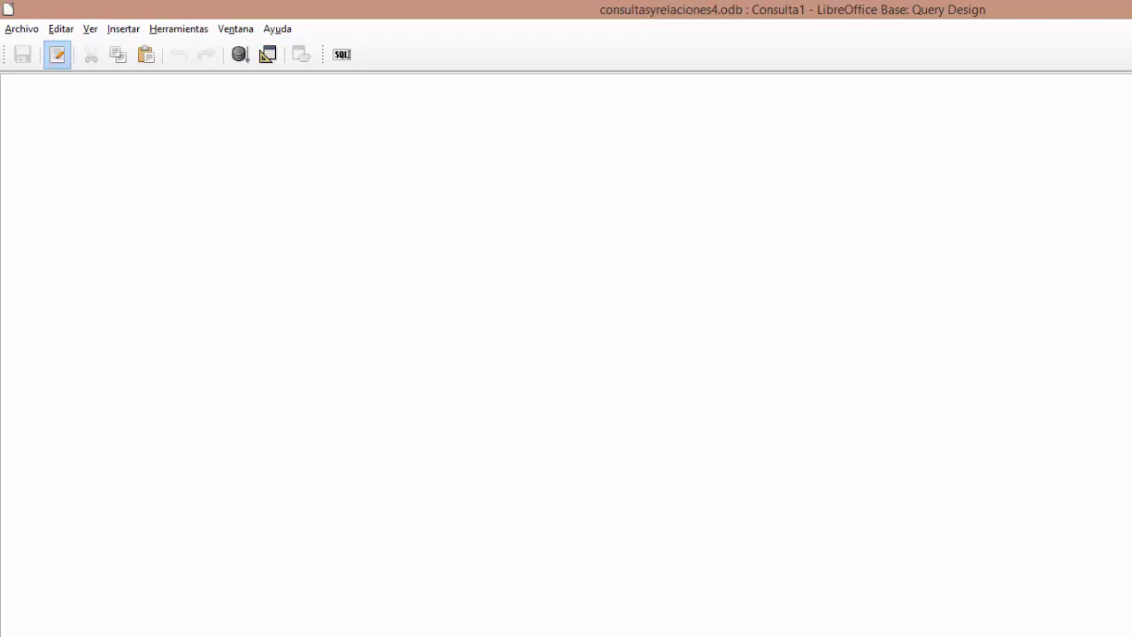
Write a commented SQL query returning AVG("Experiencia") AS "EXPERIENCIA PROMEDIO" from "tbl_EMPLEADOS", and run it
text(// CALCULAMOS UNA CONSULTA SIMPLE (NO ES SUBCONSULTA) // PARA VER EL PROMEDIO DE EXPERIENCIA EN GENERAL // DE LOS EMPLEADOS DE NUESTRA EMPRESA   SELECT AVG( "Experiencia" ) AS "EXPERIENCIA PROMEDIO"  FROM "tbl_EMPLEADOS")
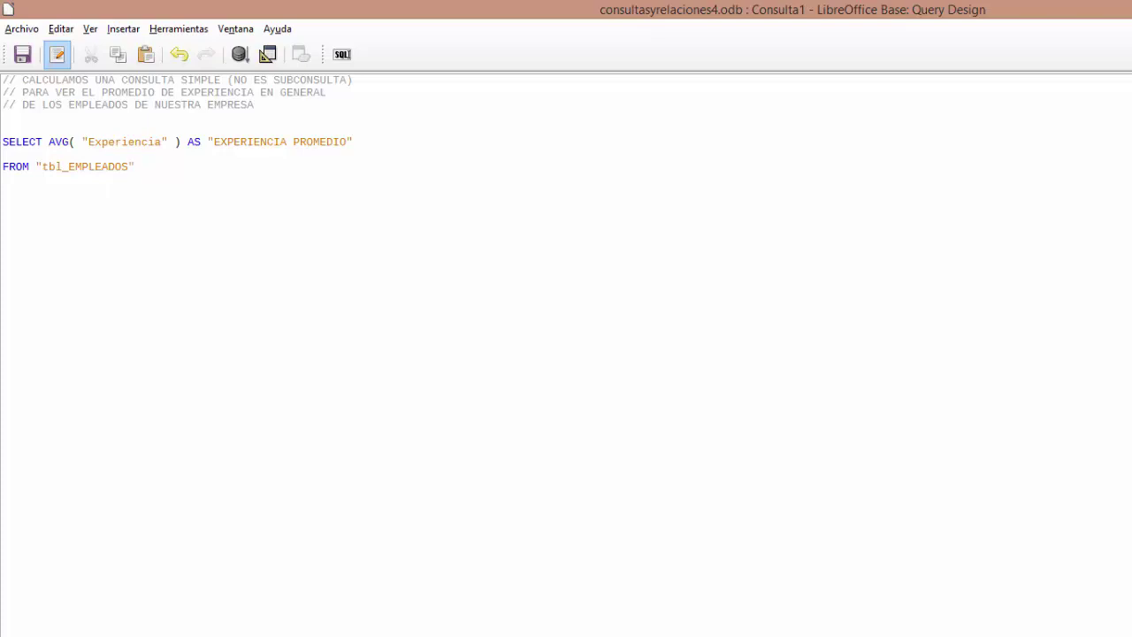
click(237, 56)
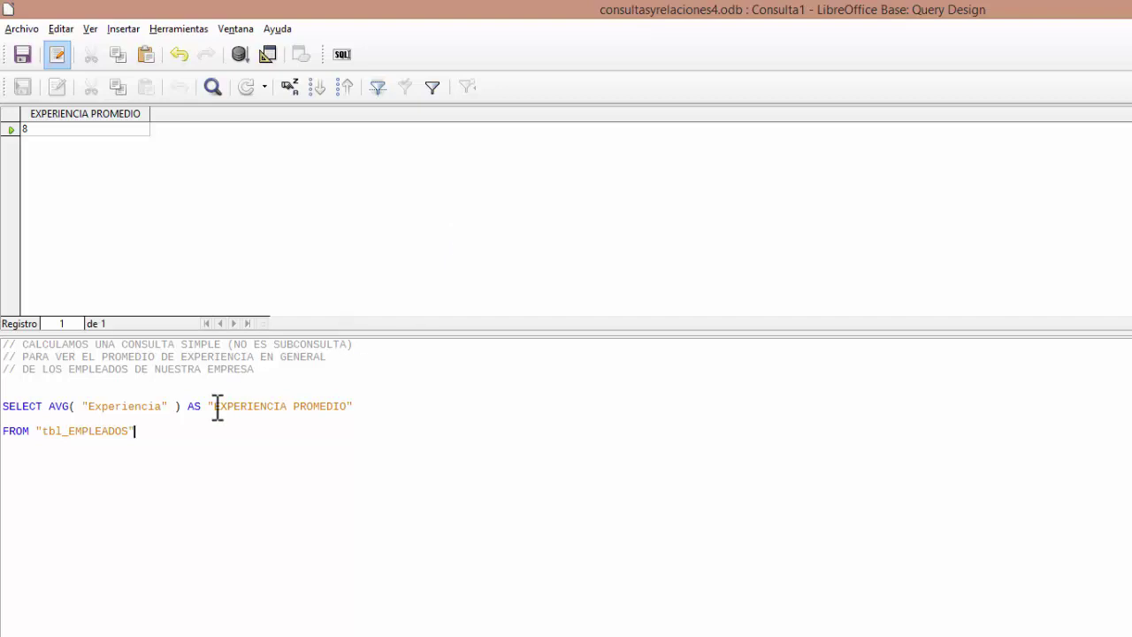
Examine the AVG expression, its alias and the FROM clause in the SQL text
click(185, 396)
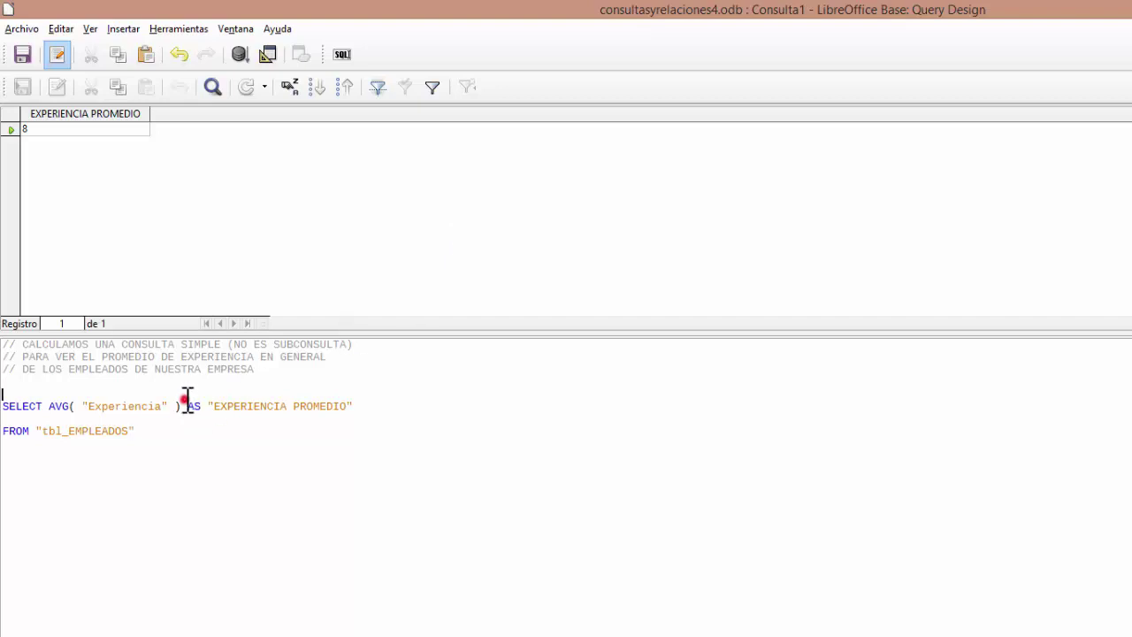
click(232, 405)
drag(49, 405, 187, 407)
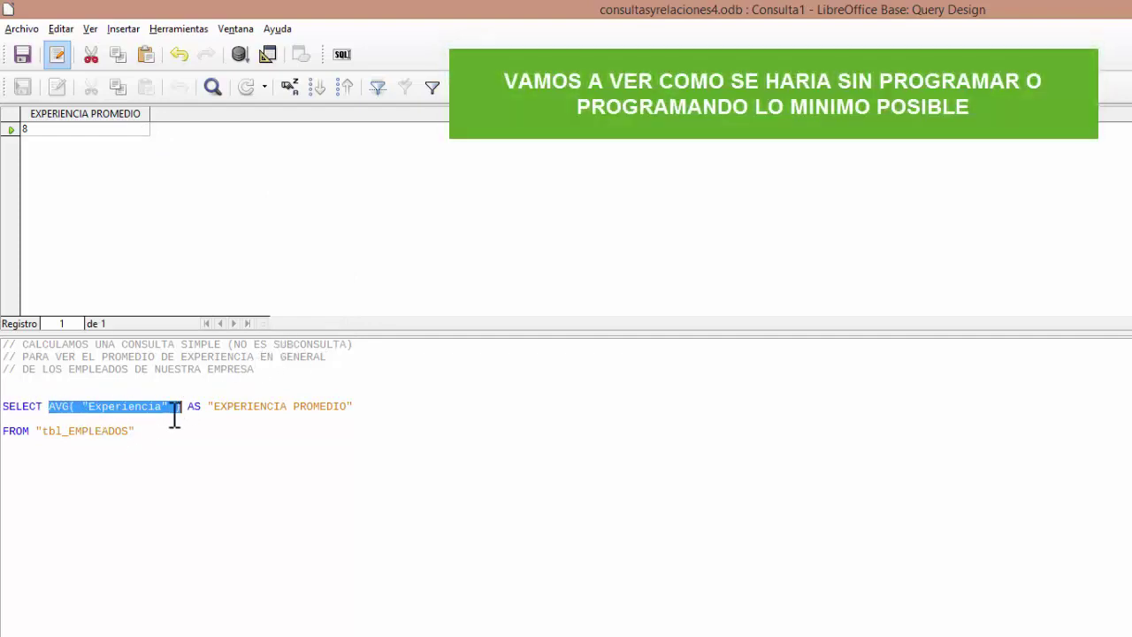
click(71, 432)
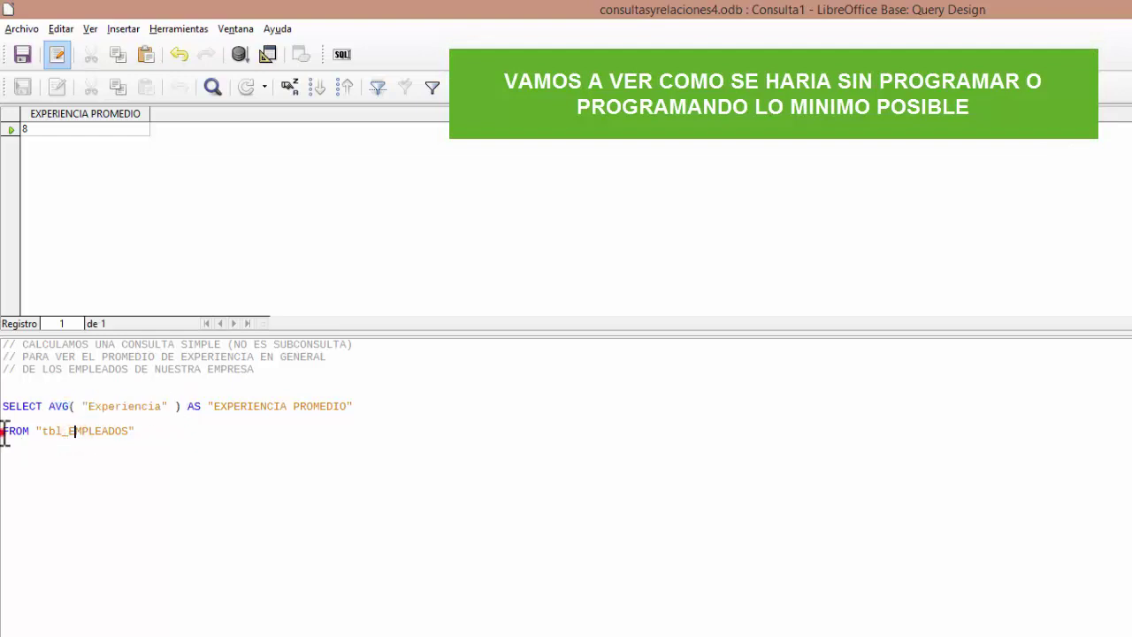
drag(5, 434, 157, 434)
click(179, 435)
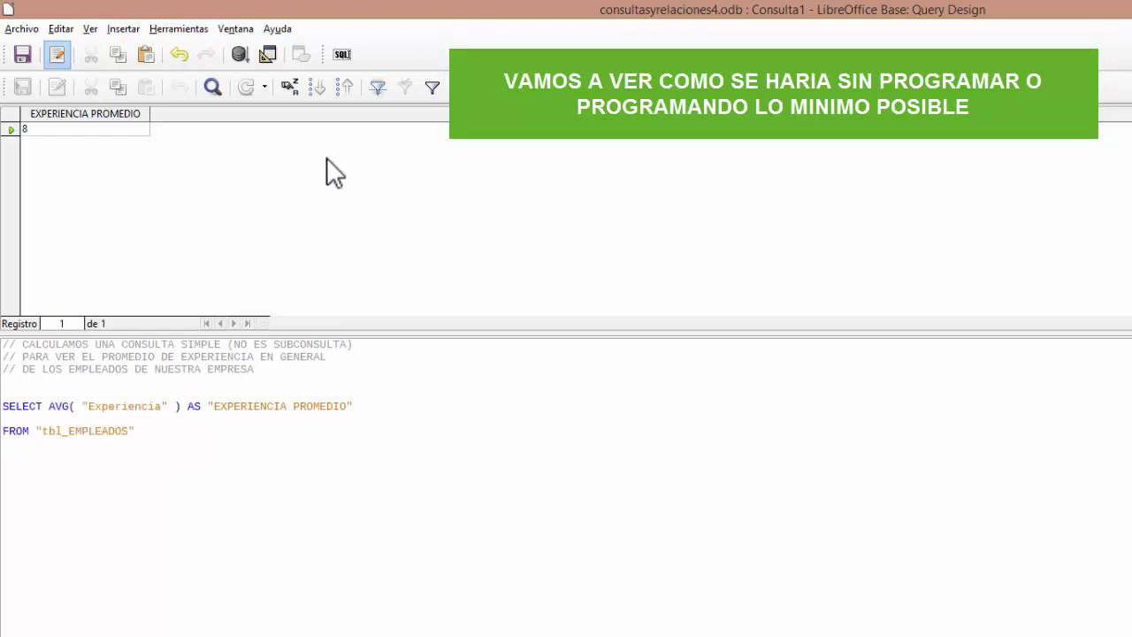
Show the average query in design view and fit the Experiencia column's width to its contents
click(268, 55)
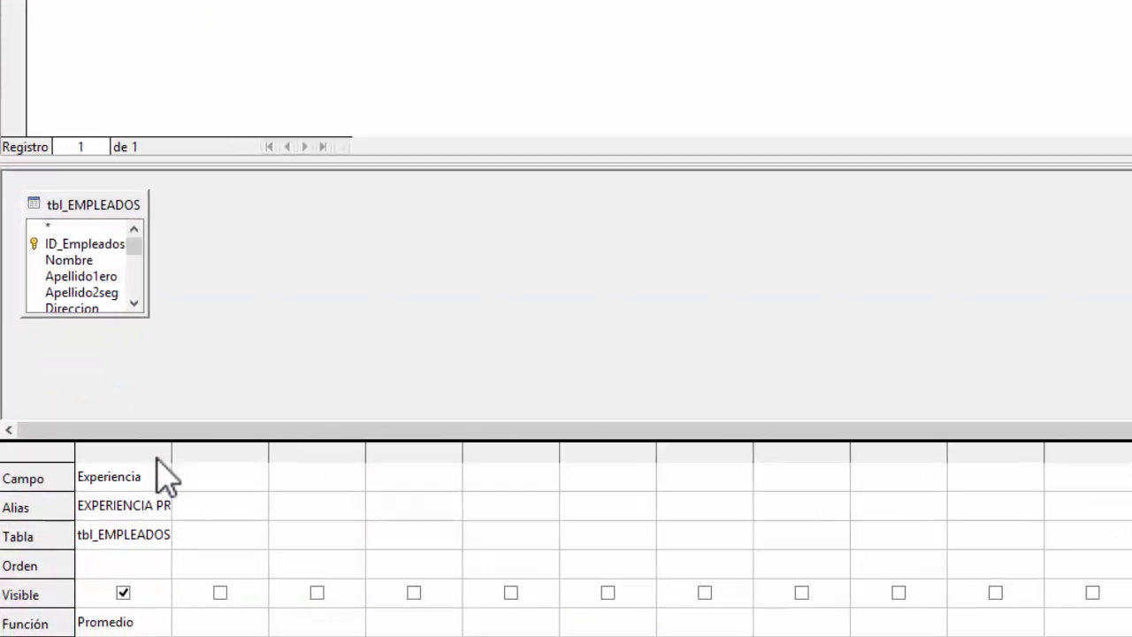
double_click(171, 451)
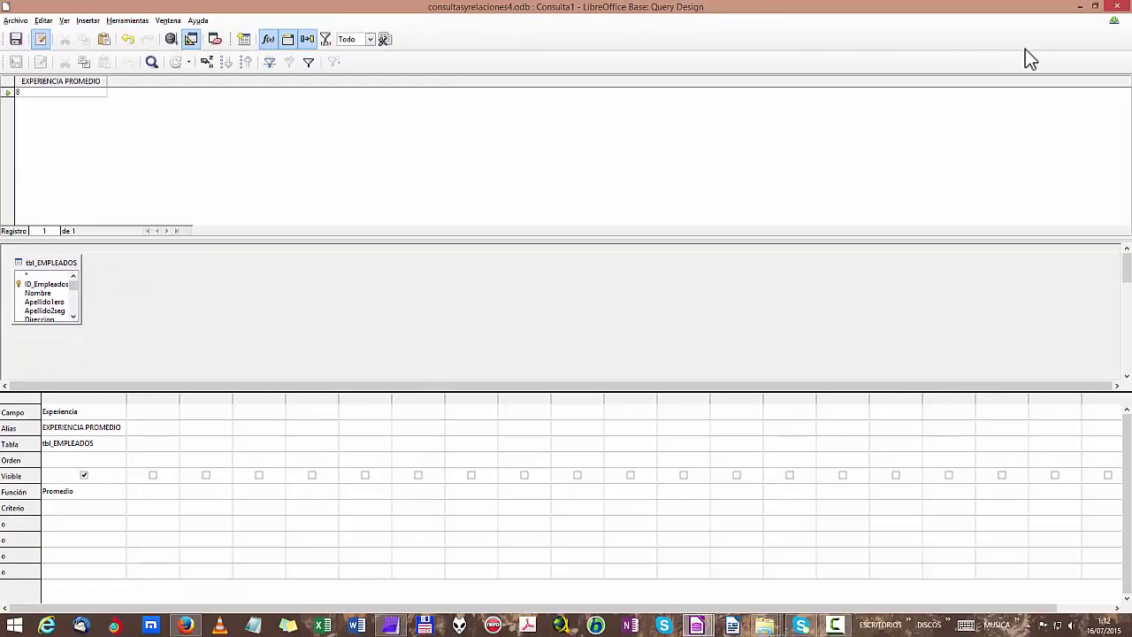
Close the average query without saving it and start a new query in SQL mode
click(1116, 6)
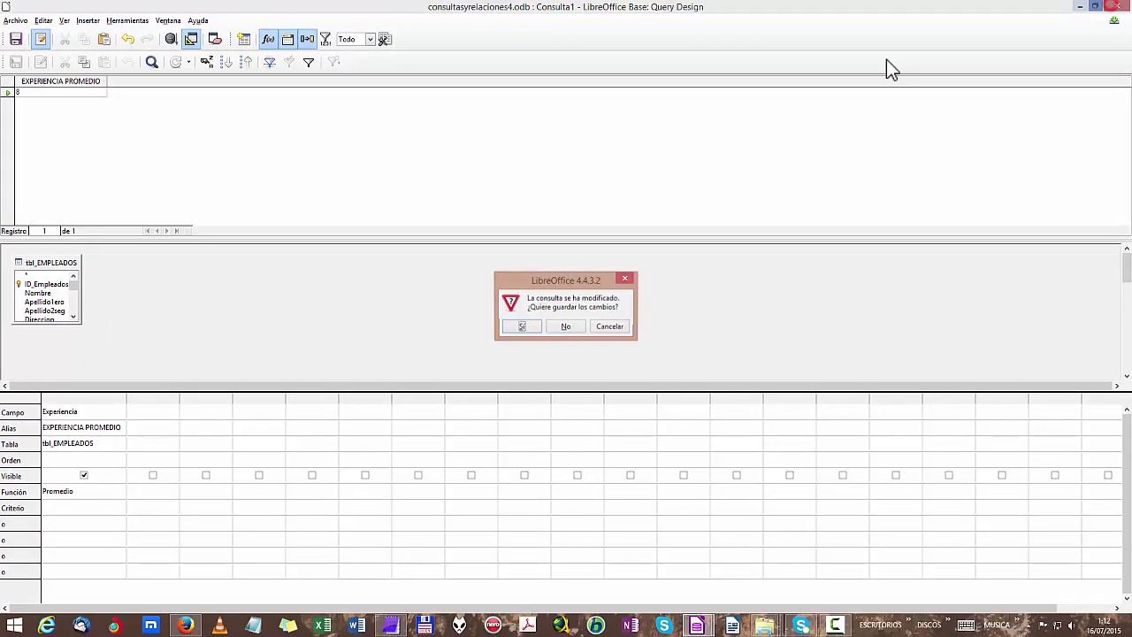
click(570, 329)
click(177, 116)
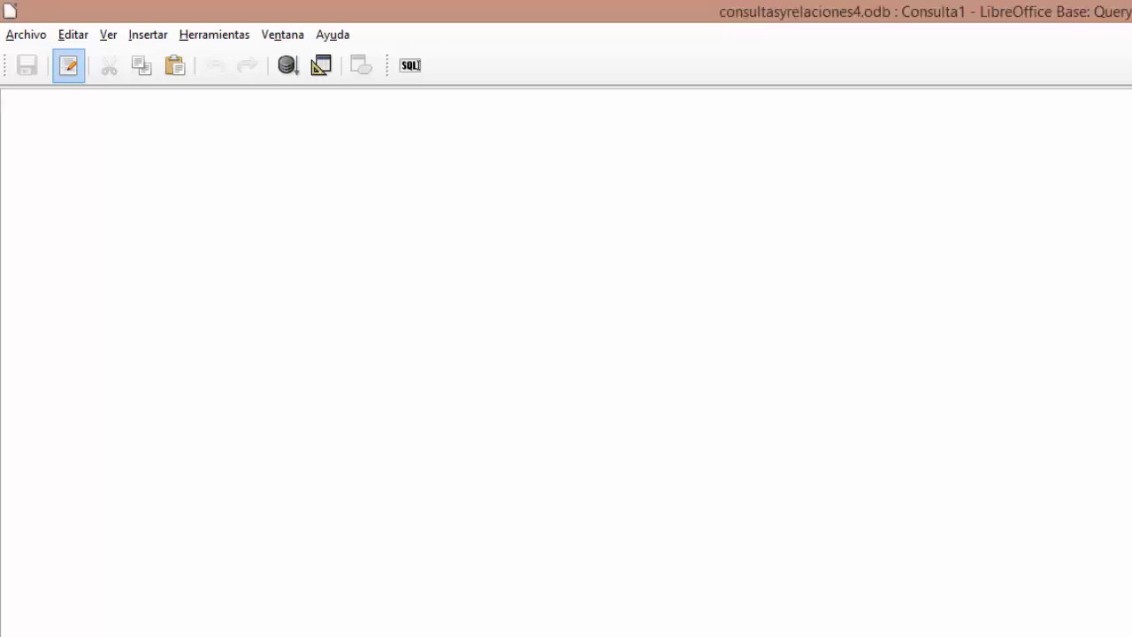
Write and run a commented SQL query joining tbl_DEPARTAMENTOS and tbl_VEHICULOS_EMPRESA on ID_Departamento, filtering Aire_Acondicionado and En_Propiedad to TRUE
text(// MUESTRA LOS DEPARTAMENTOS A LOS QUE PARTENECE CADA VEHICULO // Y FILTRA LOS RESULTADOS MOSTRANDO SOLO AQUELLOS VEHICULOS // QUE TENGAN AIRE ACONDICIONADO Y ADEMAS SEAN DE NUESTRA PROPIEDAD  SELECT "tbl_DEPARTAMENTOS"."Nombre_Dep", 	"tbl_VEHICULOS_EMPRESA"."Vehiculo", 	"tbl_VEHICULOS_EMPRESA"."Vehiculo_año", 	"tbl_VEHICULOS_EMPRESA"."Aire_Acondicionado", 	"tbl_VEHICULOS_EMPRESA"."En_Propiedad"  FROM "tbl_VEHICULOS_EMPRESA", "tbl_DEPARTAMENTOS"  WHERE ( "tbl_VEHICULOS_EMPRESA"."ID_Departamento" = "tbl_DEPARTAMENTOS"."ID_Departamento"  	  AND "tbl_VEHICULOS_EMPRESA"."Aire_Acondicionado" = TRUE  	  AND "tbl_VEHICULOS_EMPRESA"."En_Propiedad" = TRUE ))
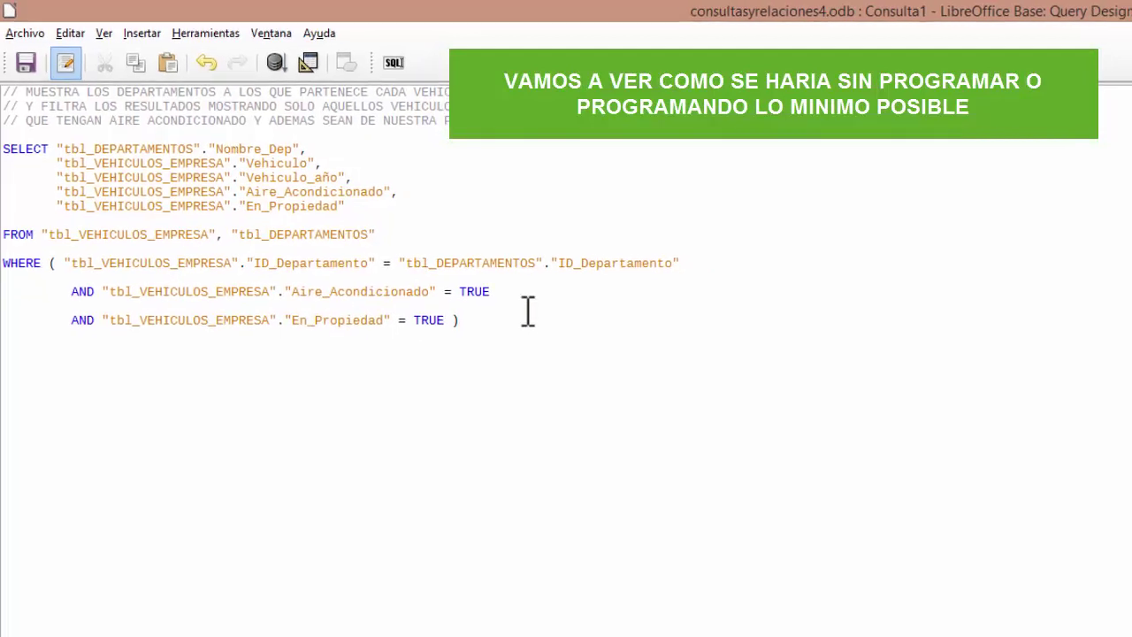
click(258, 59)
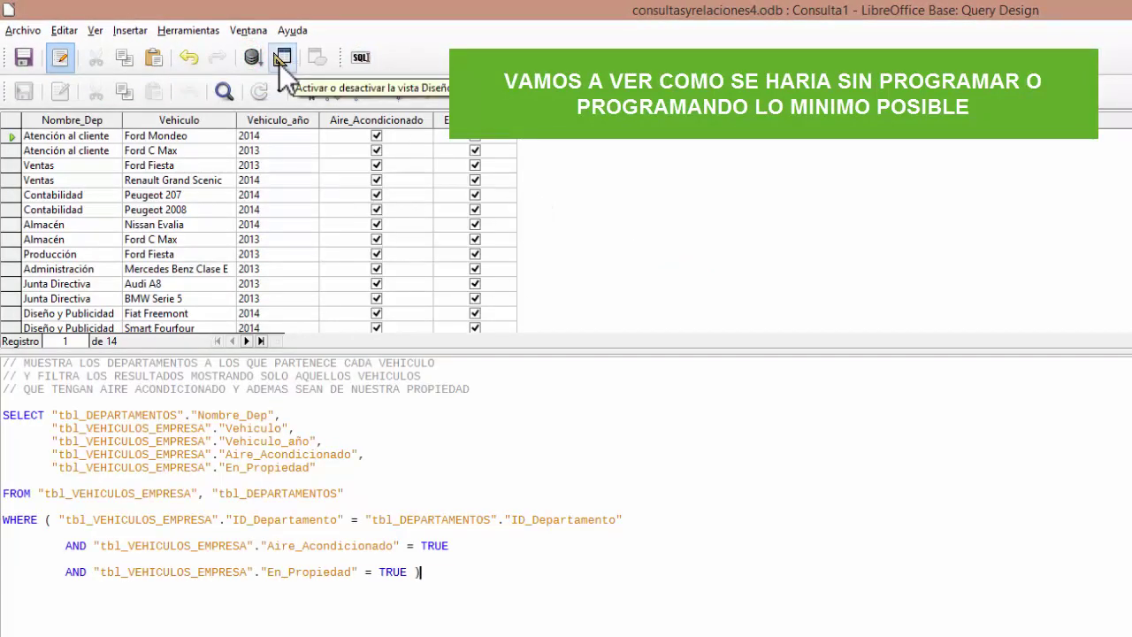
Show the vehicle query in design view and move tbl_VEHICULOS_EMPRESA farther away from tbl_DEPARTAMENTOS
click(281, 58)
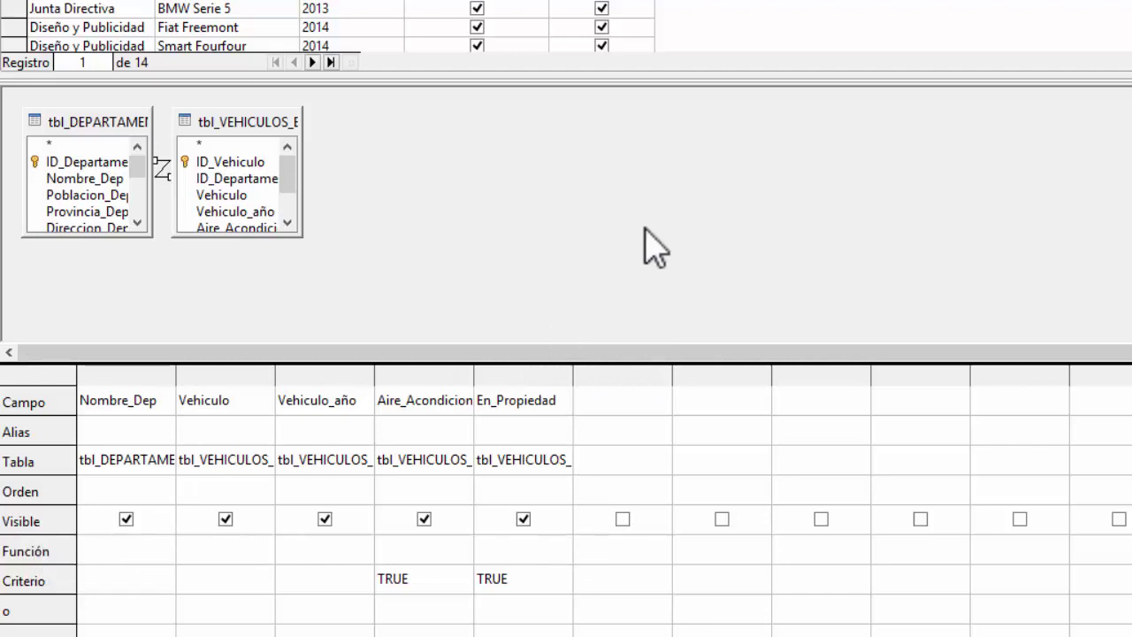
click(252, 121)
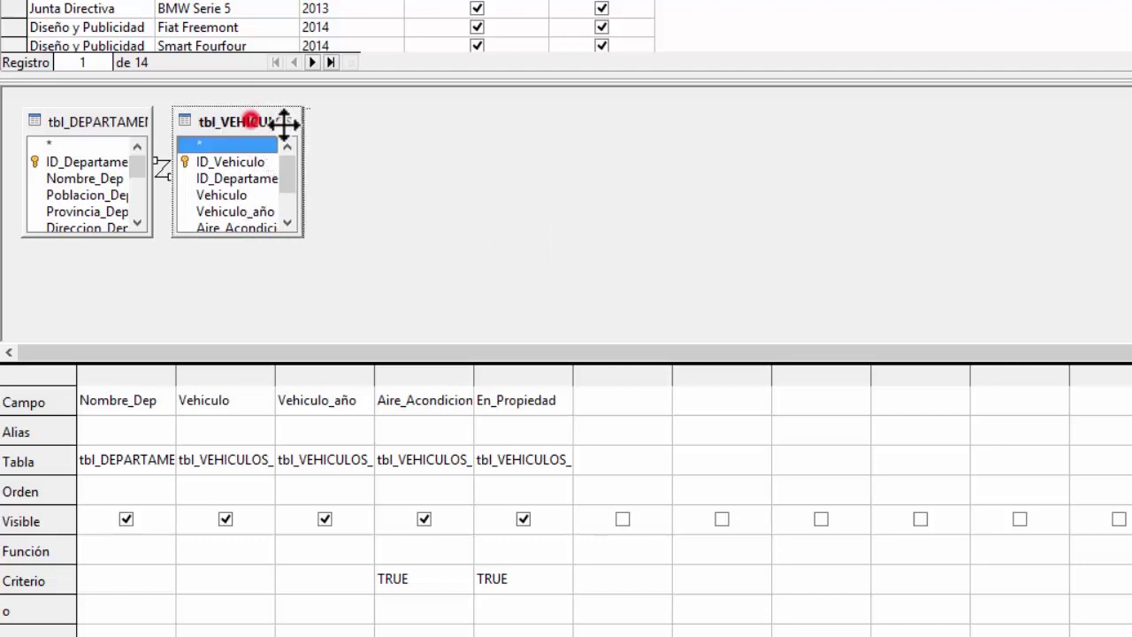
drag(283, 124, 379, 144)
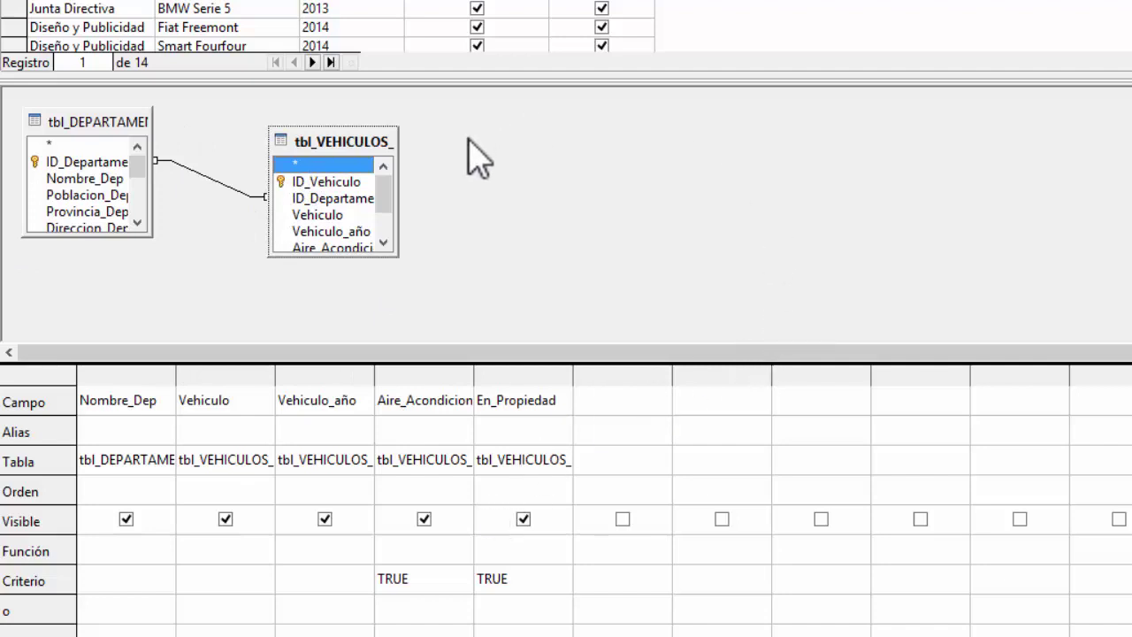
Trace the ID_Departamento link between both tables and enlarge the tbl_VEHICULOS_EMPRESA box to show all its fields
drag(81, 162, 327, 199)
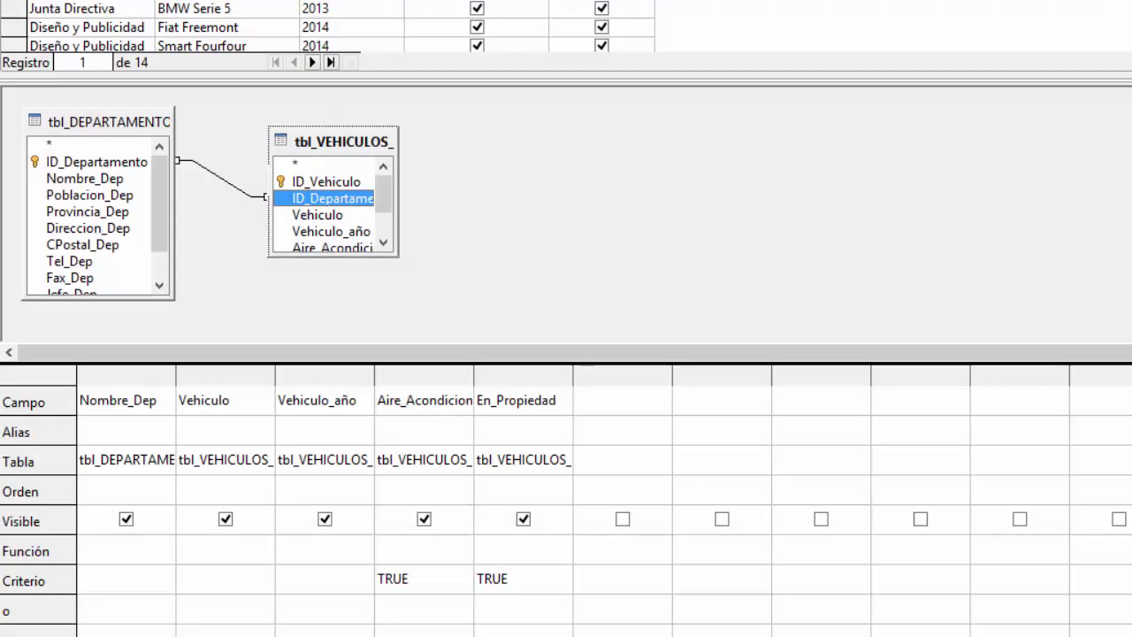
click(76, 163)
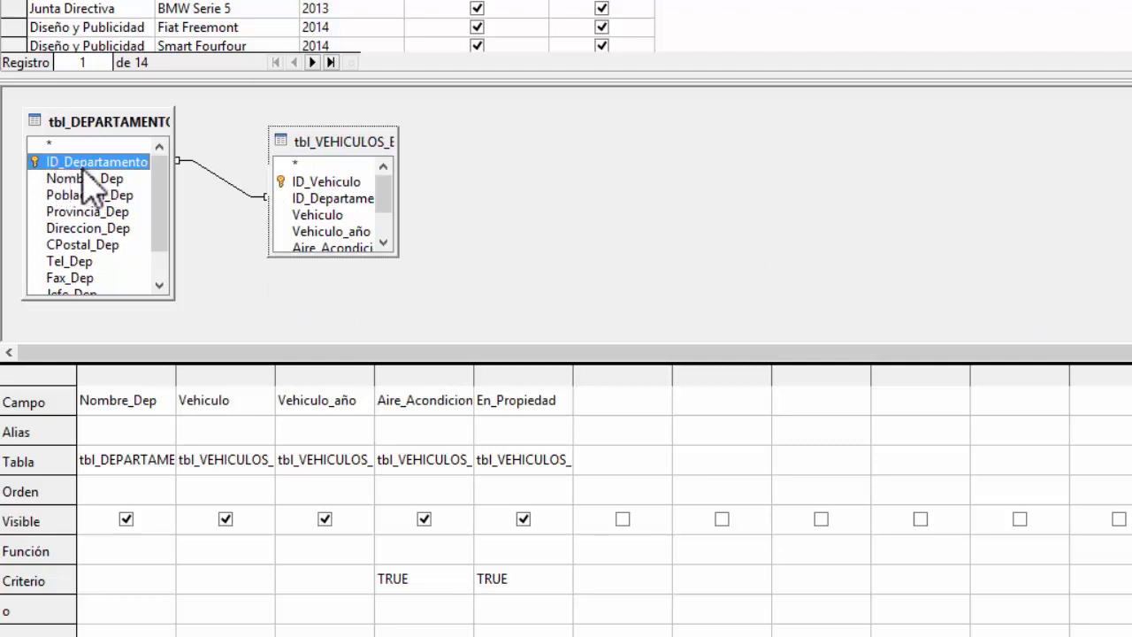
click(327, 198)
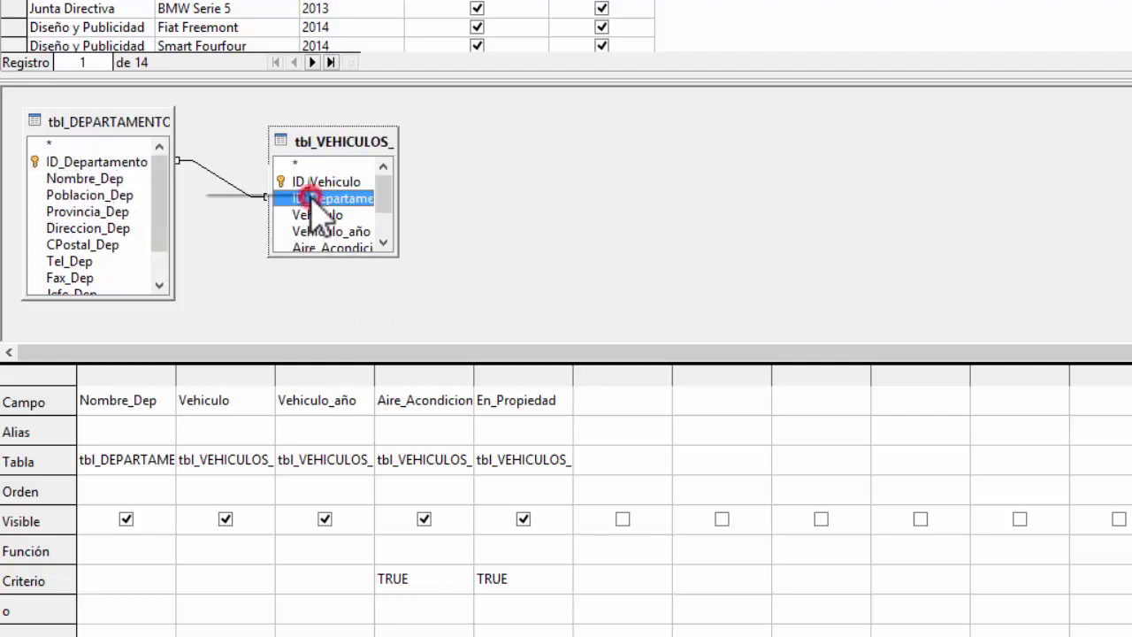
drag(398, 256, 422, 317)
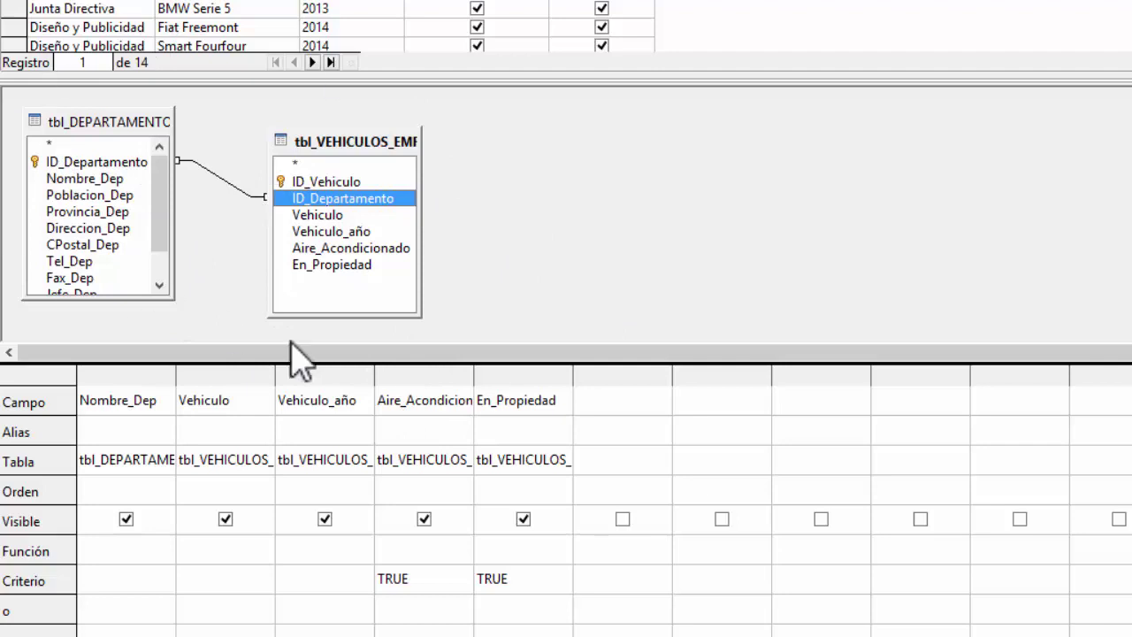
Fit the widths of all five used columns in the design grid to their full table names
double_click(574, 369)
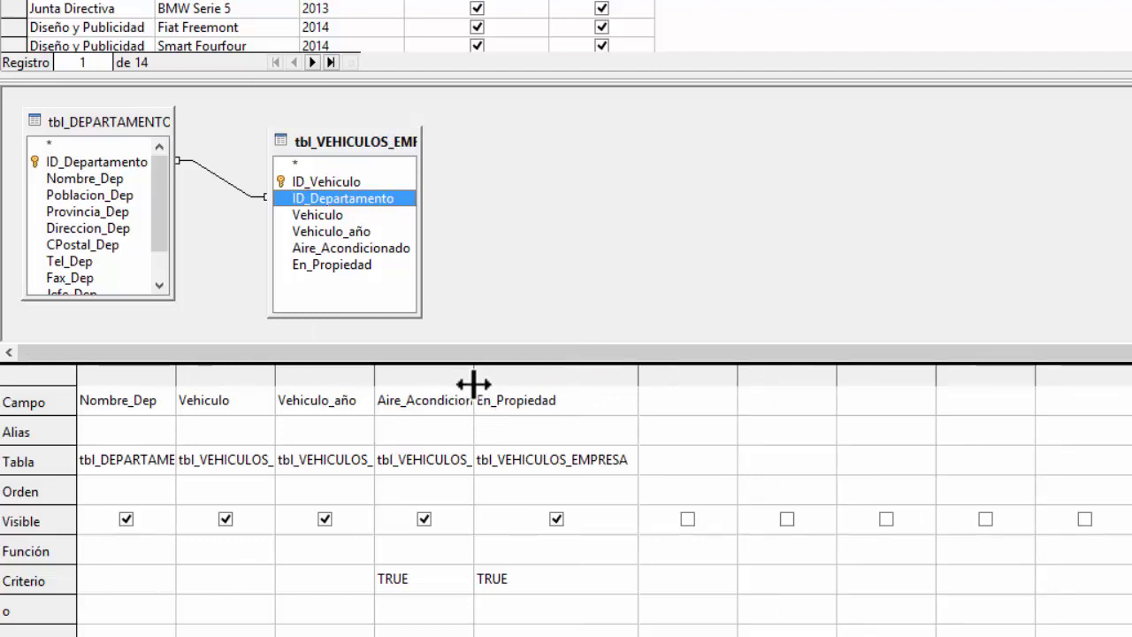
drag(543, 383, 475, 375)
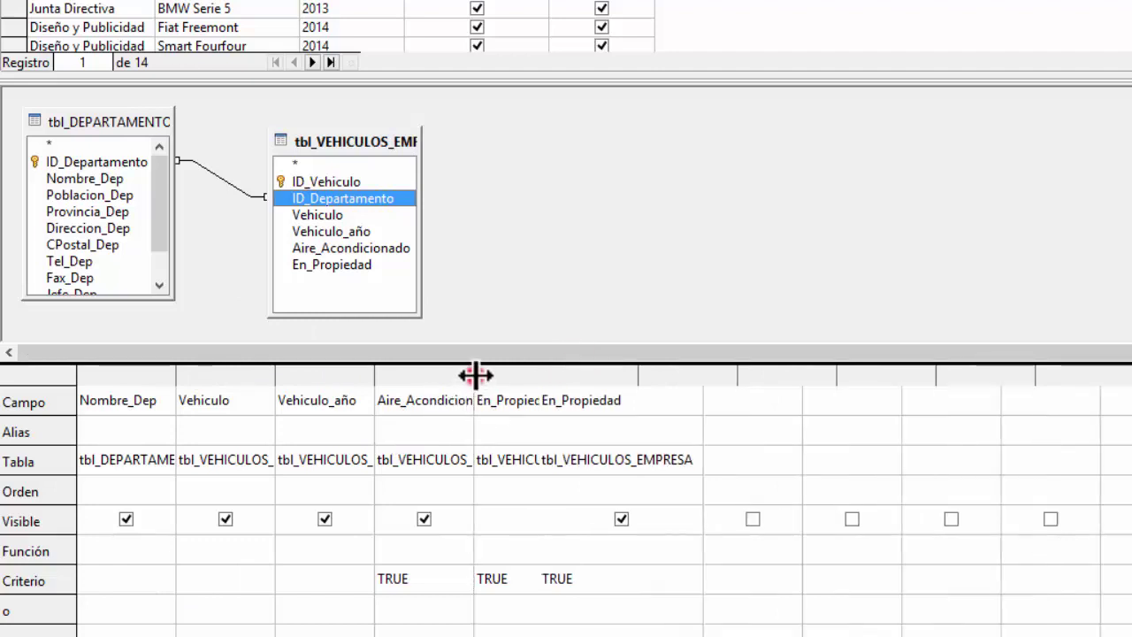
double_click(375, 375)
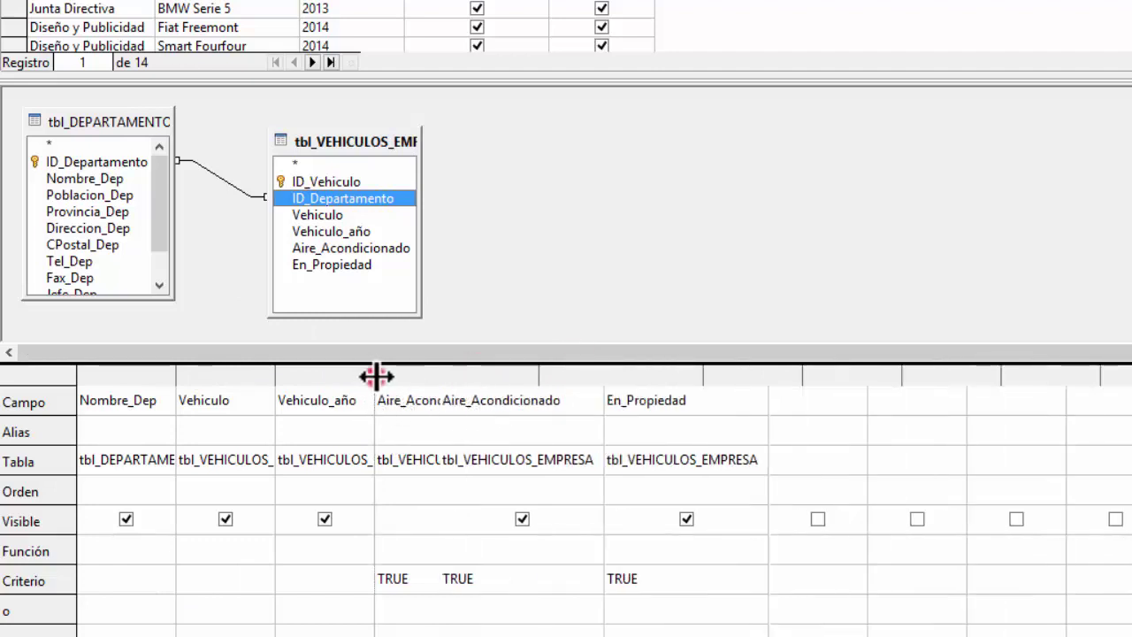
double_click(278, 375)
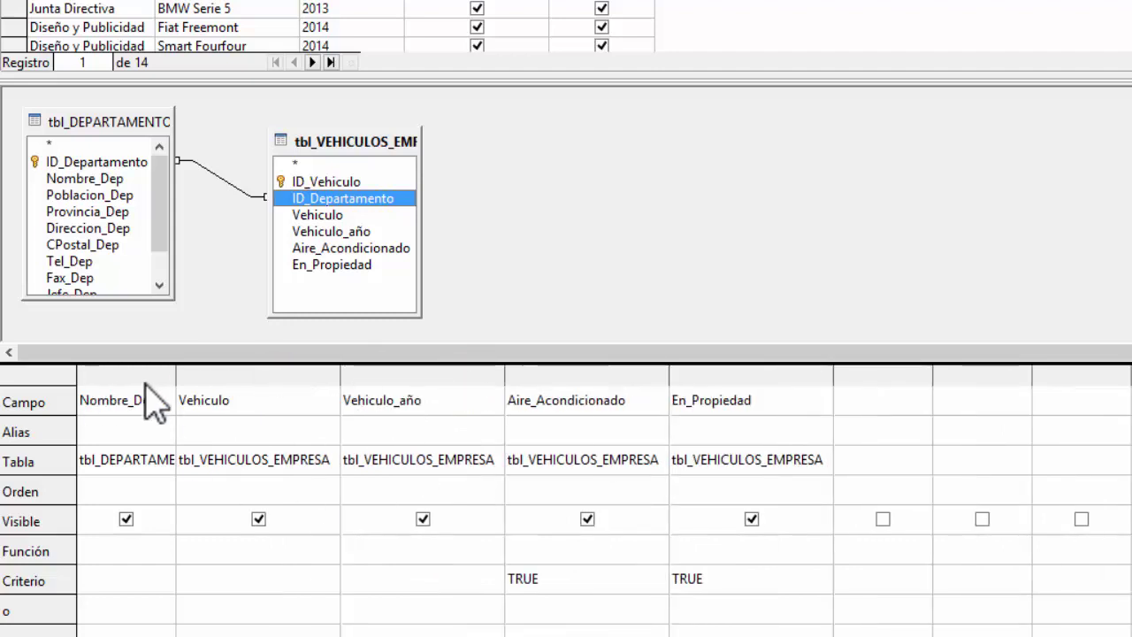
double_click(175, 375)
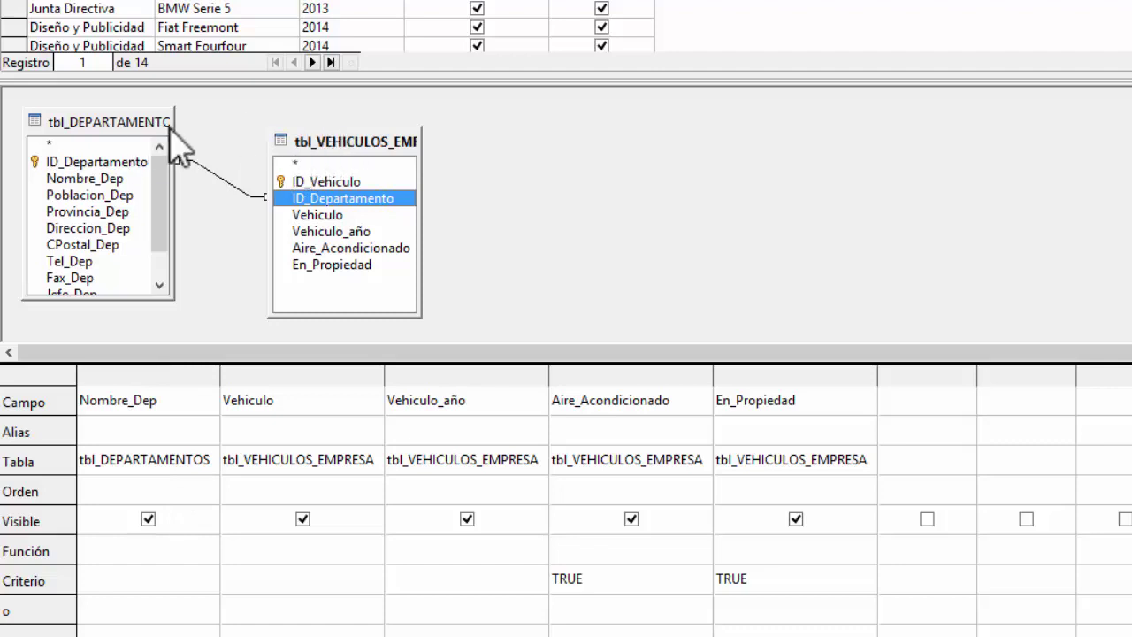
Widen both table boxes to show their full names, and highlight the Vehiculo and Vehiculo_año fields
drag(175, 126, 212, 126)
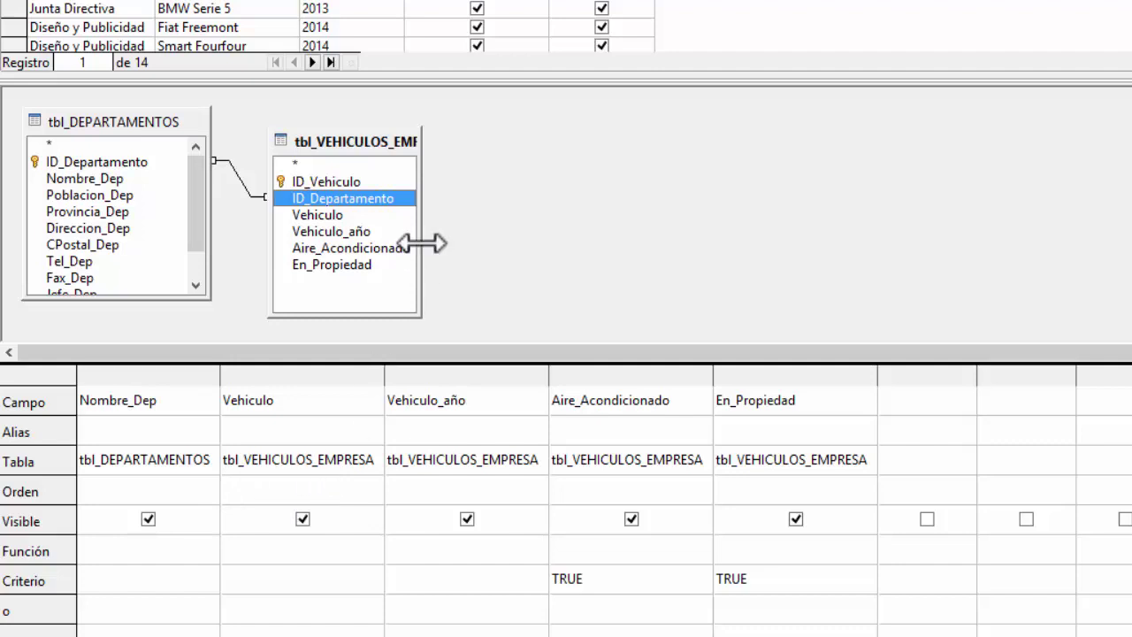
drag(421, 239, 470, 245)
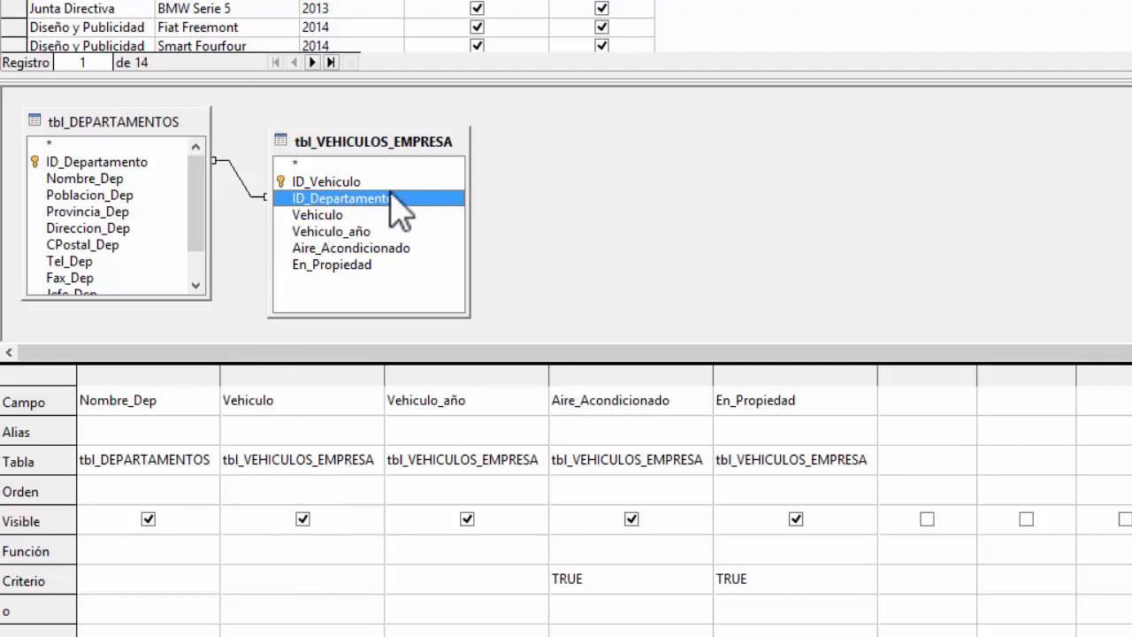
click(314, 215)
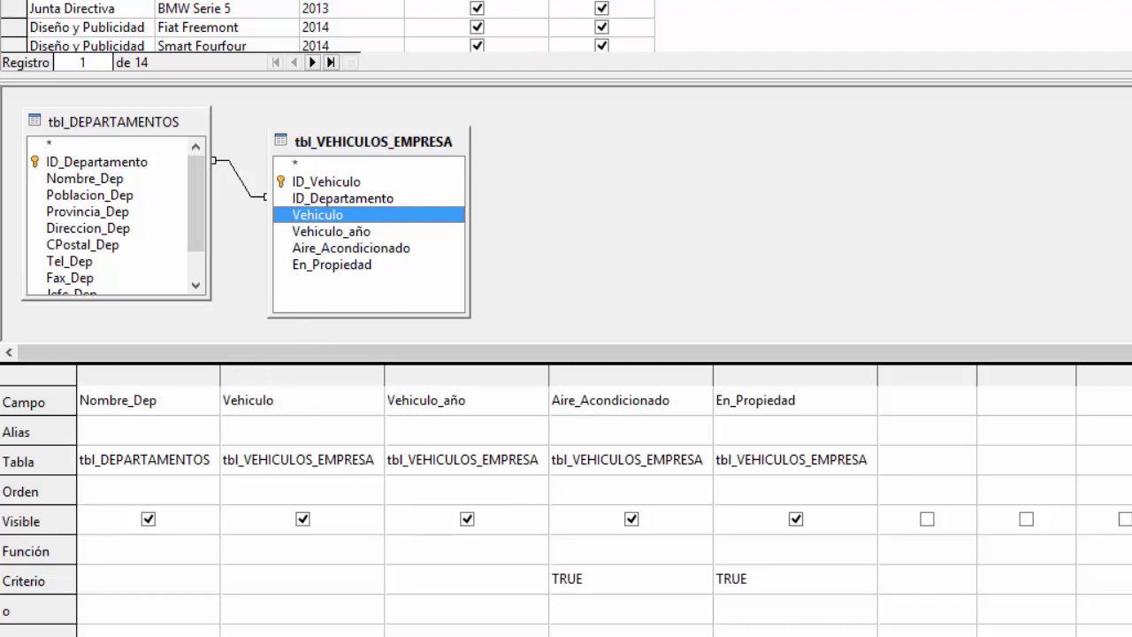
click(341, 232)
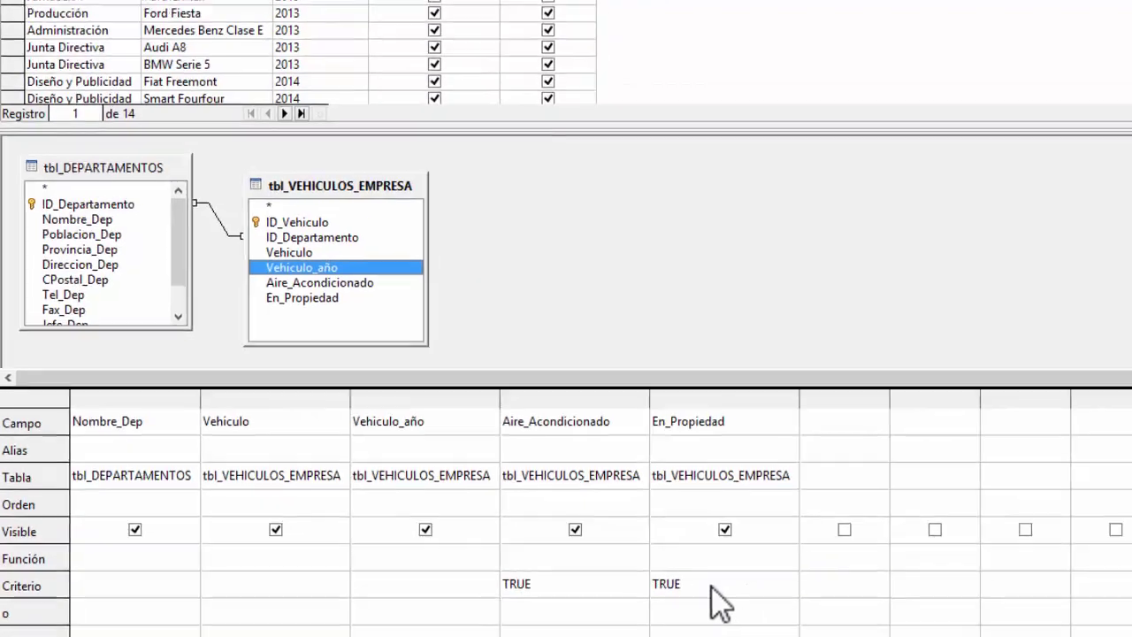
Set the En_Propiedad criterion to FALSE and rerun the vehicle query
click(779, 580)
key(BackSpace)
key(BackSpace)
key(BackSpace)
key(BackSpace)
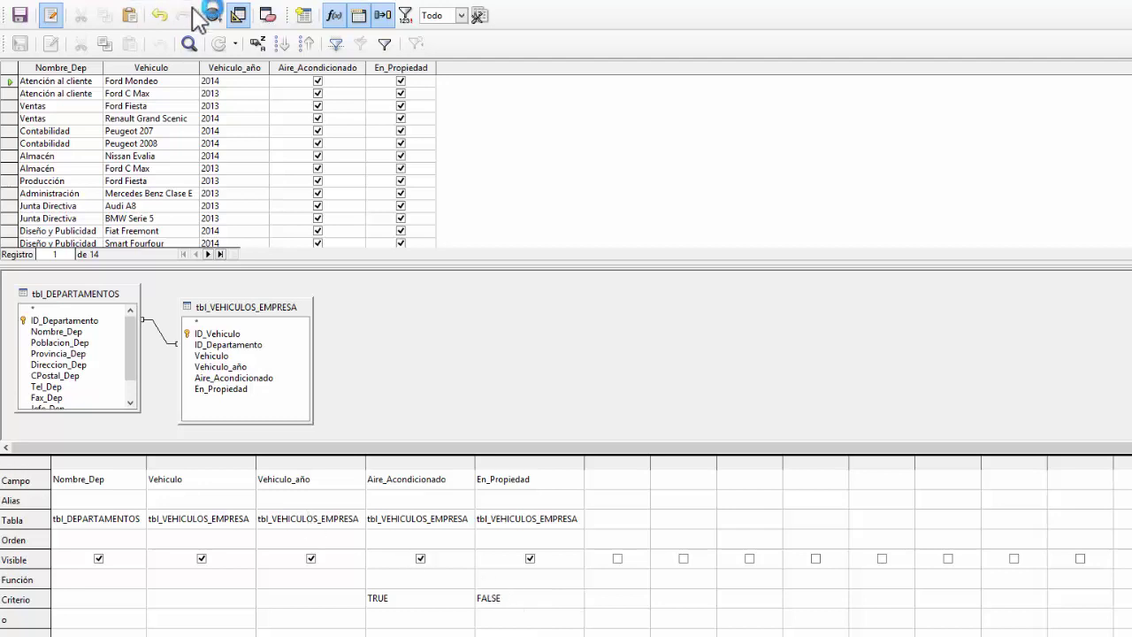
click(214, 15)
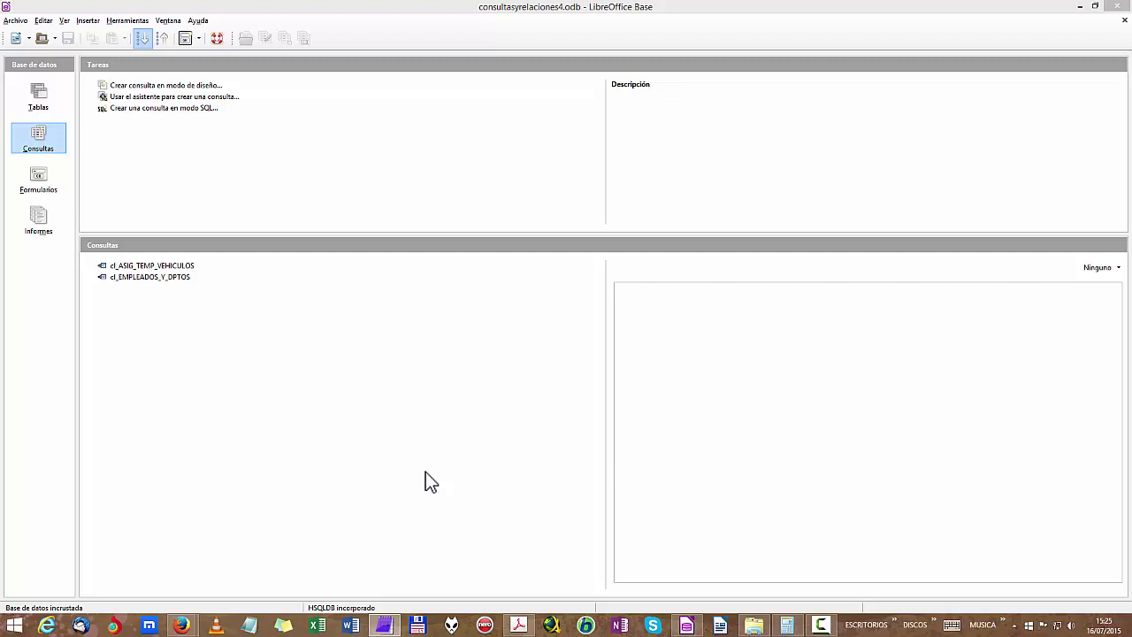
Create and run a commented SQL query selecting "Nombre" and "Apellido1ero" from "tbl_EMPLEADOS" where "Experiencia" <= a subquery averaging that table's "Experiencia"
click(172, 109)
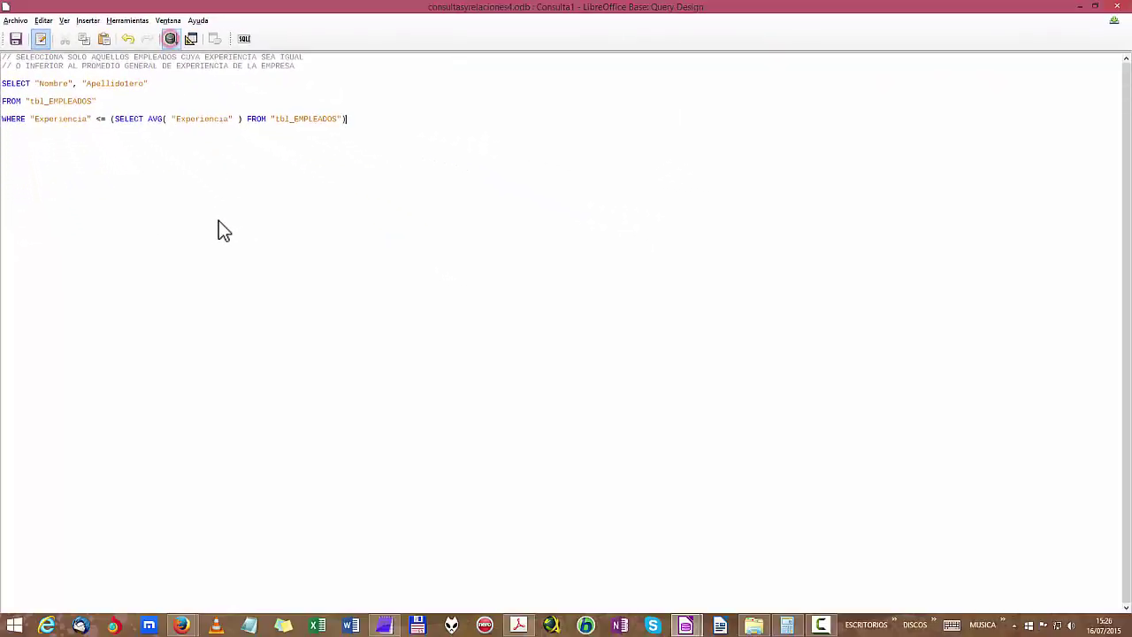
key(F5)
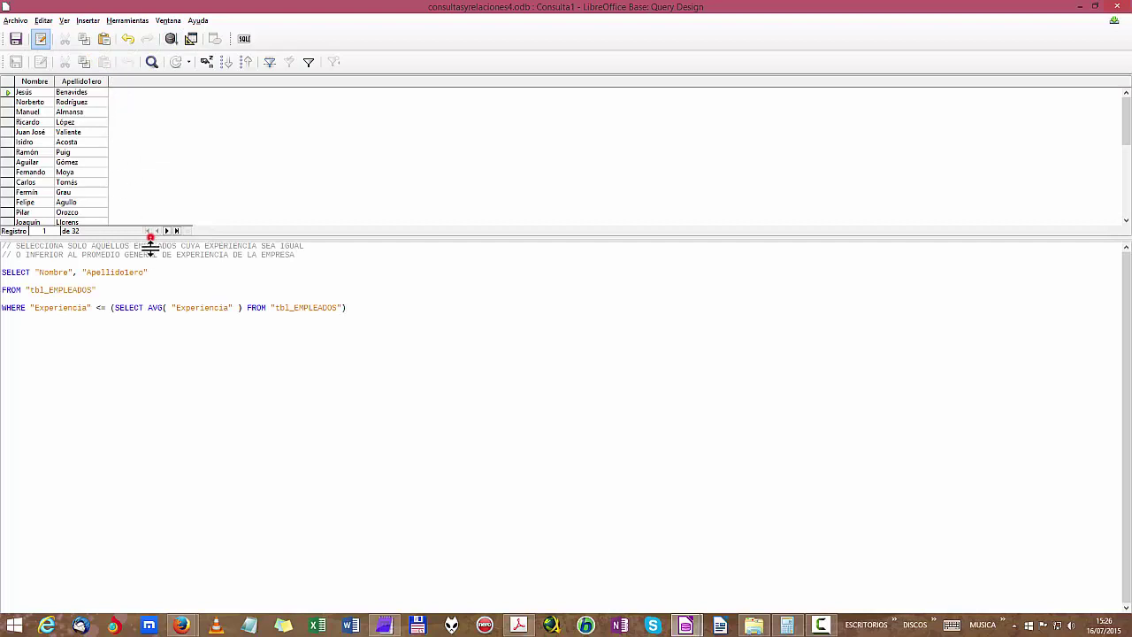
Look through the complete list of returned employees by temporarily enlarging the results area
drag(148, 237, 162, 428)
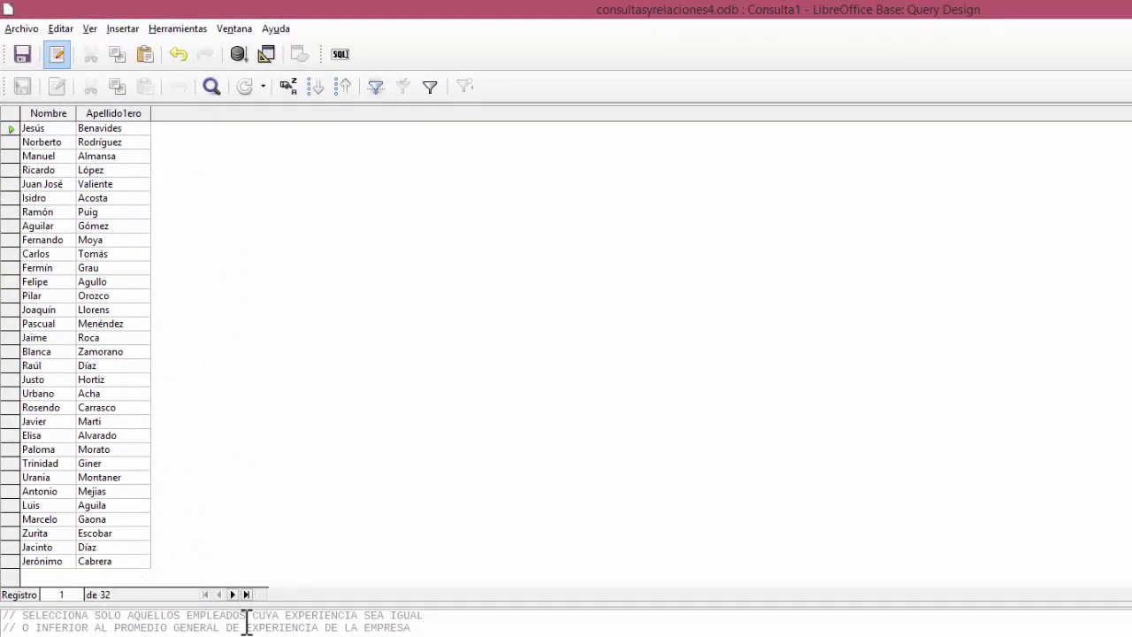
mouse_move(294, 605)
mouse_down()
mouse_move(348, 298)
mouse_move(346, 332)
mouse_up()
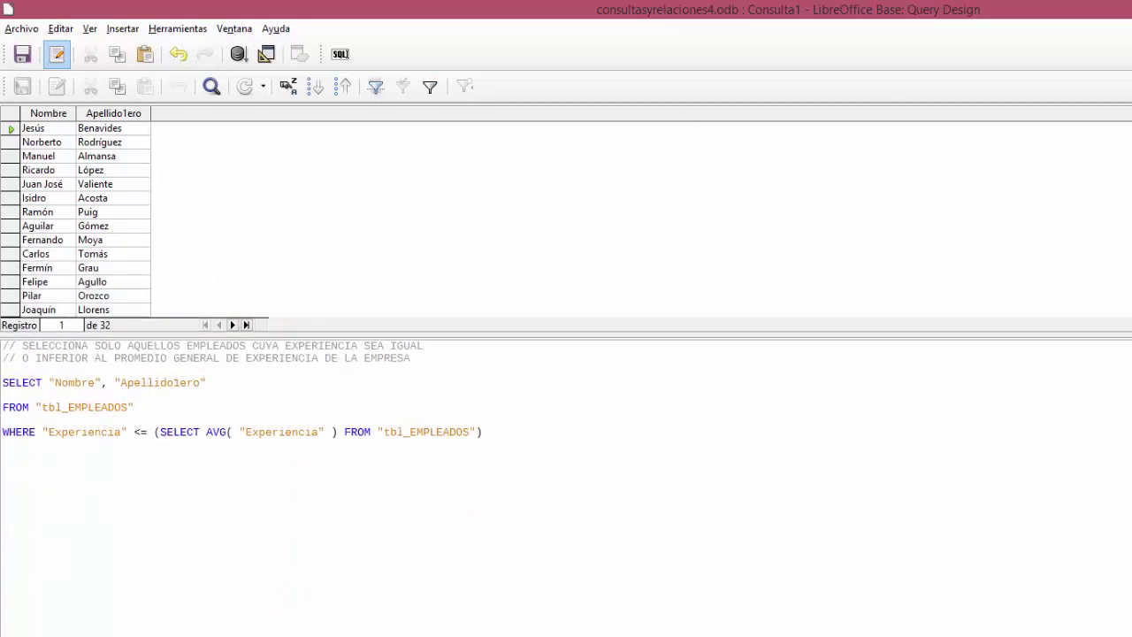
scroll(75, 219, down, 7)
scroll(75, 218, up, 7)
Examine the SELECT and FROM clauses that form the outer query
click(8, 383)
click(55, 382)
click(255, 379)
drag(9, 408, 54, 406)
click(74, 406)
drag(3, 382, 146, 414)
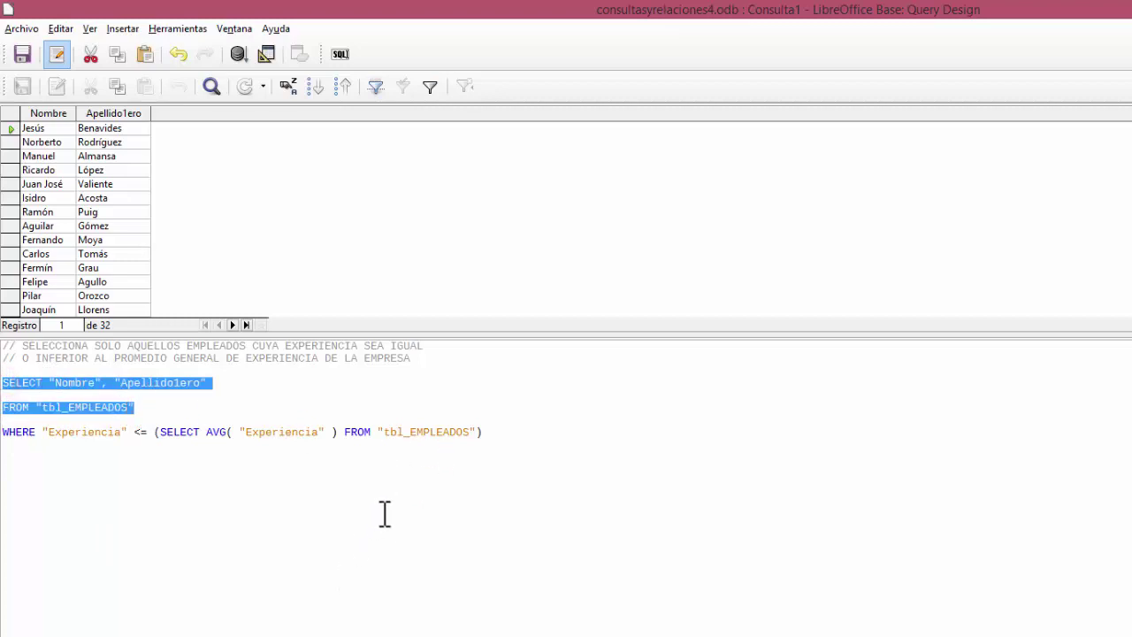
Comment out the WHERE line with // and rerun the query on "tbl_EMPLEADOS" to review its employees without the experience condition
click(2, 431)
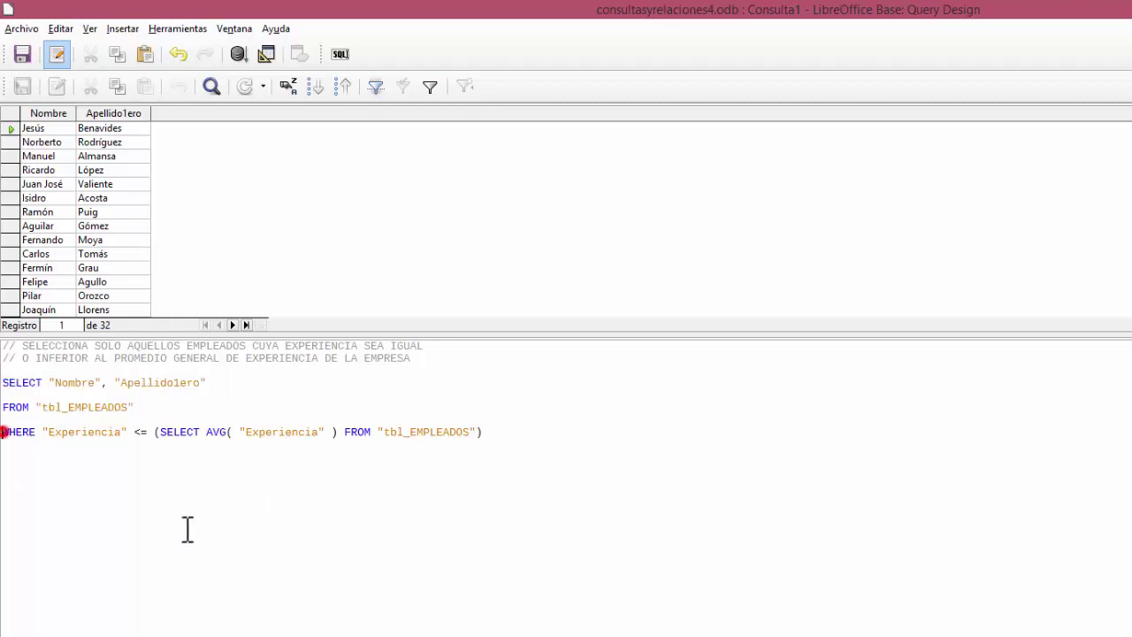
text(//)
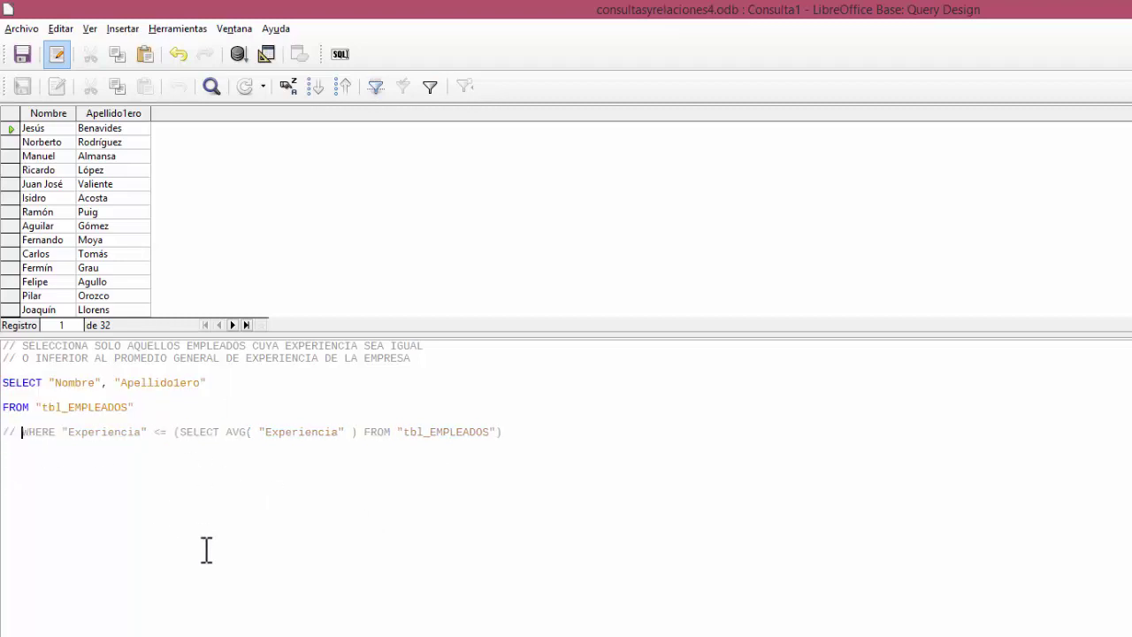
click(237, 54)
scroll(124, 273, down, 5)
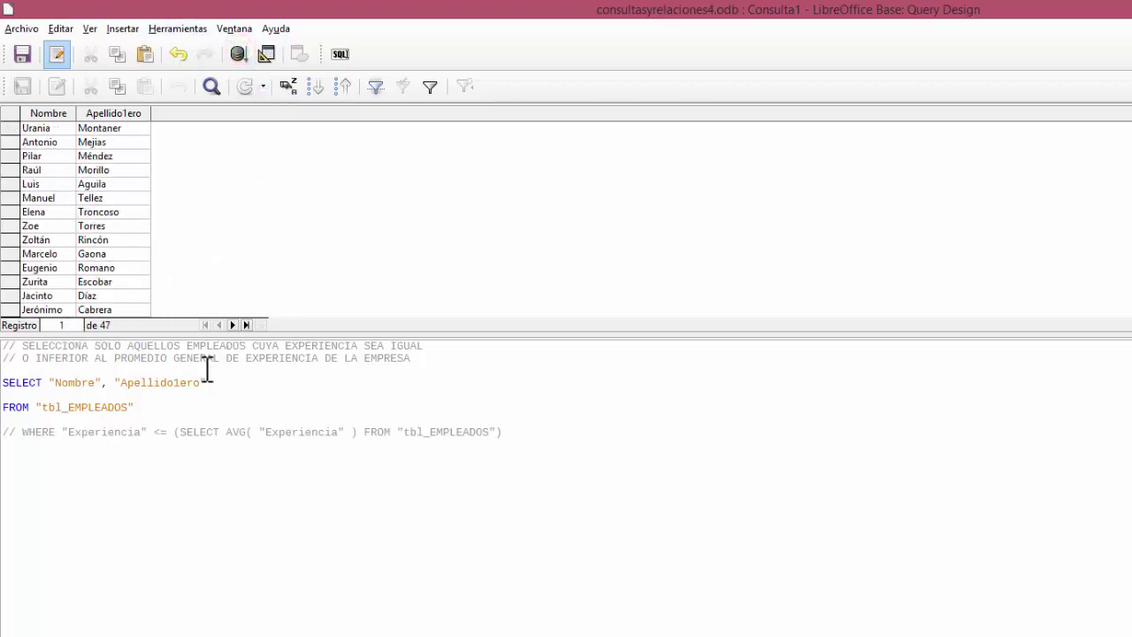
click(159, 406)
drag(157, 407, 1, 382)
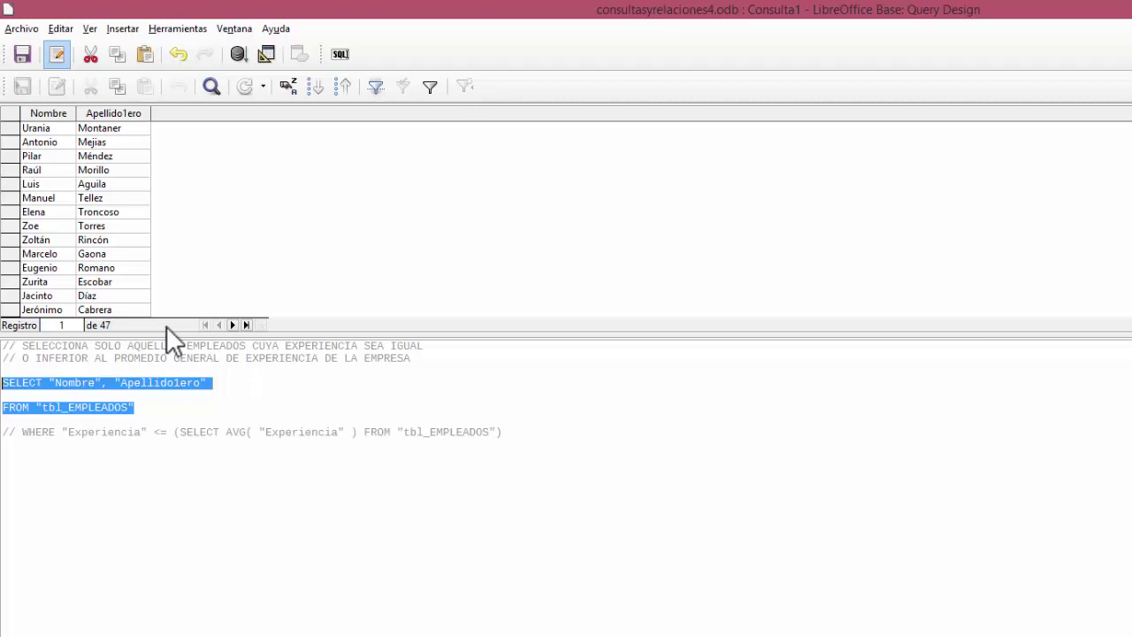
click(171, 409)
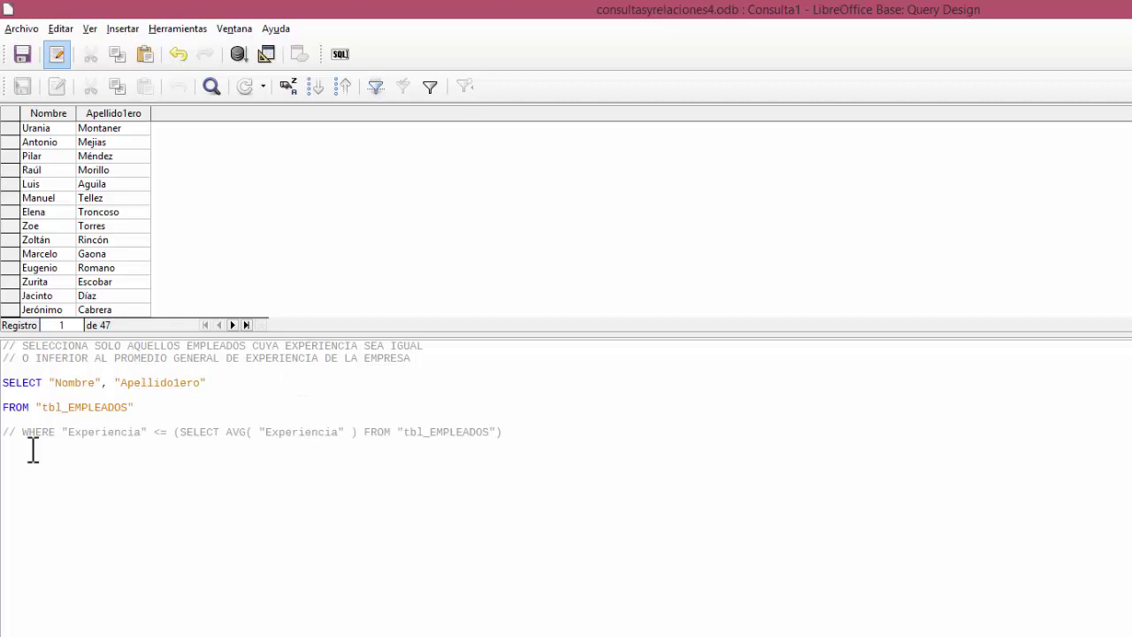
Remove the // in front of the WHERE line to reactivate the condition with the AVG subquery
drag(21, 434, 5, 435)
key(Delete)
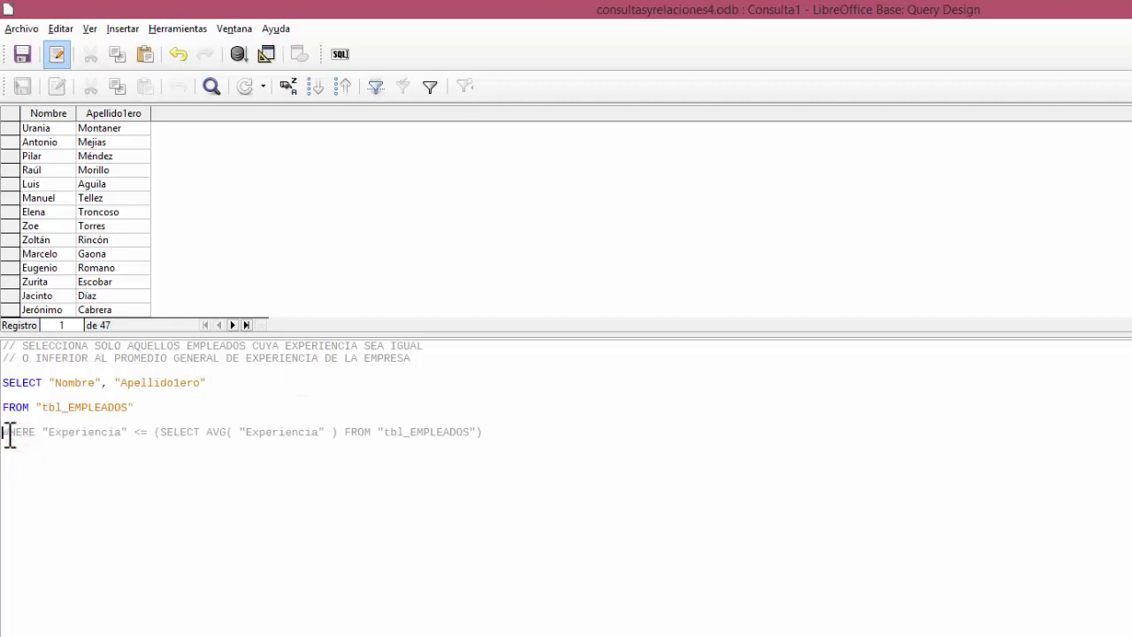
click(165, 498)
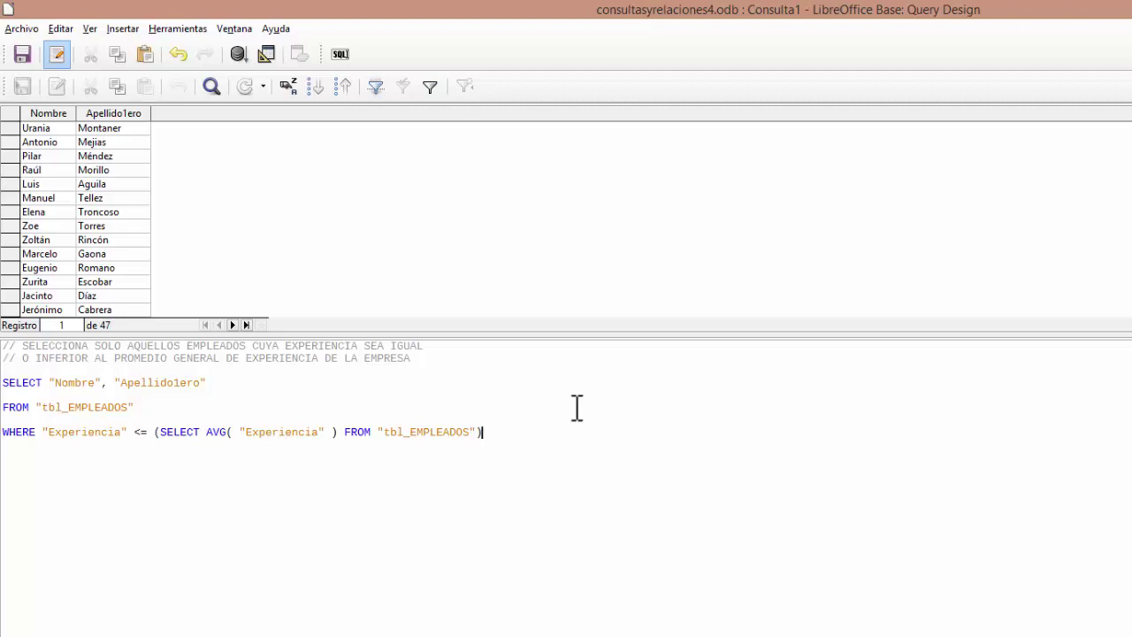
Examine the main query's SELECT and FROM clauses and the WHERE condition that compares "Experiencia" using <=
click(132, 407)
key(shift+Up)
key(shift+Up)
key(shift+Up)
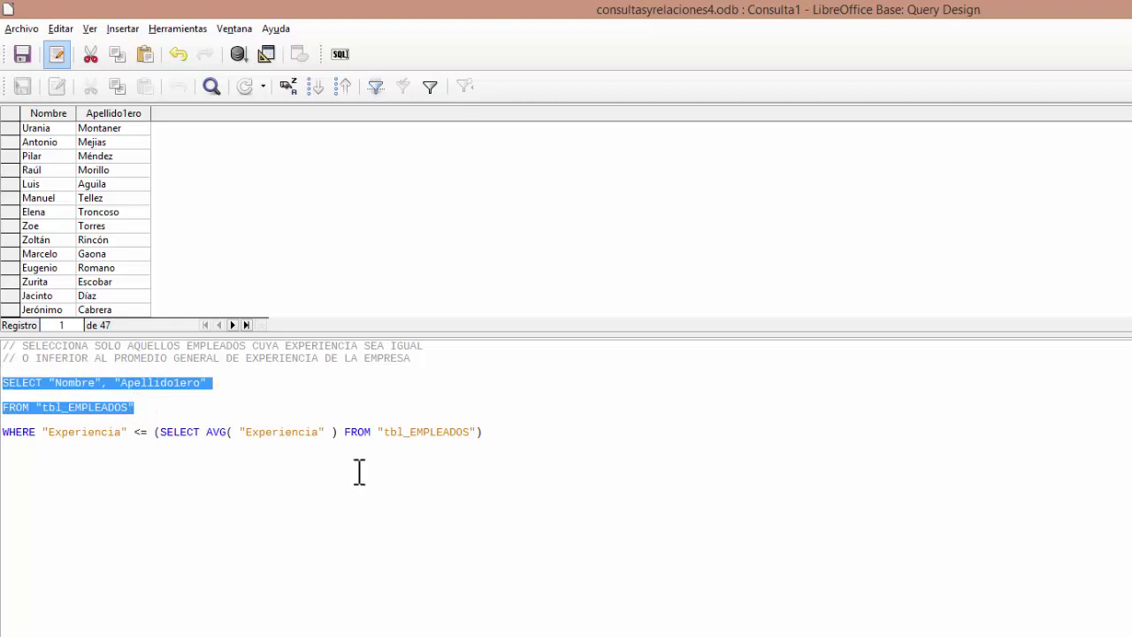
click(142, 410)
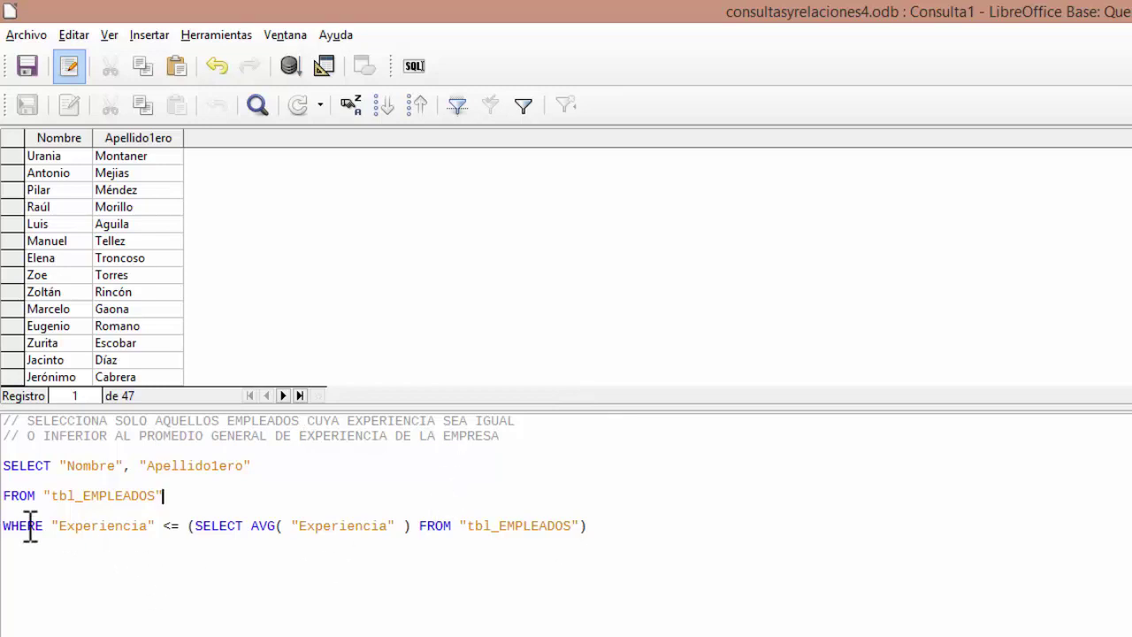
drag(14, 525, 2, 526)
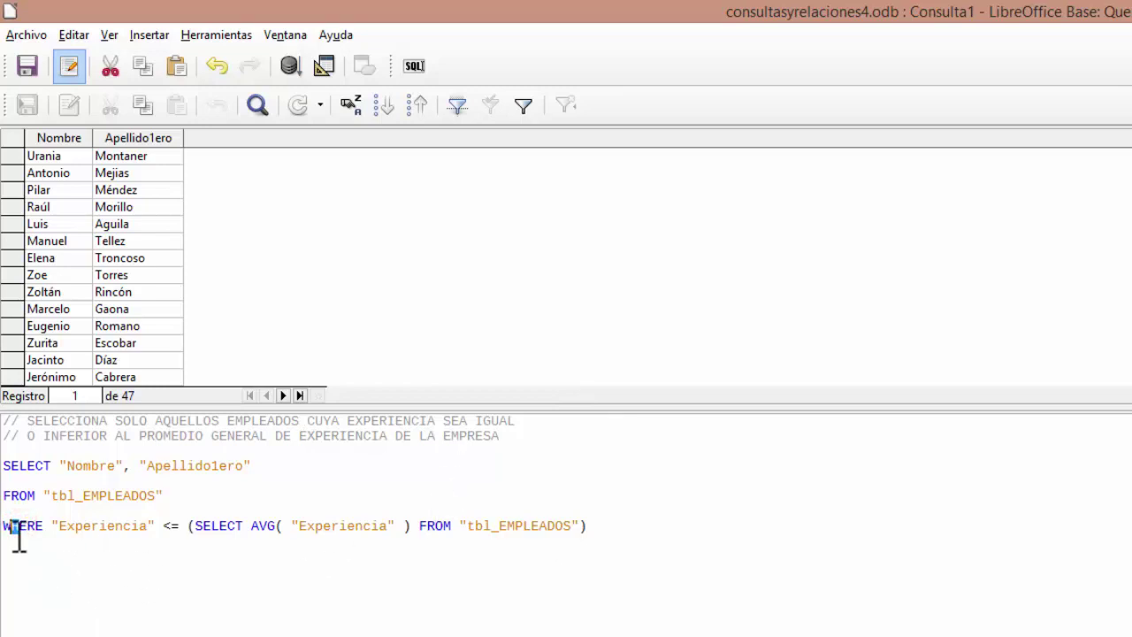
click(14, 529)
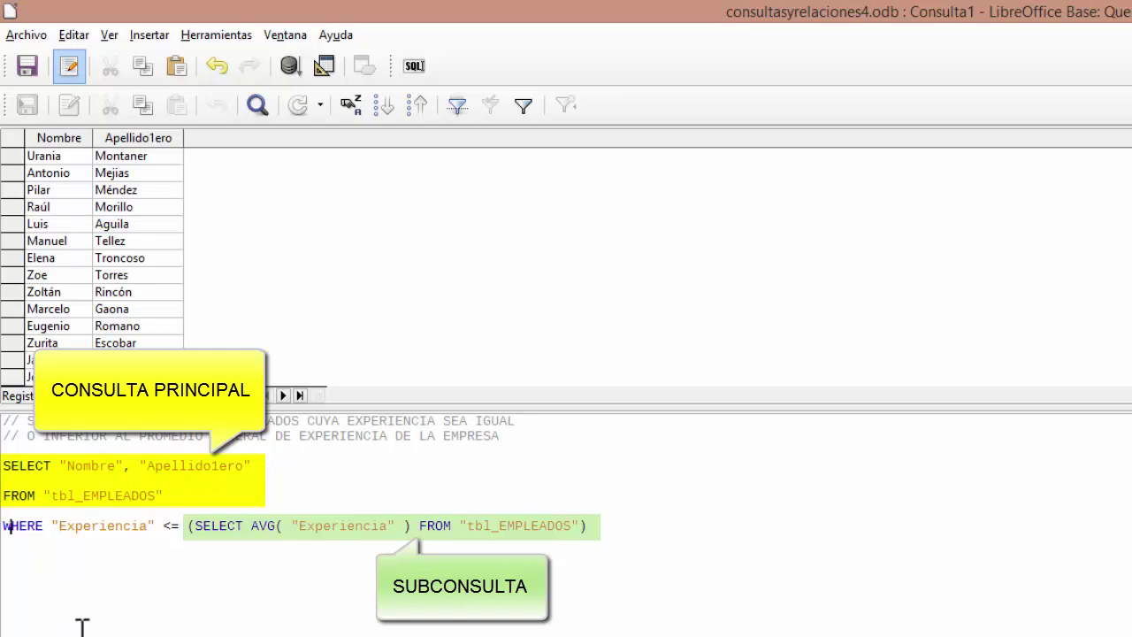
click(97, 525)
double_click(53, 521)
click(147, 525)
click(53, 495)
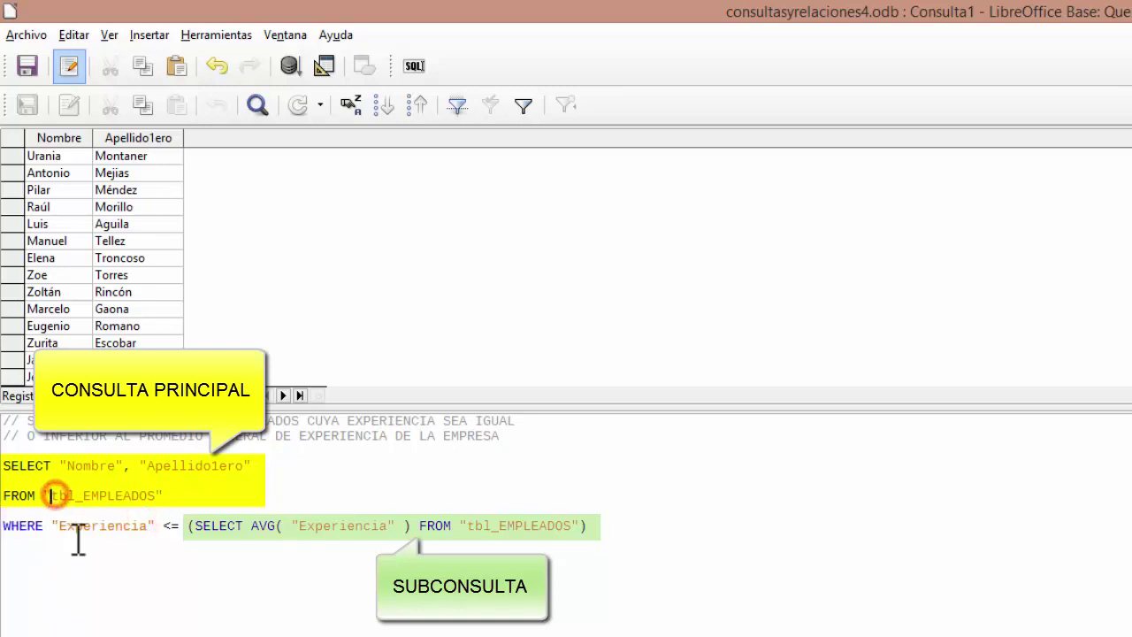
click(76, 527)
click(142, 525)
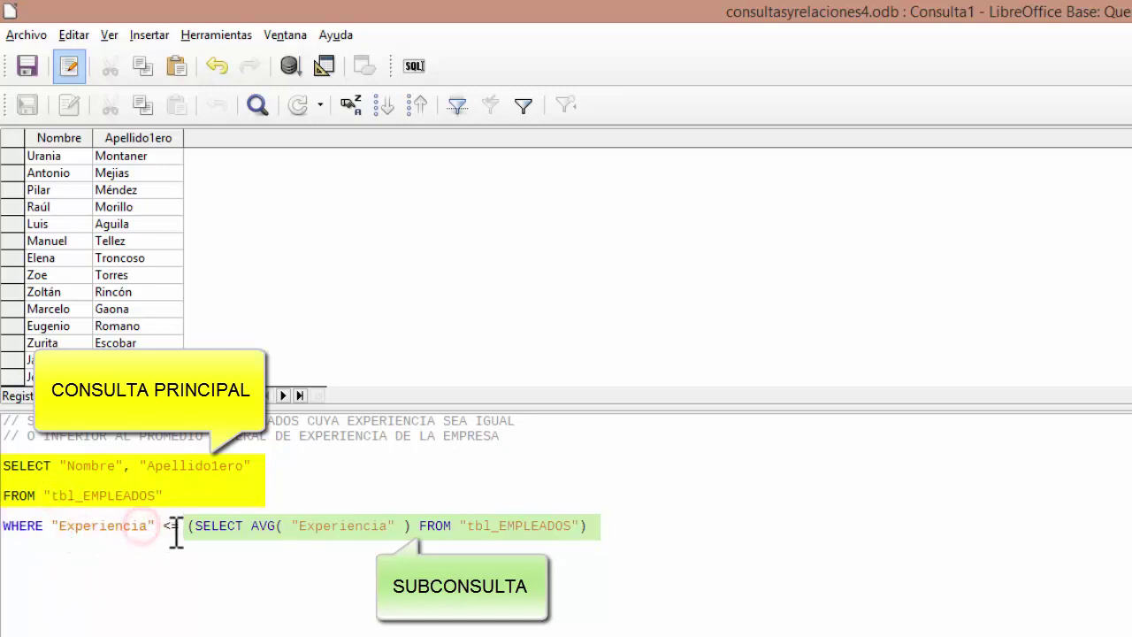
click(171, 525)
click(162, 523)
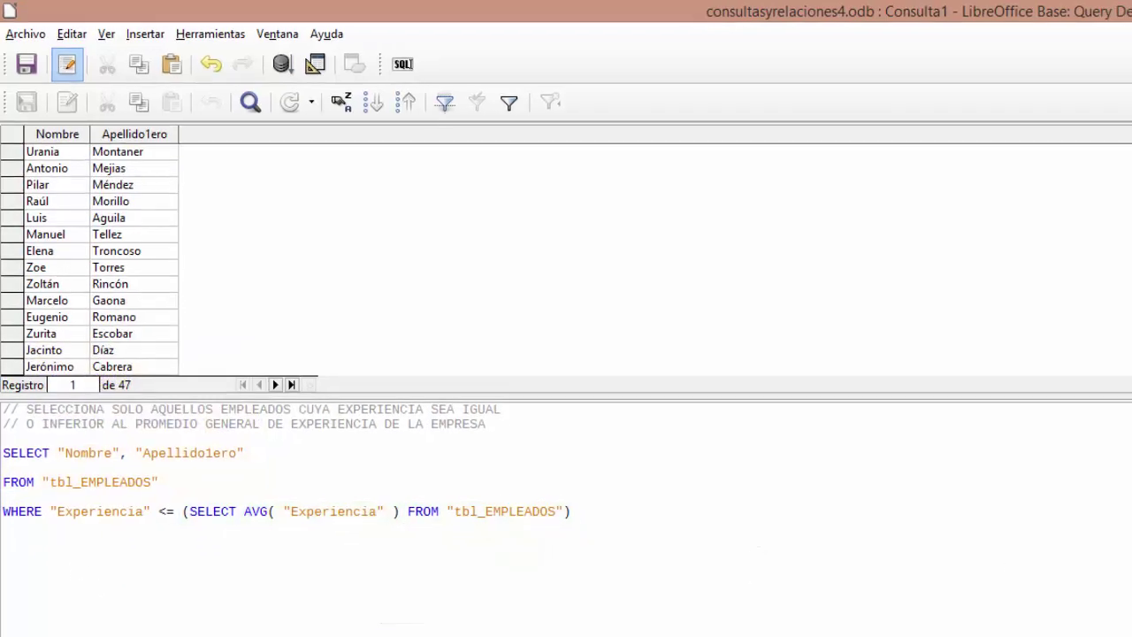
Open the tbl_EMPLEADOS table to inspect its Experiencia data, close it and return to the query design window
click(645, 578)
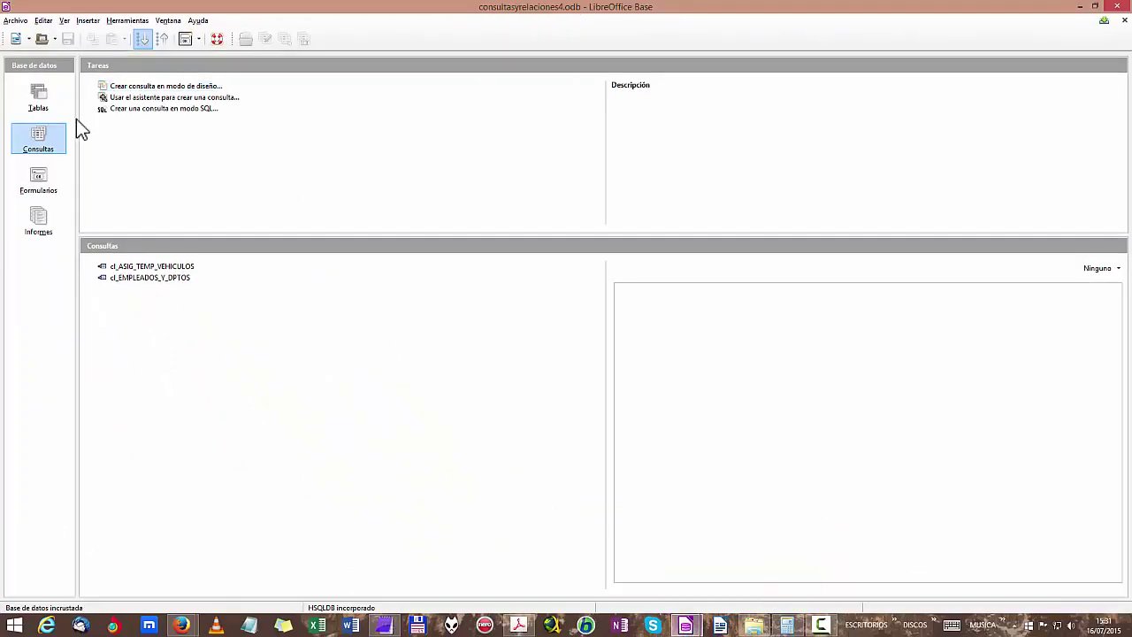
click(46, 99)
double_click(144, 290)
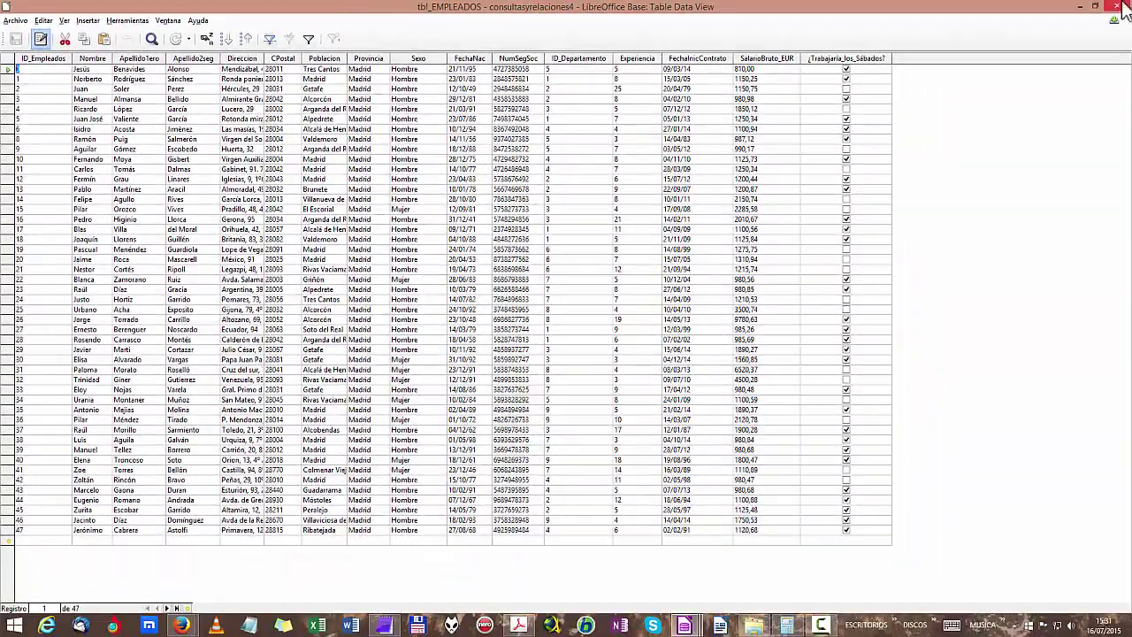
click(1124, 7)
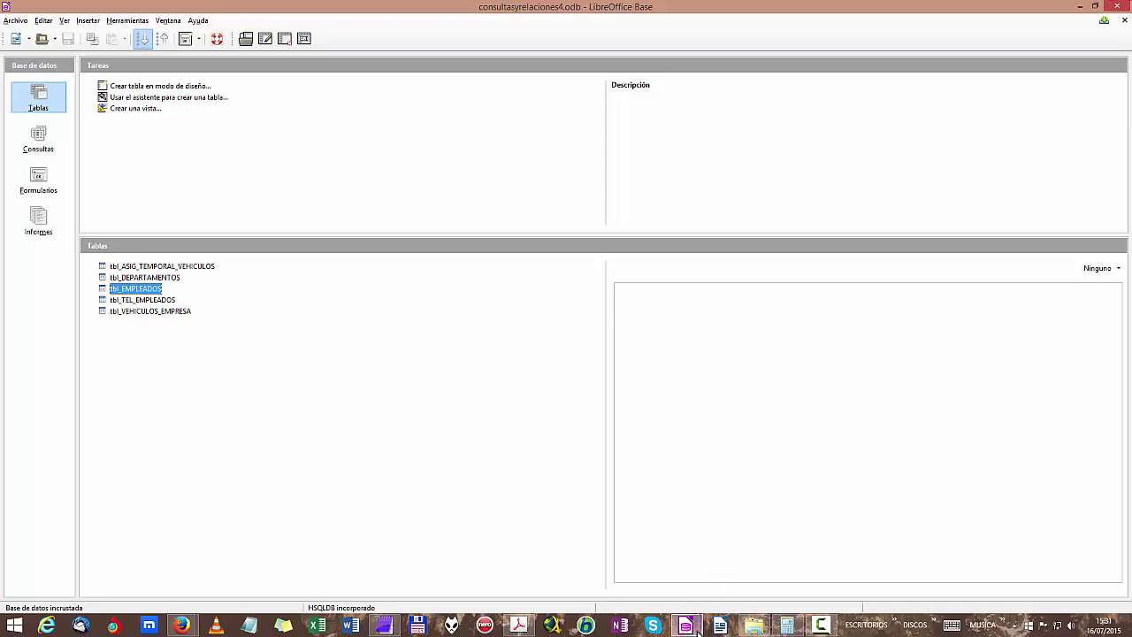
mouse_move(696, 627)
click(751, 564)
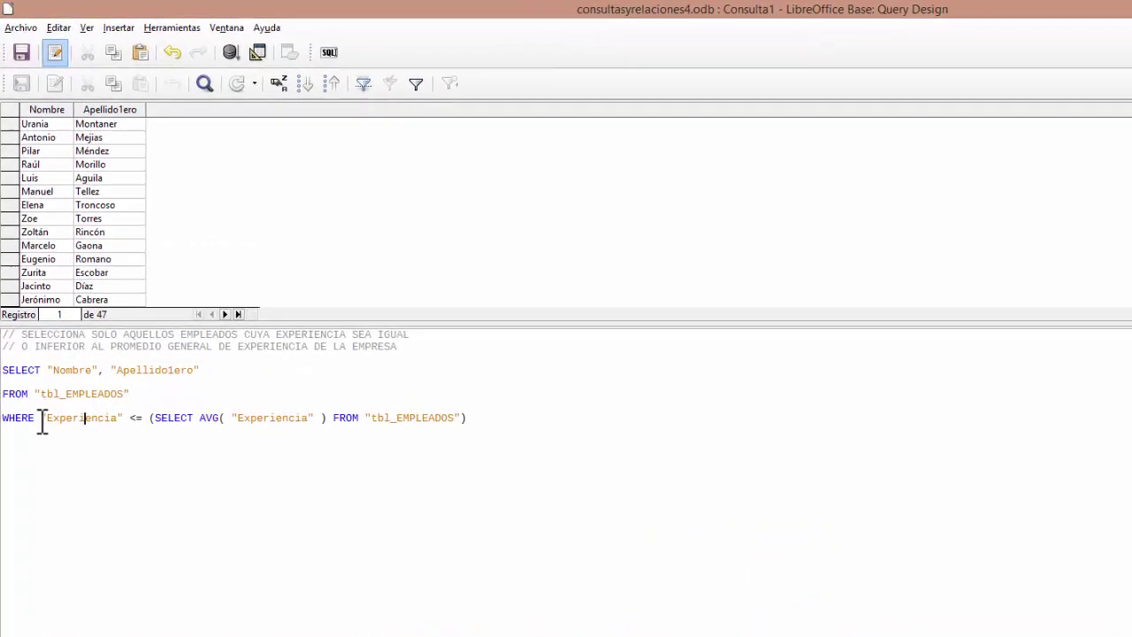
Compare the main query's SELECT and FROM clauses with the parenthesised SELECT AVG subquery that follows the <= operator
click(11, 312)
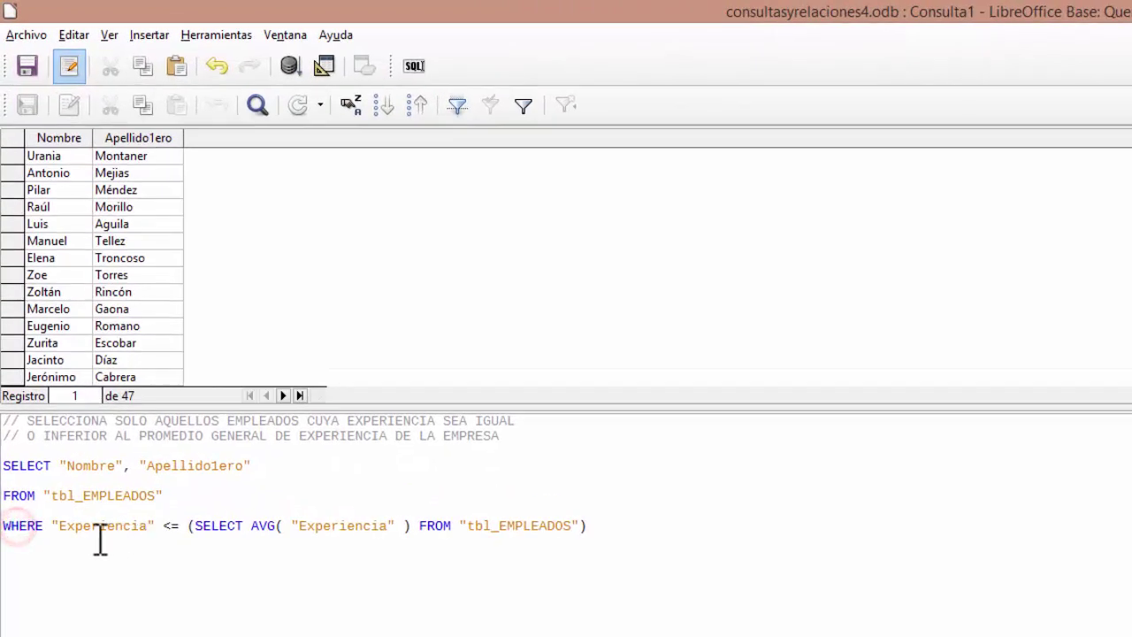
click(98, 534)
click(172, 526)
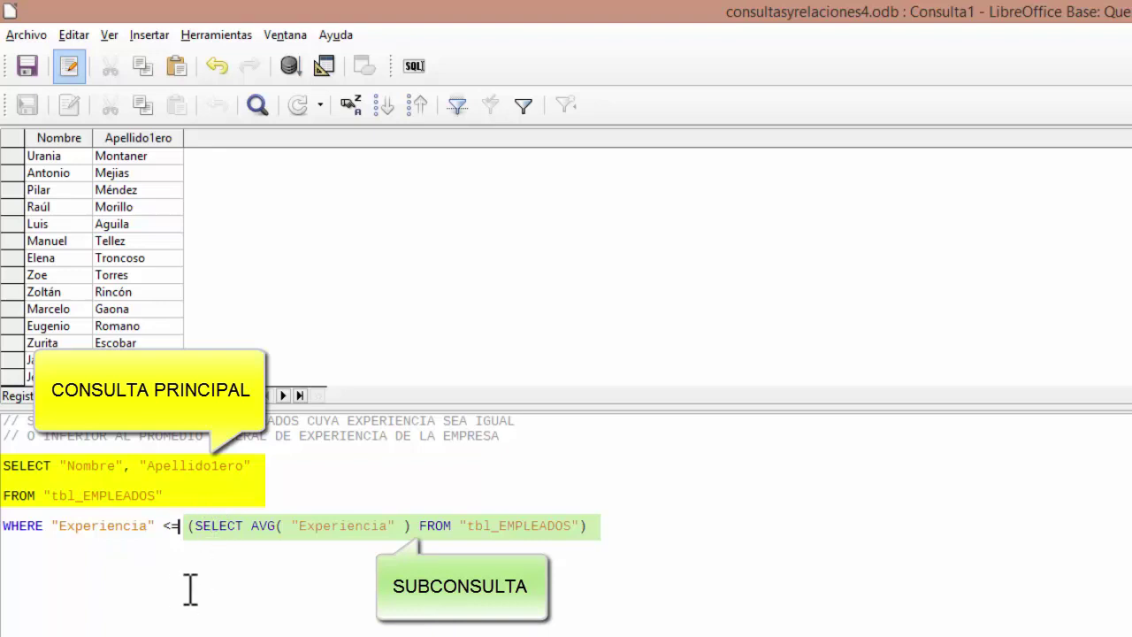
click(202, 524)
drag(215, 525, 243, 528)
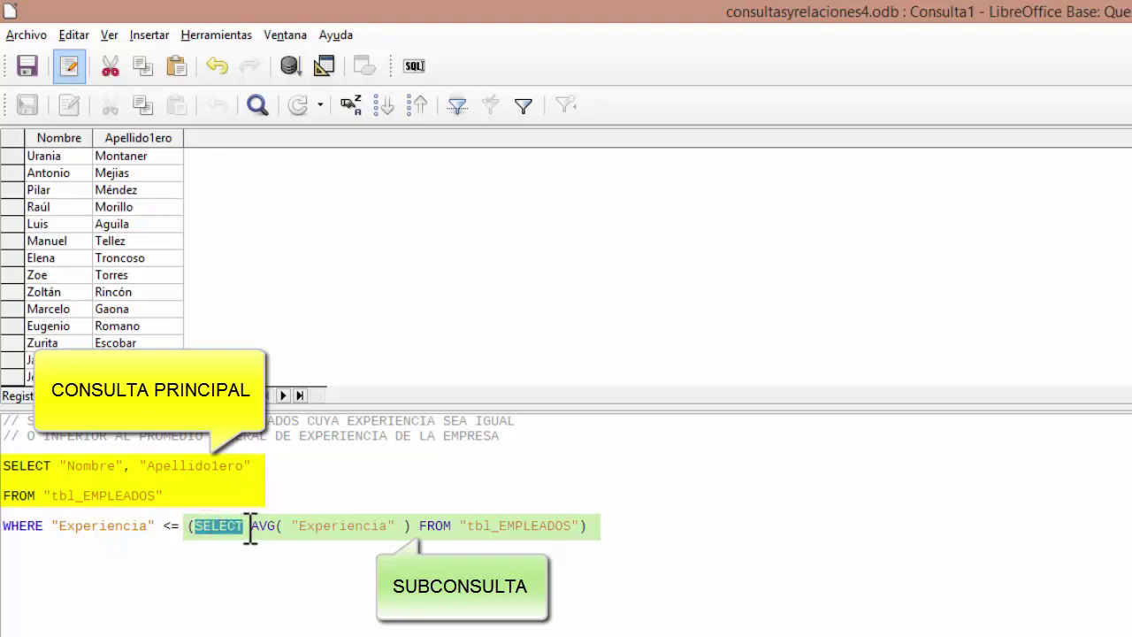
drag(3, 466, 50, 466)
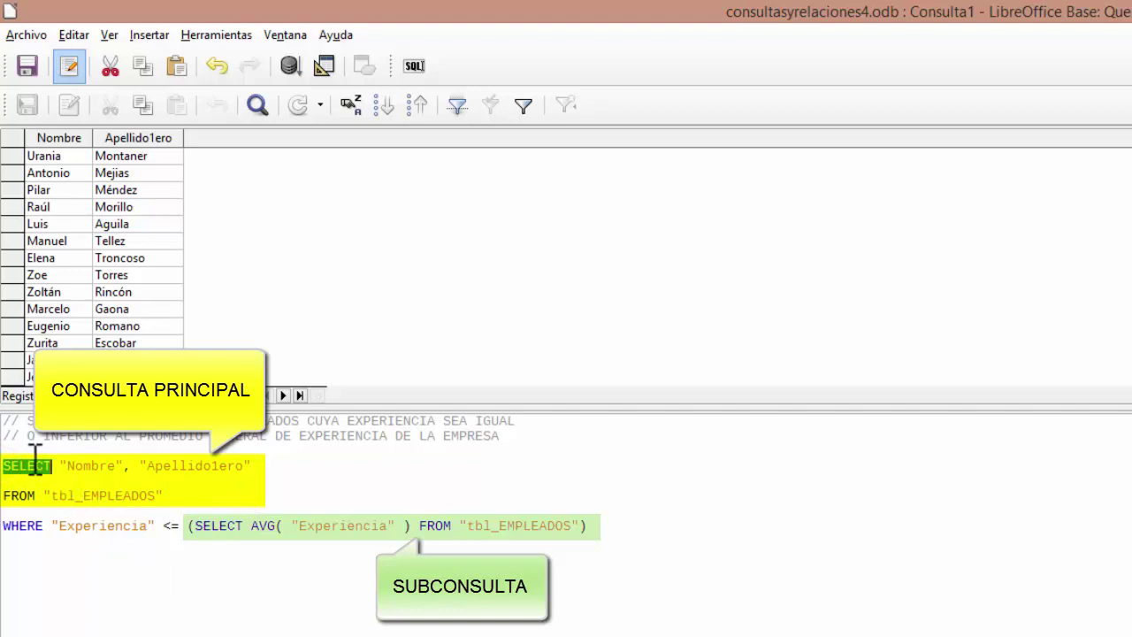
click(213, 525)
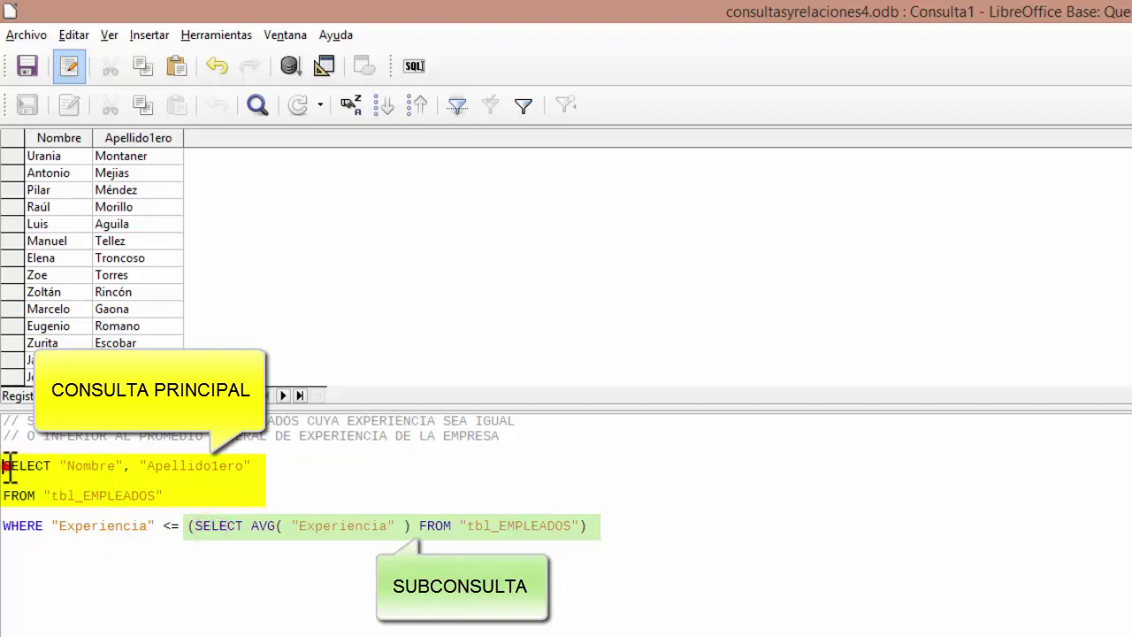
drag(5, 466, 225, 502)
click(191, 526)
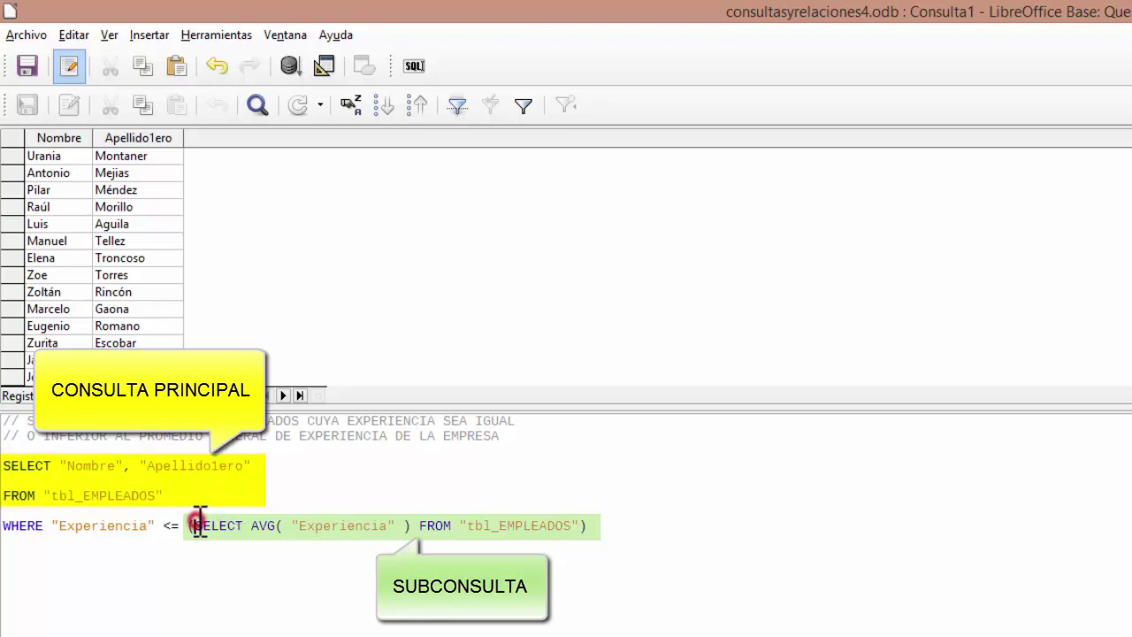
key(shift+Home)
shift+click(576, 525)
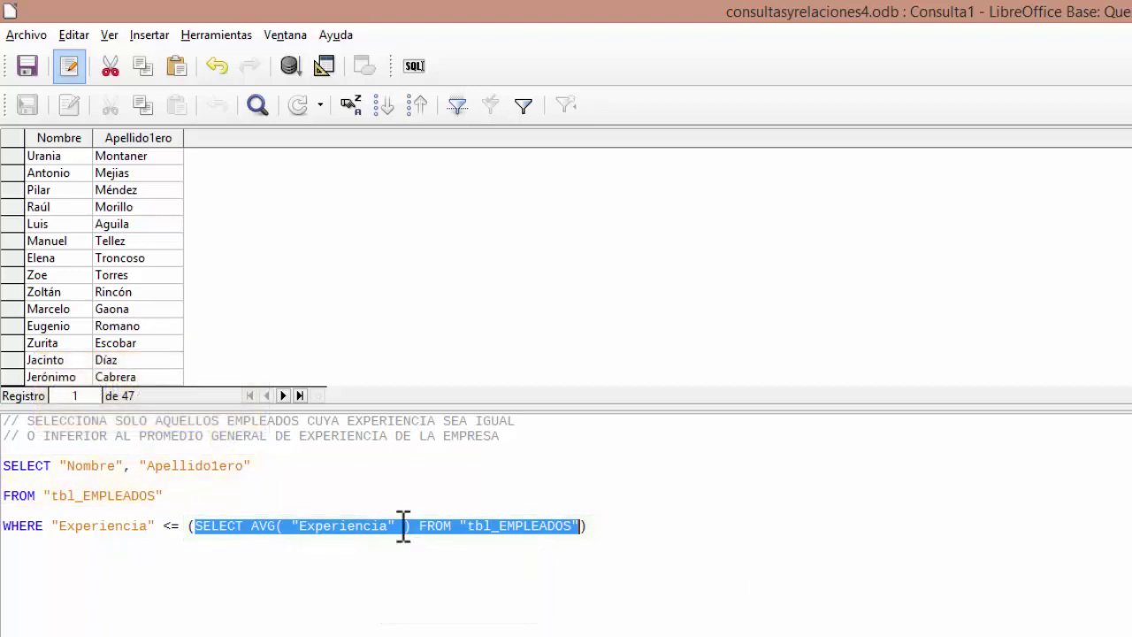
Trace how the main query's SELECT and FROM clauses and its "Experiencia" condition relate to the subquery's field and table
click(168, 495)
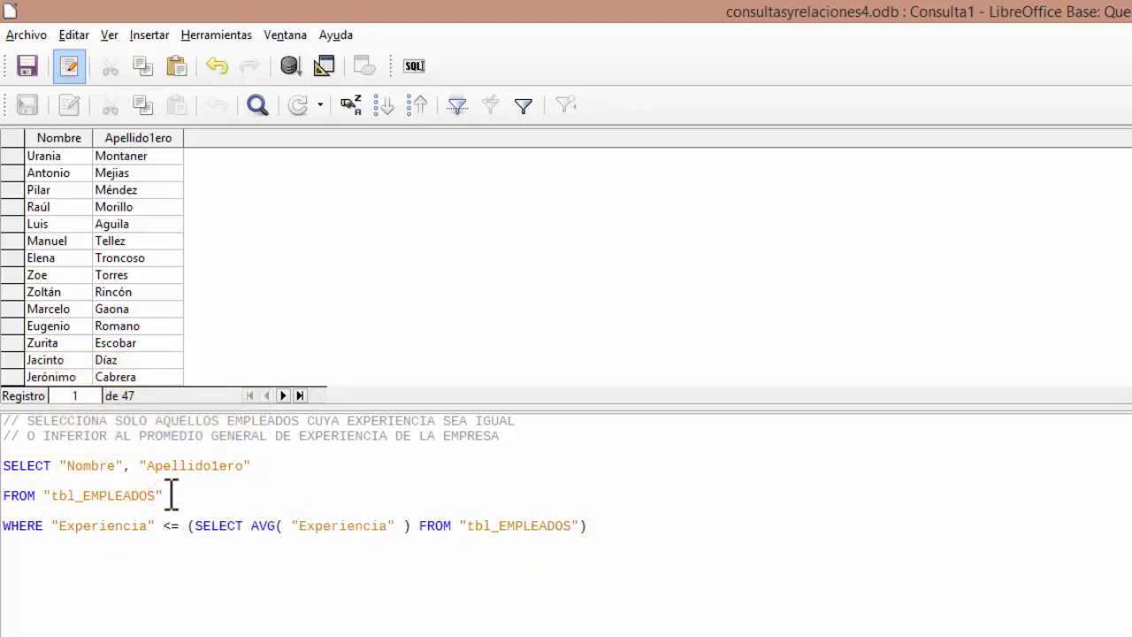
drag(5, 466, 213, 504)
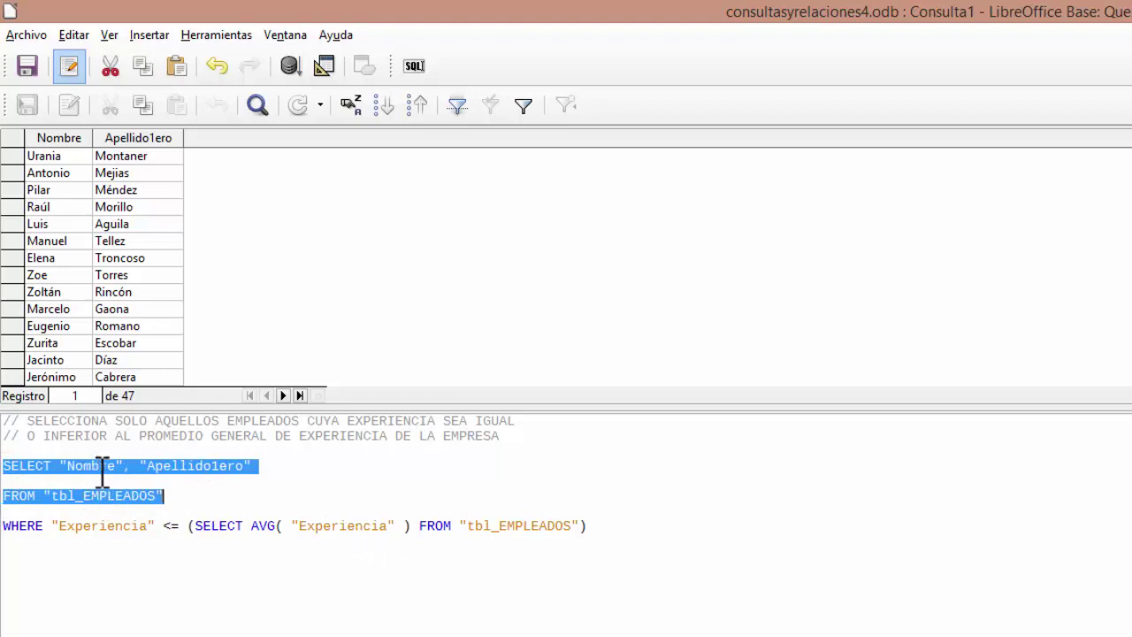
click(249, 487)
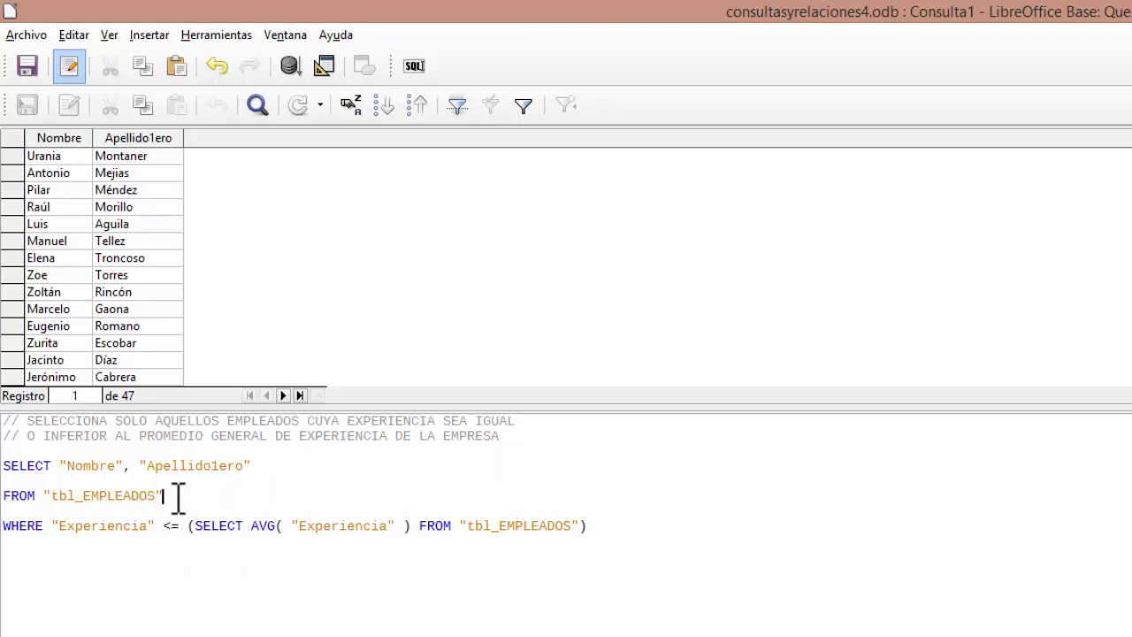
drag(175, 497, 4, 464)
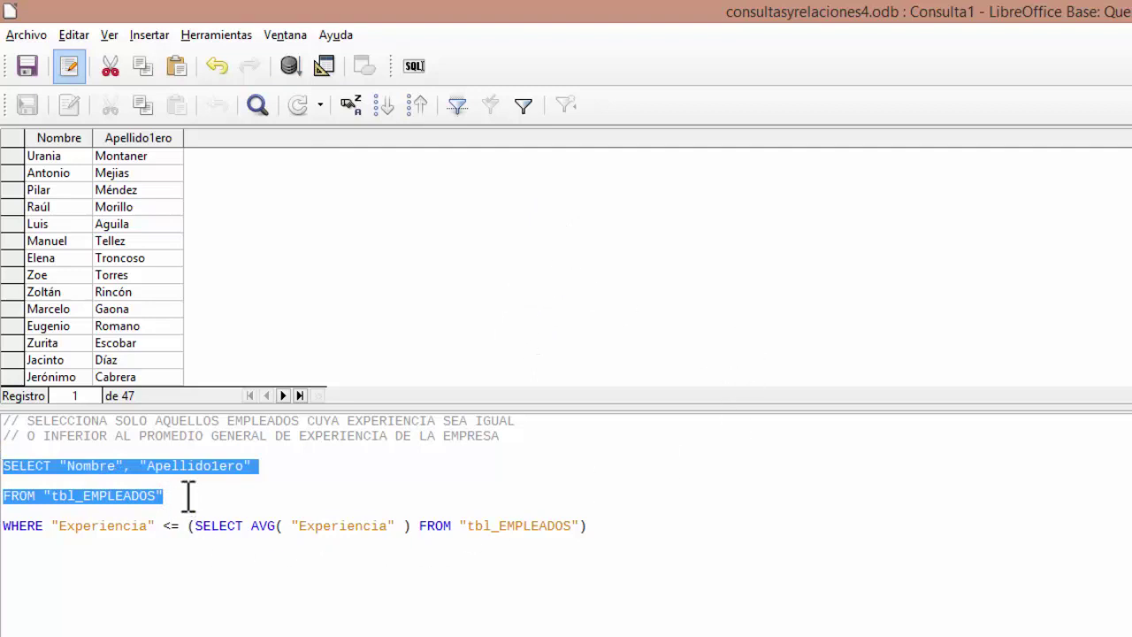
click(202, 531)
click(87, 525)
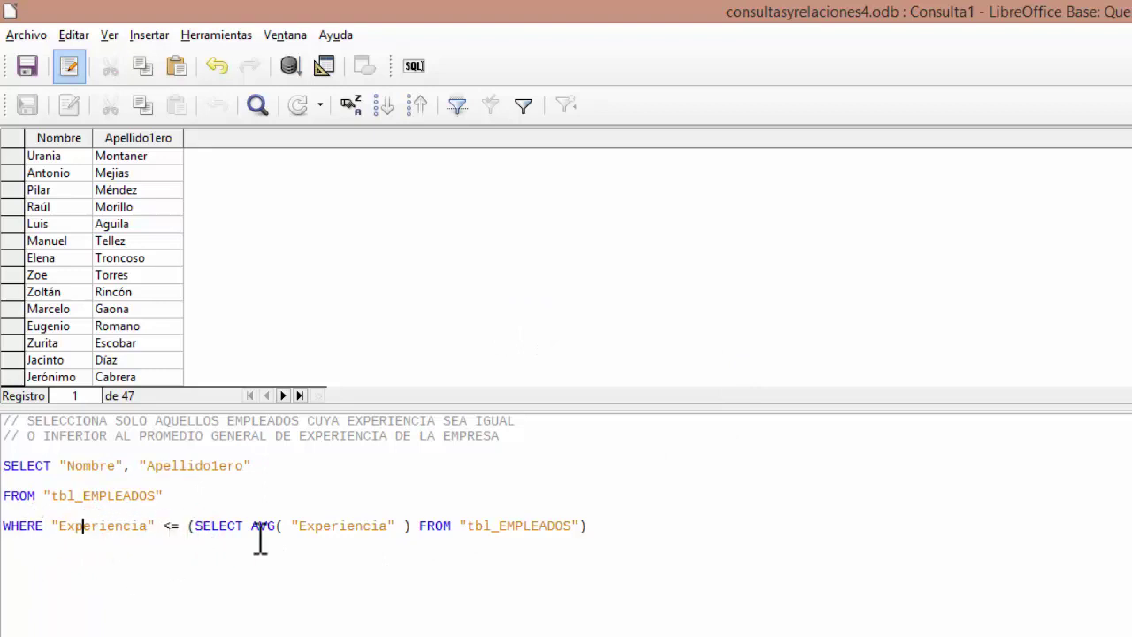
click(230, 525)
click(512, 522)
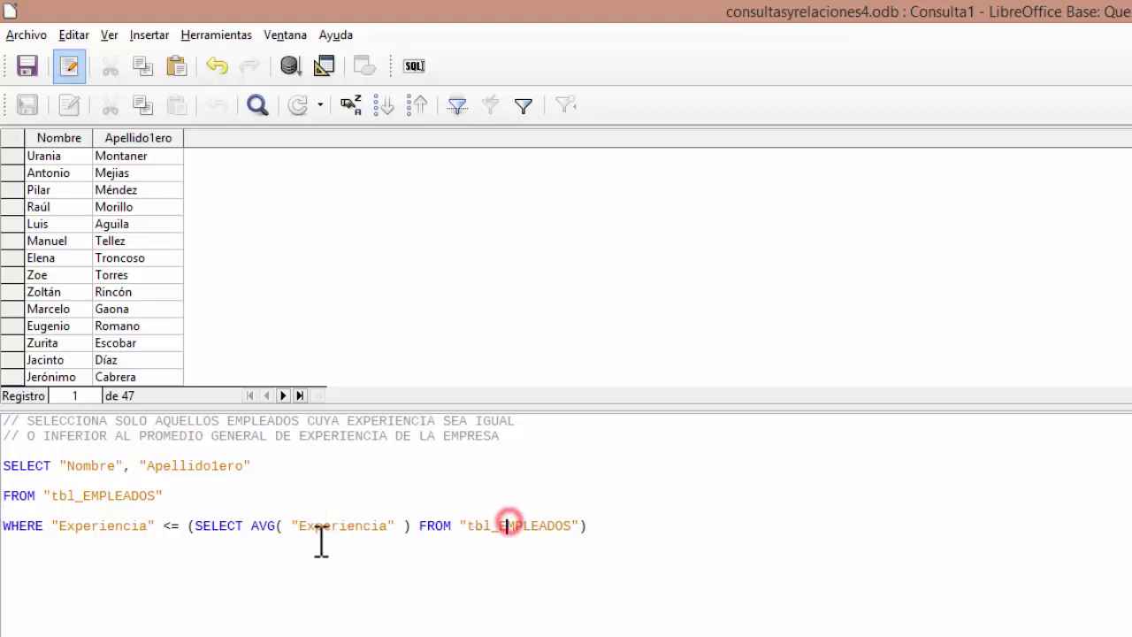
click(305, 524)
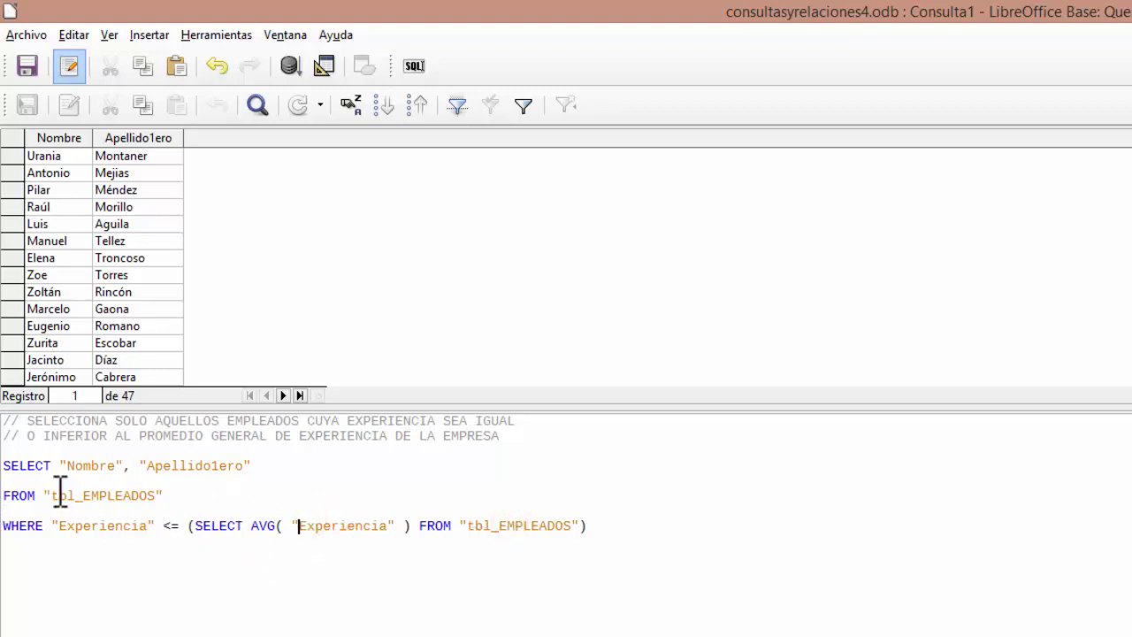
drag(9, 466, 179, 500)
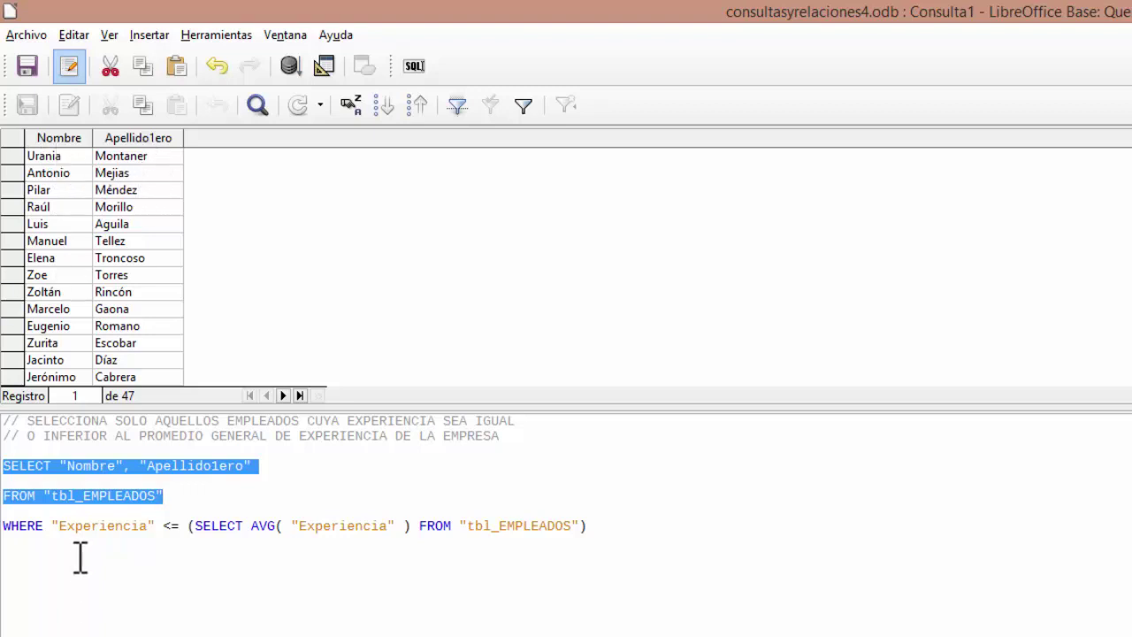
drag(58, 527, 159, 526)
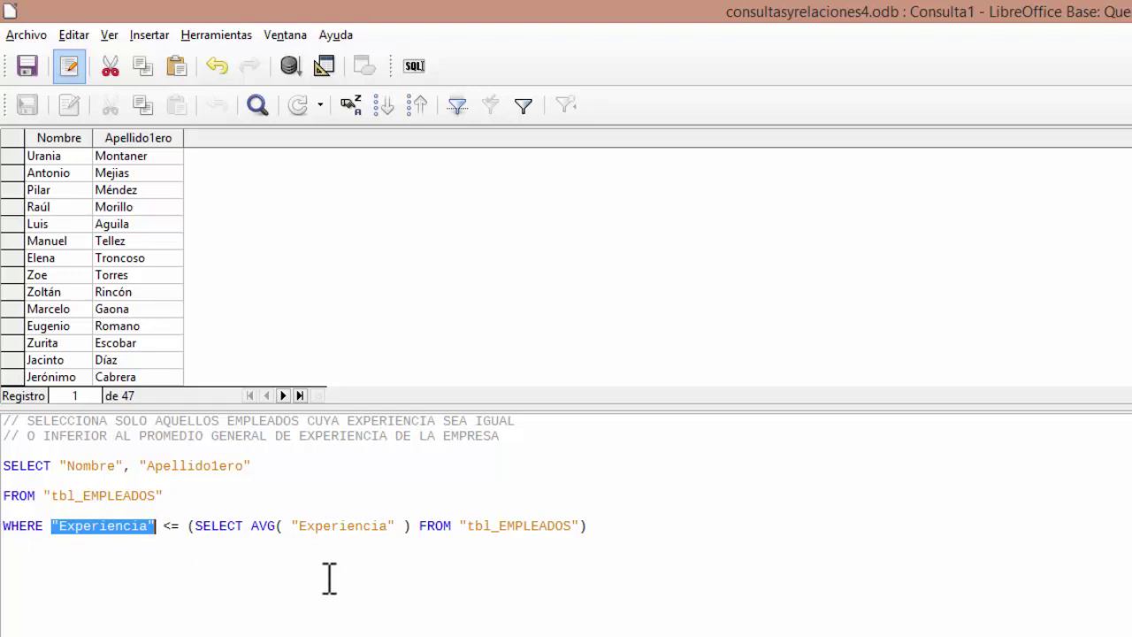
click(194, 526)
drag(197, 525, 243, 523)
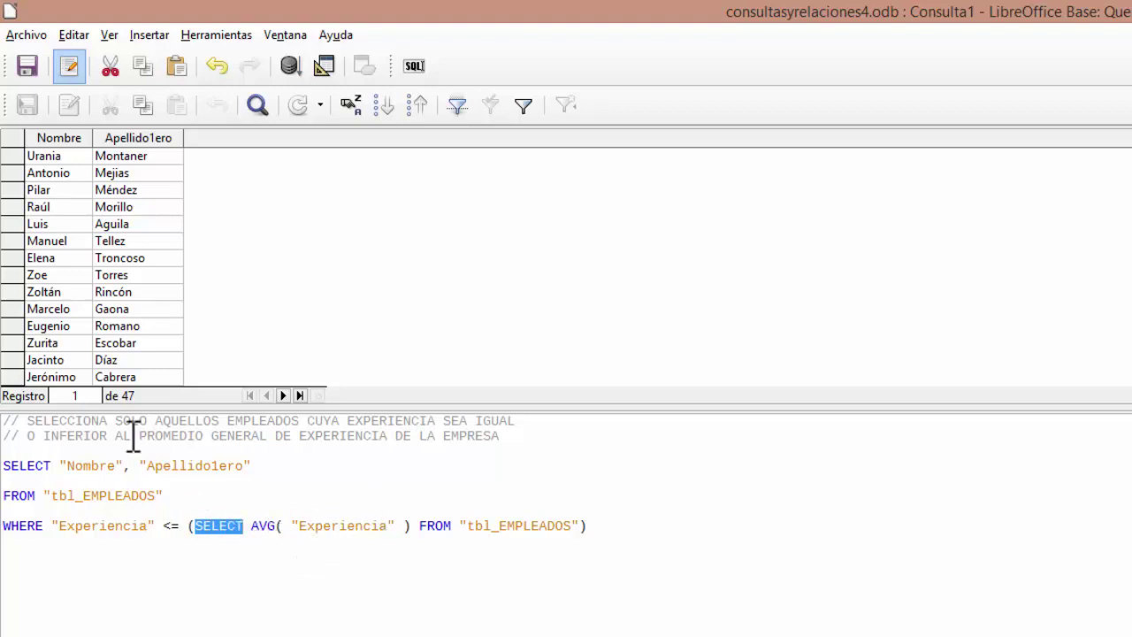
Examine the subquery's AVG function, "Experiencia" field and FROM table, and compare the subquery with the main query's SELECT and FROM clauses
click(276, 524)
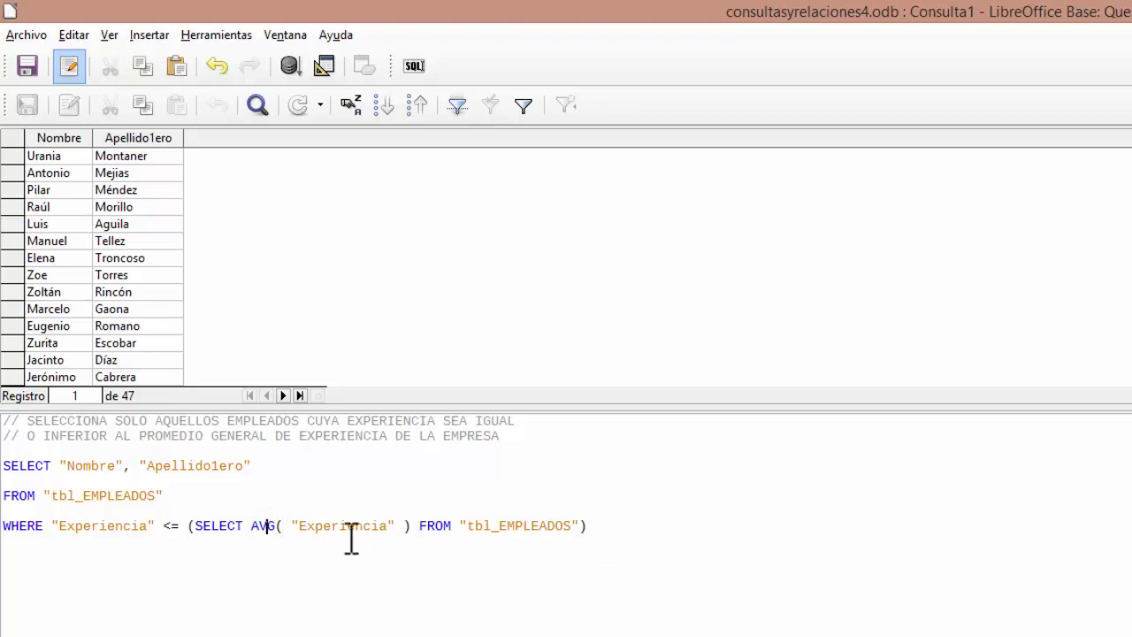
click(318, 528)
click(431, 527)
click(538, 527)
drag(4, 465, 167, 494)
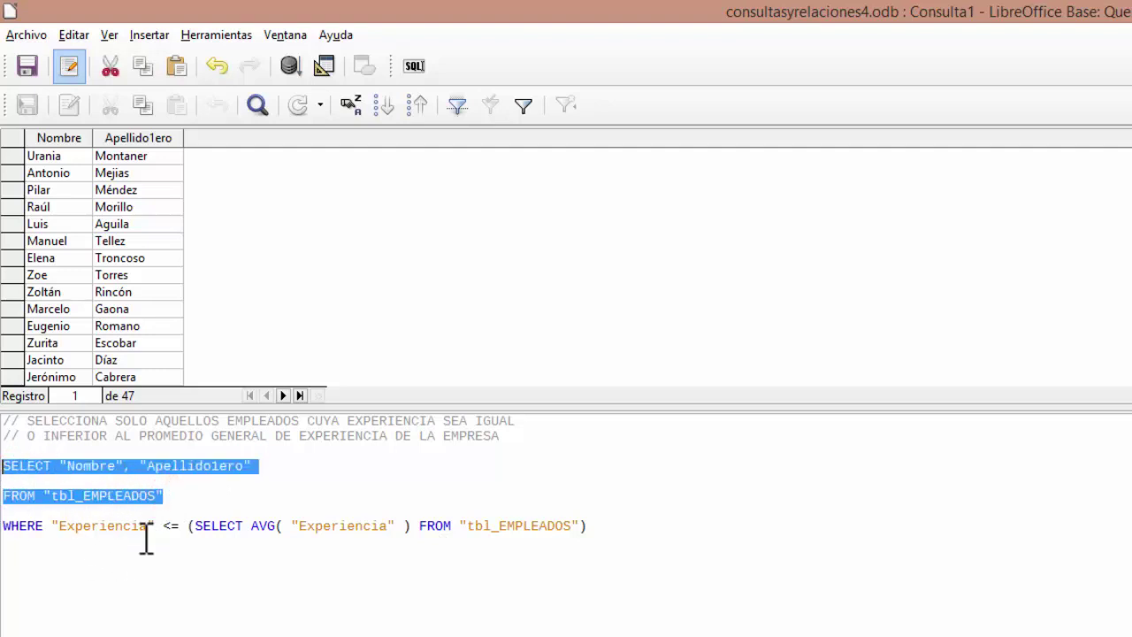
drag(196, 526, 577, 525)
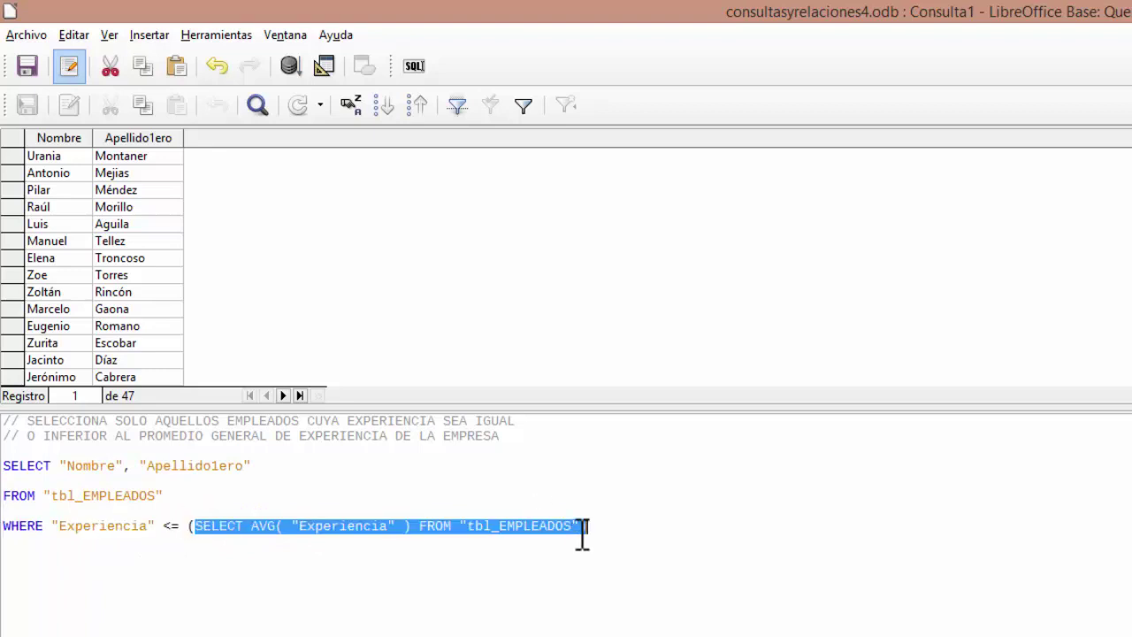
click(351, 485)
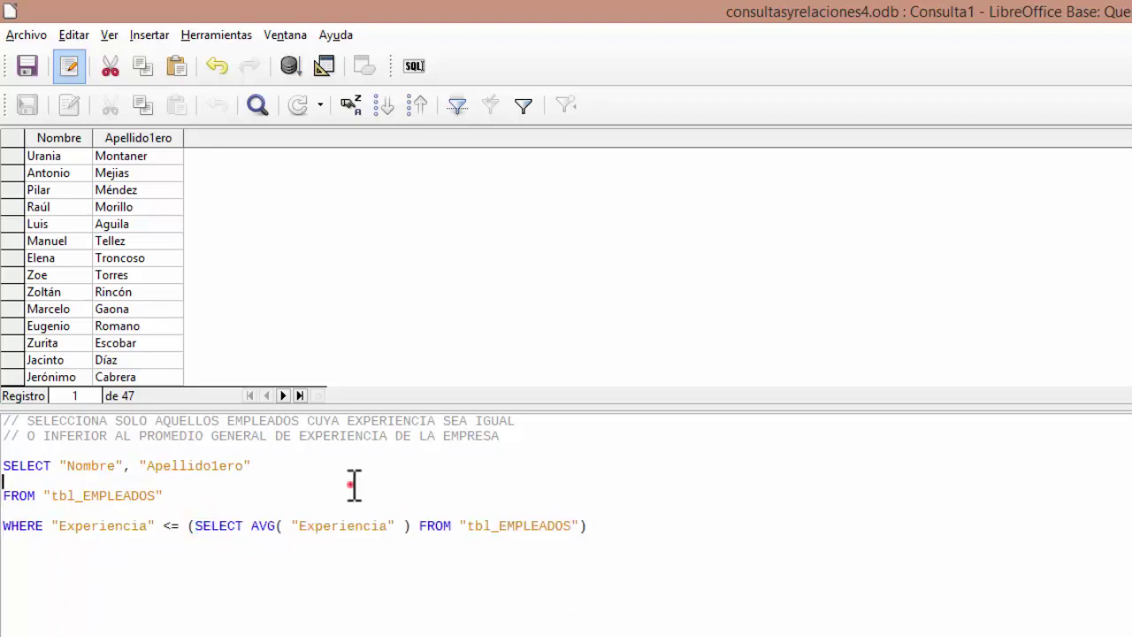
Put "Apellido1ero" and the subquery's FROM clause on separate indented lines, leave a blank line before that FROM, and run the query
click(144, 465)
key(Return)
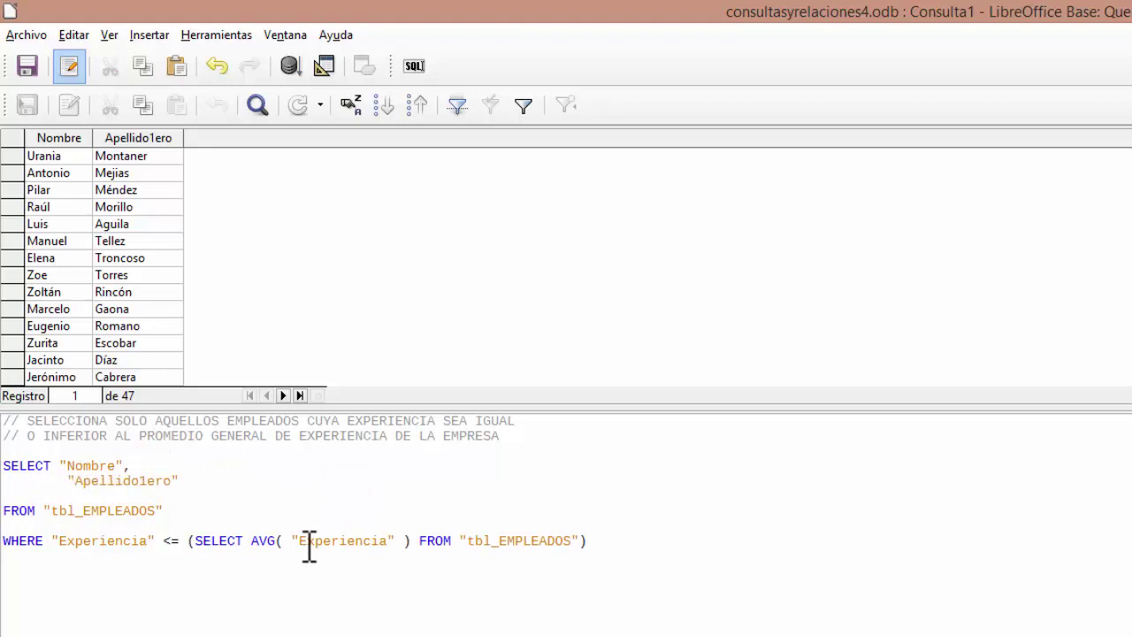
key(BackSpace)
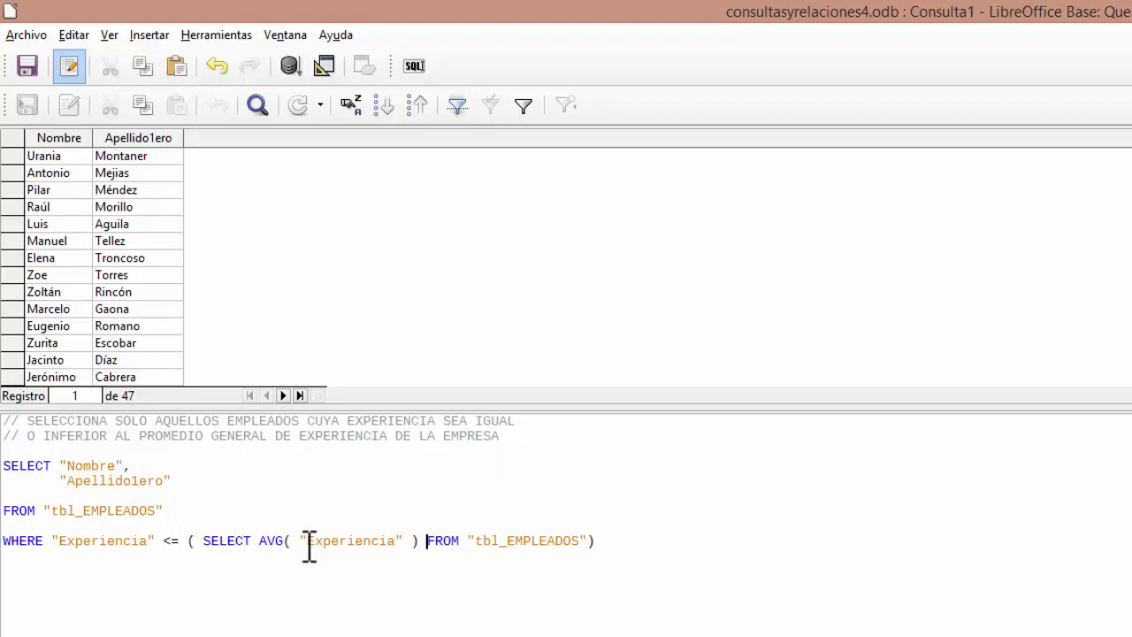
key(Return)
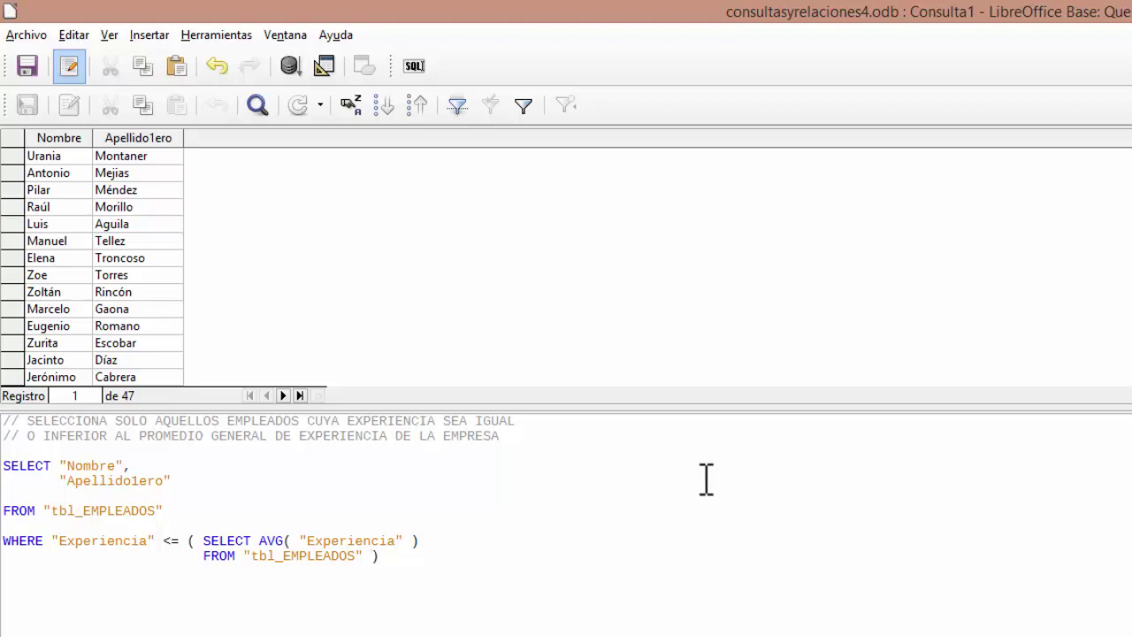
click(521, 531)
click(526, 536)
key(Return)
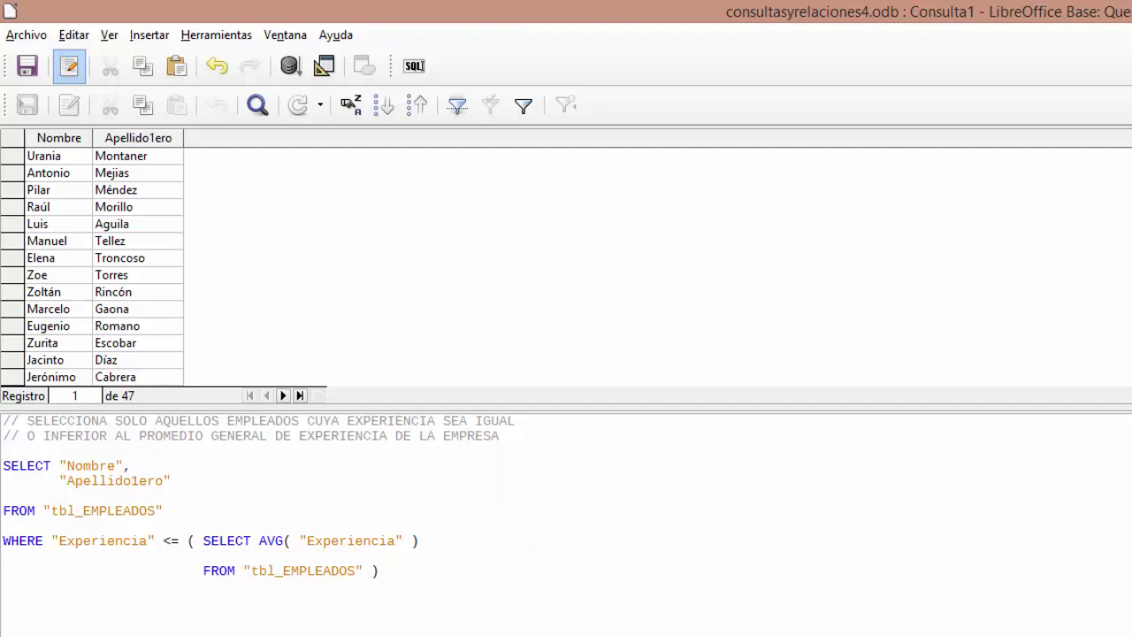
click(291, 67)
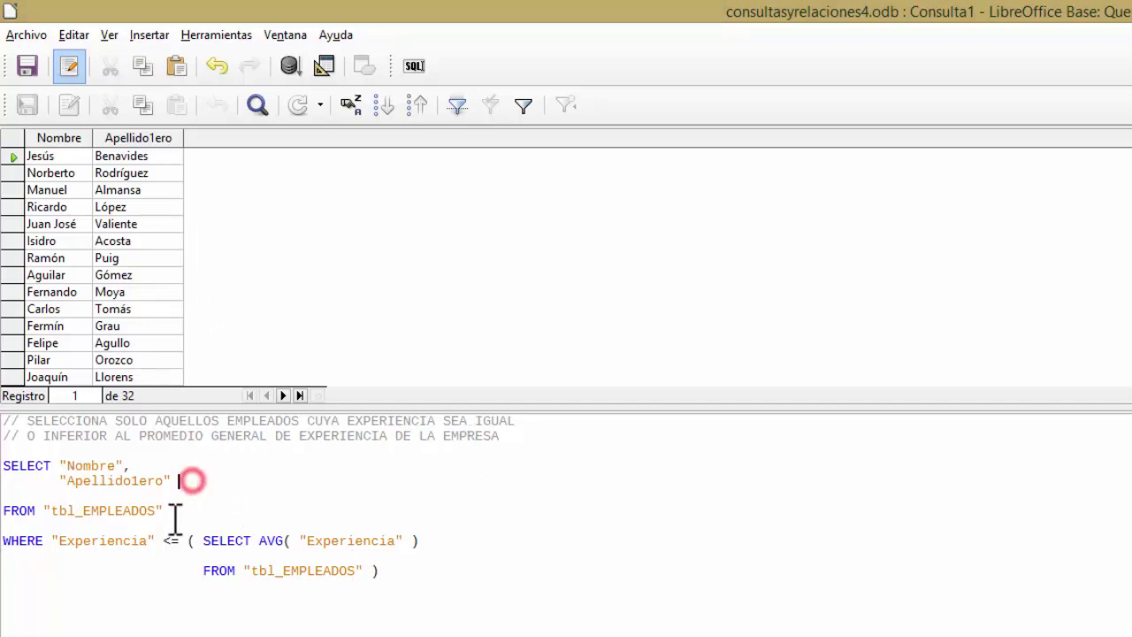
Compare the main query's SELECT and FROM clauses with the AVG subquery, and examine the parentheses that enclose the subquery
mouse_move(168, 511)
mouse_down()
mouse_move(5, 462)
mouse_move(7, 433)
mouse_move(4, 453)
mouse_up()
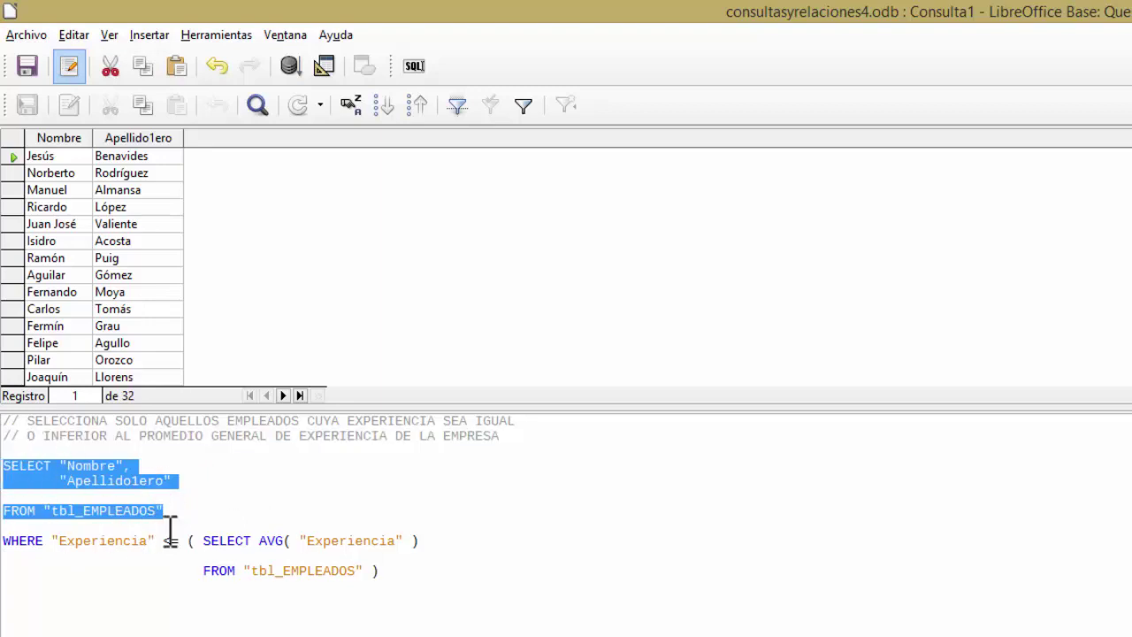
click(215, 541)
triple_click(206, 540)
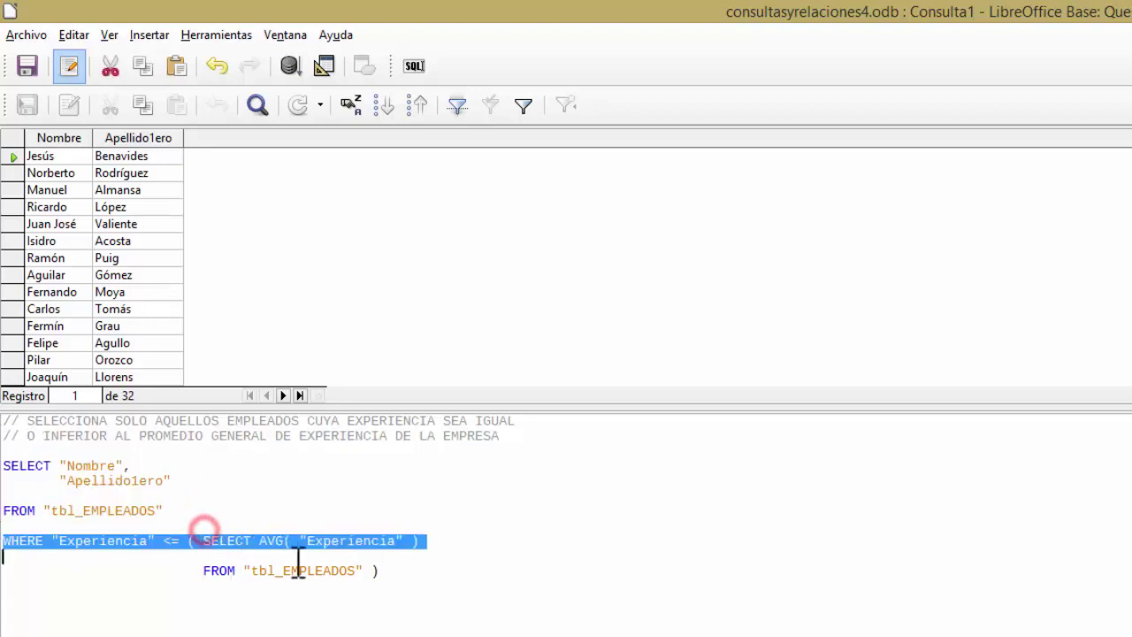
click(276, 546)
drag(203, 541, 402, 579)
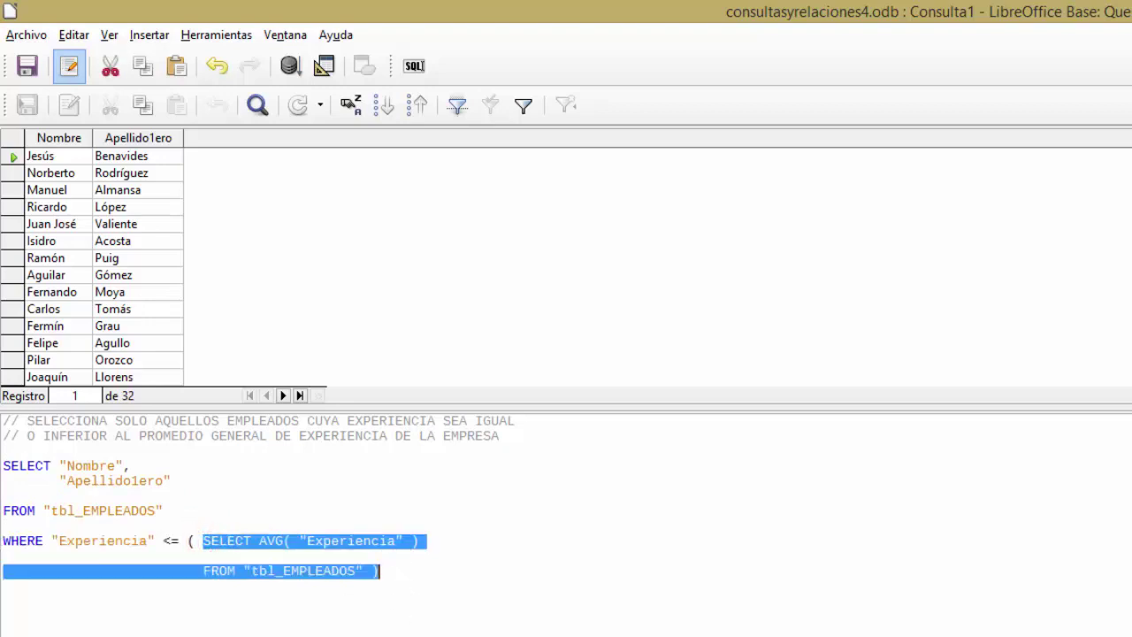
click(466, 517)
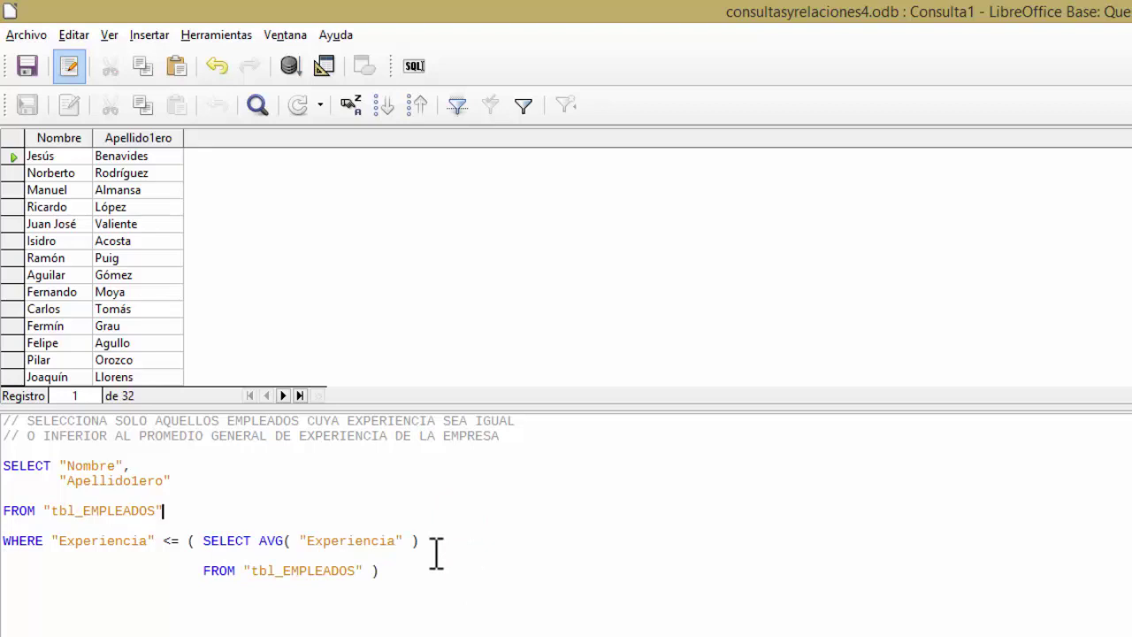
double_click(191, 541)
double_click(375, 572)
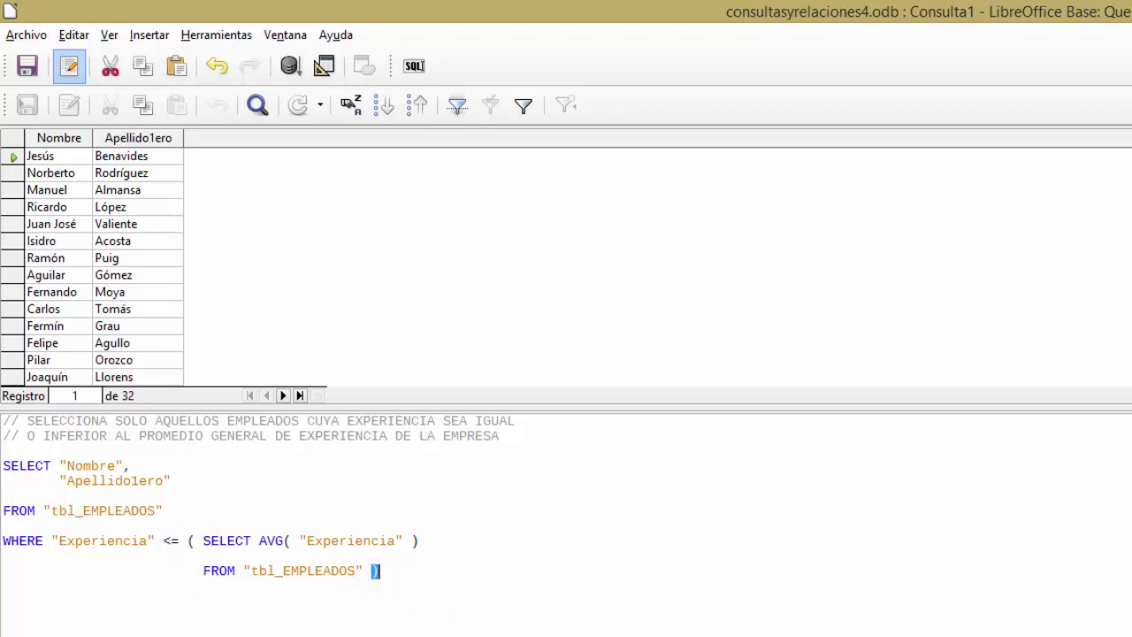
Try to run the query without the parentheses around the AVG subquery
click(187, 540)
key(Delete)
click(375, 571)
key(BackSpace)
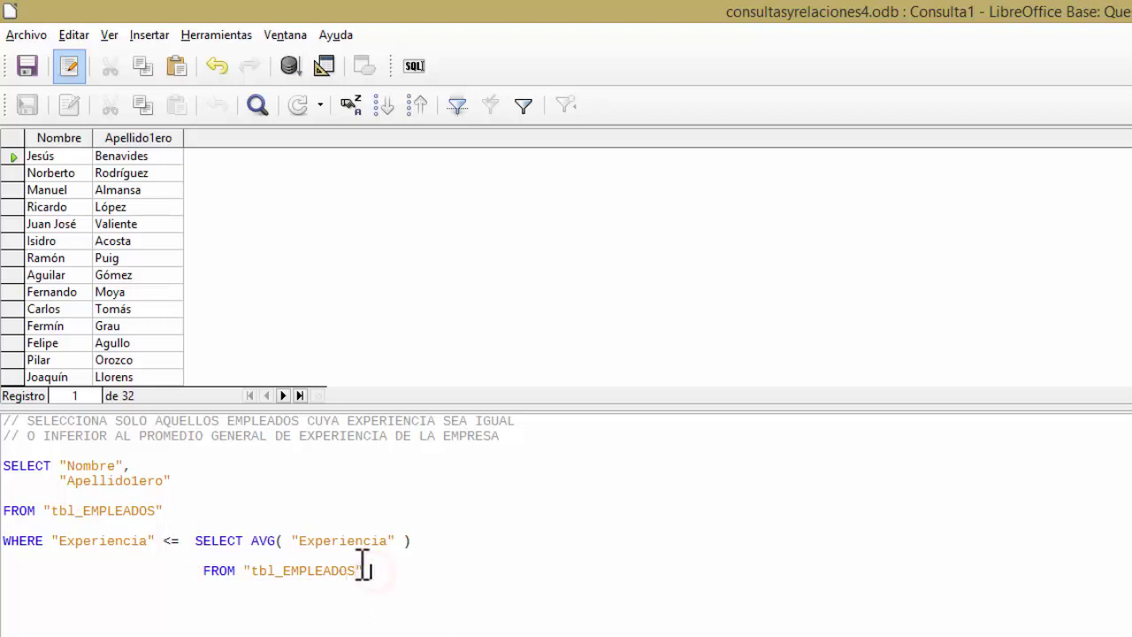
click(290, 65)
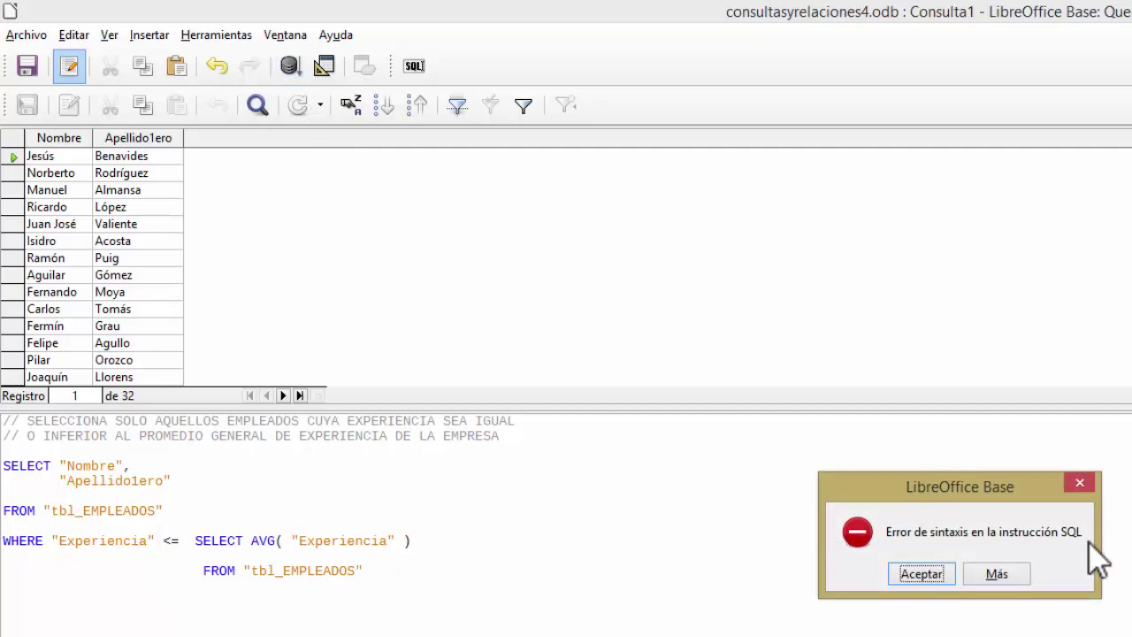
click(1080, 482)
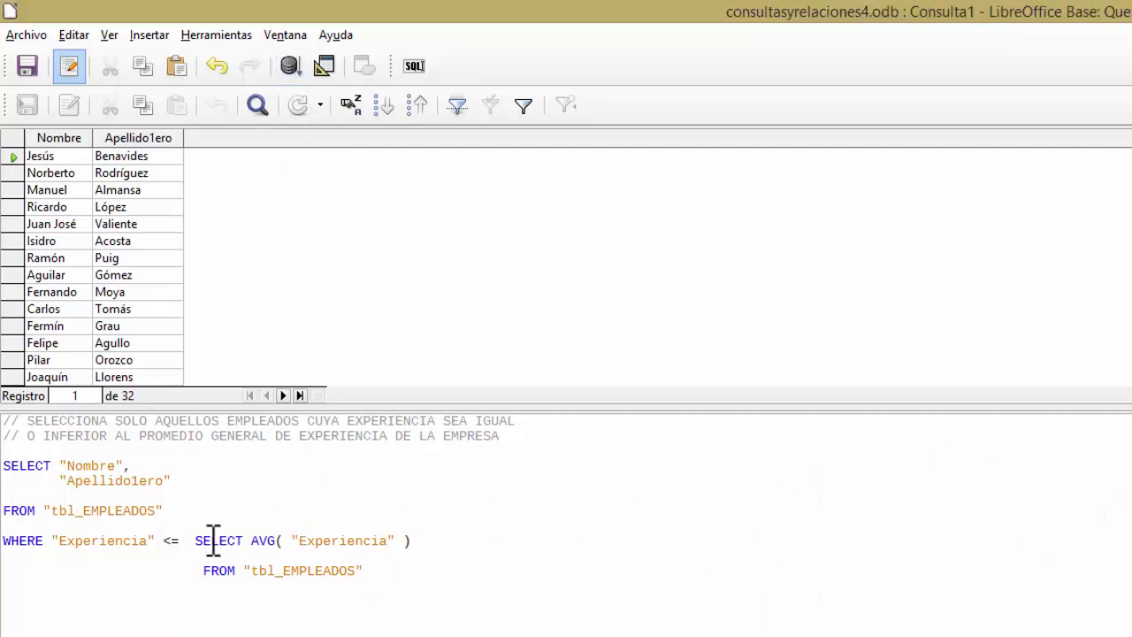
Restore the opening and closing parentheses around the AVG subquery and run the query again
click(187, 540)
text(()
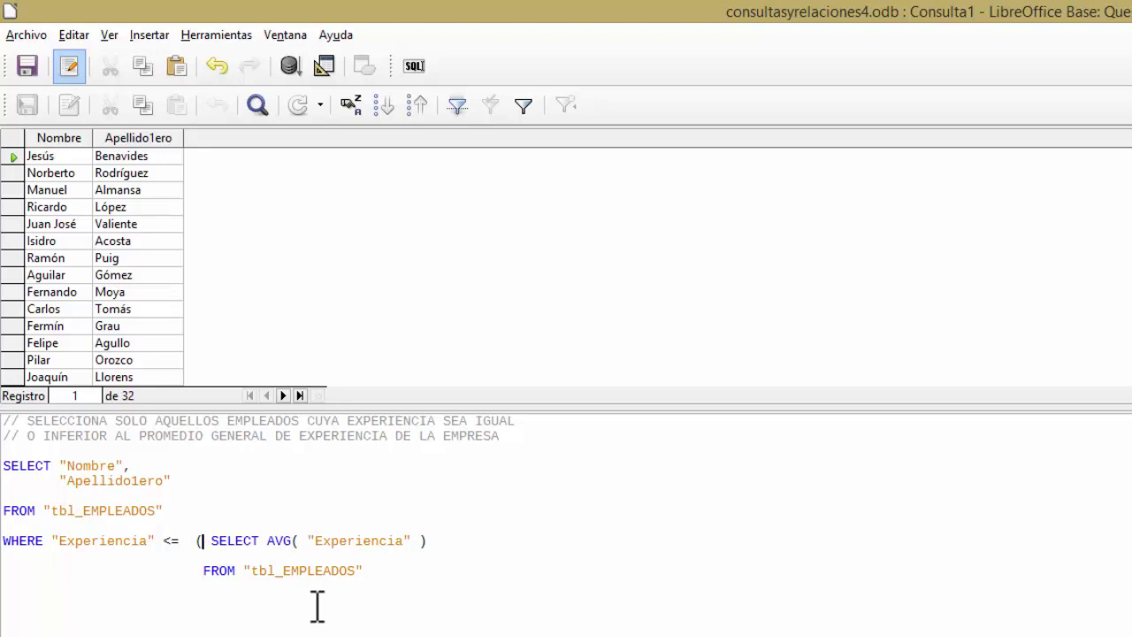
key(Delete)
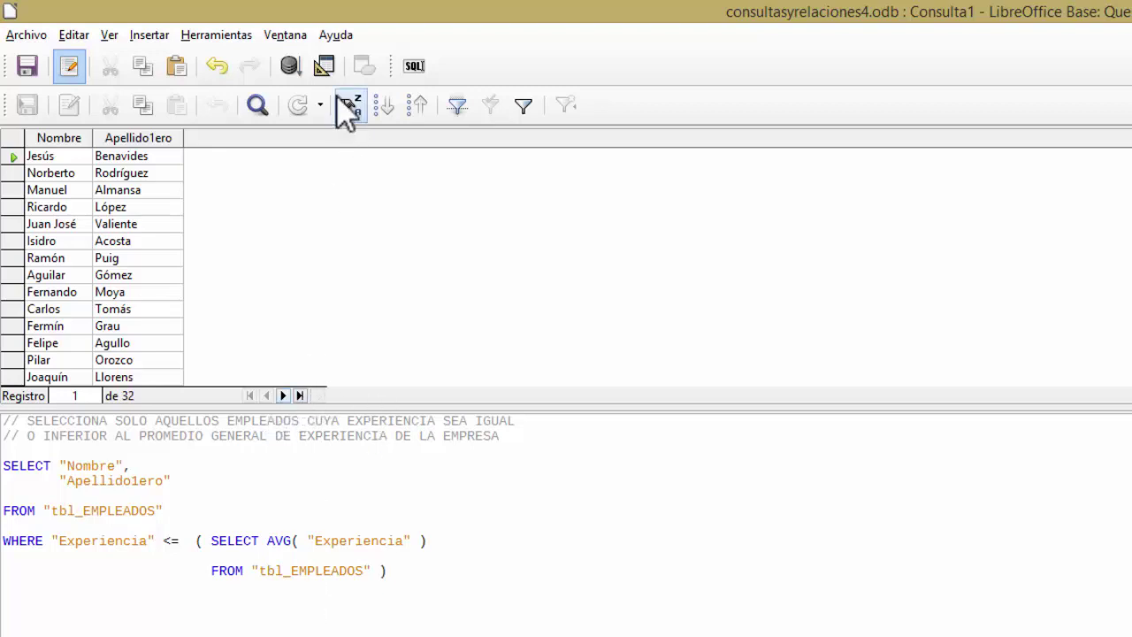
click(291, 68)
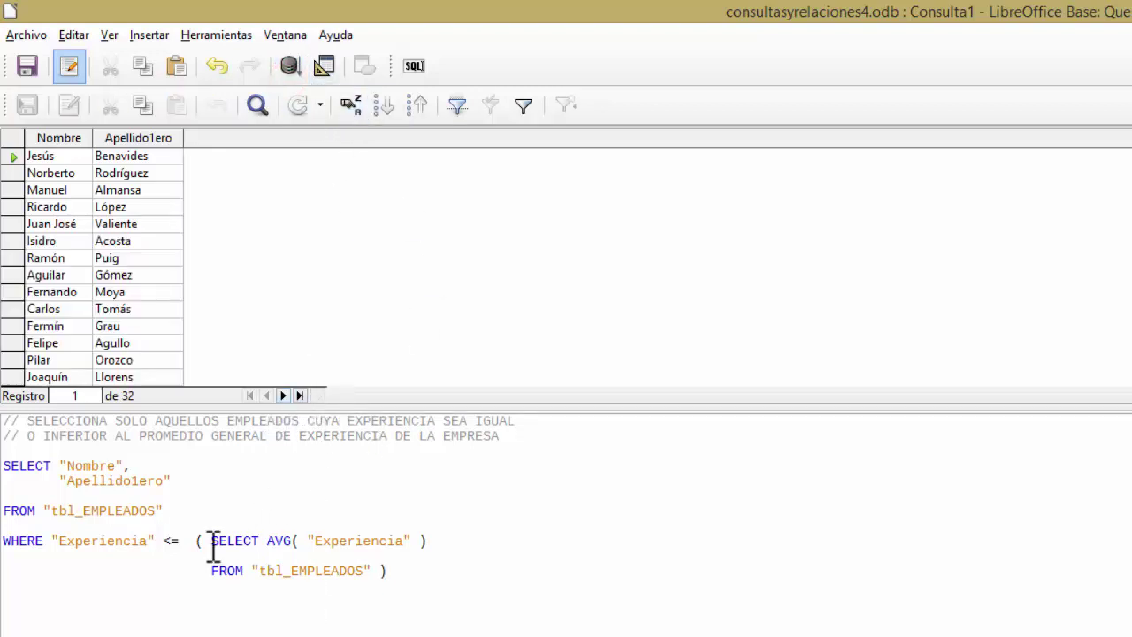
Examine the subquery piece by piece: its enclosing parentheses, SELECT, AVG( "Experiencia" ) and FROM "tbl_EMPLEADOS"
drag(197, 543, 210, 542)
drag(385, 571, 398, 575)
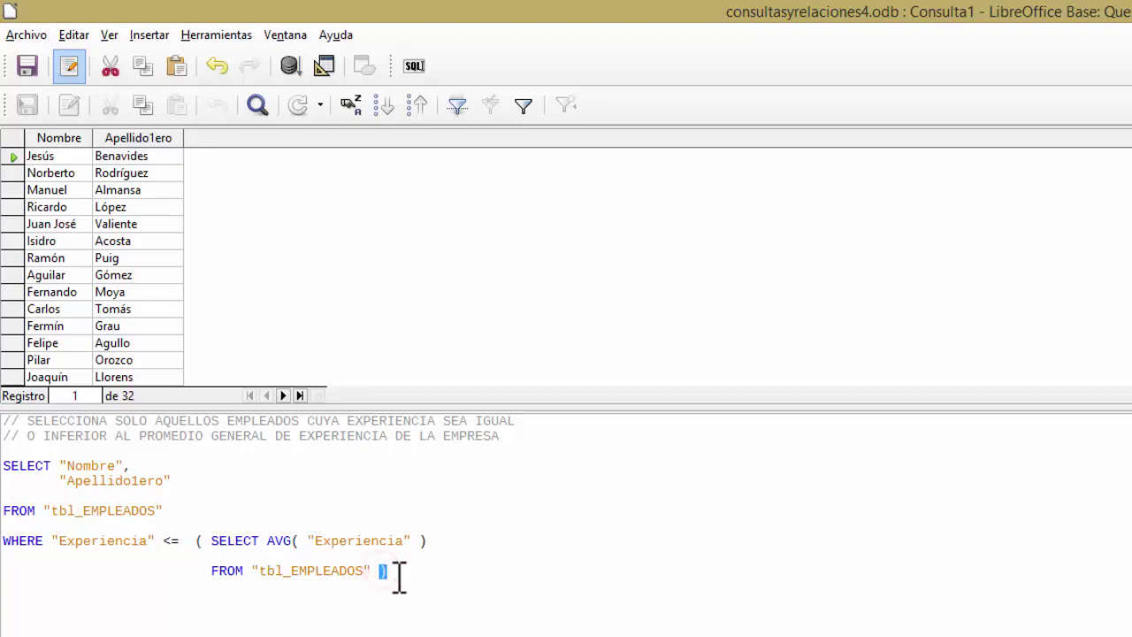
double_click(214, 540)
drag(268, 540, 431, 540)
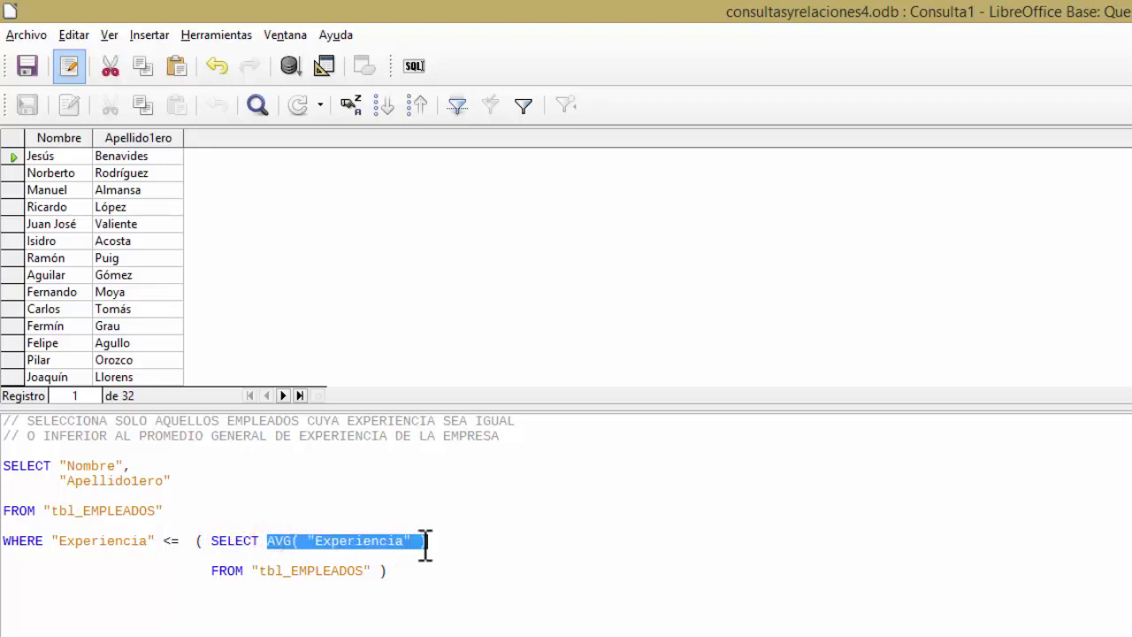
click(212, 571)
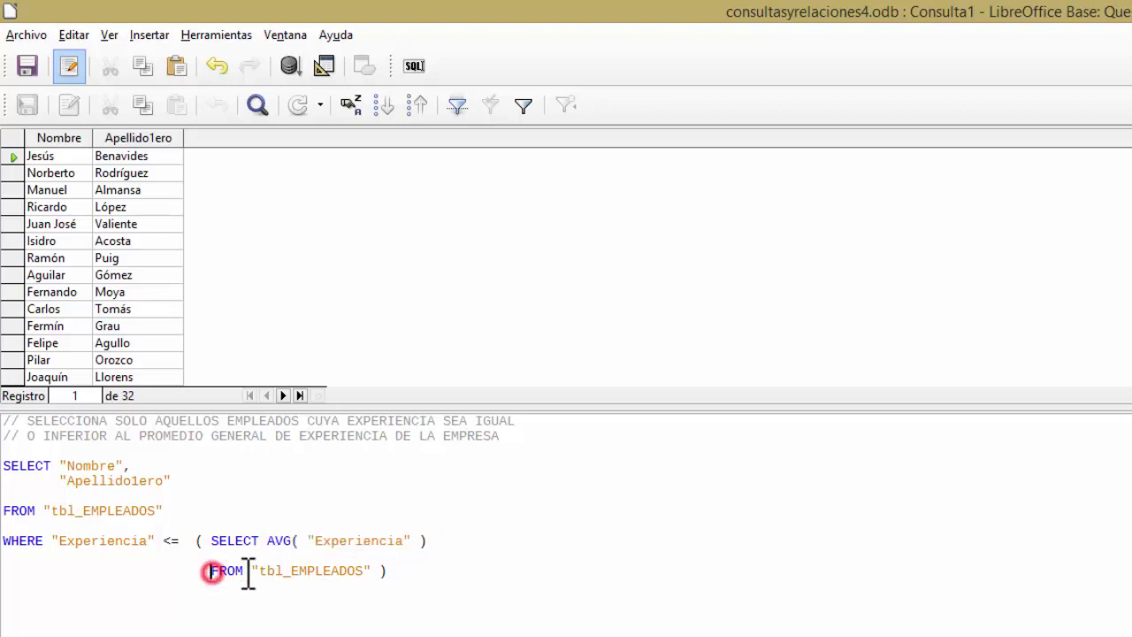
drag(248, 573, 378, 571)
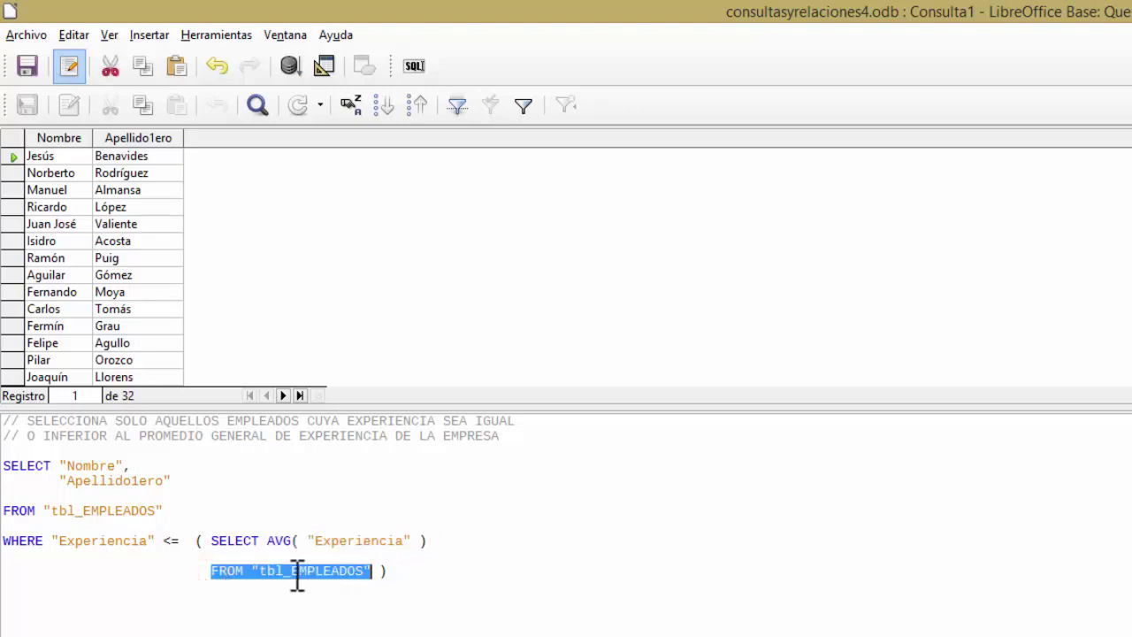
Review how the main query and the AVG subquery are linked by the WHERE "Experiencia" condition, and look through the query's result rows
drag(3, 466, 168, 518)
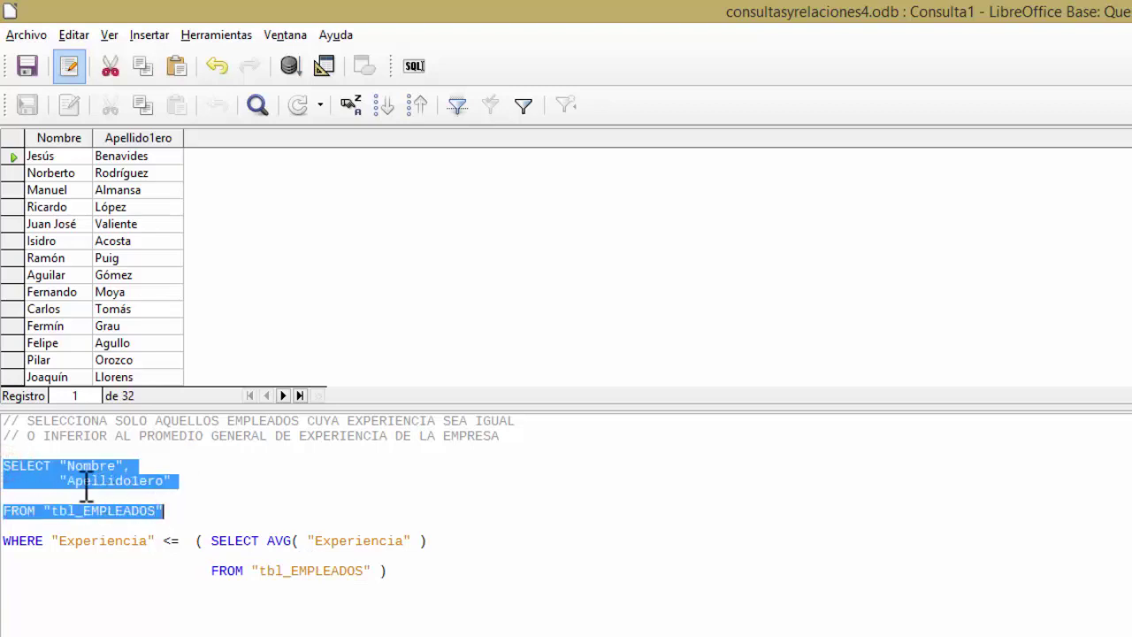
click(218, 540)
drag(256, 553, 378, 575)
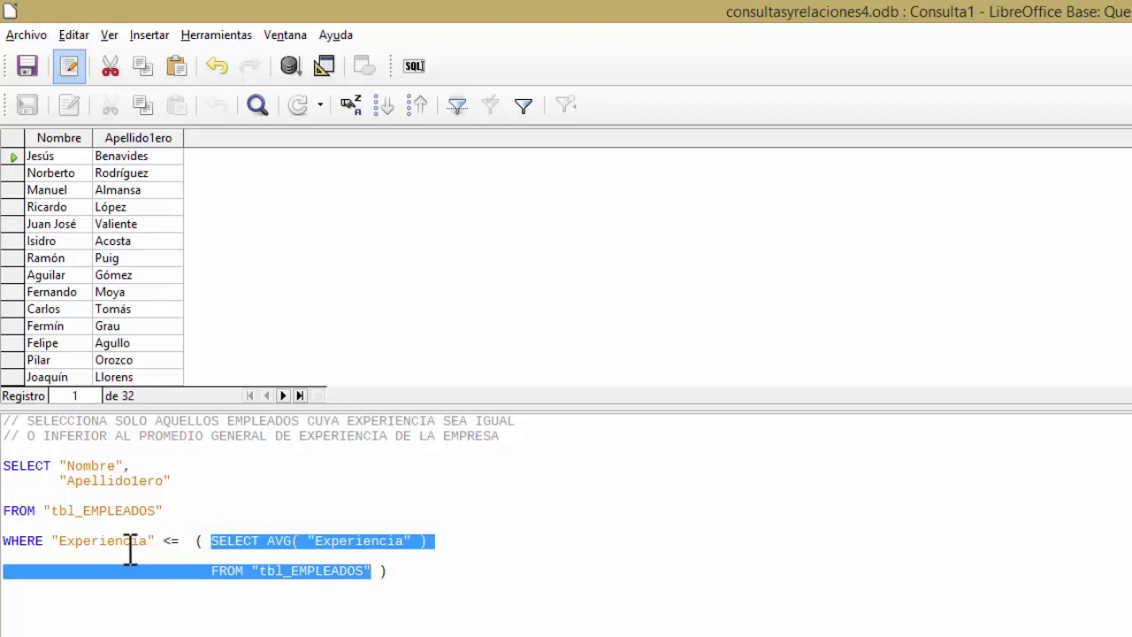
drag(7, 541, 166, 542)
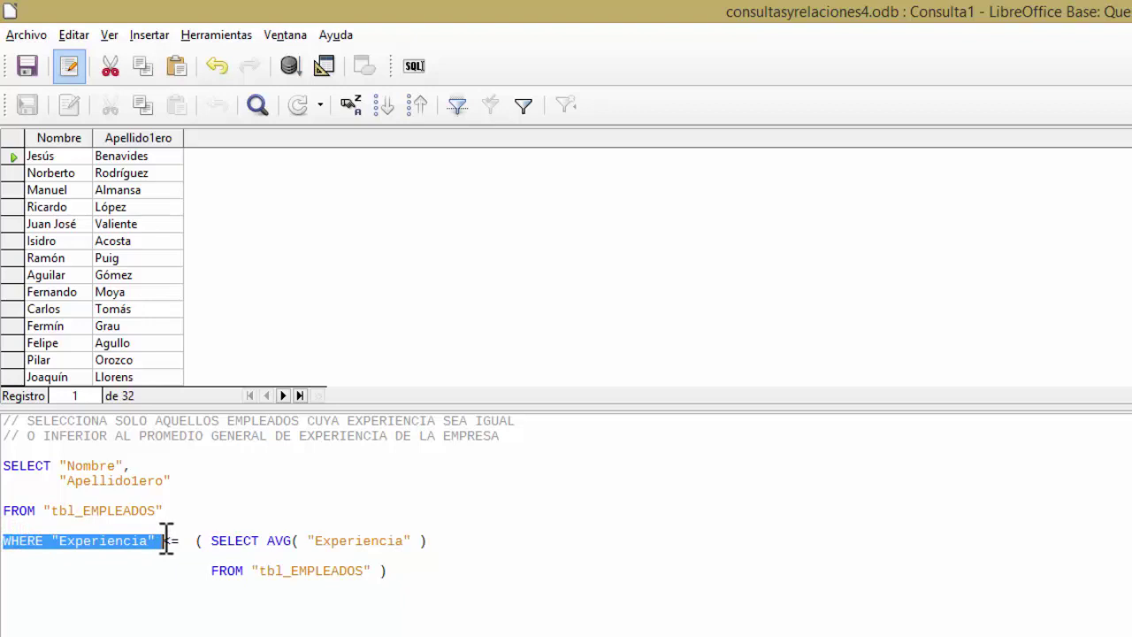
click(17, 542)
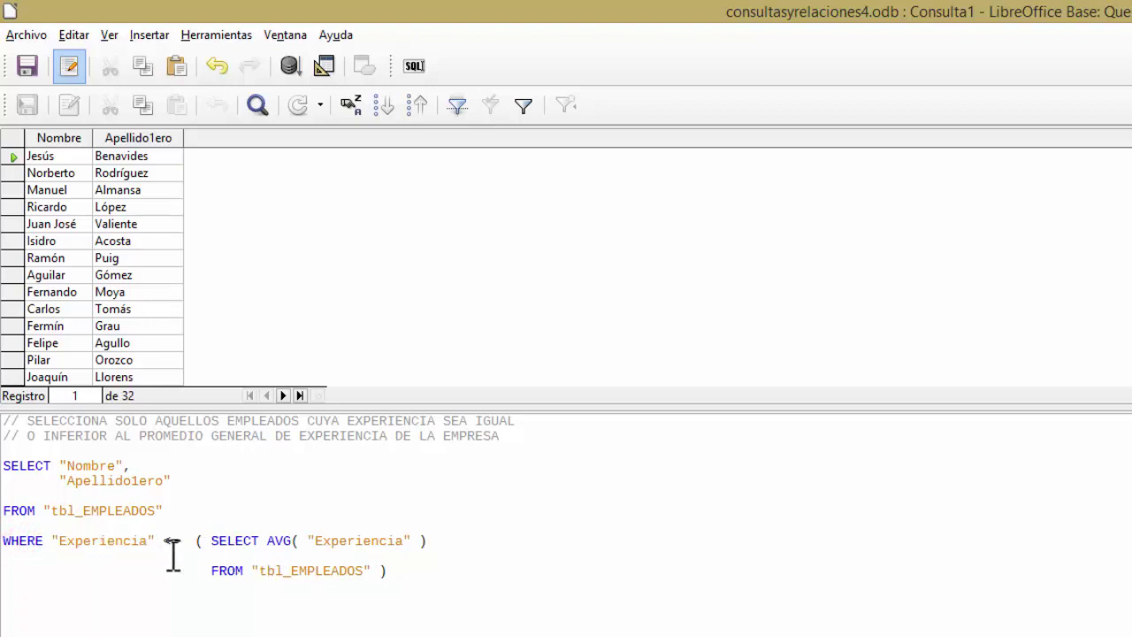
scroll(716, 202, down, 5)
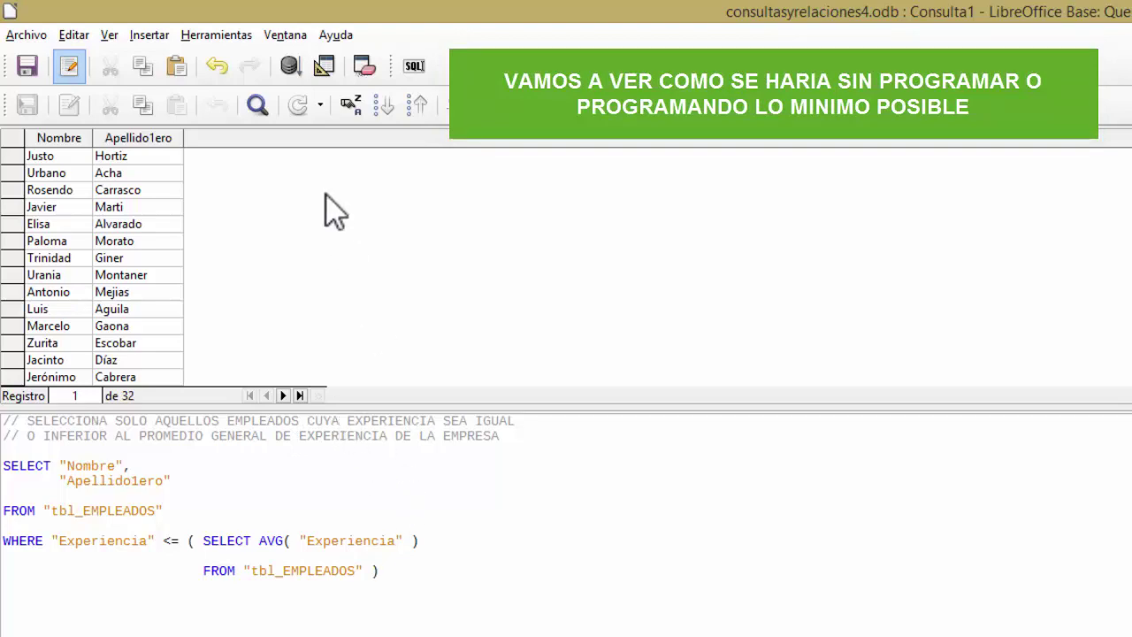
Switch the query to Design view and fit the widths of the Nombre, Apellido1ero and Experiencia columns to their contents
click(324, 65)
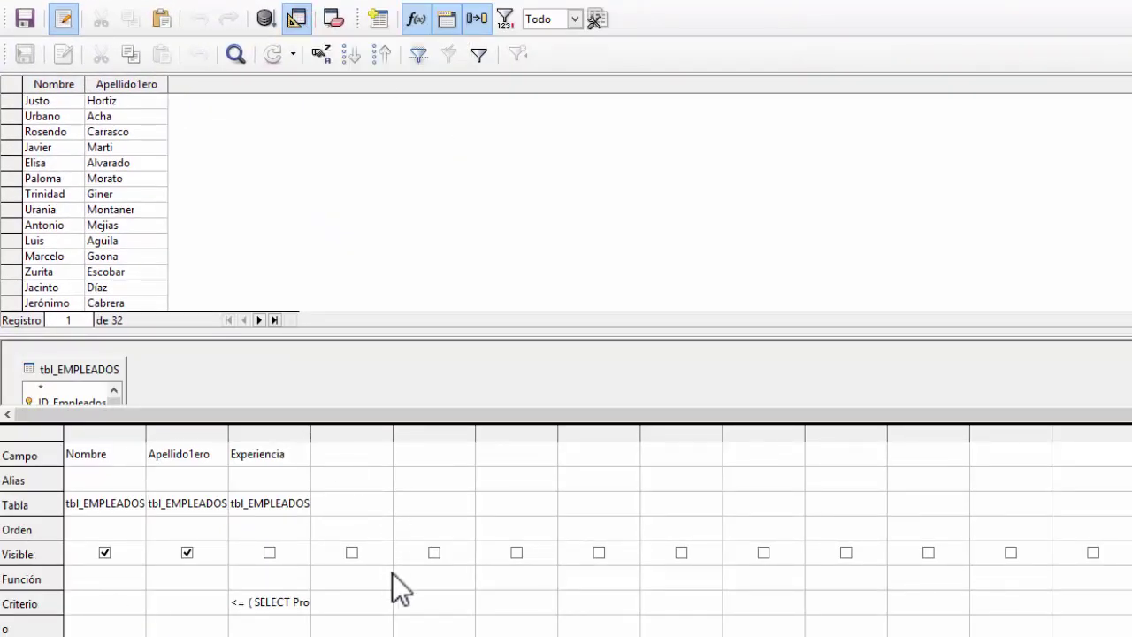
double_click(311, 431)
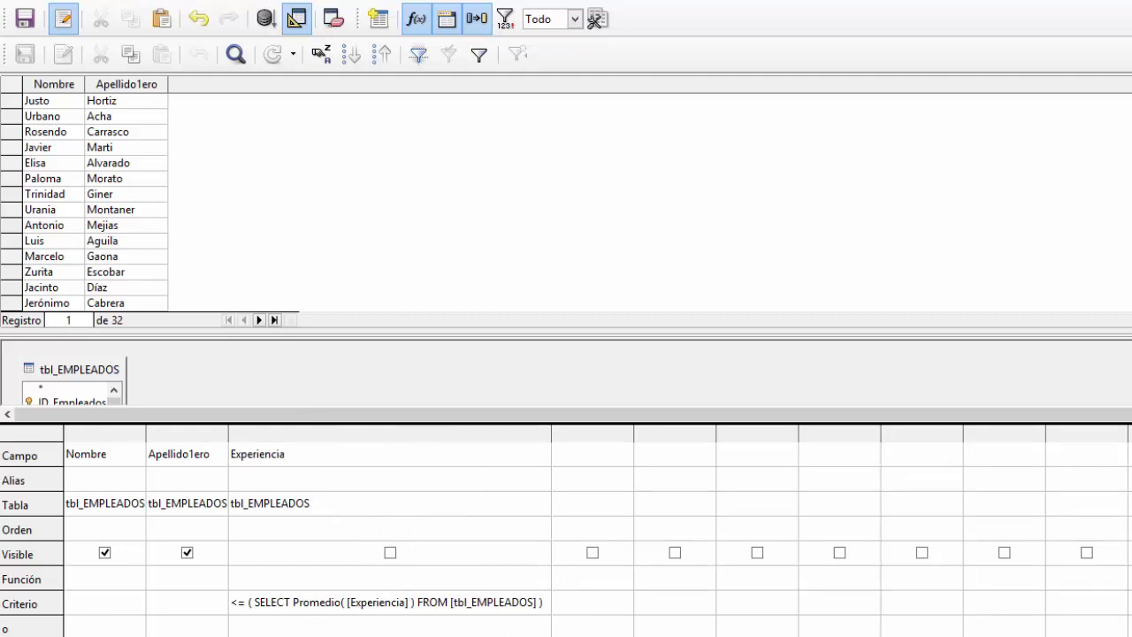
double_click(148, 430)
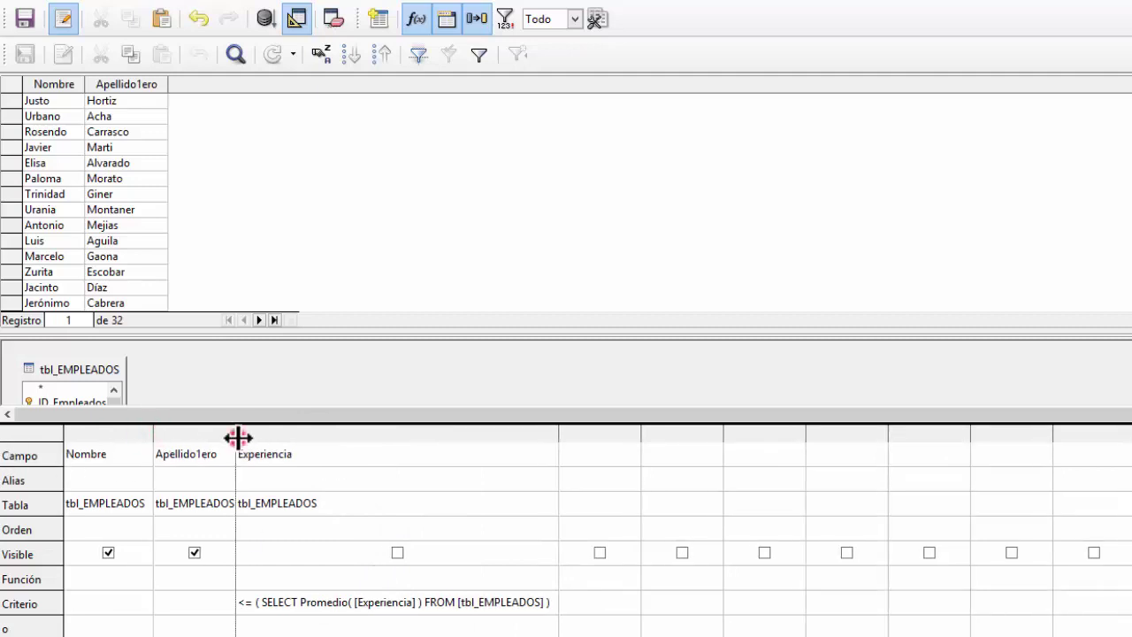
double_click(236, 437)
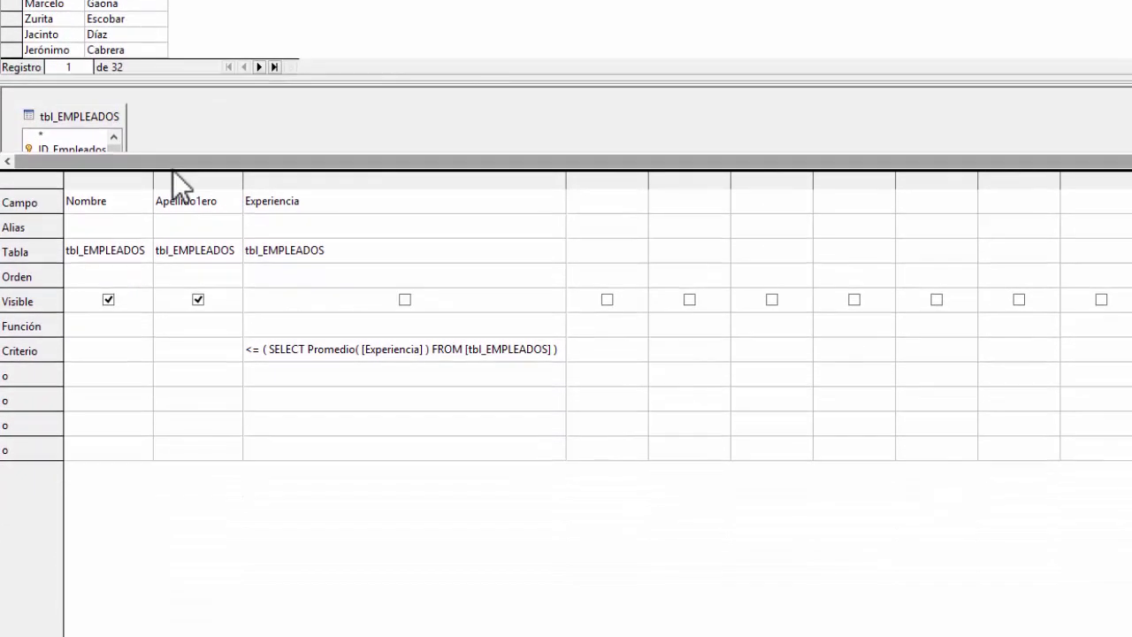
Enlarge the table area of the query design and the tbl_EMPLEADOS field list so more of its fields show
drag(172, 414, 183, 486)
drag(183, 242, 192, 292)
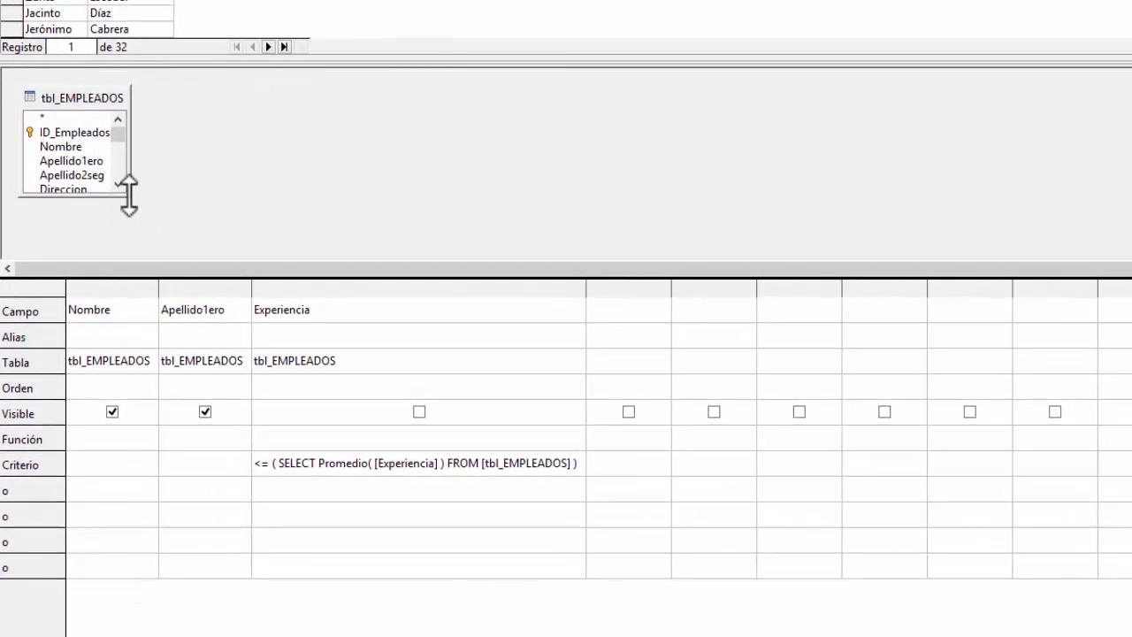
drag(126, 210, 177, 293)
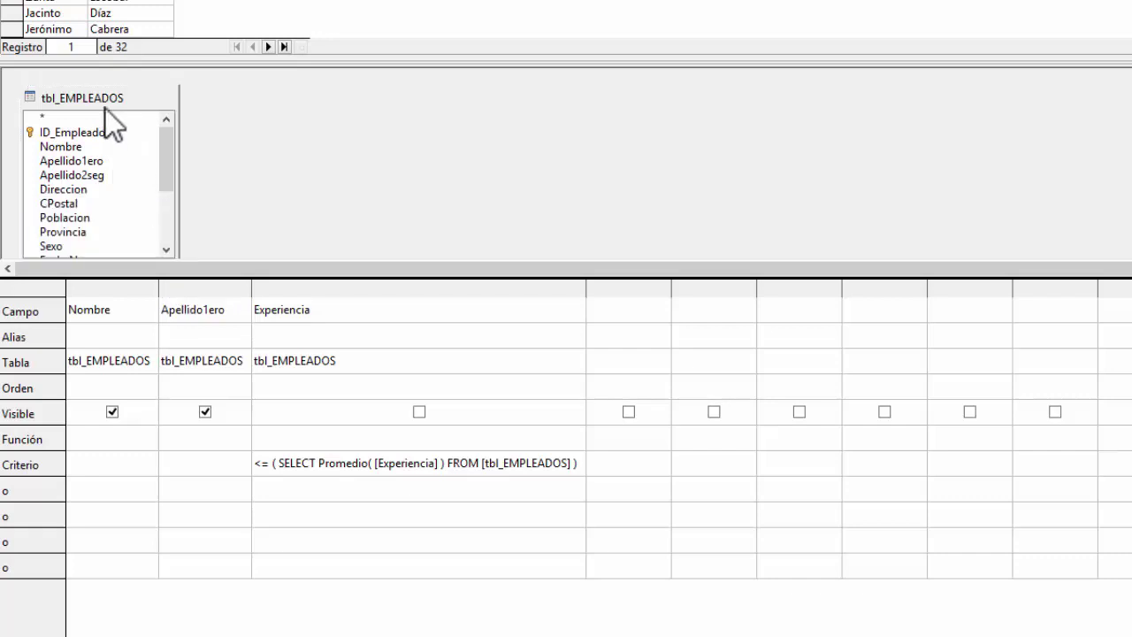
Shrink the results area and enlarge the table area and tbl_EMPLEADOS field list until every field down to ¿Trabajaría_los_Sábados? fits
drag(306, 57, 310, 9)
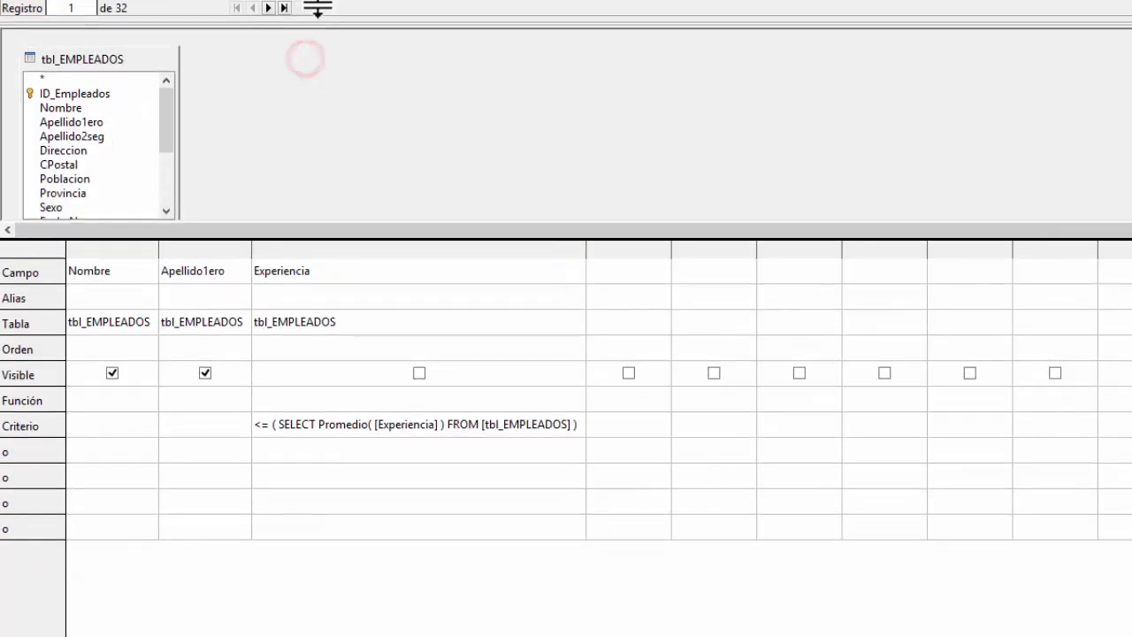
drag(358, 228, 362, 305)
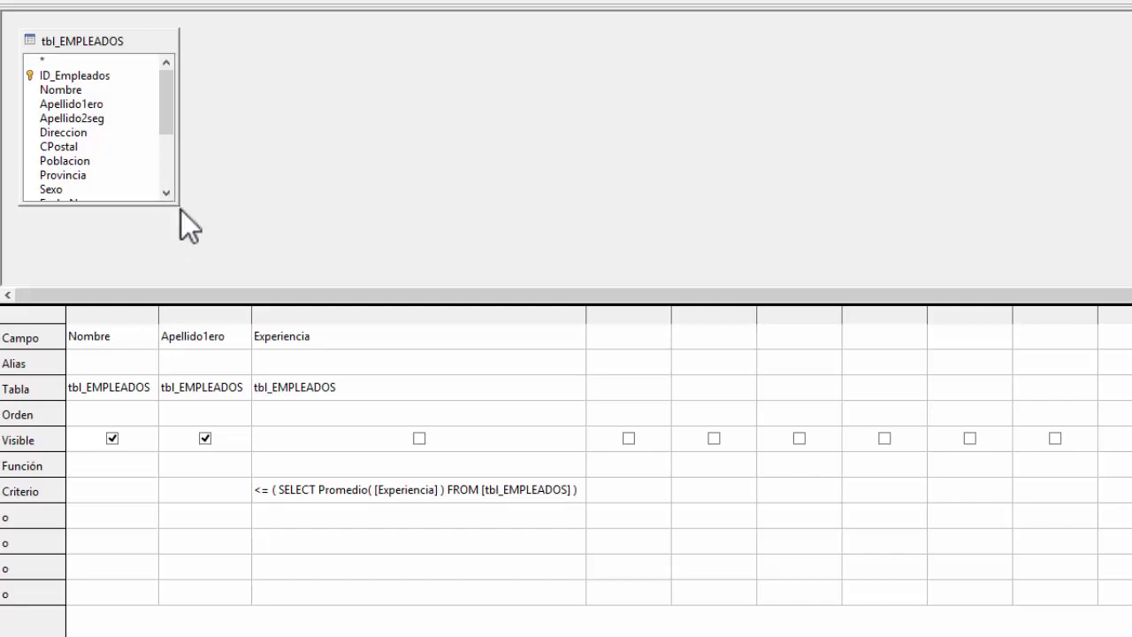
drag(178, 202, 200, 287)
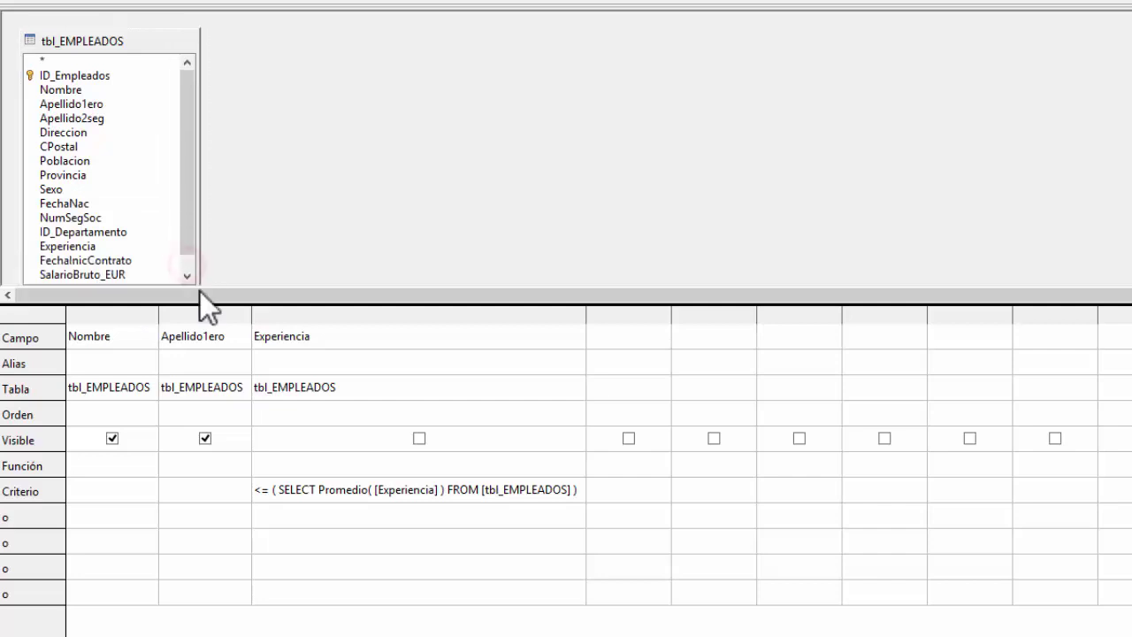
drag(192, 223, 192, 235)
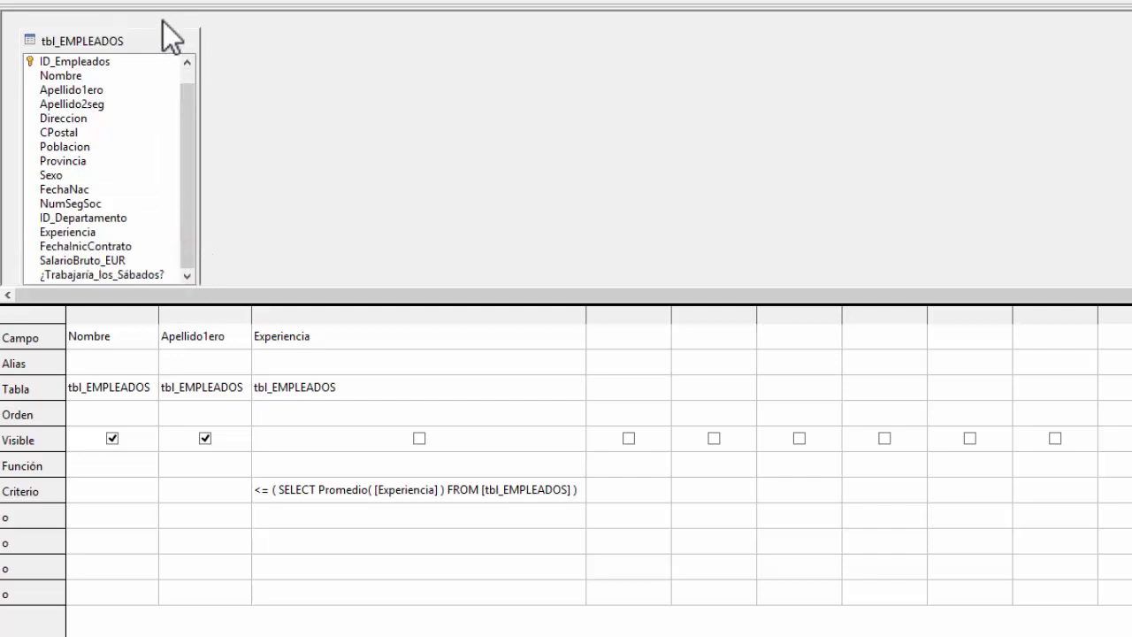
drag(149, 27, 152, 11)
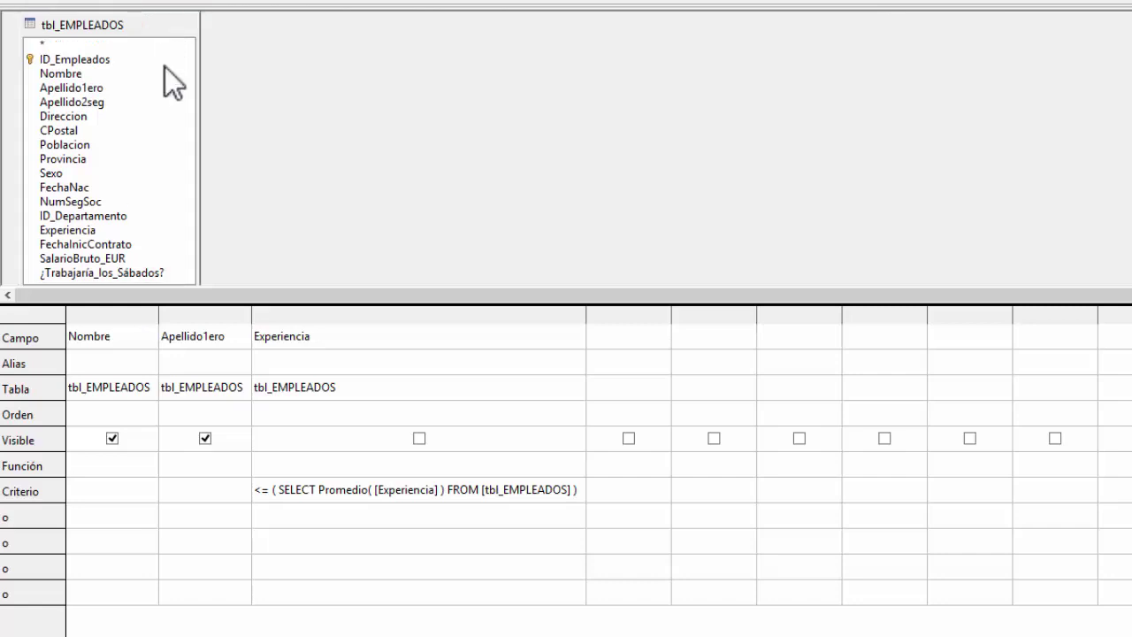
click(339, 163)
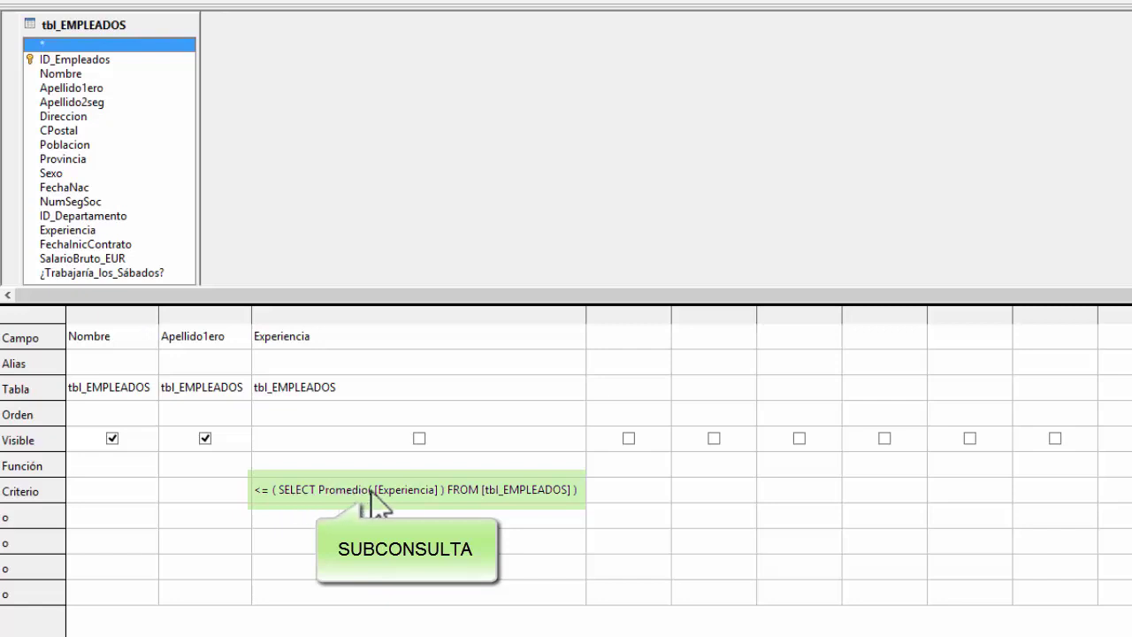
Review the aggregate functions offered for the Nombre column, including Promedio, and compare them with the subquery in the Experiencia criterion
click(92, 489)
click(105, 464)
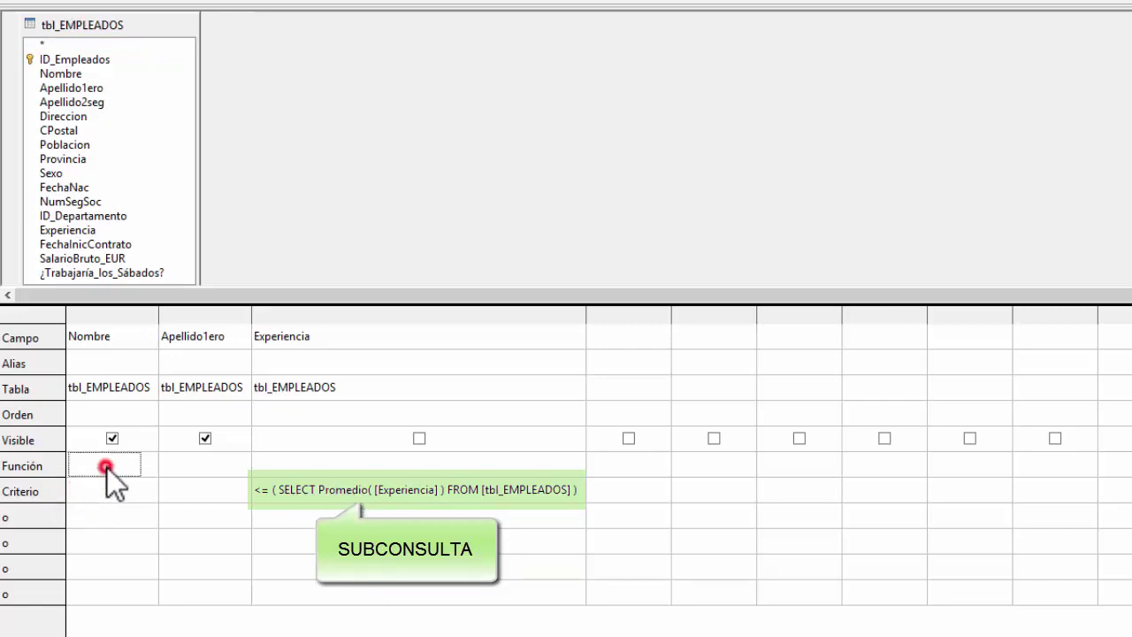
click(148, 465)
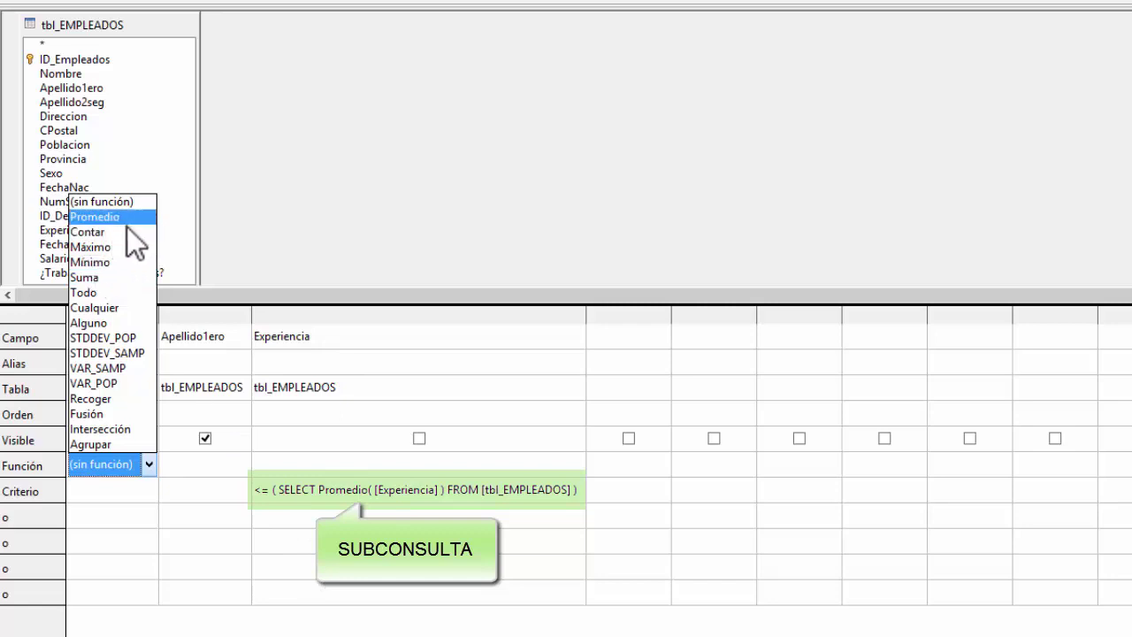
click(348, 491)
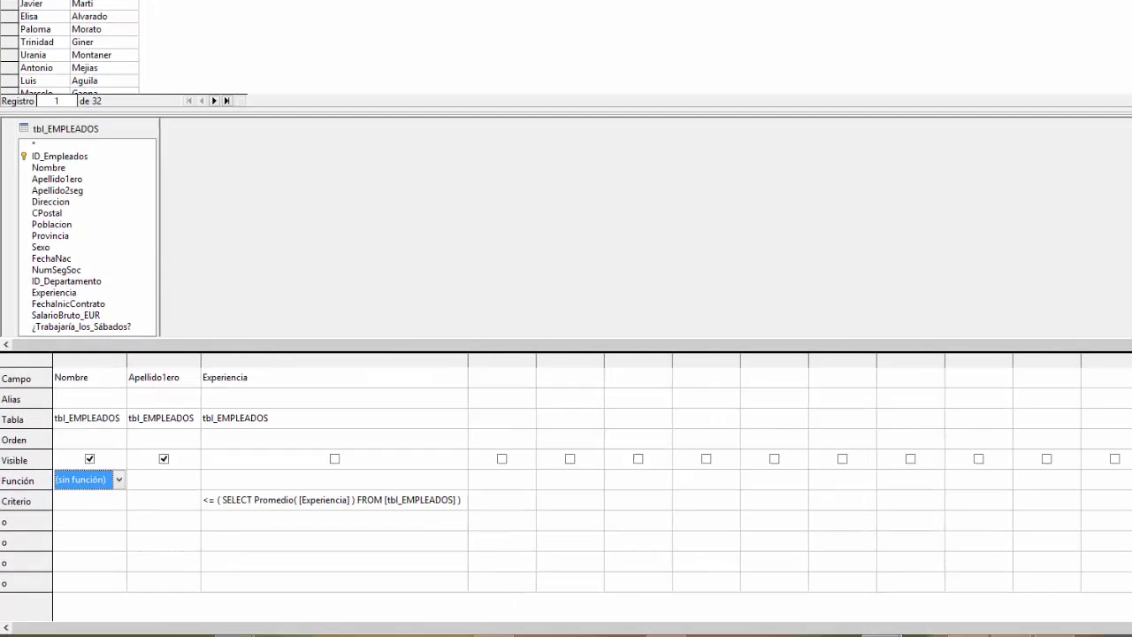
Make the Experiencia column visible in the query output and run the query again
click(171, 38)
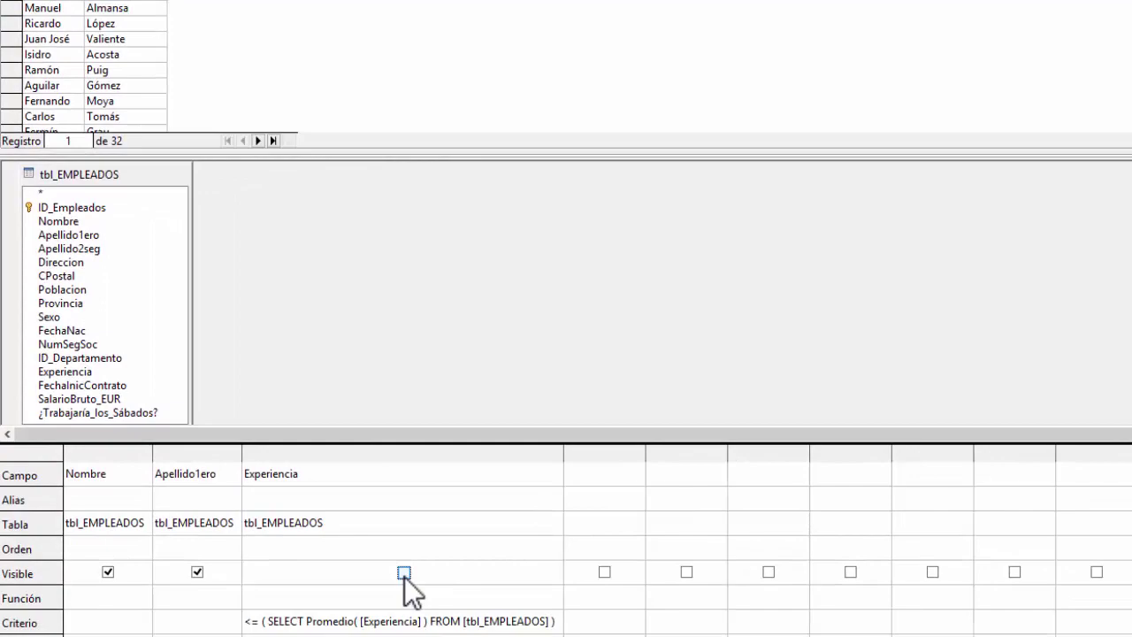
click(404, 573)
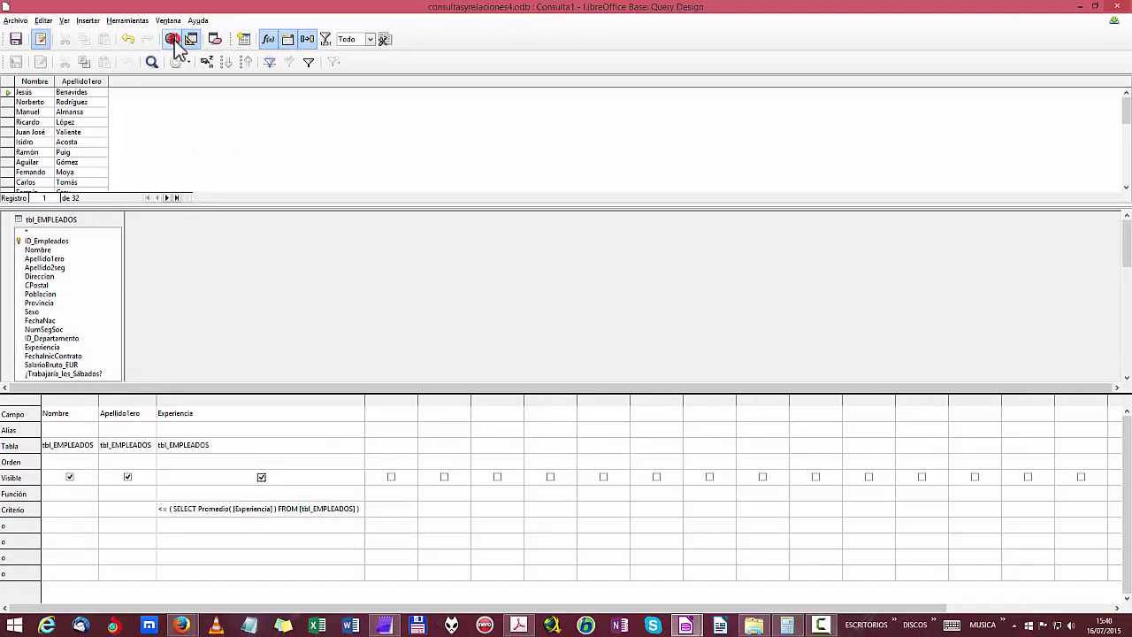
click(200, 2)
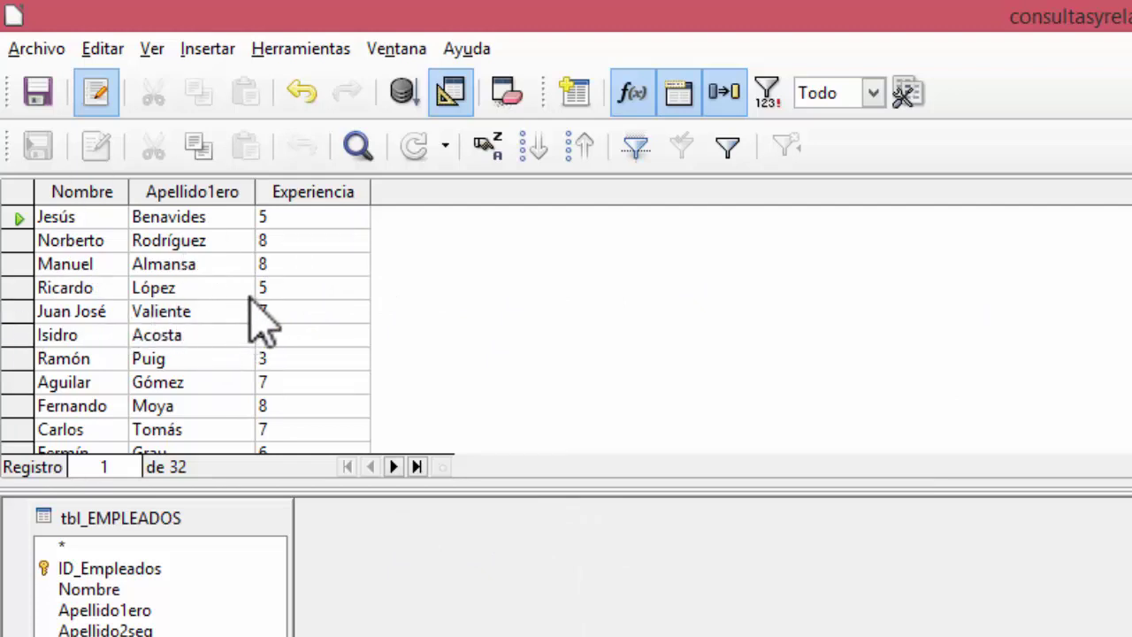
Look through all result rows to check the Experiencia values of the listed employees
scroll(283, 332, down, 7)
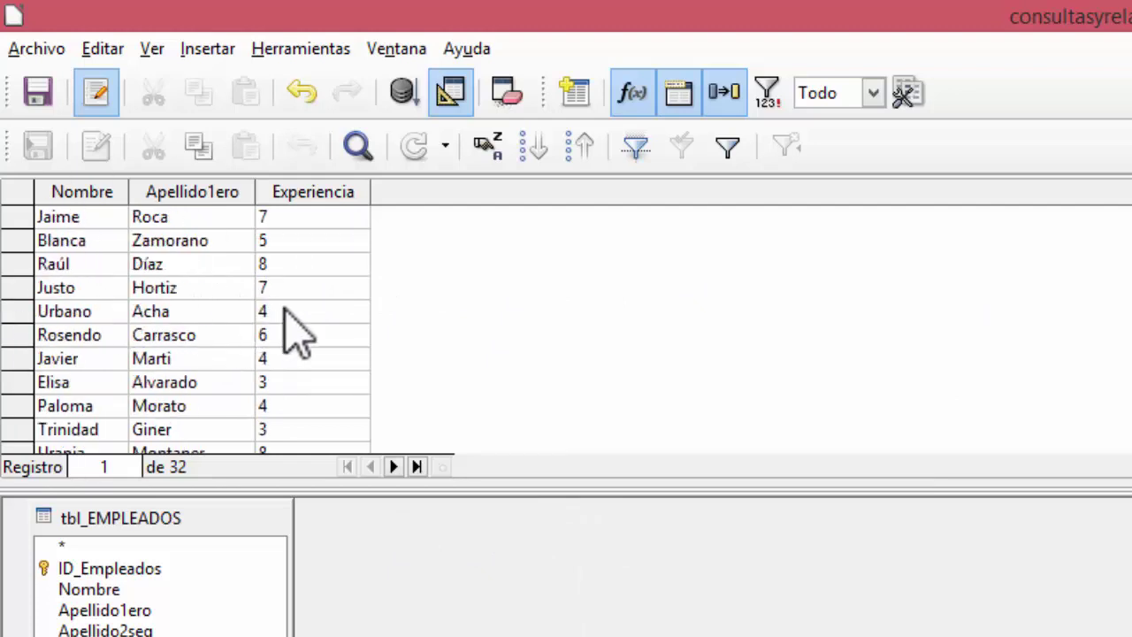
scroll(298, 331, up, 7)
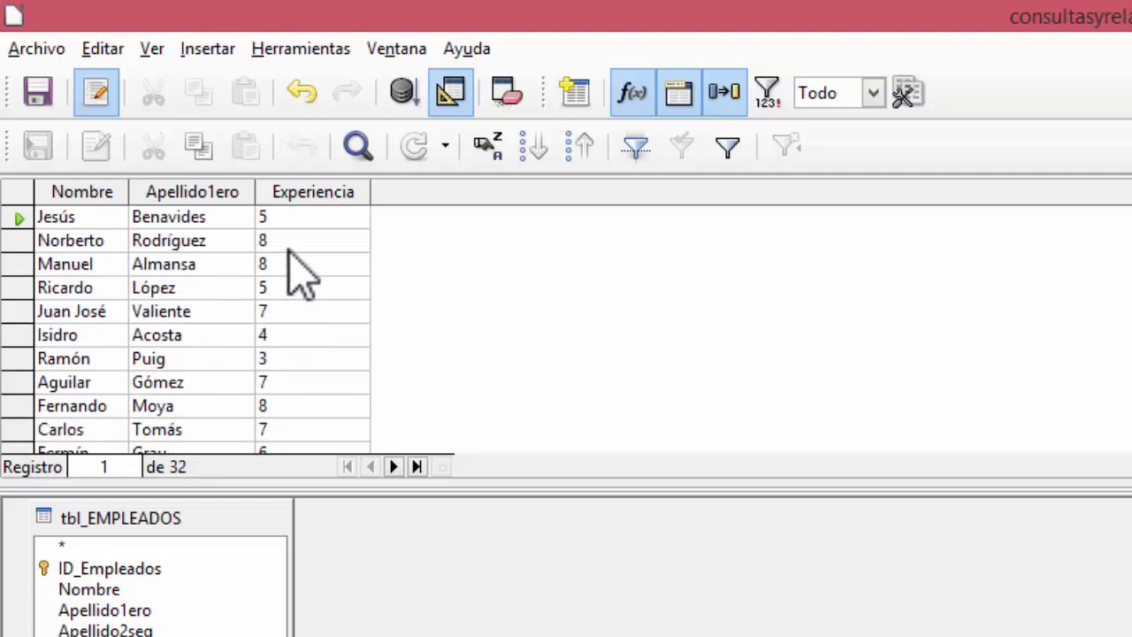
scroll(298, 278, down, 7)
scroll(286, 264, up, 7)
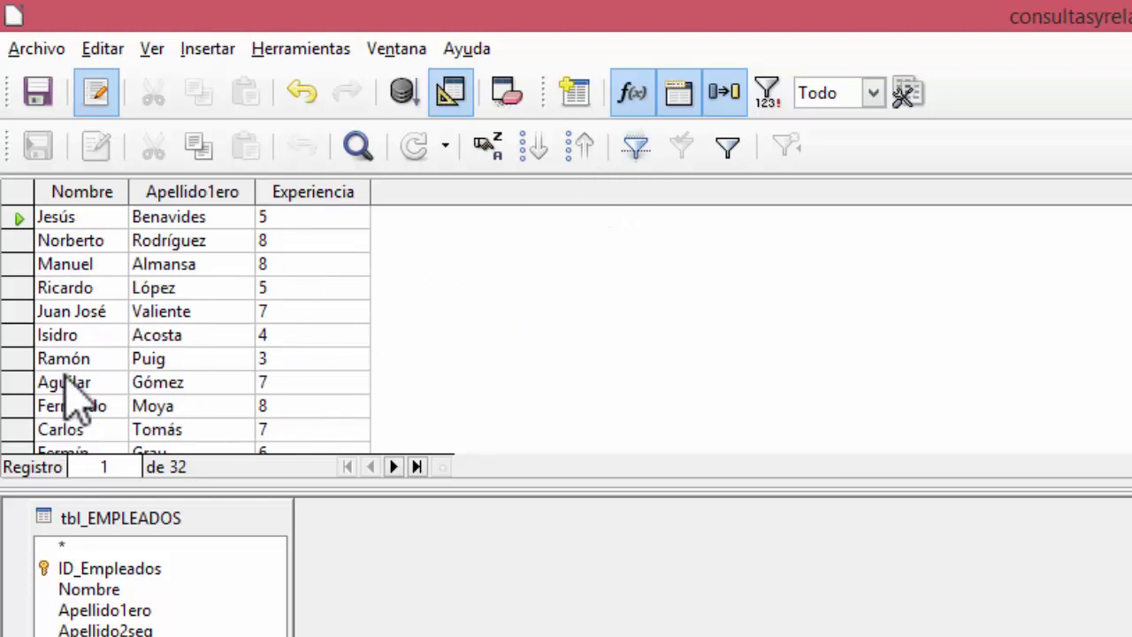
scroll(389, 314, down, 7)
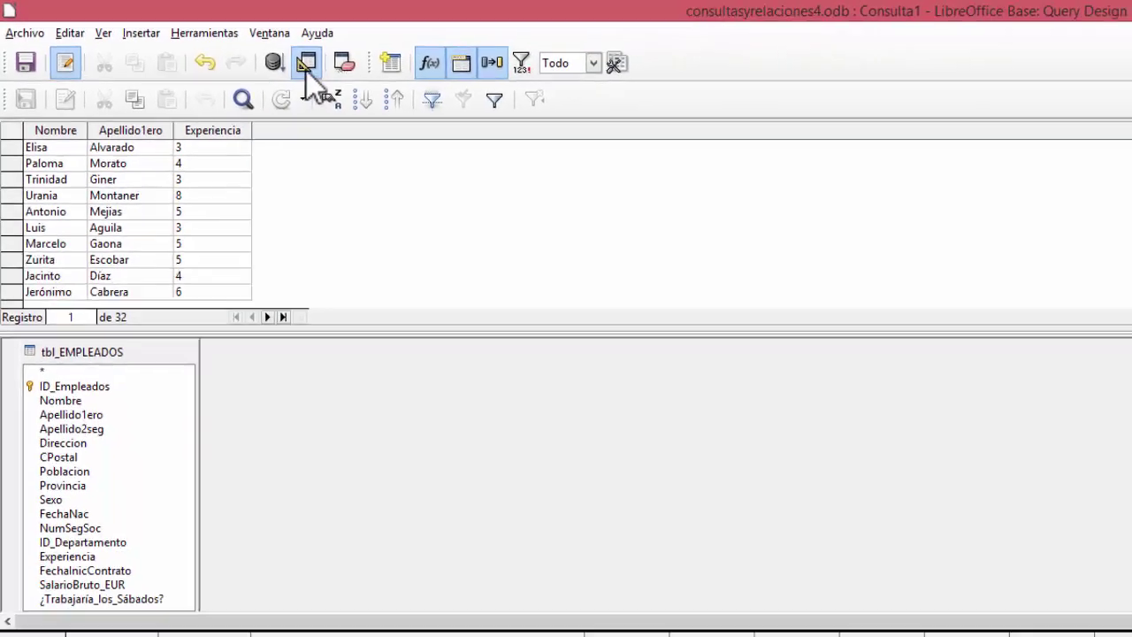
Switch the query to SQL view and place "Nombre", "Apellido1ero" and "Experiencia" each on its own indented line below SELECT
click(450, 92)
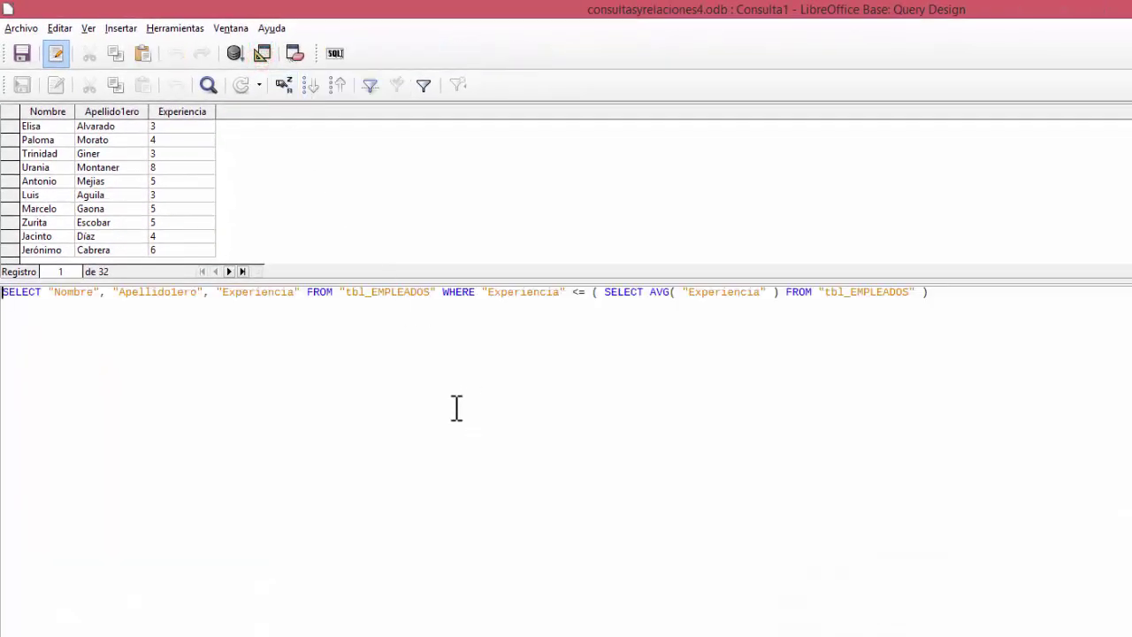
click(49, 293)
key(Return)
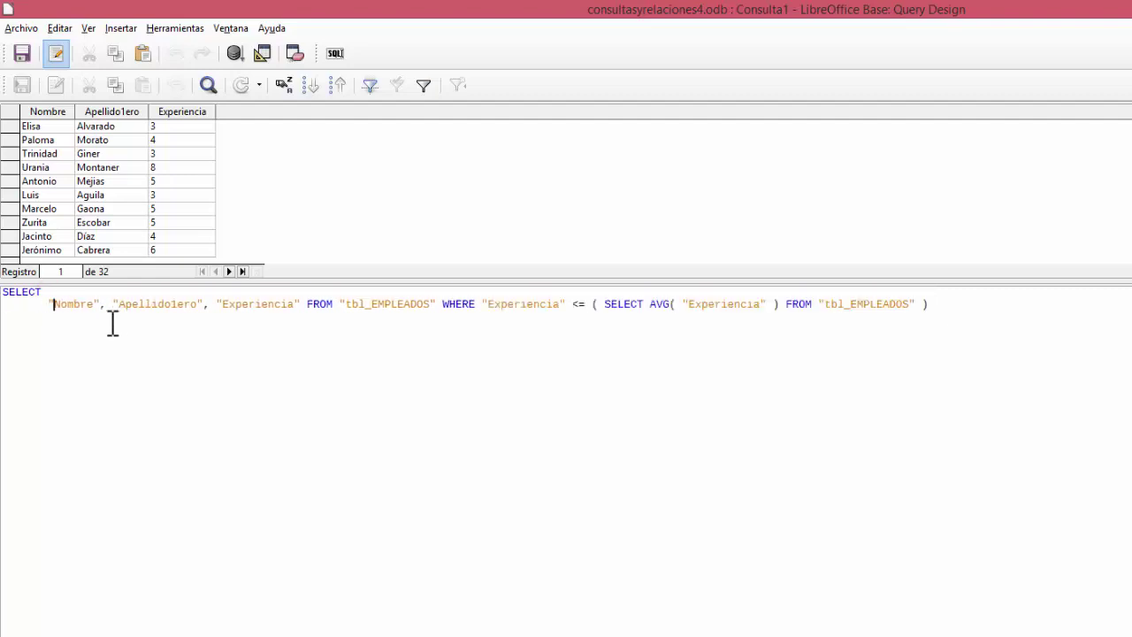
click(113, 323)
key(Return)
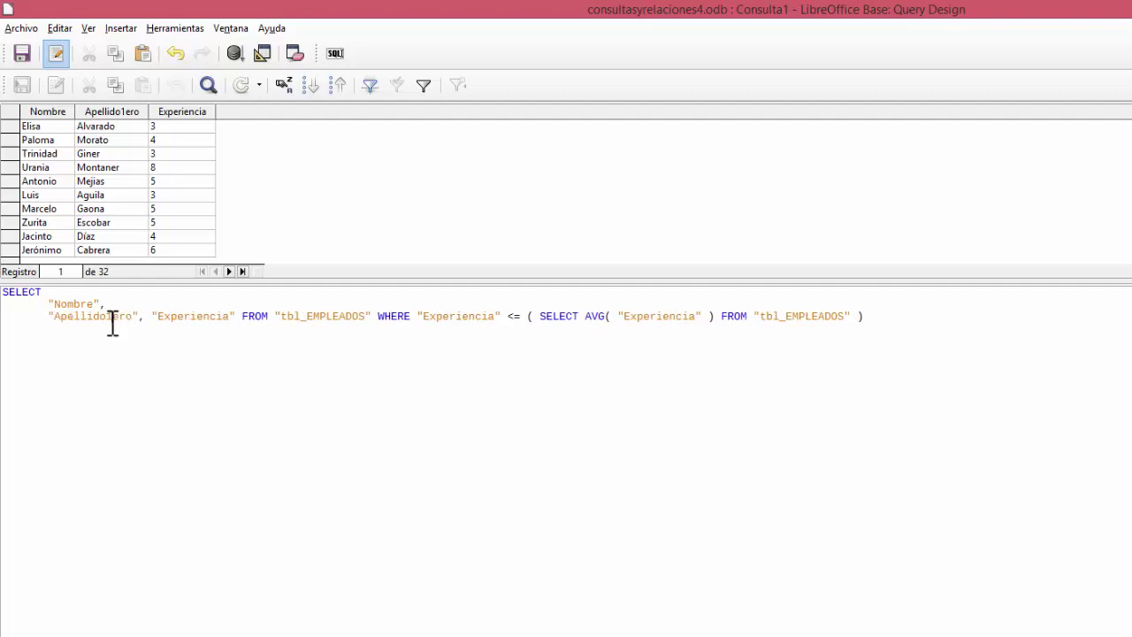
key(Return)
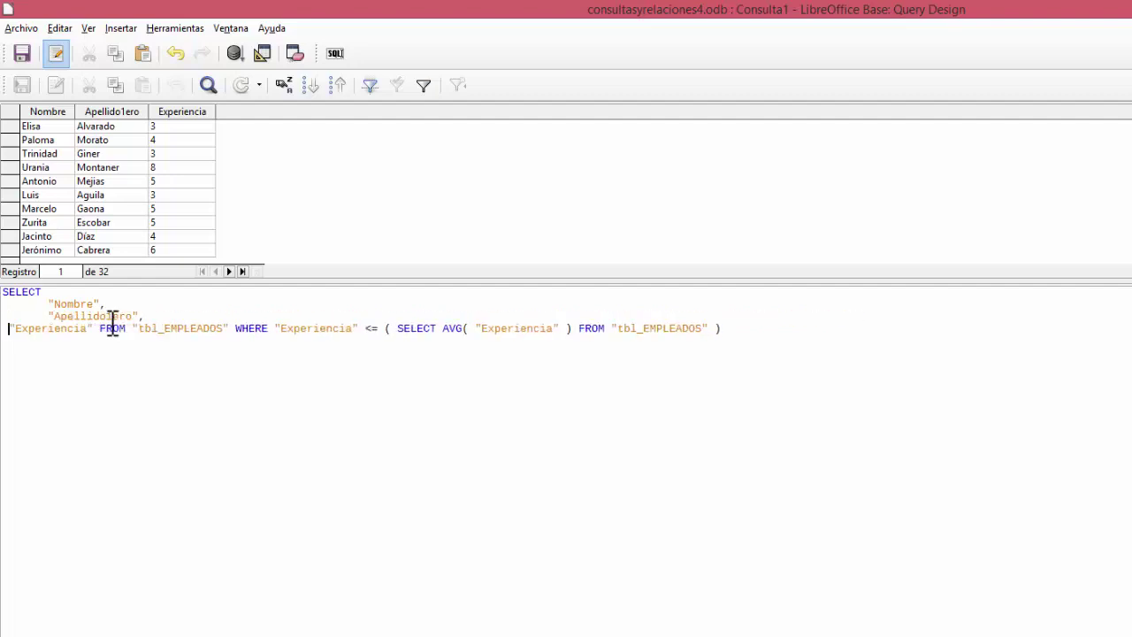
key(ctrl+Right)
key(ctrl+Right)
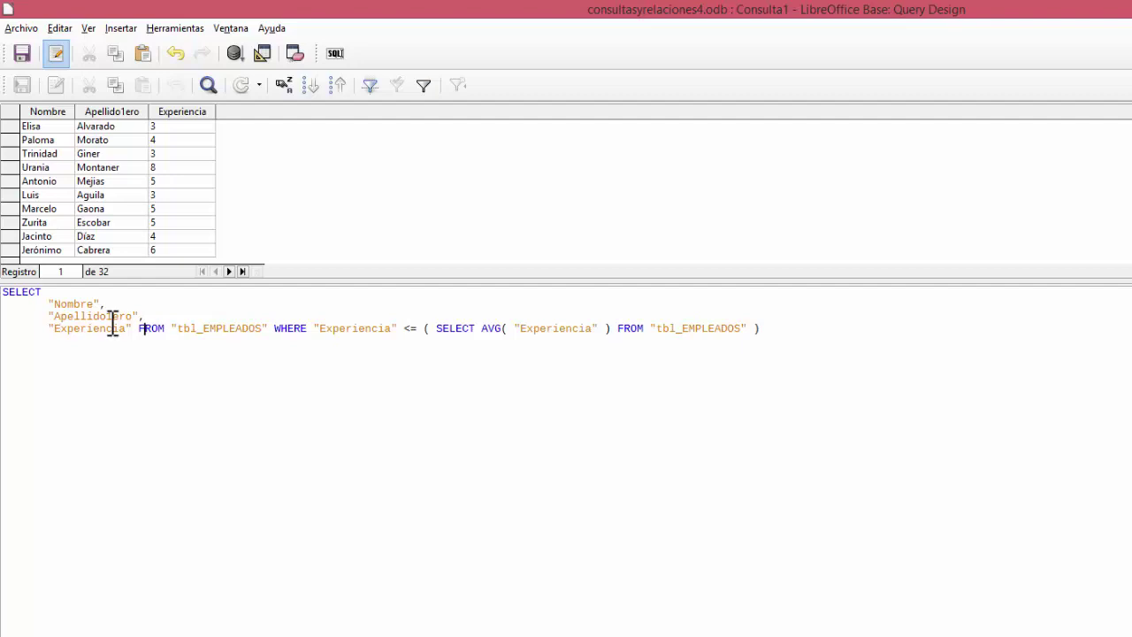
Separate the FROM and WHERE clauses with blank lines, and indent the subquery's FROM on its own line beneath its SELECT
key(Return)
key(Return)
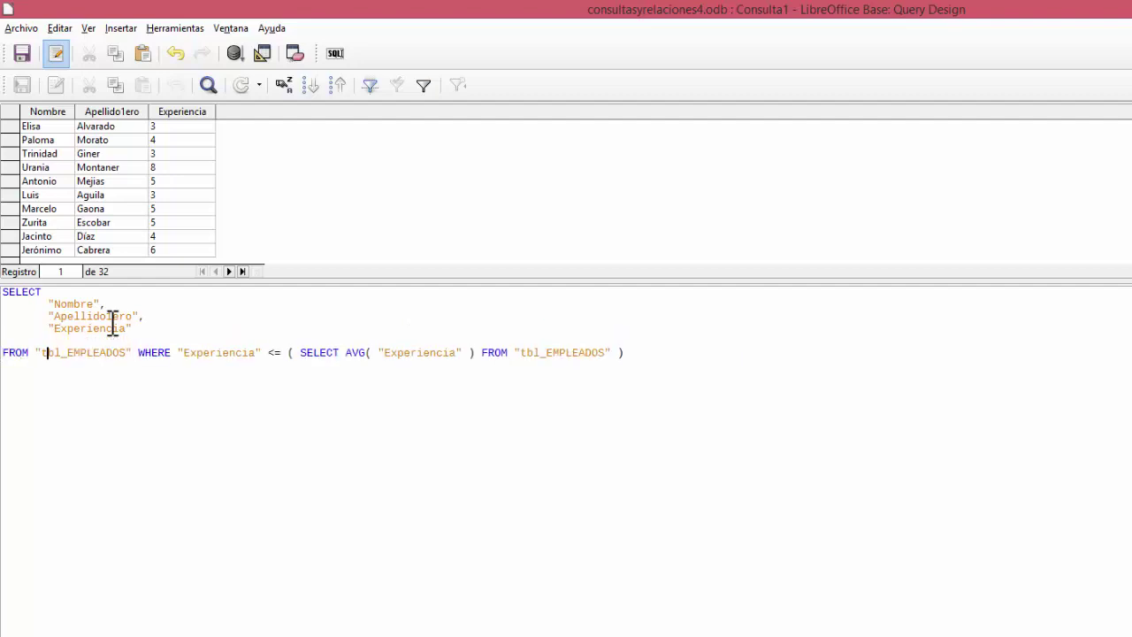
key(Return)
key(Return)
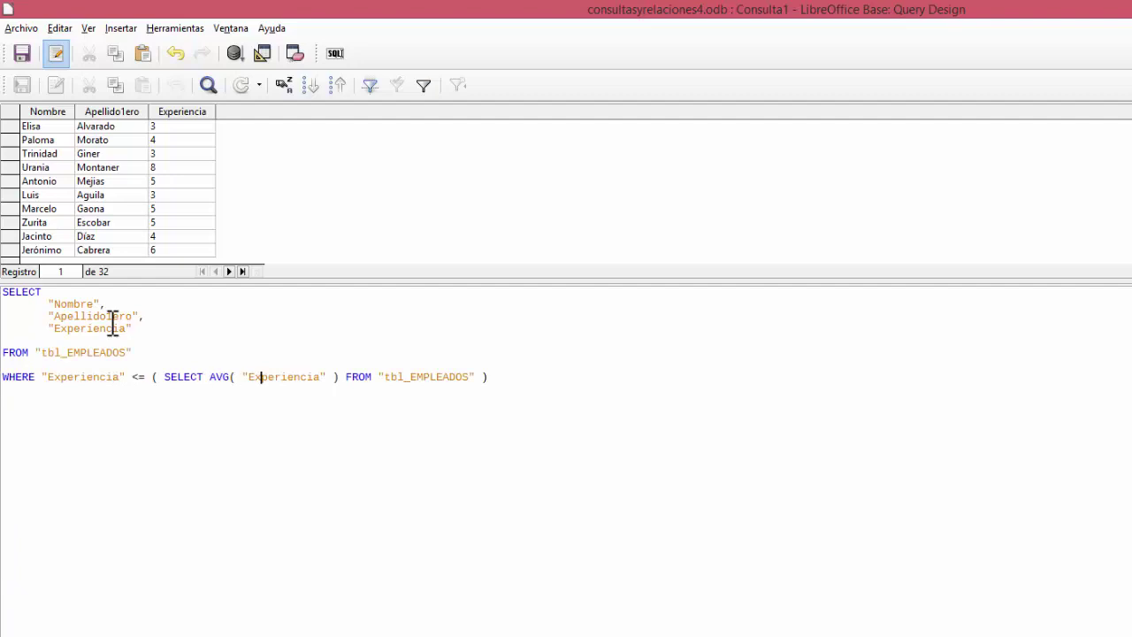
key(Return)
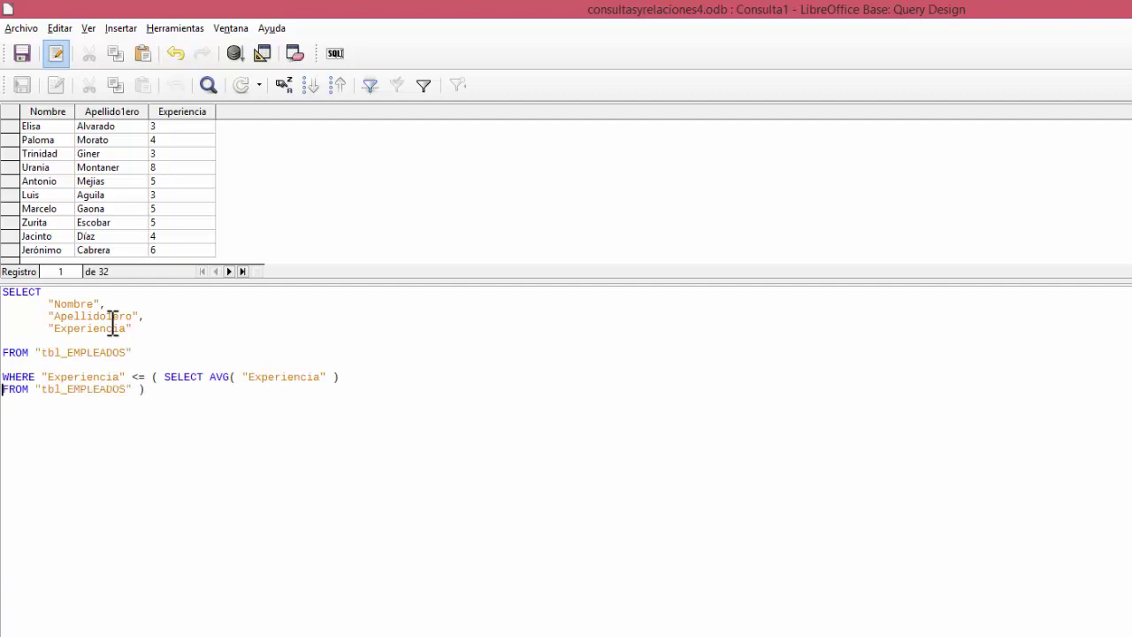
key(BackSpace)
key(Return)
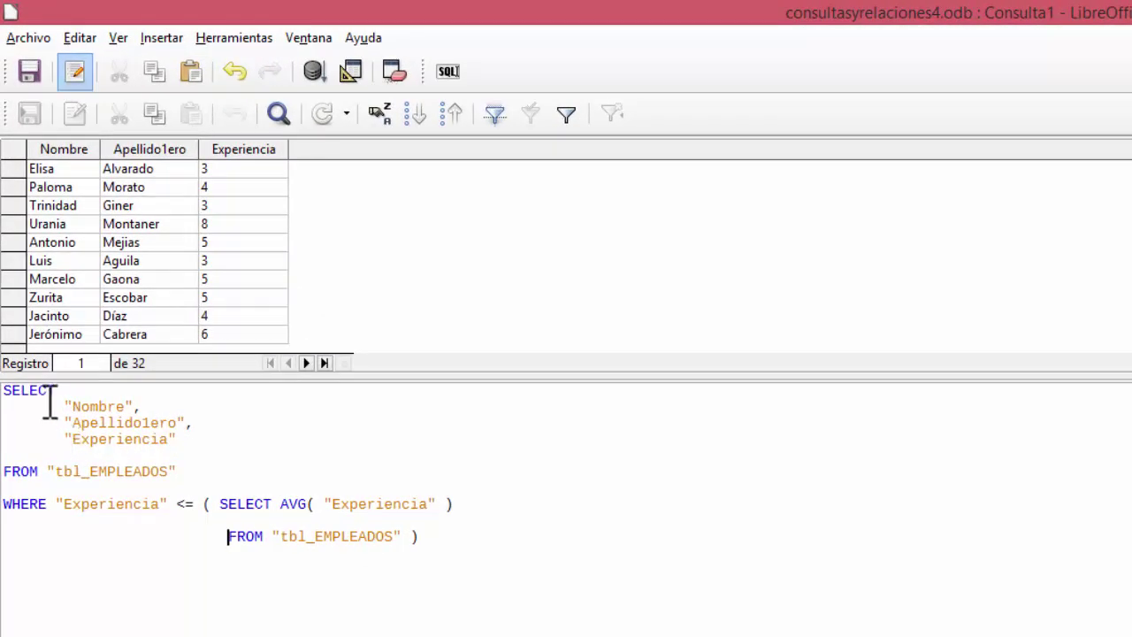
Highlight the "Experiencia" field of the main SELECT and the AVG subquery inside the parentheses to examine both parts
click(62, 439)
drag(62, 439, 181, 441)
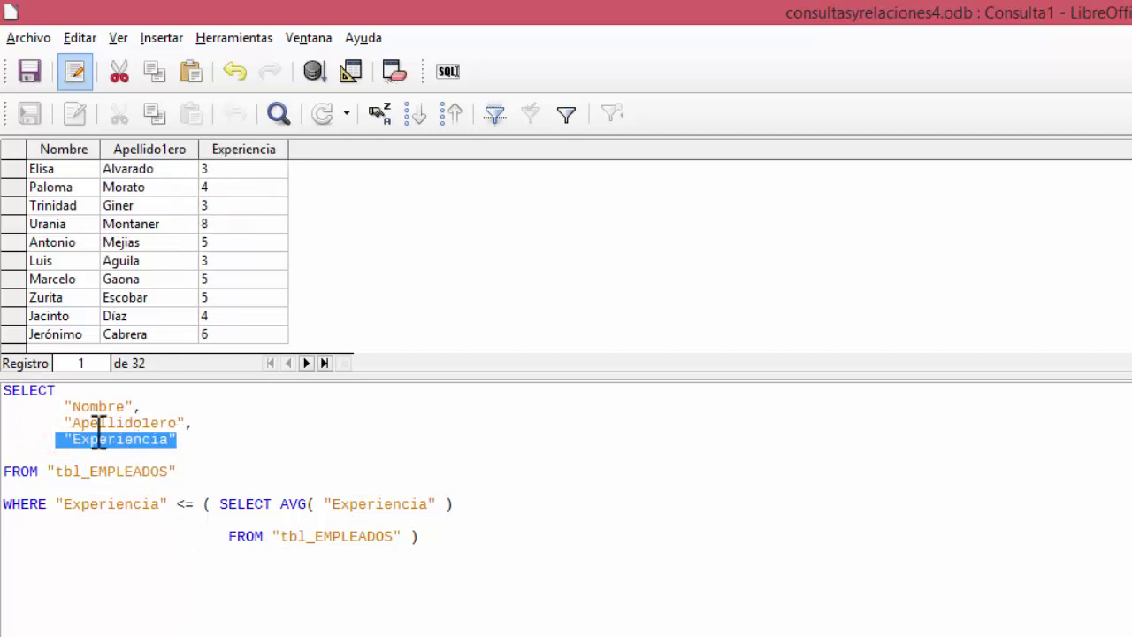
drag(2, 387, 403, 537)
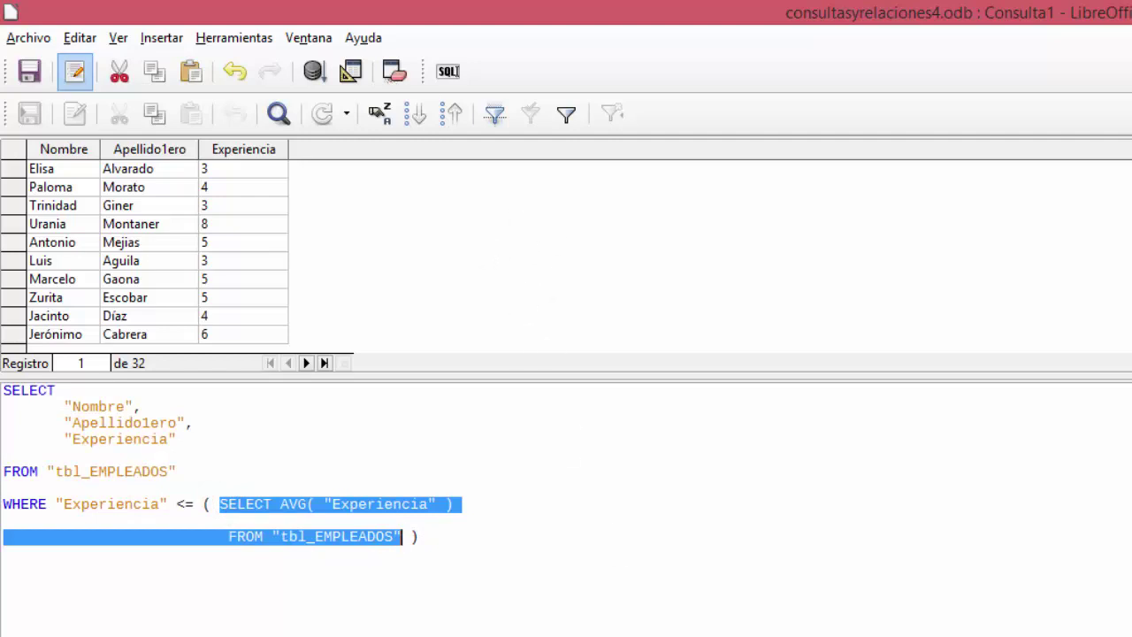
click(420, 536)
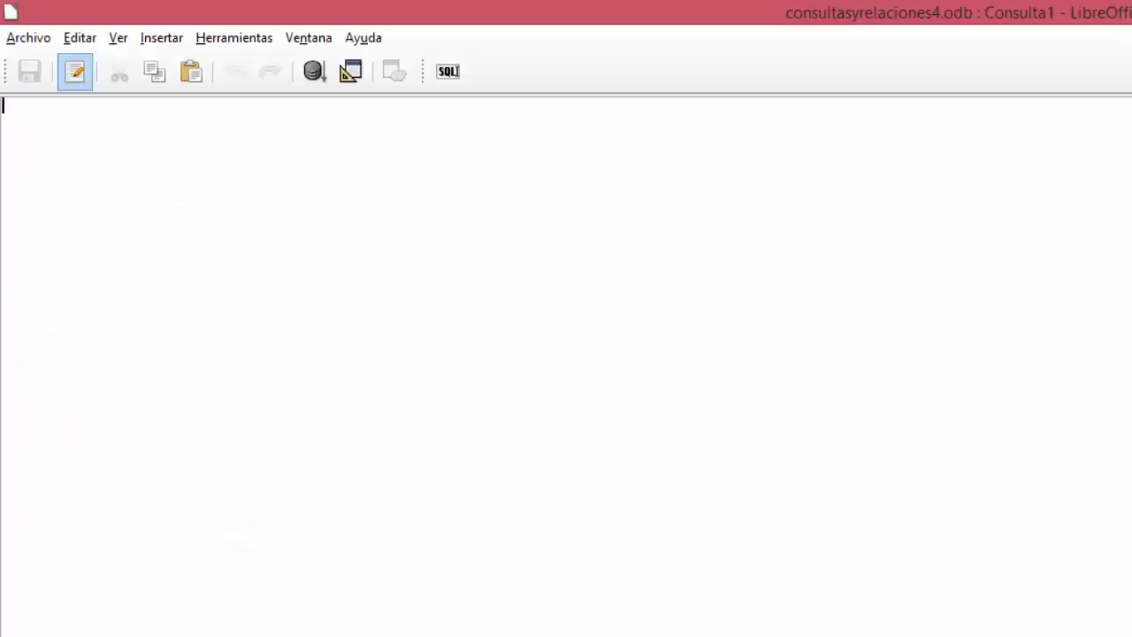
Write a commented SQL query joining tbl_EMPLEADOS and tbl_DEPARTAMENTOS by ID_Departamento, listing names, Nombre_Dep and Experiencia where Experiencia <= the AVG subquery
text(// SELECCIONA SOLO AQUELLOS EMPLEADOS CUYA EXPERIENCIA SEA IGUAL // O INFERIOR AL PROMEDIO GENERAL DE EXPERIENCIA DE LA EMPRESA // MOSTRANDONOS EL DEPARTAMENTO EN EL QUE TRABAJAN Y ADEMAS SU // EXPERIENCIA   SELECT "tbl_EMPLEADOS"."Nombre",        "tbl_EMPLEADOS"."Apellido1ero",        "tbl_DEPARTAMENTOS"."Nombre_Dep",        "tbl_EMPLEADOS"."Experiencia"  FROM "tbl_EMPLEADOS", "tbl_DEPARTAMENTOS"  WHERE "tbl_EMPLEADOS"."ID_Departamento" = "tbl_DEPARTAMENTOS"."ID_Departamento"  AND "tbl_EMPLEADOS"."Experiencia" <= ( SELECT AVG( "tbl_EMPLEADOS"."Experiencia" )                                        FROM "tbl_EMPLEADOS" ))
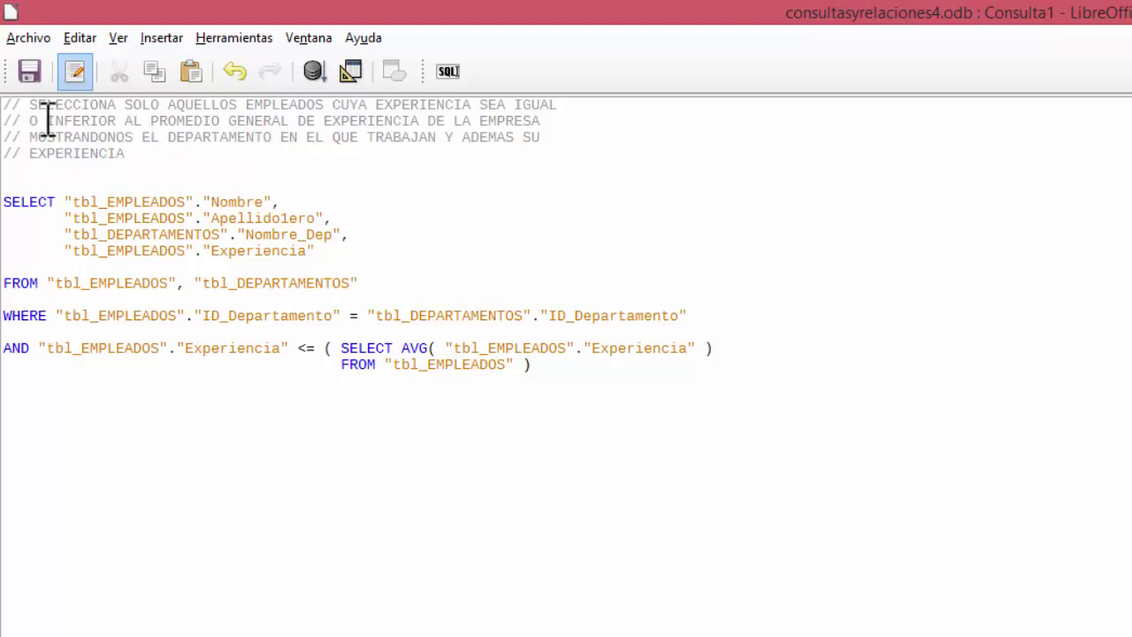
drag(5, 105, 201, 158)
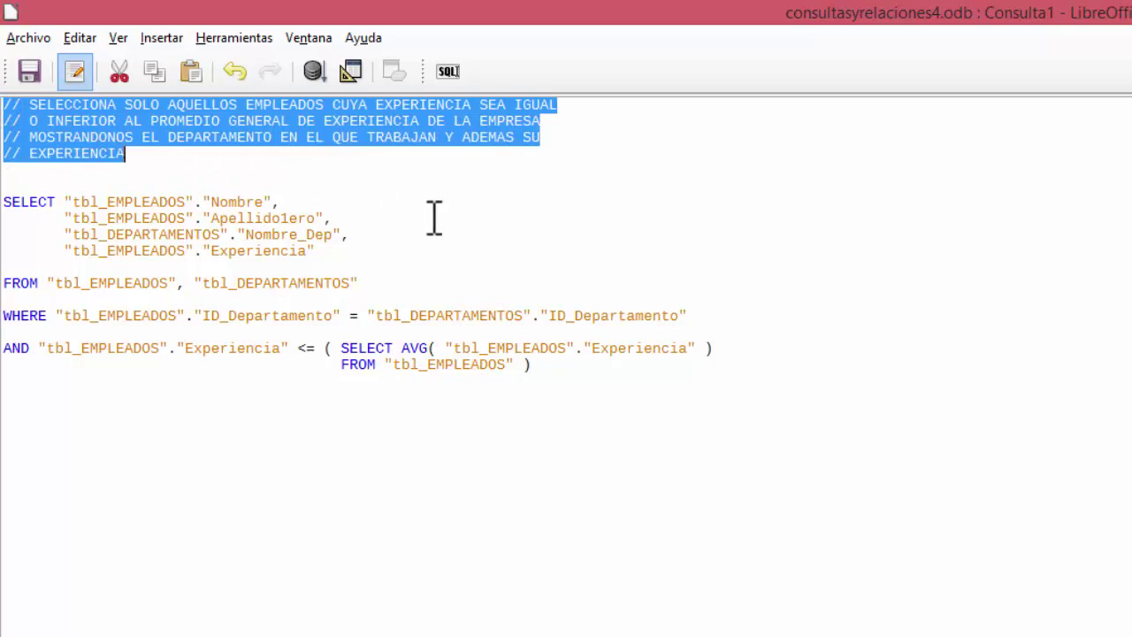
click(358, 178)
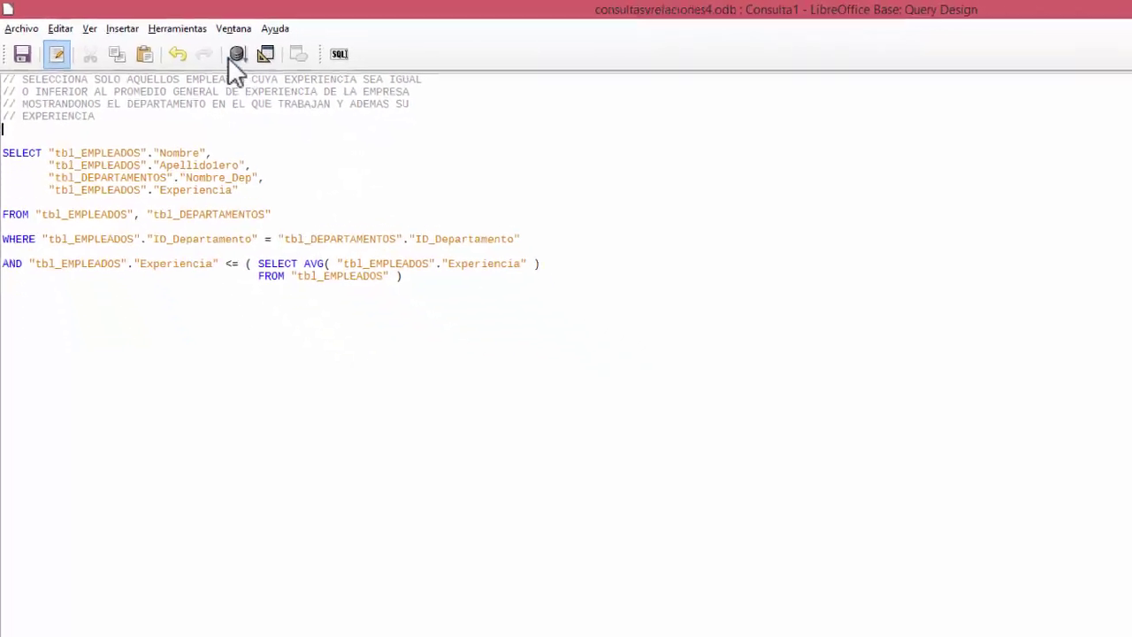
Run the joined query and look through its rows of employees with department and experience
click(314, 71)
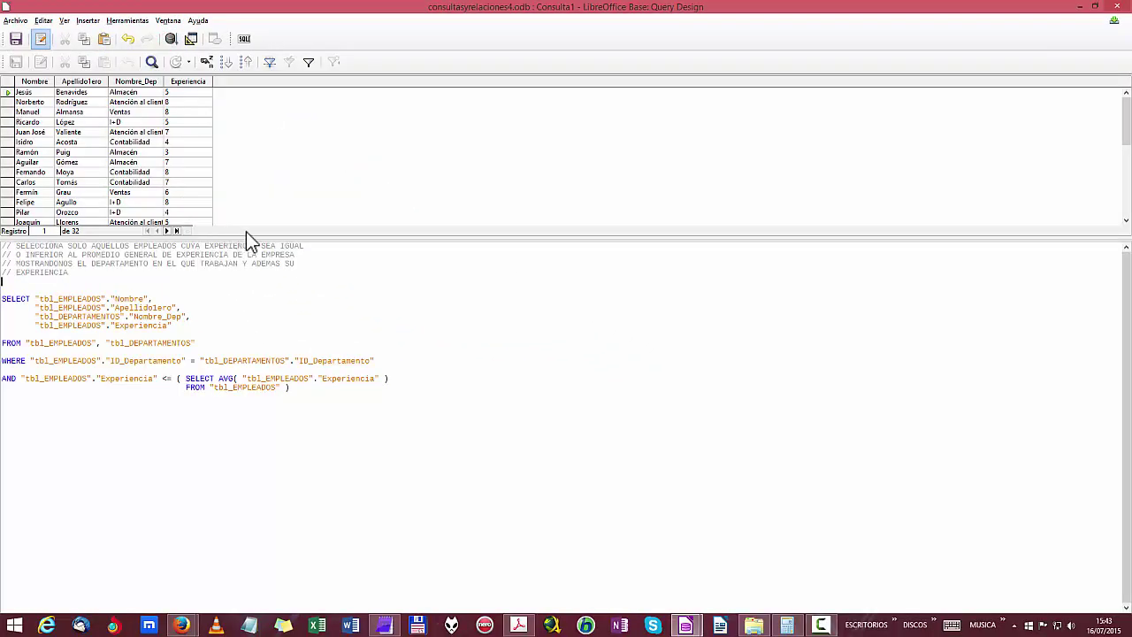
scroll(204, 155, down, 6)
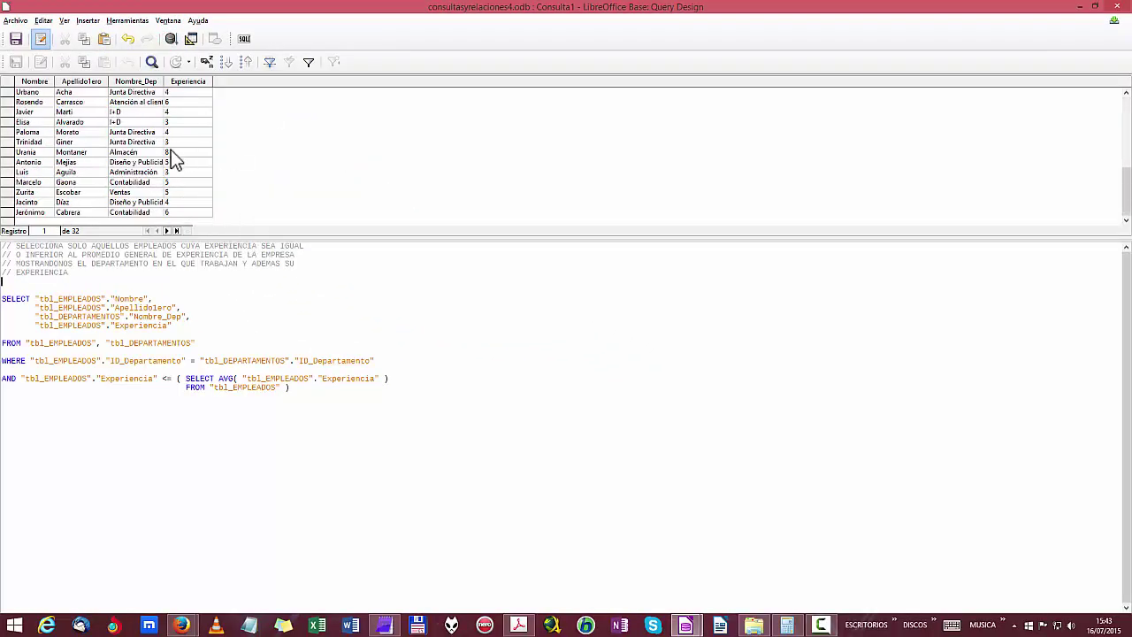
scroll(168, 168, up, 6)
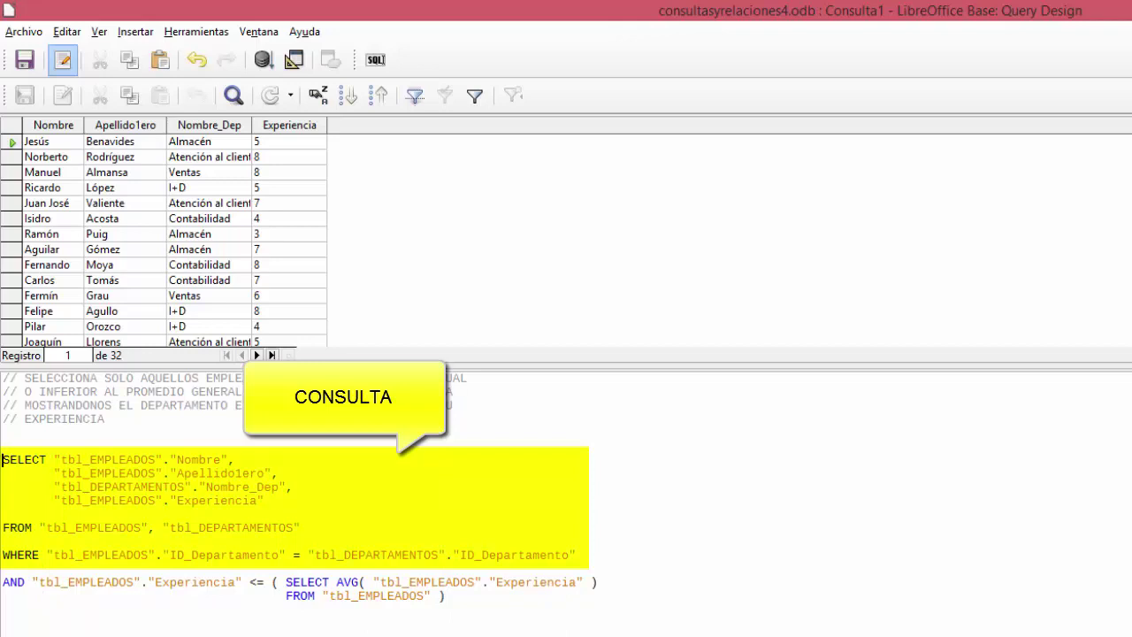
Examine how the first SELECT field is written: table "tbl_EMPLEADOS", the dot separator, field "Nombre" and the closing comma
click(55, 459)
shift+click(157, 459)
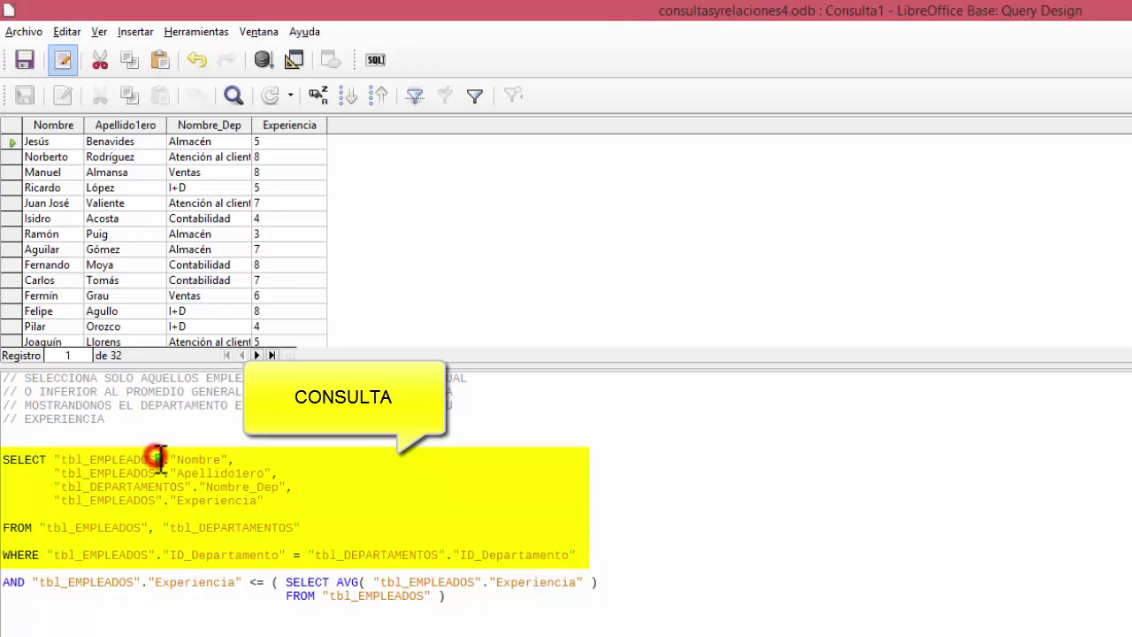
click(127, 460)
drag(62, 459, 162, 460)
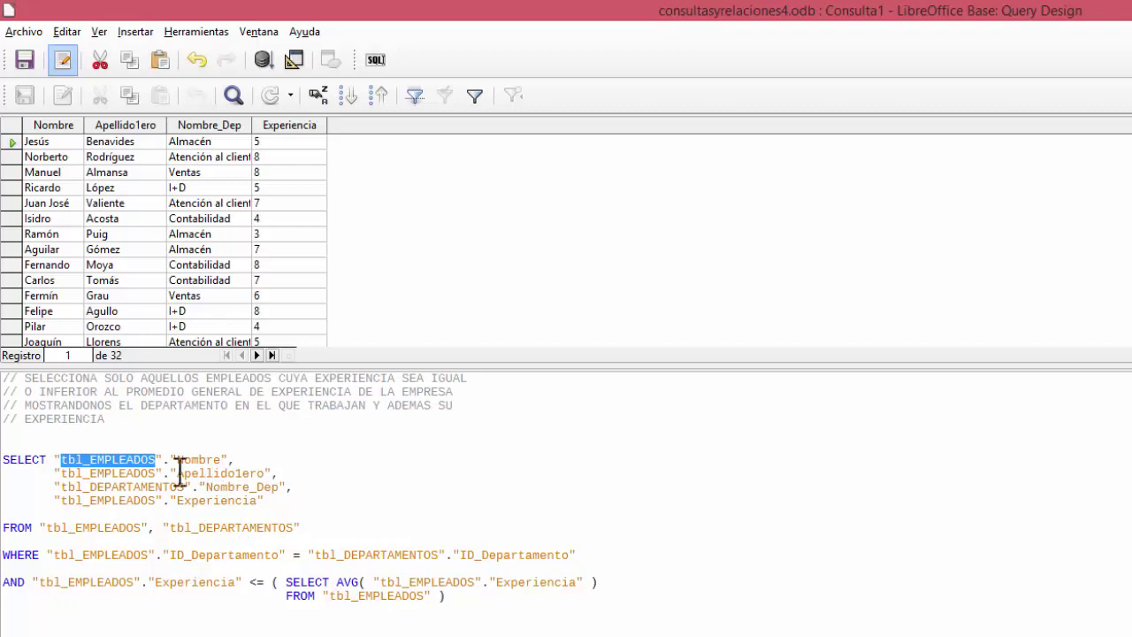
click(165, 461)
drag(170, 460, 175, 460)
click(171, 457)
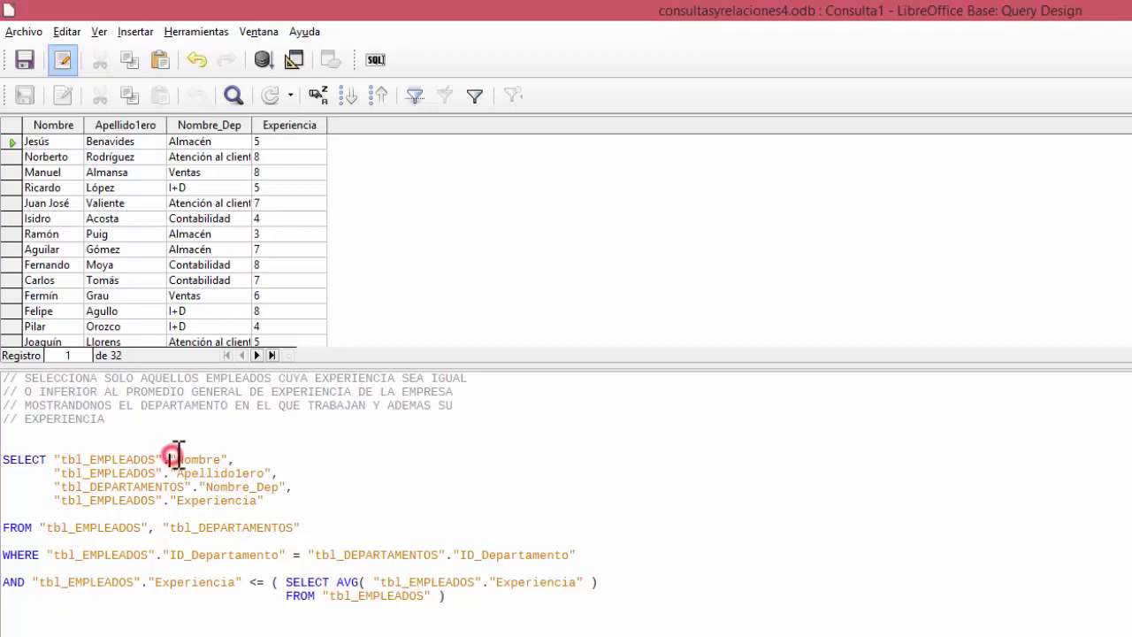
click(225, 459)
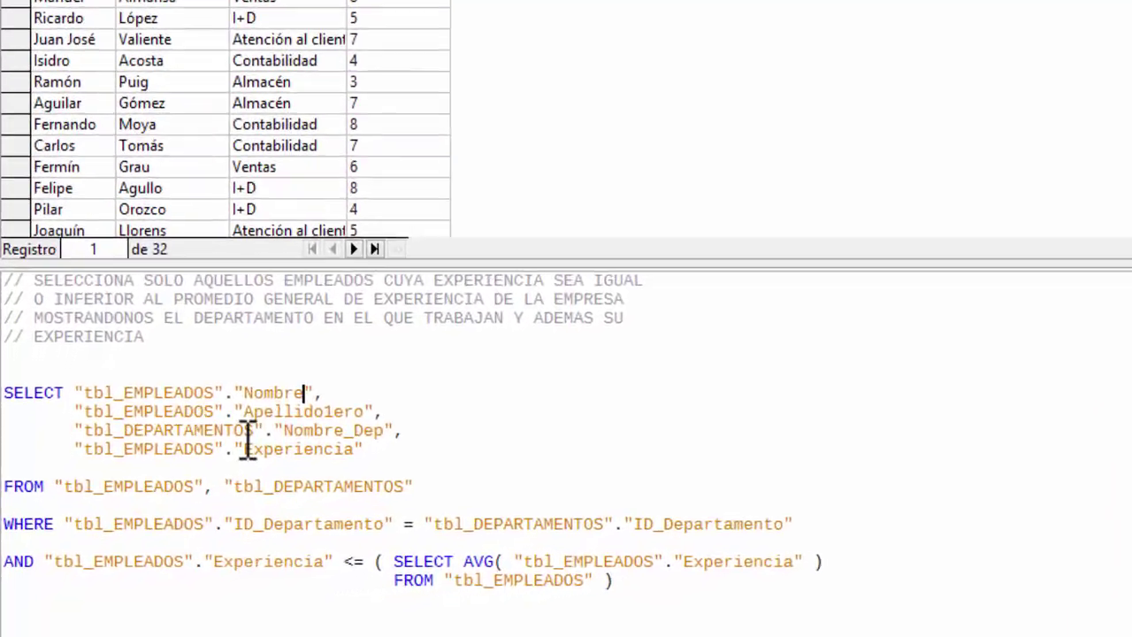
click(180, 394)
click(283, 390)
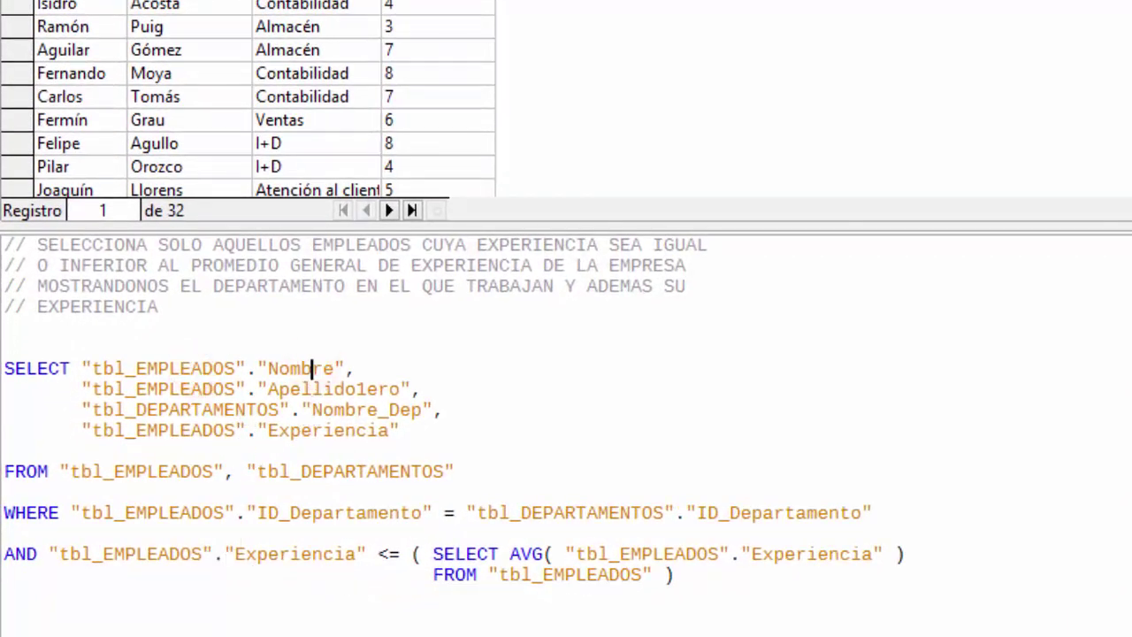
click(353, 368)
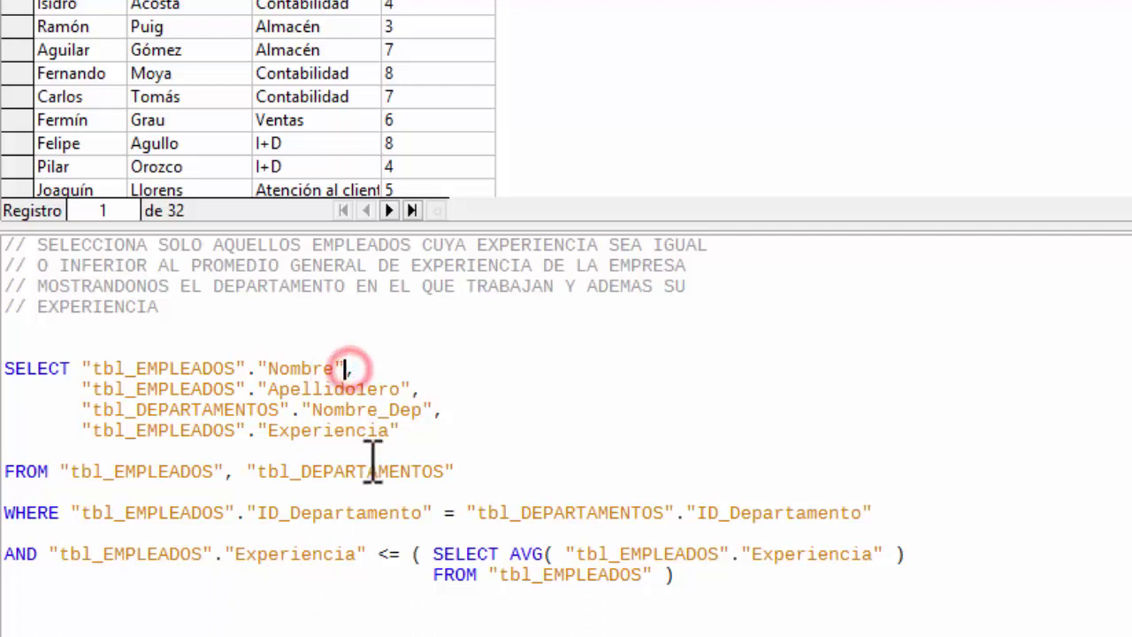
Examine the remaining SELECT fields one by one: "Apellido1ero", "Nombre_Dep" and "Experiencia", each with its table prefix
click(169, 390)
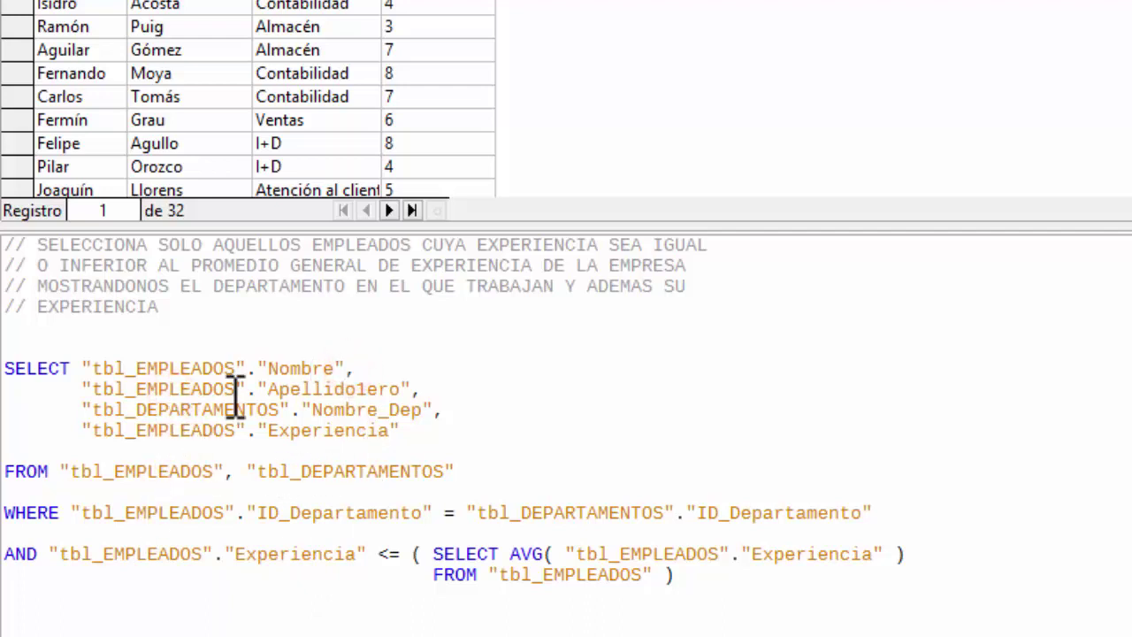
click(355, 390)
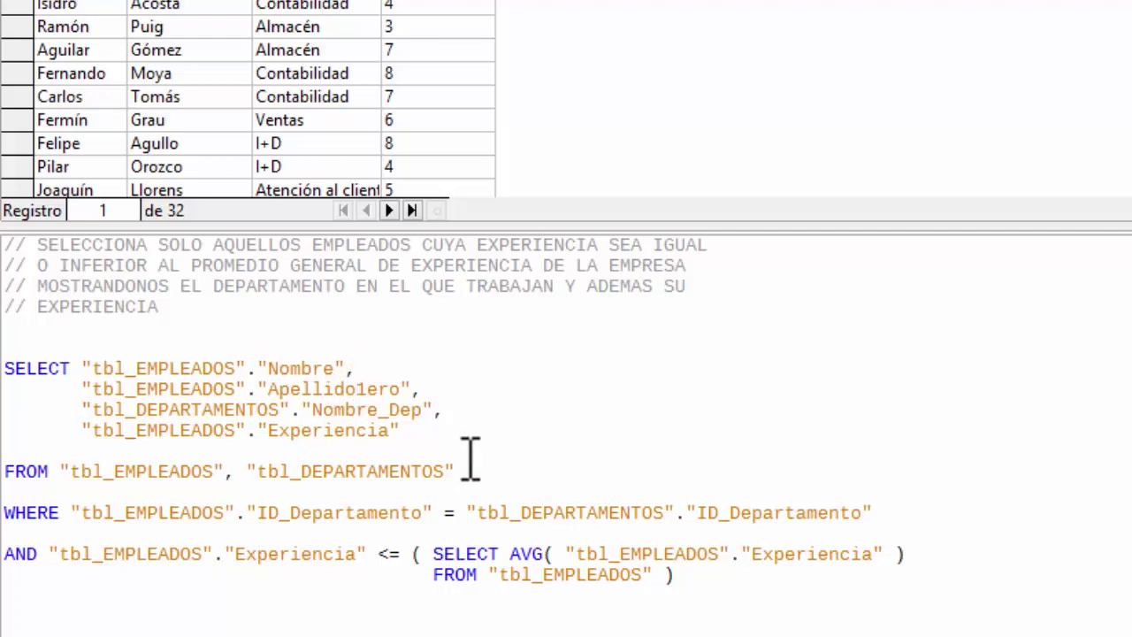
click(412, 386)
click(188, 409)
click(357, 407)
click(434, 411)
click(197, 435)
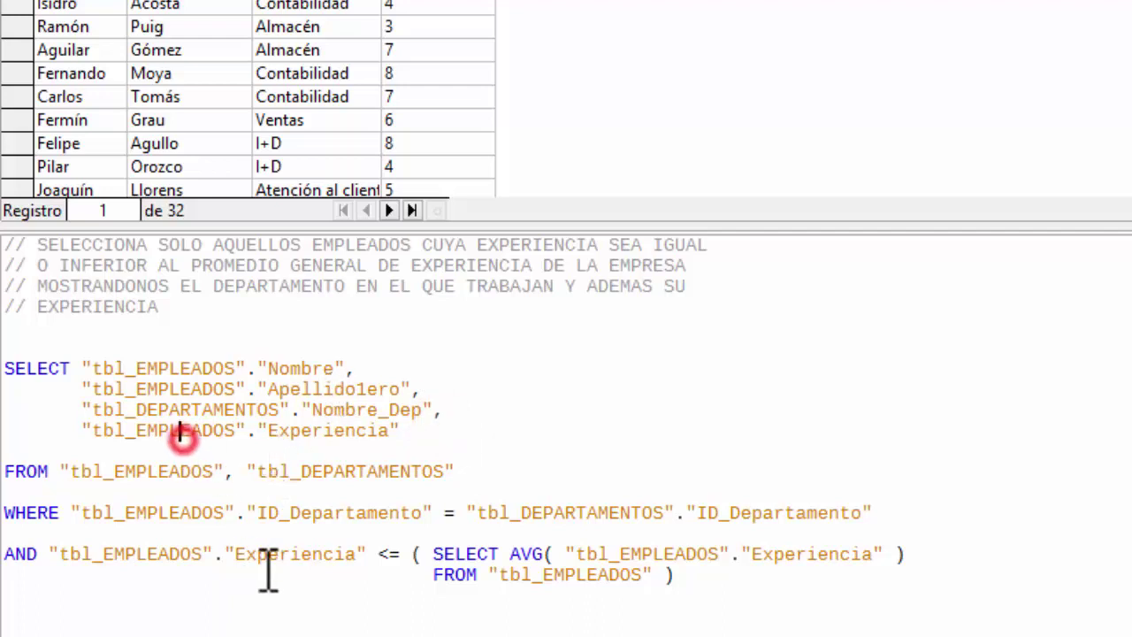
click(311, 433)
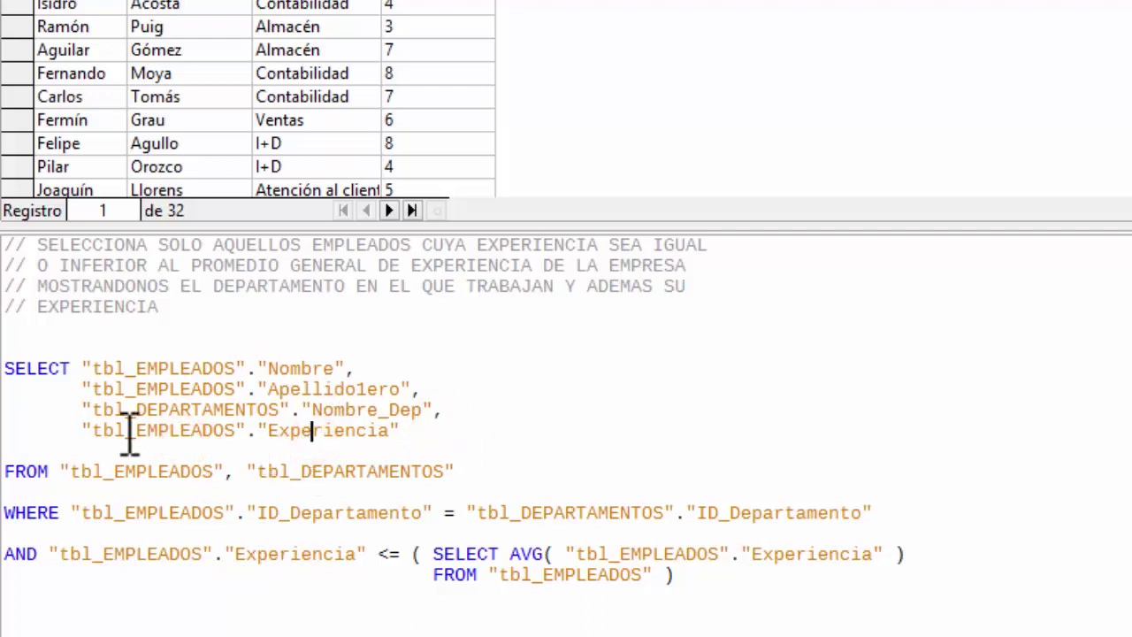
click(410, 429)
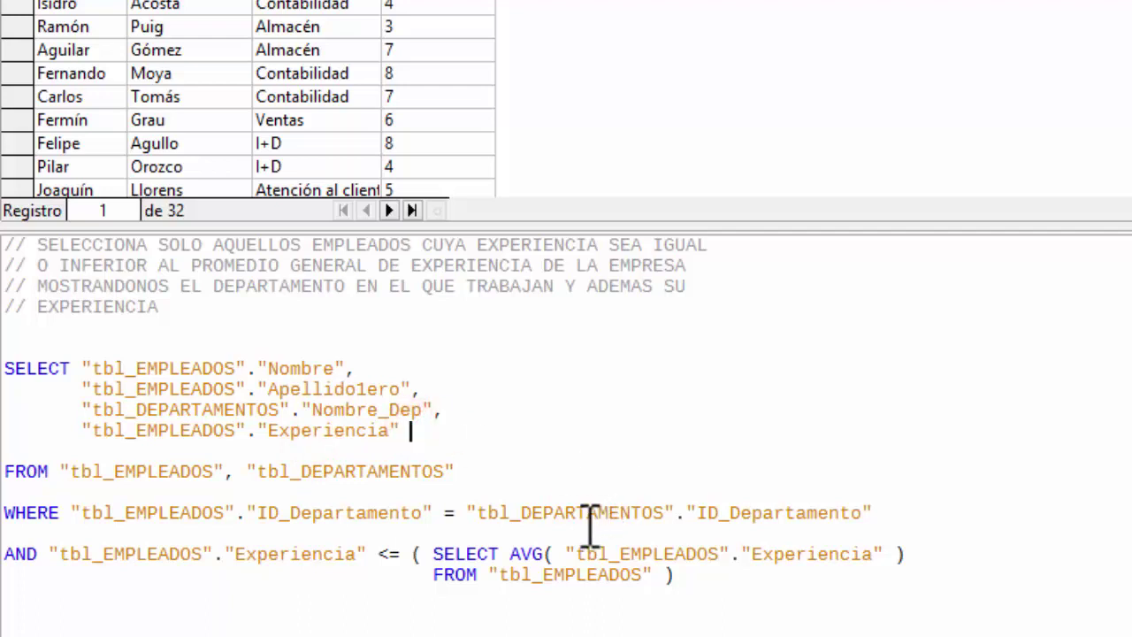
Examine the two tables in the FROM clause and highlight the SELECT and FROM clauses together to relate fields to their tables
click(115, 451)
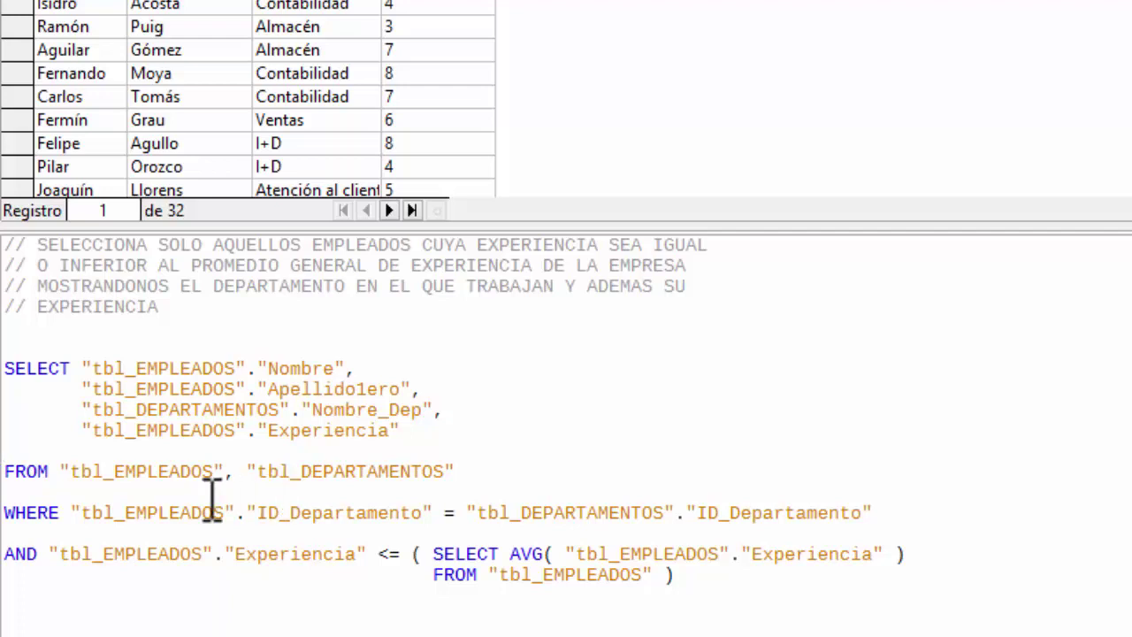
click(137, 471)
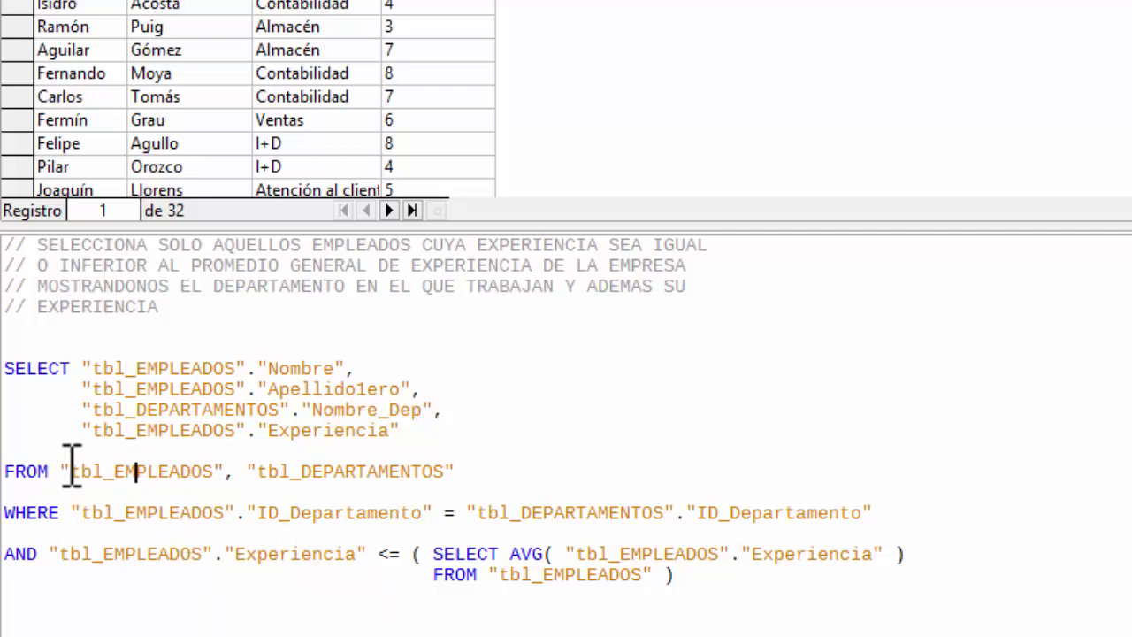
click(346, 473)
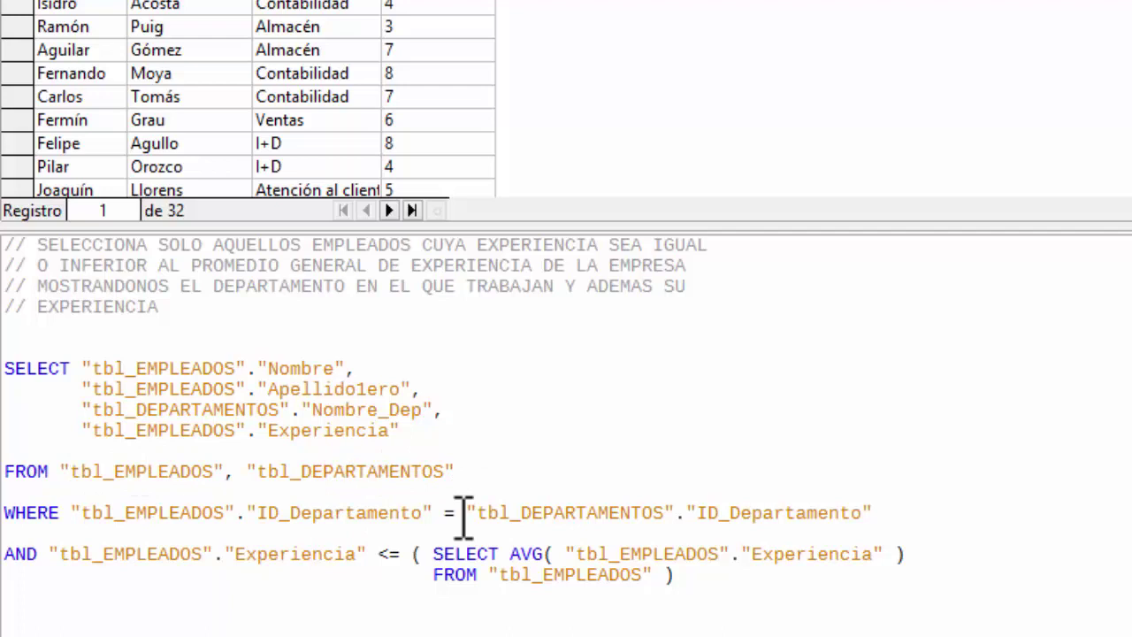
drag(461, 472, 6, 370)
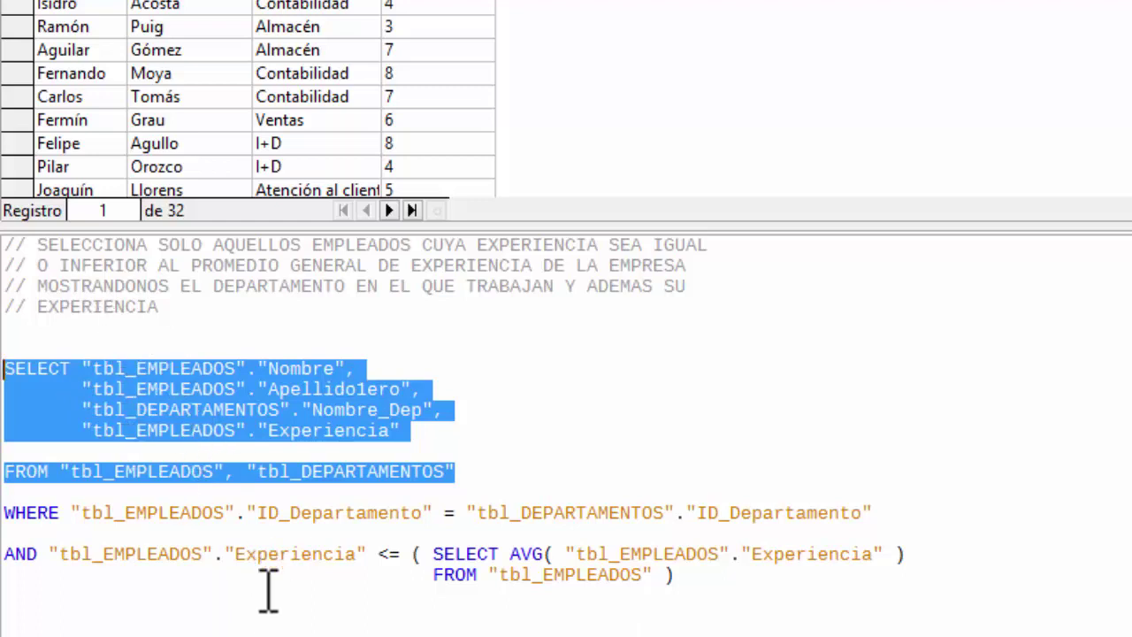
click(181, 368)
click(213, 409)
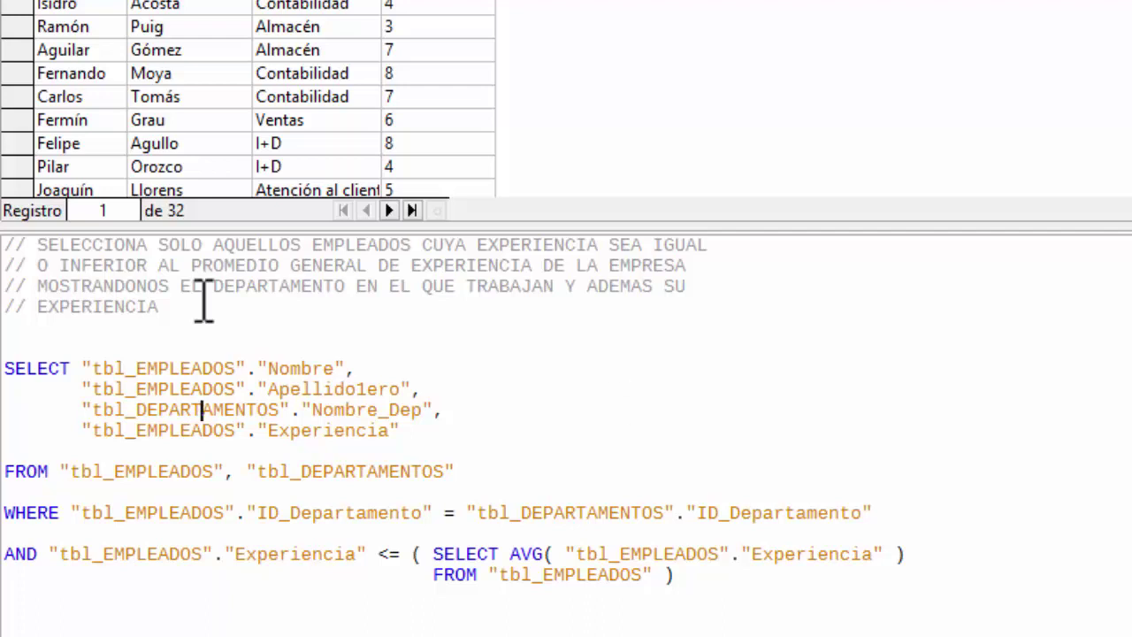
Examine the WHERE join condition, comparing "ID_Departamento" of tbl_EMPLEADOS with "ID_Departamento" of tbl_DEPARTAMENTOS across the equals sign
click(22, 532)
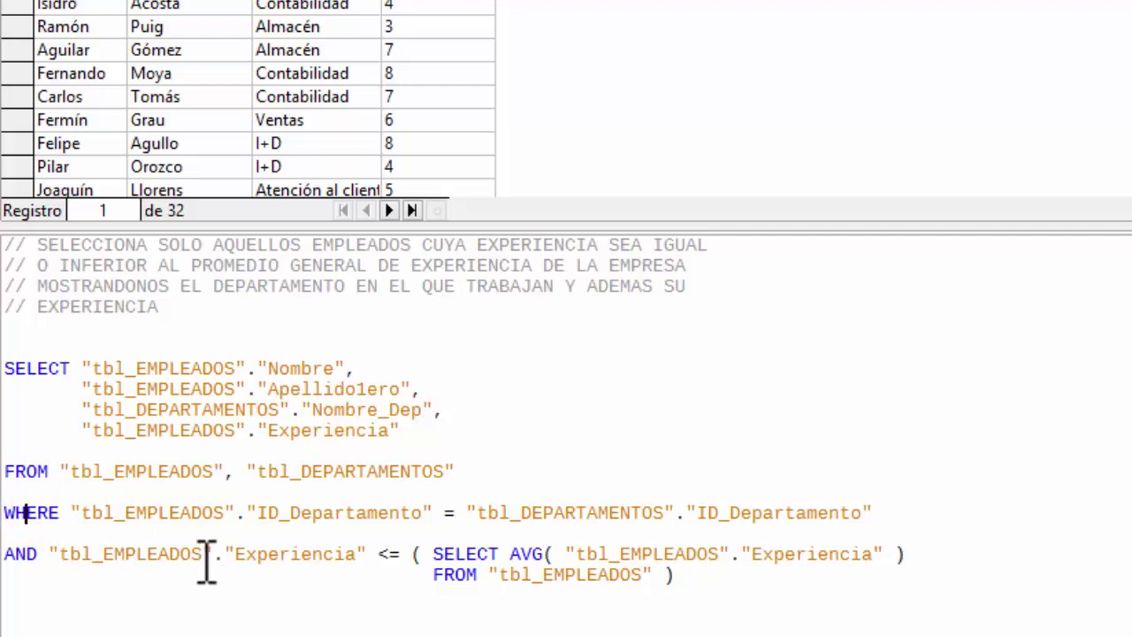
click(137, 513)
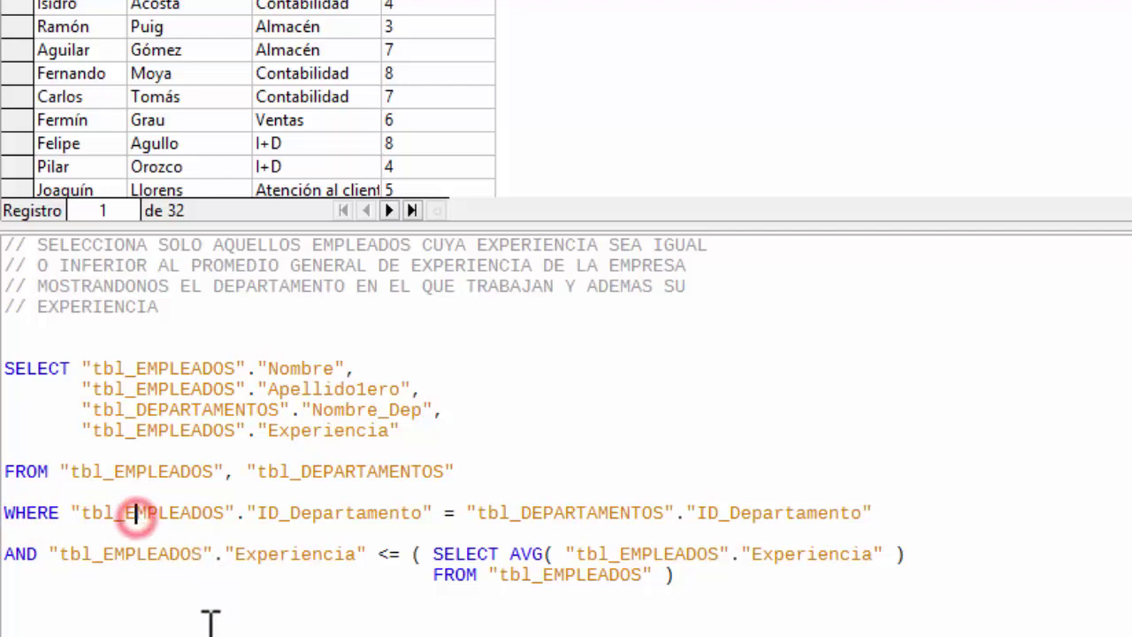
click(564, 513)
click(310, 513)
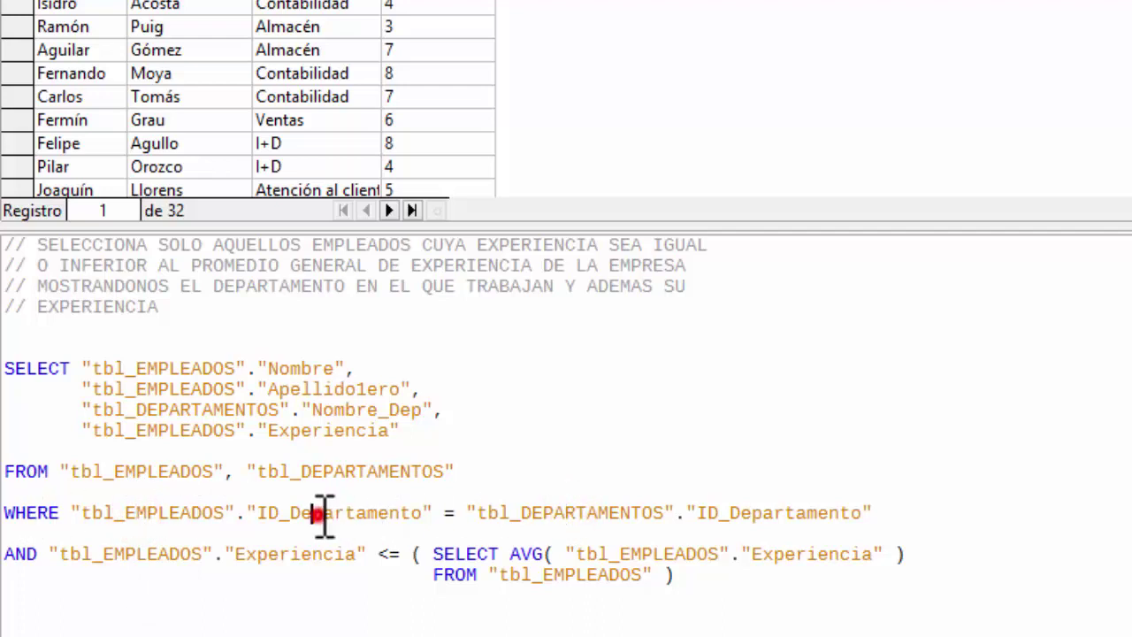
click(809, 513)
click(295, 511)
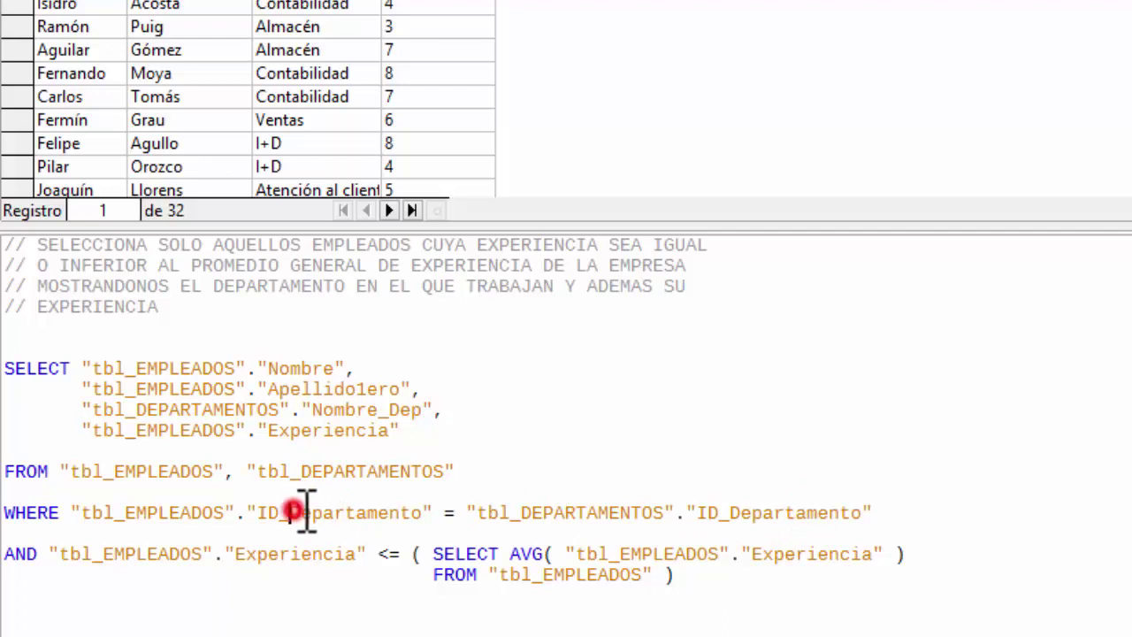
click(803, 513)
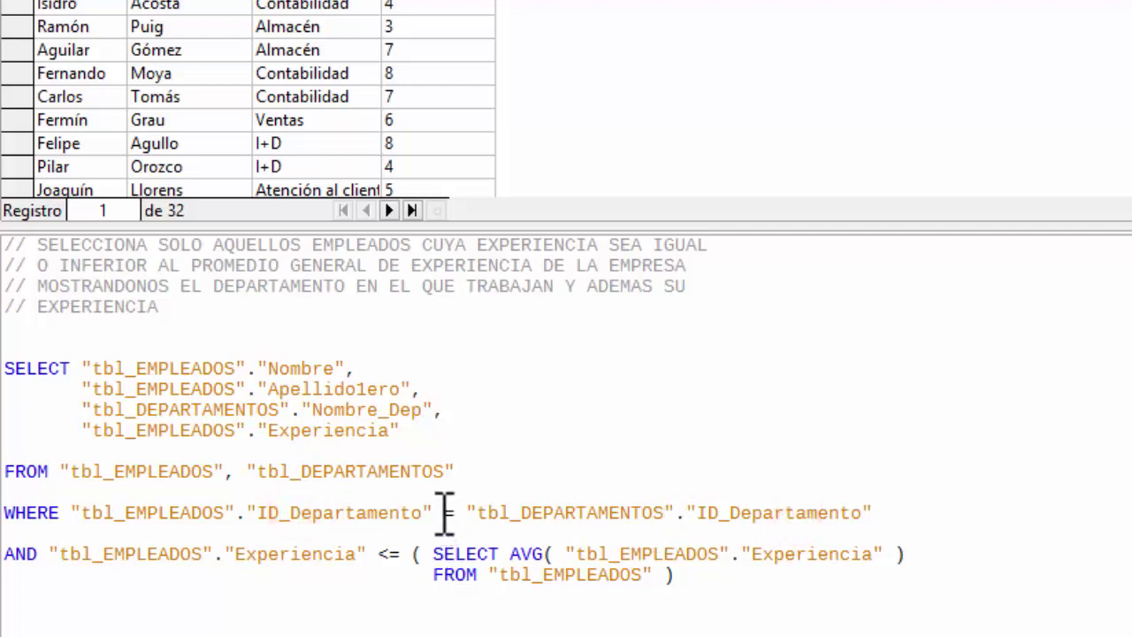
drag(434, 513, 476, 517)
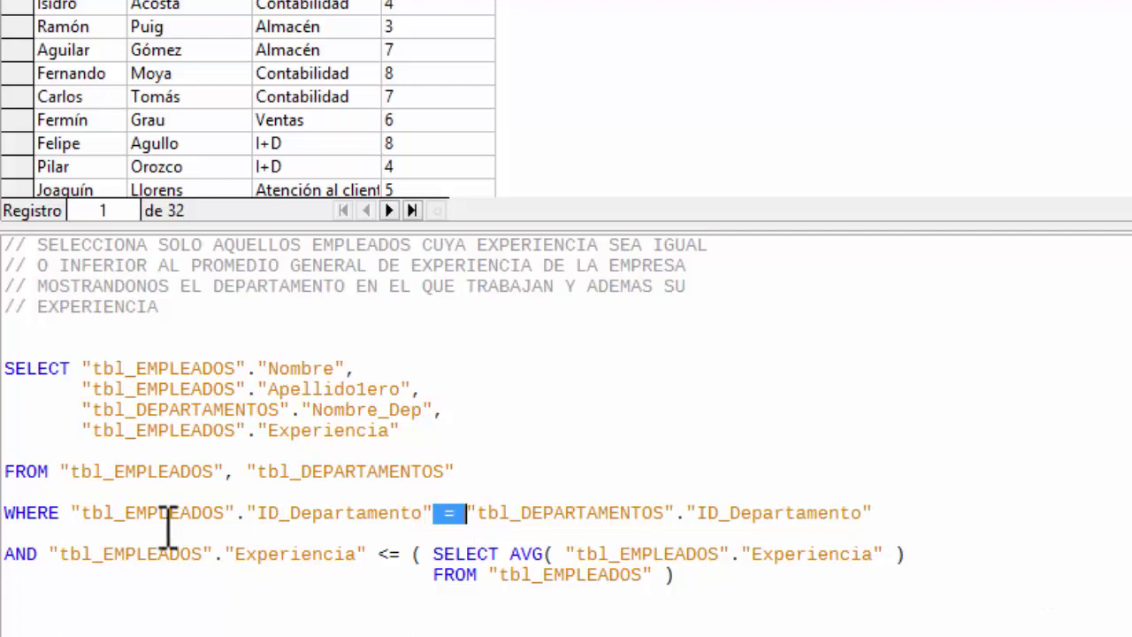
click(128, 514)
click(583, 513)
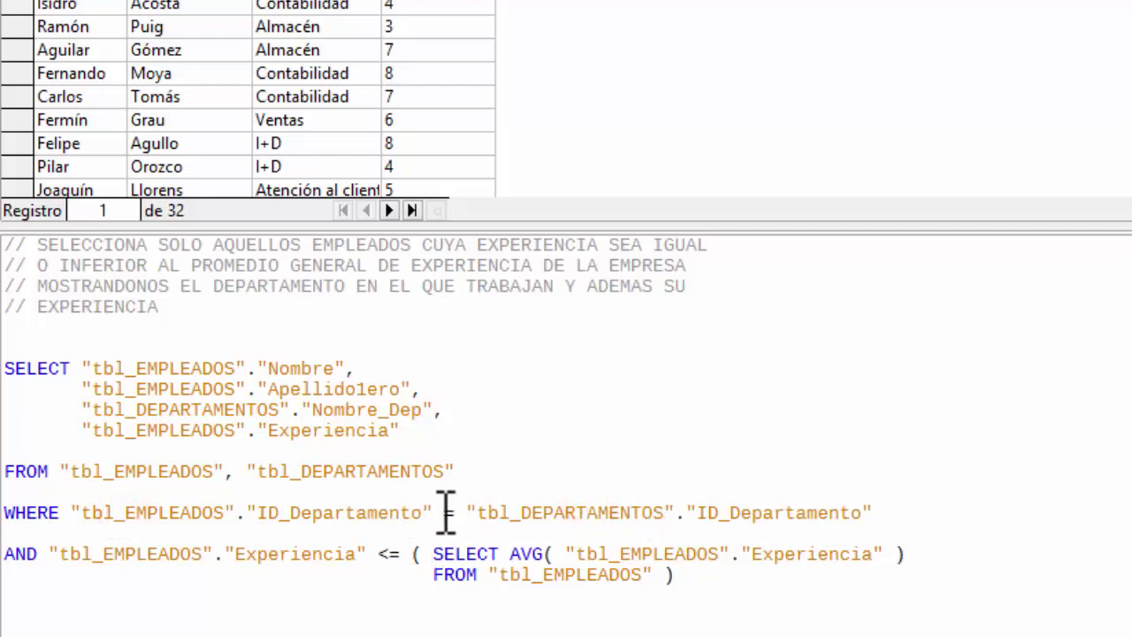
click(445, 513)
click(375, 513)
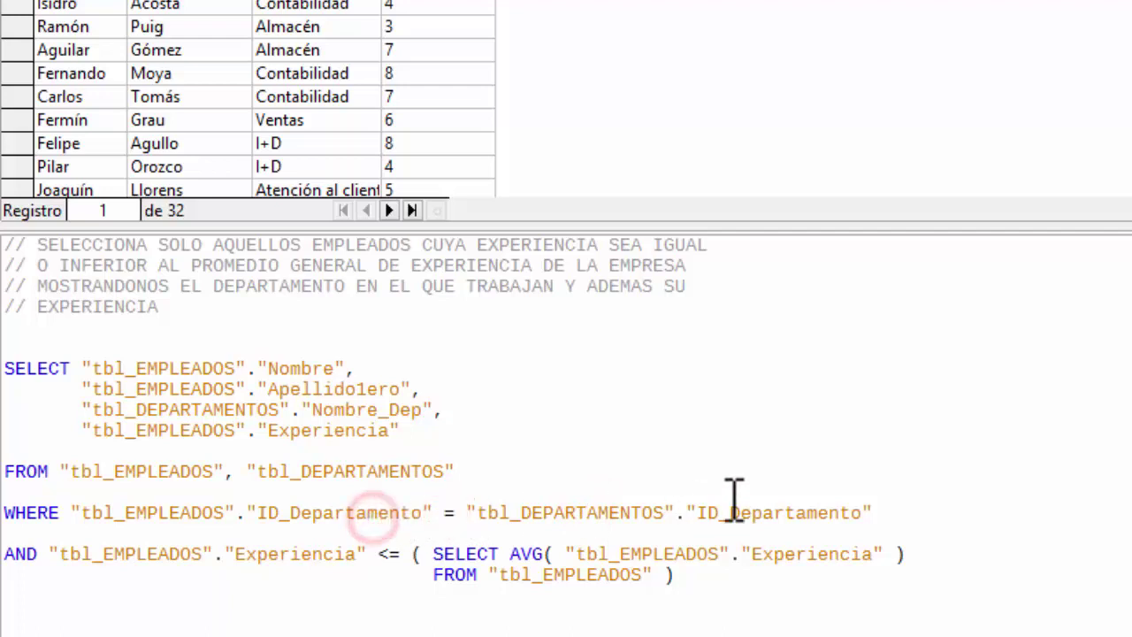
click(763, 513)
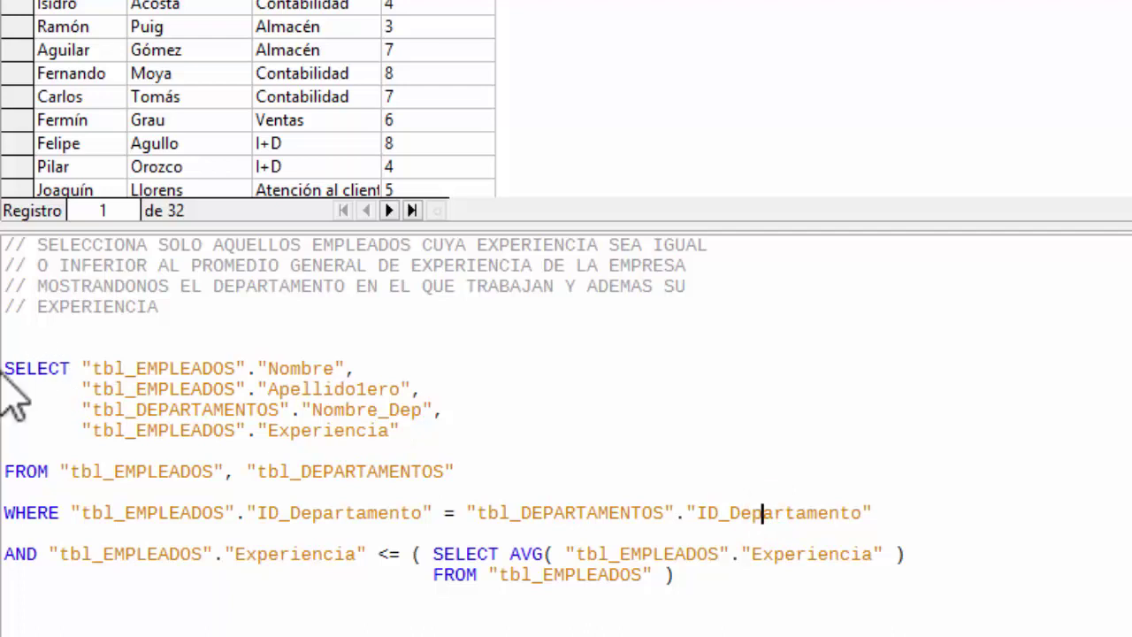
Highlight the main query from SELECT through WHERE, followed by only its join condition, to review the relation between both tables
drag(4, 369, 980, 518)
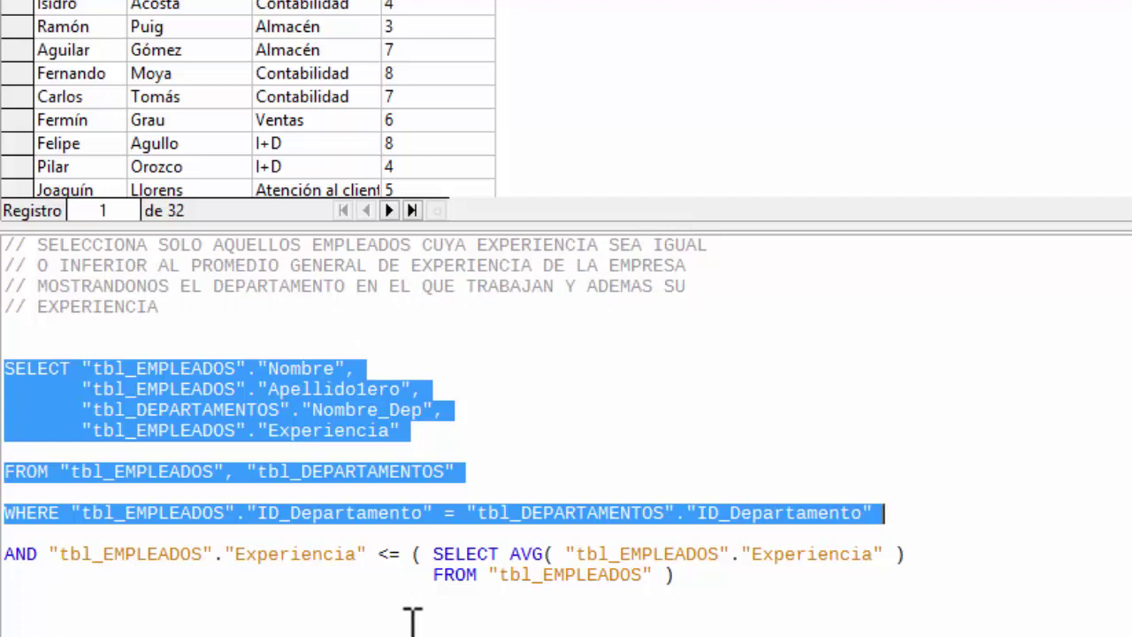
click(534, 469)
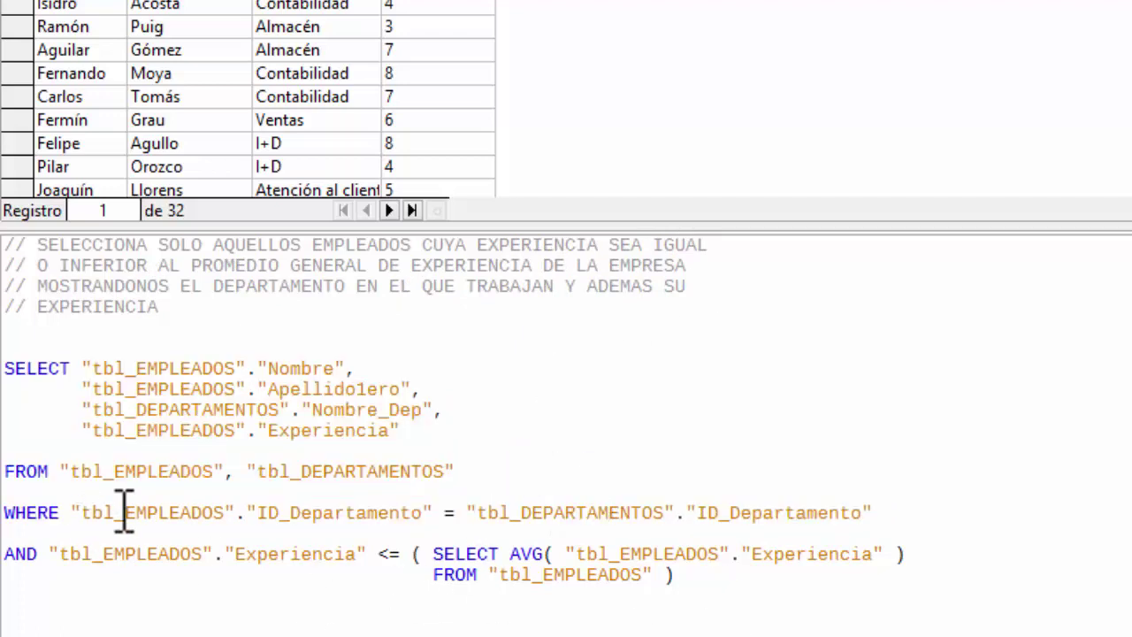
click(70, 511)
drag(75, 511, 901, 513)
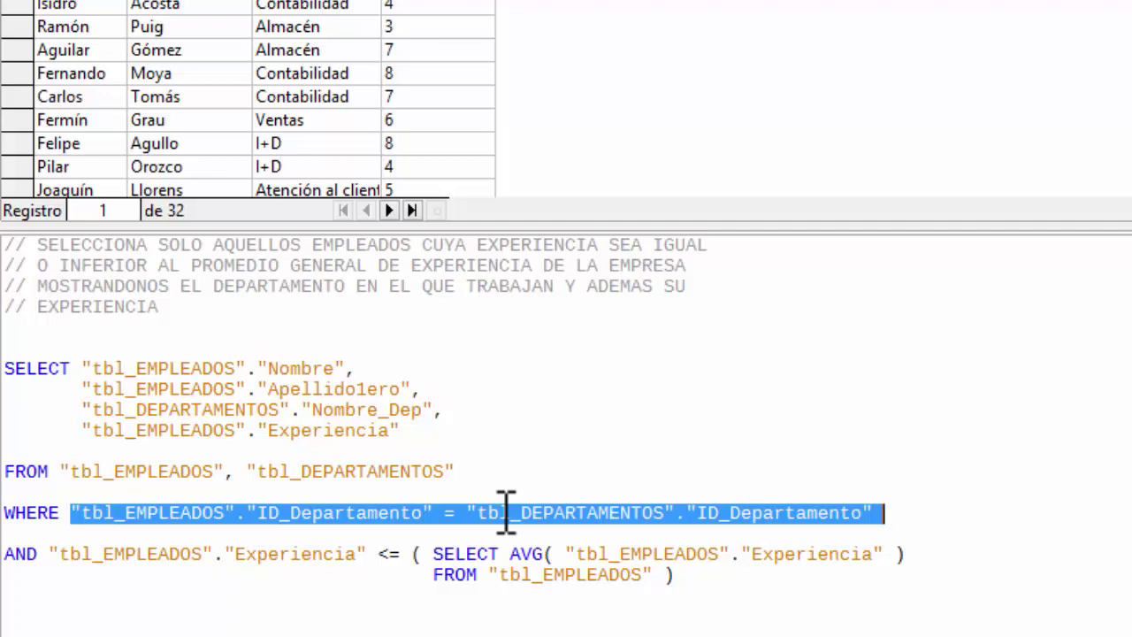
Highlight the list of four SELECT fields, followed by the two table names in the main FROM clause
click(20, 548)
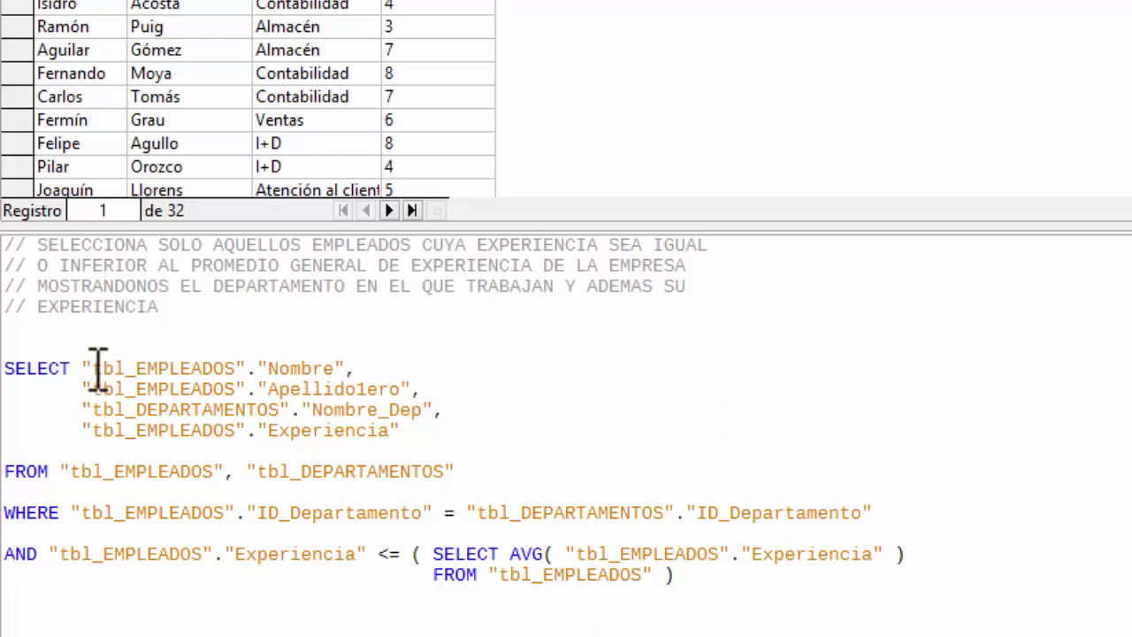
drag(82, 368, 412, 439)
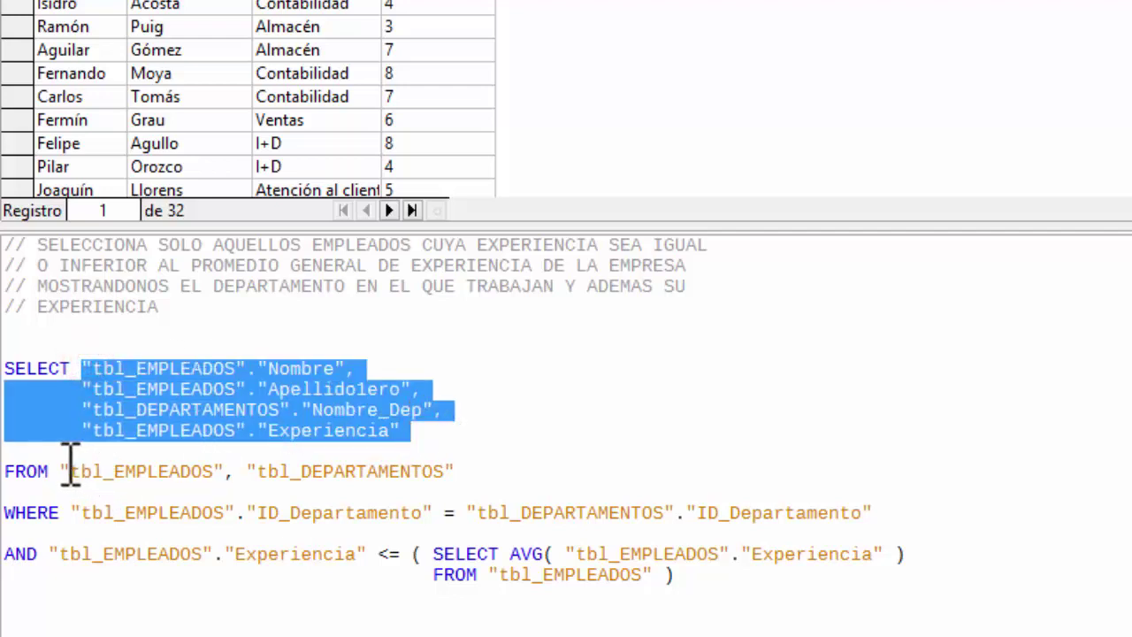
drag(60, 471, 497, 484)
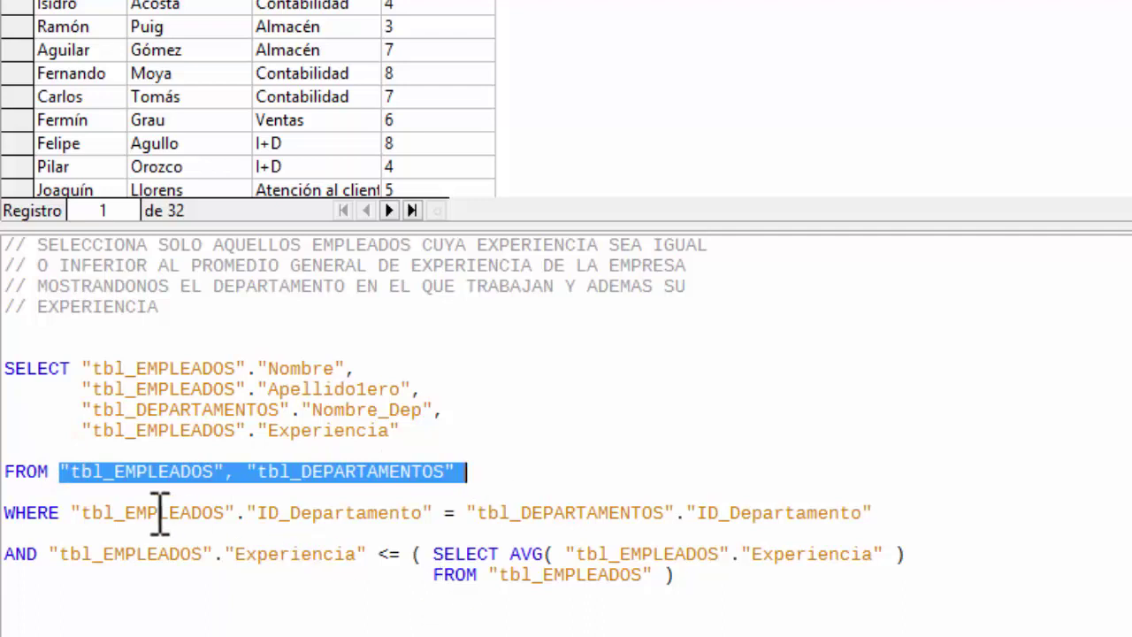
Examine the AND condition on tbl_EMPLEADOS "Experiencia" and highlight the start of the SELECT AVG subquery it is compared with
click(92, 501)
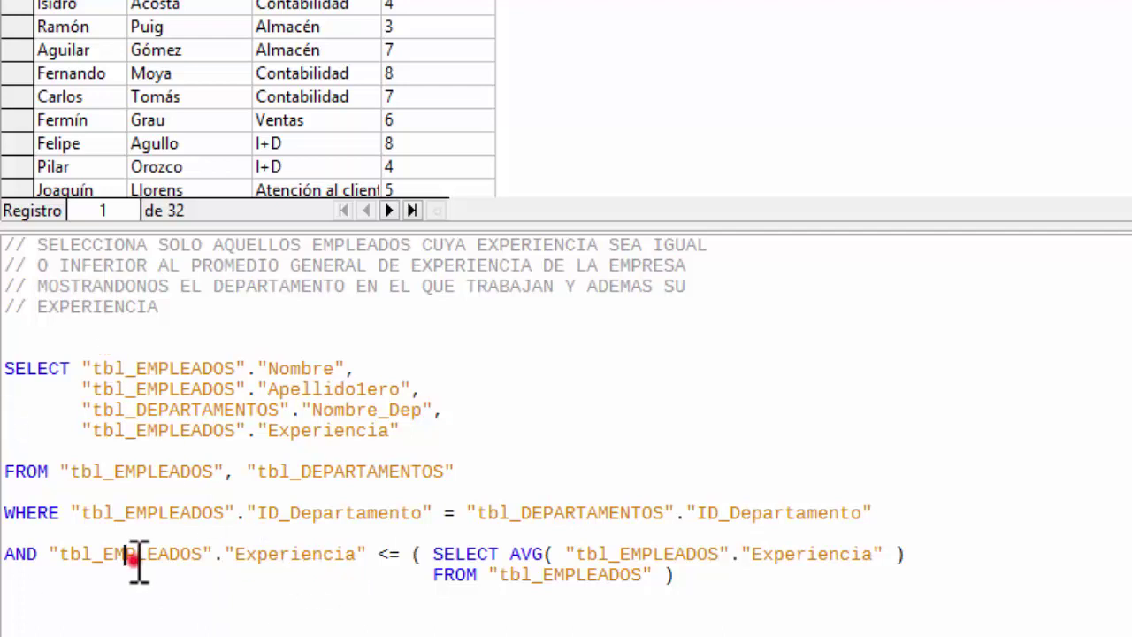
click(311, 557)
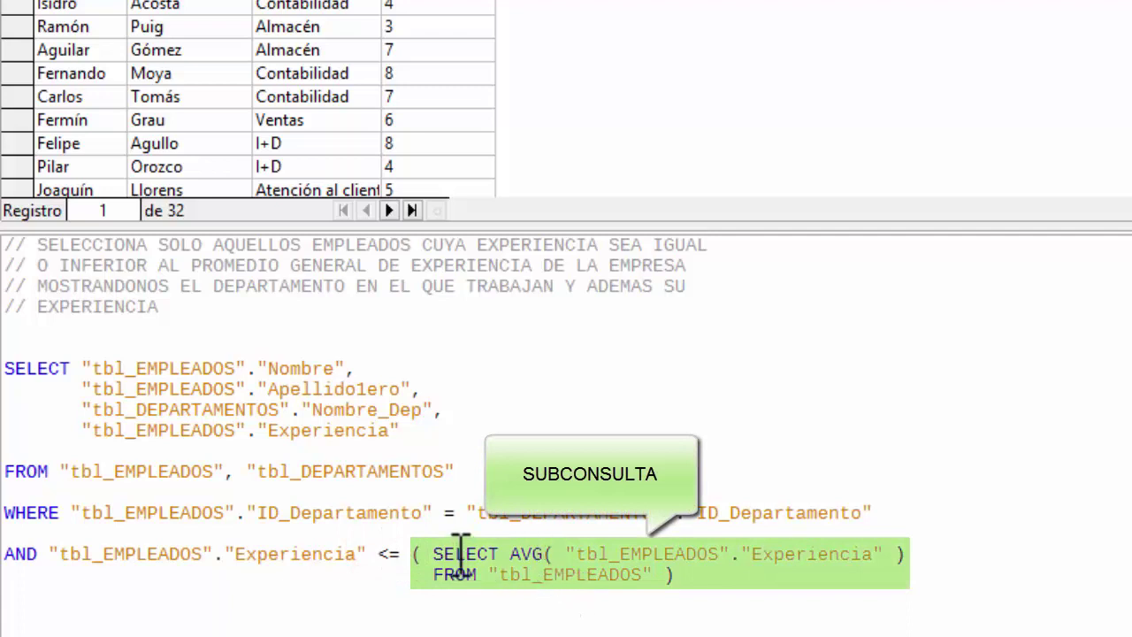
drag(433, 553, 520, 553)
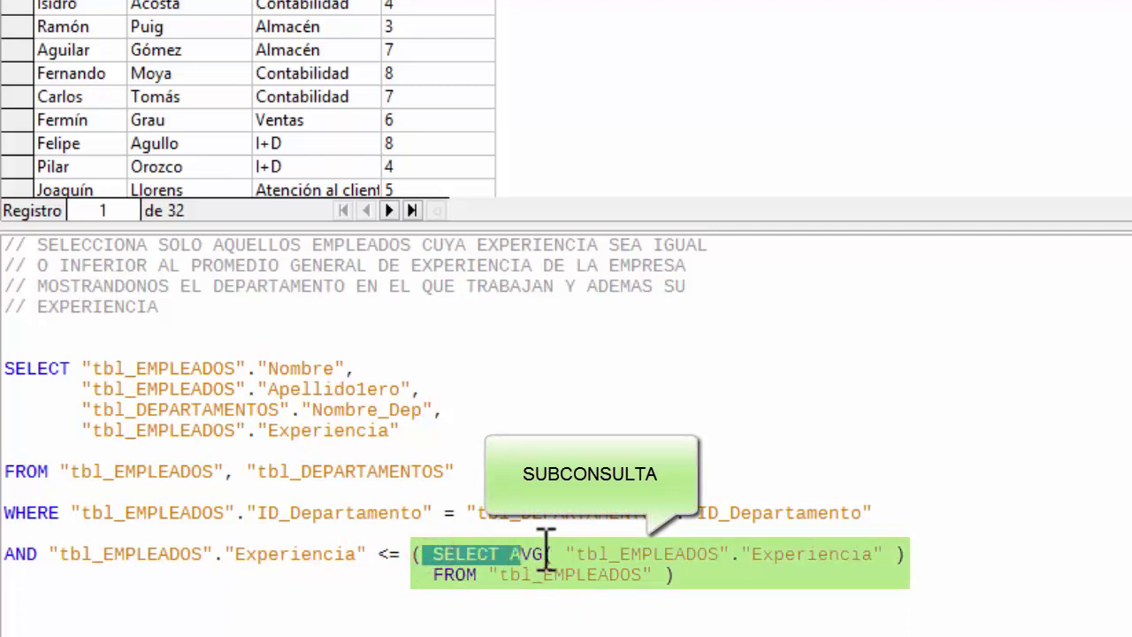
click(482, 564)
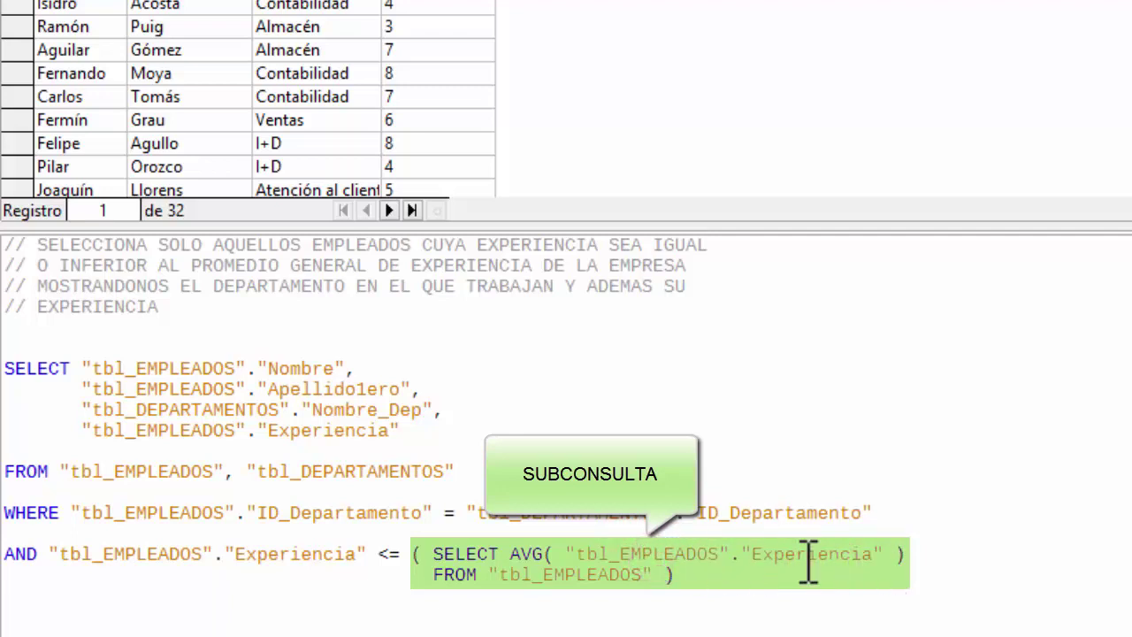
Highlight the main query from SELECT through the WHERE join, followed by the SELECT AVG subquery in parentheses, to compare both parts
click(537, 575)
click(553, 587)
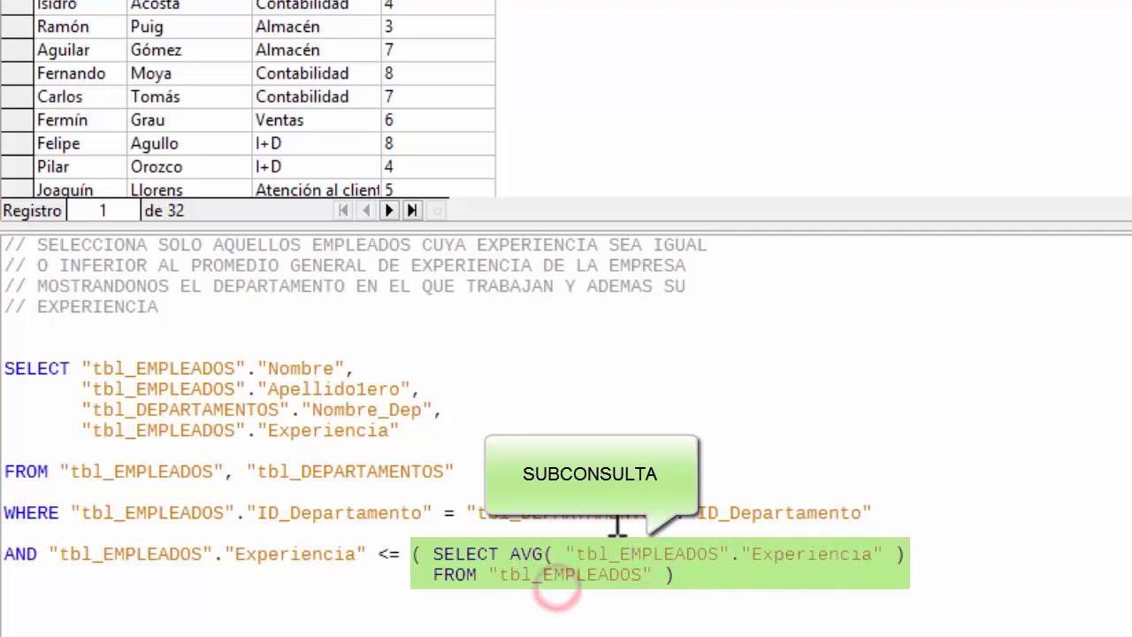
drag(880, 513, 9, 346)
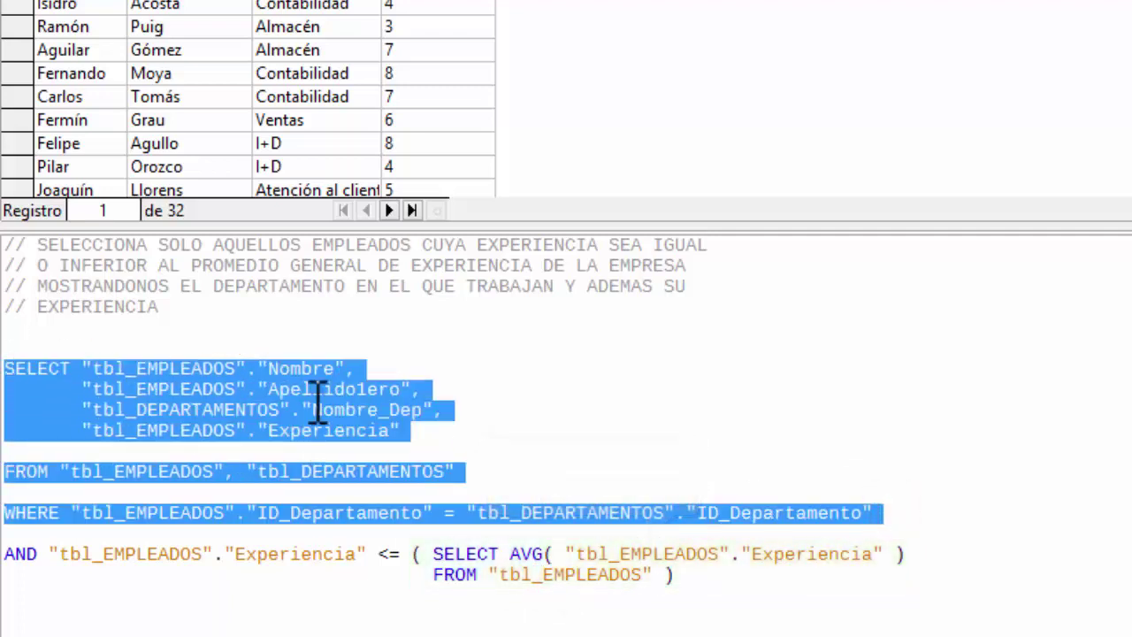
click(436, 553)
drag(439, 554, 678, 575)
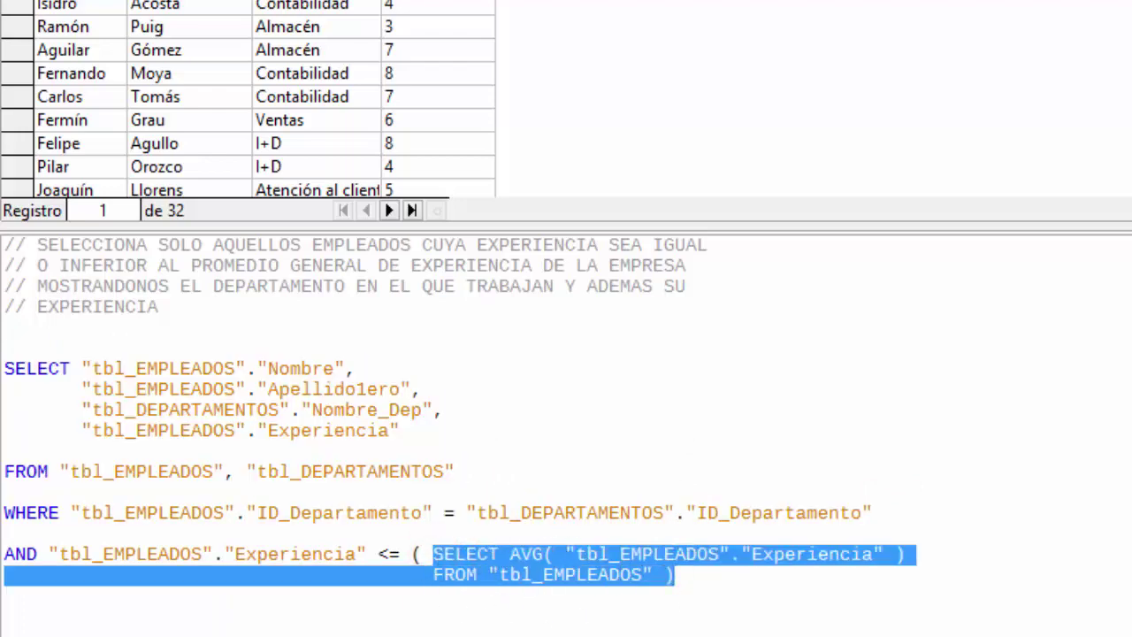
key(Right)
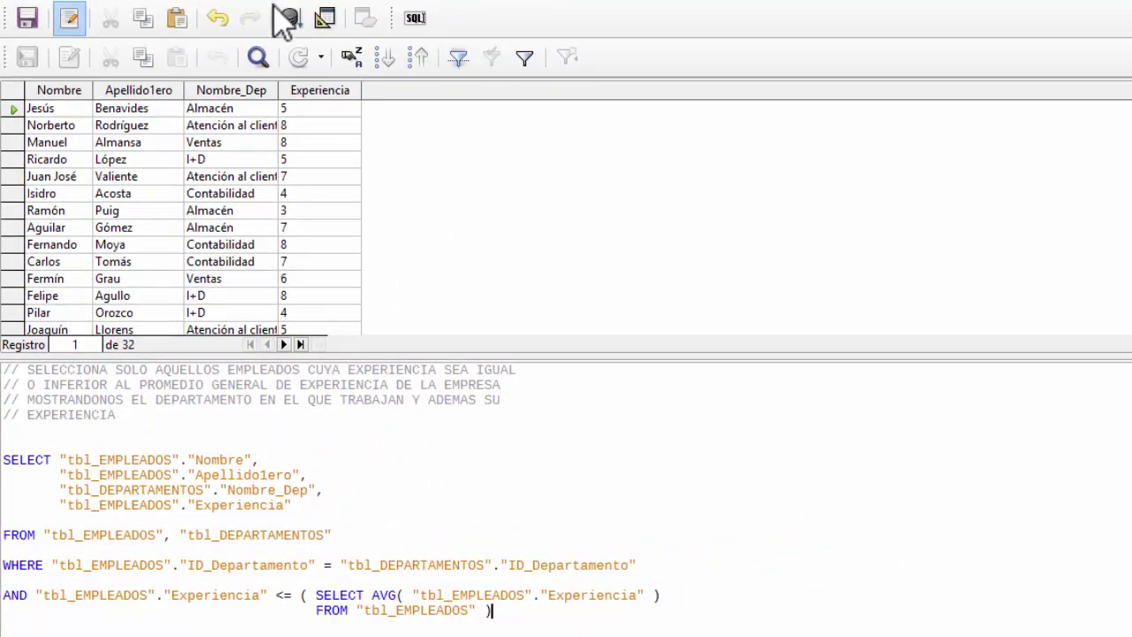
Run the query and review the returned employees with their department and experience down to the last record
click(289, 18)
scroll(296, 228, down, 2)
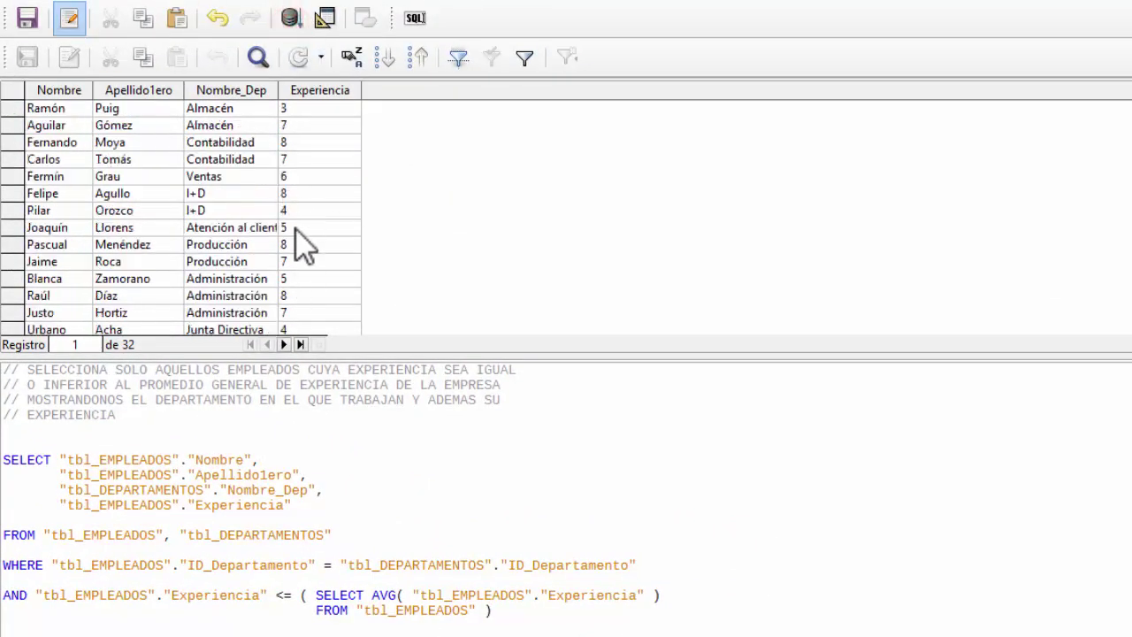
scroll(298, 253, down, 4)
scroll(292, 265, up, 7)
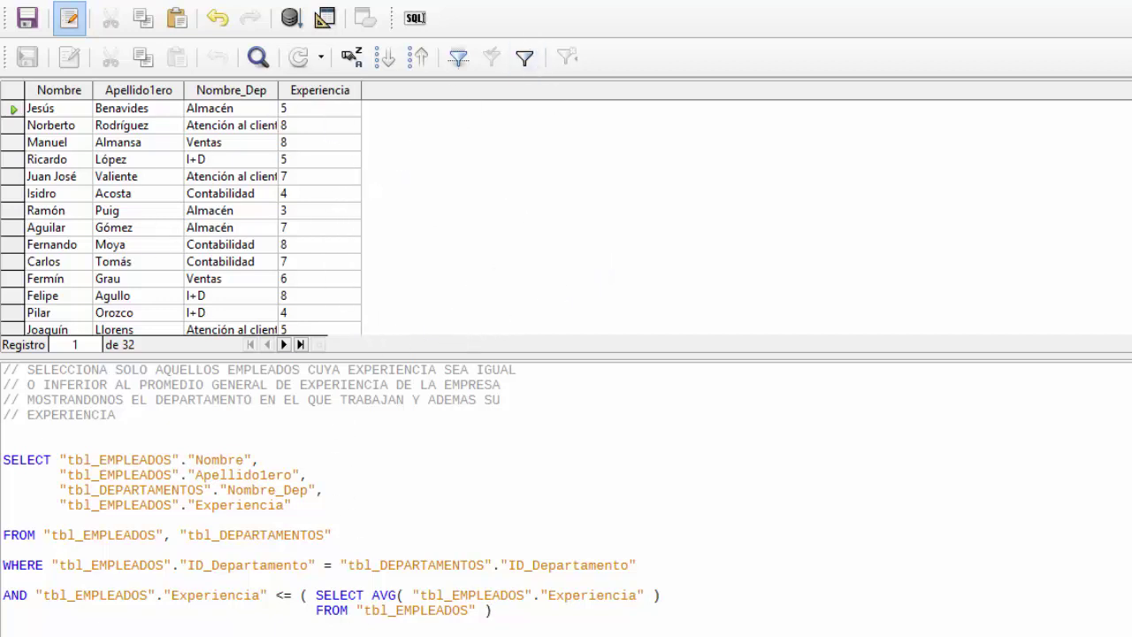
Change the comparison operator before the AVG subquery to >=, run the query and review the returned records
click(283, 595)
key(BackSpace)
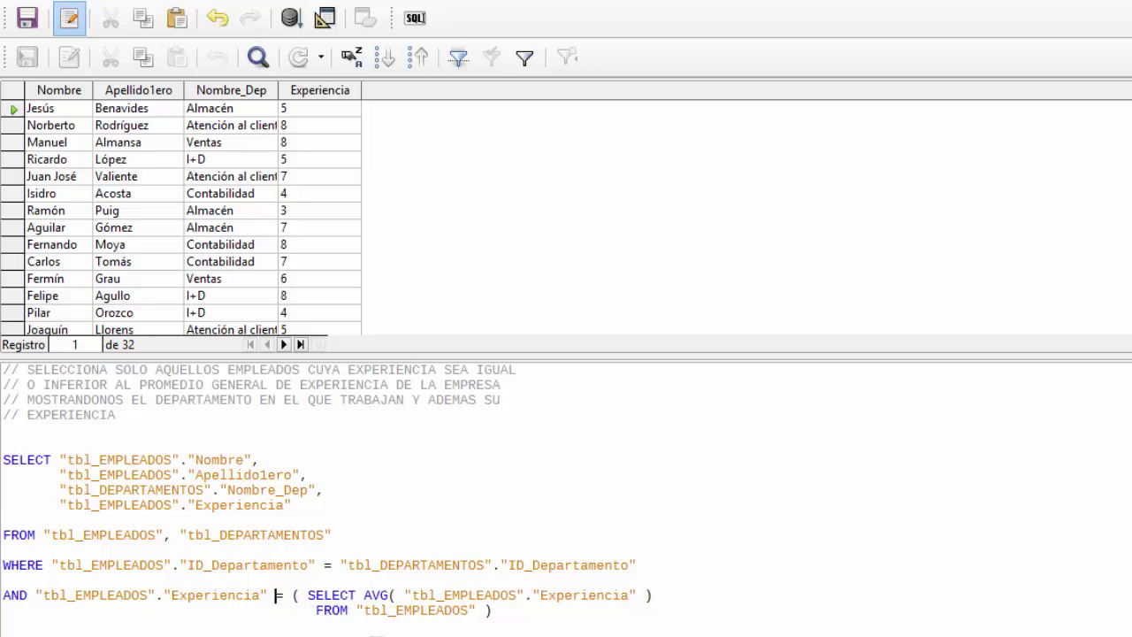
text(>)
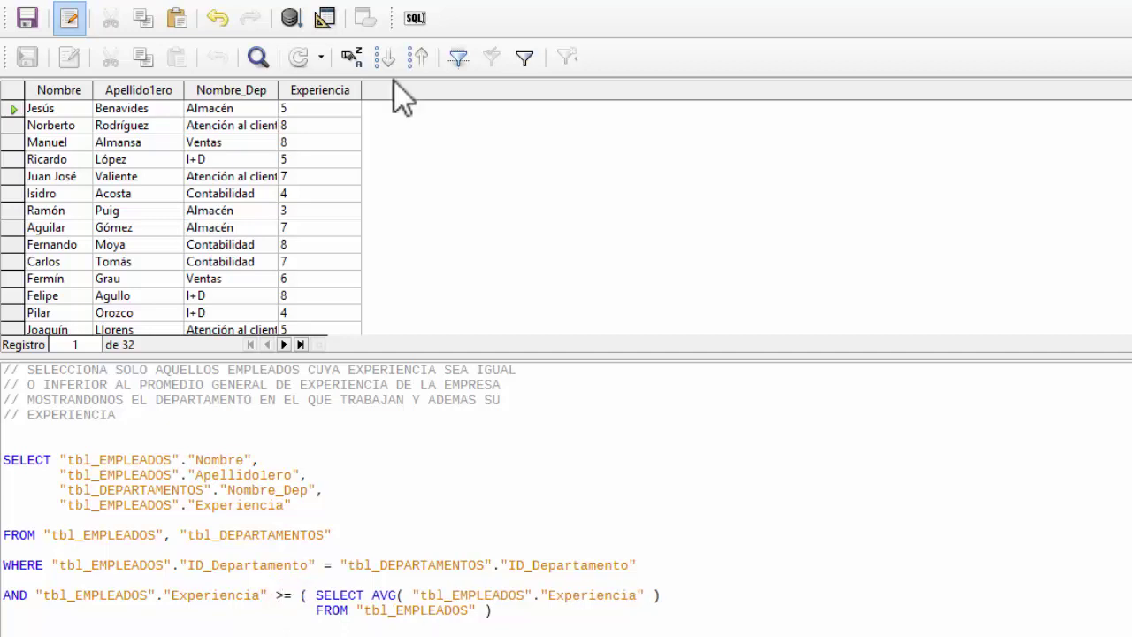
click(291, 18)
scroll(384, 248, down, 3)
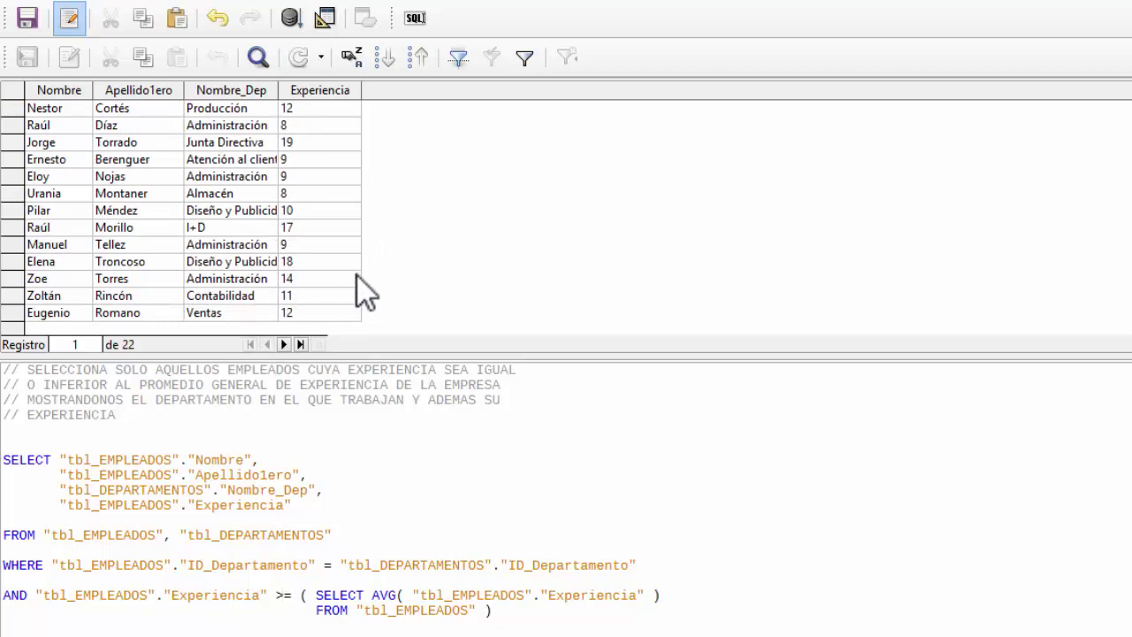
scroll(353, 292, up, 3)
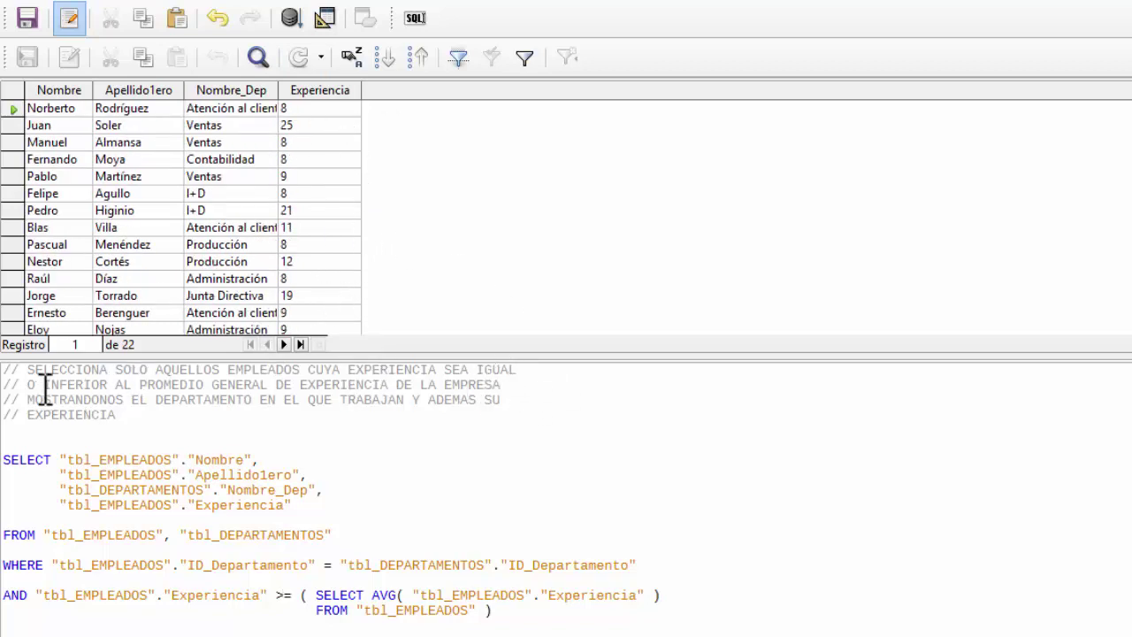
Replace the word INFERIOR with SUPERIOR in the comment describing the query
drag(113, 388, 58, 389)
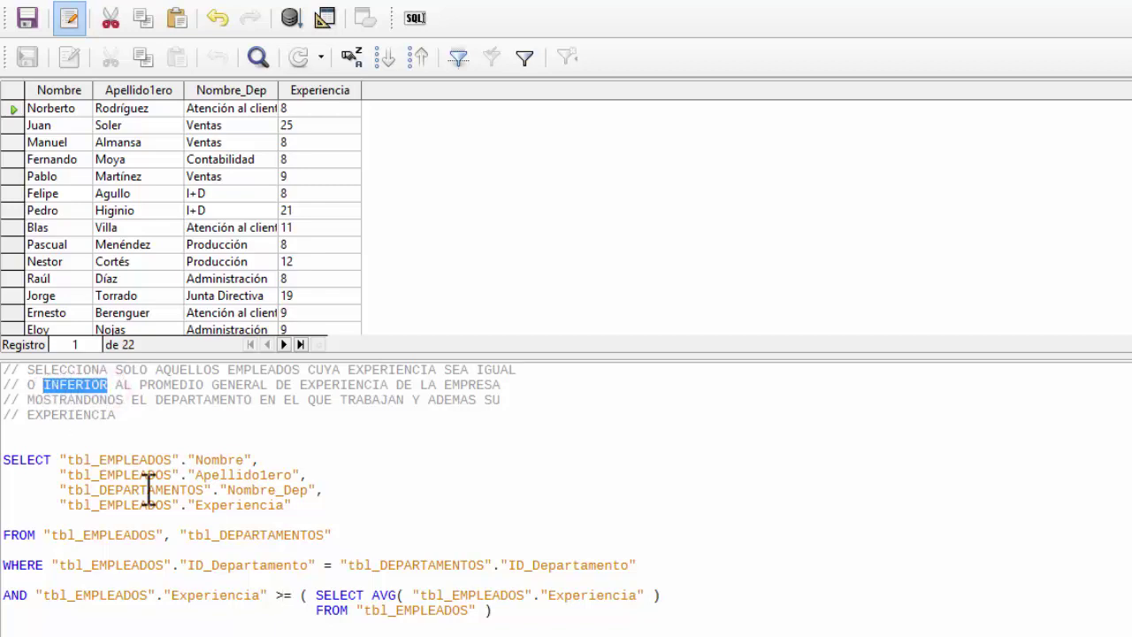
key(Delete)
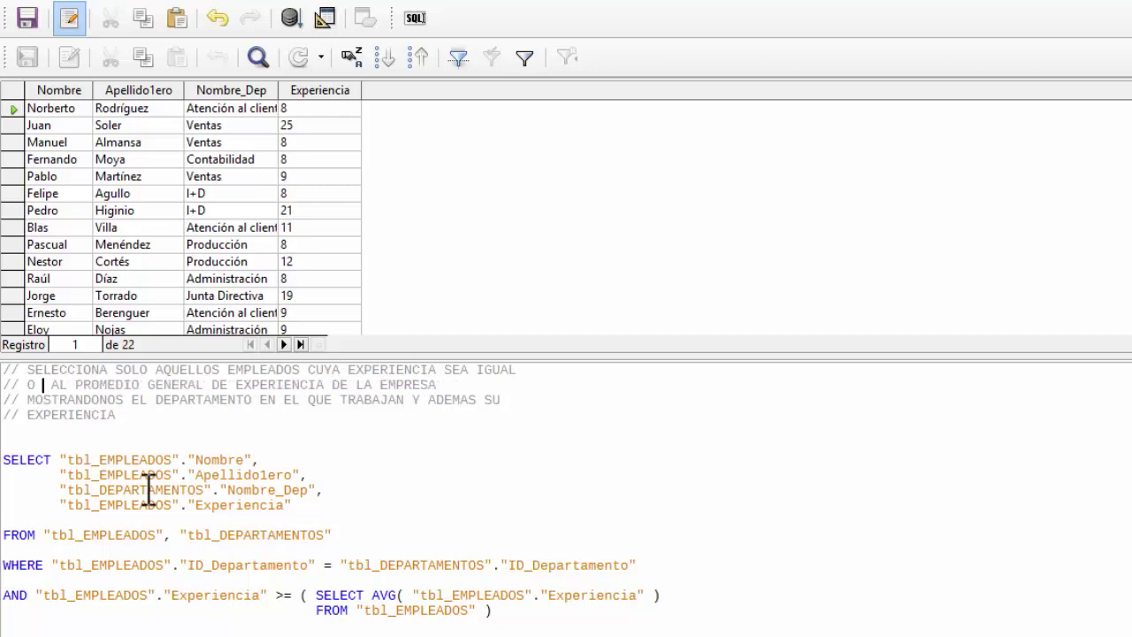
text(SUPERIOR)
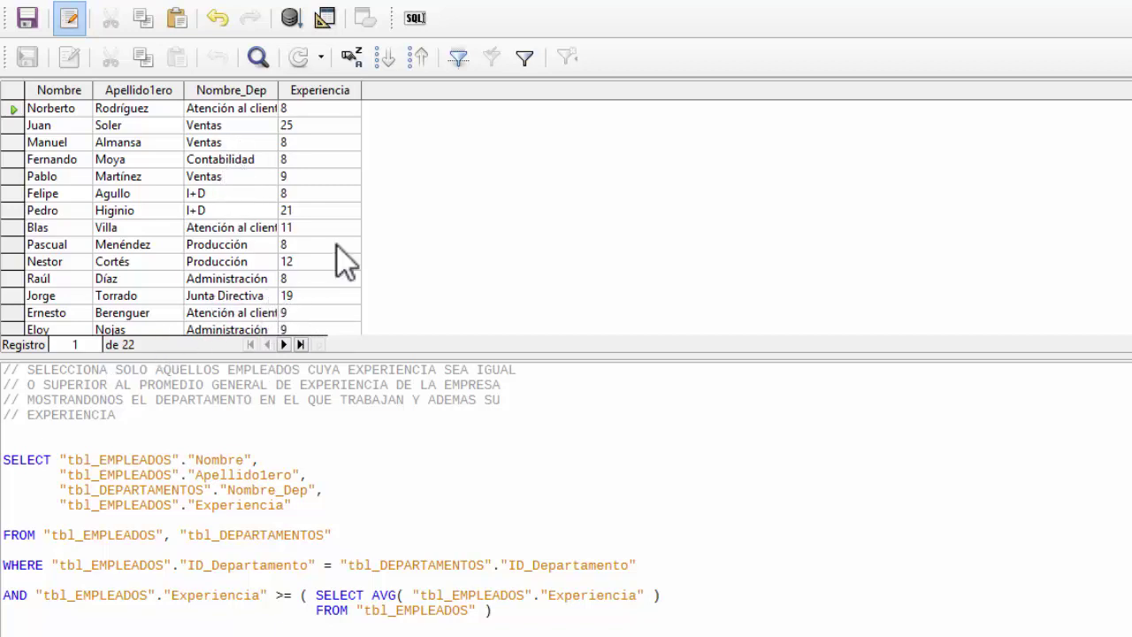
Review the last result rows and their Experiencia values, and fit the Nombre_Dep column width to its contents
scroll(423, 216, down, 3)
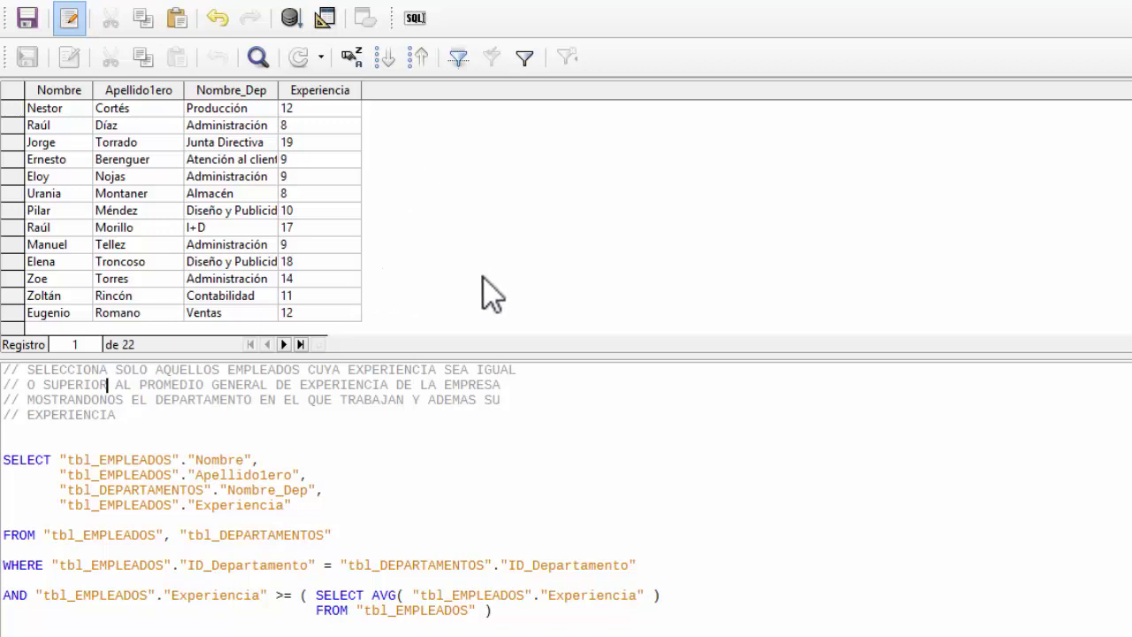
click(283, 108)
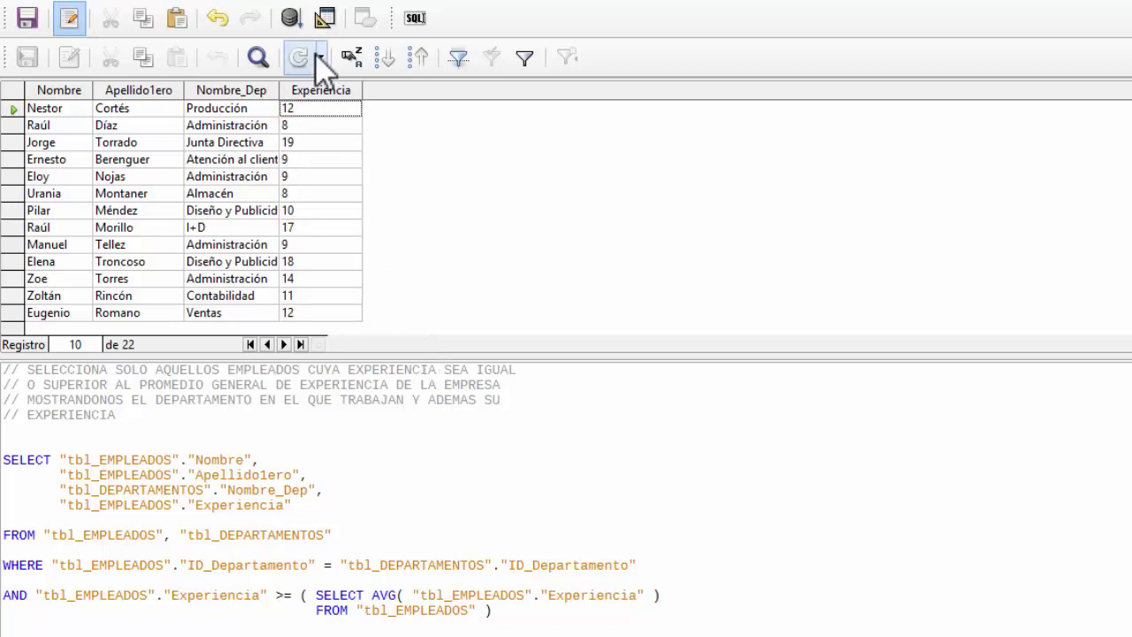
double_click(280, 89)
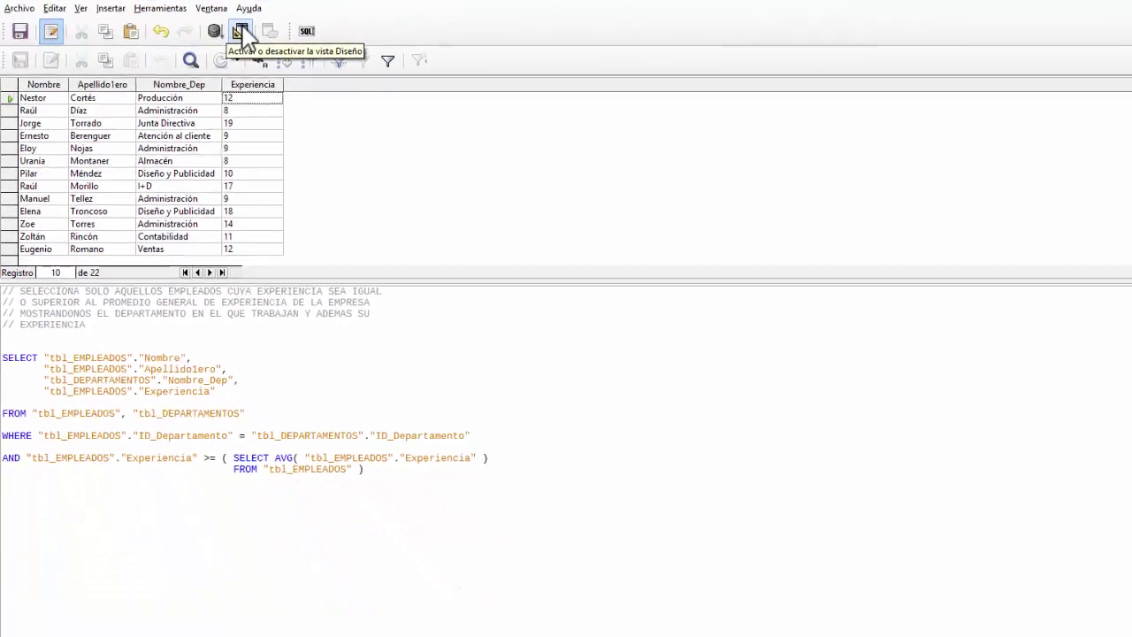
Switch the query to design view, and separate and enlarge the tbl_DEPARTAMENTOS and tbl_EMPLEADOS boxes to show their fields and relation
click(240, 31)
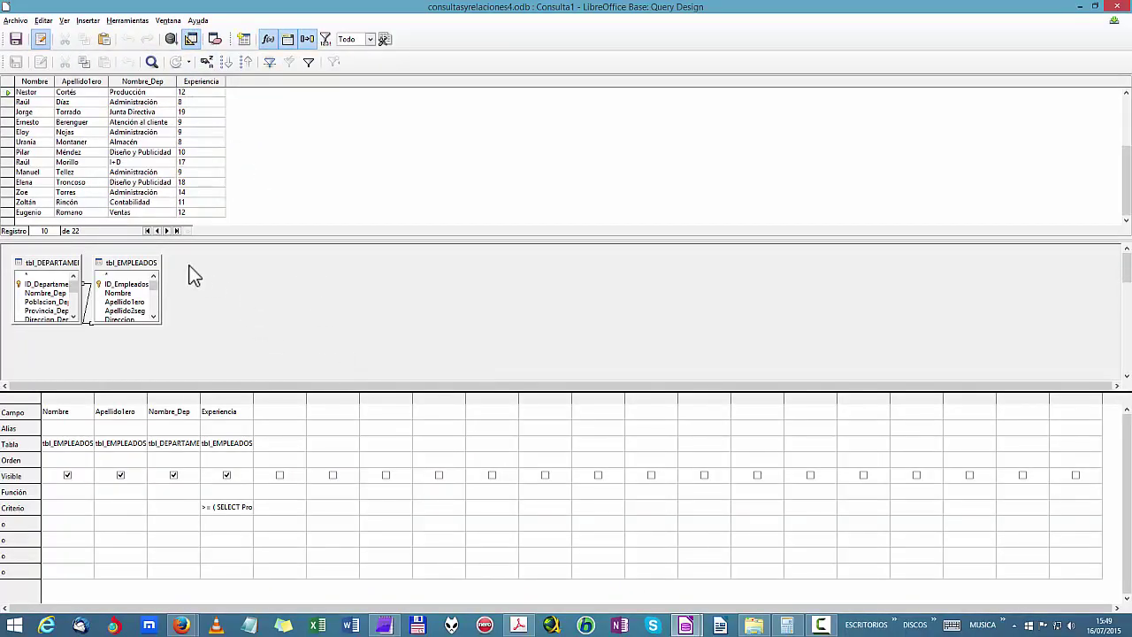
drag(132, 270, 185, 275)
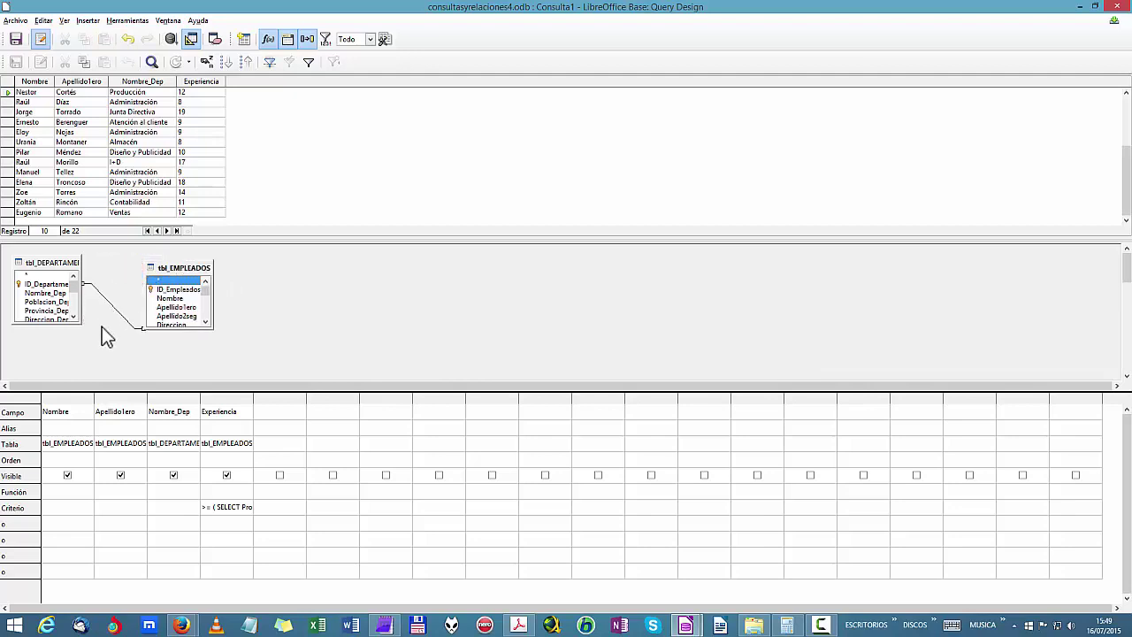
drag(80, 323, 99, 377)
drag(211, 329, 235, 386)
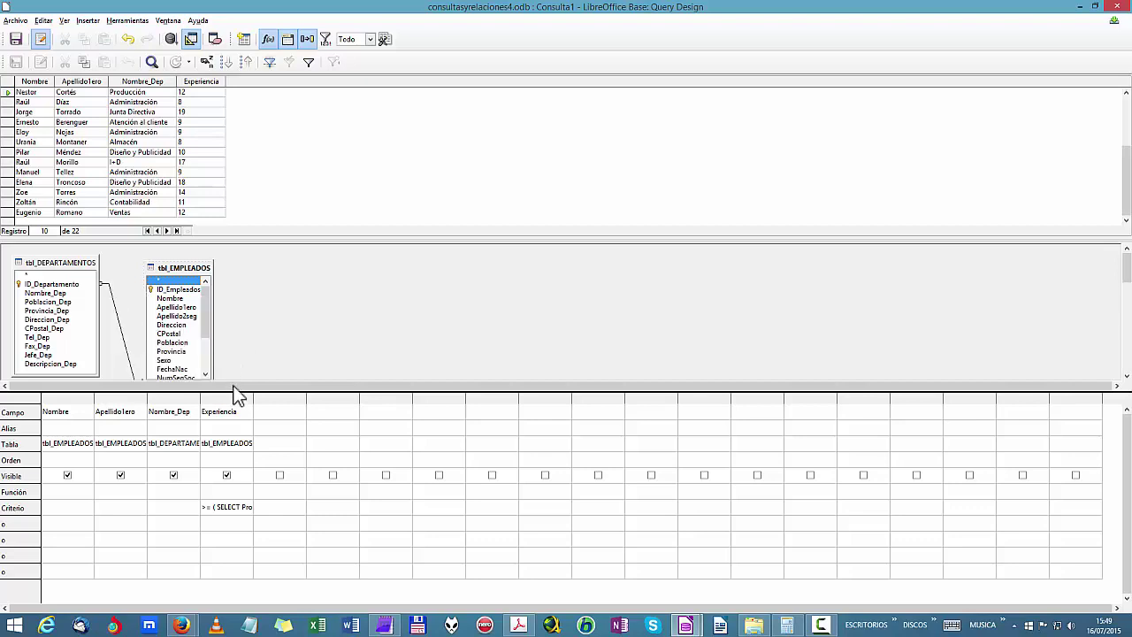
drag(215, 343, 230, 350)
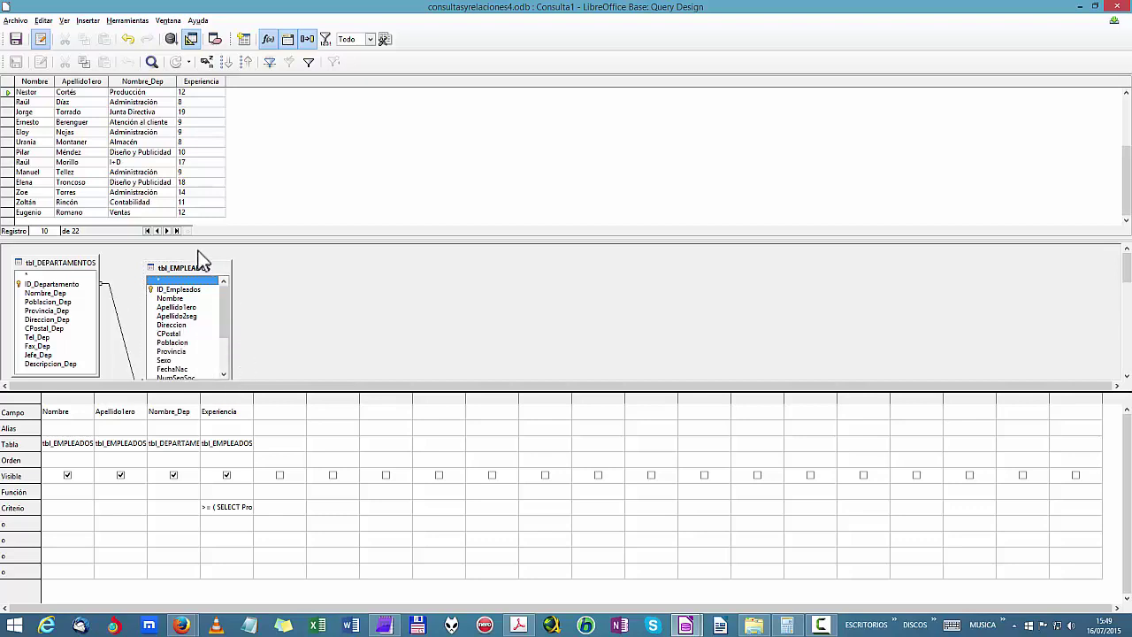
drag(194, 250, 193, 251)
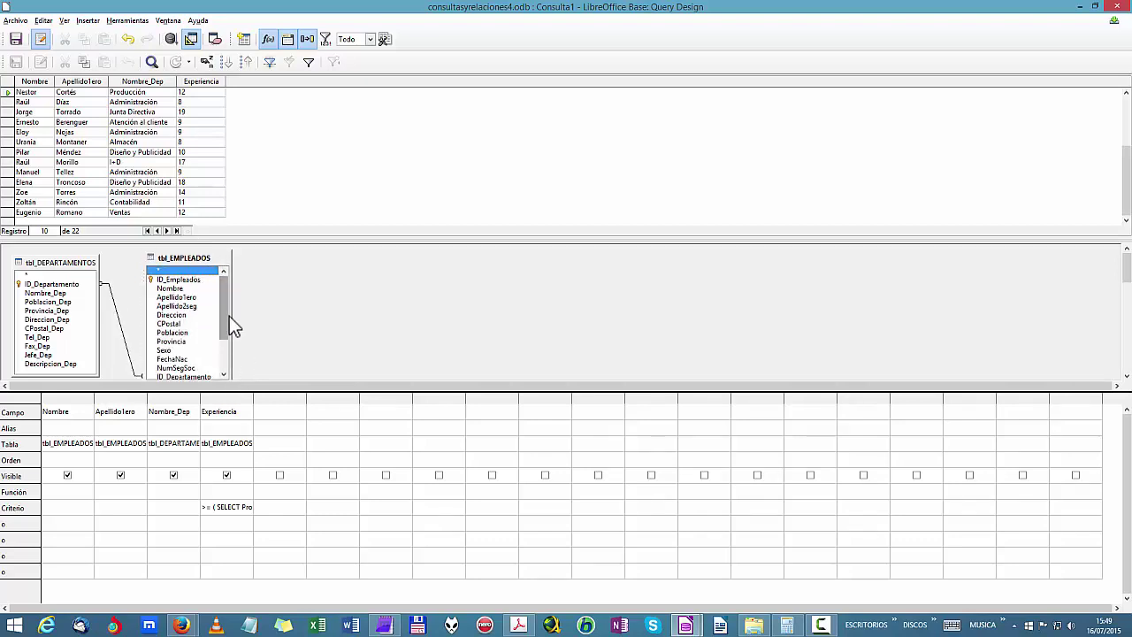
mouse_move(226, 318)
mouse_down()
mouse_move(235, 361)
mouse_move(236, 346)
mouse_up()
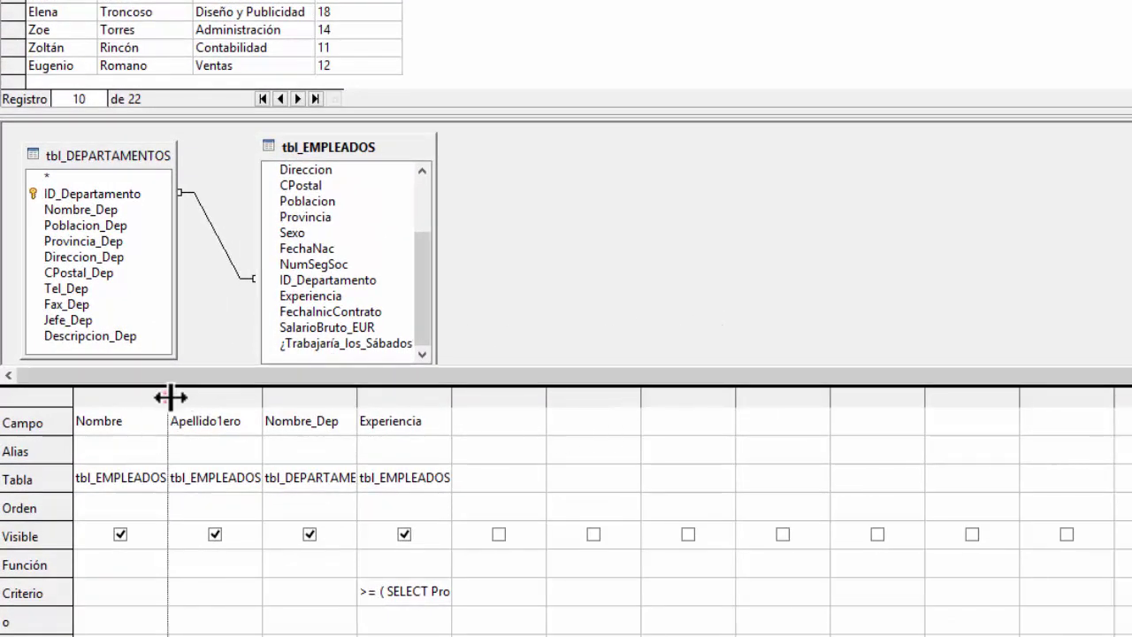
Widen the Nombre, Apellido1ero, Nombre_Dep and Experiencia columns of the design grid to show their full table names and criterion
drag(168, 396, 177, 398)
drag(270, 397, 280, 397)
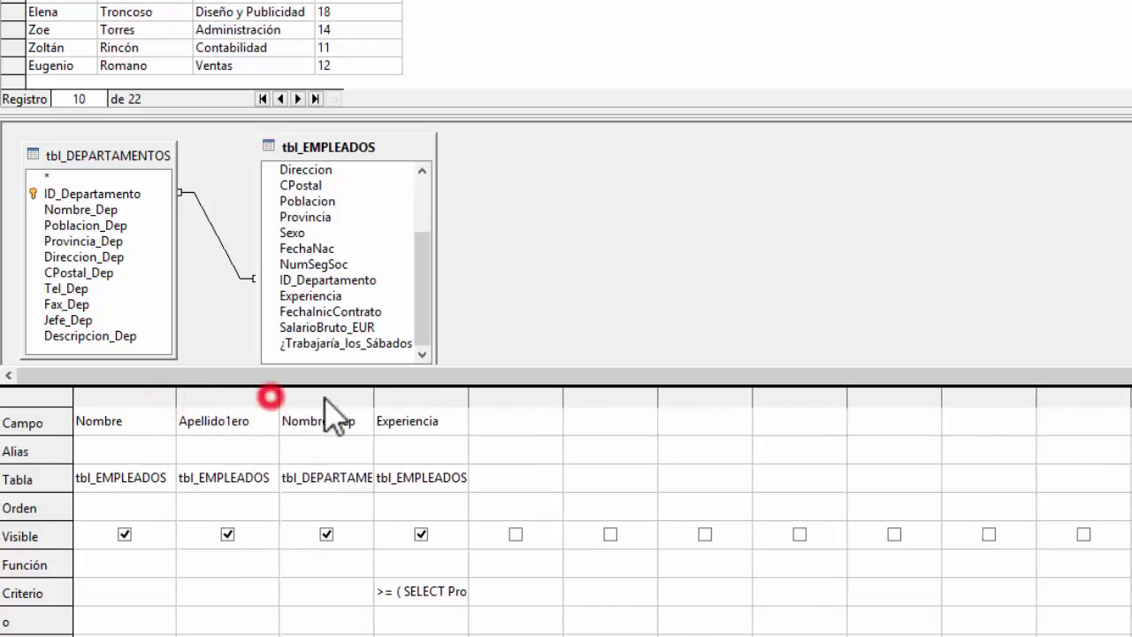
double_click(377, 398)
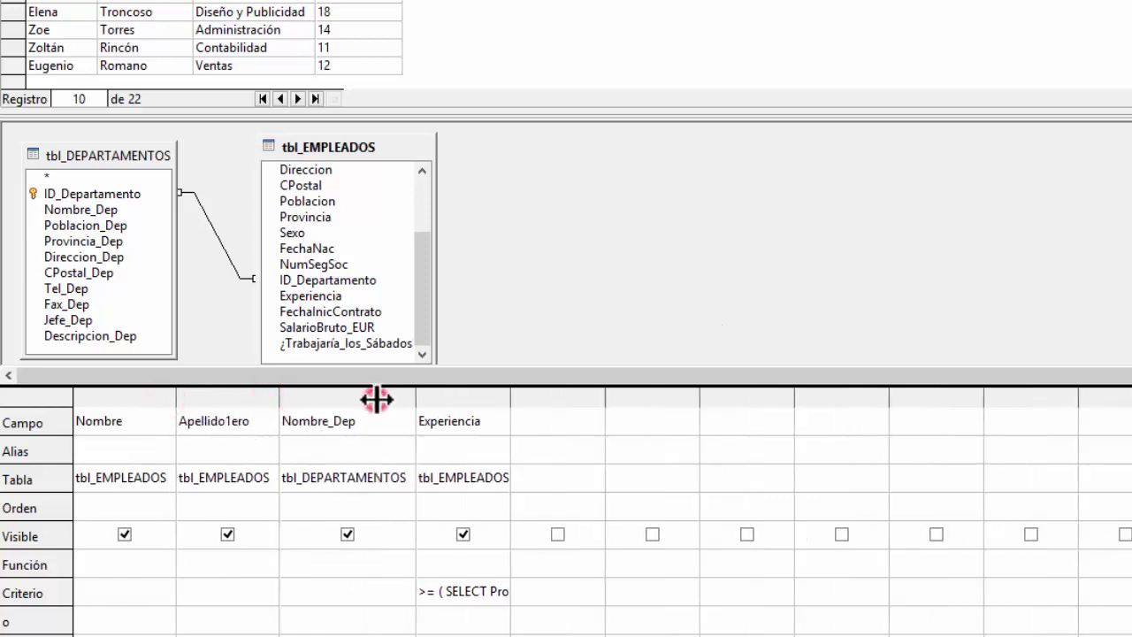
double_click(511, 396)
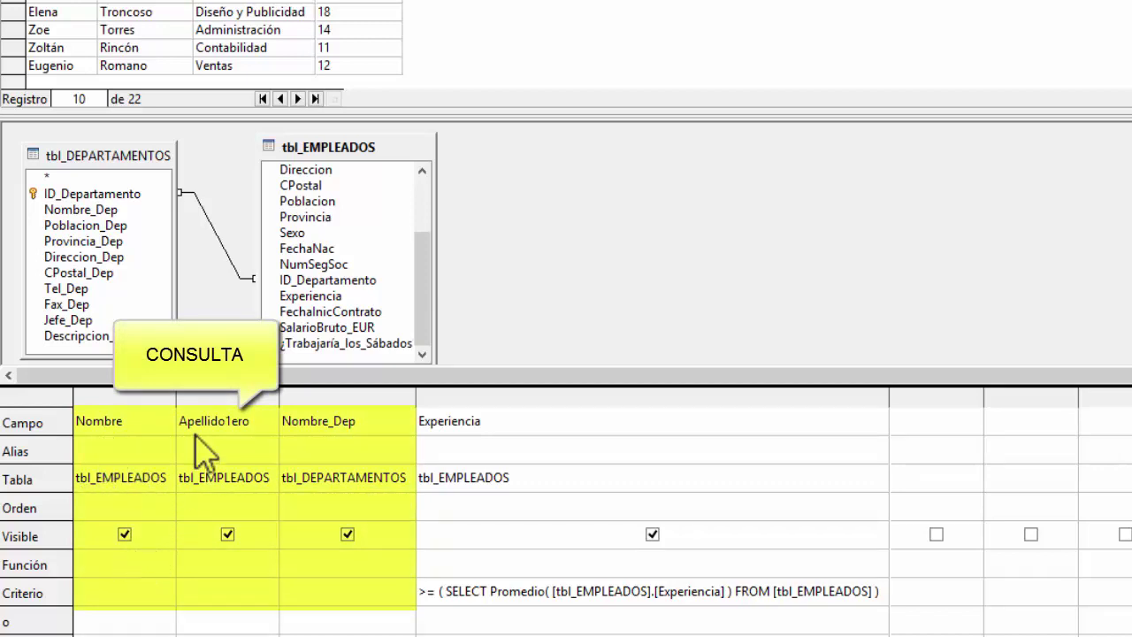
Examine the visible main query columns, both source tables, and the join line linking their ID_Departamento fields
click(228, 530)
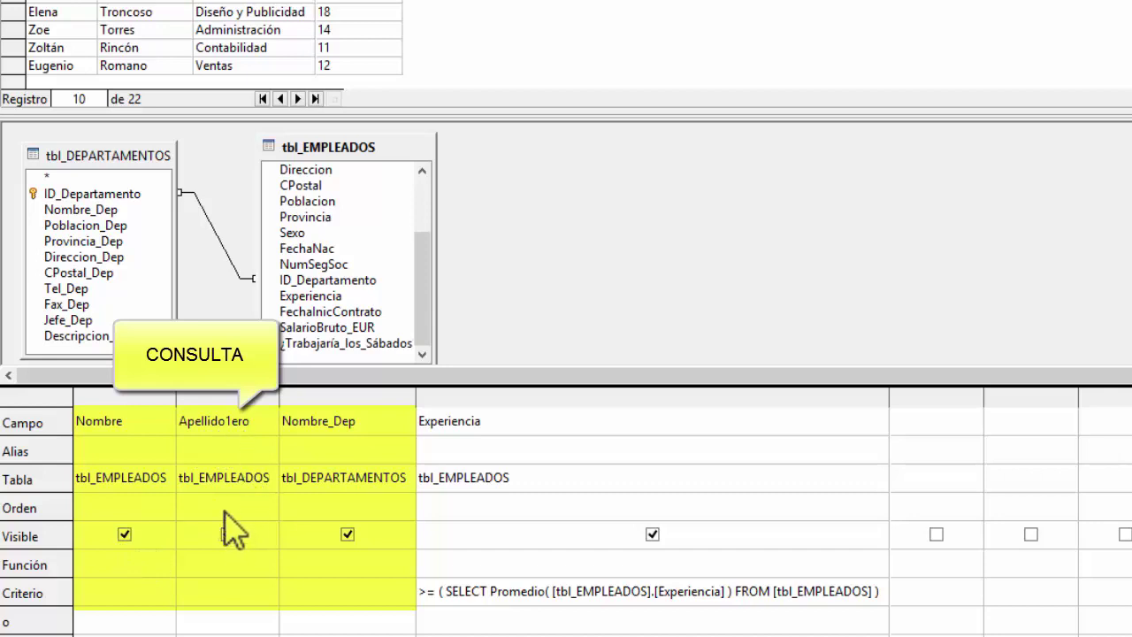
click(227, 531)
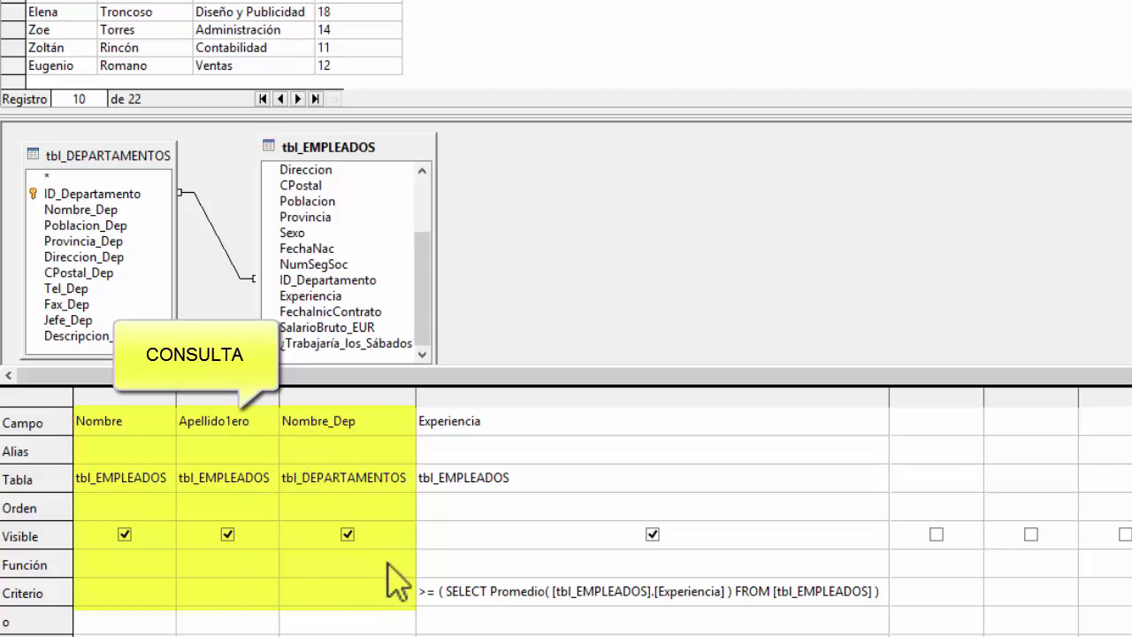
click(345, 532)
click(78, 154)
click(360, 148)
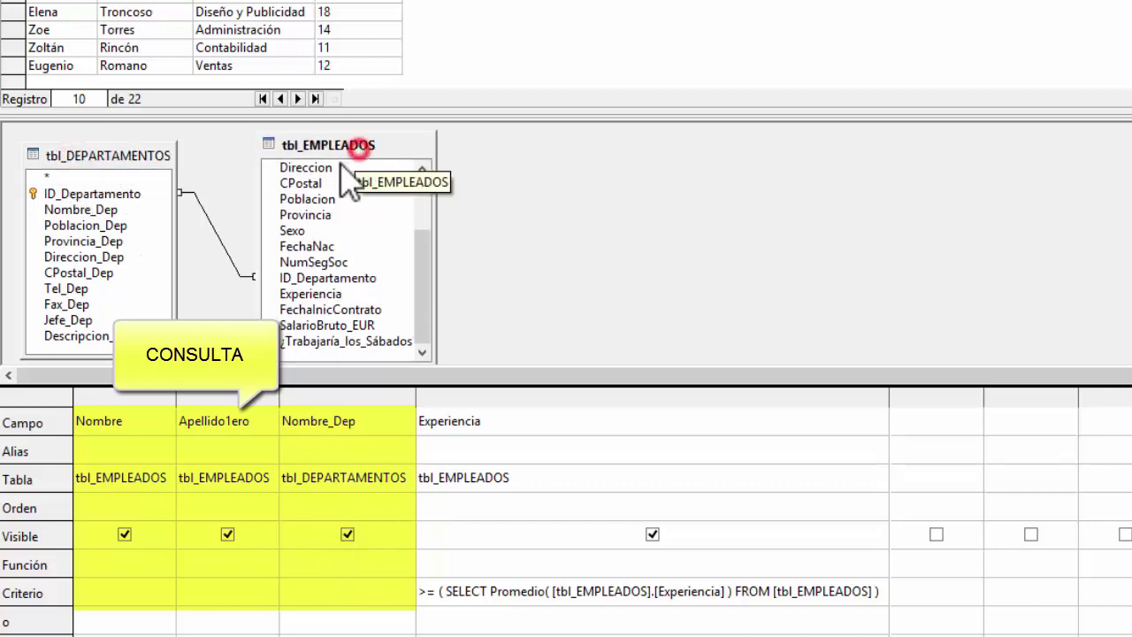
click(218, 233)
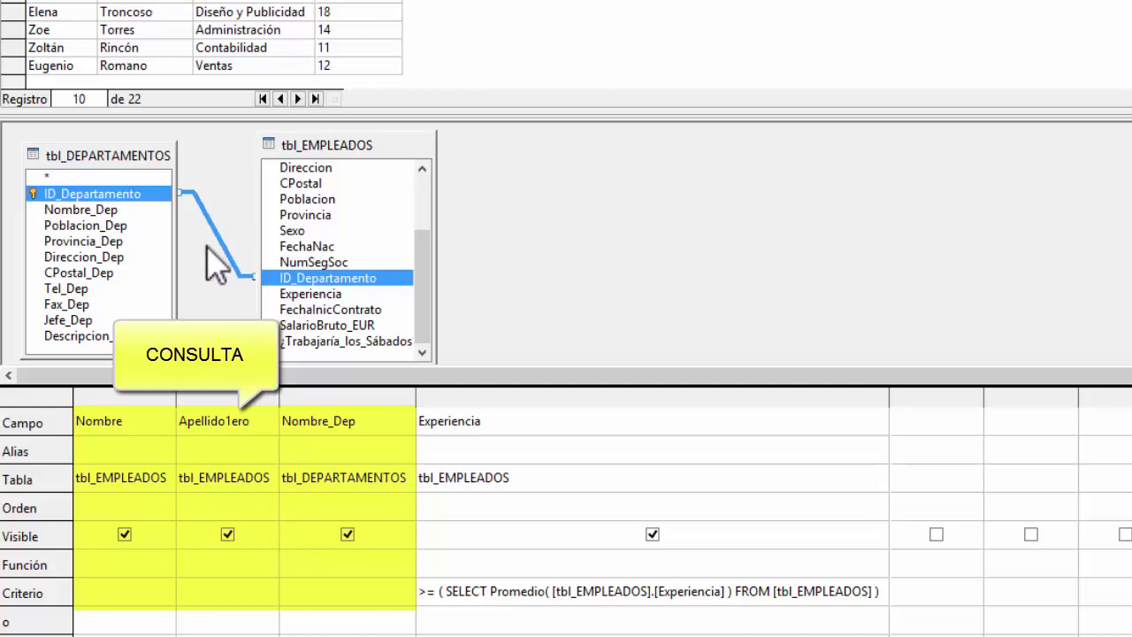
click(610, 223)
click(221, 231)
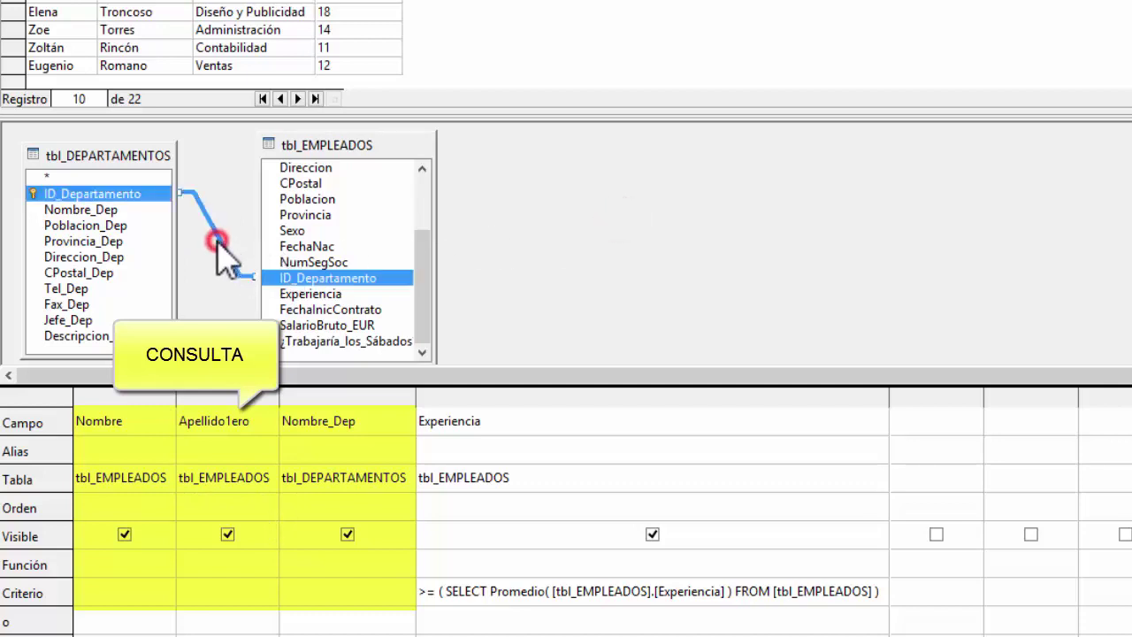
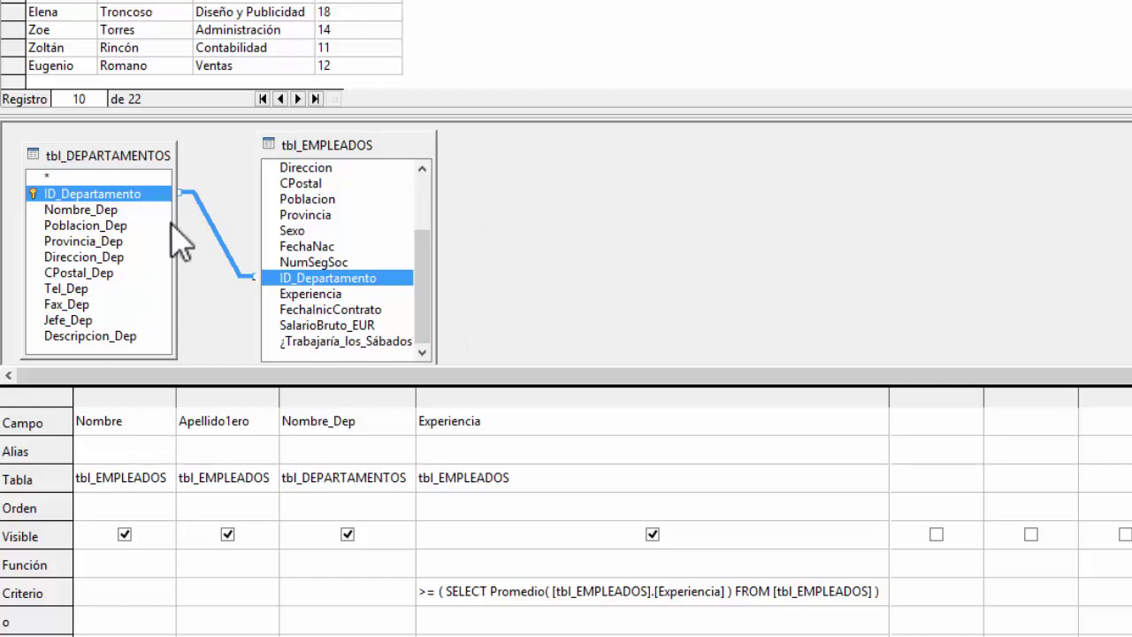
Deselect the join and select the Experiencia field in tbl_EMPLEADOS to relate it to the subquery criterion
click(633, 165)
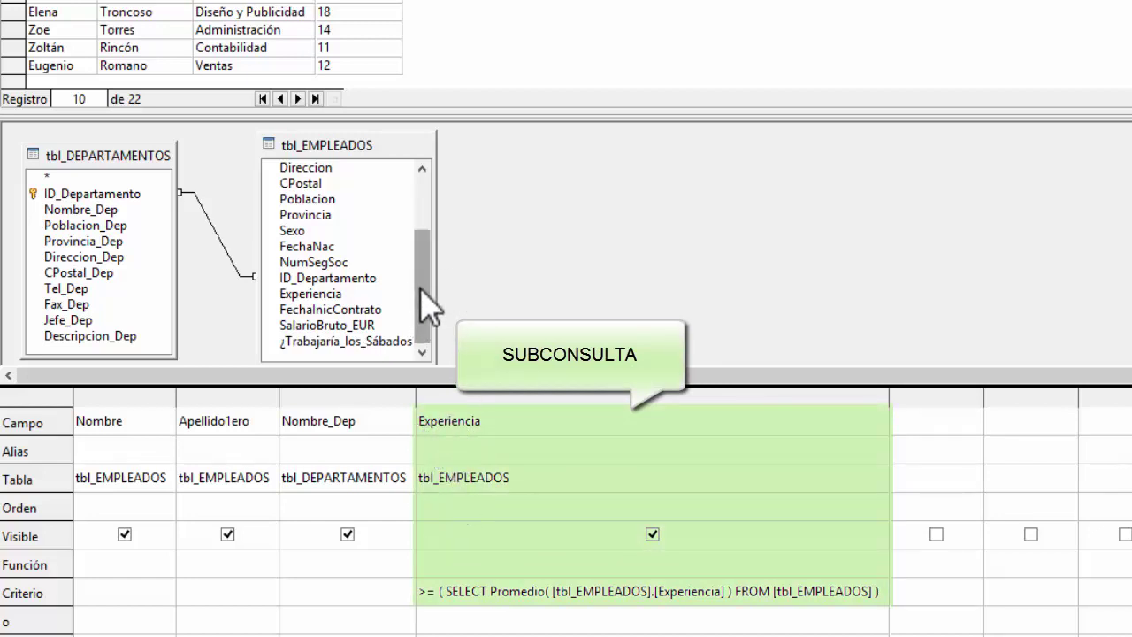
drag(421, 287, 423, 277)
click(349, 308)
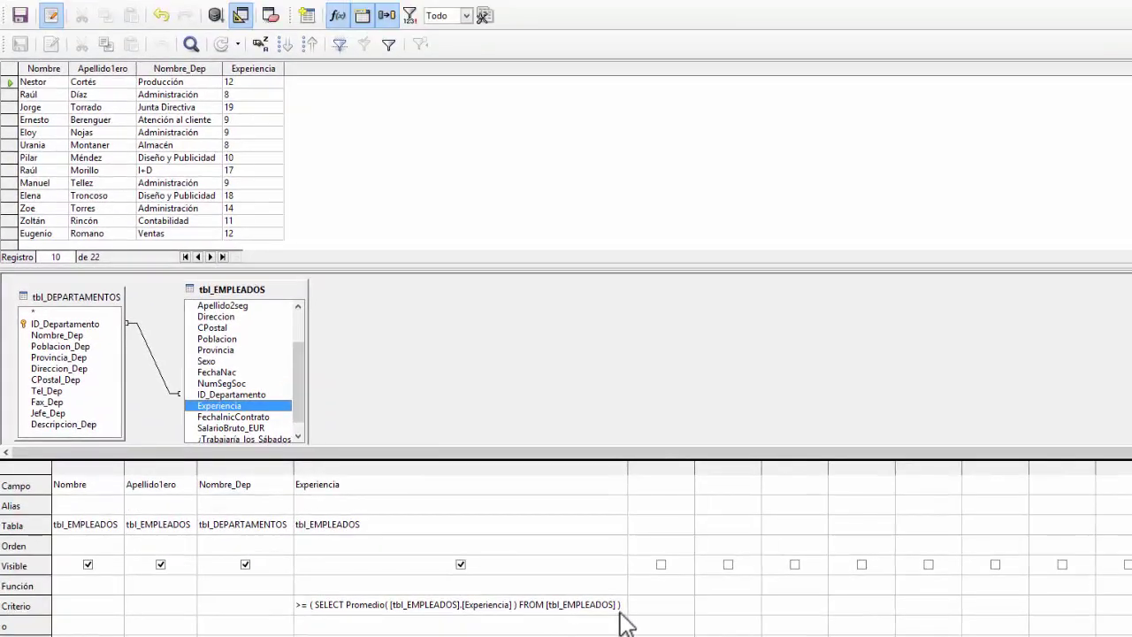
Enter a commented SQL query in a blank query, joining both tables for Nombre_Dep = 'Ventas' and "Experiencia" <= the AVG subquery over tbl_EMPLEADOS
click(230, 14)
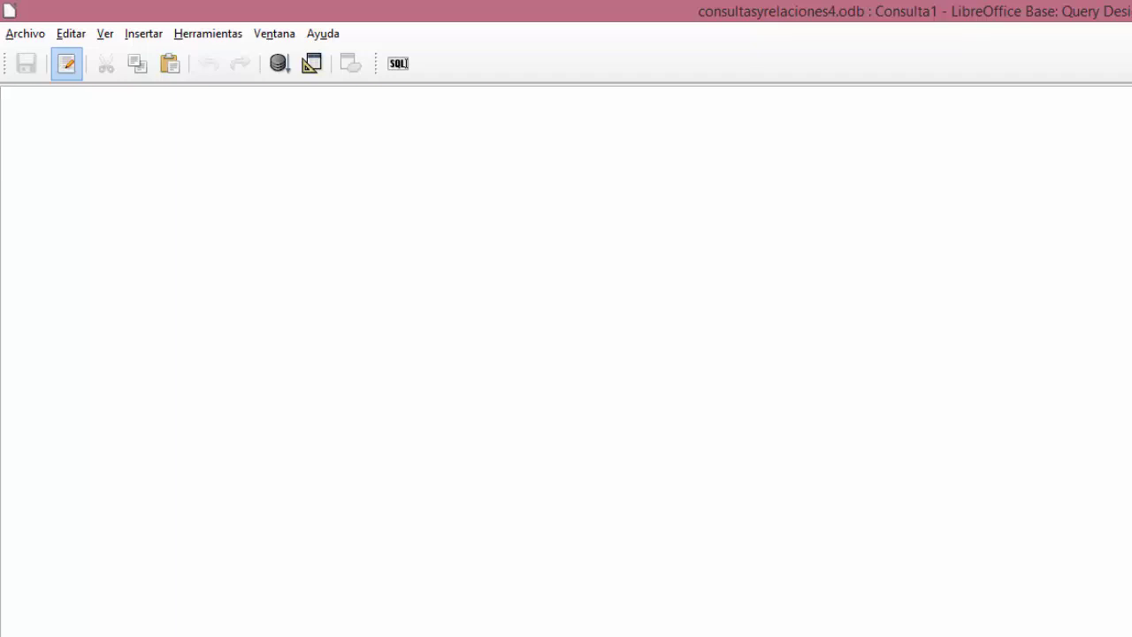
text(// SELECCIONA SOLO AQUELLOS EMPLEADOS CUYA EXPERIENCIA SEA IGUAL // O INFERIOR AL PROMEDIO GENERAL DE EXPERIENCIA DE LA EMPRESA // SELECCIONANDO SOLO AQUELLOS QUE TRABAJEN EN EL DEPARTAMENTO DE // VENTAS, MOSTRANDONOS EL DEPARTAMENTO EN EL QUE TRABAJAN Y // ADEMAS SU EXPERIENCIA   SELECT "tbl_EMPLEADOS"."Nombre",        "tbl_EMPLEADOS"."Apellido1ero",        "tbl_DEPARTAMENTOS"."Nombre_Dep",        "tbl_EMPLEADOS"."Experiencia"  FROM "tbl_EMPLEADOS", "tbl_DEPARTAMENTOS"  WHERE "tbl_EMPLEADOS"."ID_Departamento" = "tbl_DEPARTAMENTOS"."ID_Departamento"  AND ("tbl_DEPARTAMENTOS"."Nombre_Dep" = 'Ventas'       AND "tbl_EMPLEADOS"."Experiencia" <= ( SELECT AVG( "tbl_EMPLEADOS"."Experiencia" )                                            FROM "tbl_EMPLEADOS" )))
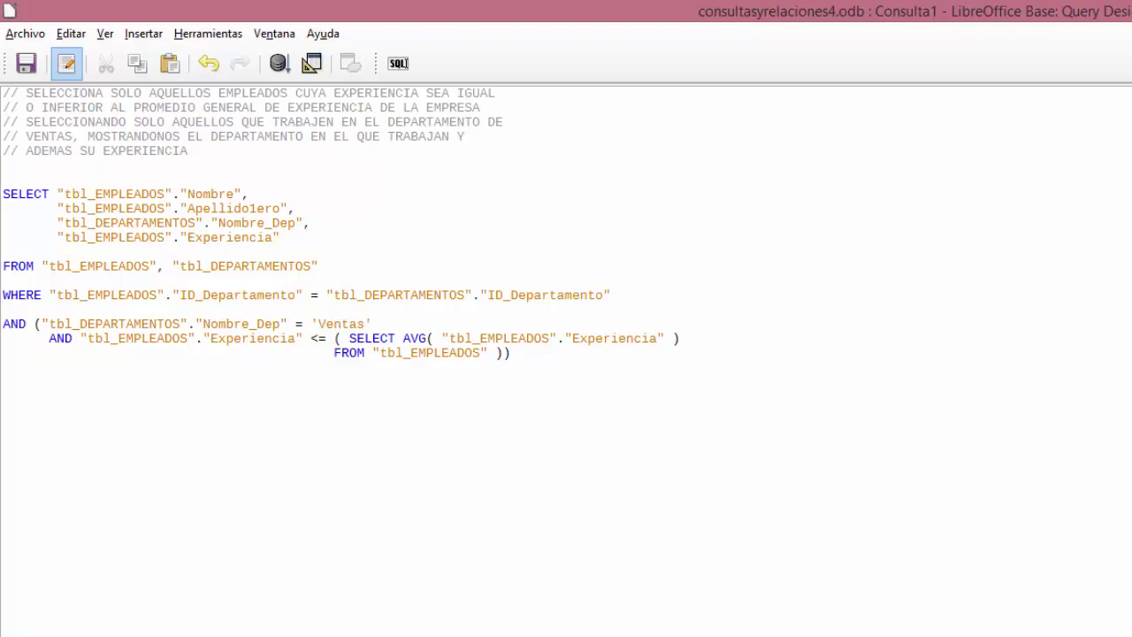
Run the commented query that filters Ventas employees by average experience
click(22, 105)
click(4, 92)
click(279, 65)
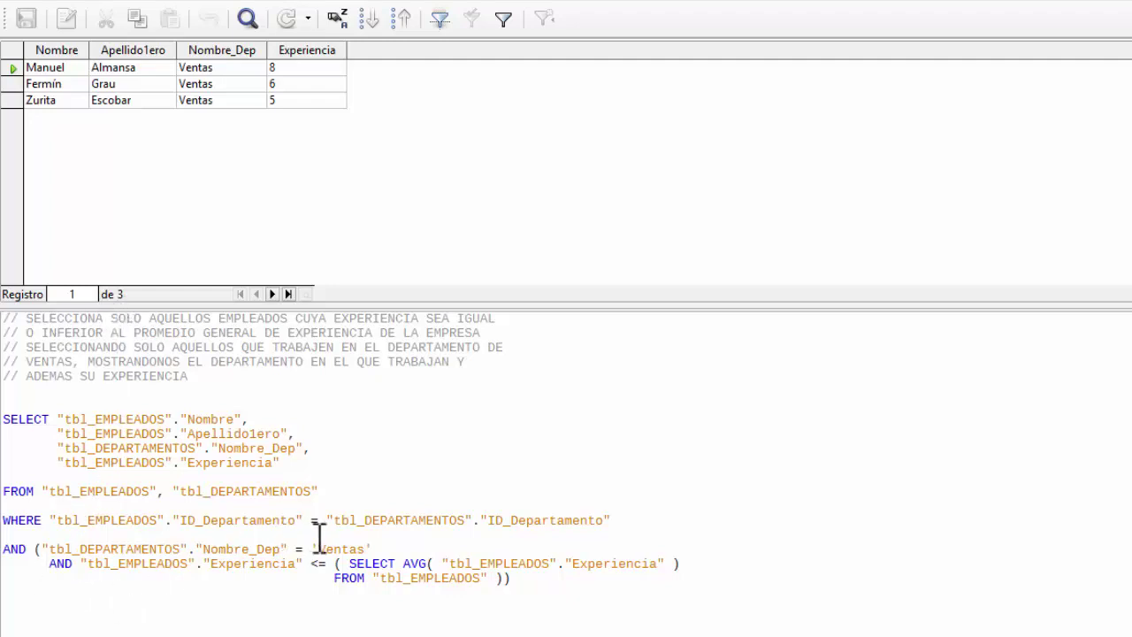
Insert a blank line after the 'Ventas' condition and another before the subquery's FROM clause
click(425, 548)
key(Return)
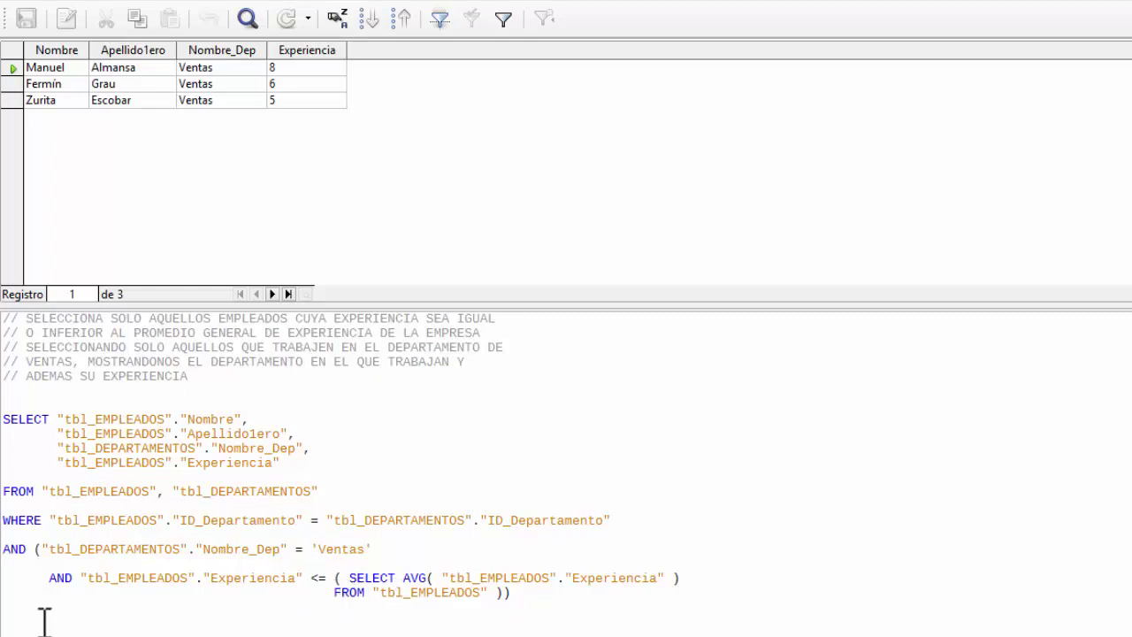
click(14, 600)
key(Return)
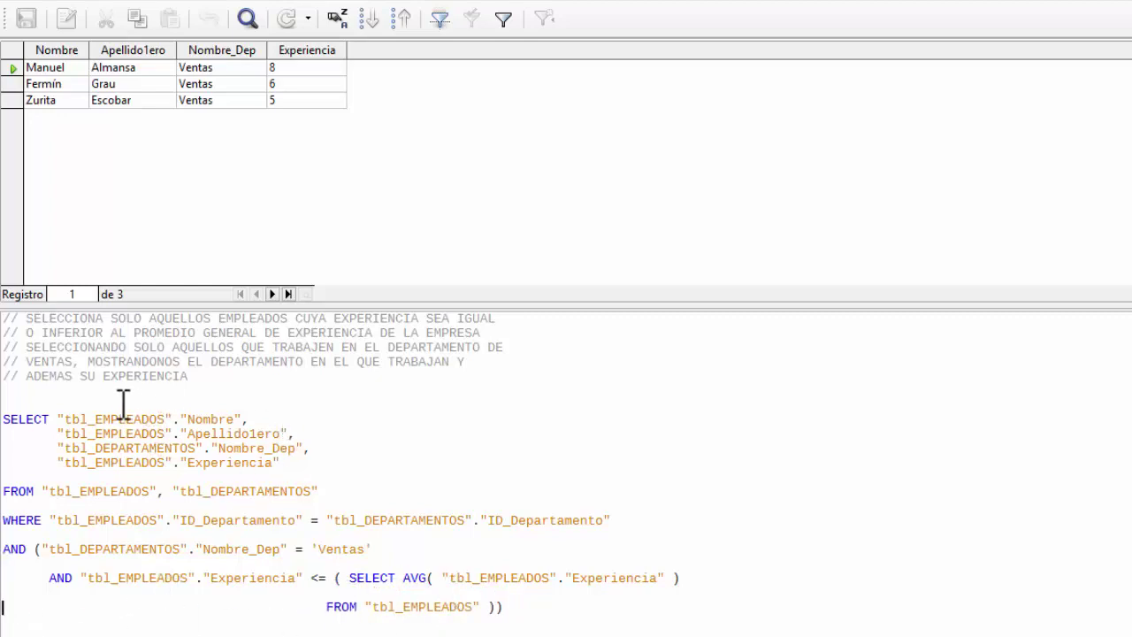
Examine the SELECT list's Nombre, Apellido1ero, Nombre_Dep and Experiencia fields and the table each one comes from
click(61, 417)
drag(62, 417, 329, 470)
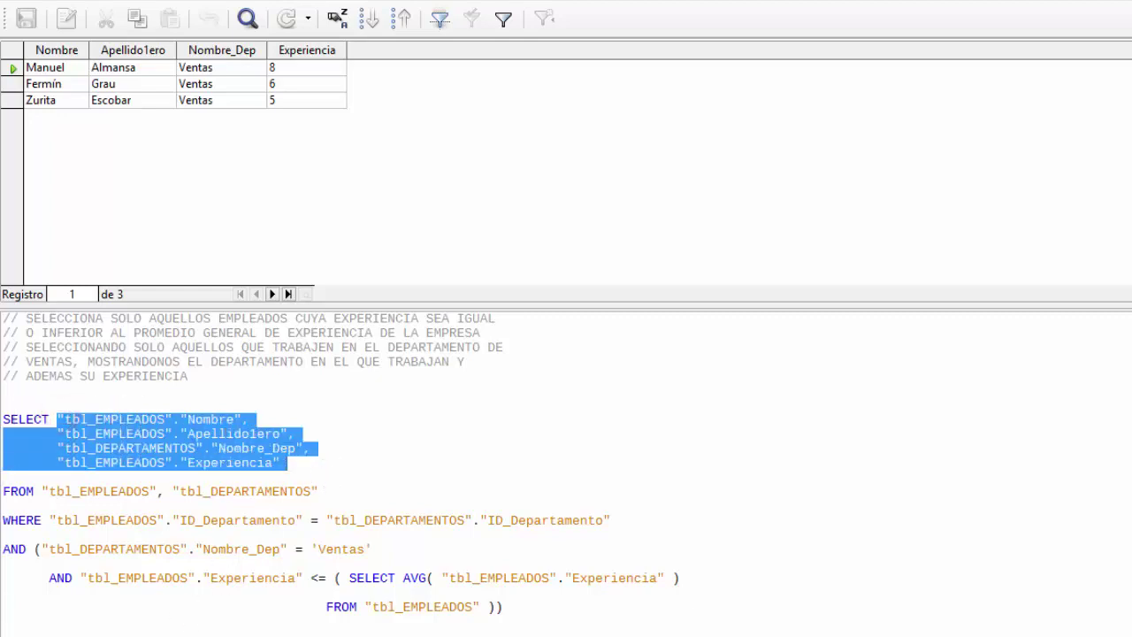
click(113, 419)
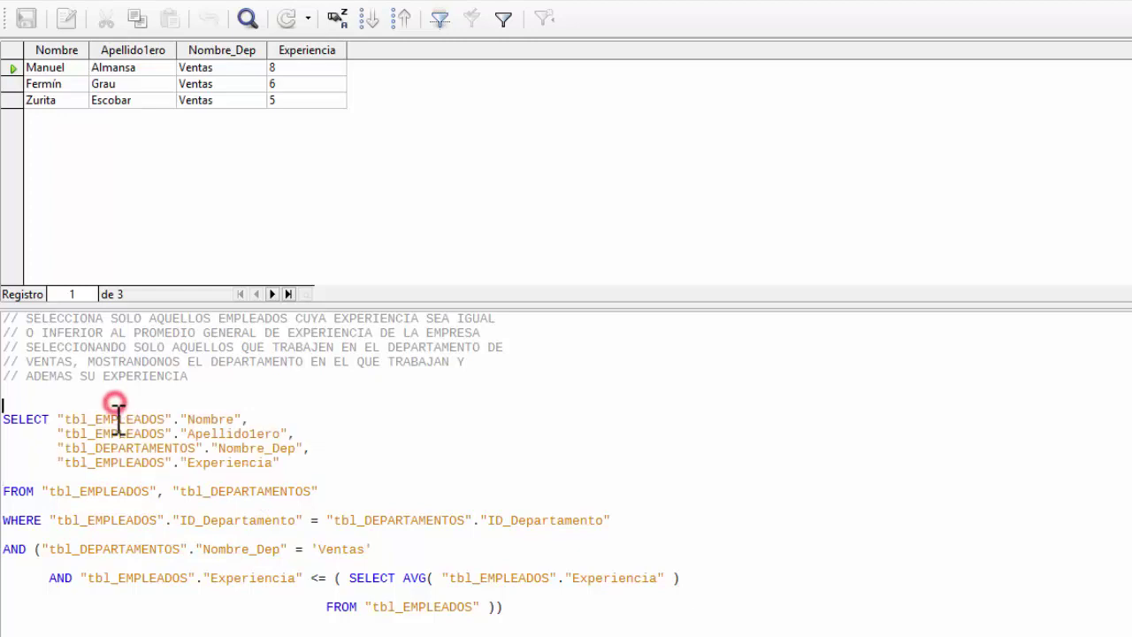
click(231, 423)
click(96, 432)
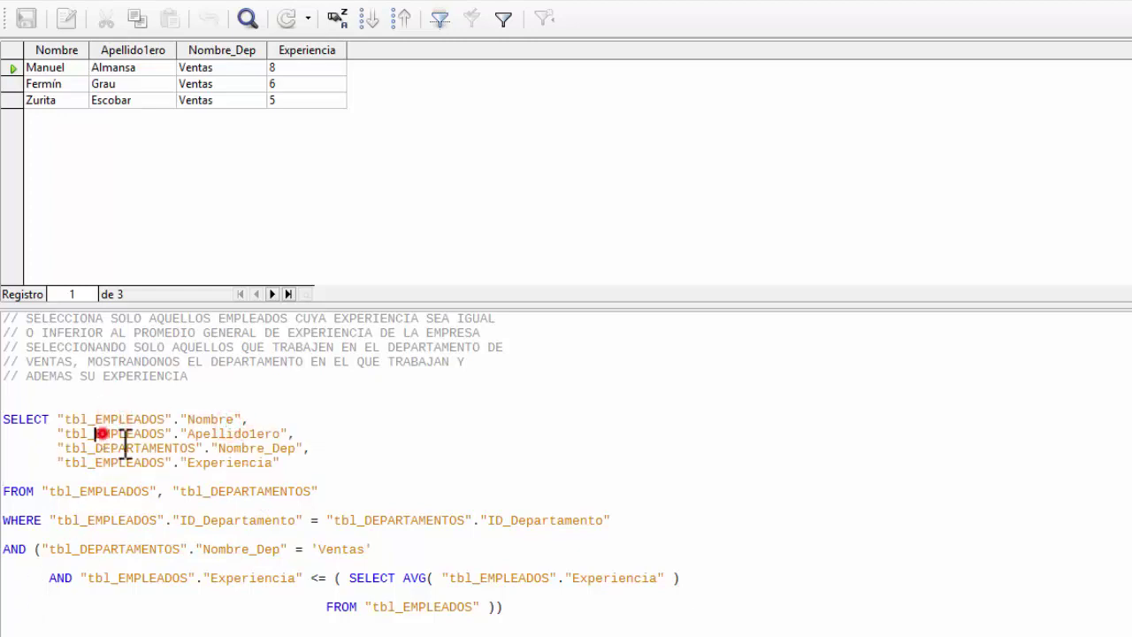
click(252, 434)
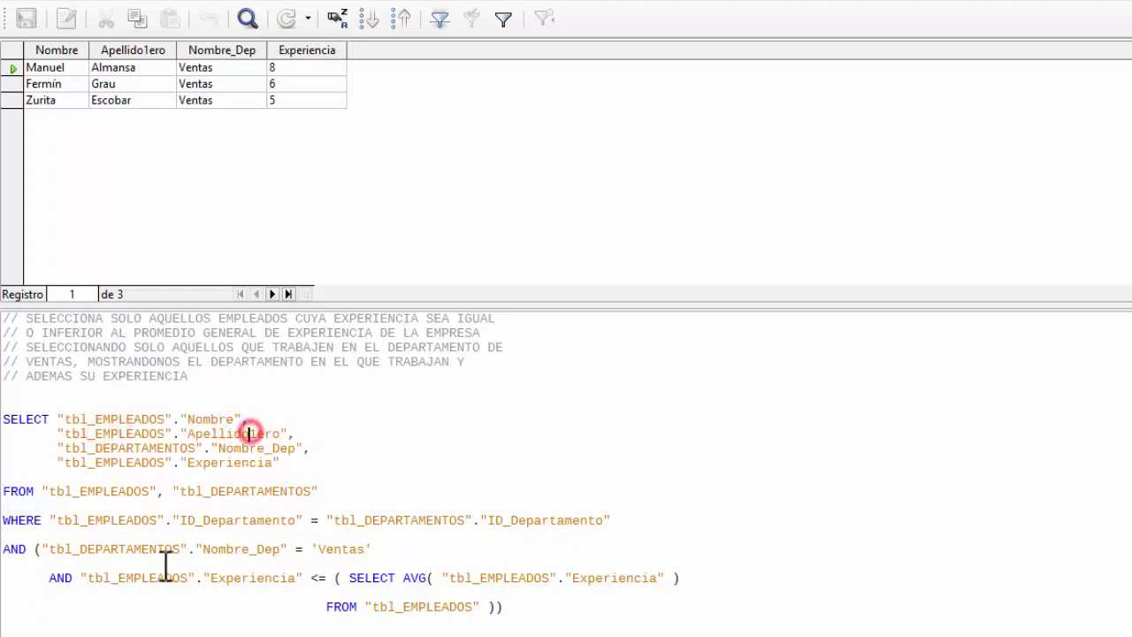
click(105, 449)
click(269, 448)
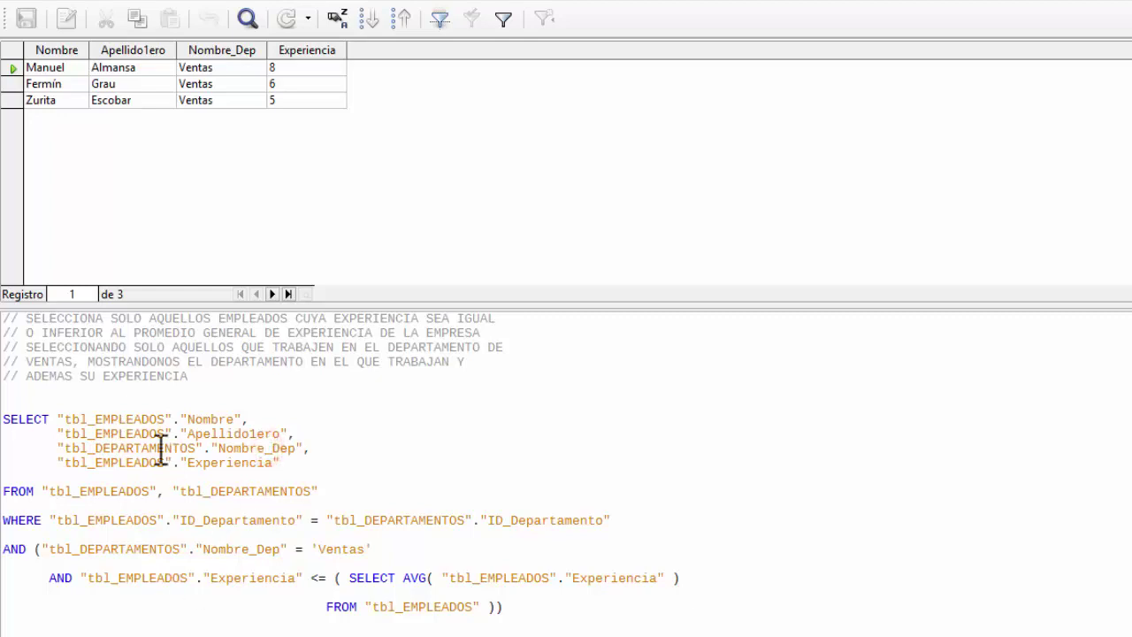
click(116, 463)
click(246, 465)
Examine the two tables in the main FROM clause and the WHERE condition joining them on ID_Departamento
click(66, 493)
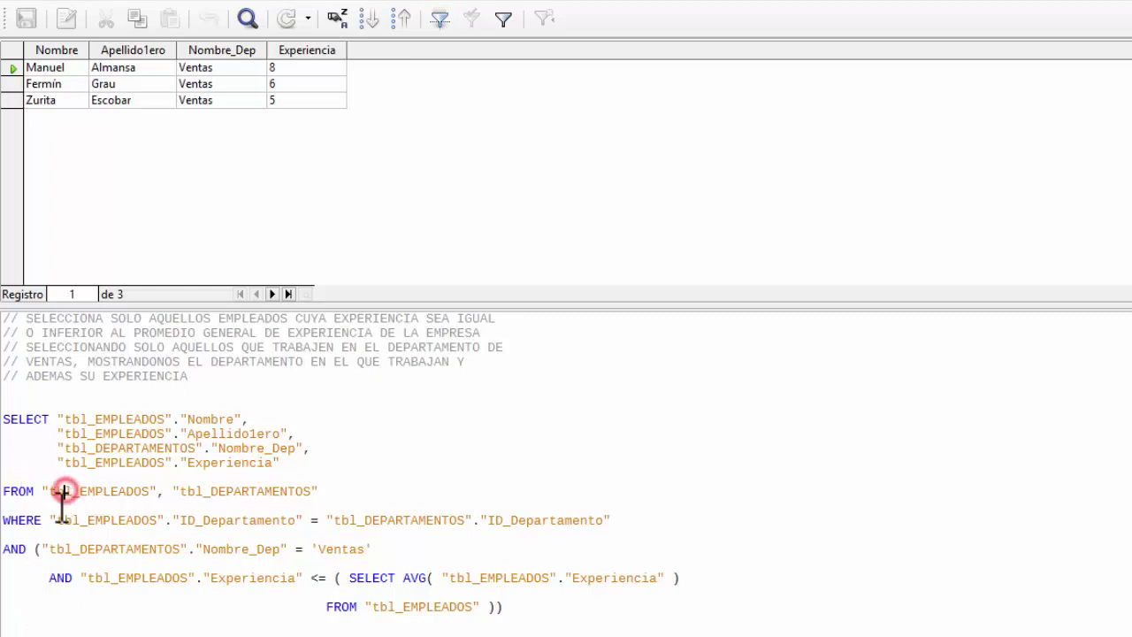
click(265, 492)
click(79, 520)
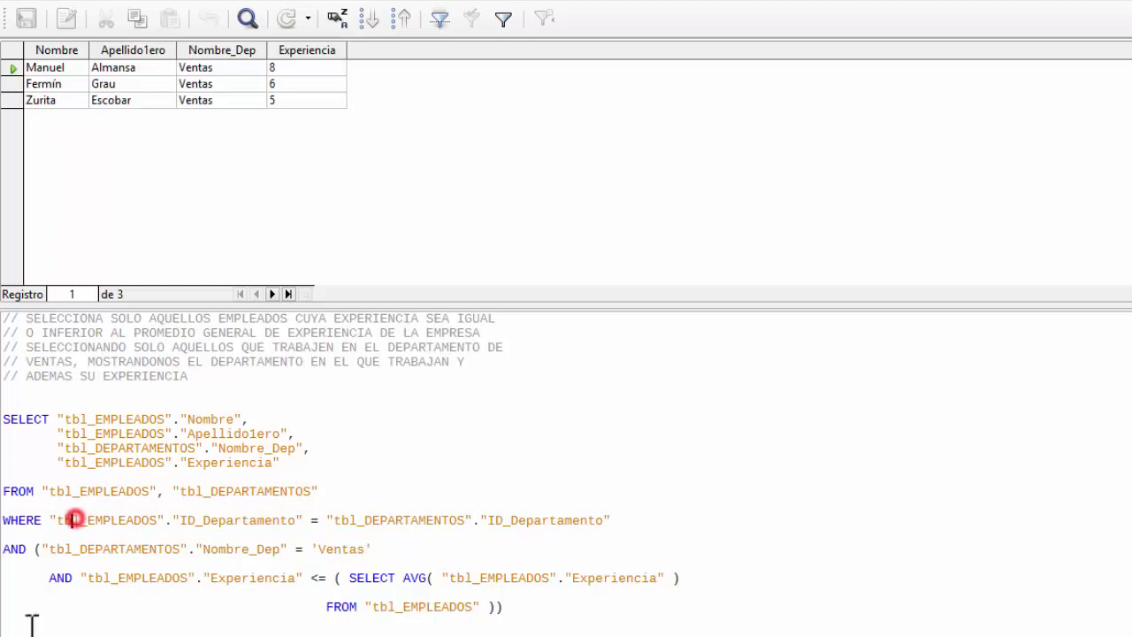
click(436, 520)
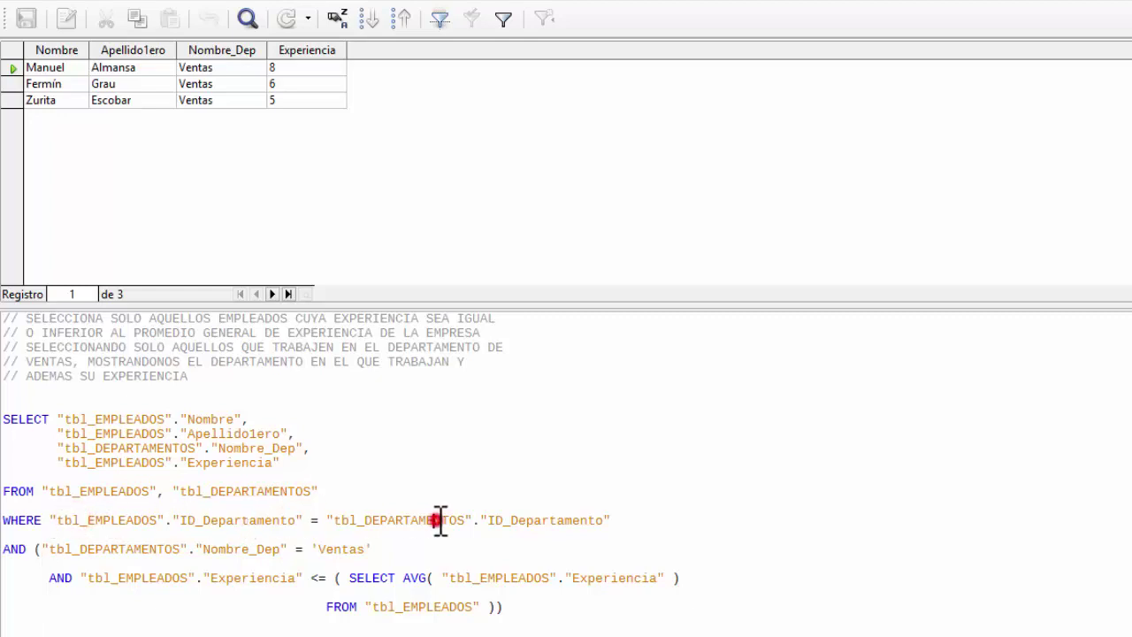
click(546, 520)
click(188, 520)
click(94, 522)
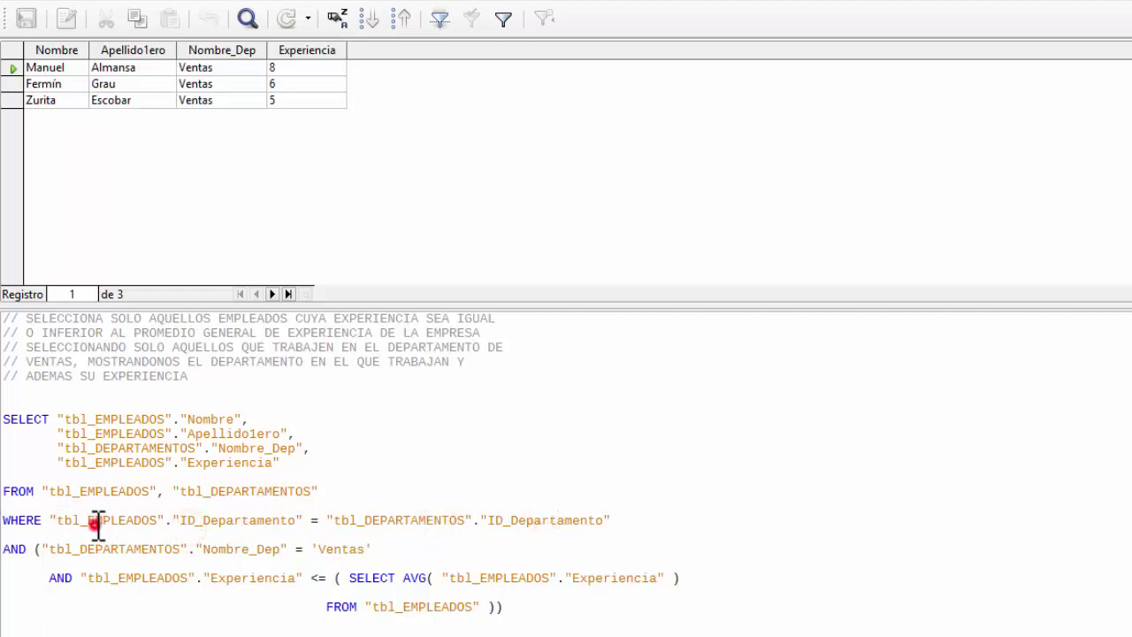
click(416, 520)
click(218, 520)
click(523, 521)
click(30, 517)
click(35, 419)
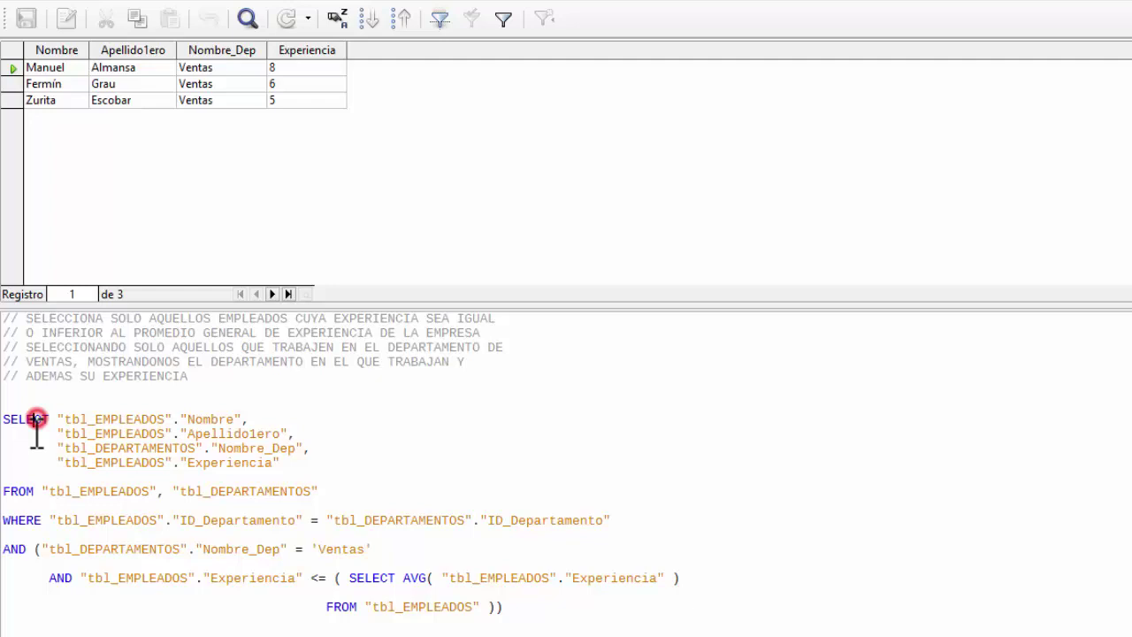
click(18, 520)
Add a space inside each outer parenthesis of the AND condition, and highlight the whole parenthesised block
click(42, 549)
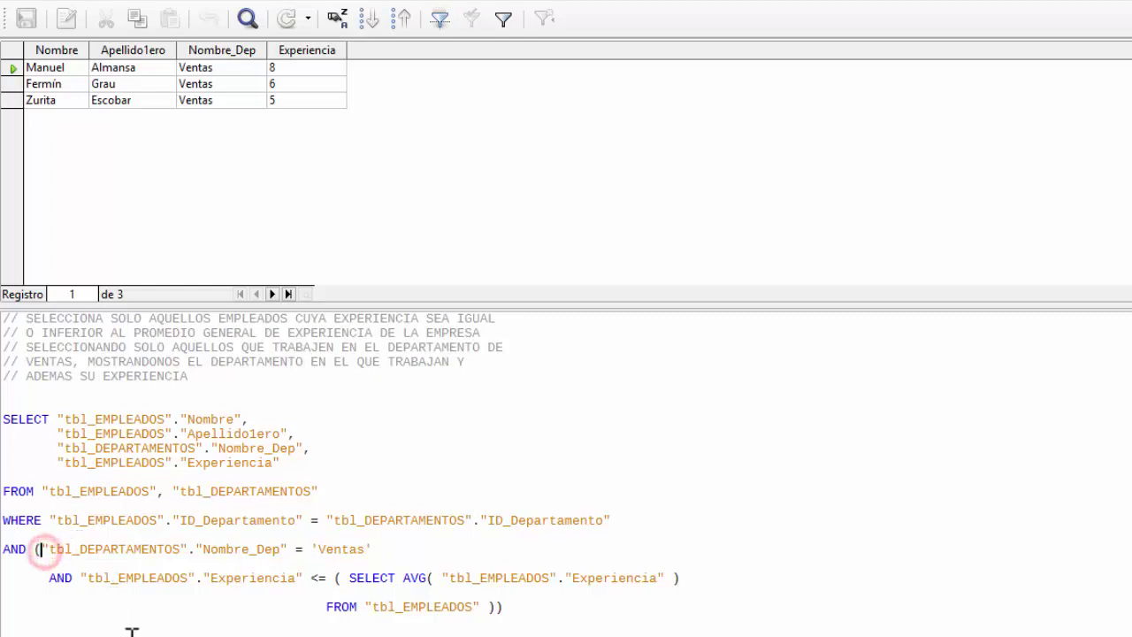
click(497, 606)
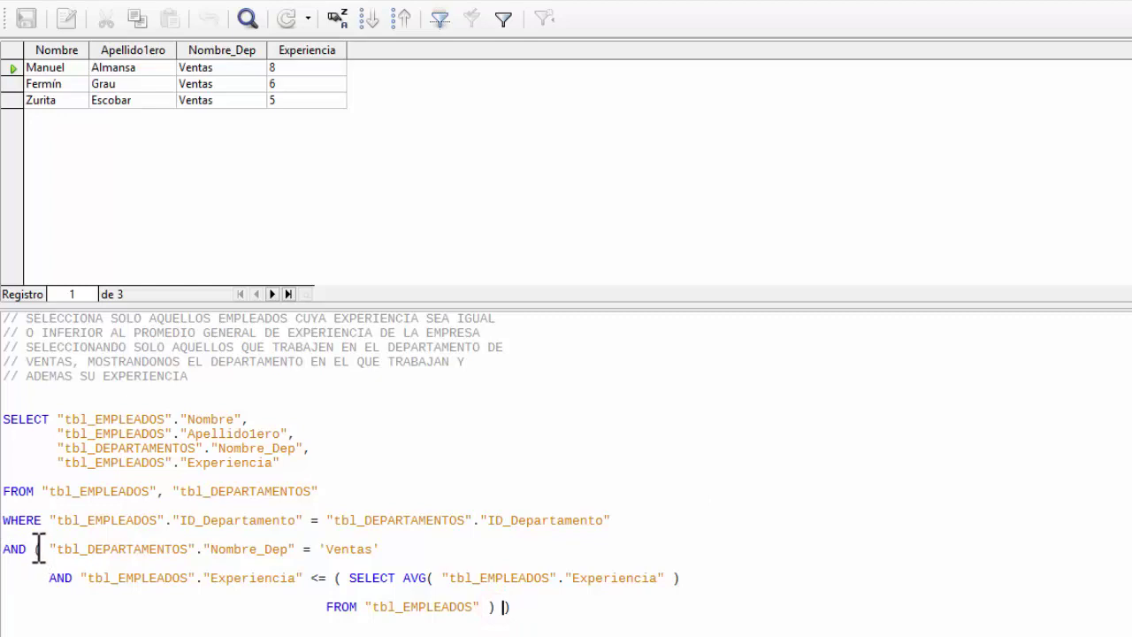
drag(34, 549, 49, 549)
drag(495, 607, 511, 607)
double_click(37, 549)
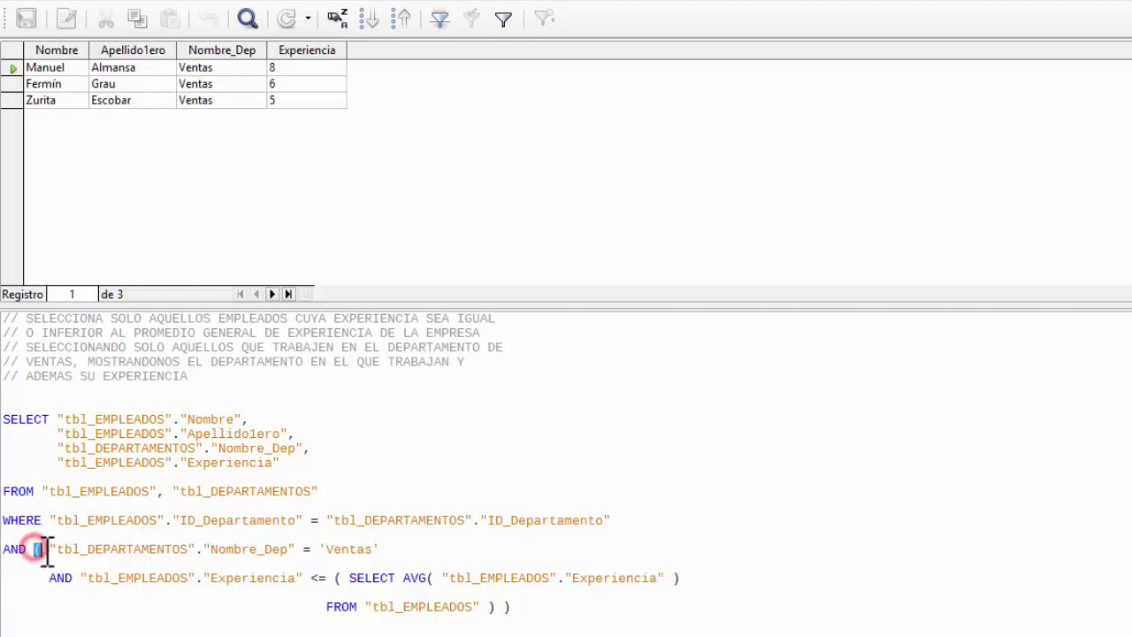
double_click(507, 607)
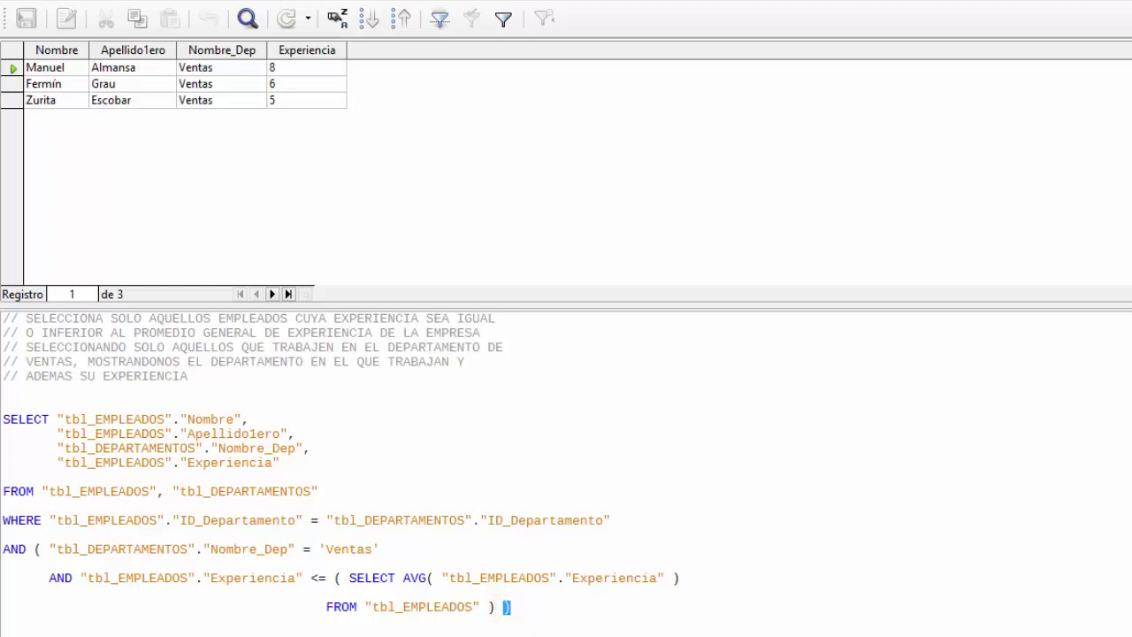
double_click(37, 548)
drag(37, 548, 517, 612)
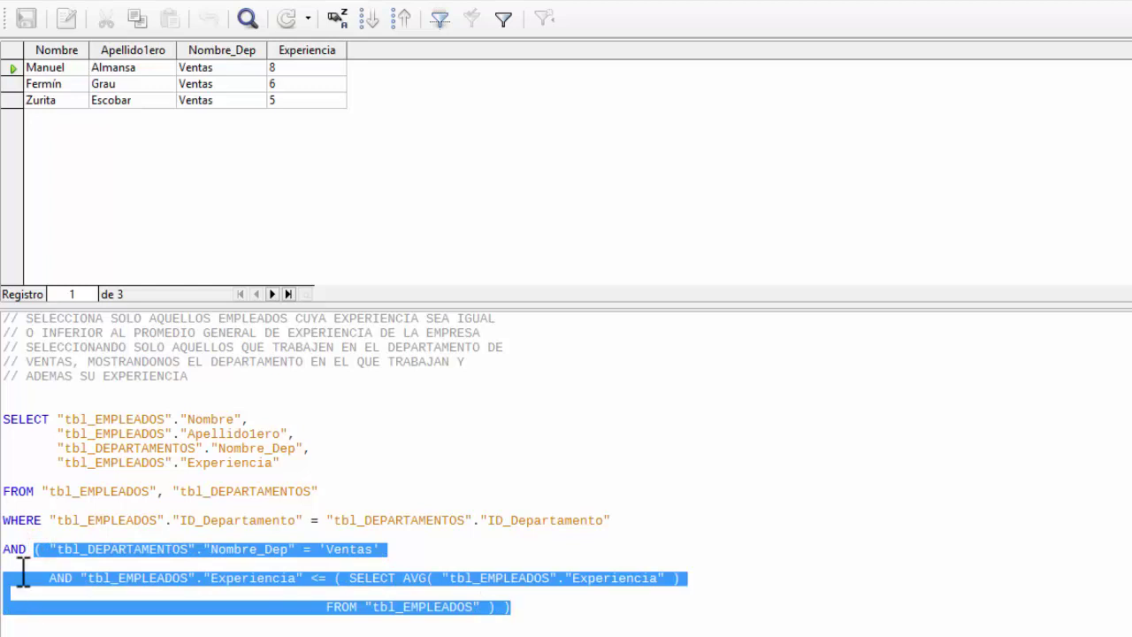
click(77, 548)
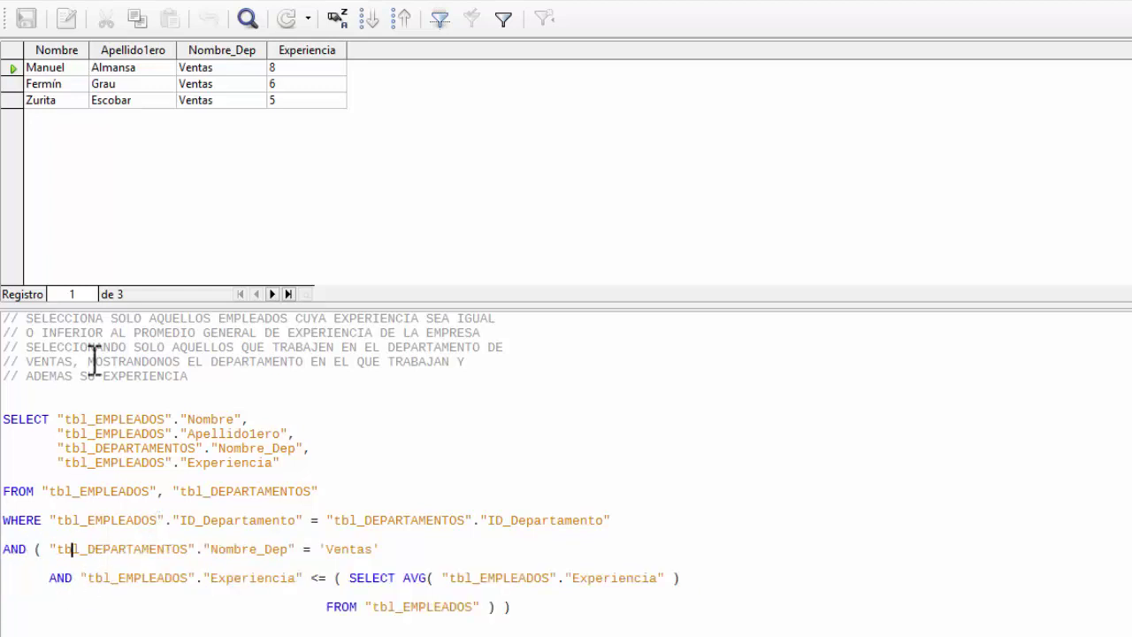
Highlight the main query from SELECT through the WHERE join, and locate the Nombre_Dep = 'Ventas' condition
click(638, 515)
drag(619, 520, 2, 419)
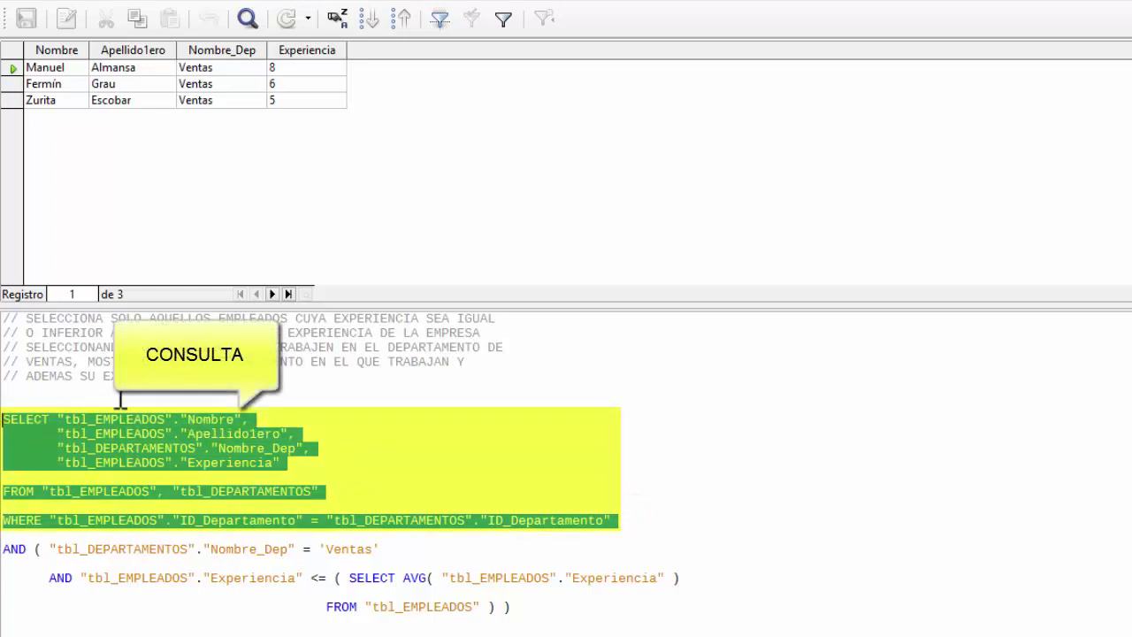
click(109, 550)
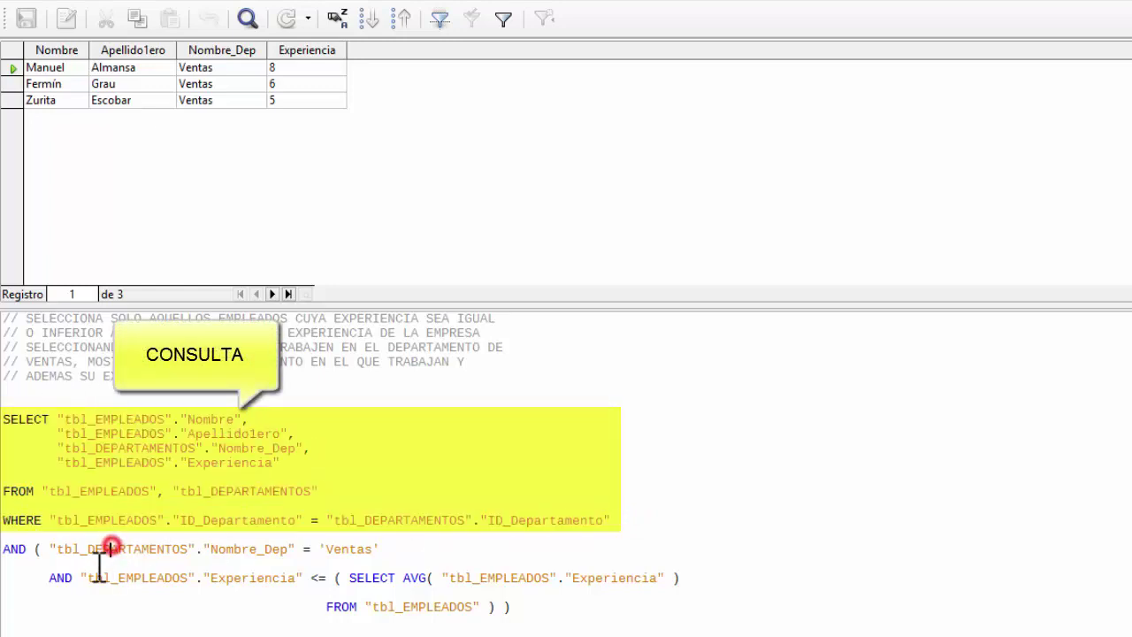
click(250, 549)
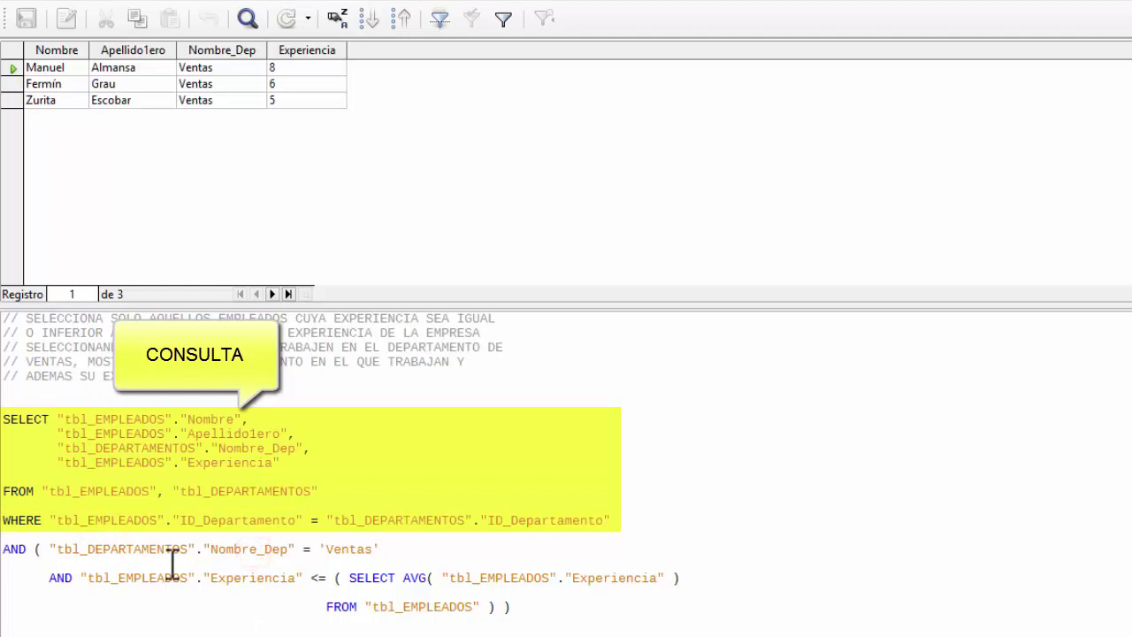
click(364, 549)
drag(3, 419, 634, 521)
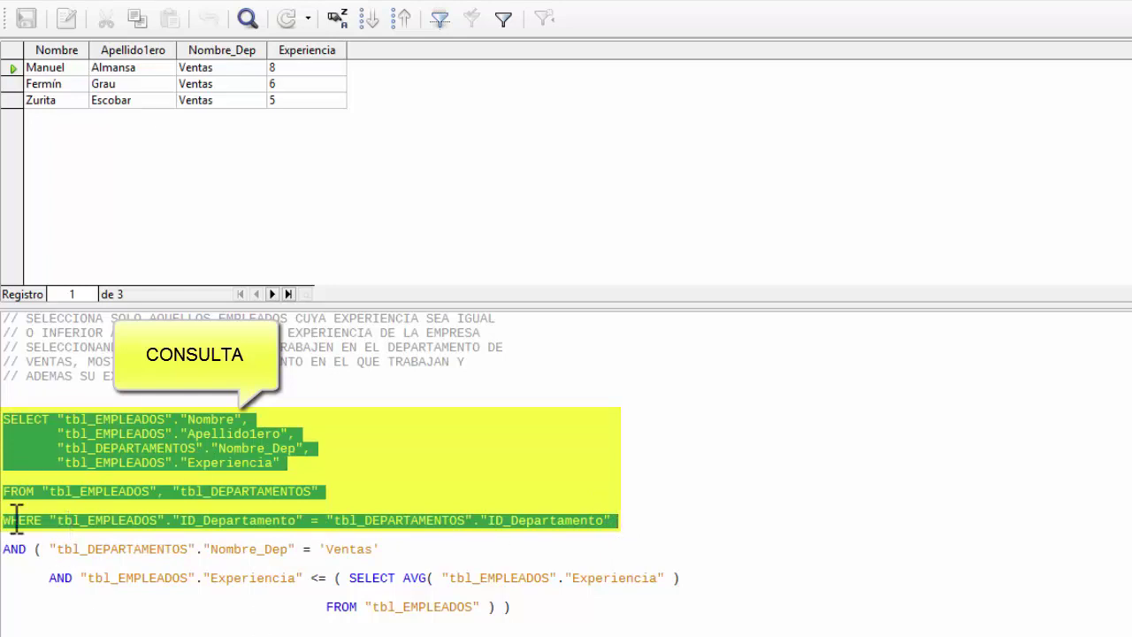
Examine the two AND conditions, covering the department name 'Ventas' and the employee's Experiencia field
click(11, 549)
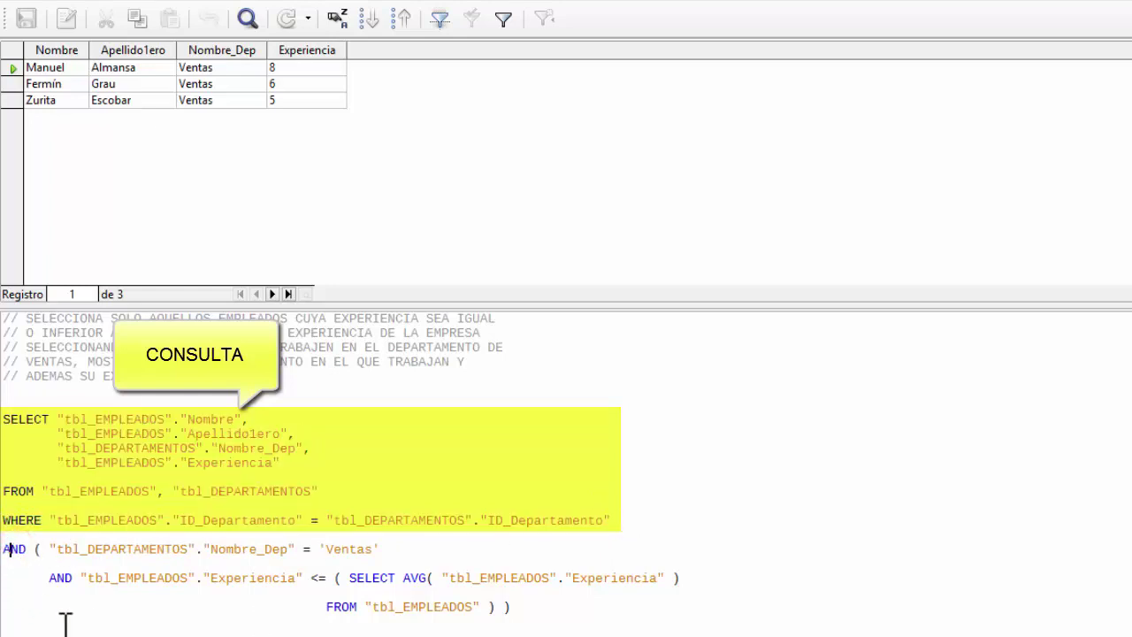
click(69, 548)
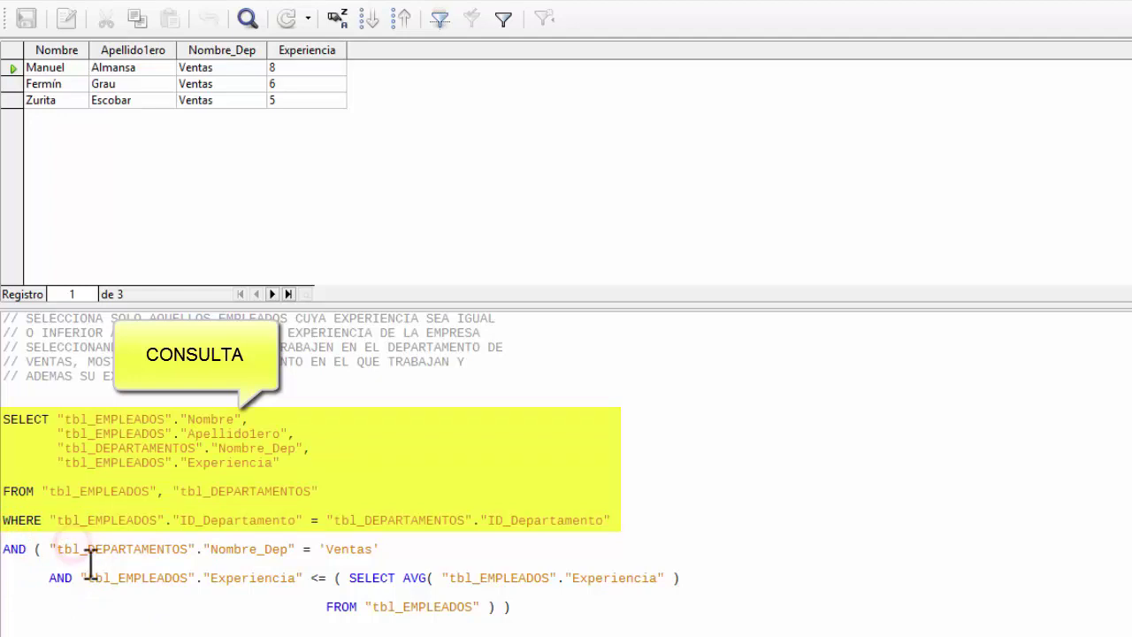
click(229, 549)
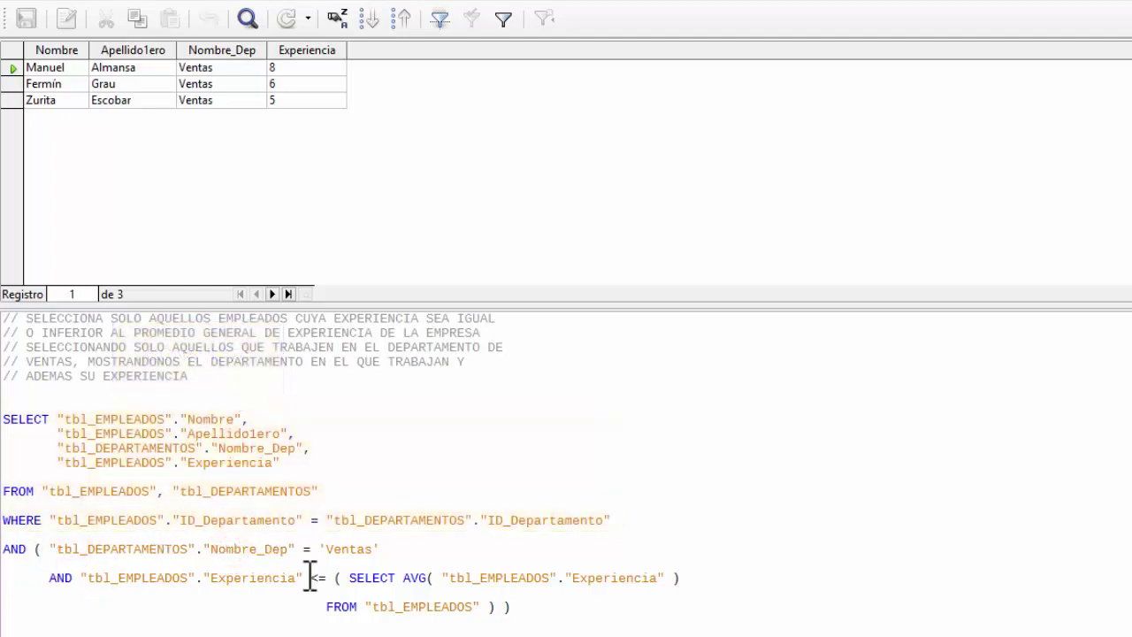
click(350, 549)
click(55, 577)
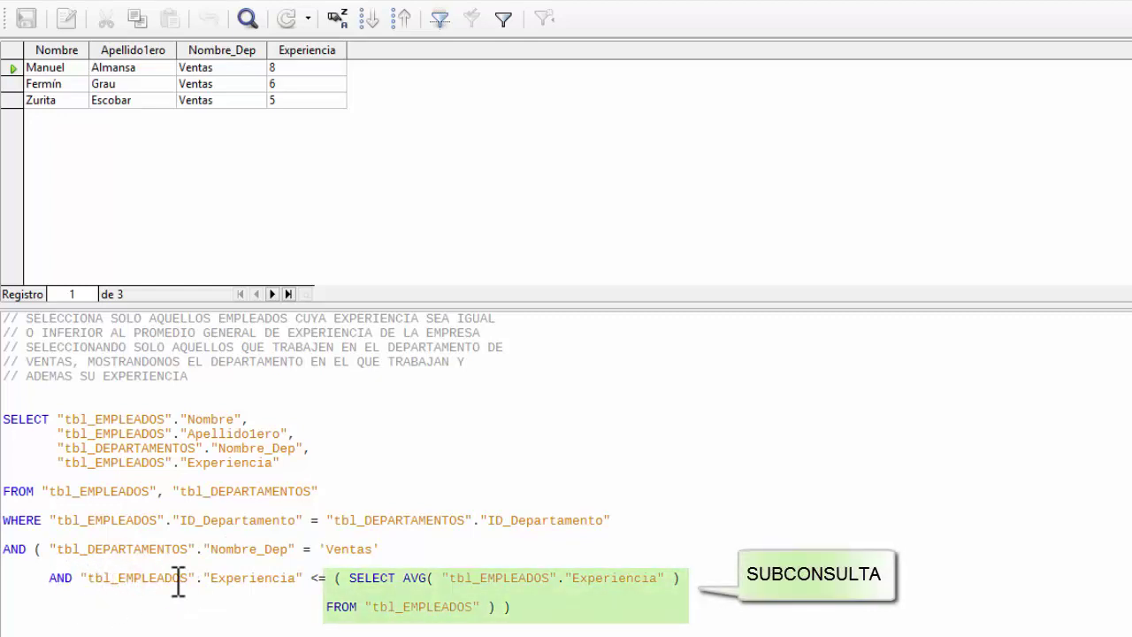
click(250, 577)
Highlight the SELECT AVG subquery over tbl_EMPLEADOS and examine its SELECT and FROM clauses
drag(350, 578, 502, 608)
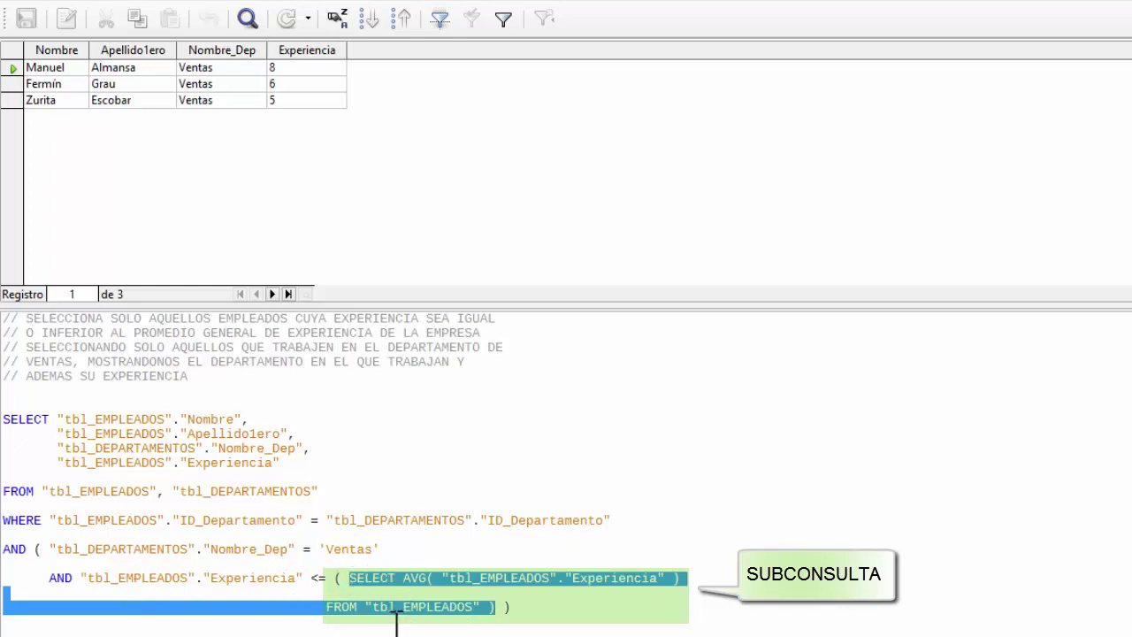
click(344, 579)
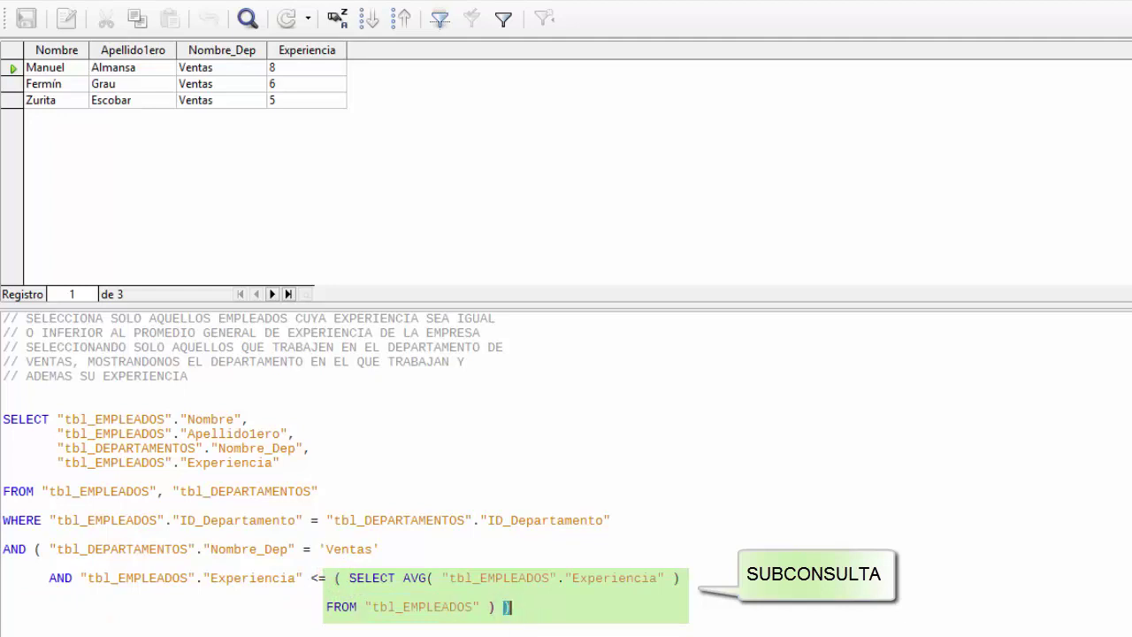
click(365, 568)
click(343, 592)
click(380, 576)
click(327, 611)
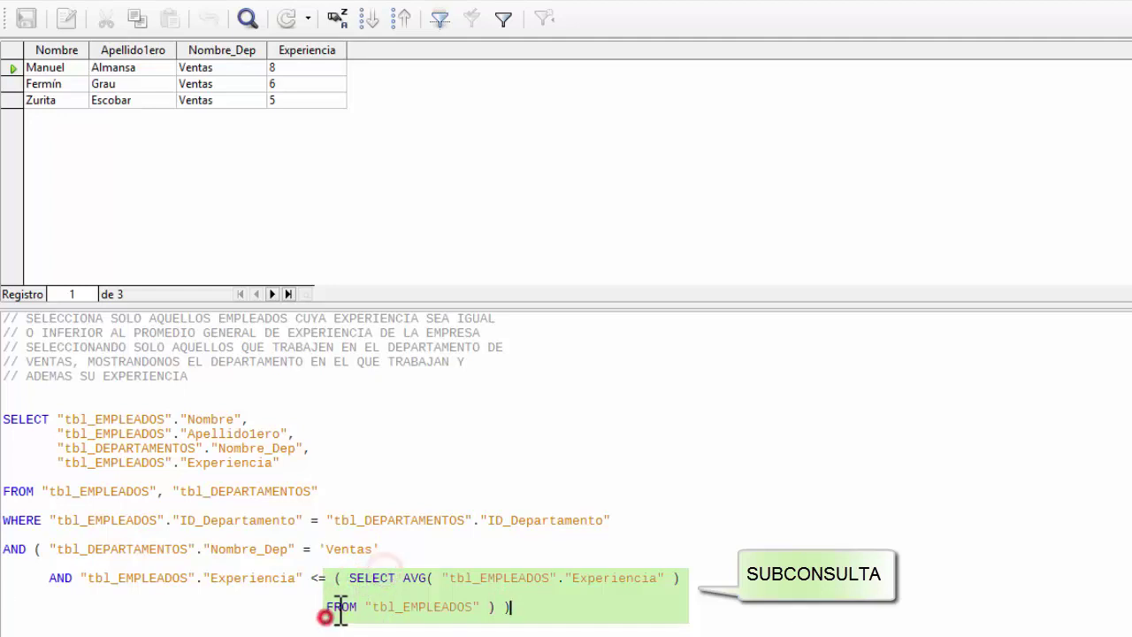
click(366, 576)
click(331, 606)
drag(350, 577, 495, 606)
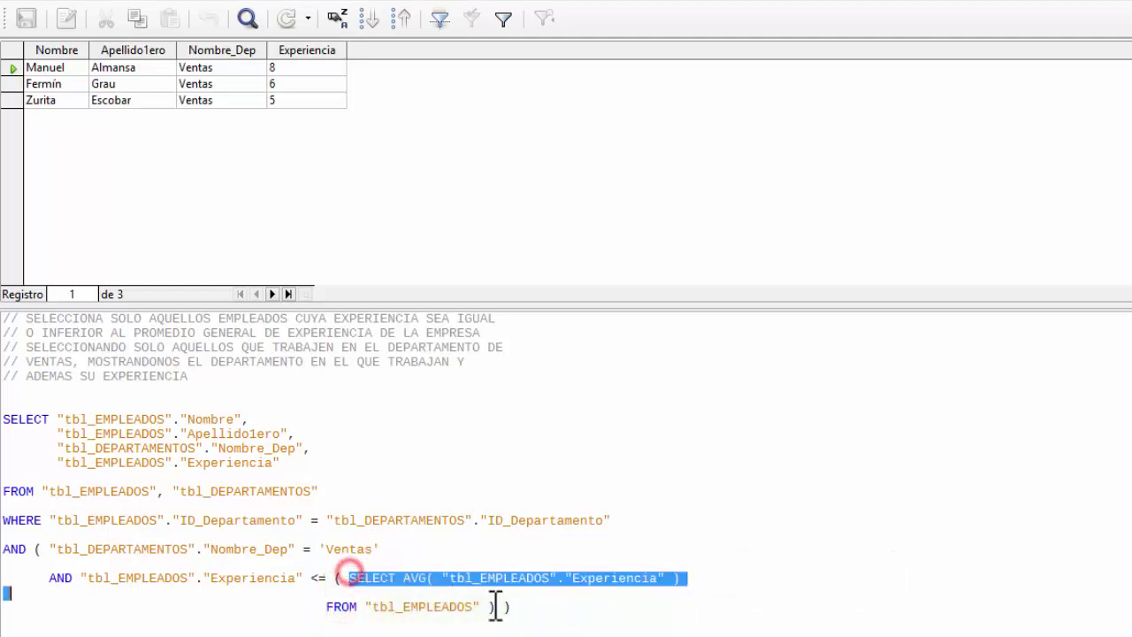
Compare the main query's SELECT, FROM and WHERE clauses with the AND block that contains the subquery
drag(4, 417, 367, 492)
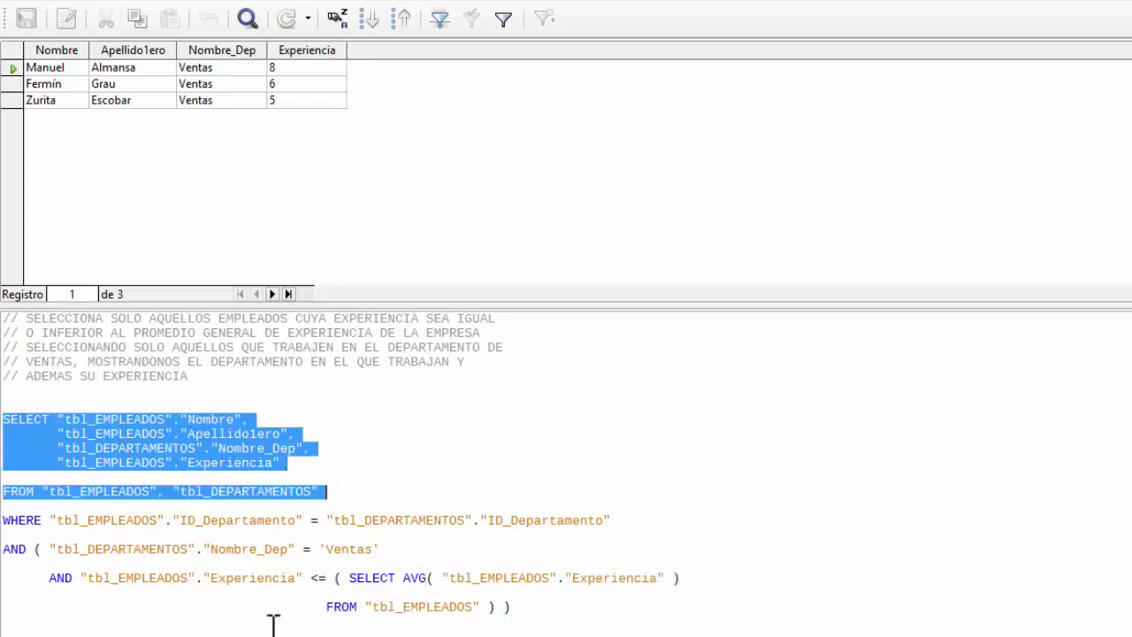
drag(350, 579, 493, 611)
click(469, 578)
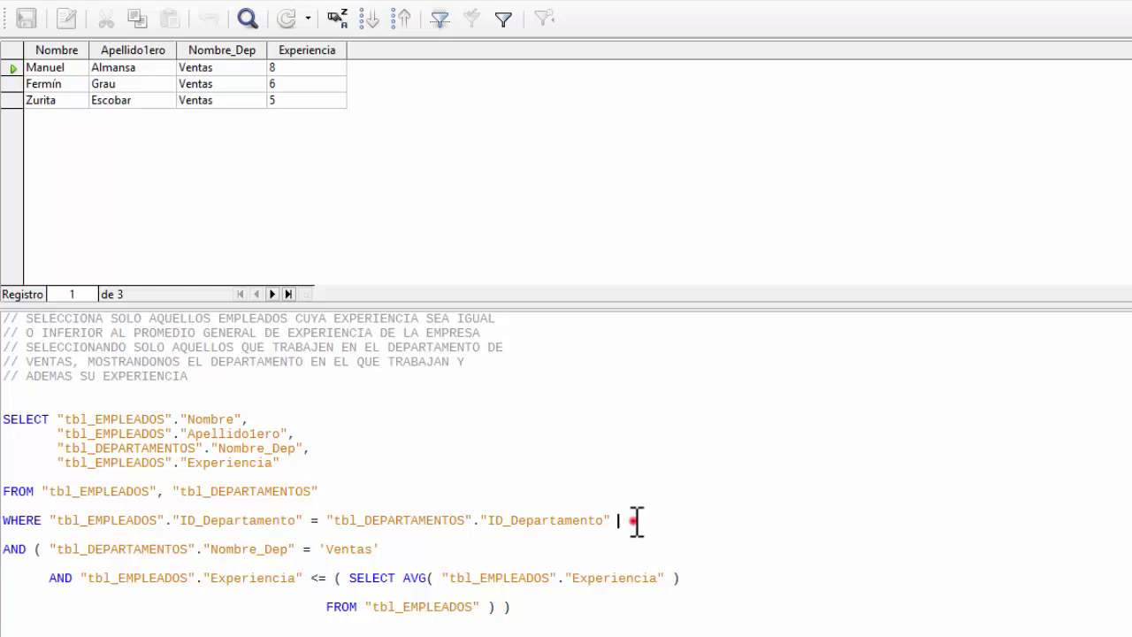
drag(632, 521, 3, 420)
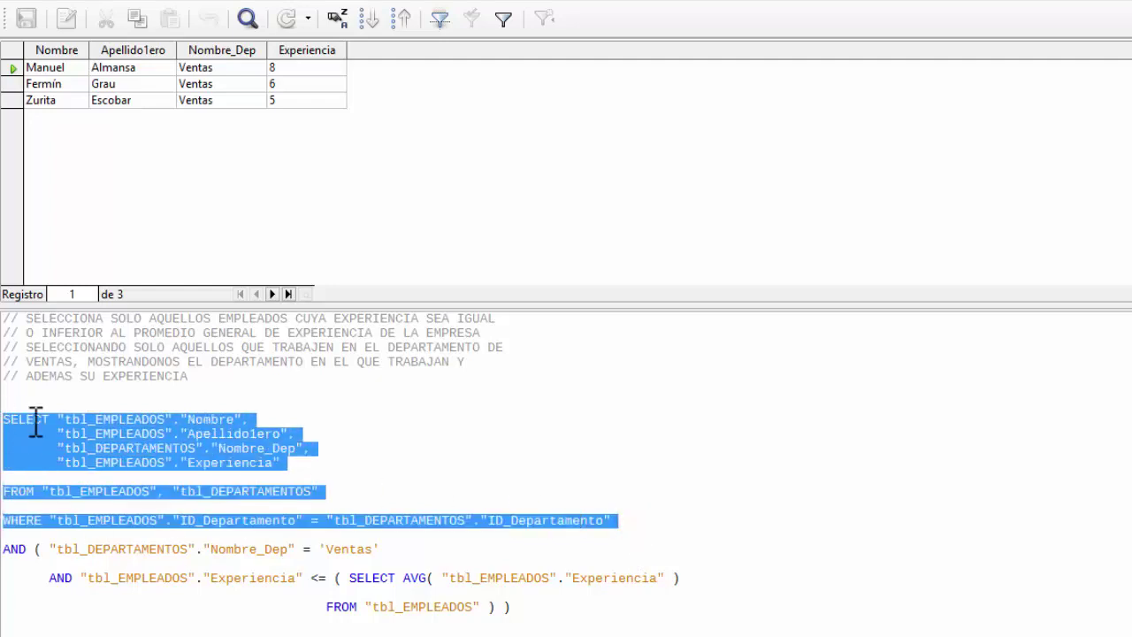
drag(4, 548, 550, 617)
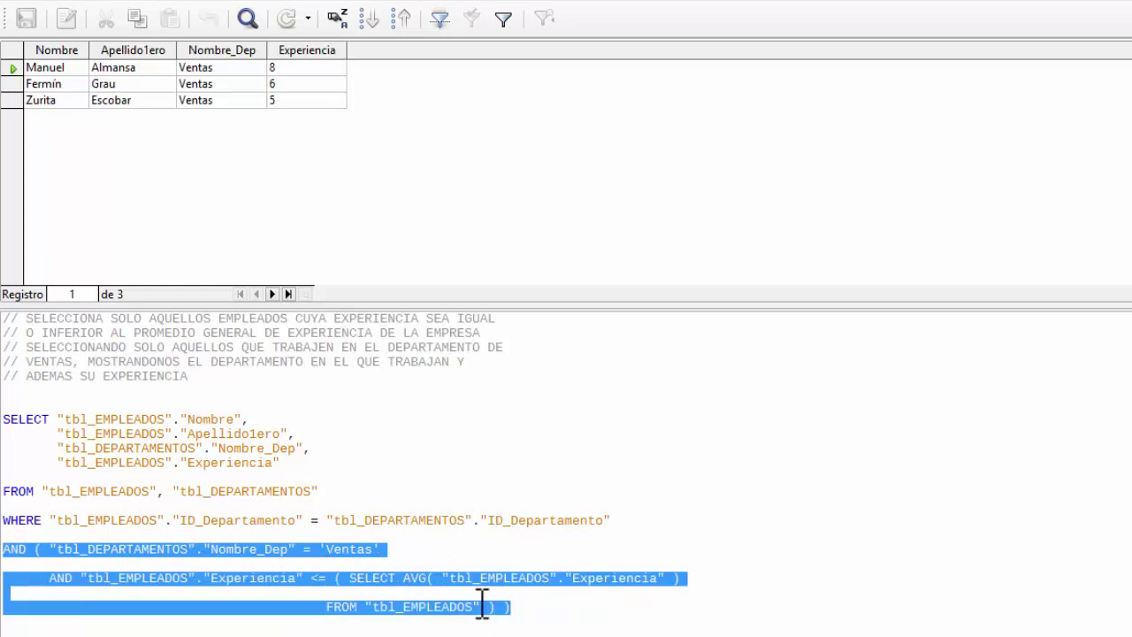
Highlight the SELECT AVG subquery and the full parenthesised block of conditions that follows the first AND
click(352, 578)
drag(350, 578, 506, 609)
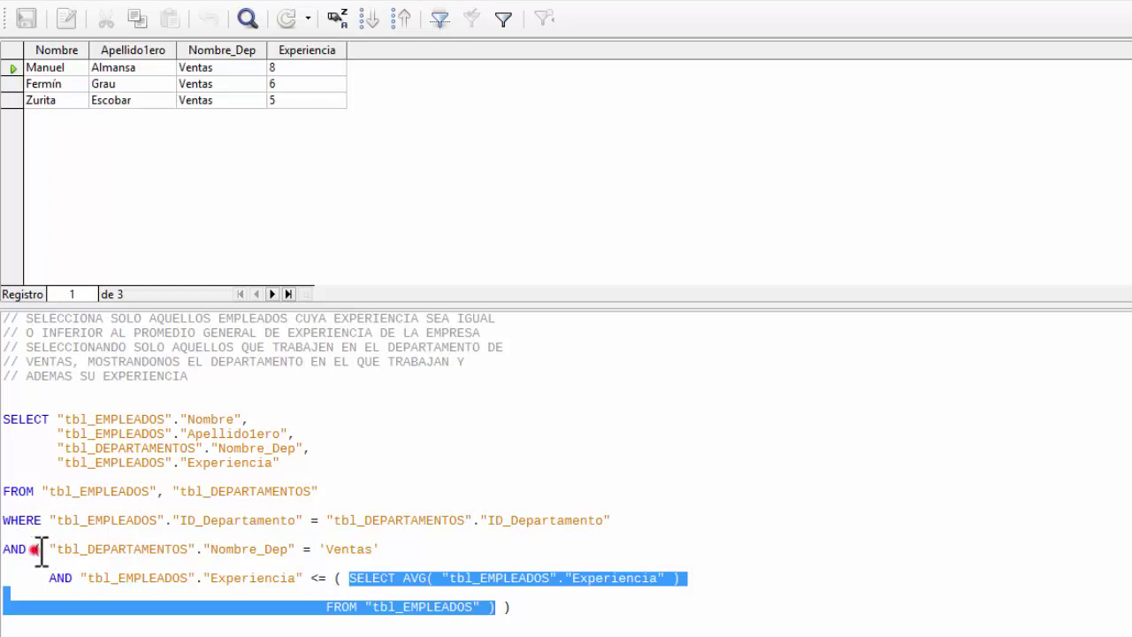
drag(34, 548, 561, 608)
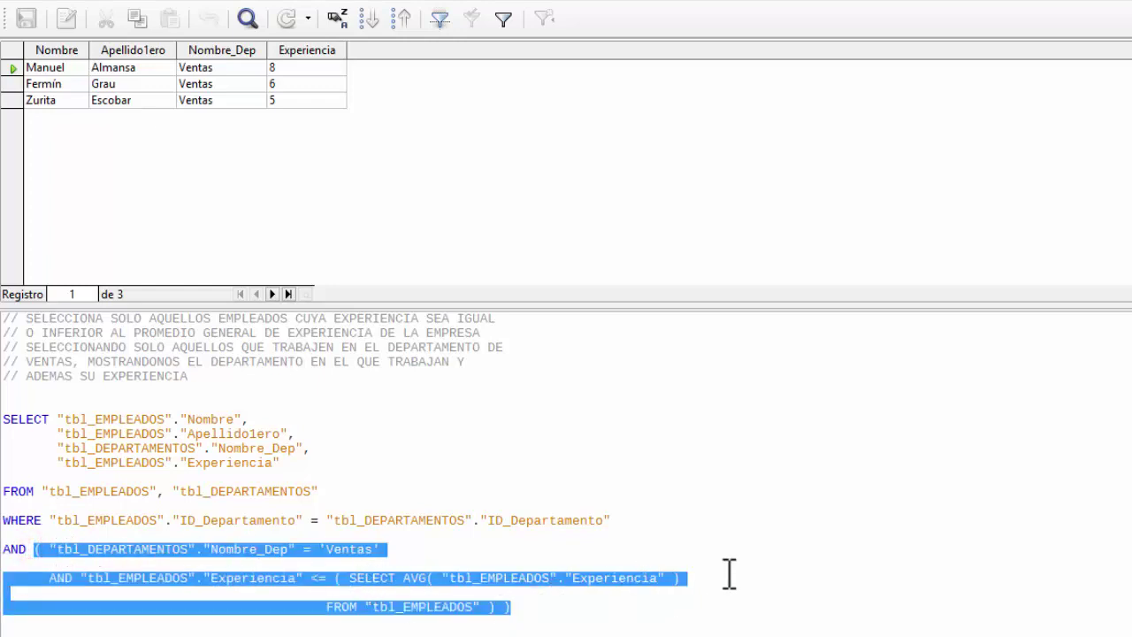
click(647, 464)
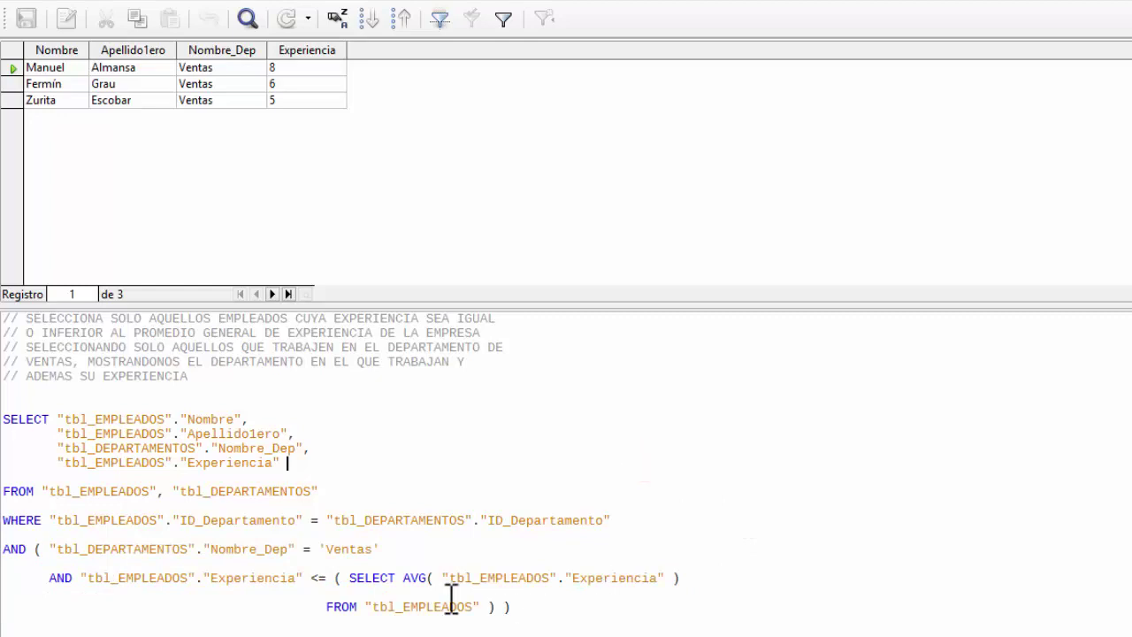
Examine the start of the SELECT list, covering the tbl_EMPLEADOS table name, the Nombre field and the separating comma
click(20, 410)
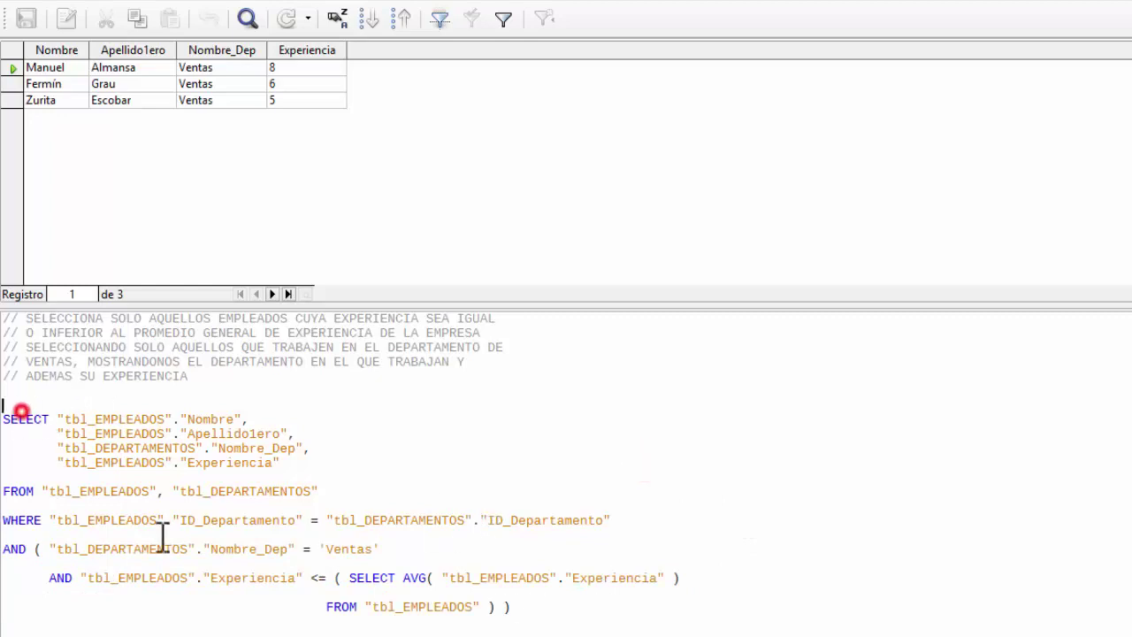
click(39, 421)
click(129, 416)
click(200, 419)
click(127, 418)
click(213, 420)
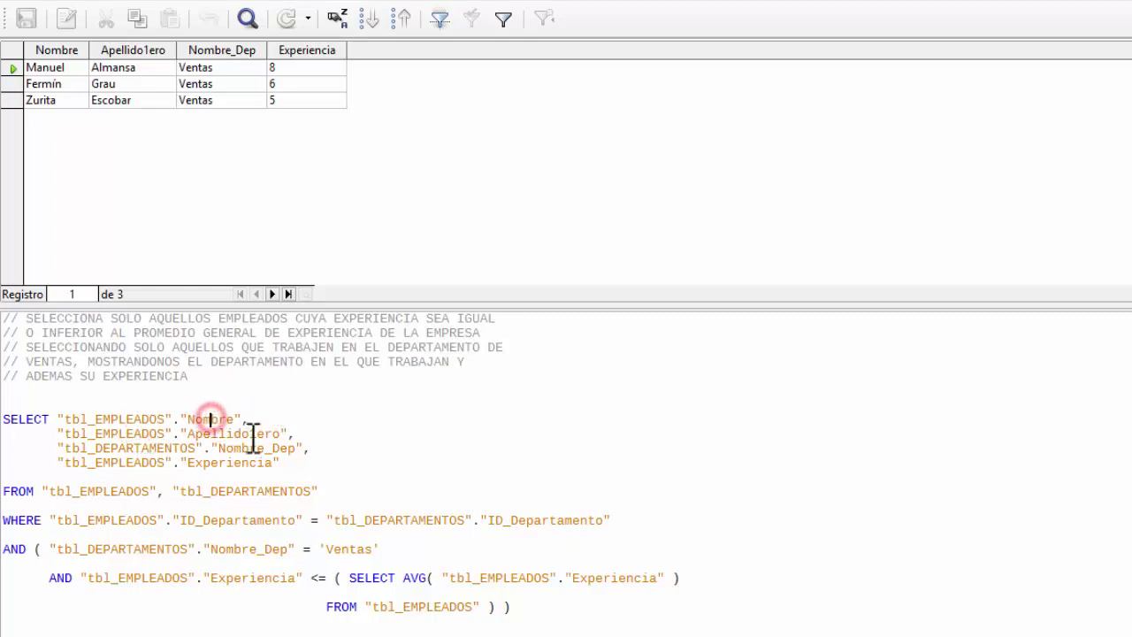
click(236, 420)
click(127, 434)
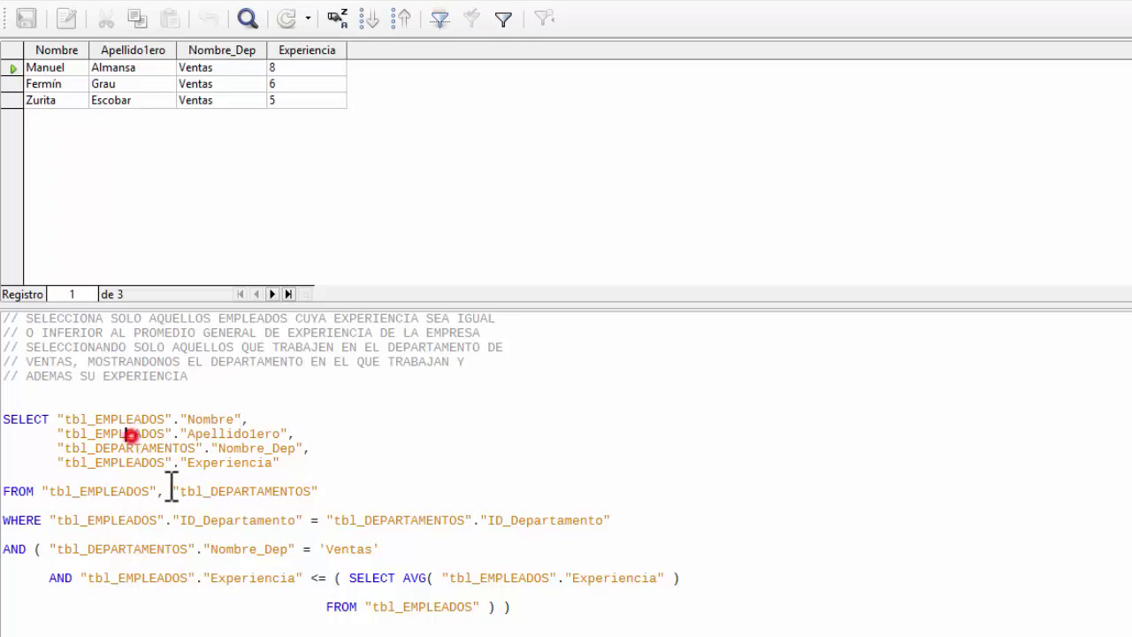
Examine the remaining SELECT fields: Apellido1ero, Nombre_Dep from tbl_DEPARTAMENTOS, and Experiencia from tbl_EMPLEADOS
click(226, 433)
click(289, 434)
click(129, 448)
click(273, 448)
click(304, 448)
click(137, 463)
click(210, 462)
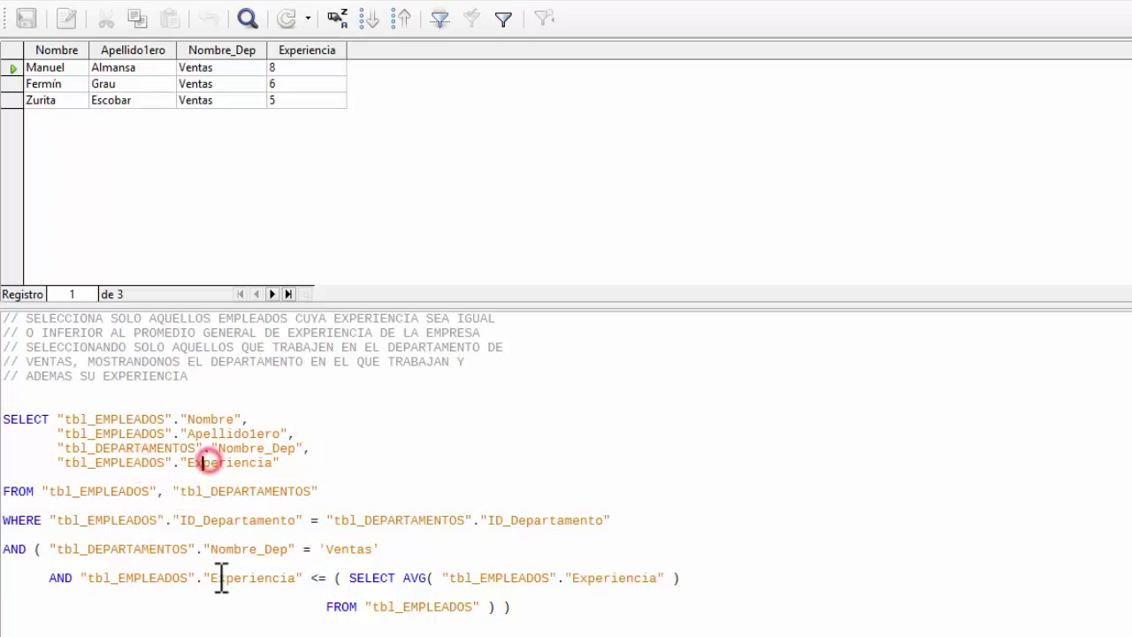
click(324, 463)
Inspect the double quotes enclosing the tbl_EMPLEADOS table name and the Nombre field in the SELECT clause
double_click(60, 419)
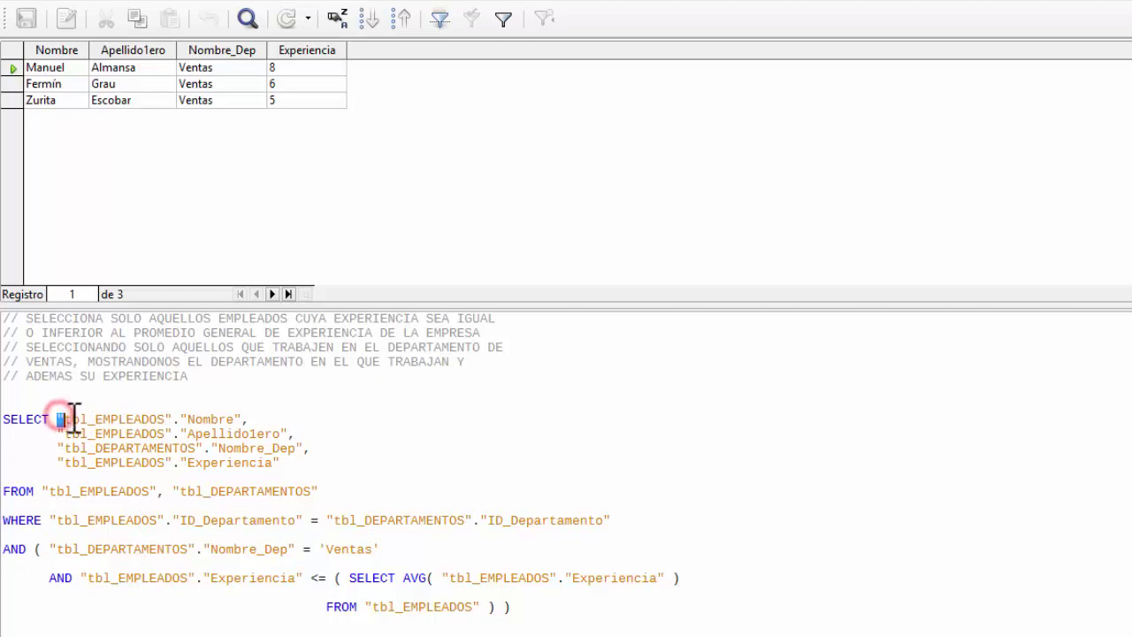
double_click(184, 418)
double_click(237, 418)
double_click(60, 418)
double_click(168, 420)
double_click(184, 419)
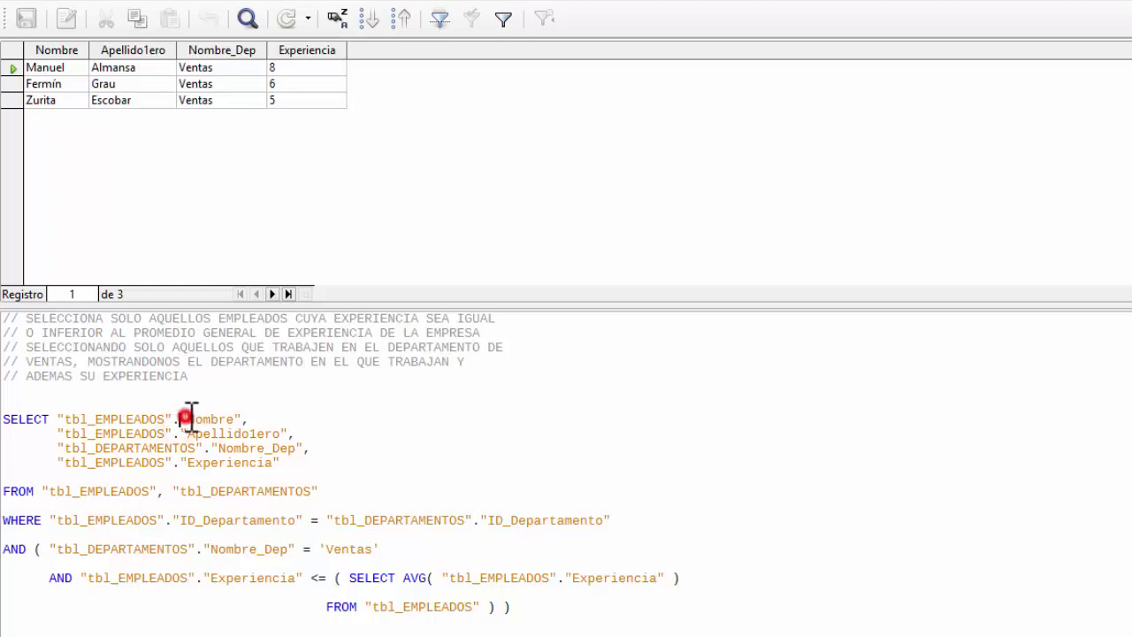
click(236, 412)
double_click(239, 416)
drag(195, 419, 219, 419)
Review the SELECT field list against the FROM clause that names tbl_EMPLEADOS and tbl_DEPARTAMENTOS
click(44, 422)
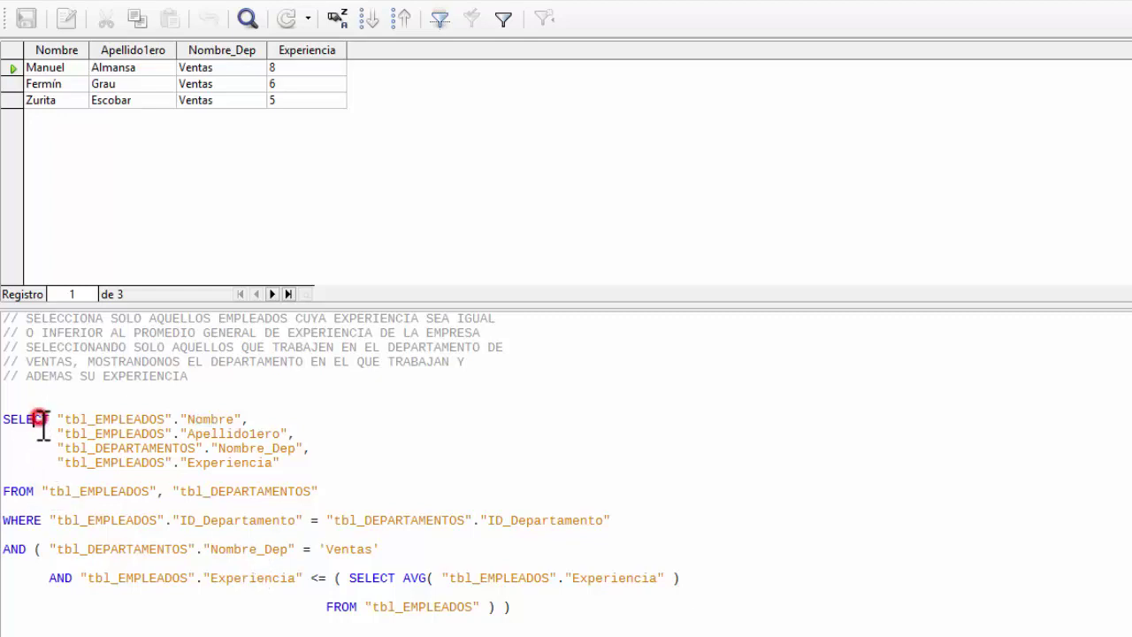
click(36, 478)
click(7, 492)
drag(68, 412, 296, 470)
click(101, 492)
click(161, 491)
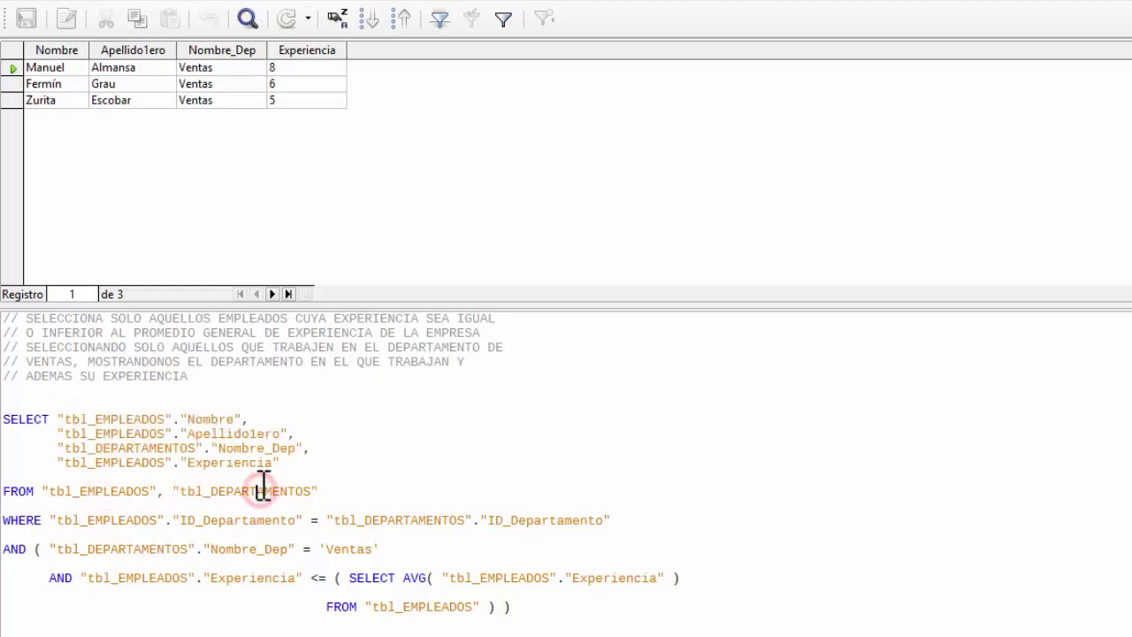
click(335, 480)
click(384, 483)
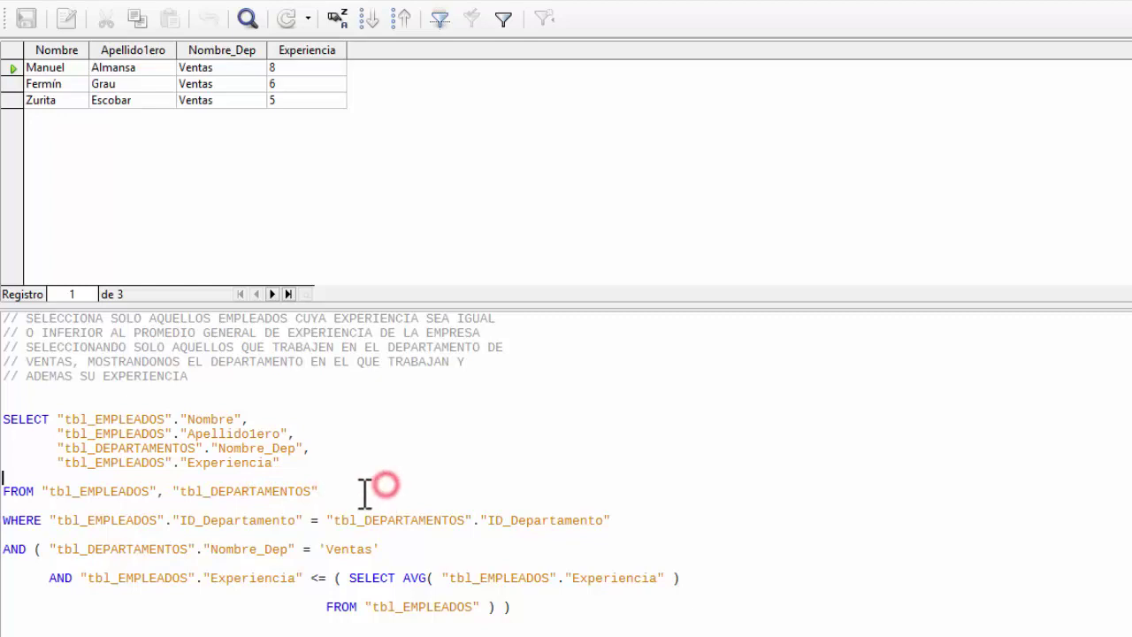
click(362, 487)
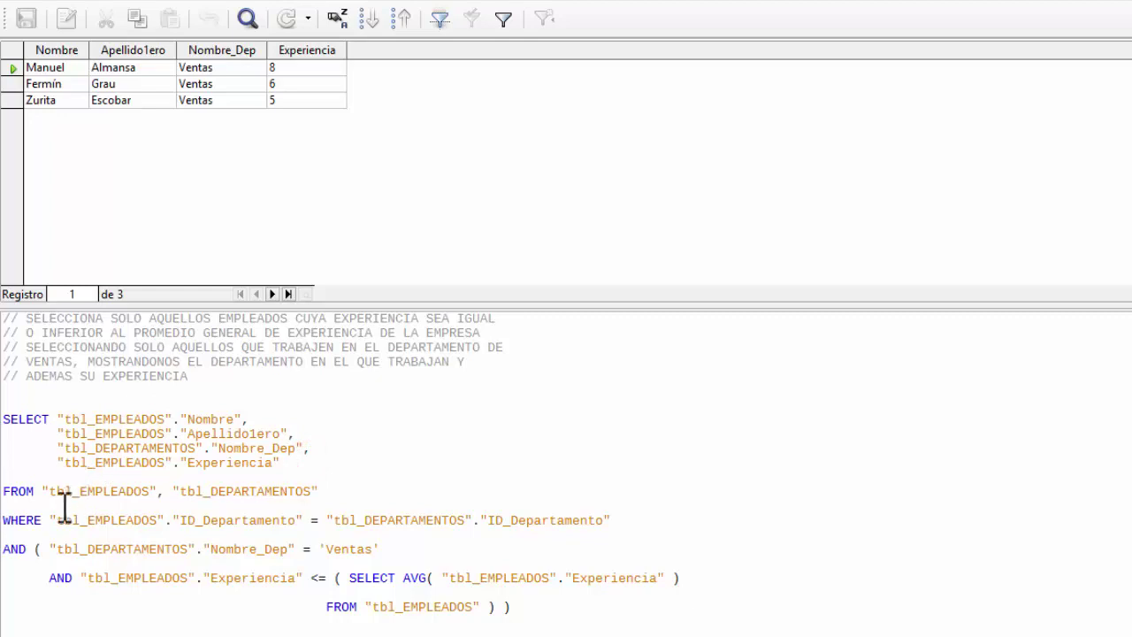
Examine the WHERE join, comparing ID_Departamento of tbl_EMPLEADOS with ID_Departamento of tbl_DEPARTAMENTOS and the equals sign between them
click(10, 520)
click(526, 520)
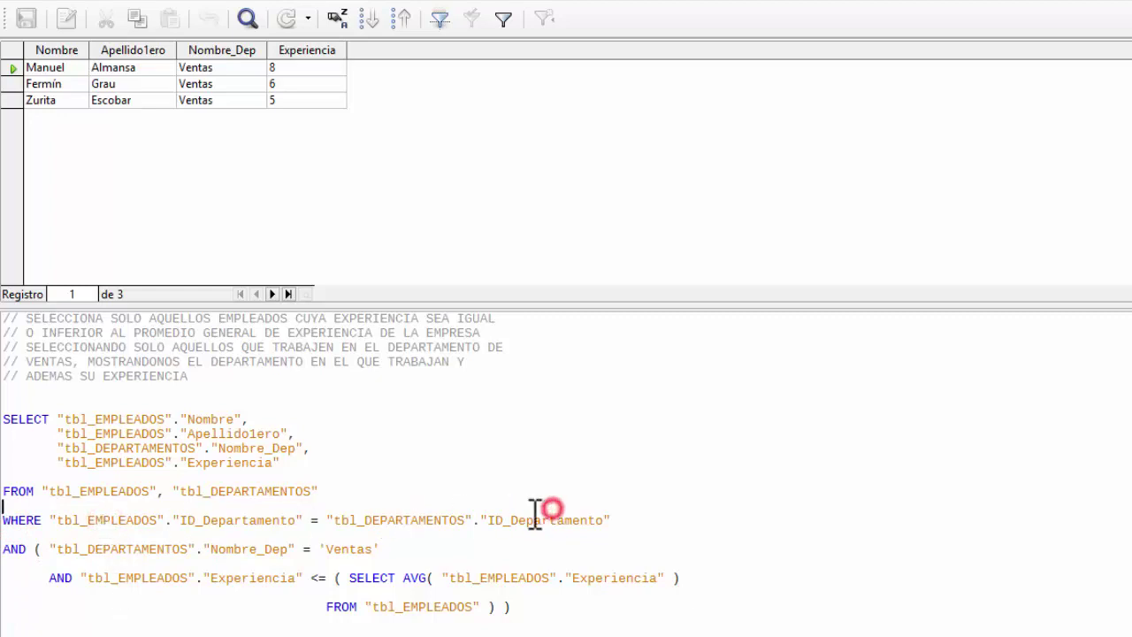
click(108, 520)
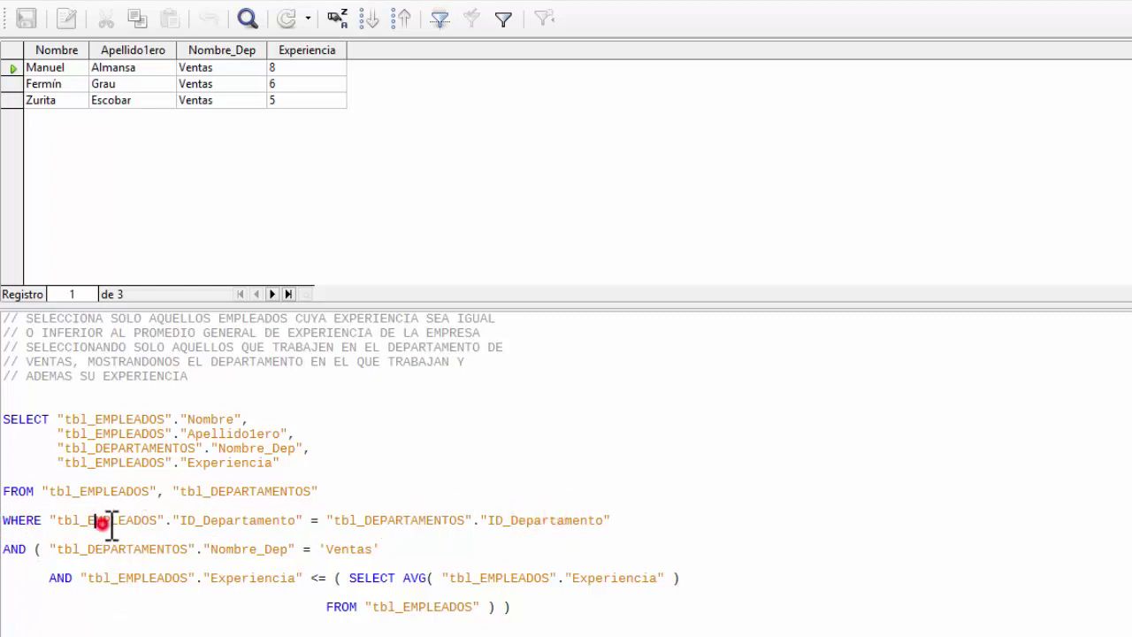
click(448, 520)
click(204, 522)
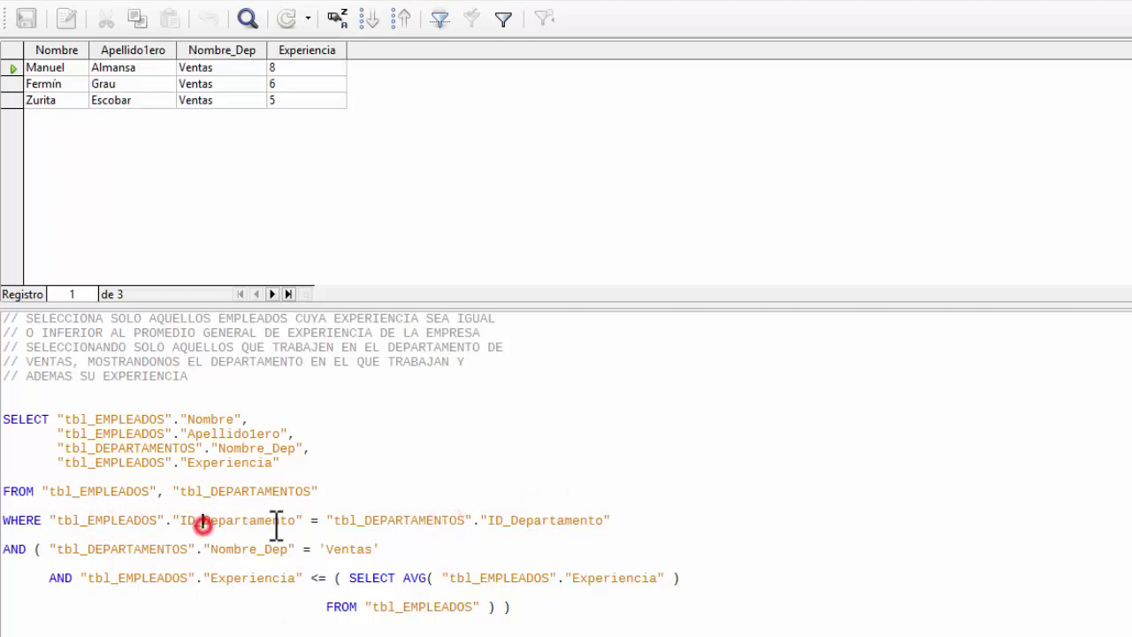
click(535, 519)
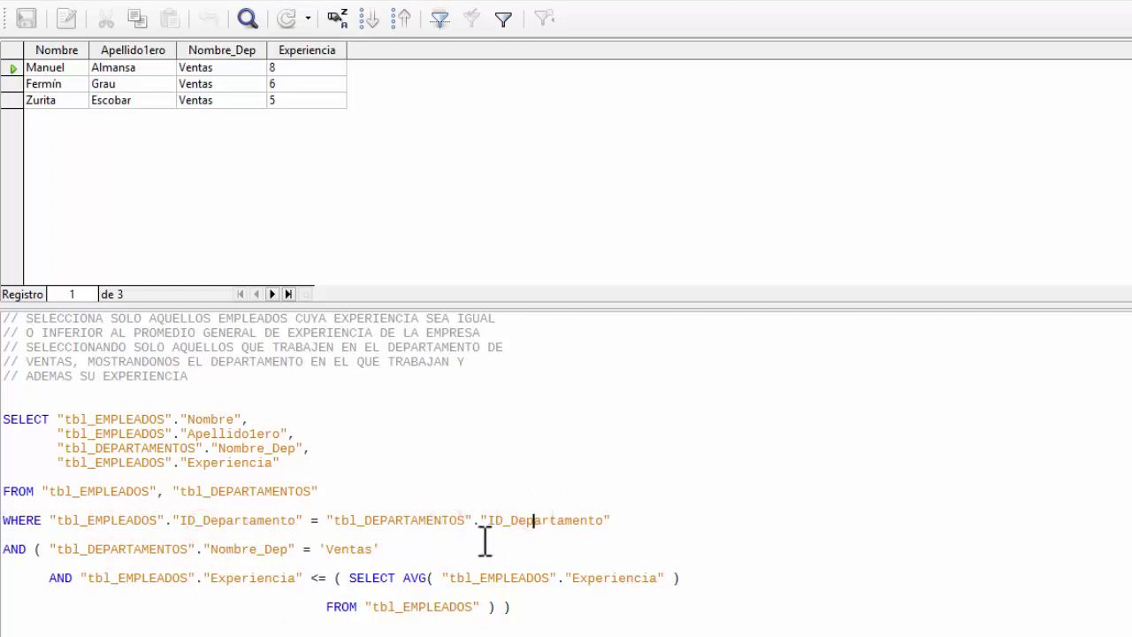
drag(296, 522, 337, 527)
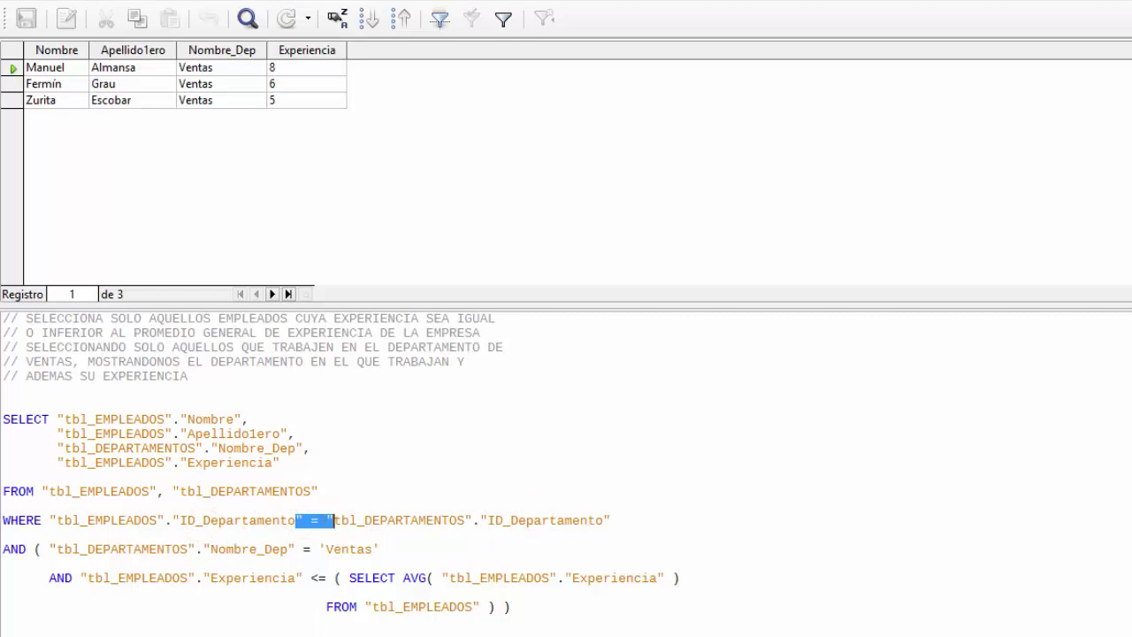
click(99, 519)
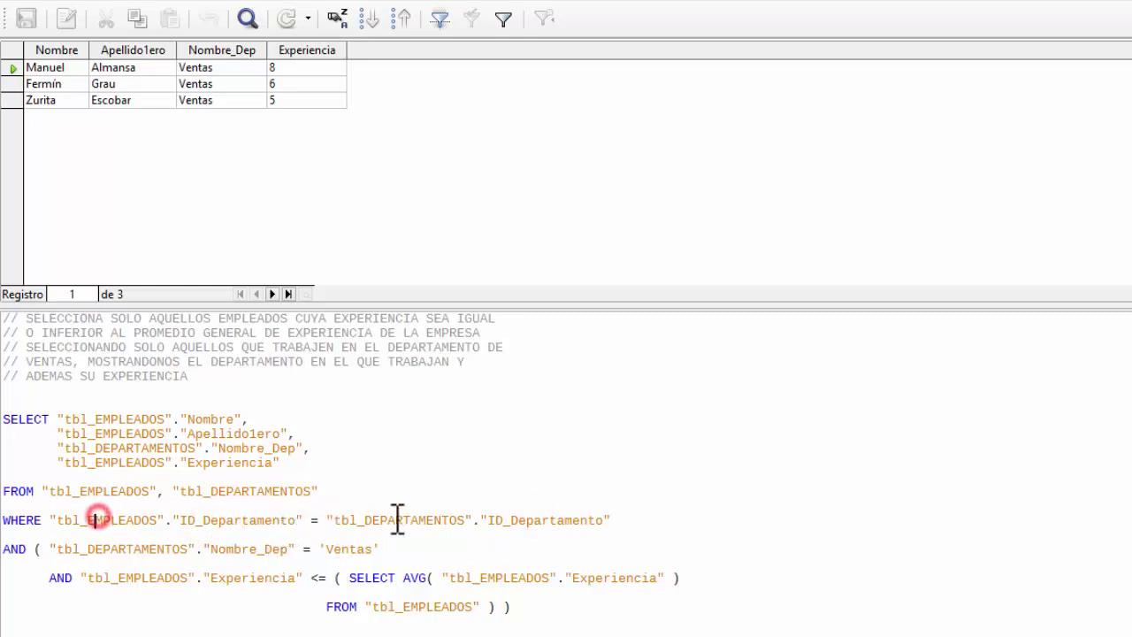
click(396, 520)
click(222, 521)
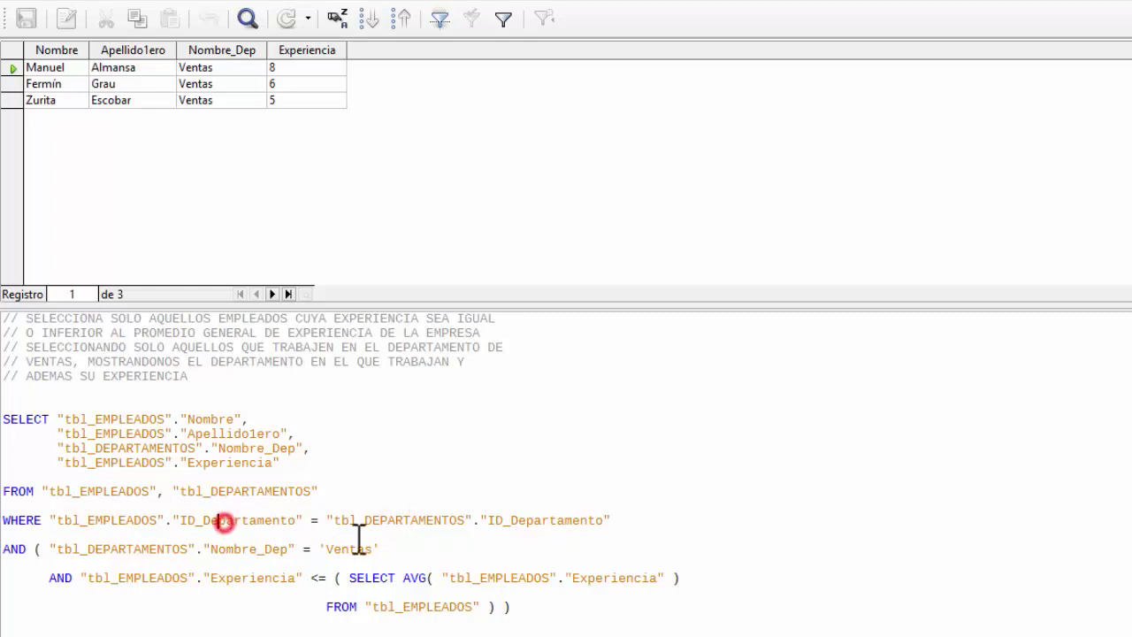
click(560, 521)
click(305, 520)
shift+click(325, 520)
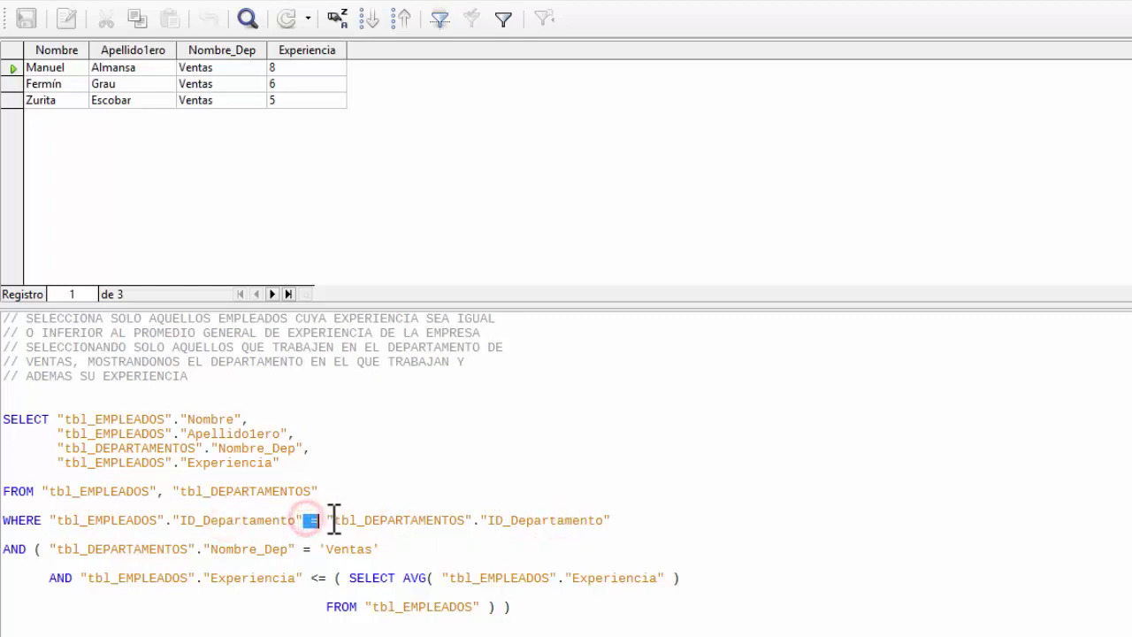
click(449, 465)
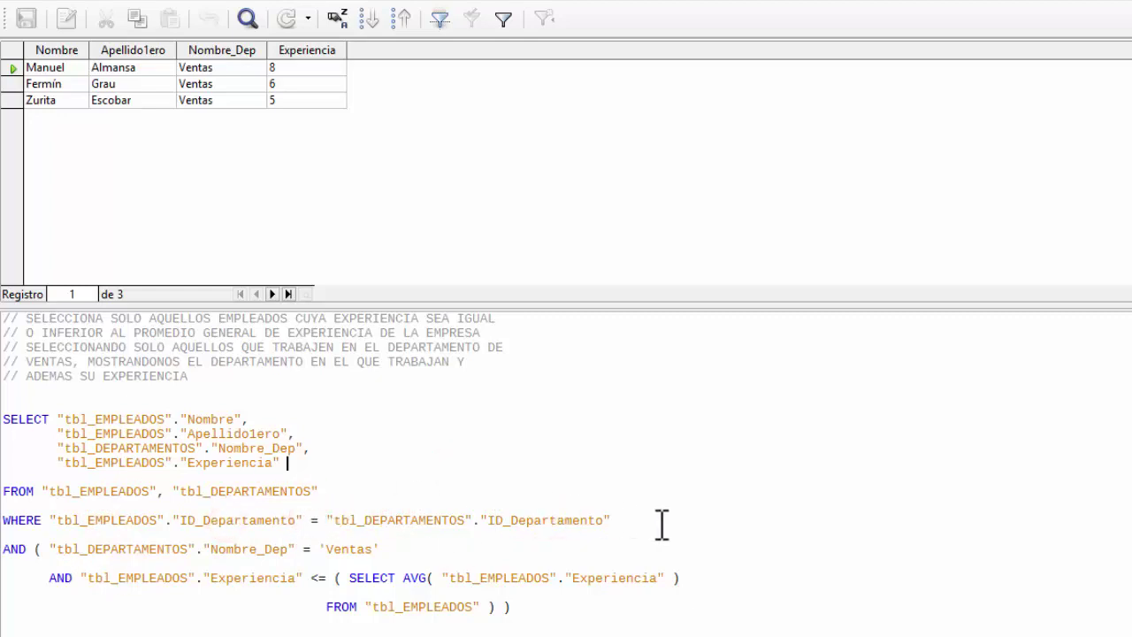
Highlight the main query from SELECT through WHERE, and the complete AND block with its subquery
drag(660, 523, 2, 389)
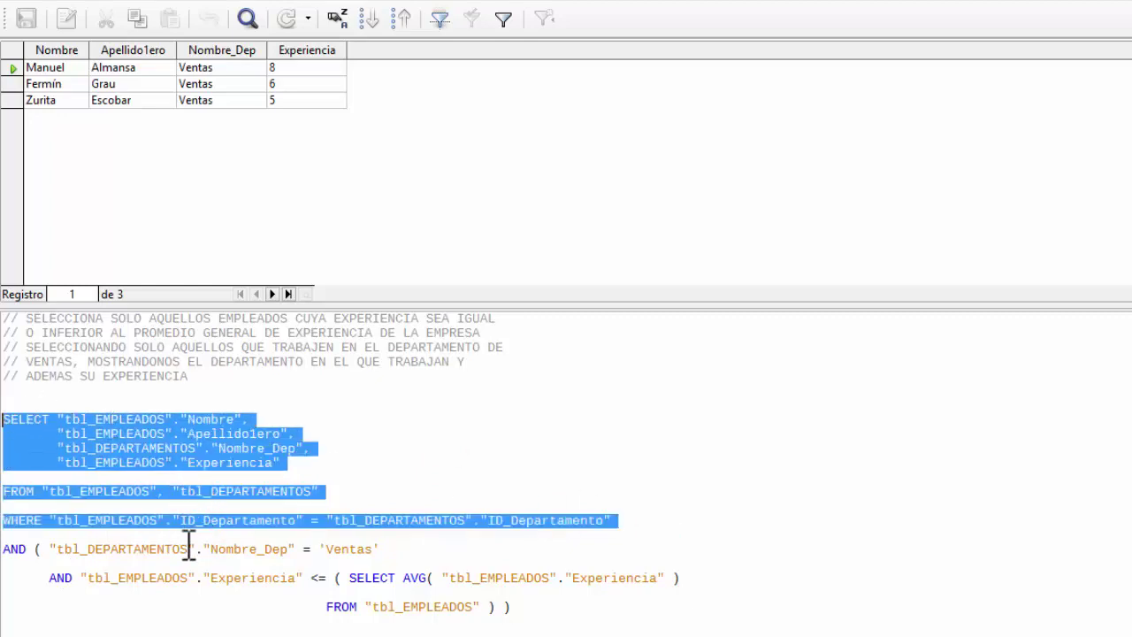
click(3, 548)
drag(500, 608, 531, 612)
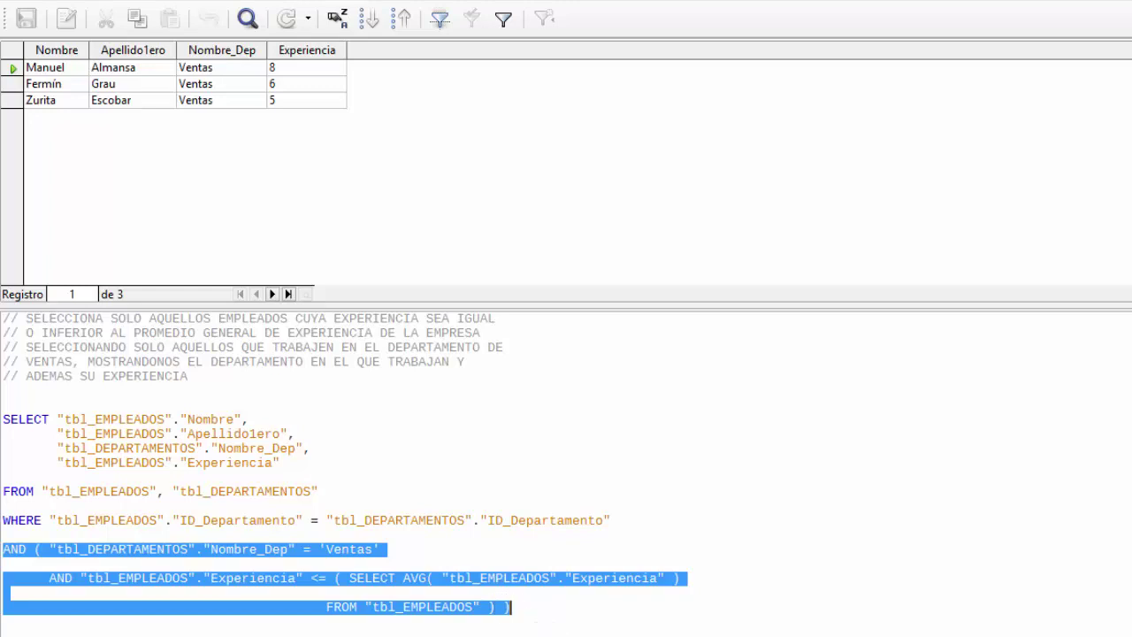
Remove the outer parentheses around the Ventas and Experiencia conditions, and restore them
click(38, 548)
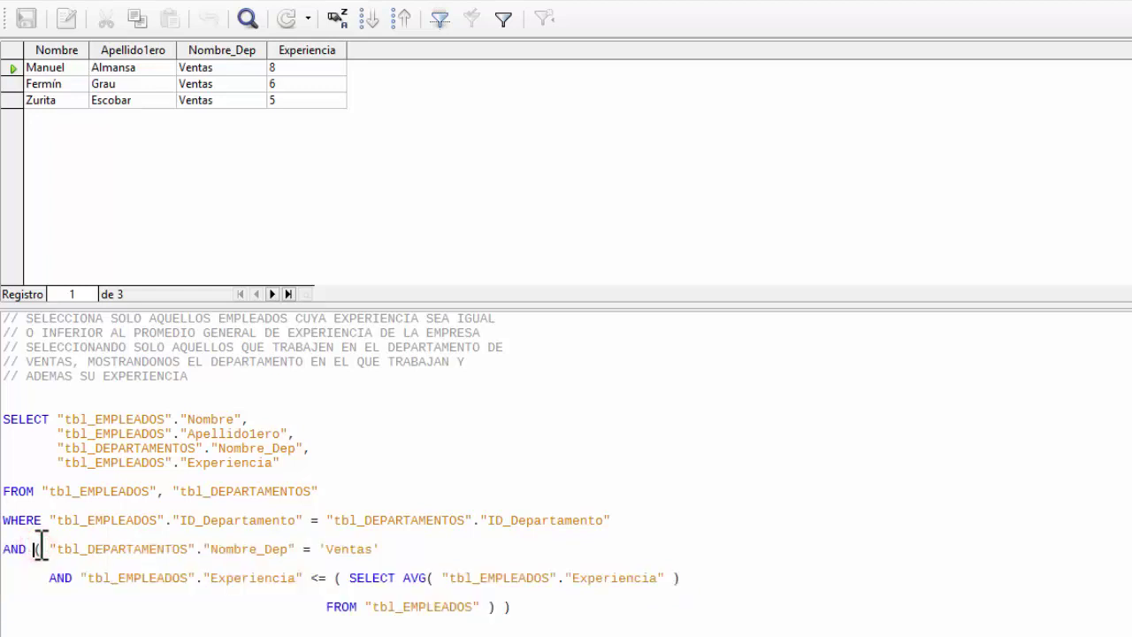
click(508, 606)
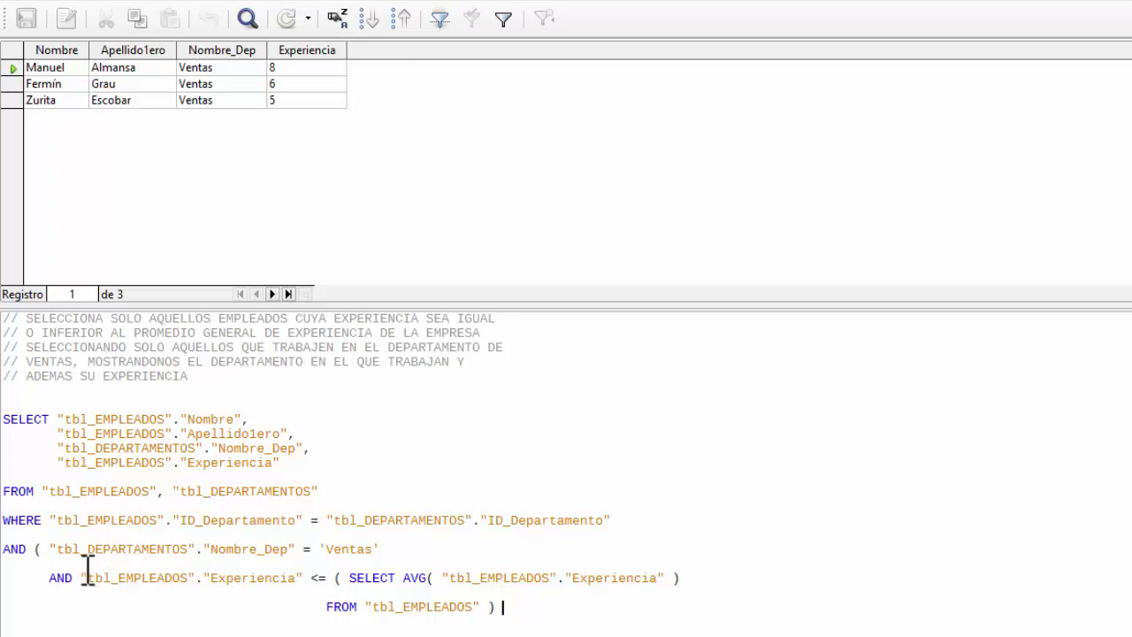
click(41, 548)
key(BackSpace)
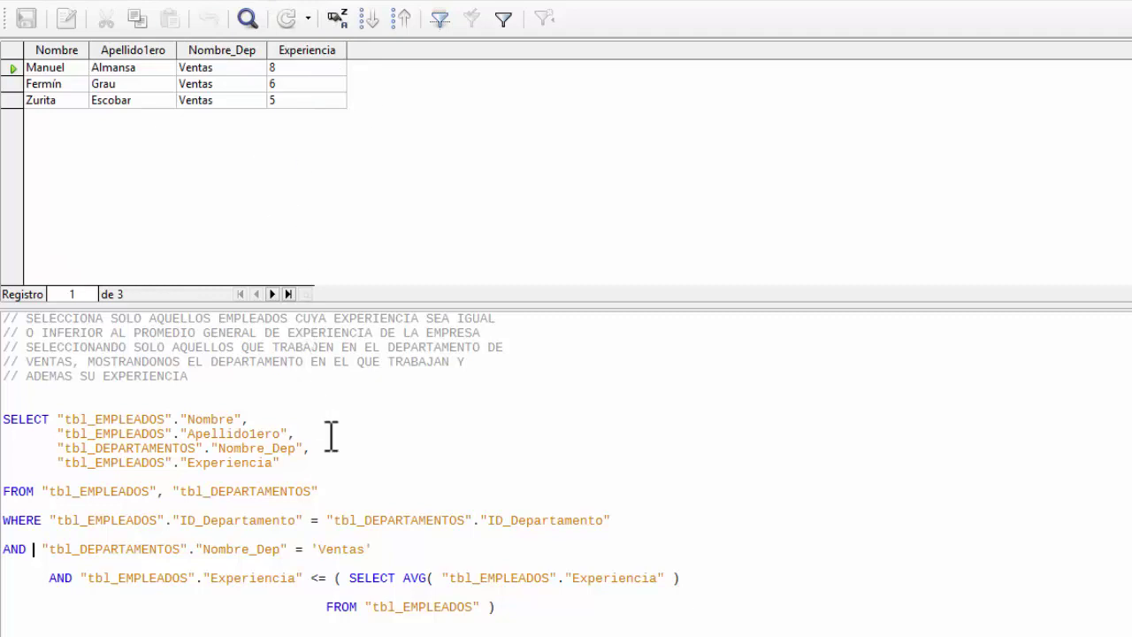
text(()
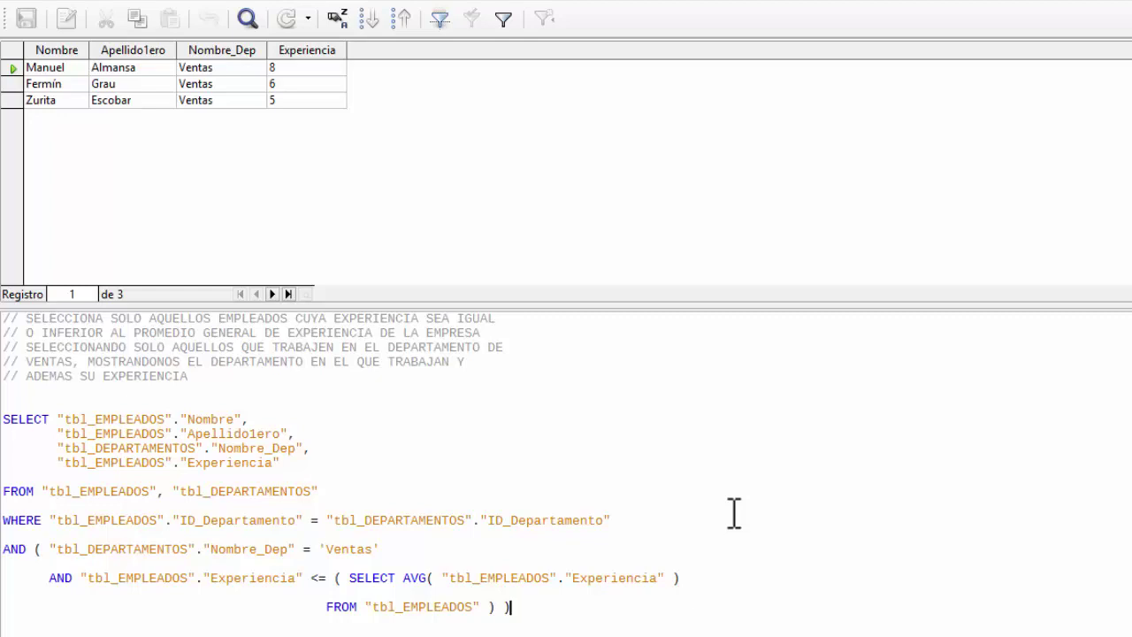
click(283, 11)
Highlight the parenthesised conditions and examine how AND joins the Nombre_Dep = 'Ventas' condition to the Experiencia condition
drag(36, 549, 571, 607)
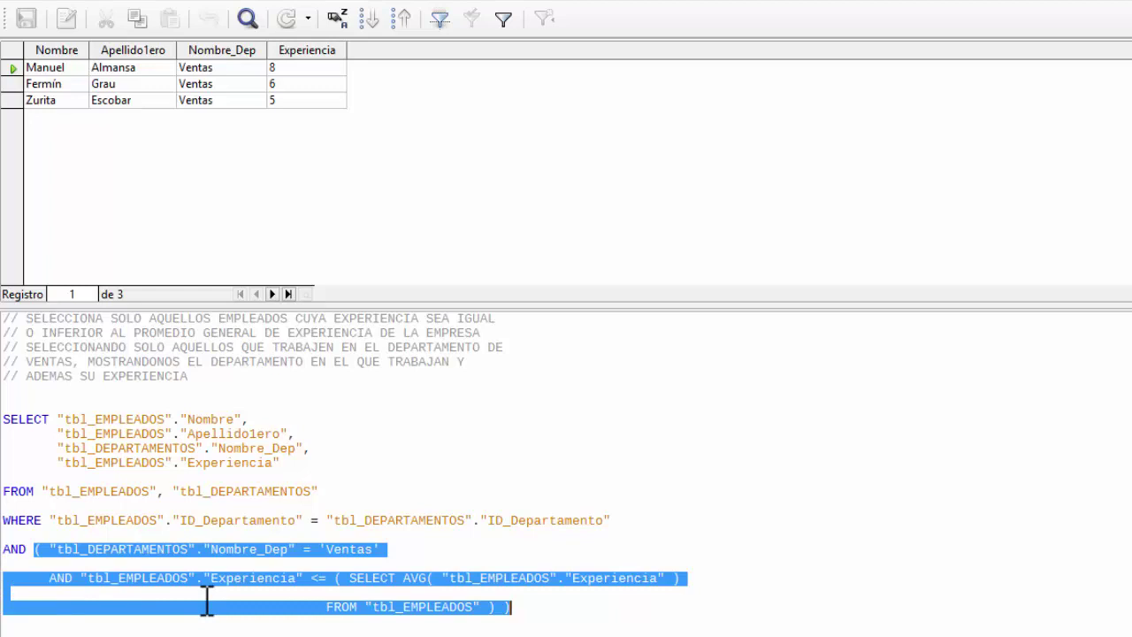
click(102, 548)
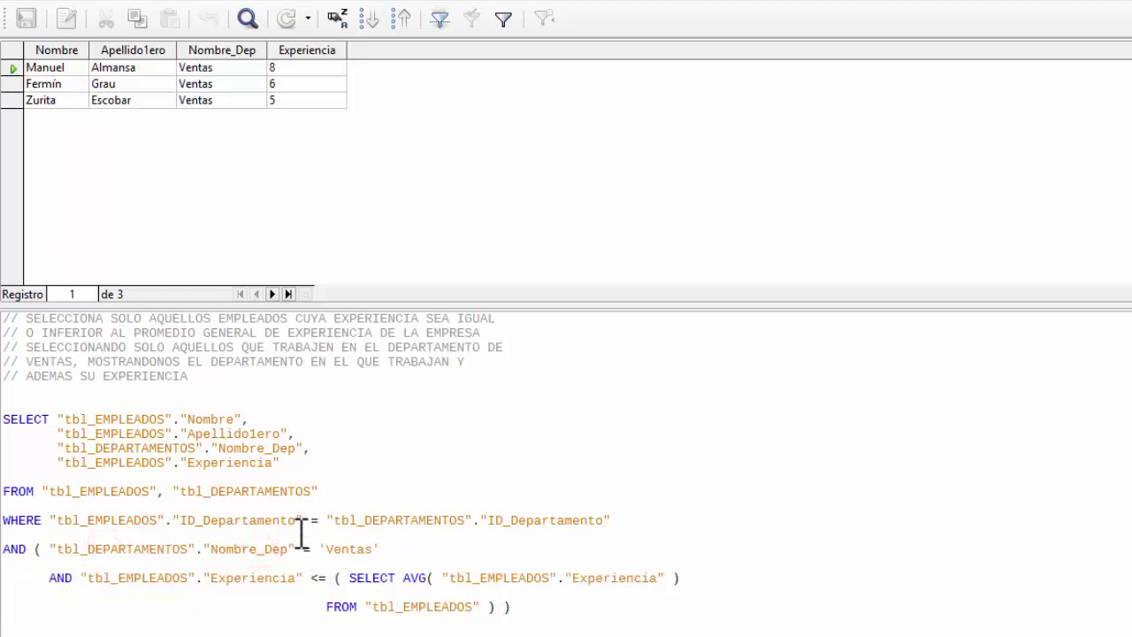
click(372, 549)
click(72, 579)
click(384, 549)
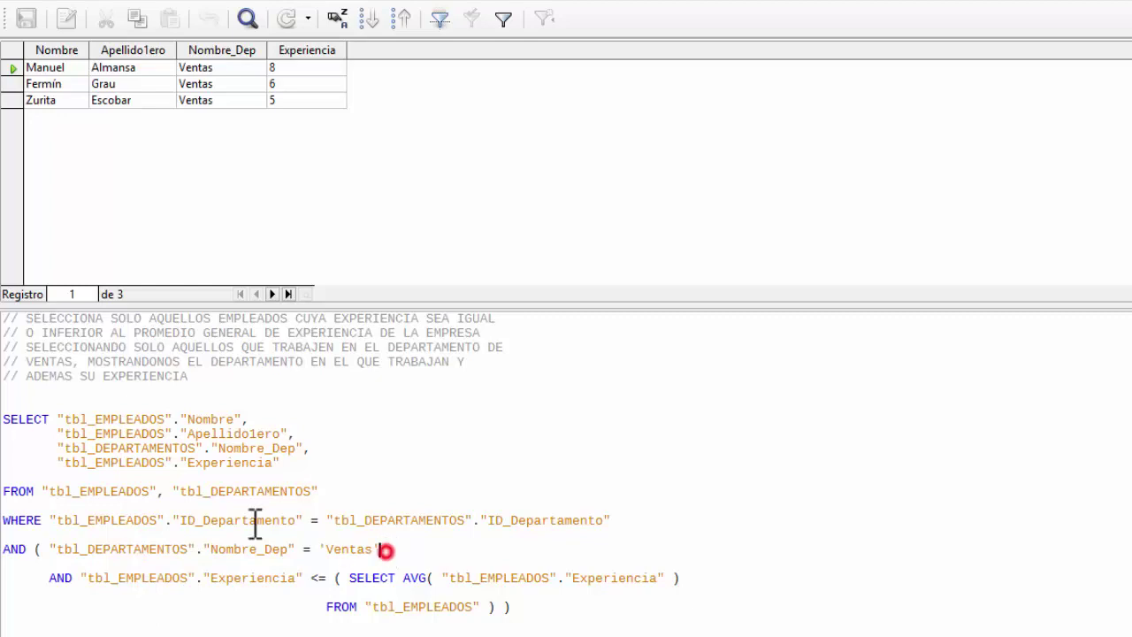
Highlight the SELECT AVG subquery and compare it with the tbl_EMPLEADOS Experiencia field before the <= operator
drag(255, 522, 3, 416)
click(352, 578)
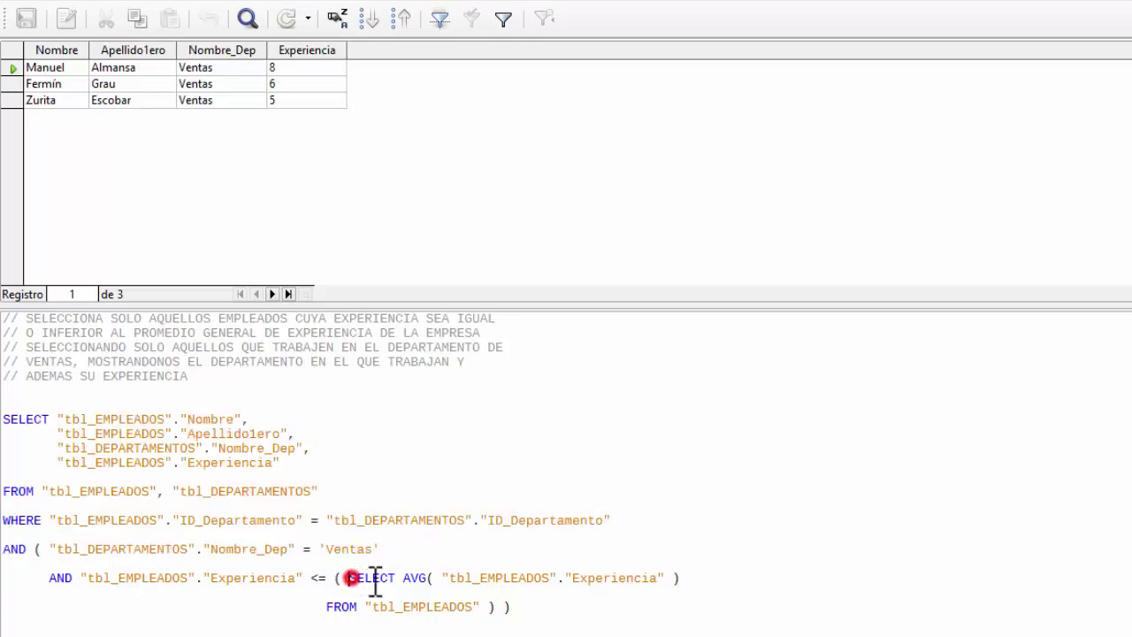
drag(375, 581, 502, 607)
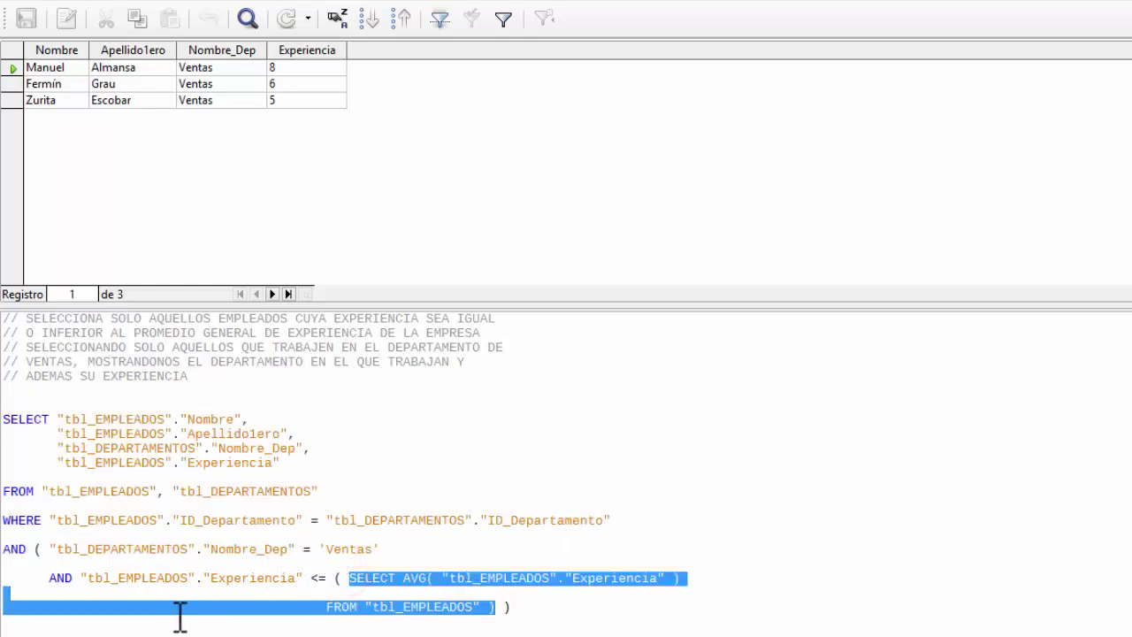
click(164, 587)
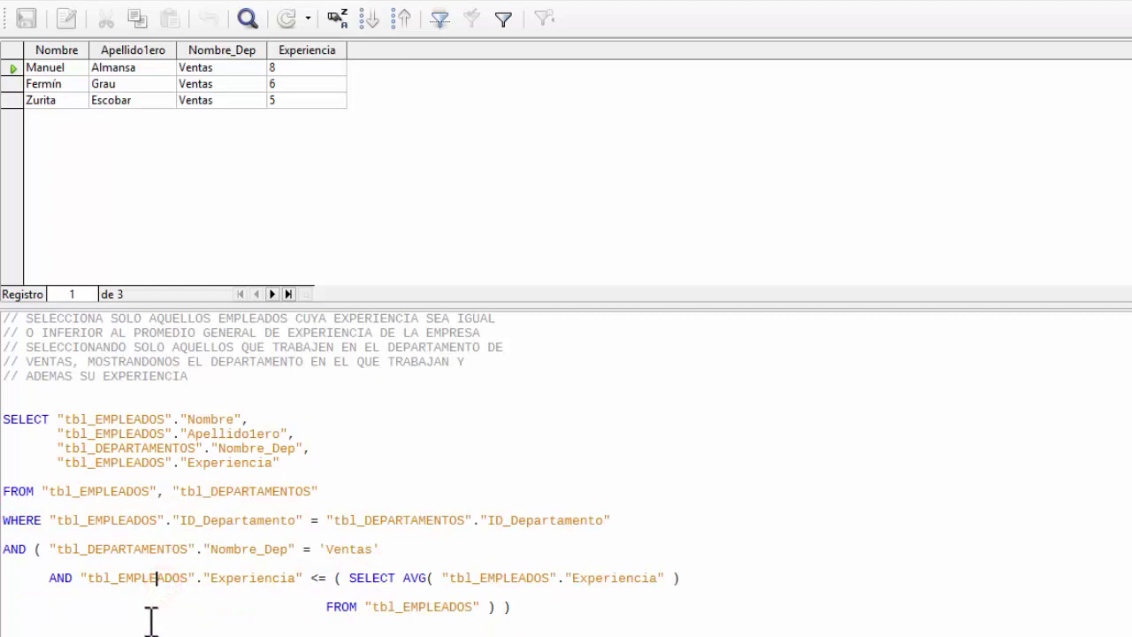
click(251, 578)
drag(350, 578, 432, 573)
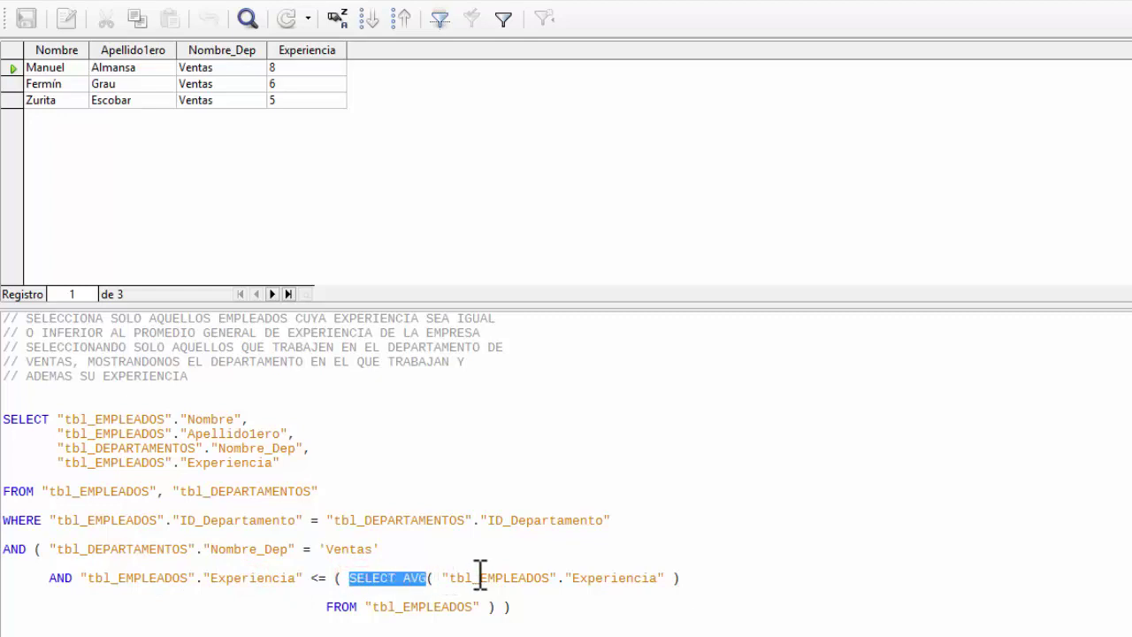
Examine the AVG subquery's Experiencia field and FROM clause, and highlight the main query from SELECT through the 'Ventas' condition
click(591, 578)
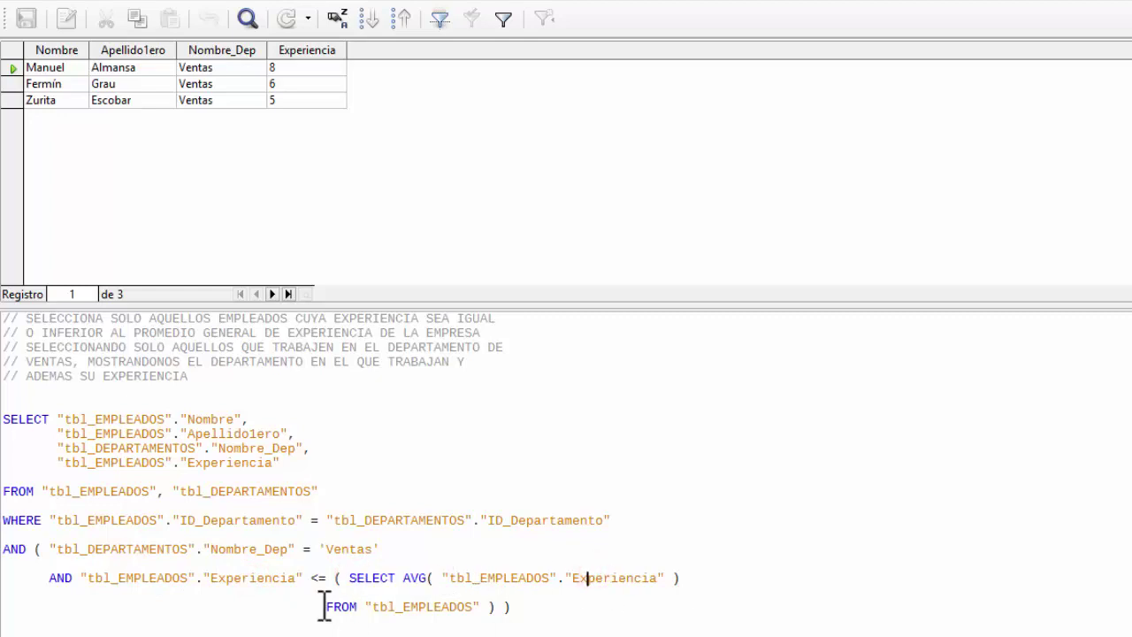
click(457, 607)
drag(492, 607, 5, 409)
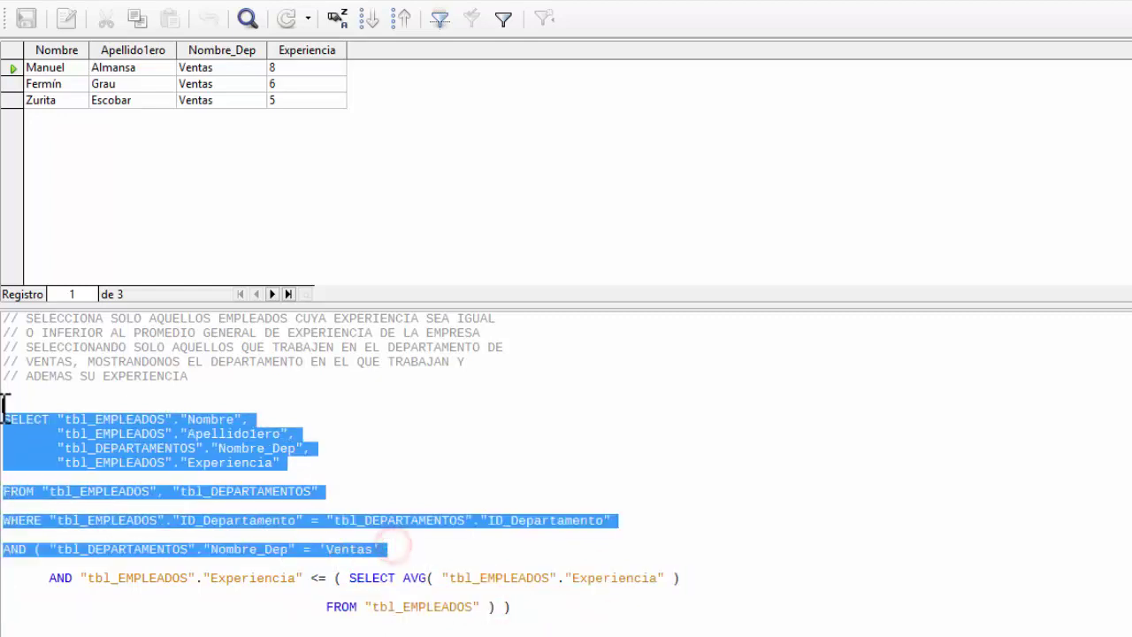
click(391, 445)
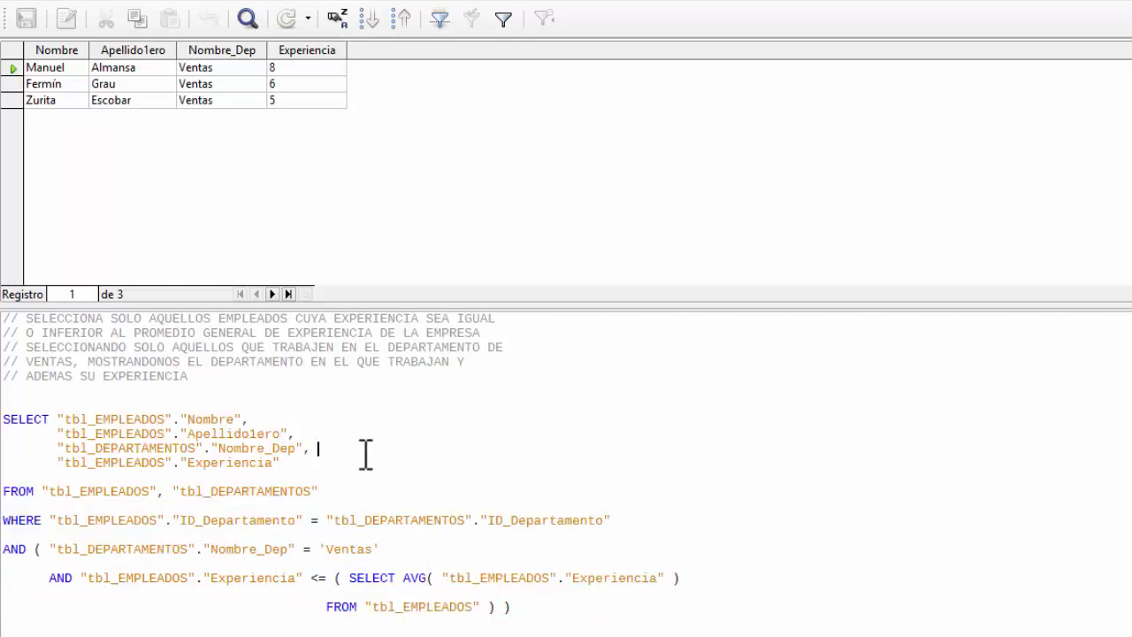
Change the Experiencia comparison operator before the AVG subquery to >= and run the query
click(317, 578)
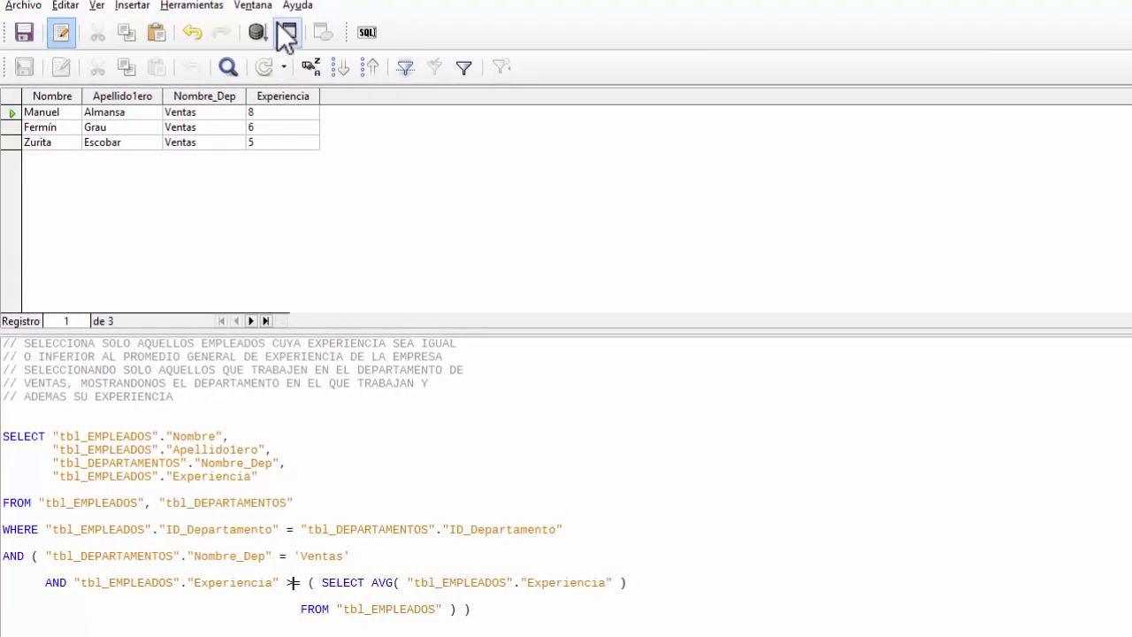
click(251, 37)
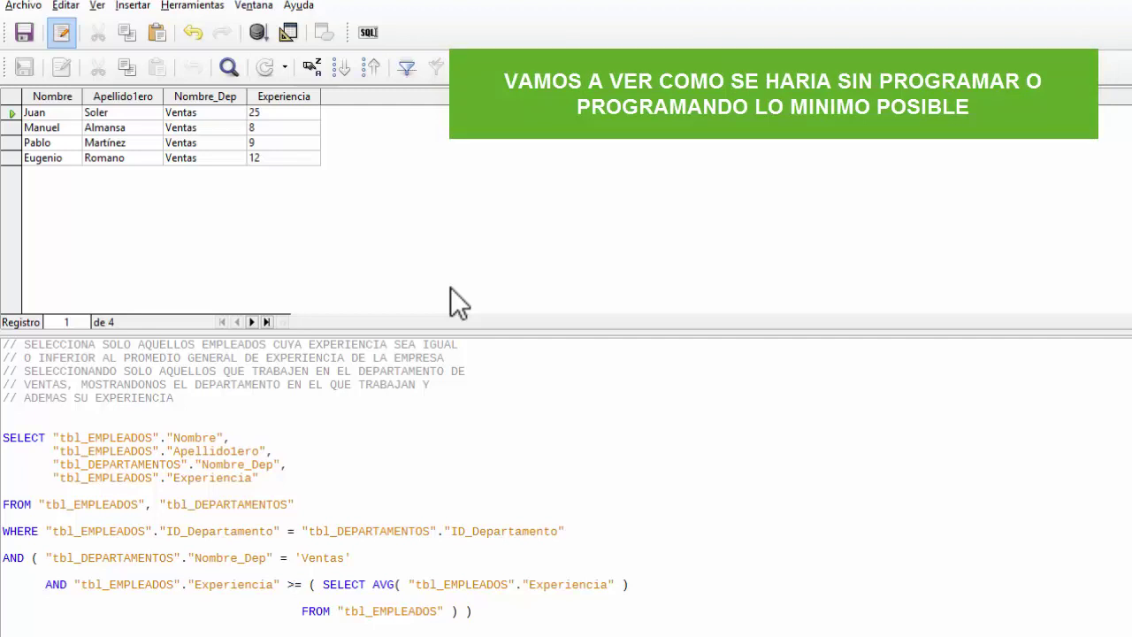
Switch the query to design view and widen the Nombre, Apellido1ero, Nombre_Dep and Experiencia columns to show their full contents
click(289, 33)
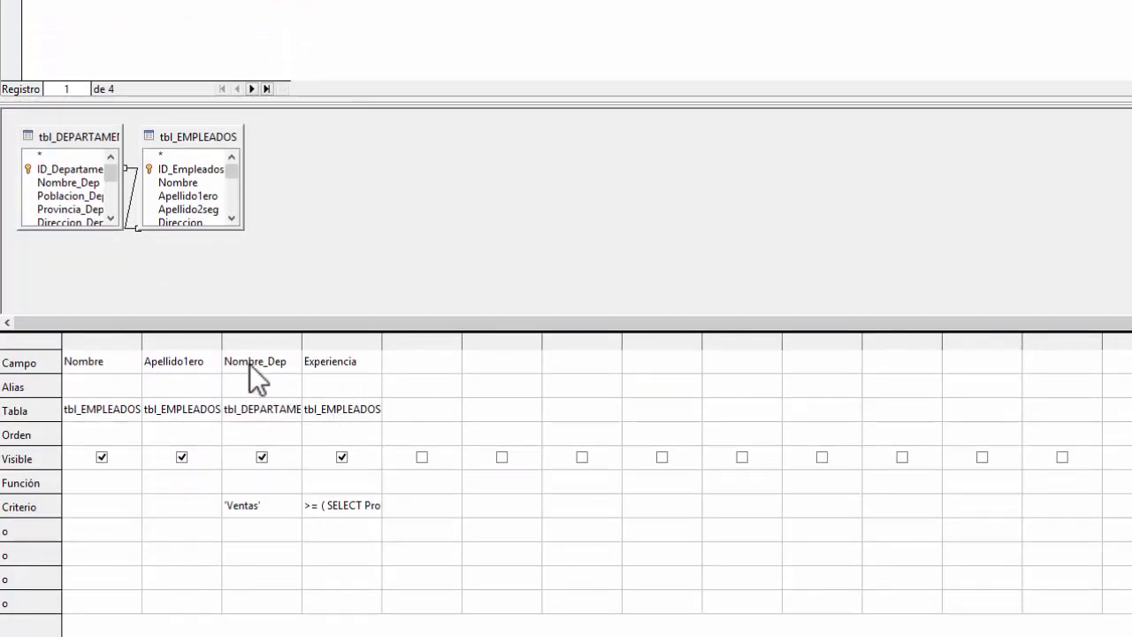
drag(142, 338, 149, 338)
click(233, 340)
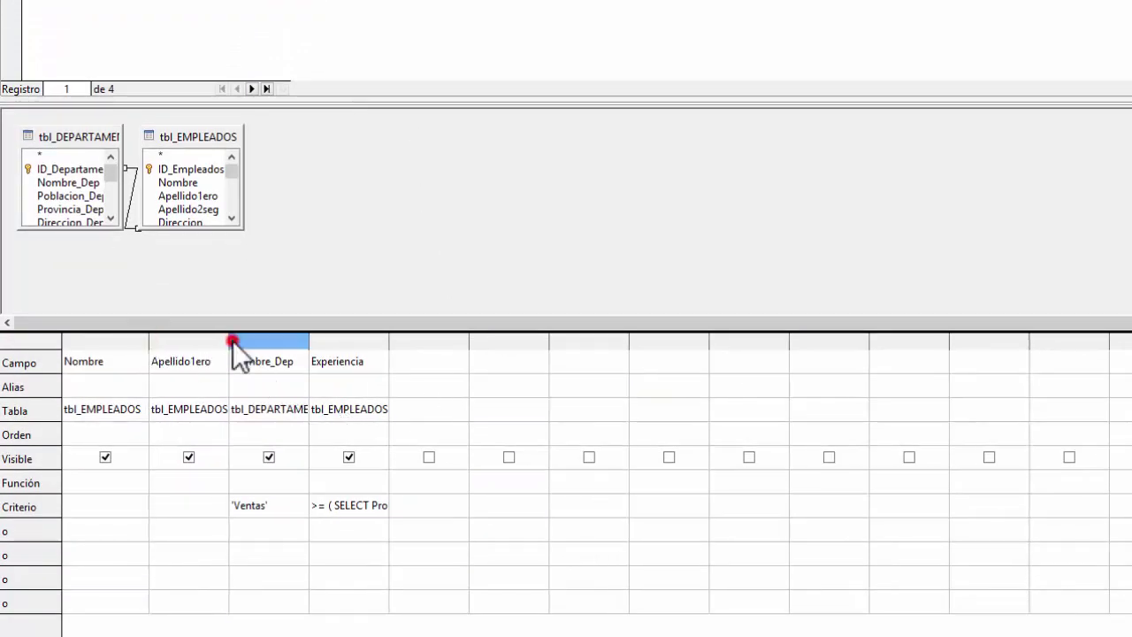
double_click(232, 340)
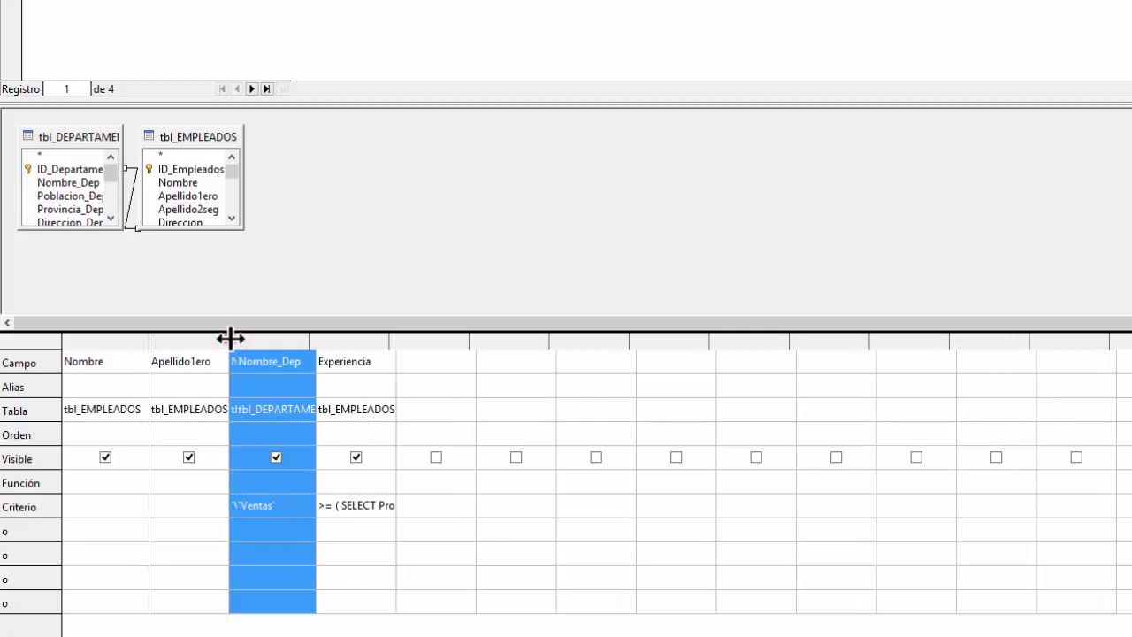
double_click(318, 340)
double_click(430, 339)
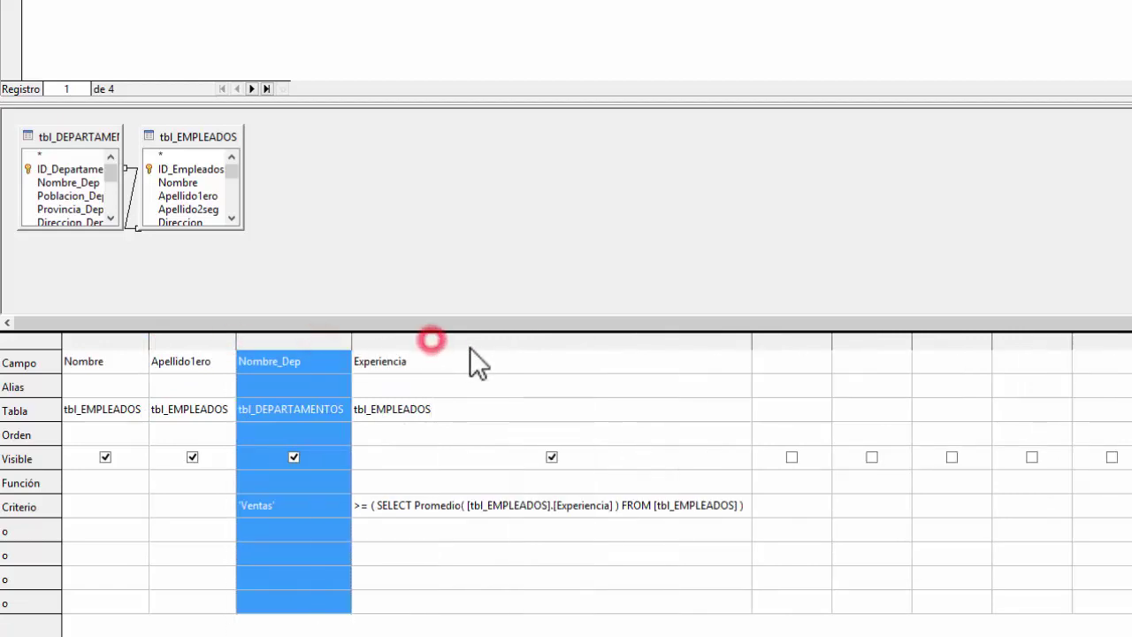
click(857, 361)
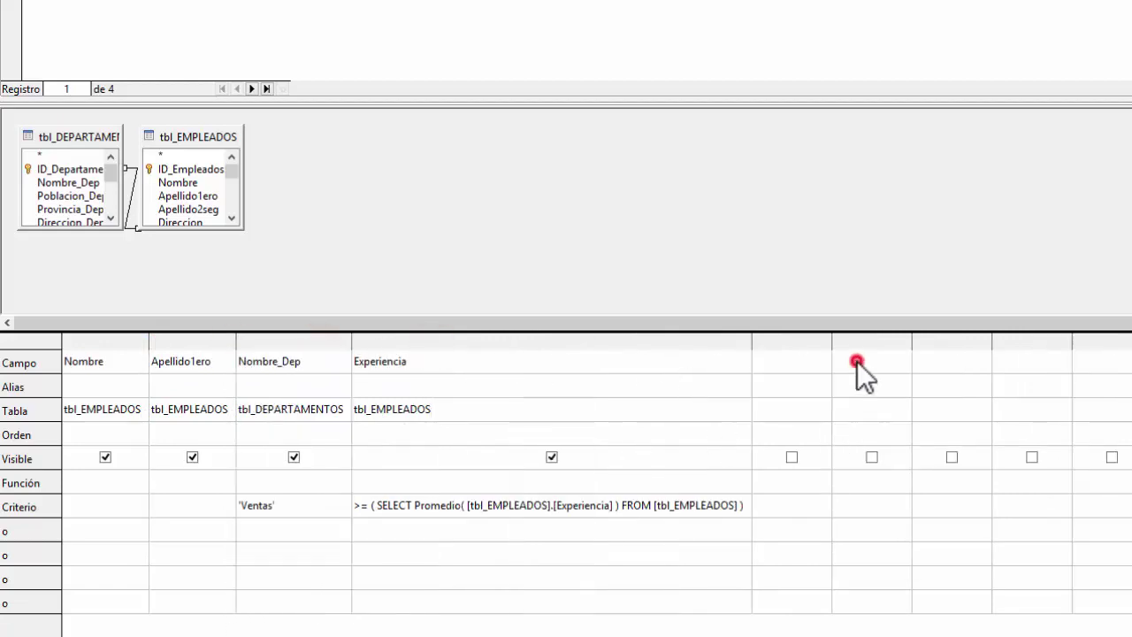
Rearrange the related tables so that tbl_EMPLEADOS stands to the left of tbl_DEPARTAMENTOS
click(212, 140)
drag(226, 138, 276, 146)
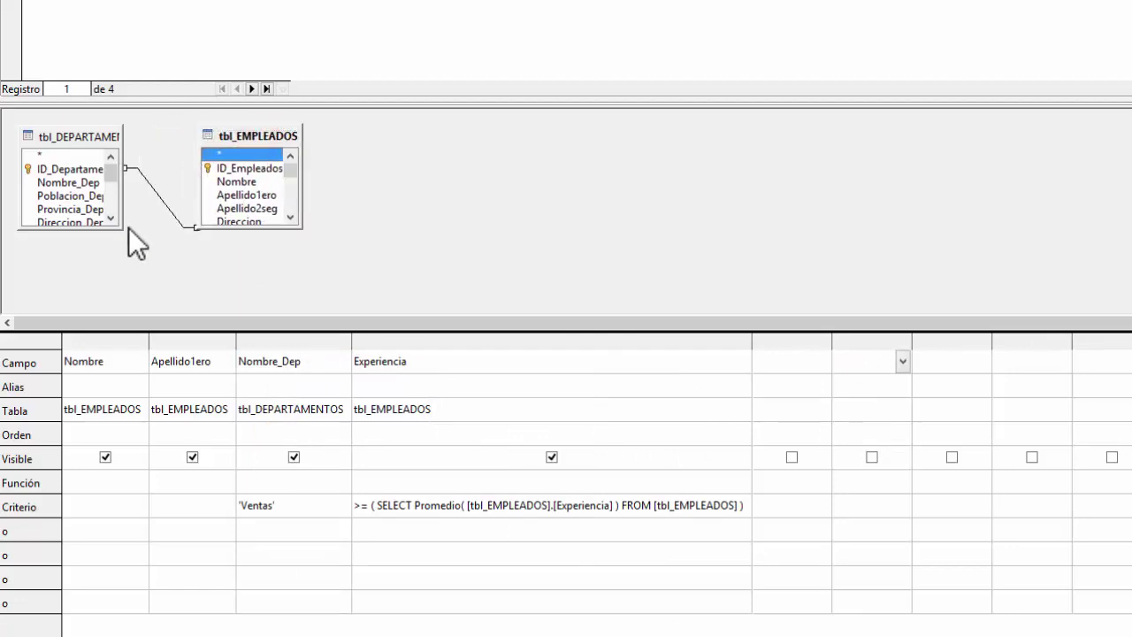
click(124, 228)
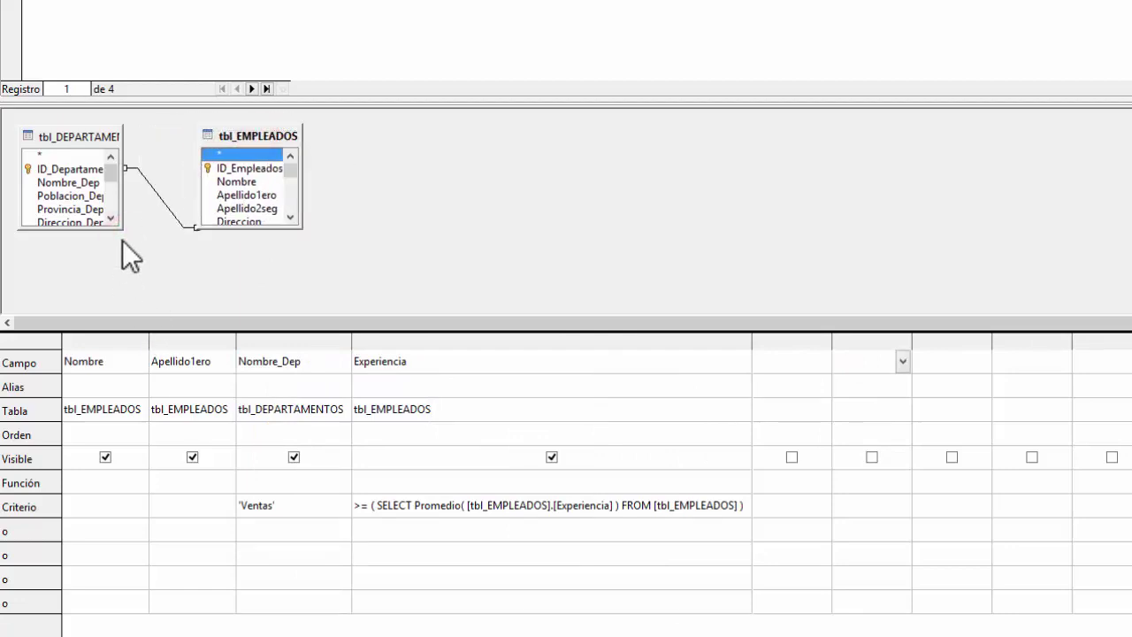
drag(93, 138, 403, 148)
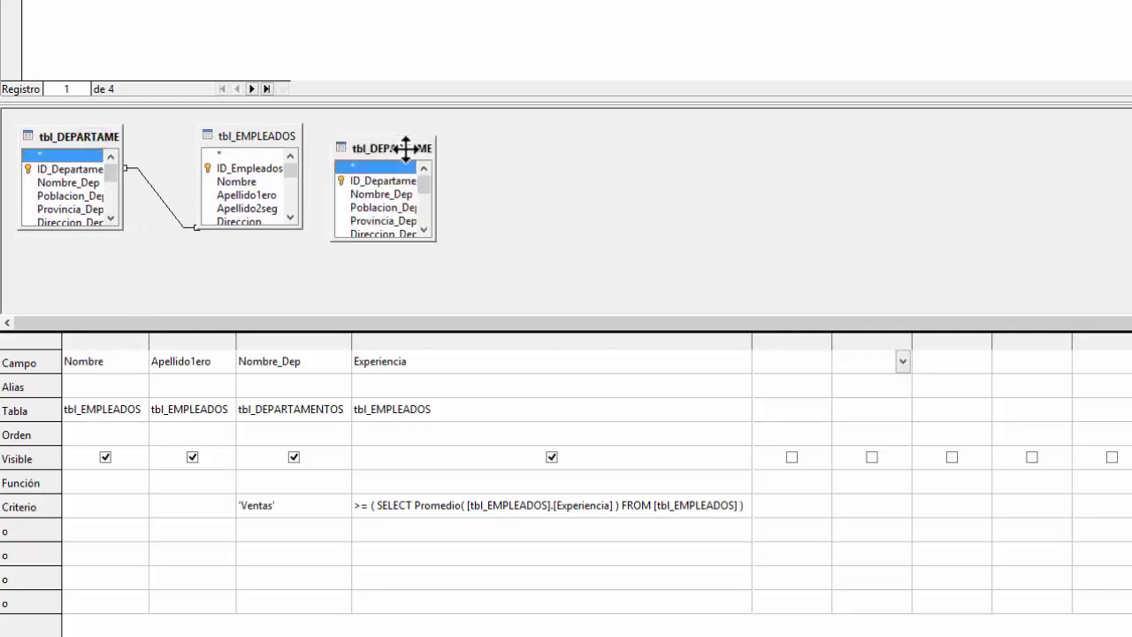
drag(262, 137, 110, 153)
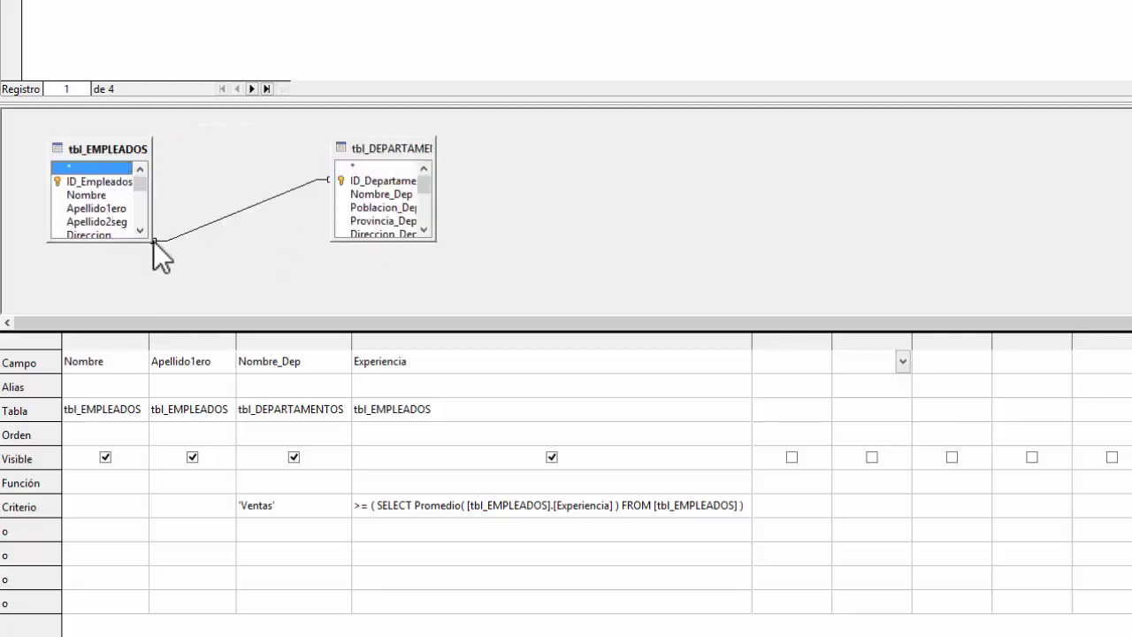
Enlarge the tbl_EMPLEADOS and tbl_DEPARTAMENTOS boxes to show their field lists, place them side by side, and run the query
drag(153, 243, 176, 366)
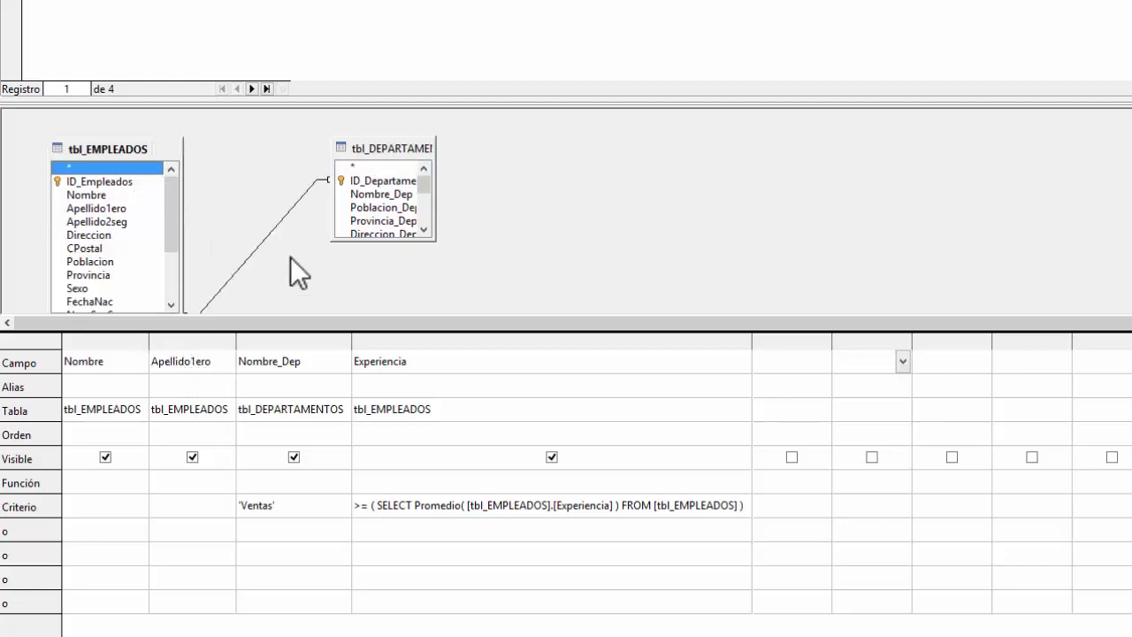
drag(379, 152, 286, 146)
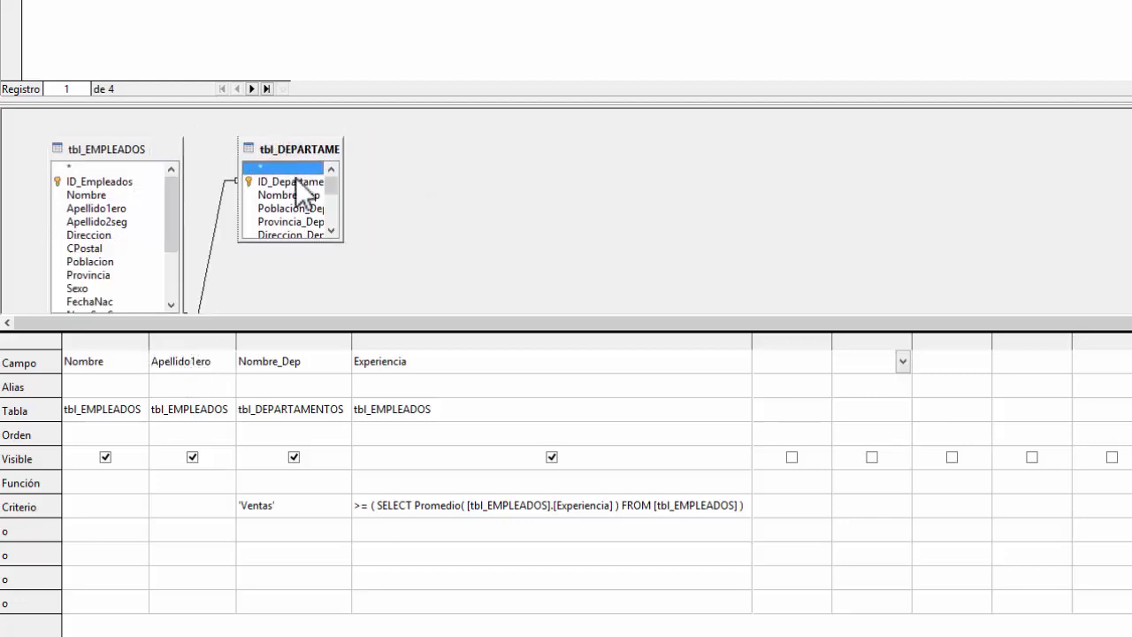
drag(340, 241, 383, 311)
scroll(380, 228, down, 4)
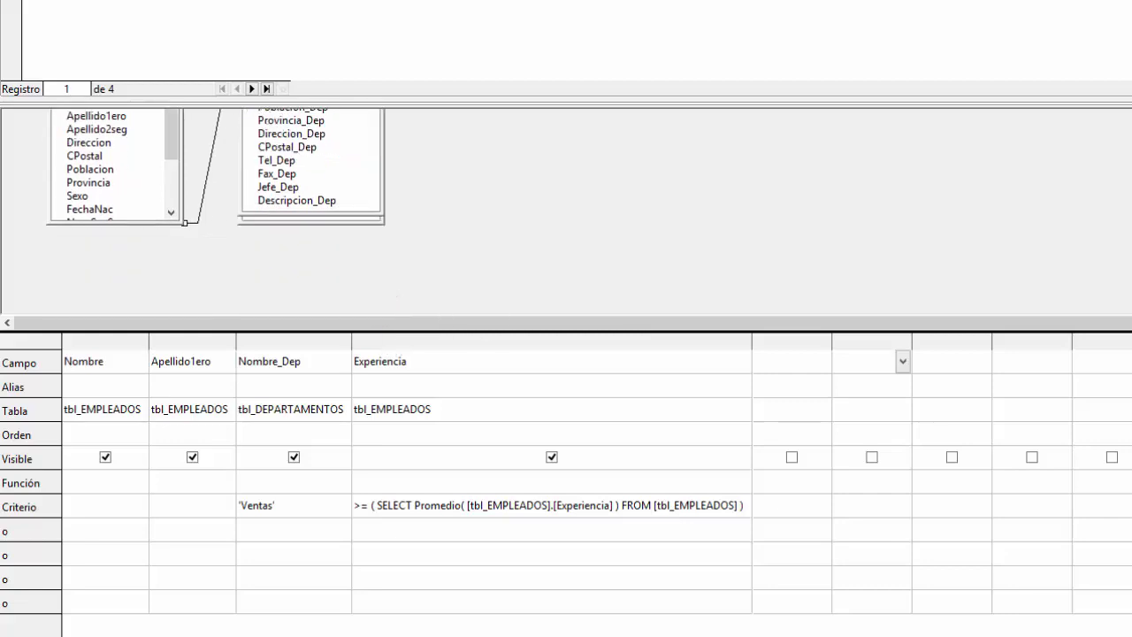
drag(136, 179, 169, 271)
drag(183, 156, 204, 156)
drag(384, 134, 412, 143)
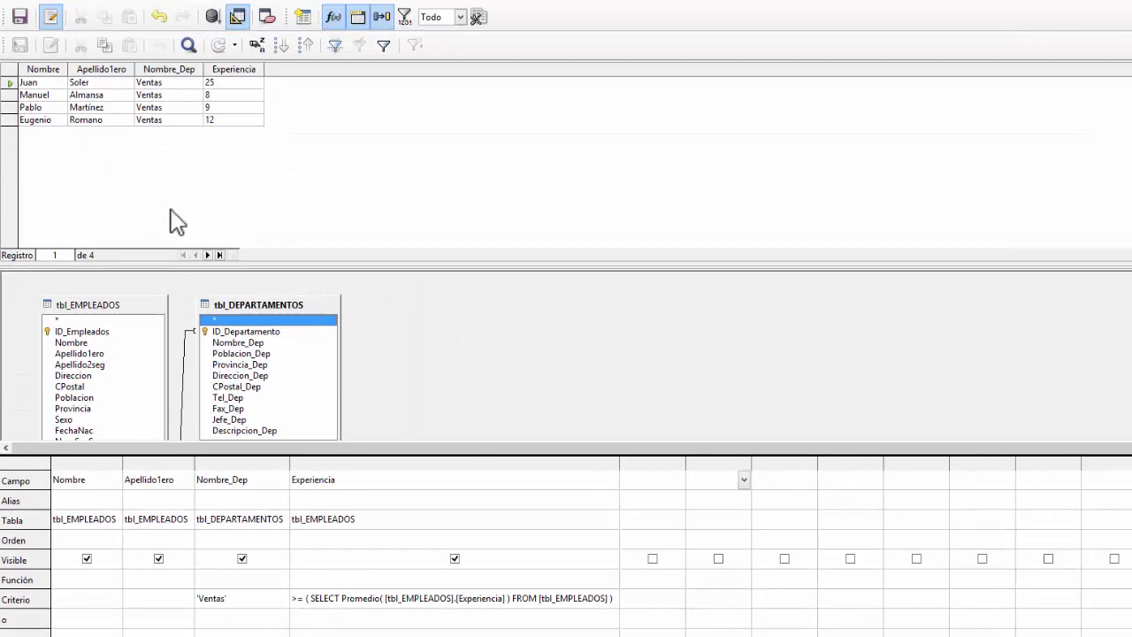
click(213, 17)
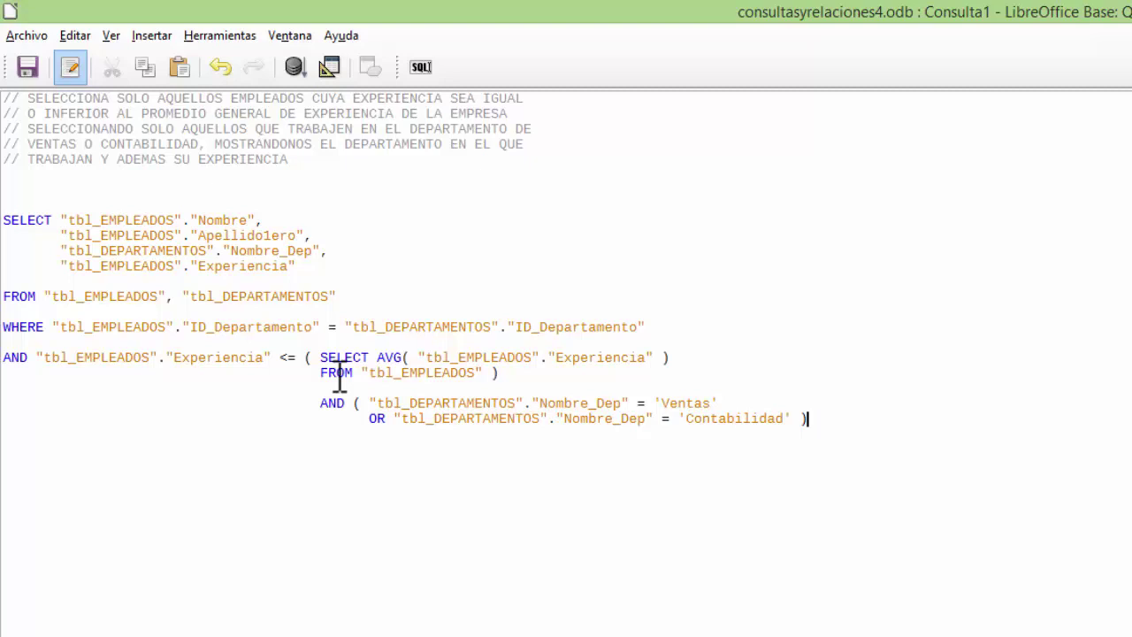
Run the Ventas or Contabilidad query, and reformat its SQL with "tbl_DEPARTAMENTOS" on its own line and blank lines before the subquery FROM and OR
click(295, 69)
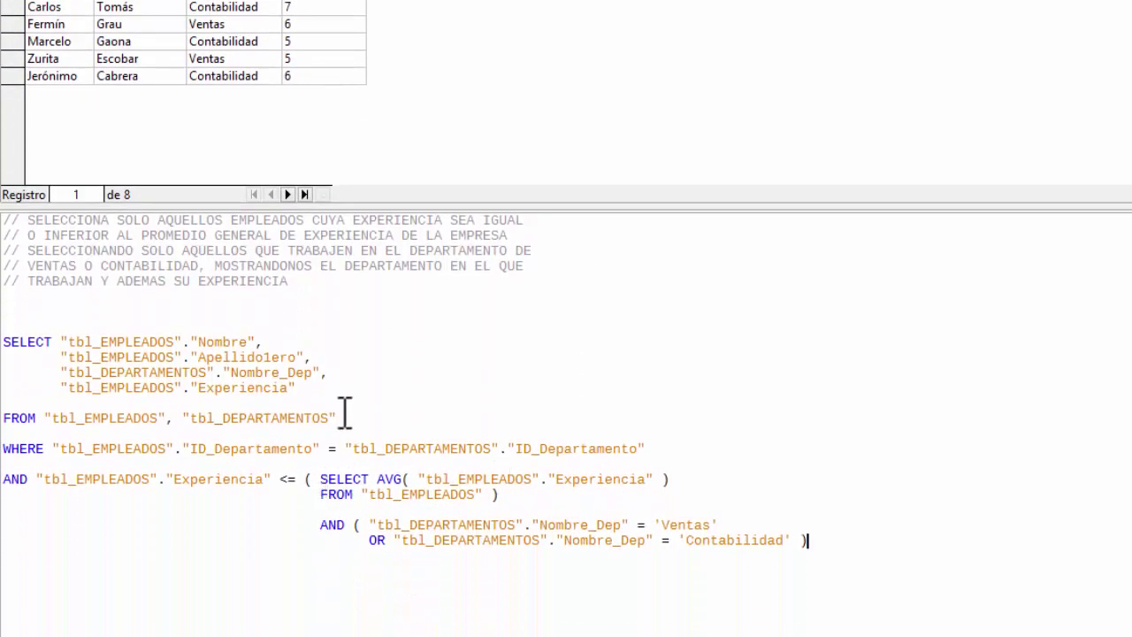
click(185, 417)
key(Return)
key(Down)
key(Down)
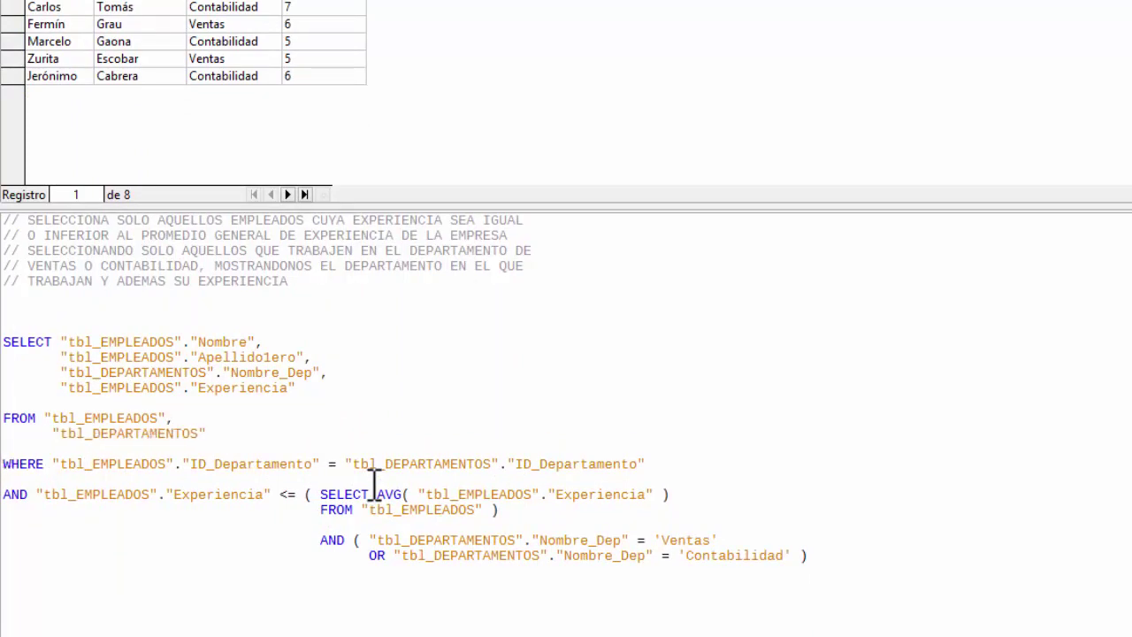
key(Return)
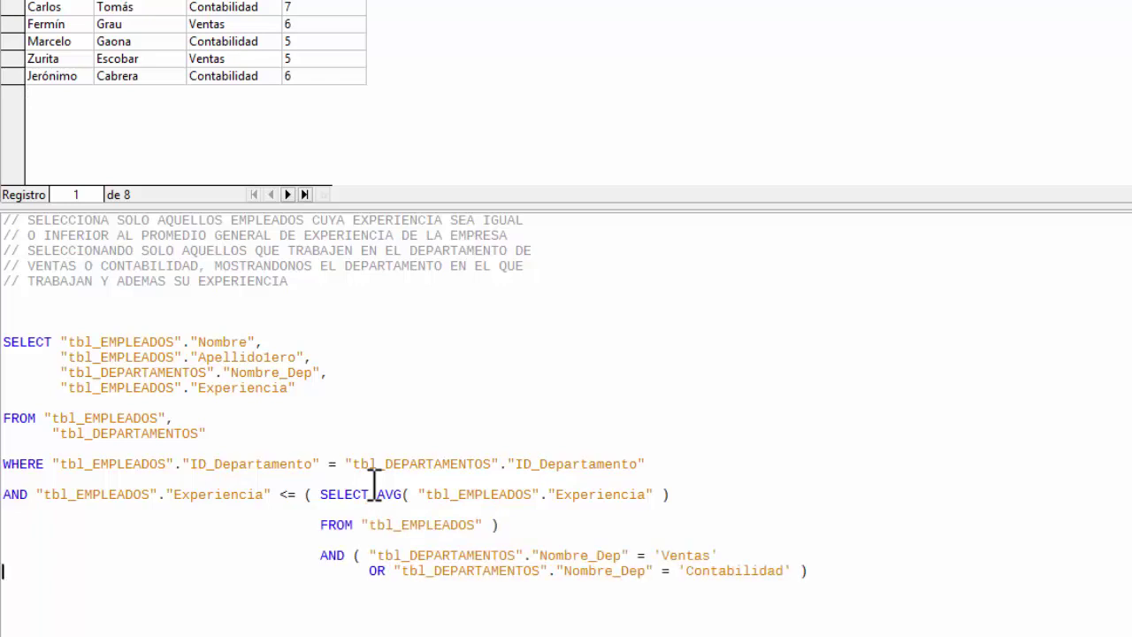
key(Return)
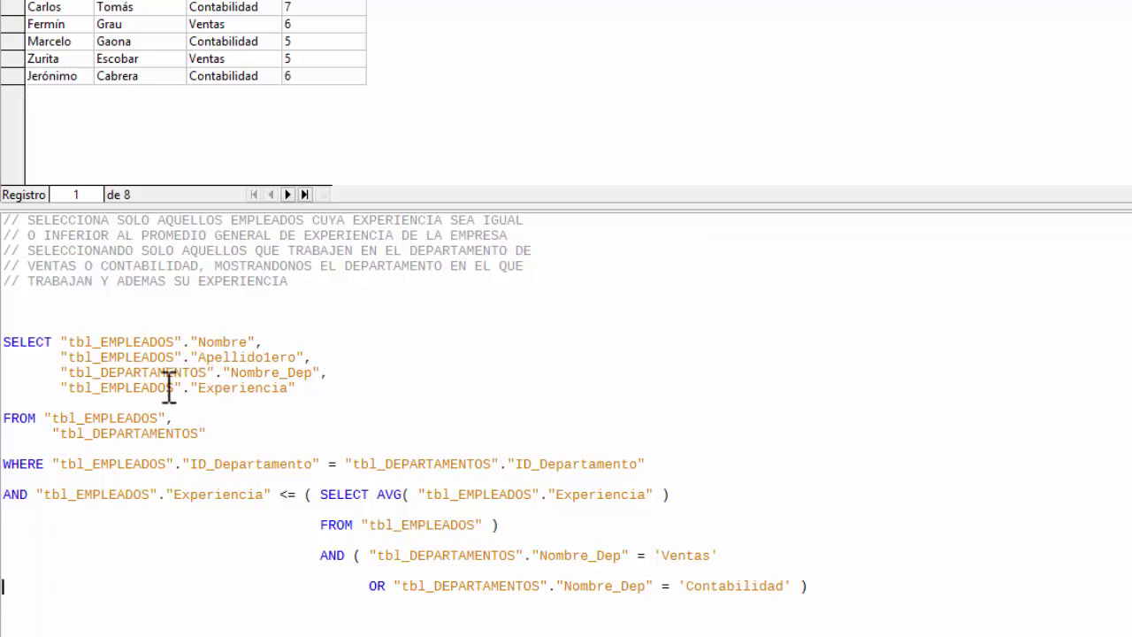
Highlight the main query's SELECT and FROM clauses, and examine the SELECT keyword
click(11, 341)
drag(206, 433, 4, 339)
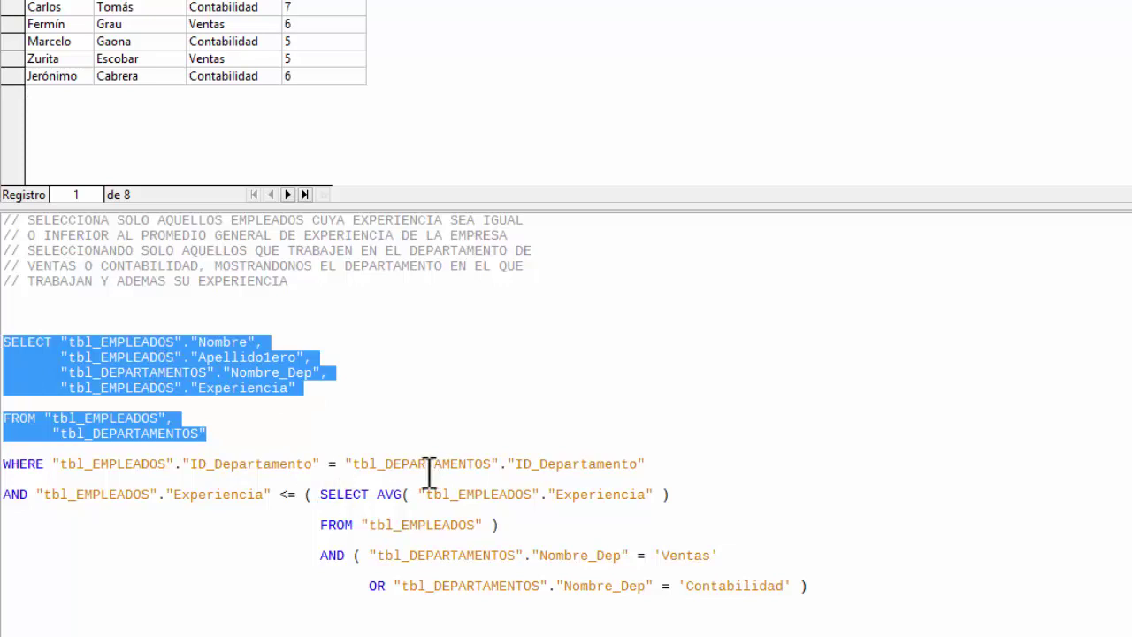
click(158, 358)
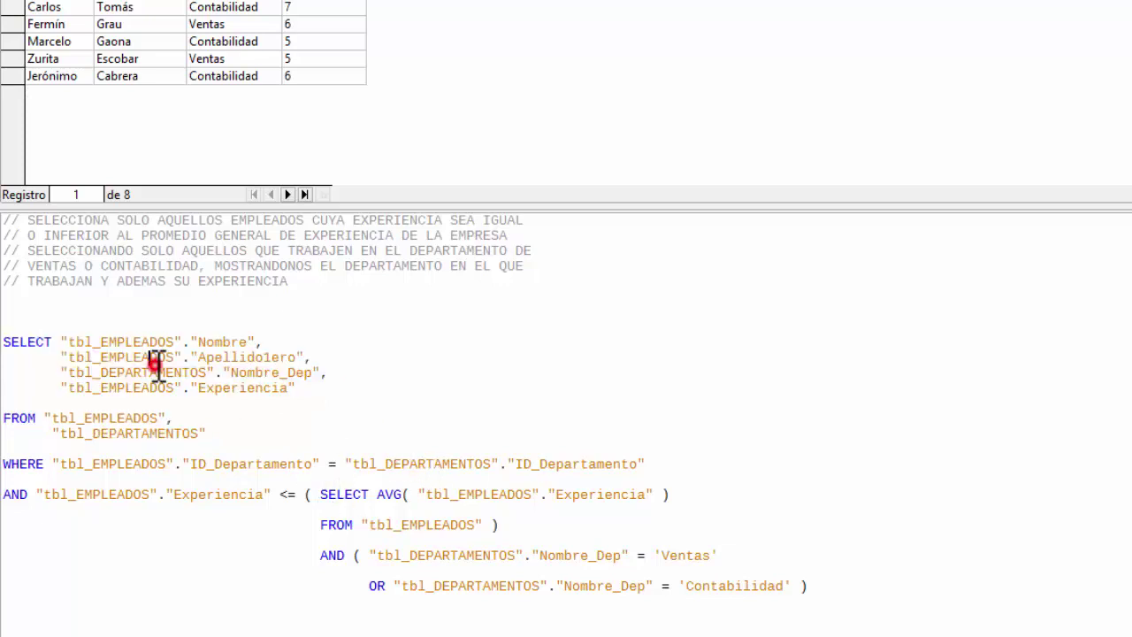
click(52, 341)
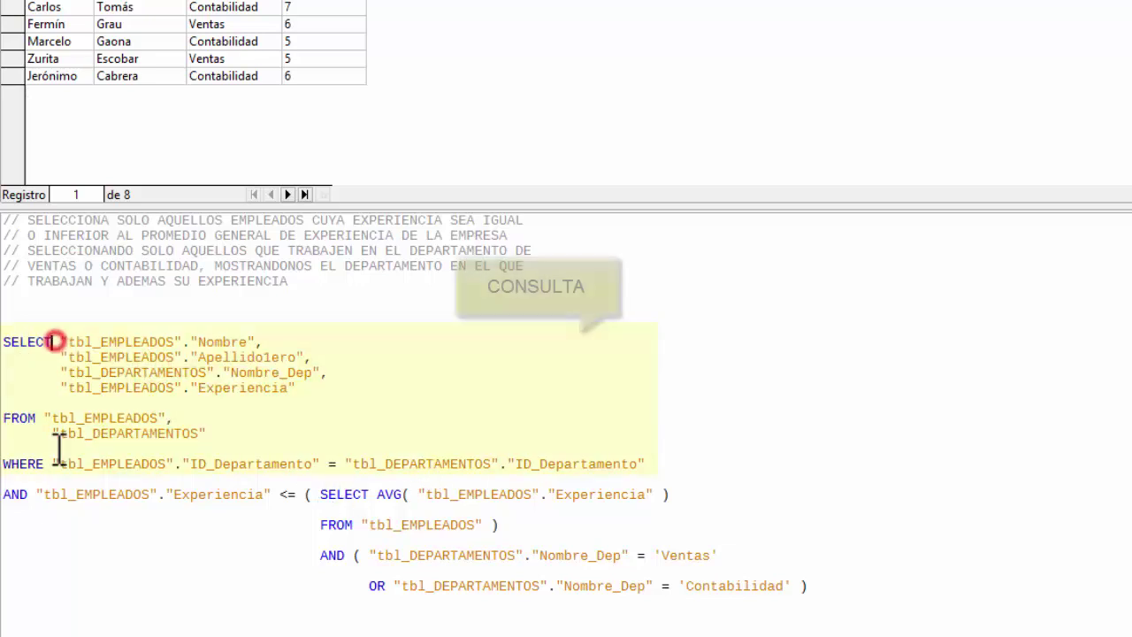
Examine the "tbl_EMPLEADOS"."Nombre" syntax by highlighting the table name, the field name and the dot between them
click(108, 342)
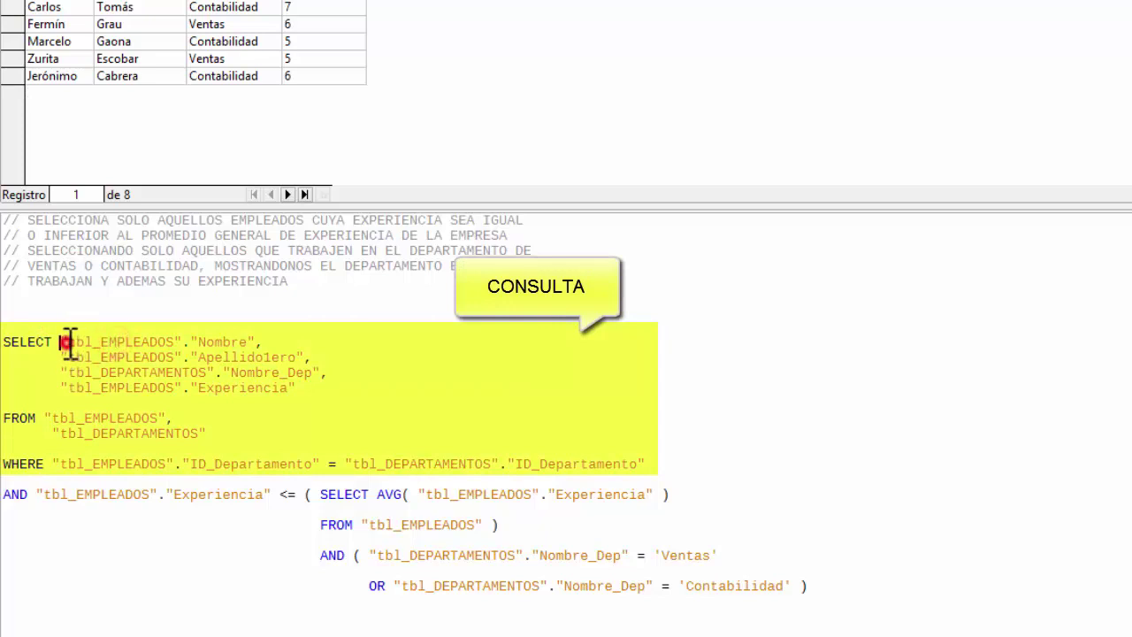
drag(69, 342, 274, 336)
click(192, 341)
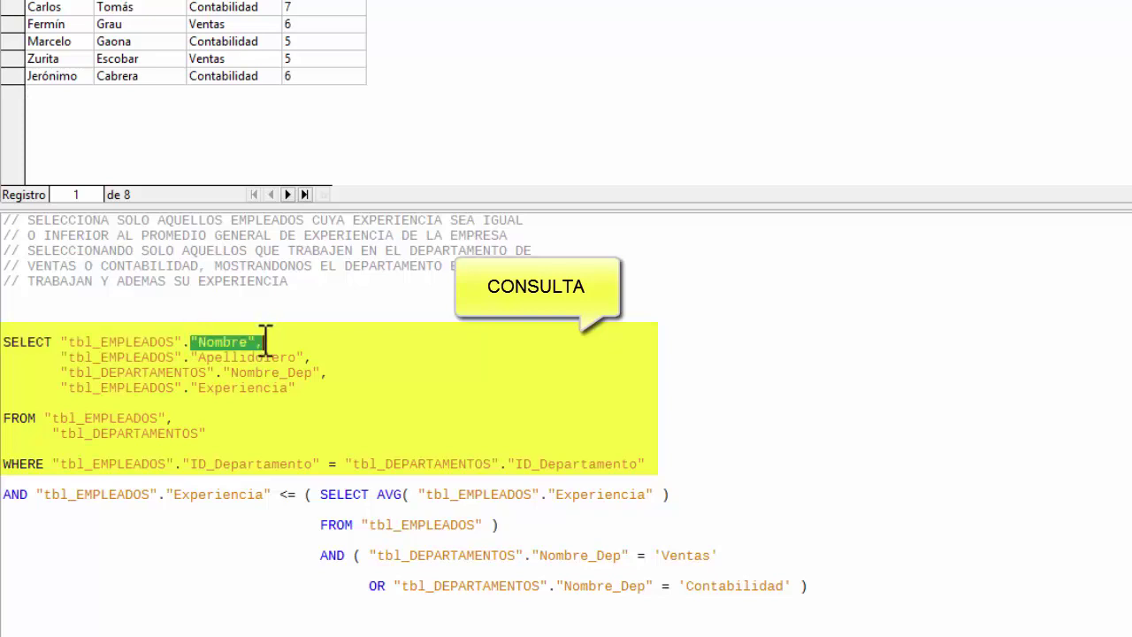
click(187, 343)
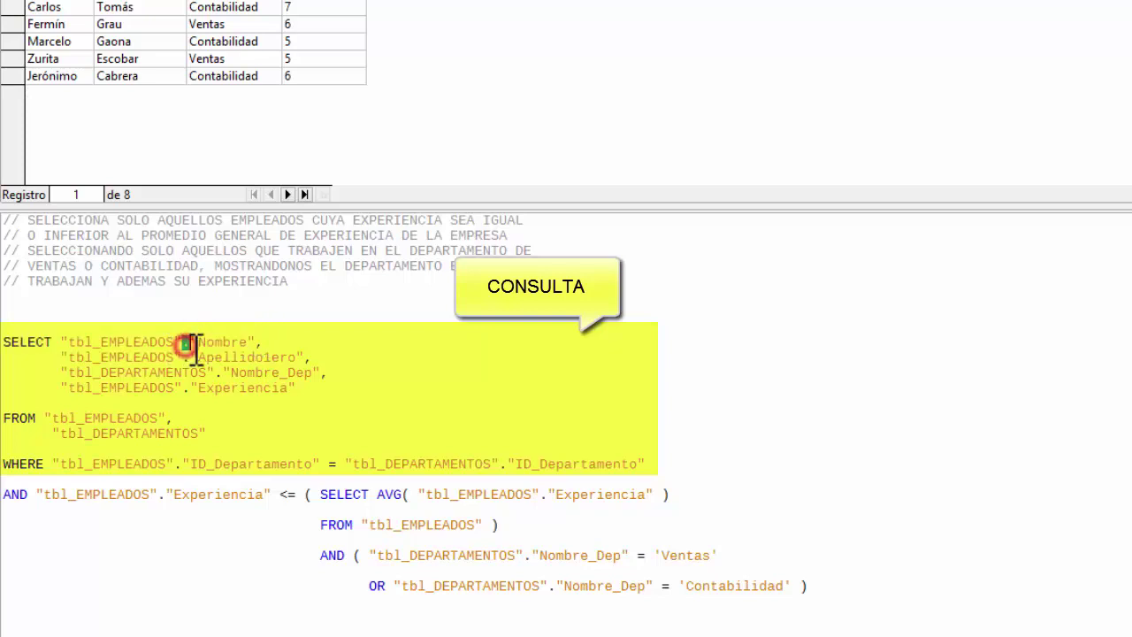
click(65, 343)
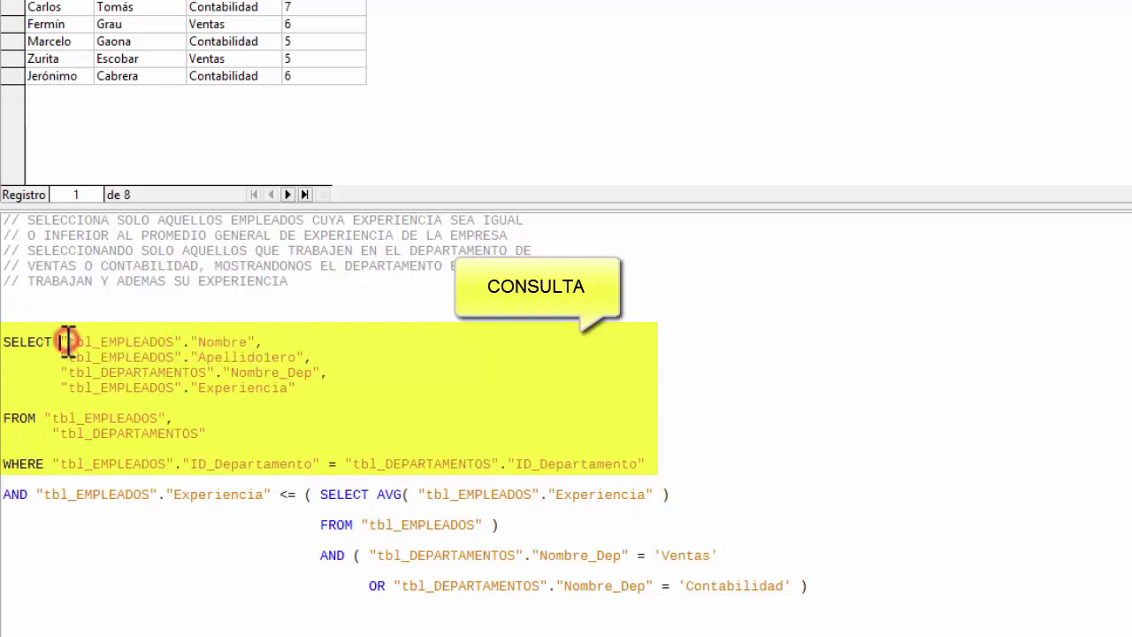
drag(65, 342, 192, 336)
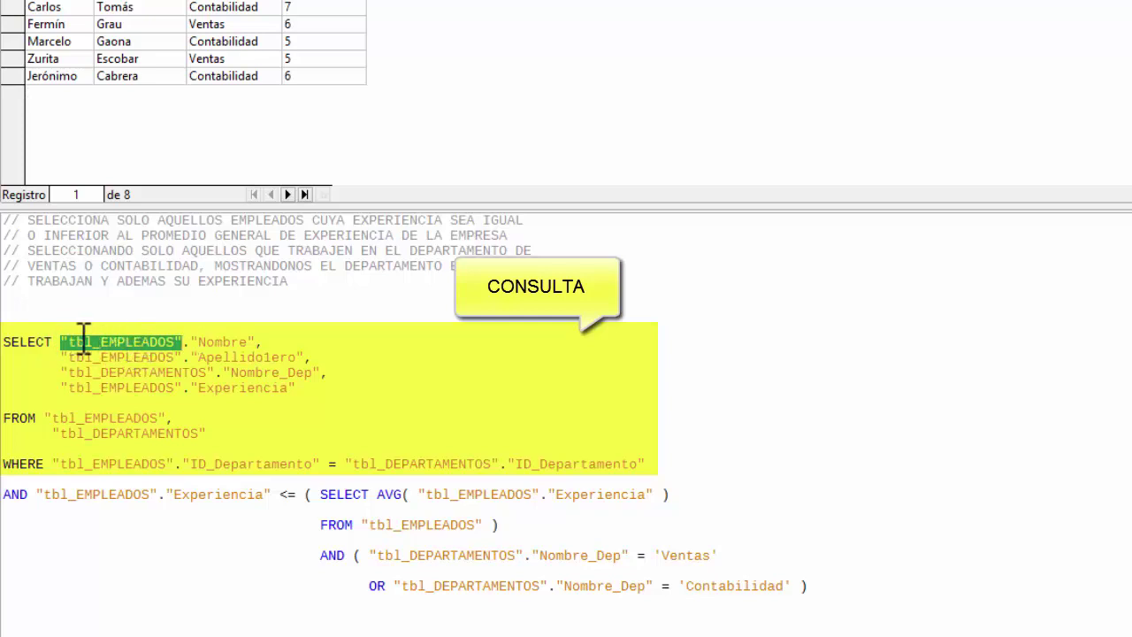
drag(197, 341, 256, 342)
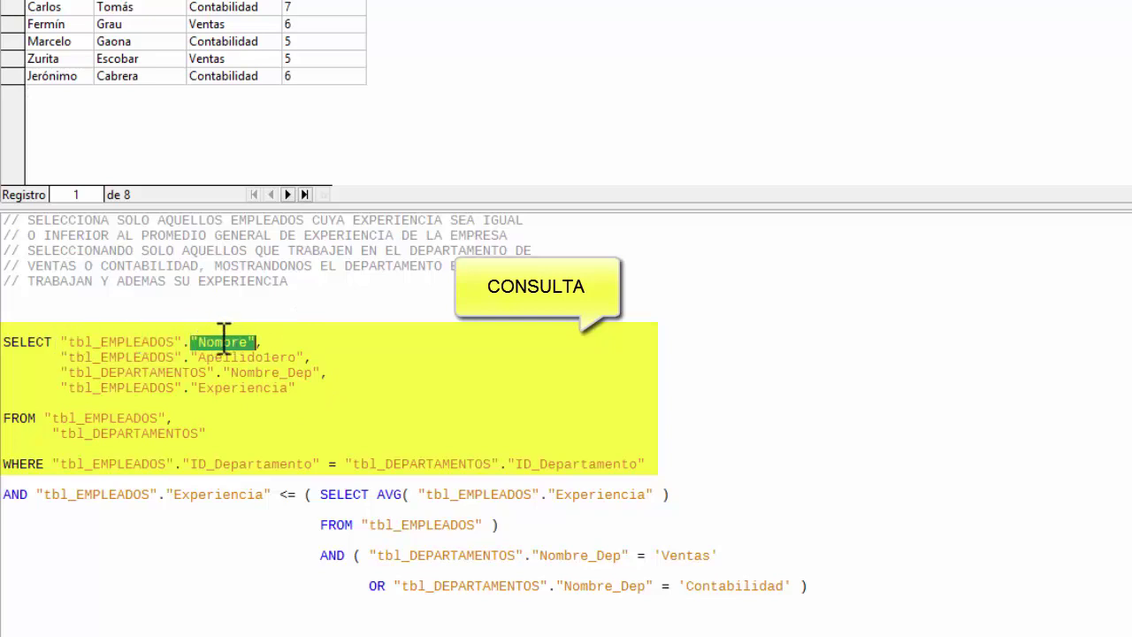
double_click(186, 341)
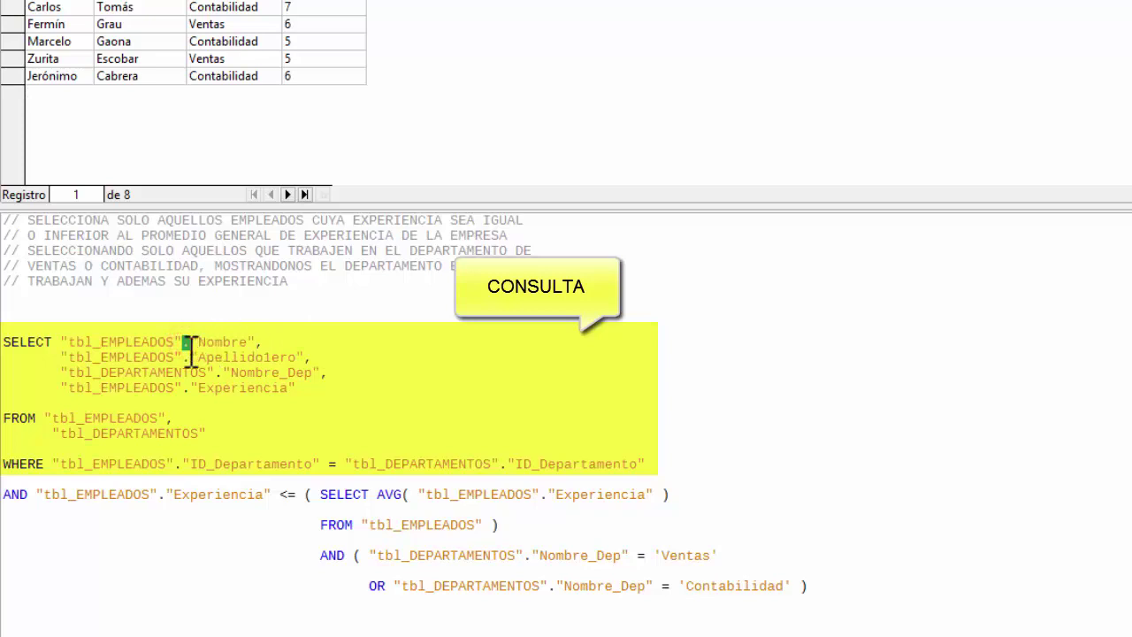
click(120, 342)
click(254, 341)
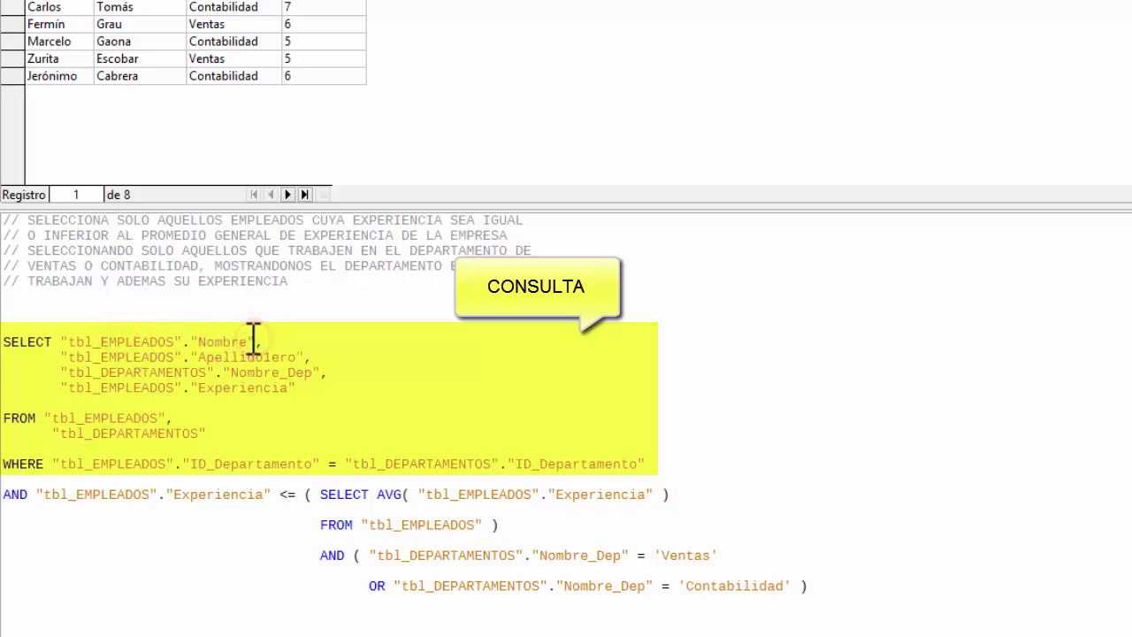
click(253, 341)
click(187, 368)
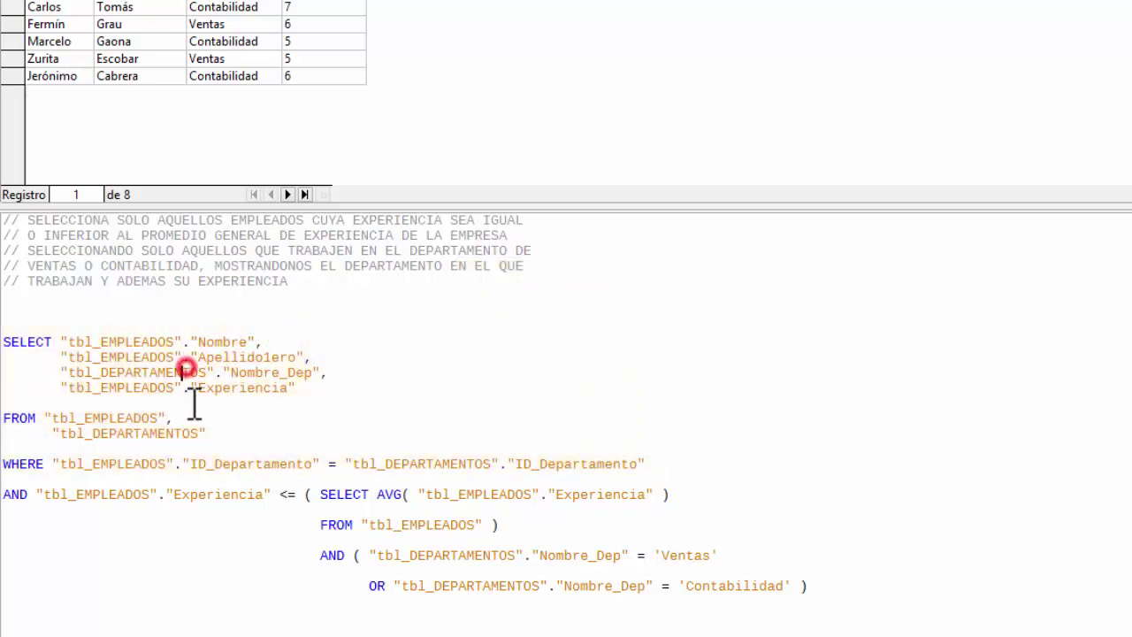
Examine the remaining SELECT fields "Apellido1ero", "Nombre_Dep" and "Experiencia", with their table names and separating commas
click(126, 358)
click(249, 357)
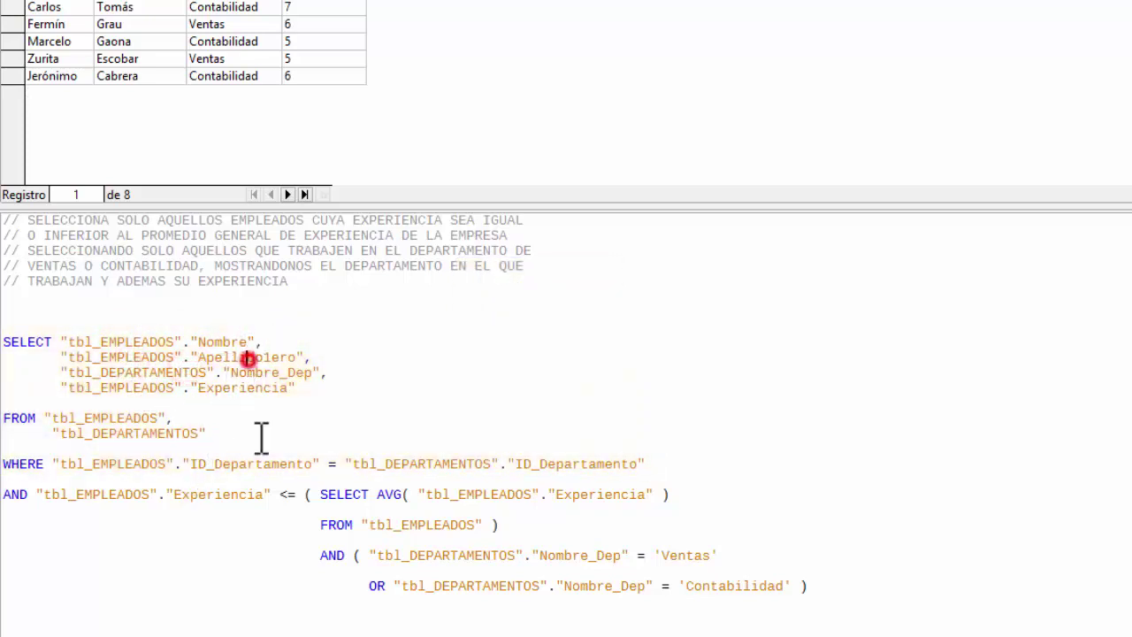
click(305, 359)
click(247, 373)
click(321, 374)
click(132, 394)
click(236, 389)
click(320, 390)
Align "tbl_DEPARTAMENTOS" in the main FROM clause directly beneath "tbl_EMPLEADOS" by removing one leading space
click(94, 400)
click(109, 433)
click(101, 418)
click(53, 435)
key(BackSpace)
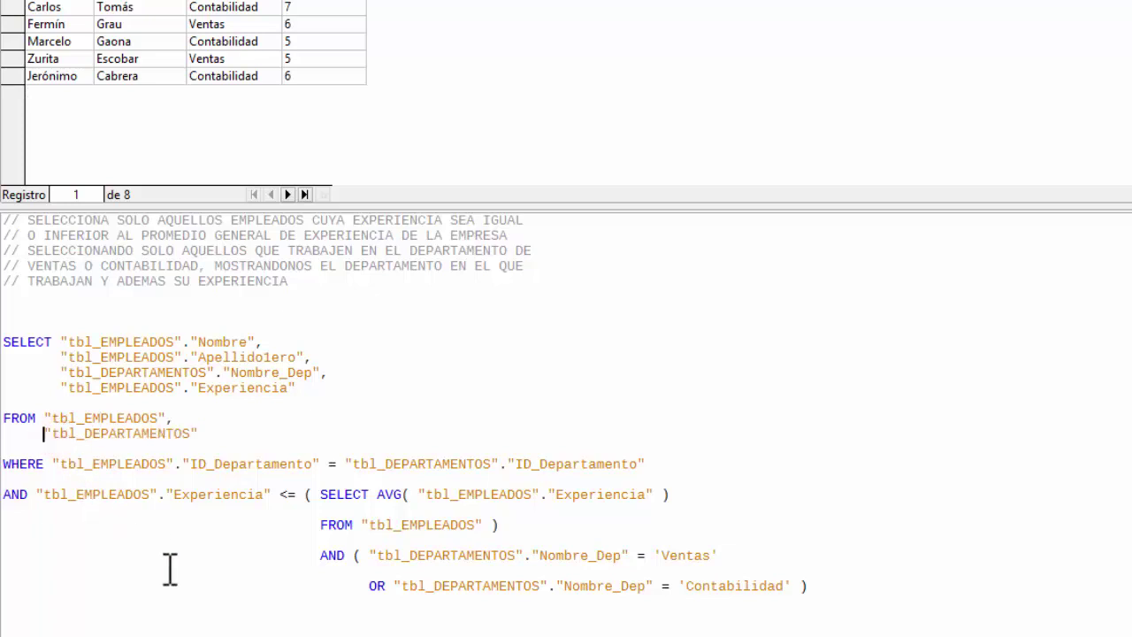
Examine the main FROM clause: the "tbl_EMPLEADOS" and "tbl_DEPARTAMENTOS" tables, the comma between them and the line end
click(133, 416)
click(167, 419)
click(94, 433)
click(207, 433)
click(111, 426)
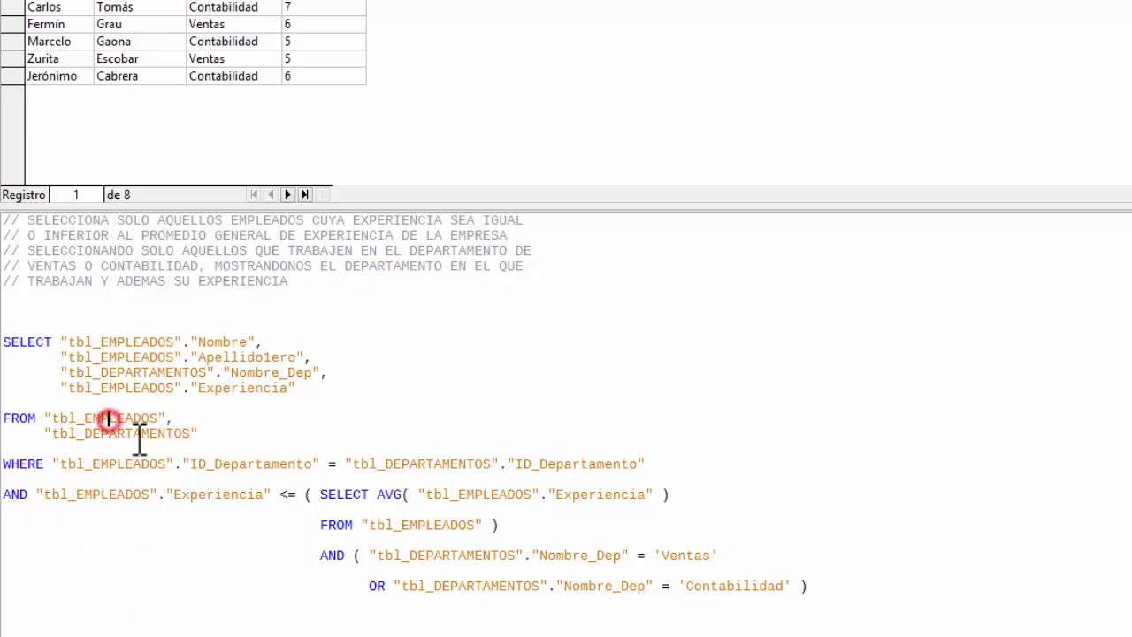
click(147, 434)
click(203, 437)
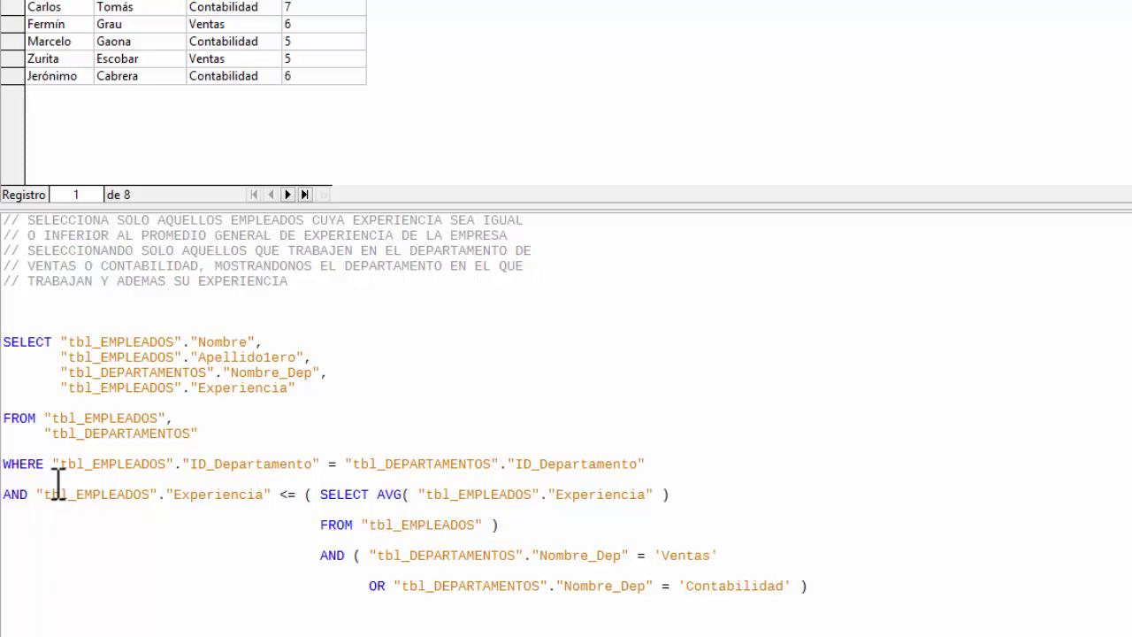
Examine the WHERE join between the two tables' "ID_Departamento" fields, highlighting the equals sign
click(114, 449)
click(97, 467)
click(382, 466)
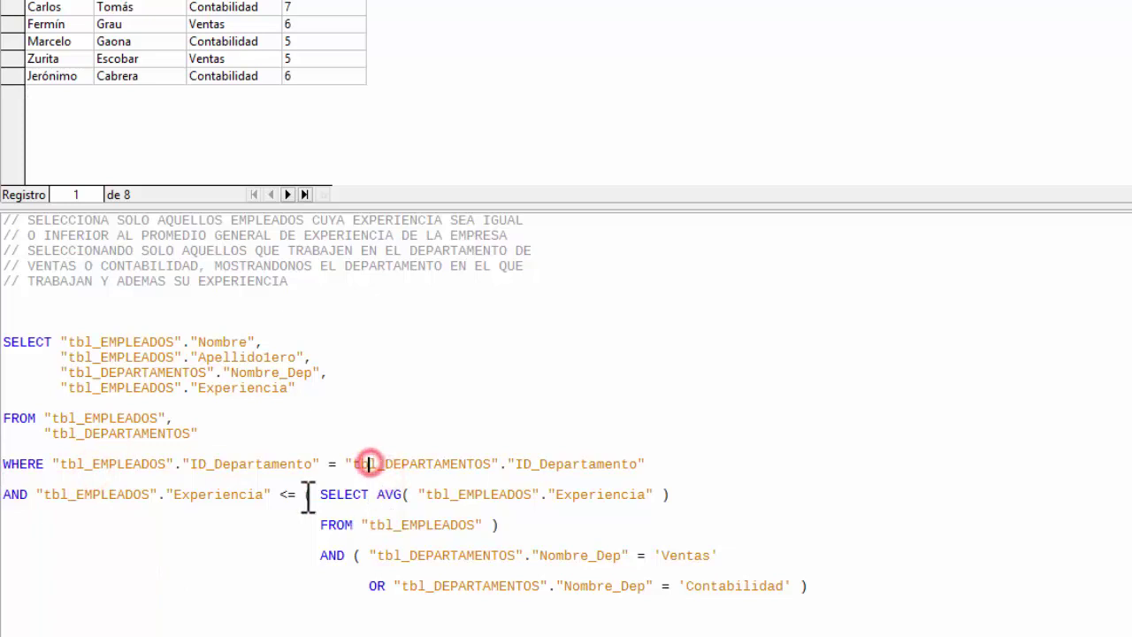
click(264, 465)
click(551, 463)
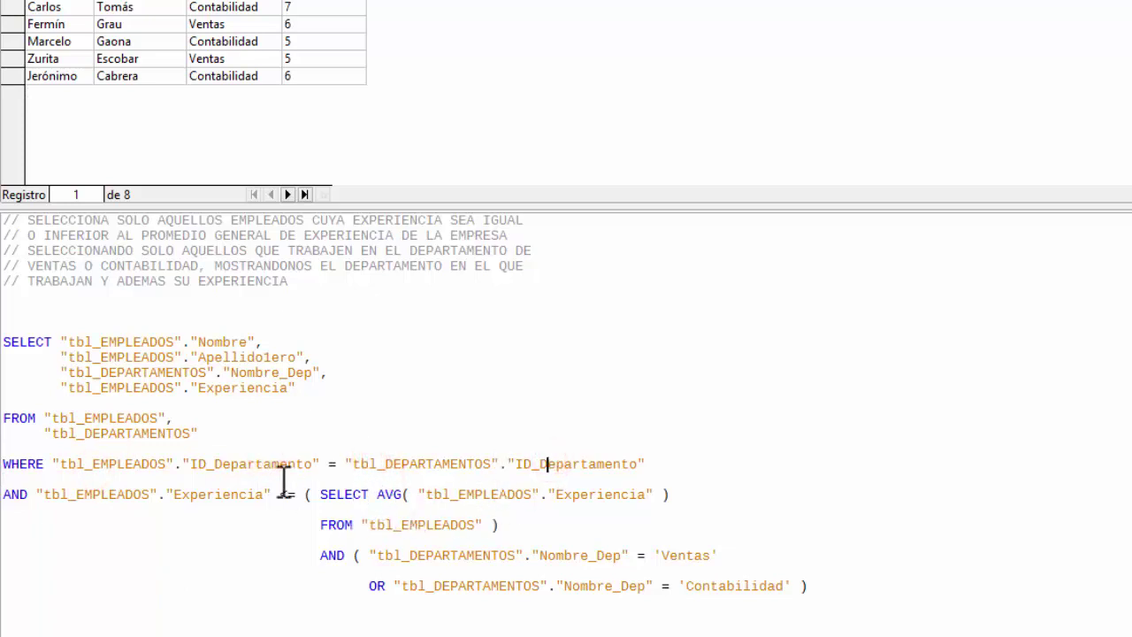
click(144, 465)
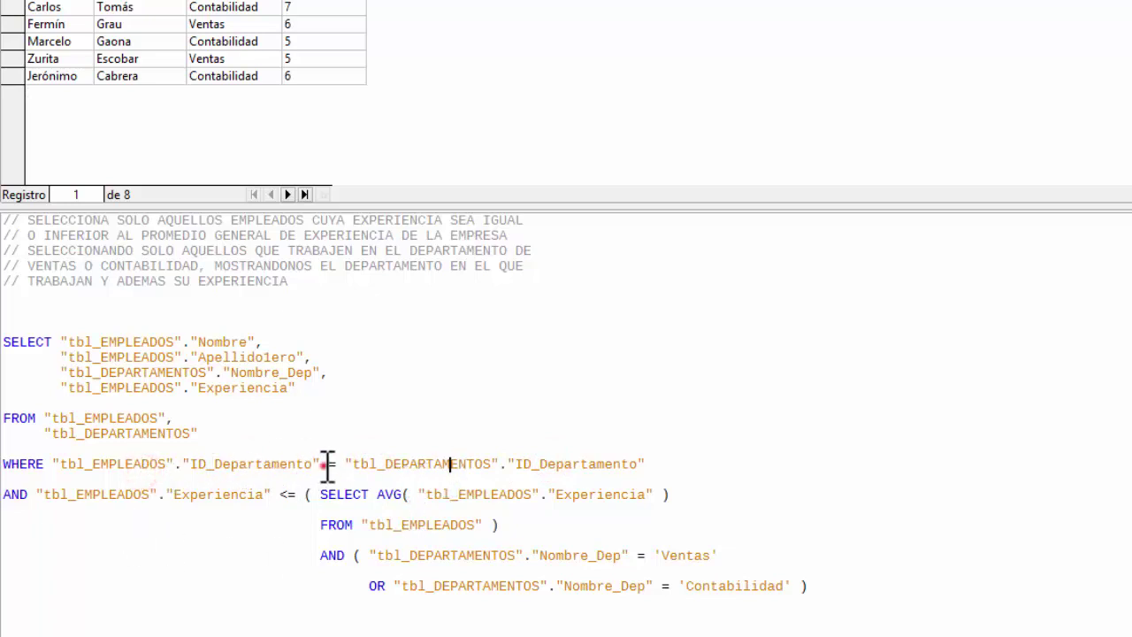
drag(321, 463, 344, 469)
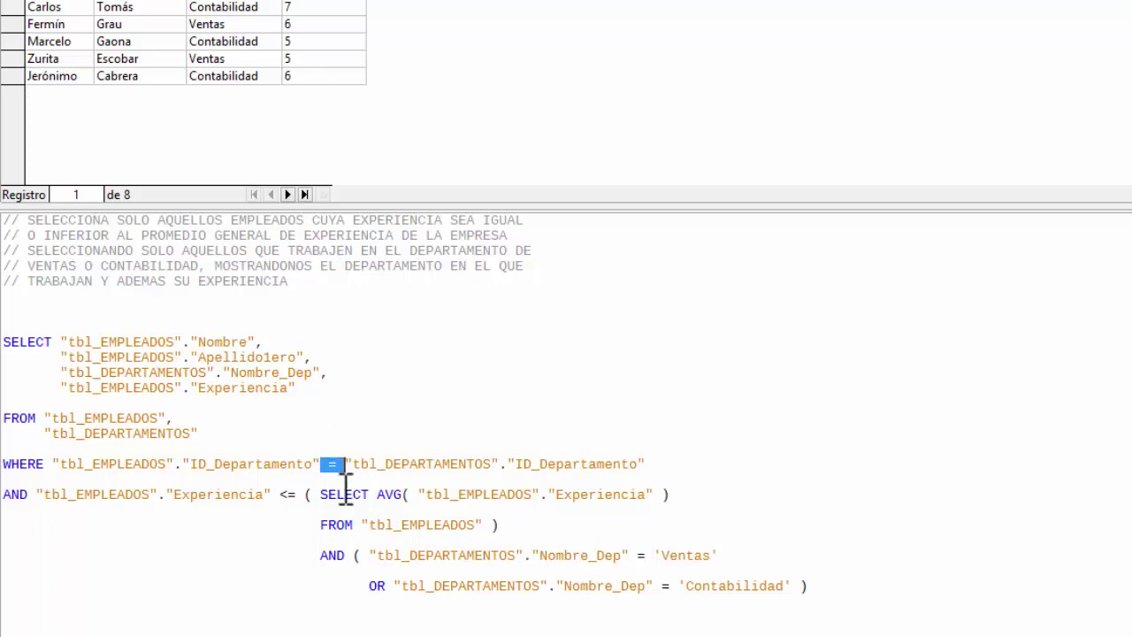
click(248, 463)
click(559, 464)
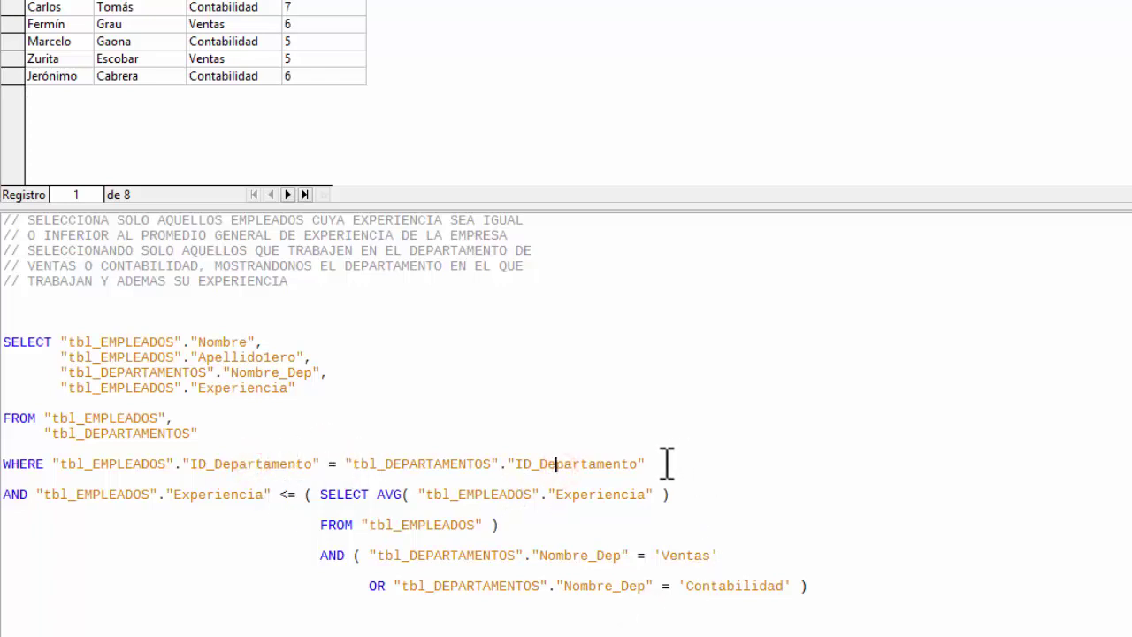
Highlight the main query from SELECT through WHERE, and examine the "tbl_EMPLEADOS"."Experiencia" field in the AND condition
drag(659, 464, 3, 327)
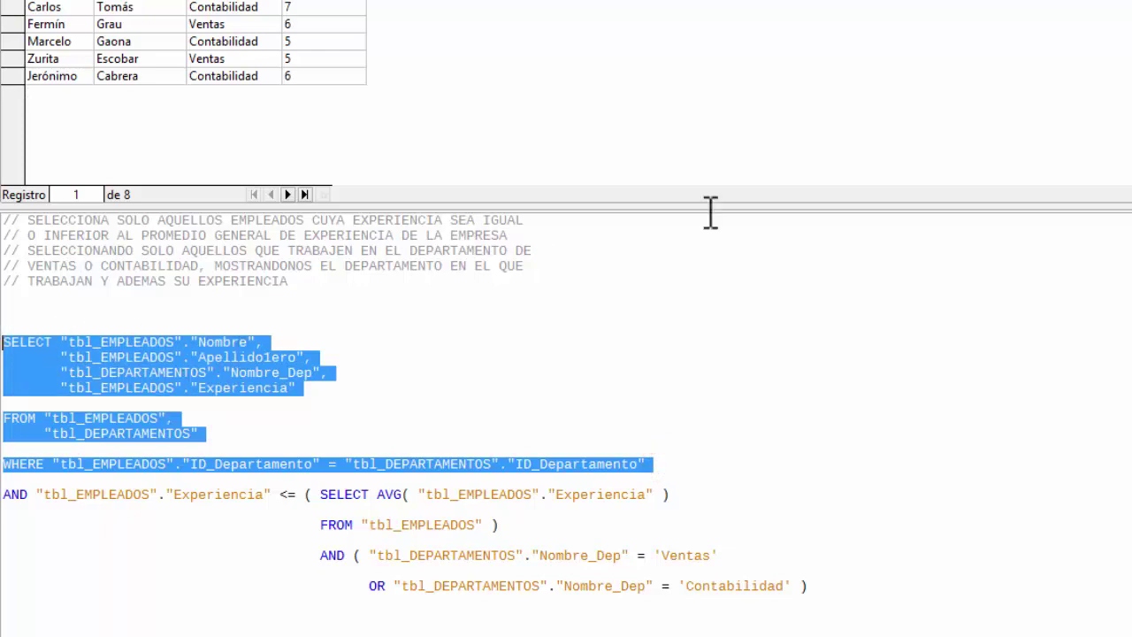
click(398, 463)
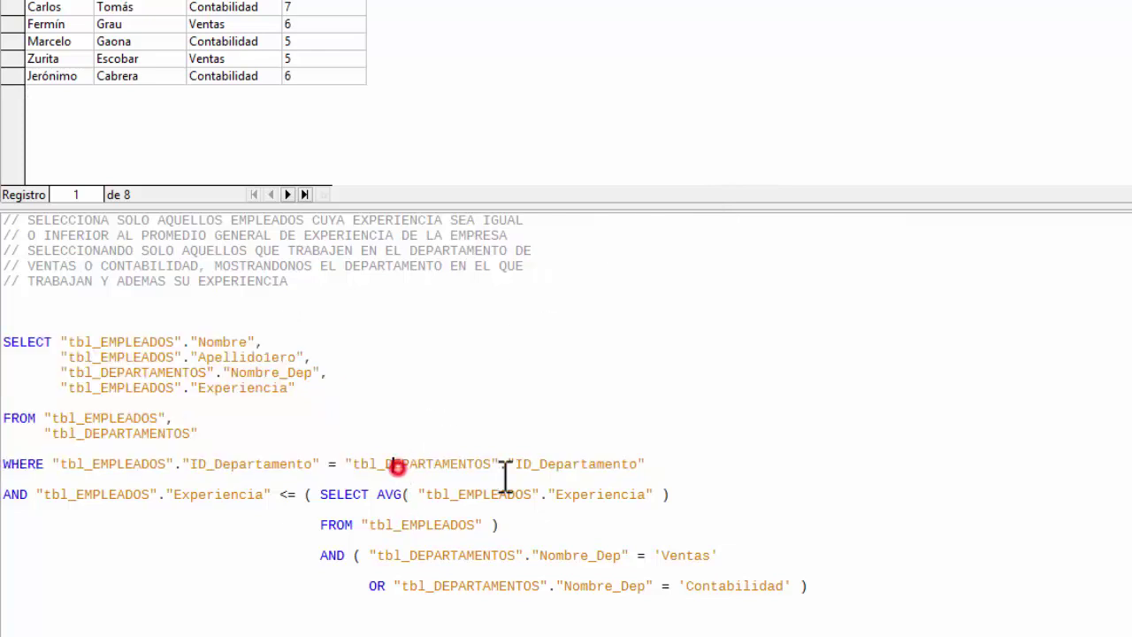
click(782, 483)
click(83, 493)
click(204, 492)
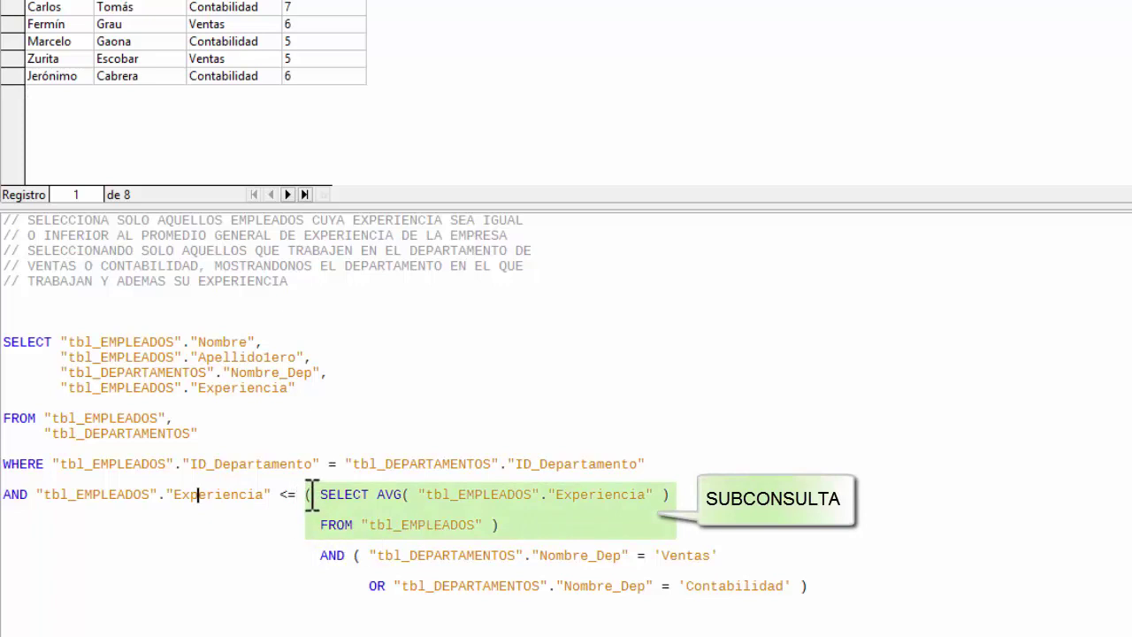
Highlight the block from the subquery to the 'Contabilidad' condition, and compare it with the main query from SELECT through WHERE
drag(324, 493, 796, 585)
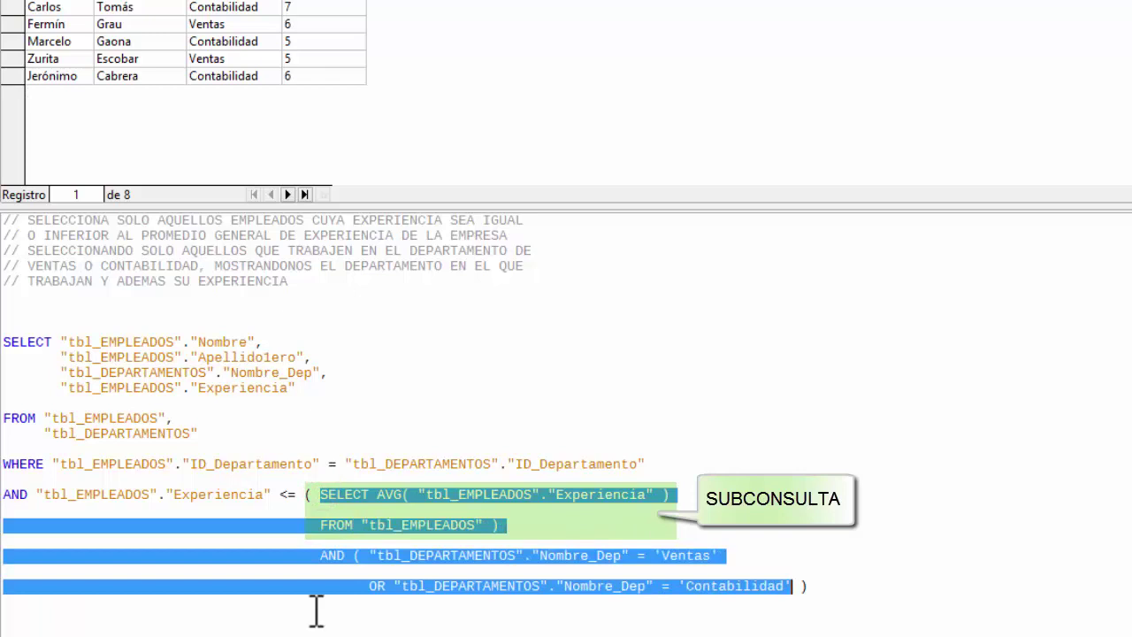
drag(308, 495, 796, 586)
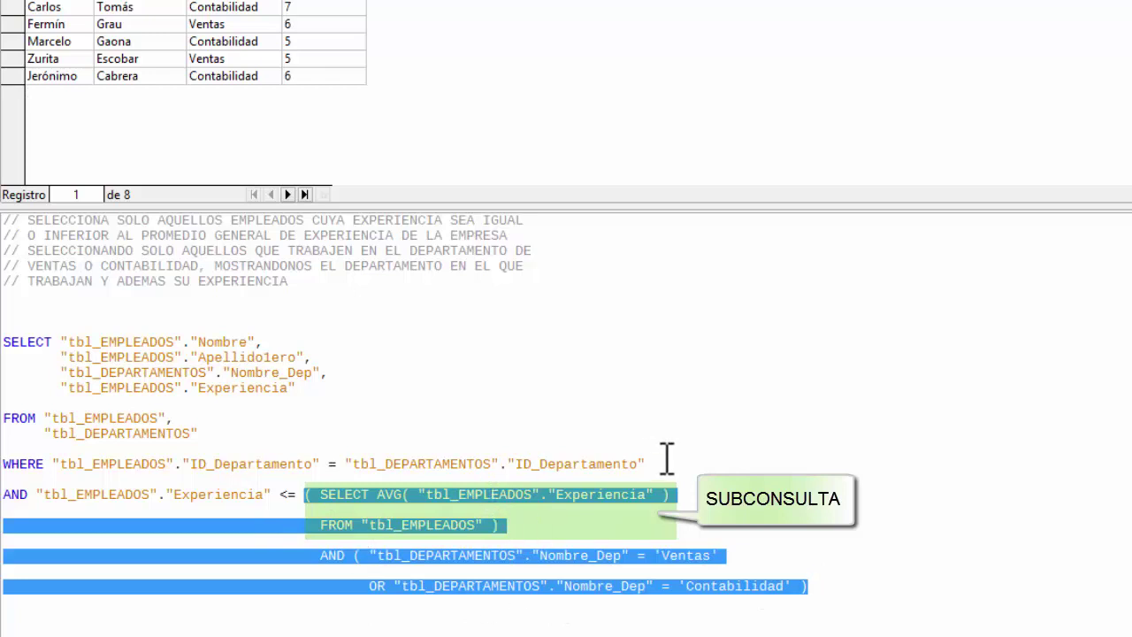
drag(663, 461, 4, 347)
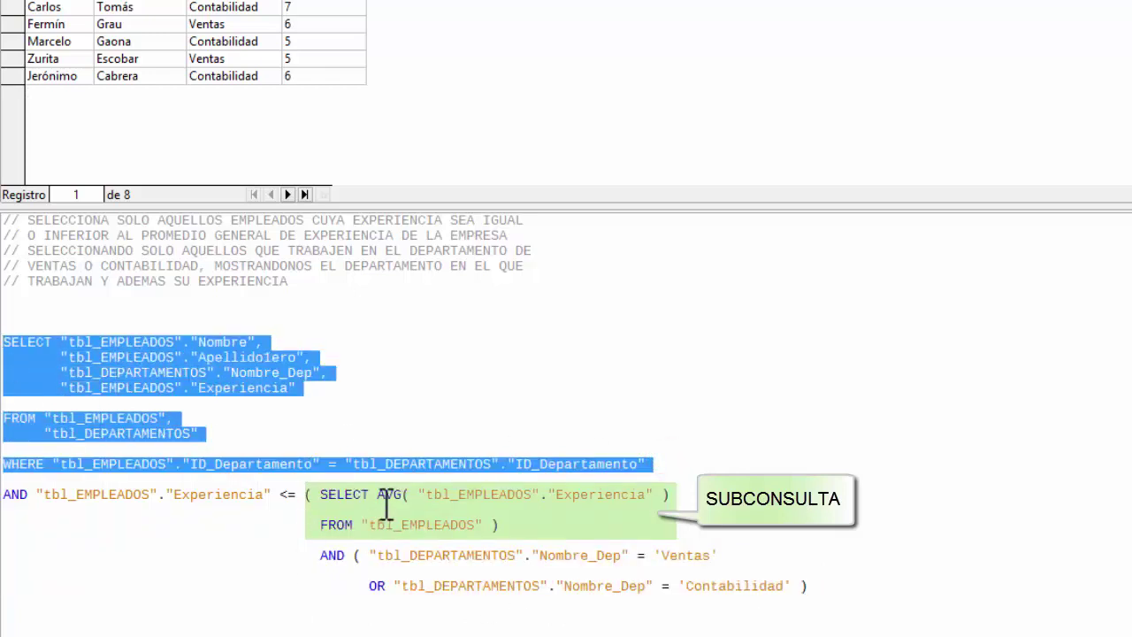
Examine the subquery's SELECT keyword, the "tbl_EMPLEADOS"."Experiencia" field being averaged and the FROM table
click(337, 499)
click(322, 492)
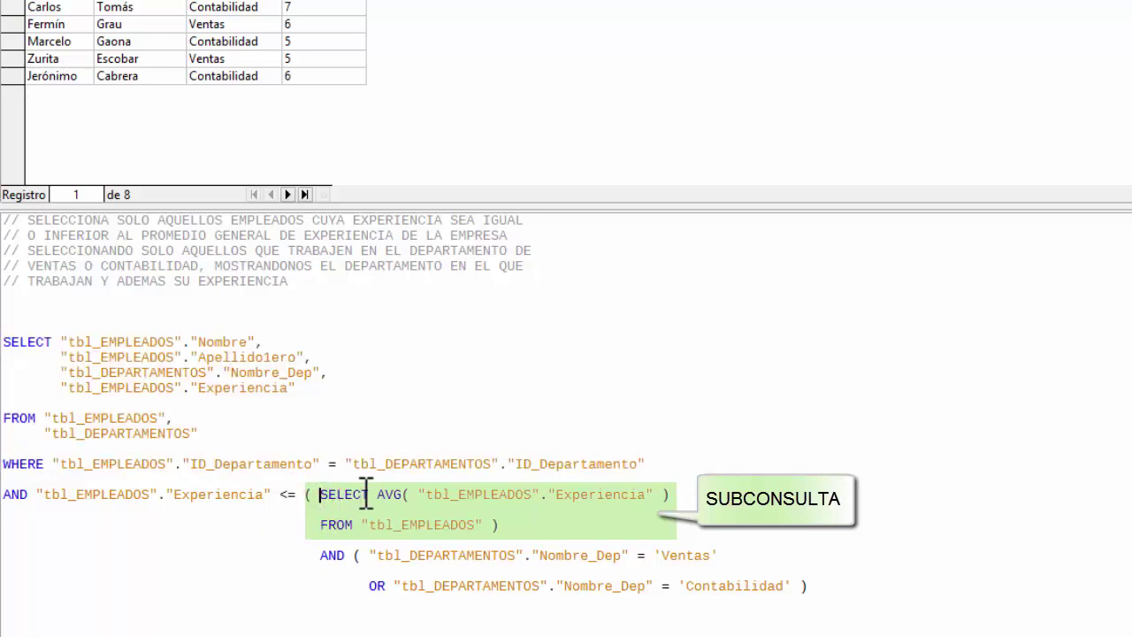
click(472, 489)
click(628, 497)
click(436, 524)
Examine the "Nombre_Dep" conditions for 'Ventas' and 'Contabilidad' and the AND and OR operators that connect them
click(443, 556)
click(605, 555)
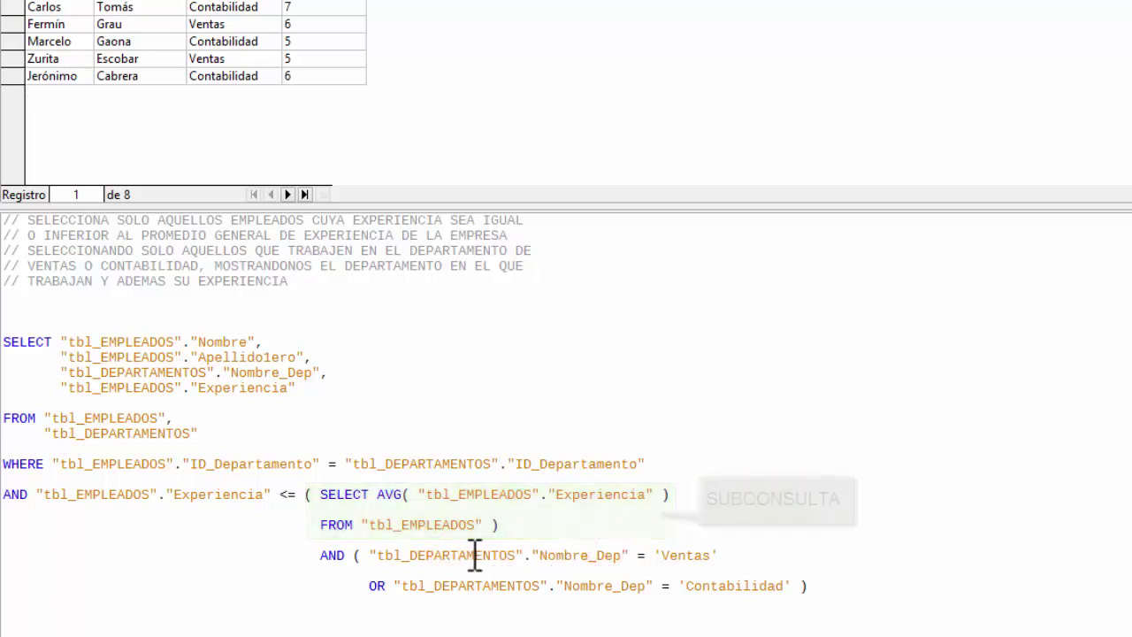
click(442, 556)
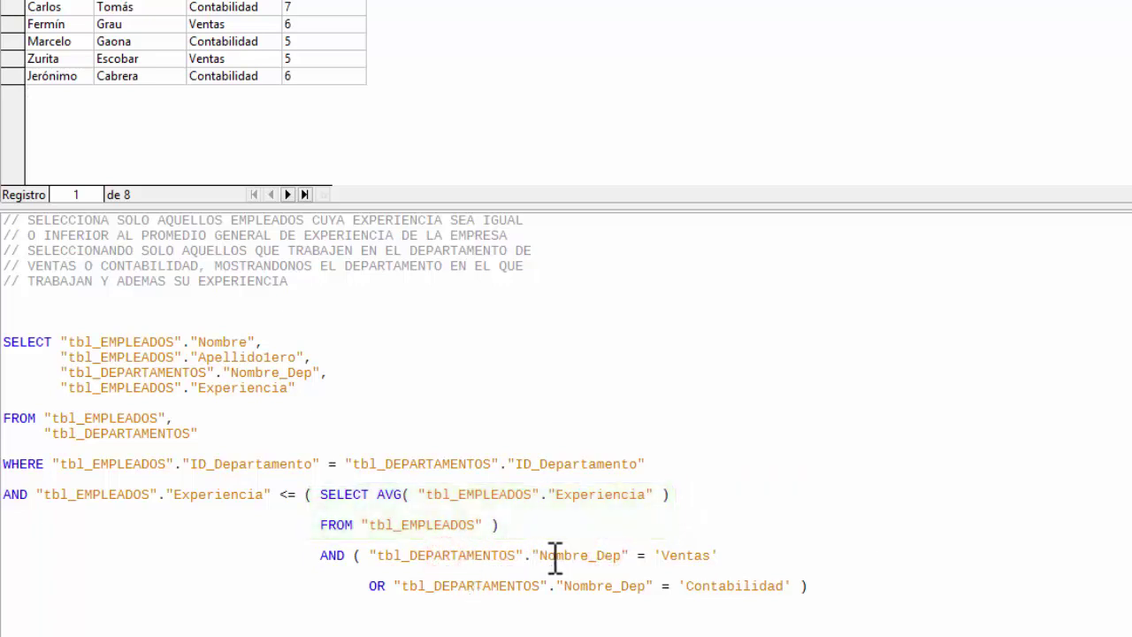
click(603, 556)
click(687, 556)
click(730, 588)
click(325, 555)
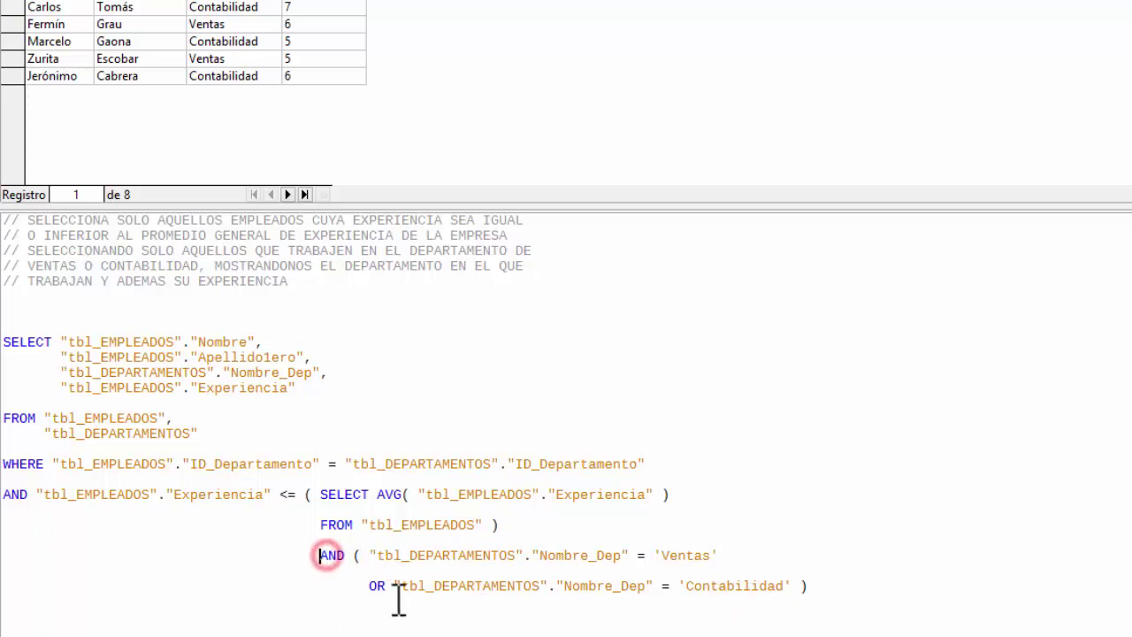
click(398, 585)
click(380, 585)
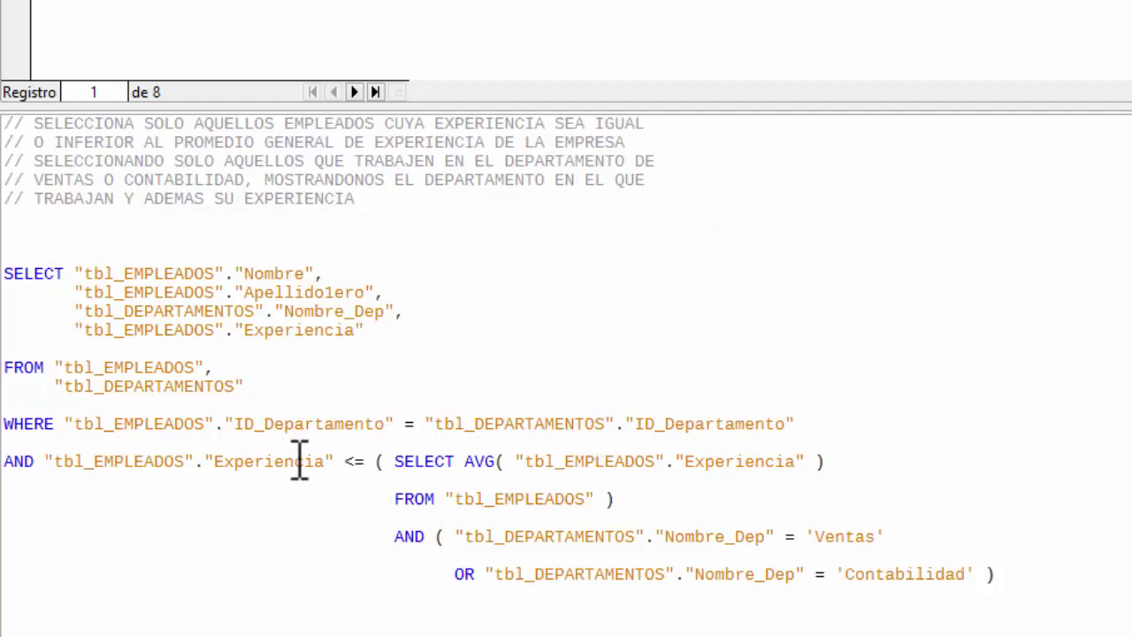
Highlight the text from SELECT AVG to the 'Contabilidad' condition, first without and then with the opening parenthesis
drag(395, 461, 1031, 581)
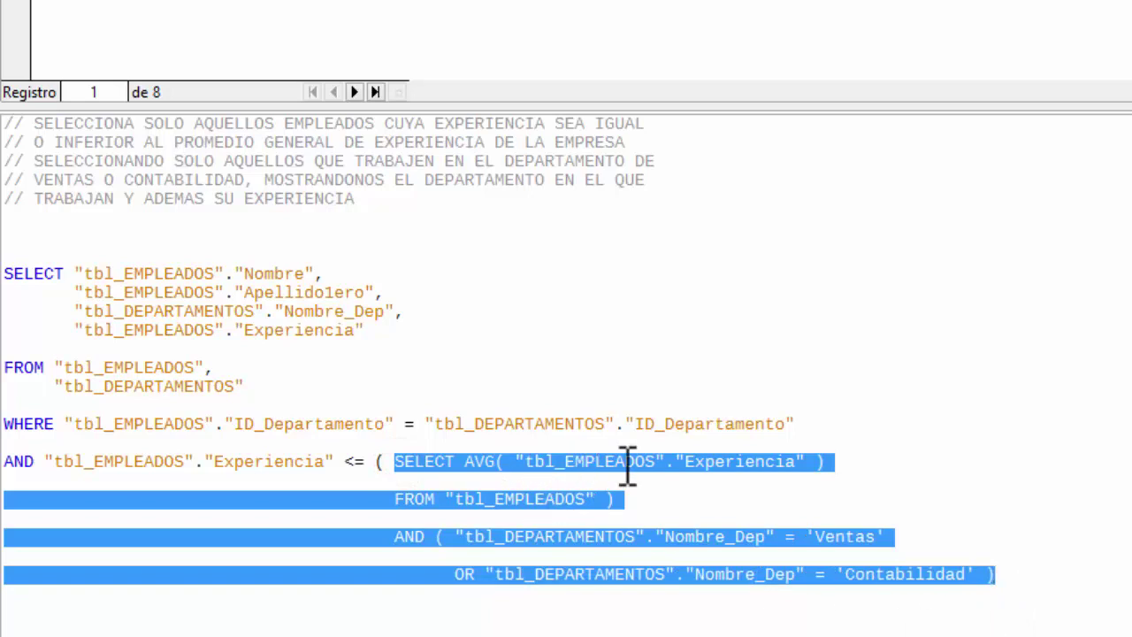
click(719, 462)
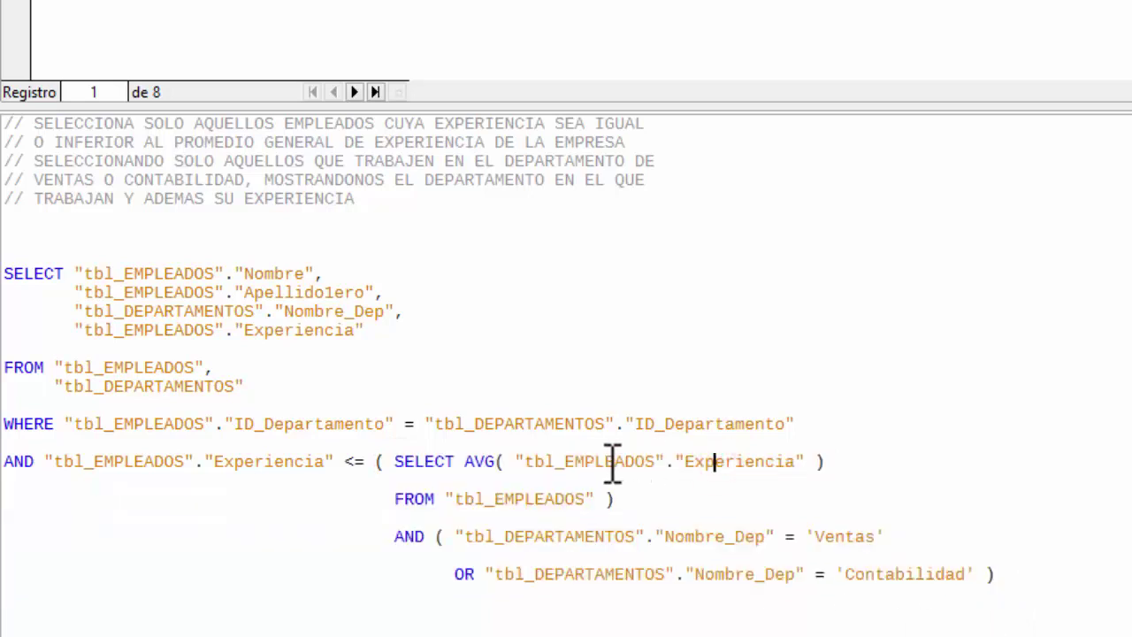
click(380, 462)
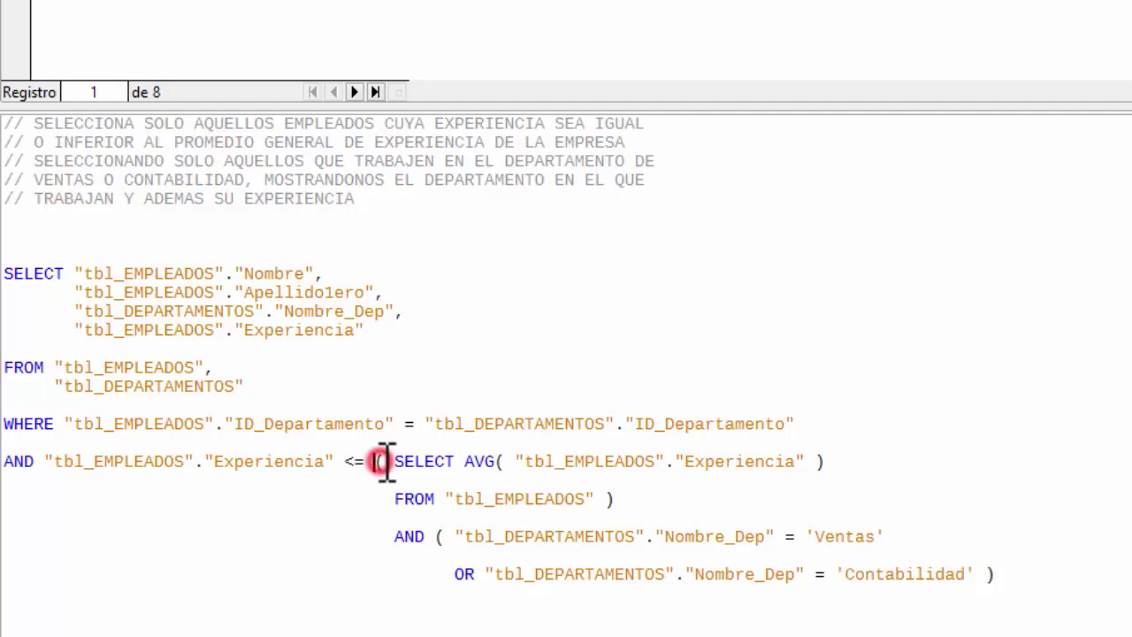
drag(380, 461, 1011, 586)
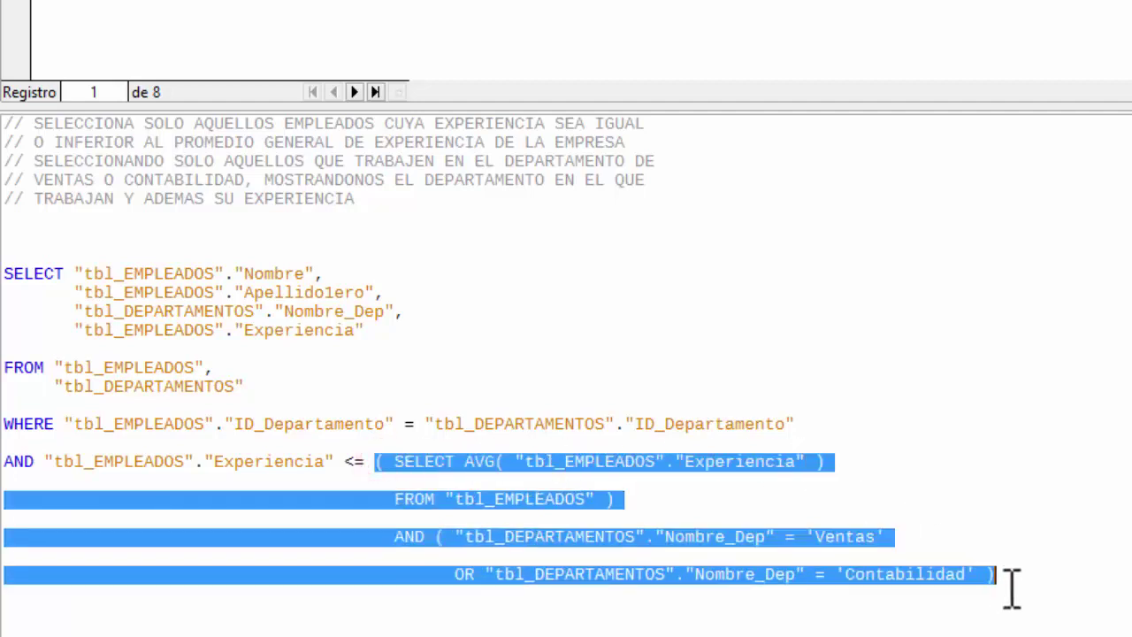
click(500, 462)
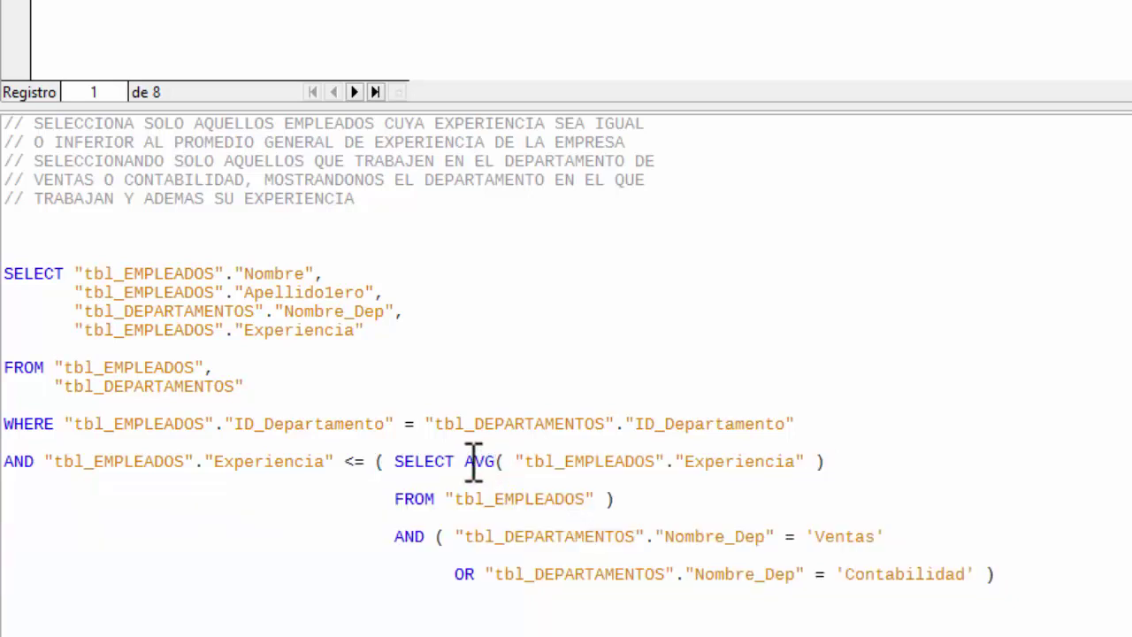
Highlight the AVG( "tbl_EMPLEADOS"."Experiencia" ) expression, and examine its field and the subquery's FROM keyword
drag(465, 461, 841, 463)
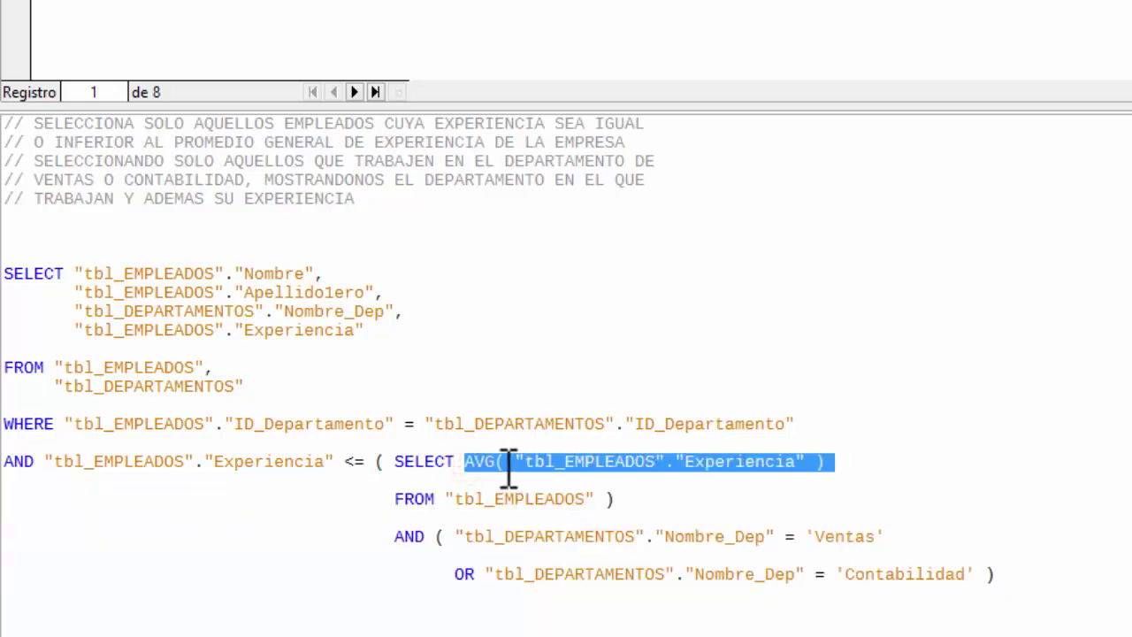
click(580, 462)
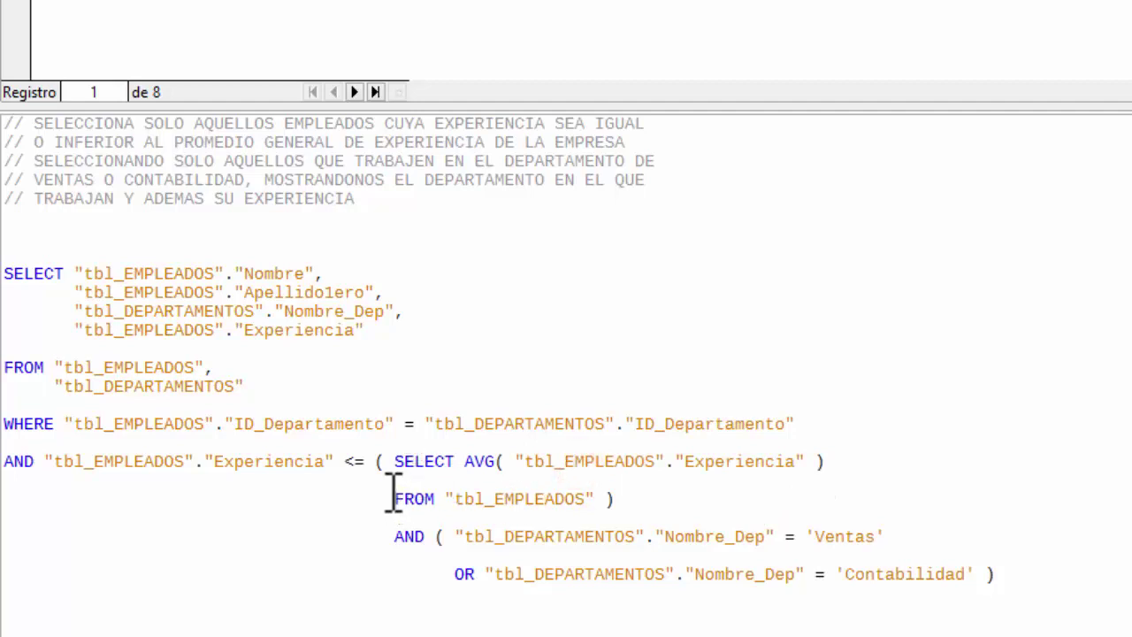
drag(405, 498, 425, 499)
click(694, 461)
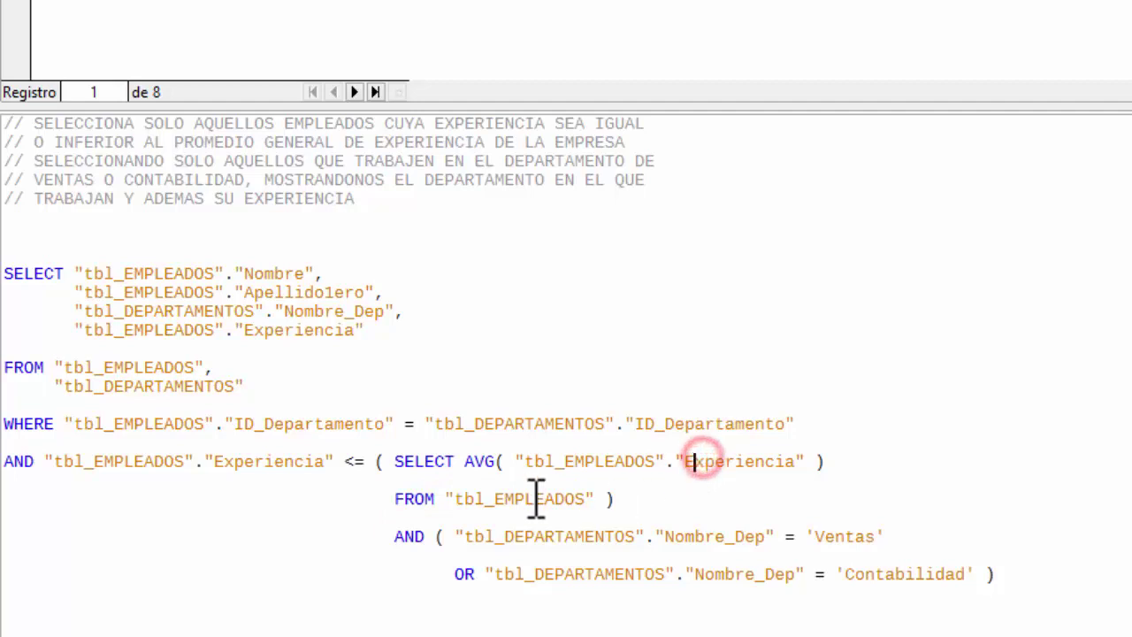
click(416, 499)
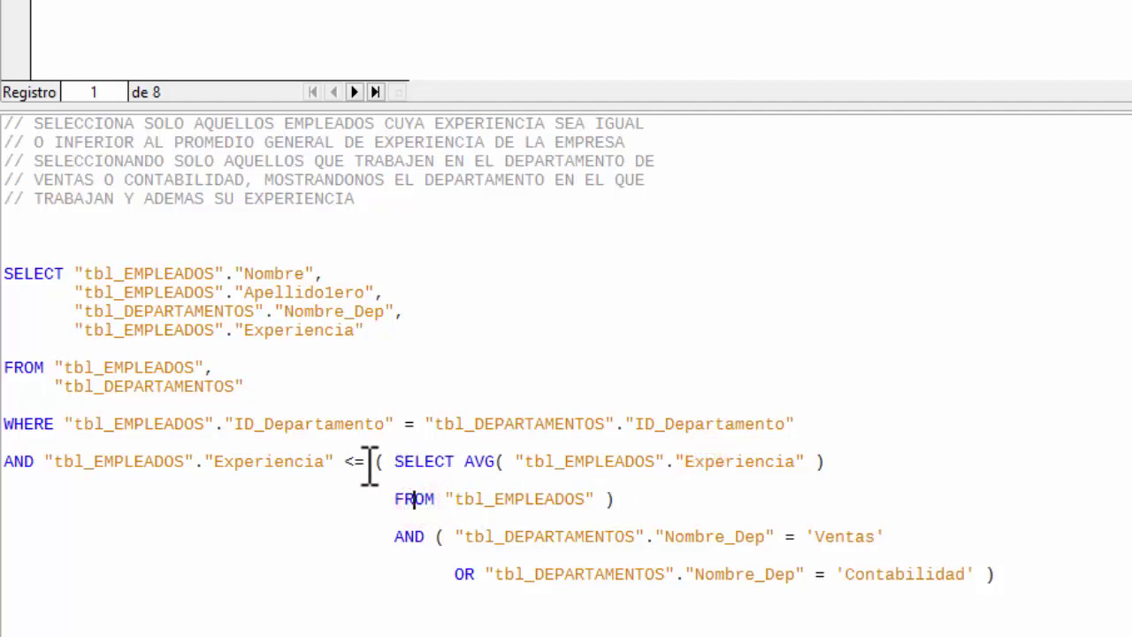
Highlight only the parenthesised AVG subquery through its FROM clause, and examine the two "tbl_DEPARTAMENTOS" conditions below it
drag(377, 462, 639, 498)
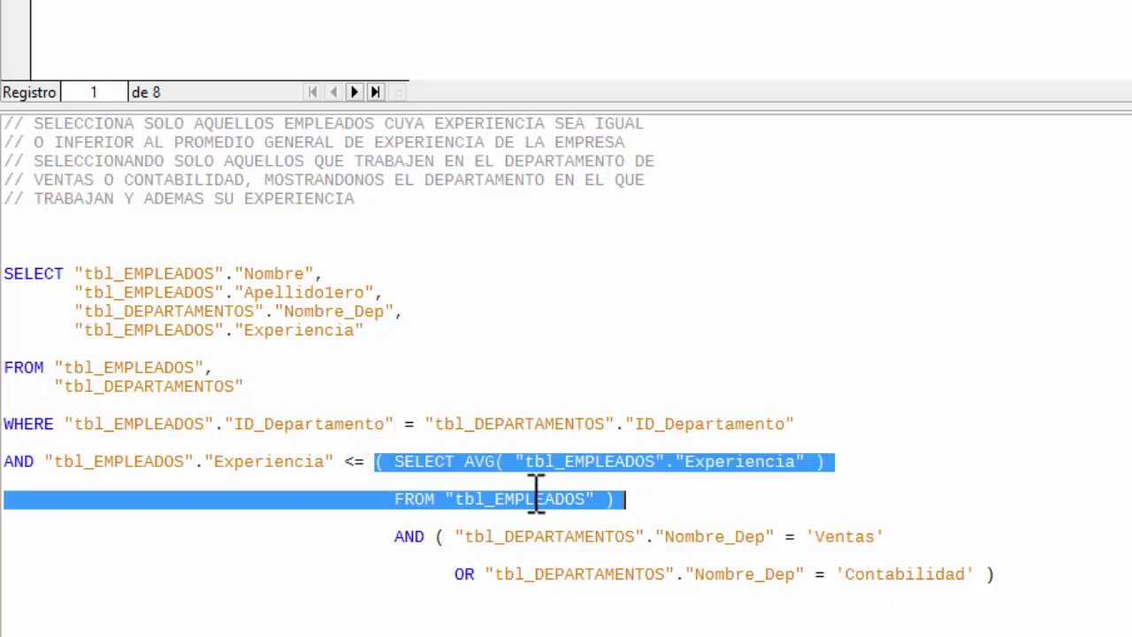
click(493, 467)
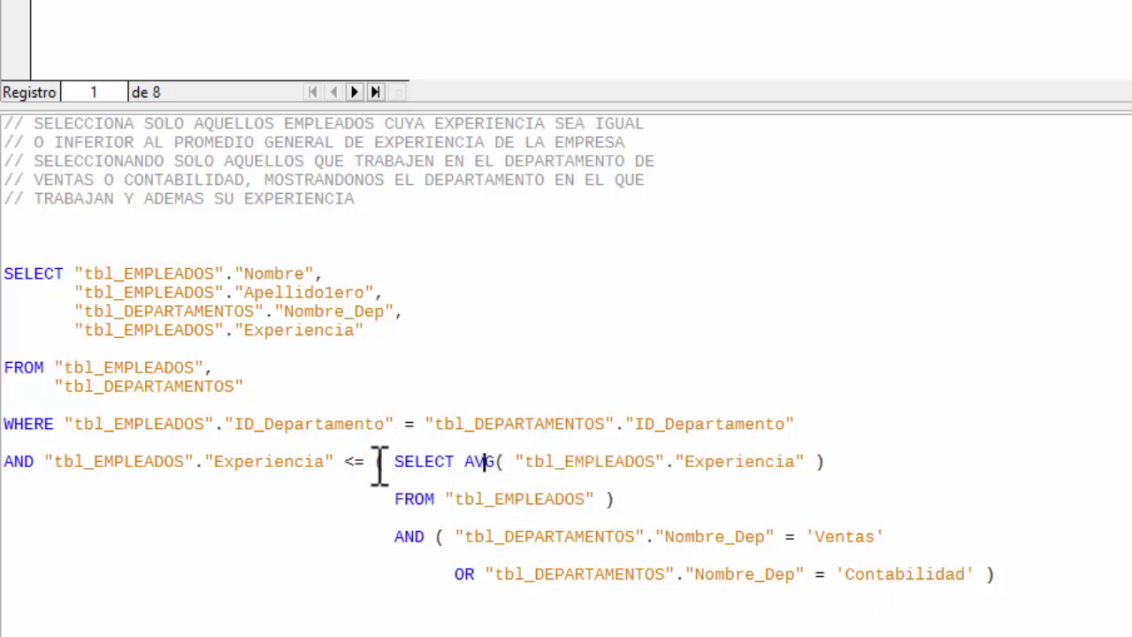
drag(380, 462, 631, 498)
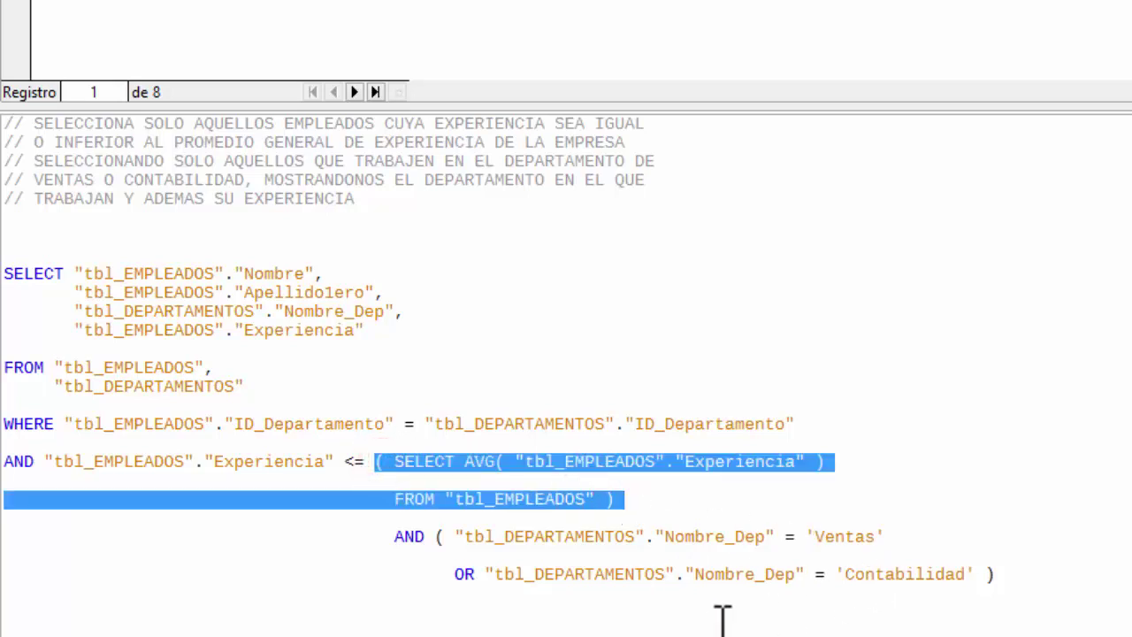
click(521, 536)
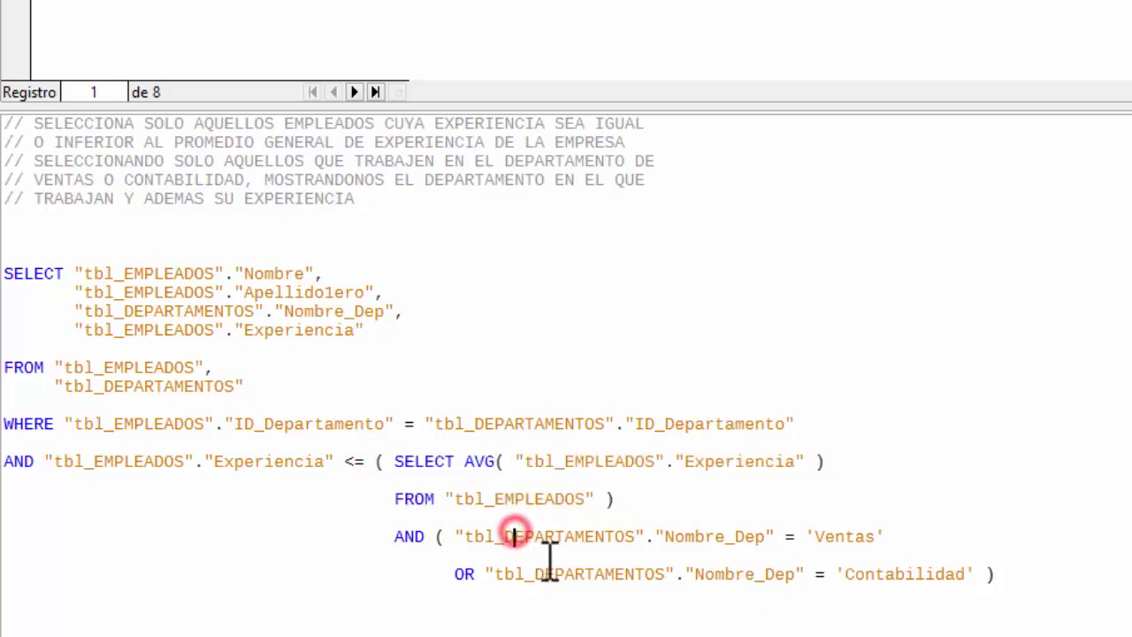
click(538, 576)
click(520, 536)
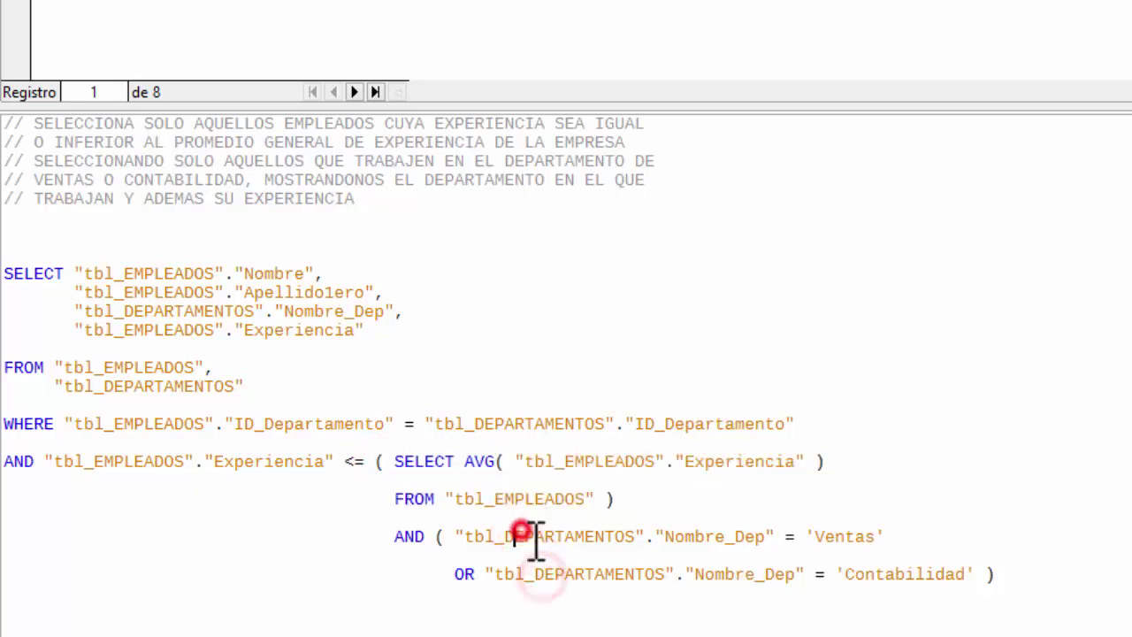
click(548, 574)
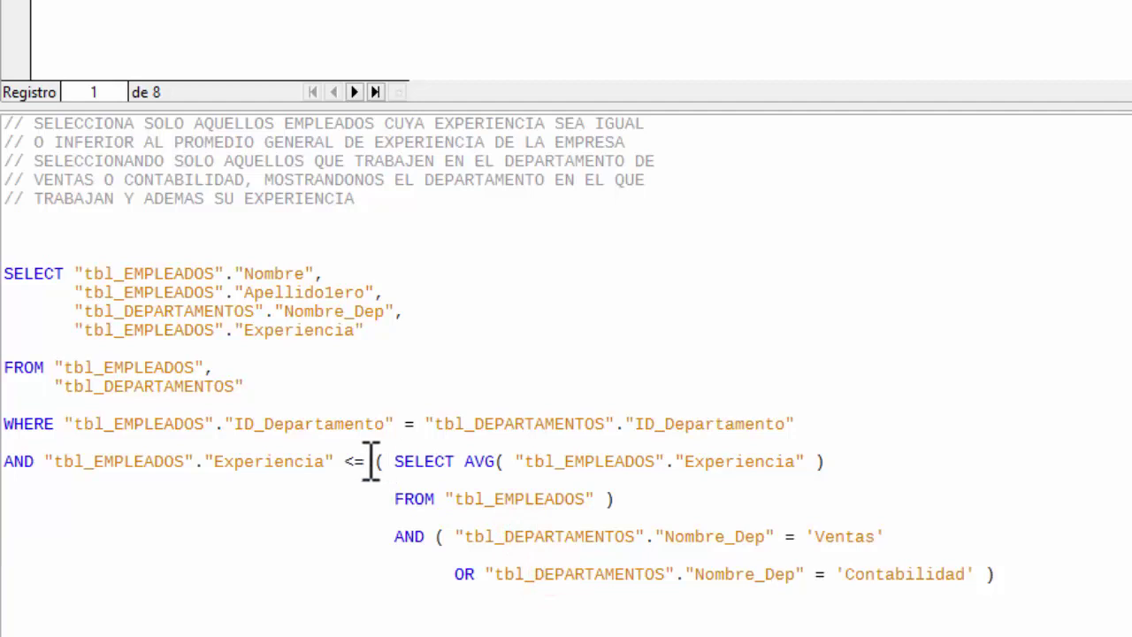
Highlight the AVG subquery together with its FROM "tbl_EMPLEADOS" clause, and highlight part of the "Nombre_Dep" = 'Ventas' condition
drag(377, 461, 495, 460)
drag(574, 492, 667, 505)
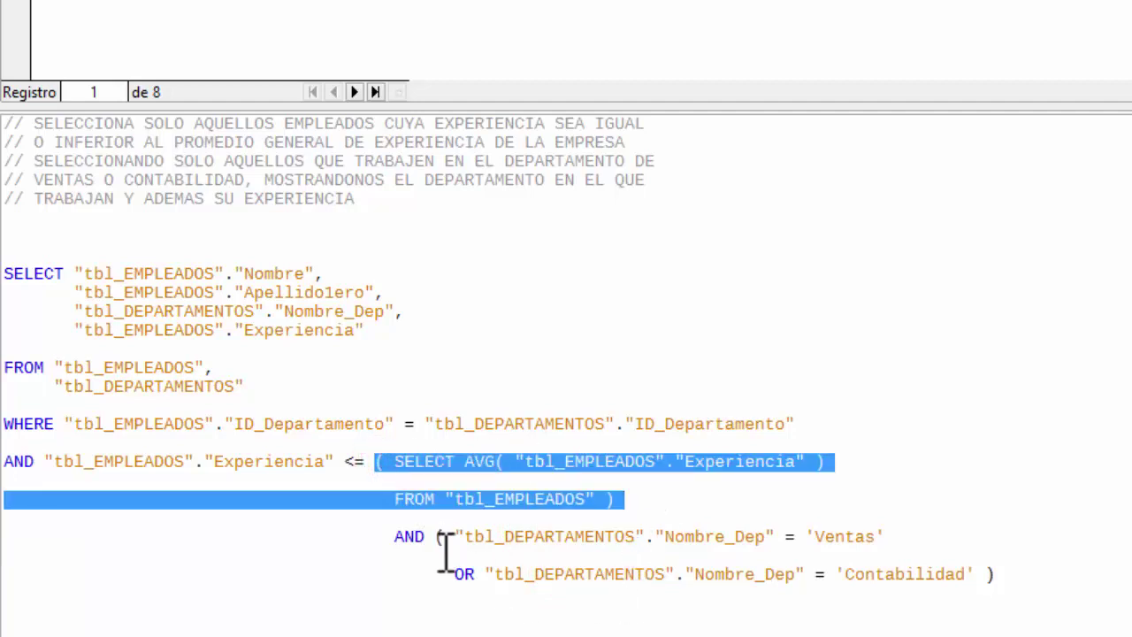
click(9, 553)
drag(602, 536, 882, 531)
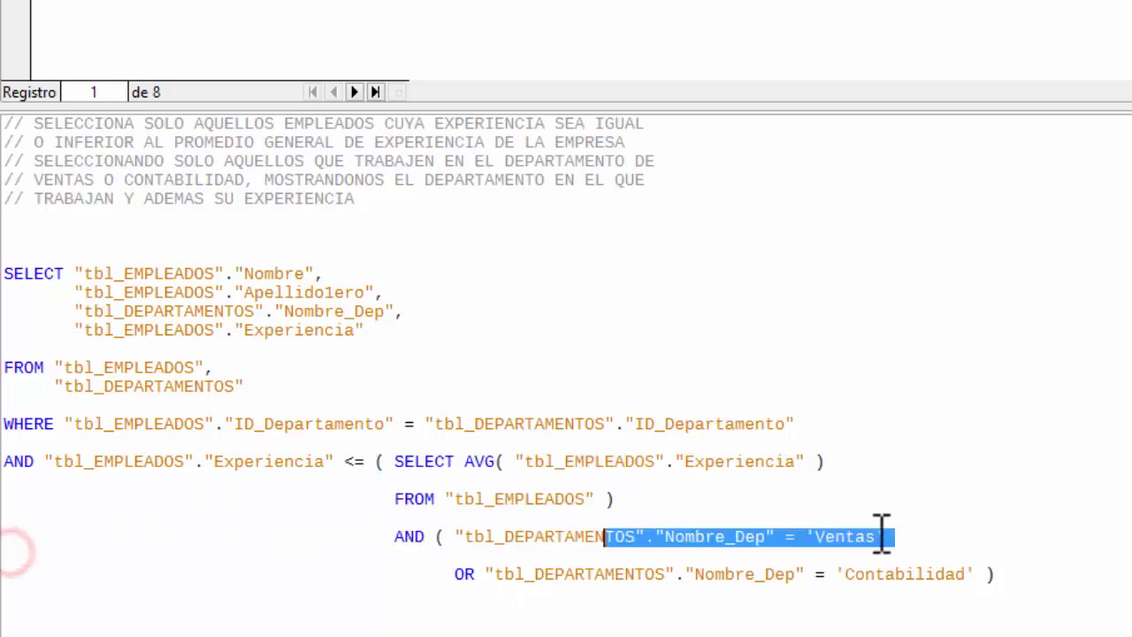
click(965, 533)
Highlight everything from the subquery's opening parenthesis to the end of the 'Contabilidad' condition, and highlight the main query from SELECT through WHERE
drag(1006, 575, 401, 457)
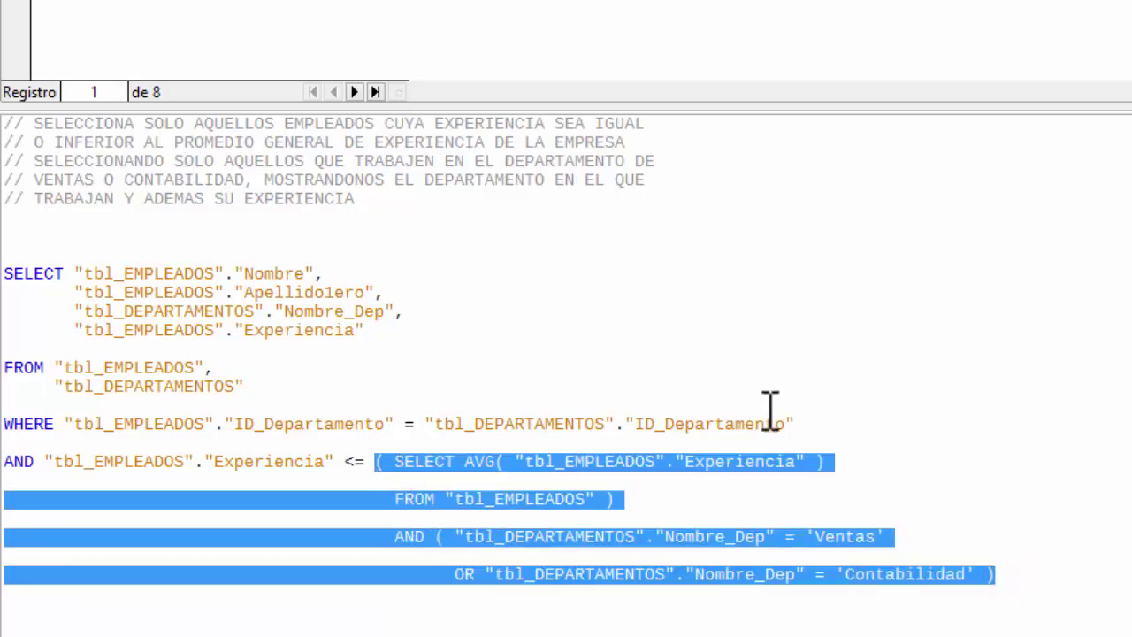
drag(806, 419, 7, 270)
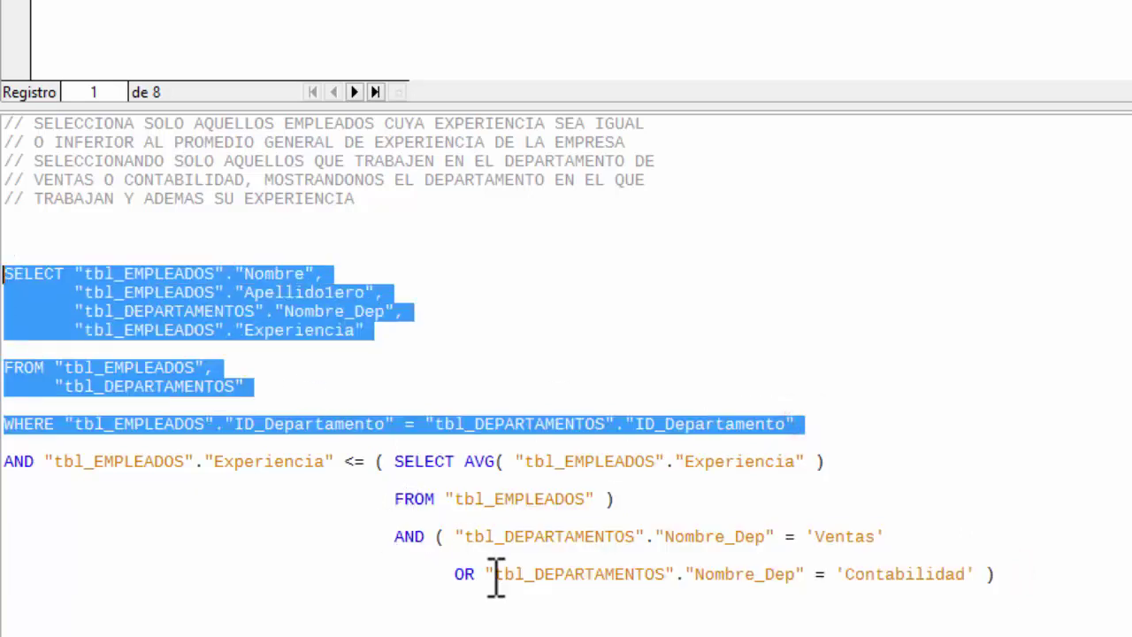
click(823, 521)
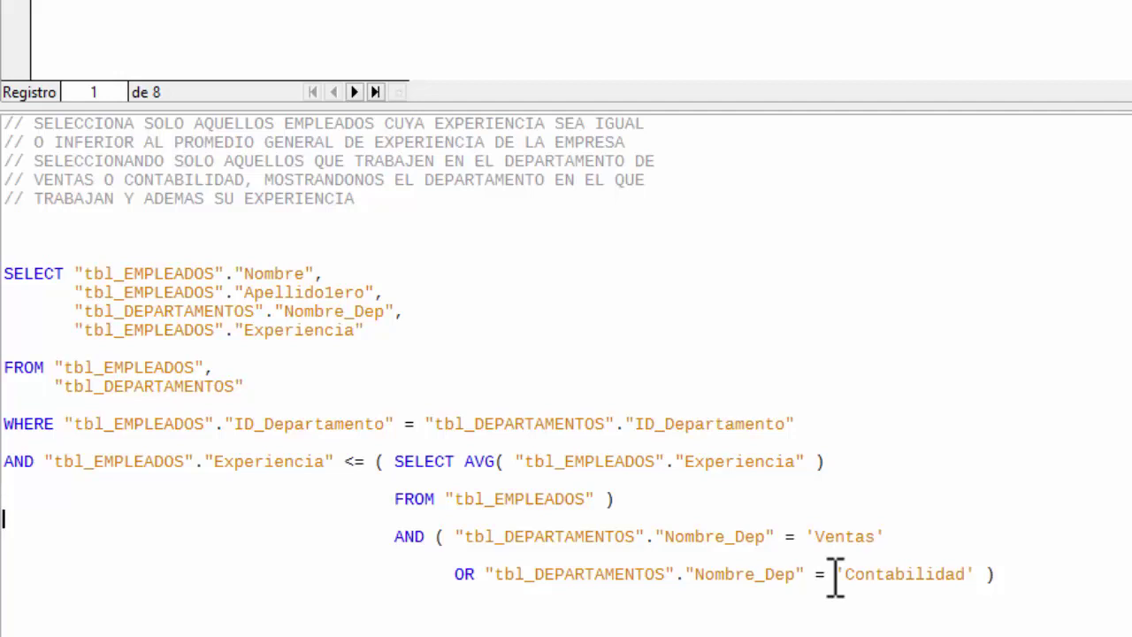
Examine the subquery's FROM "tbl_EMPLEADOS" clause and the table, field and value of the 'Ventas' condition
click(1071, 585)
click(548, 508)
click(552, 501)
click(606, 548)
click(560, 536)
click(520, 530)
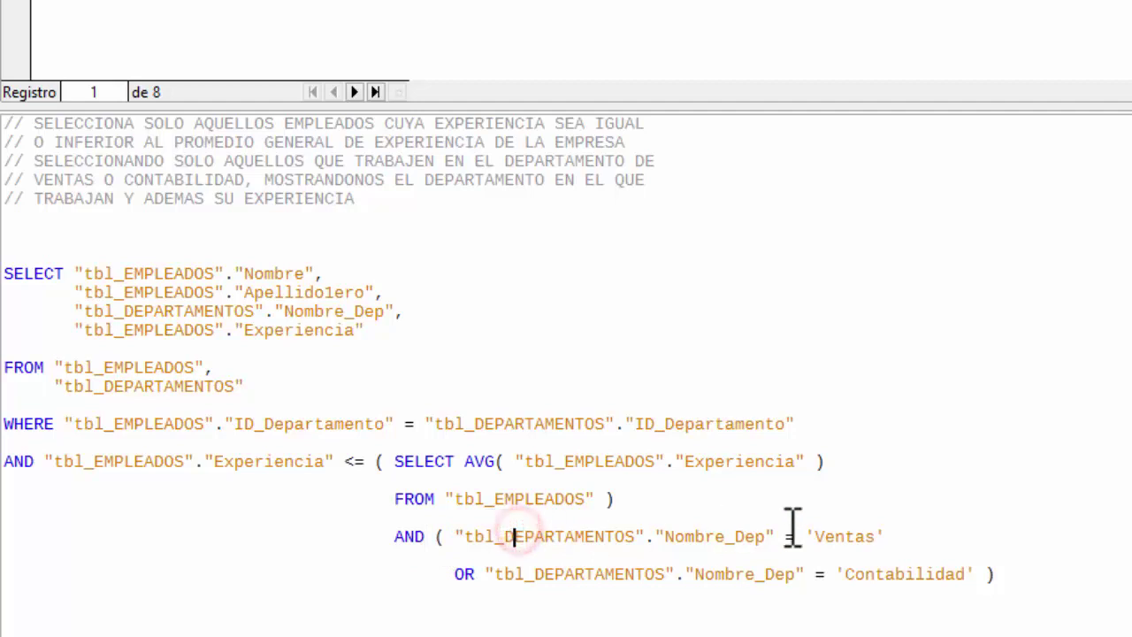
click(826, 527)
click(556, 536)
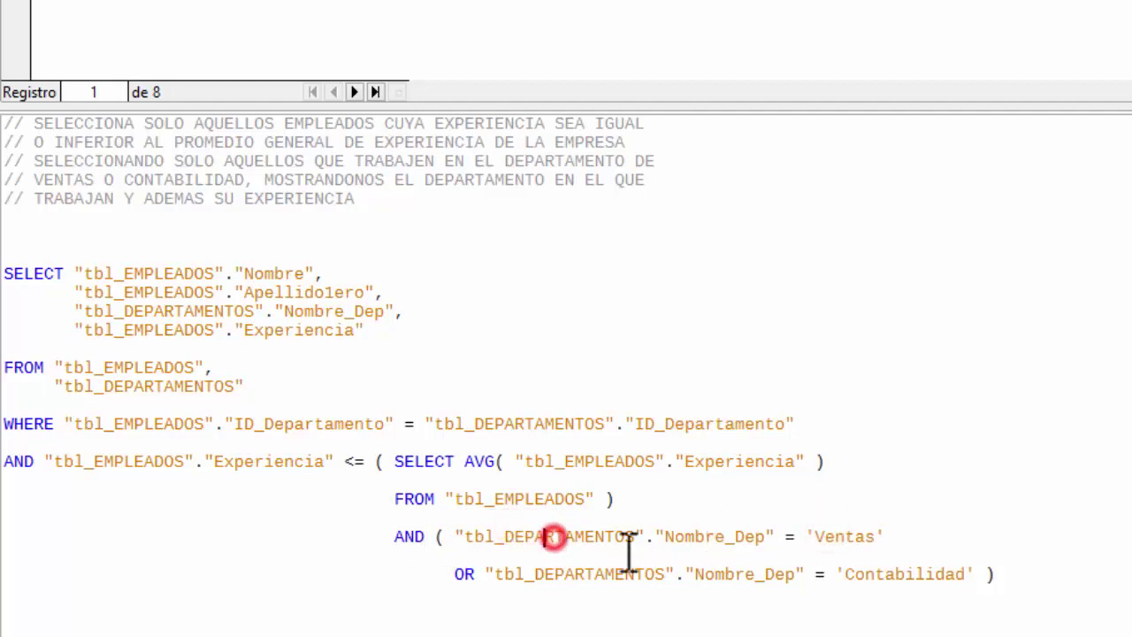
click(728, 537)
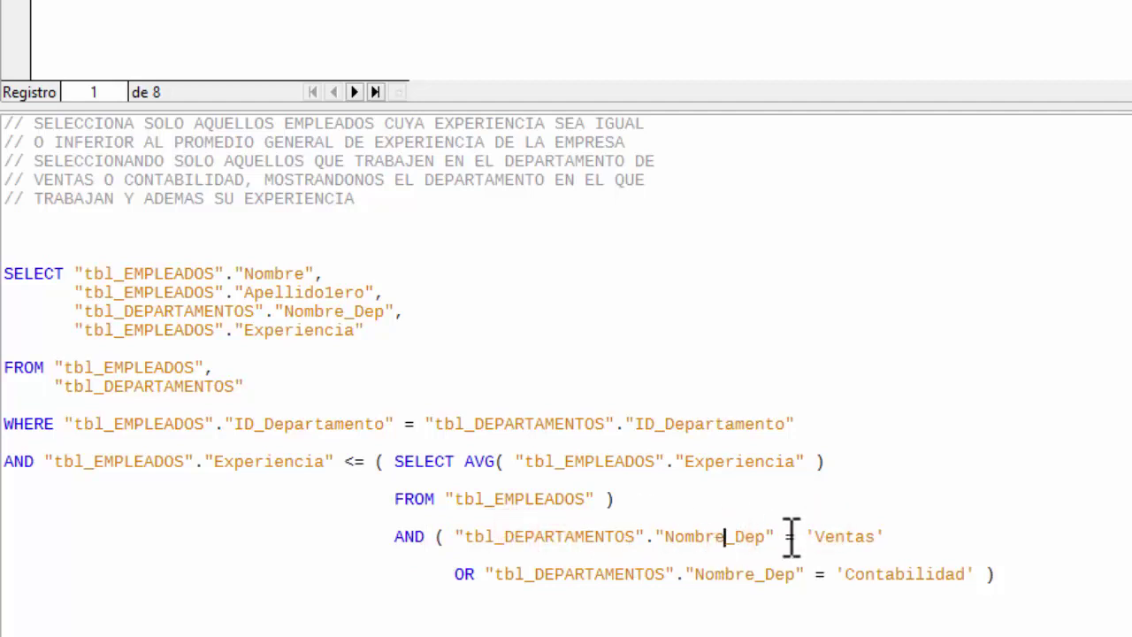
click(866, 534)
Examine the OR operator and the table, field and value of the 'Contabilidad' condition
click(462, 577)
click(610, 564)
click(758, 582)
click(735, 577)
click(883, 575)
Change the comparison operator between "Experiencia" and the AVG subquery to >=
click(357, 459)
click(350, 461)
key(Delete)
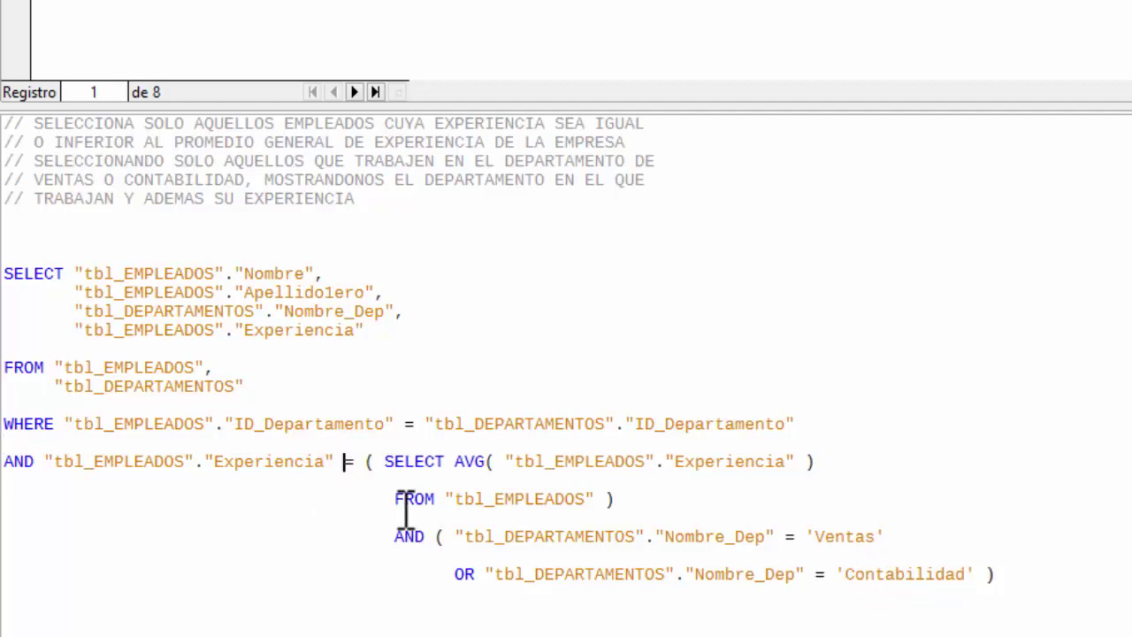
text(>)
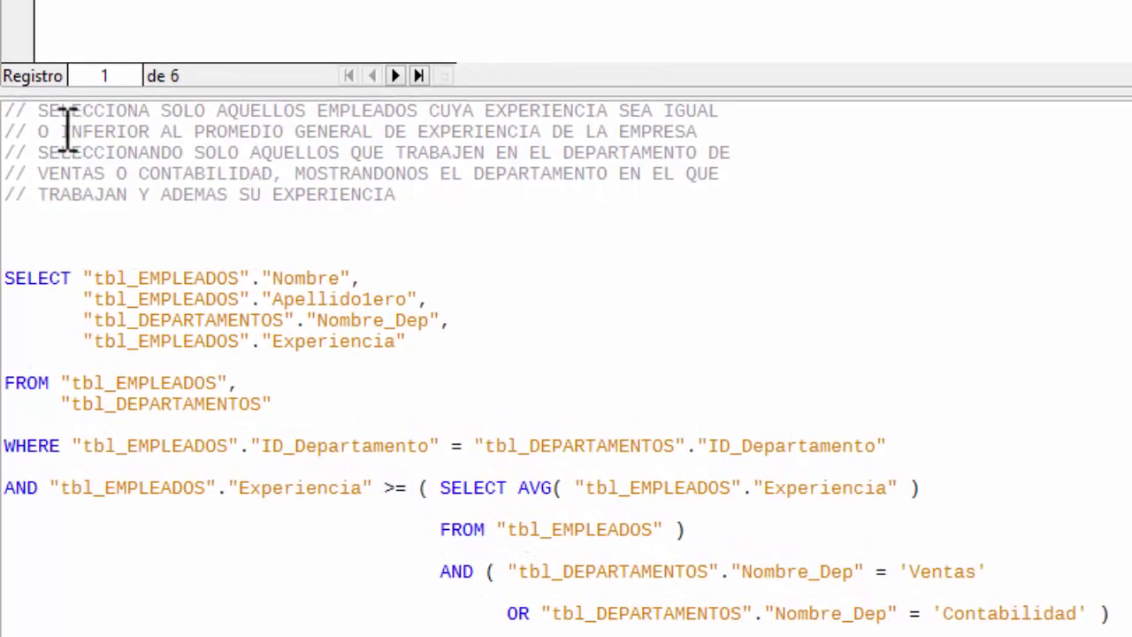
Replace the word INFERIOR with SUPERIOR in the comment that describes the query
drag(60, 131, 151, 131)
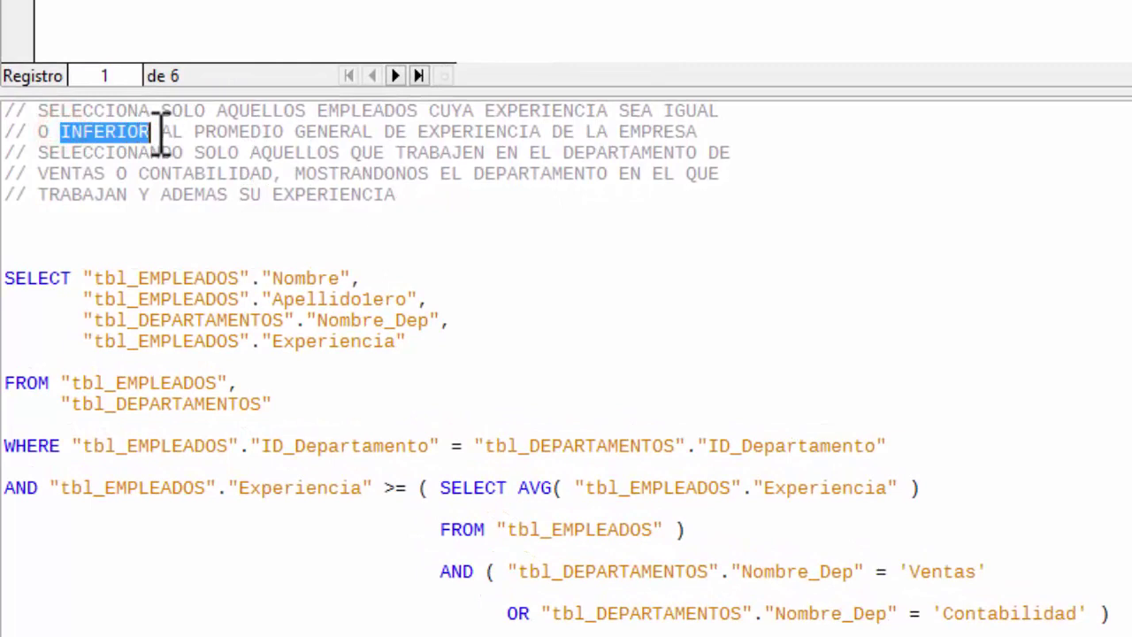
text(SUPER)
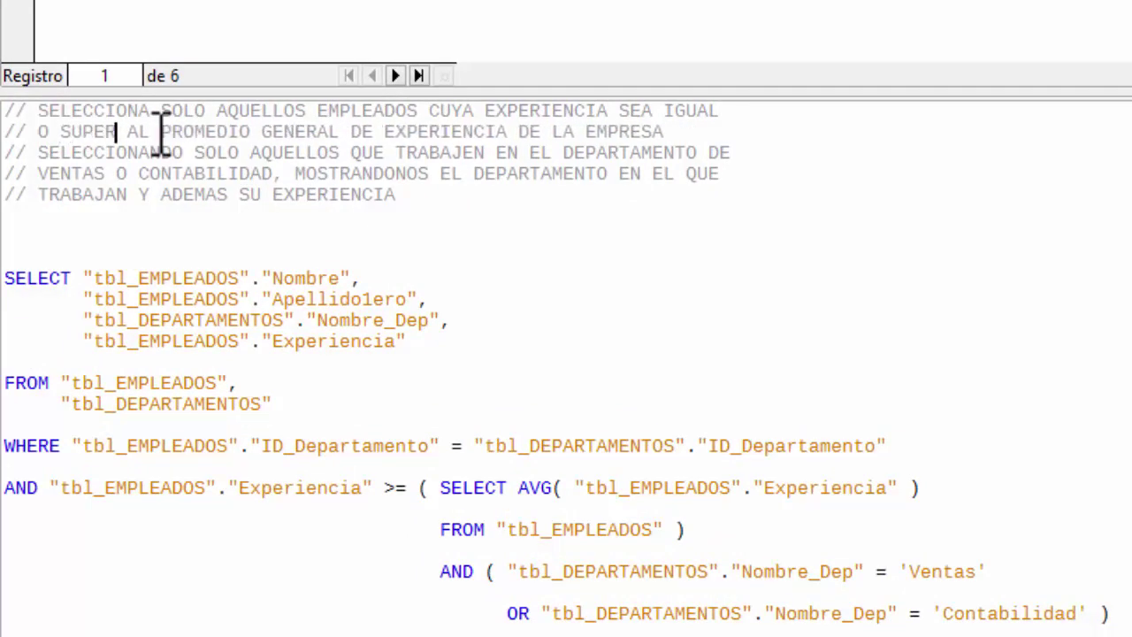
text(IOR)
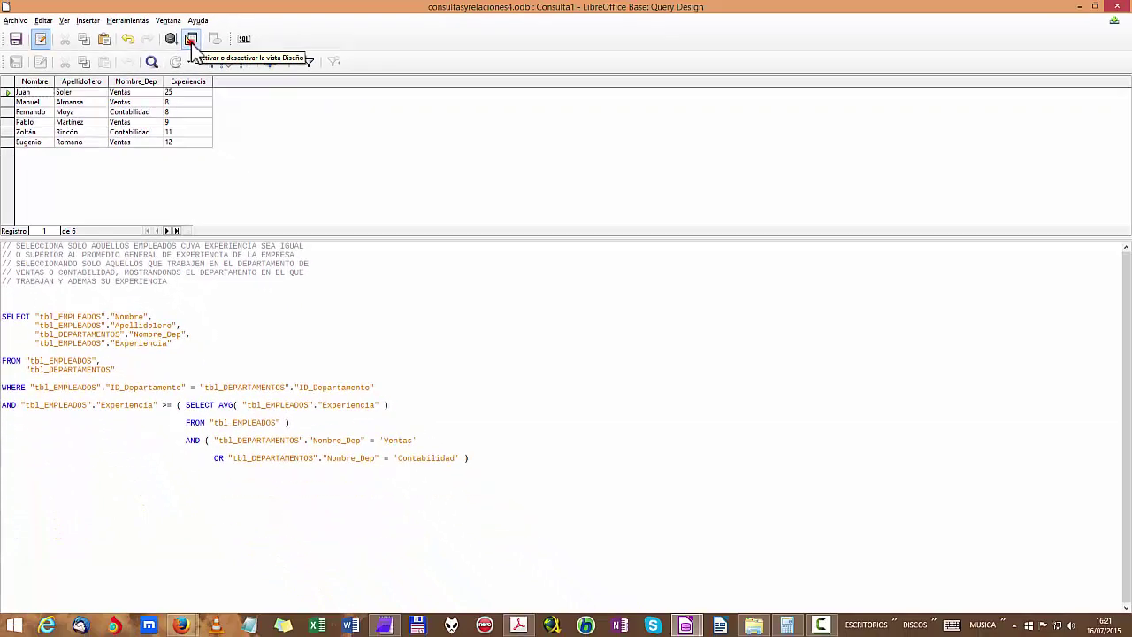
Switch the query to design view and fit the Nombre_Dep and Experiencia column widths to their contents
click(190, 39)
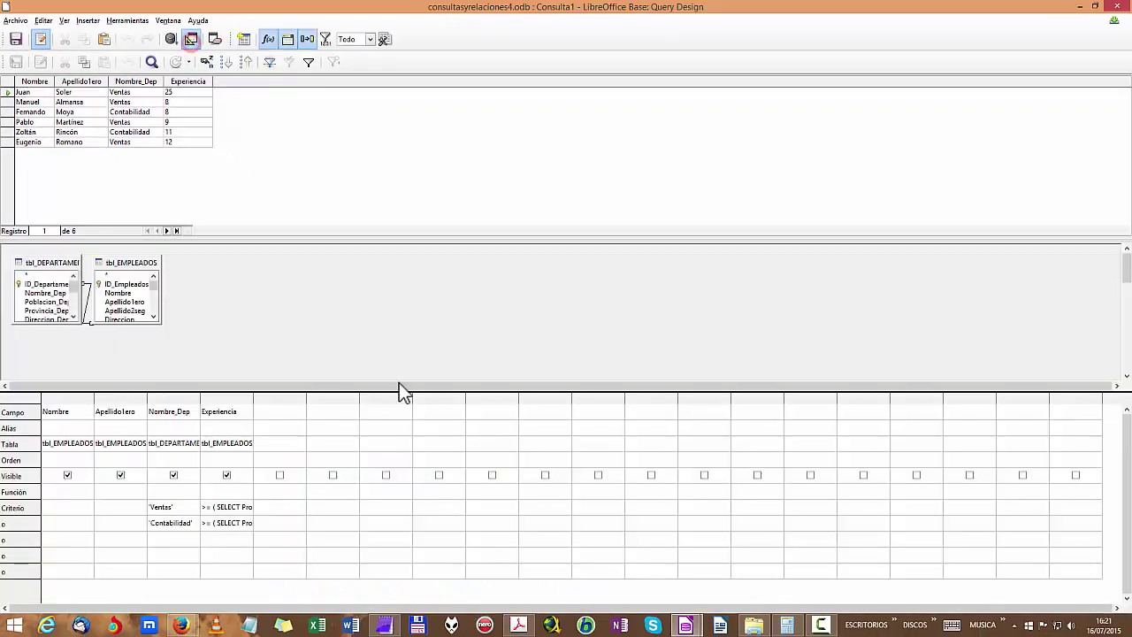
double_click(201, 400)
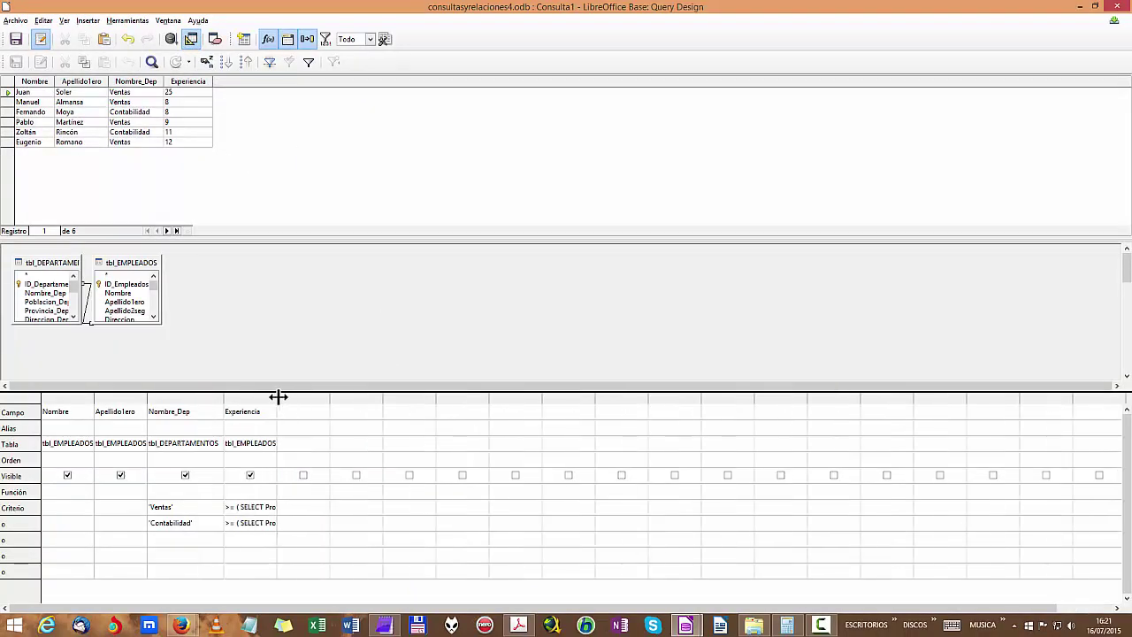
double_click(278, 398)
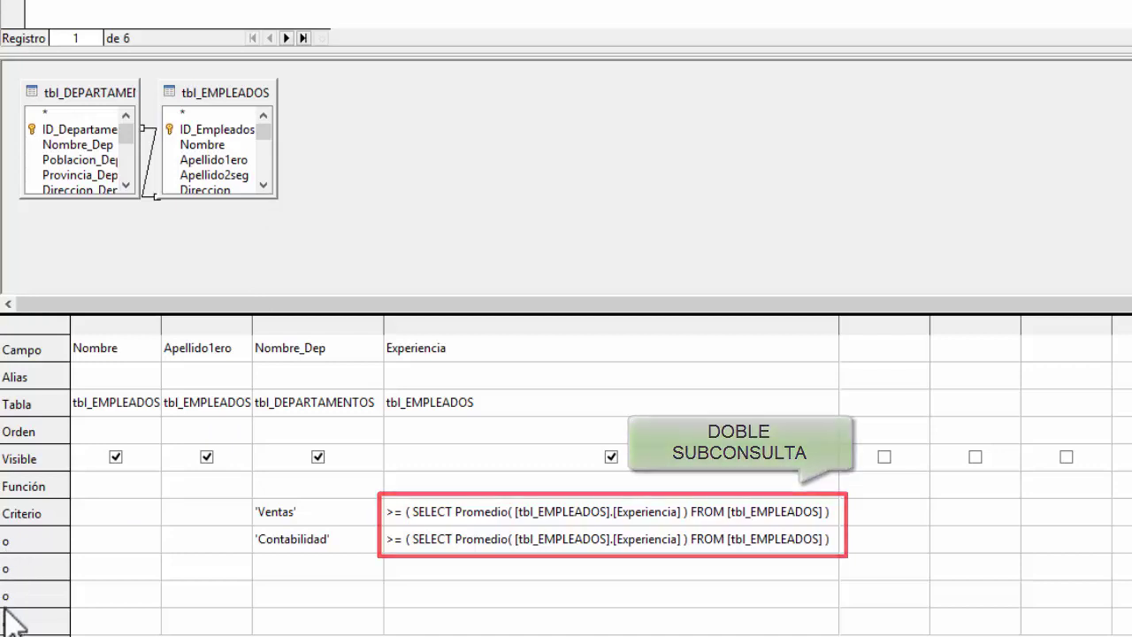
Rearrange the joined tables with tbl_EMPLEADOS to the left of tbl_DEPARTAMENTOS, and enlarge both to show more fields
click(240, 93)
drag(239, 93, 293, 99)
drag(131, 199, 117, 248)
drag(88, 93, 434, 124)
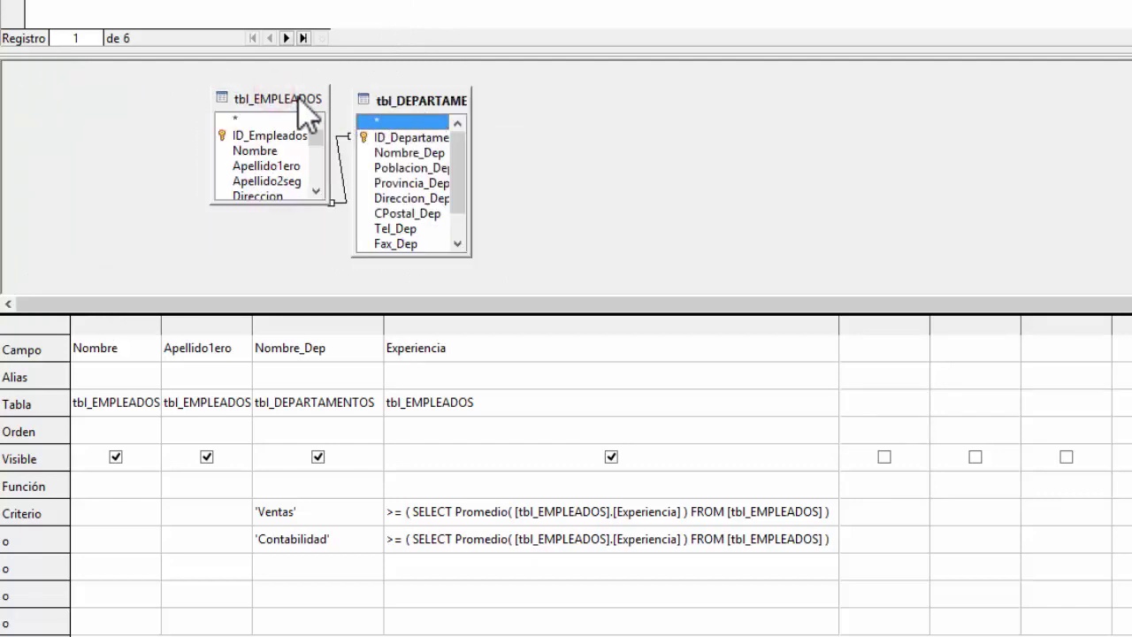
drag(292, 99, 114, 102)
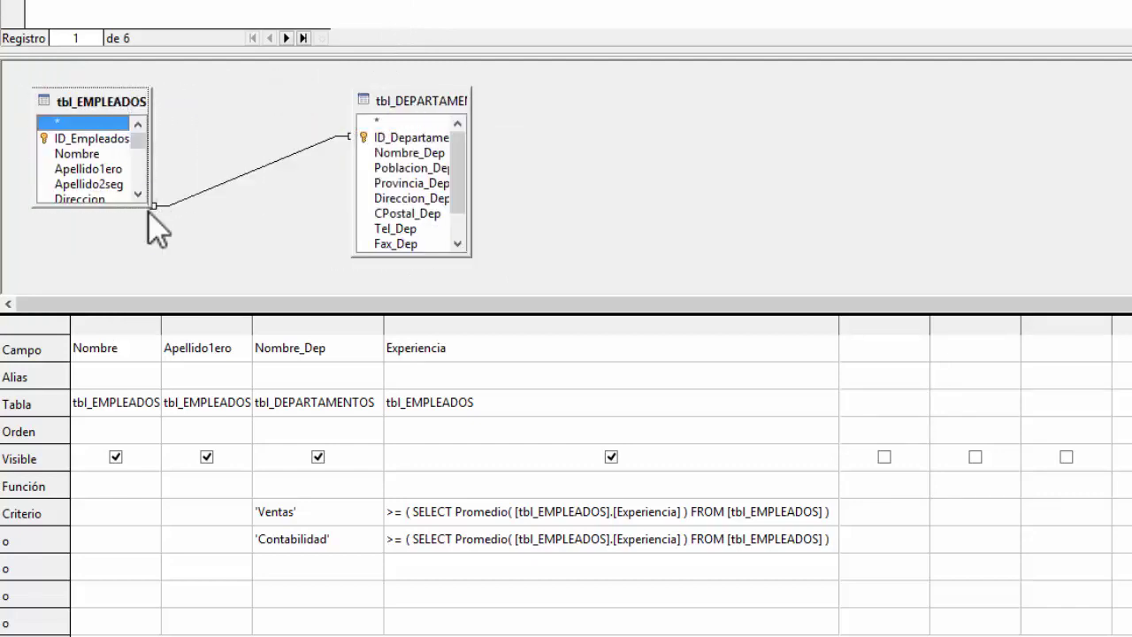
drag(151, 209, 184, 306)
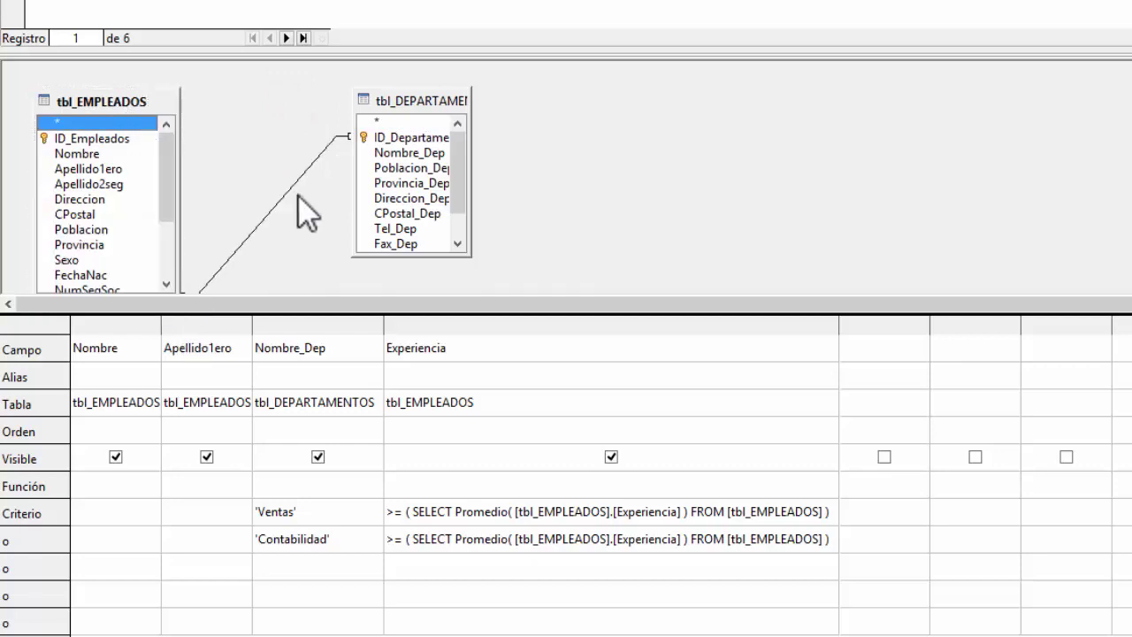
Enlarge the tbl_DEPARTAMENTOS and tbl_EMPLEADOS boxes until all their fields fit, and space the two boxes apart
drag(394, 103, 281, 106)
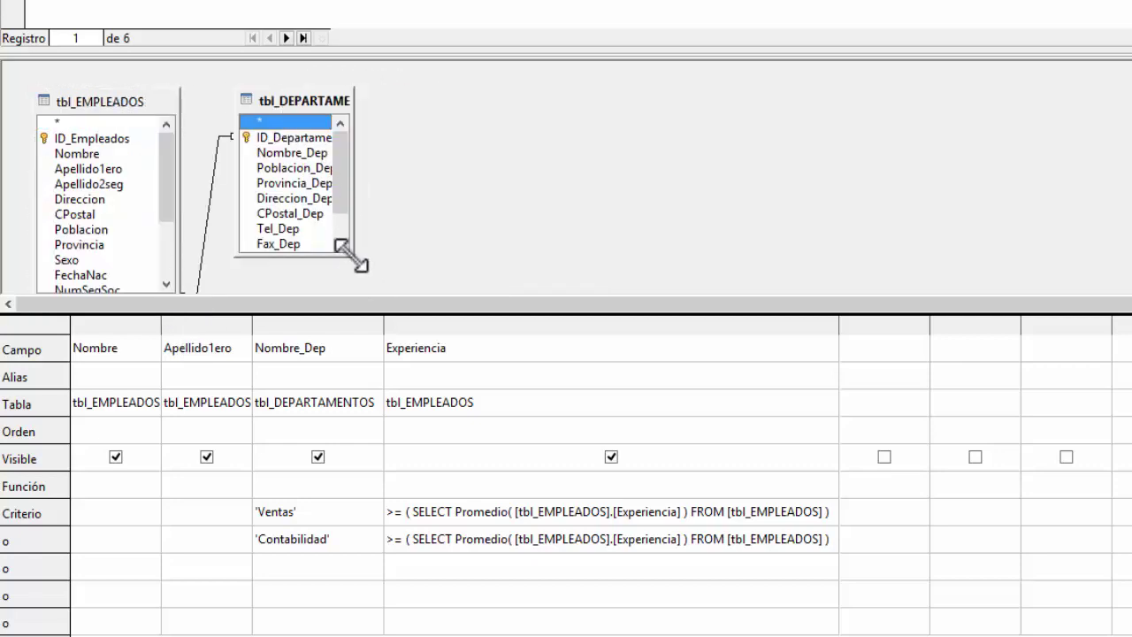
drag(353, 258, 399, 292)
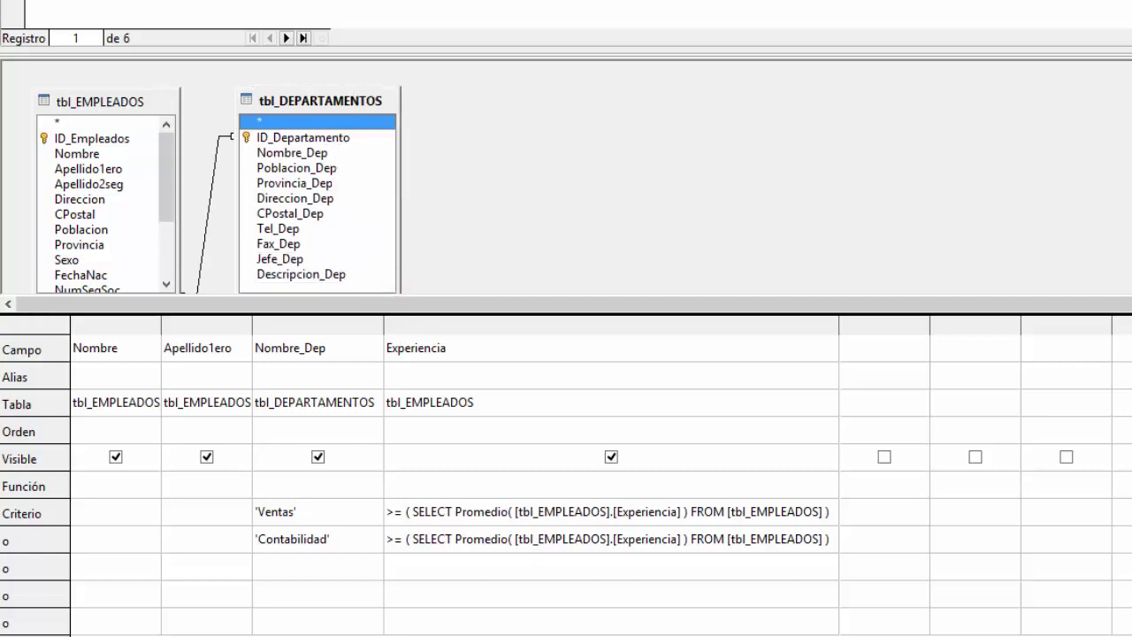
scroll(350, 168, down, 3)
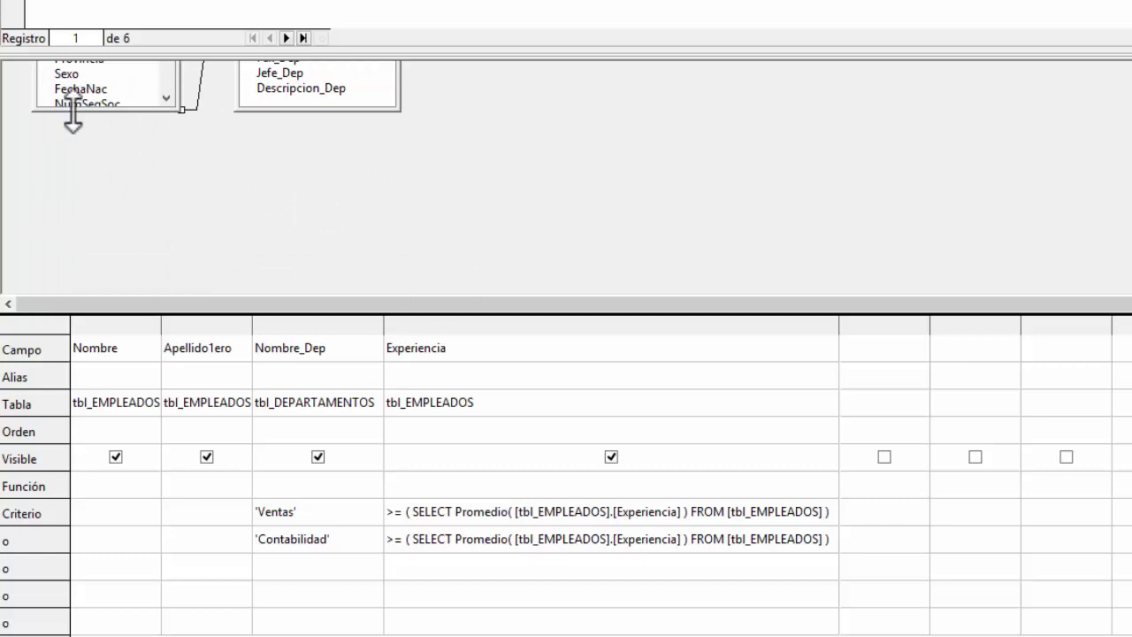
drag(72, 110, 84, 221)
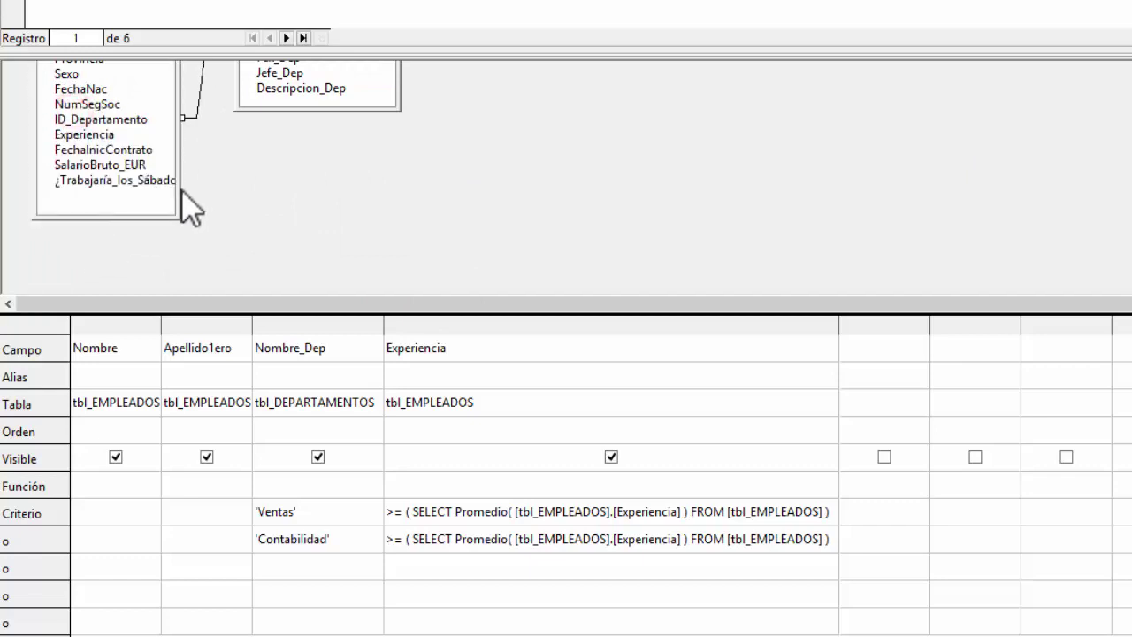
drag(181, 190, 205, 194)
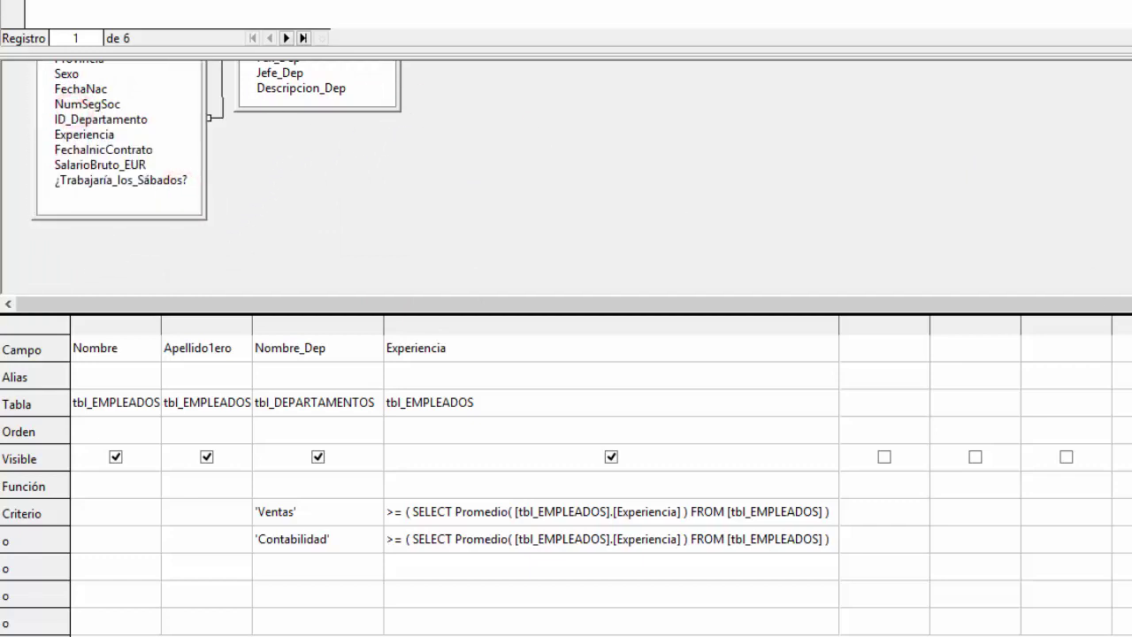
scroll(266, 176, up, 3)
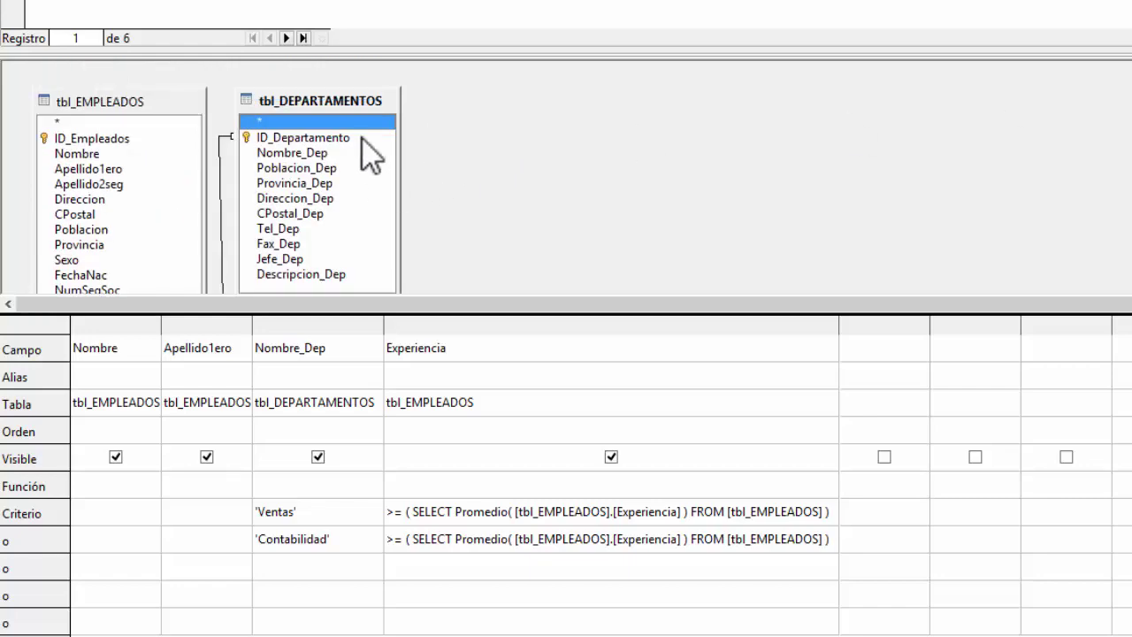
drag(336, 98, 424, 107)
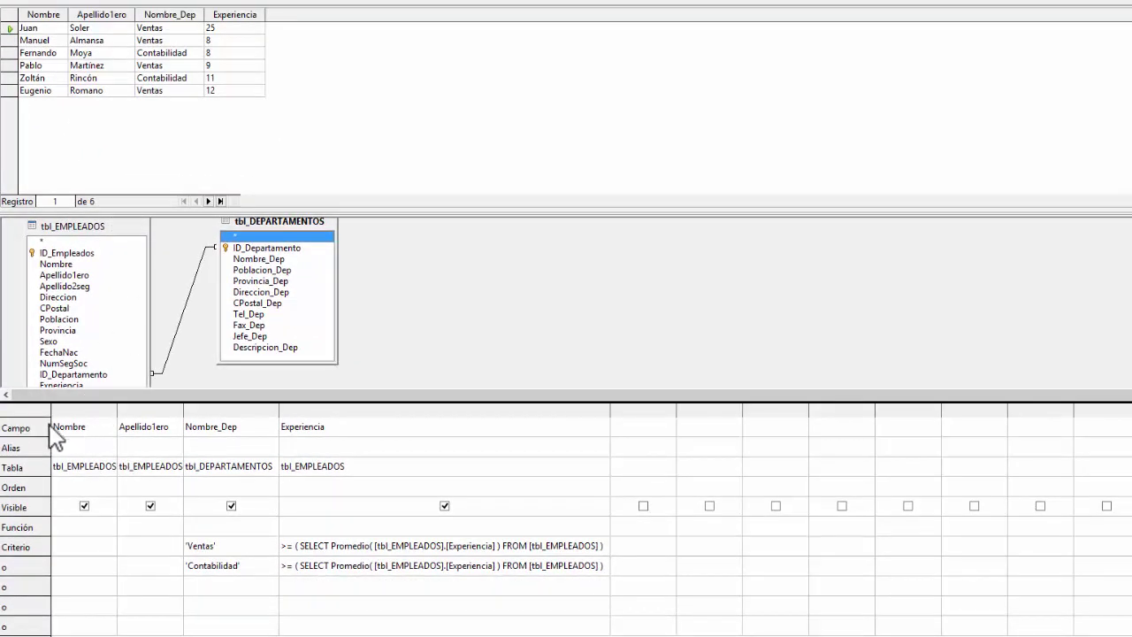
Fit the widths of the Nombre and Apellido1ero columns in the query grid to their contents
double_click(118, 410)
double_click(189, 411)
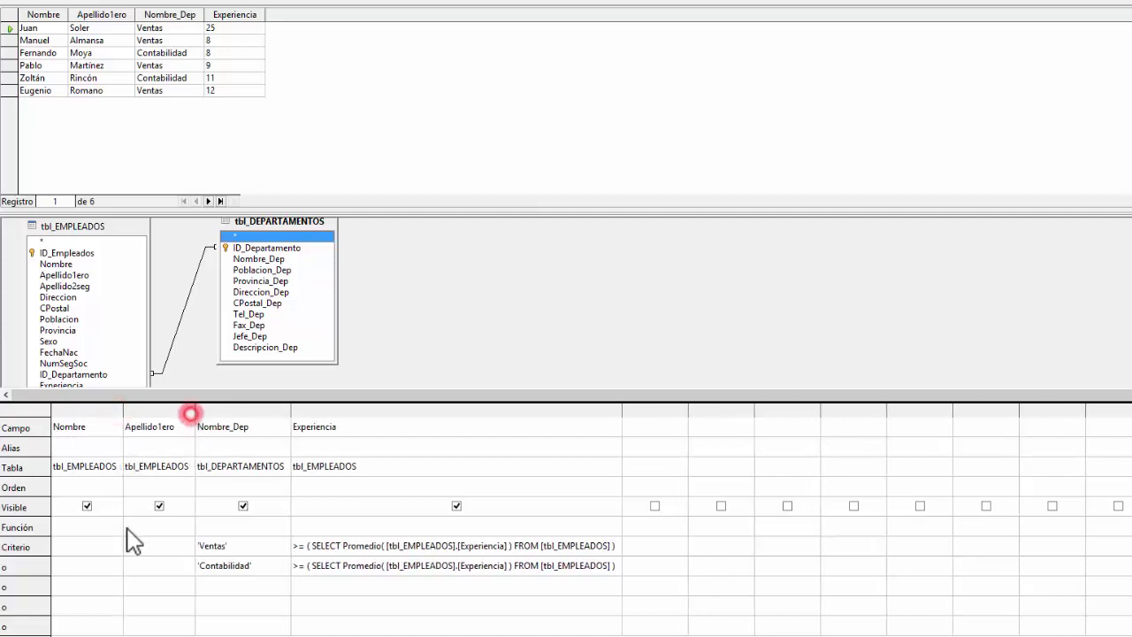
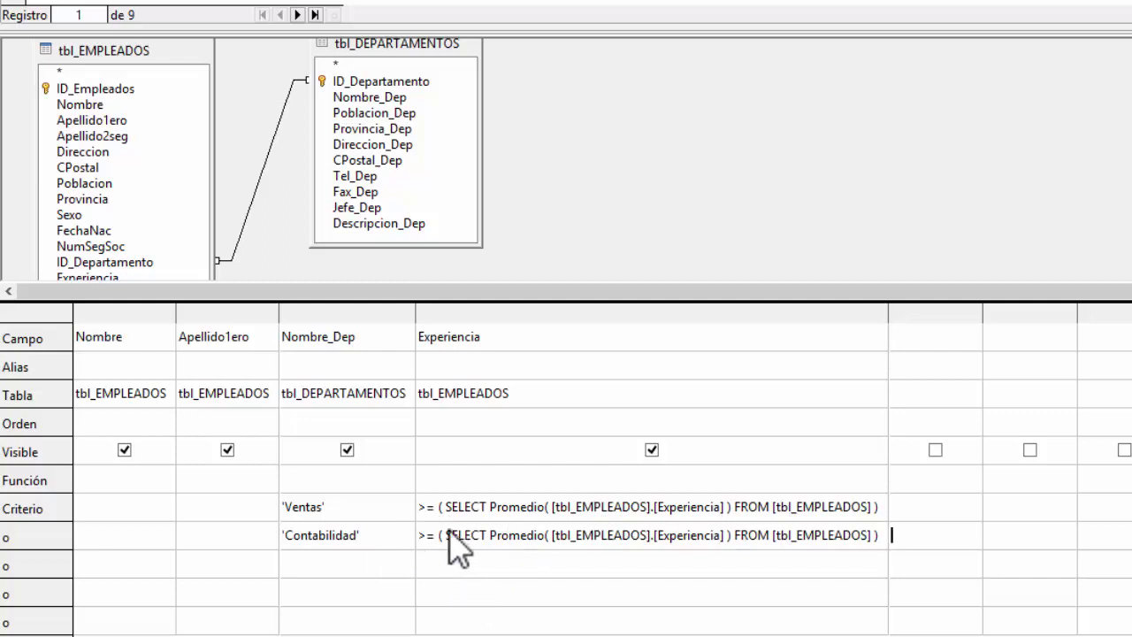
Change the operator of the Experiencia criterion in the 'Contabilidad' row to <= and run the query
click(427, 541)
key(Delete)
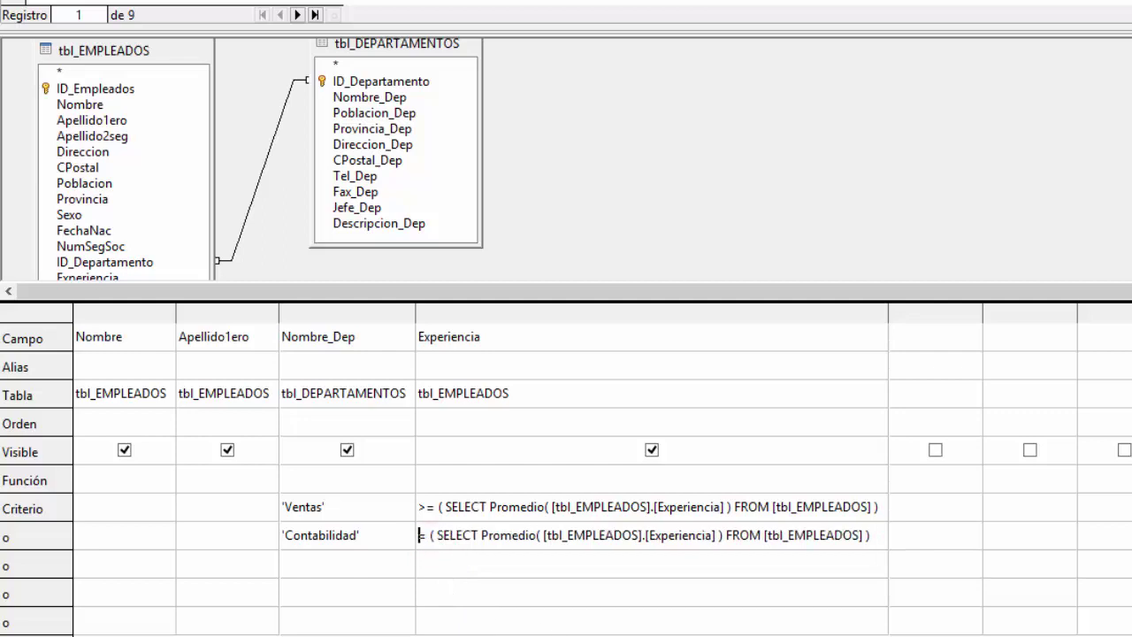
text(<)
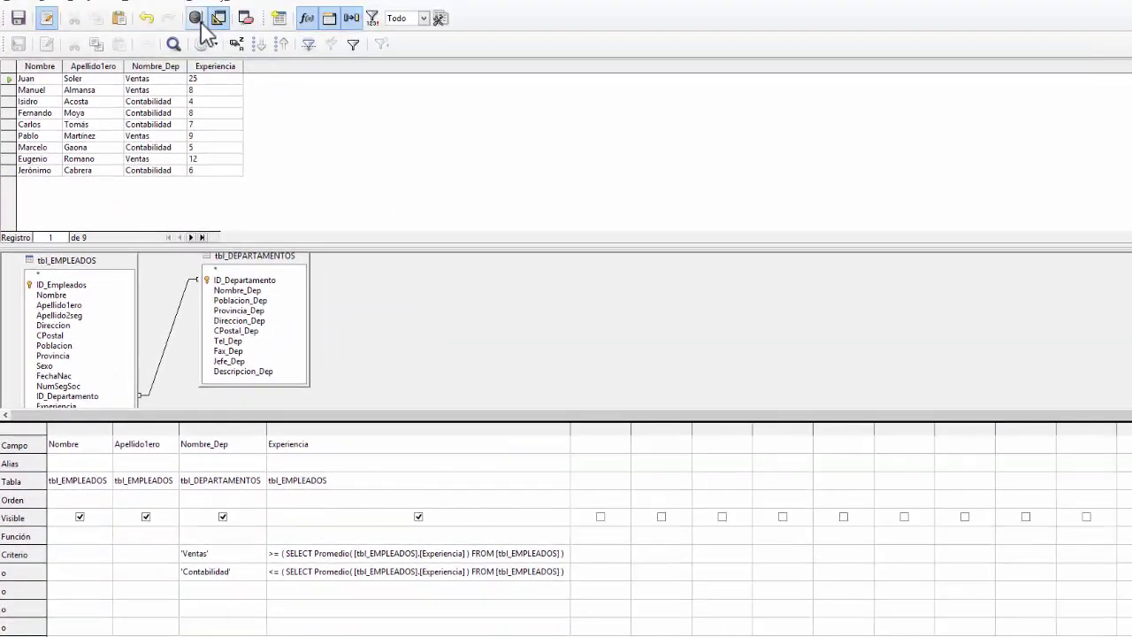
right_click(202, 29)
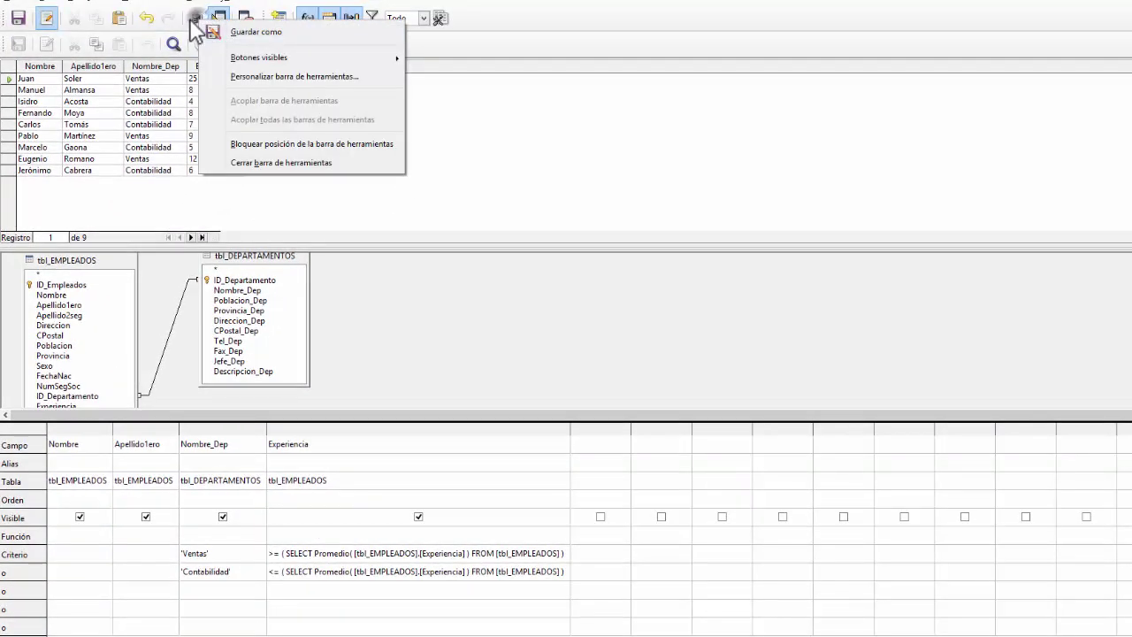
click(197, 19)
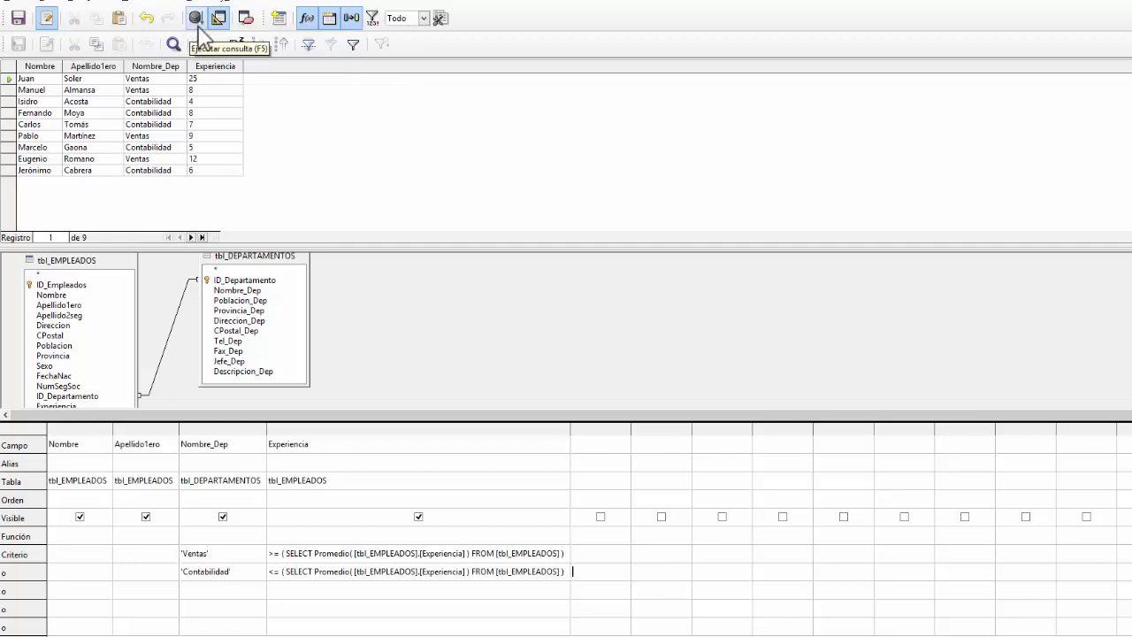
click(196, 19)
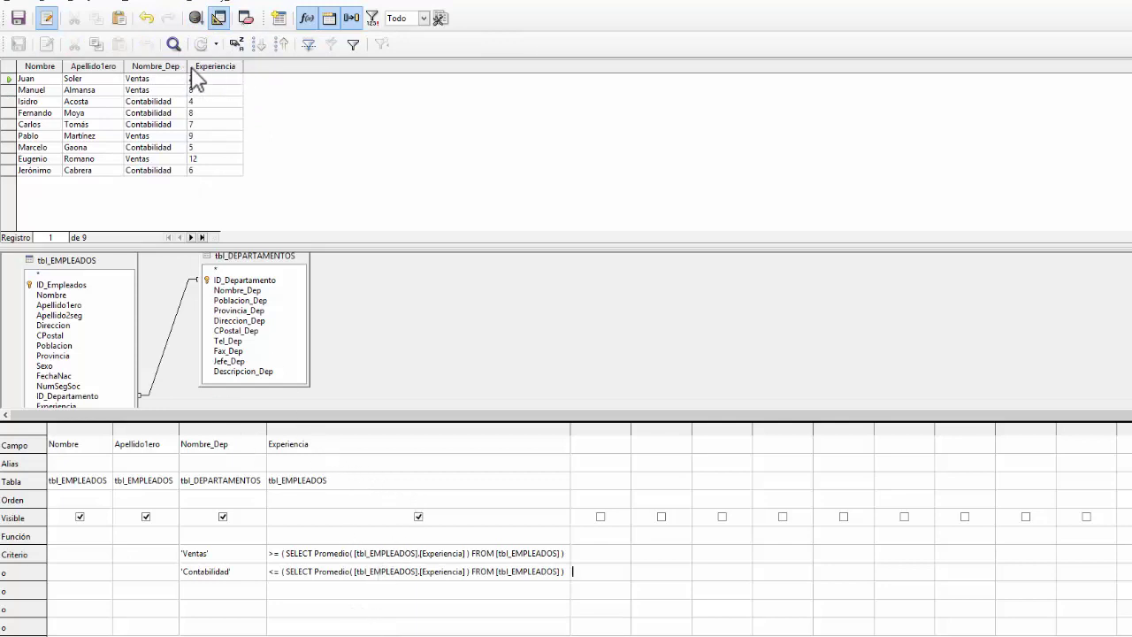
Give the Experiencia column the alias "Exp. Ventas (alta) Exp. Conta. (baja)" and rerun the query
click(341, 458)
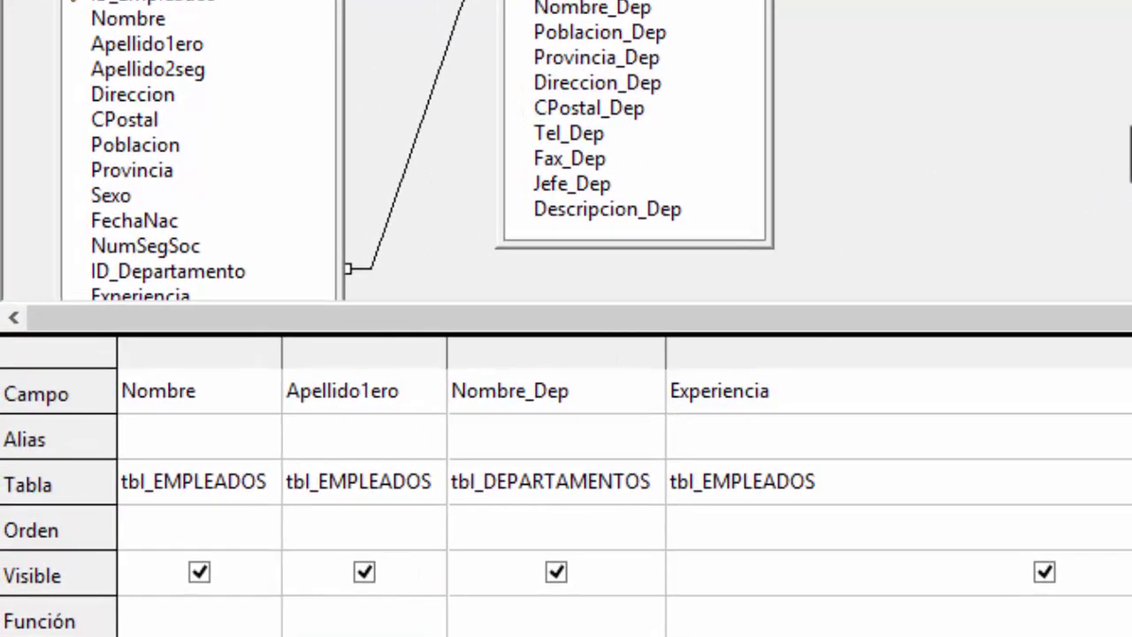
text(eX)
text(xperiec)
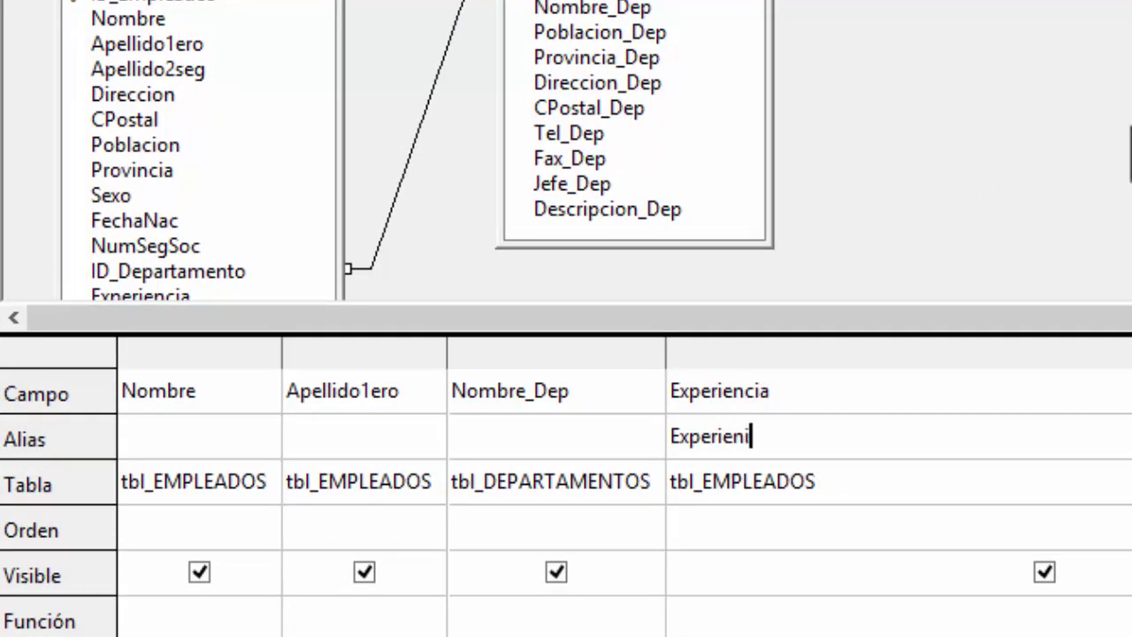
key(BackSpace)
key(BackSpace)
key(BackSpace)
key(BackSpace)
key(BackSpace)
key(BackSpace)
key(BackSpace)
text(. Ventas (alt)
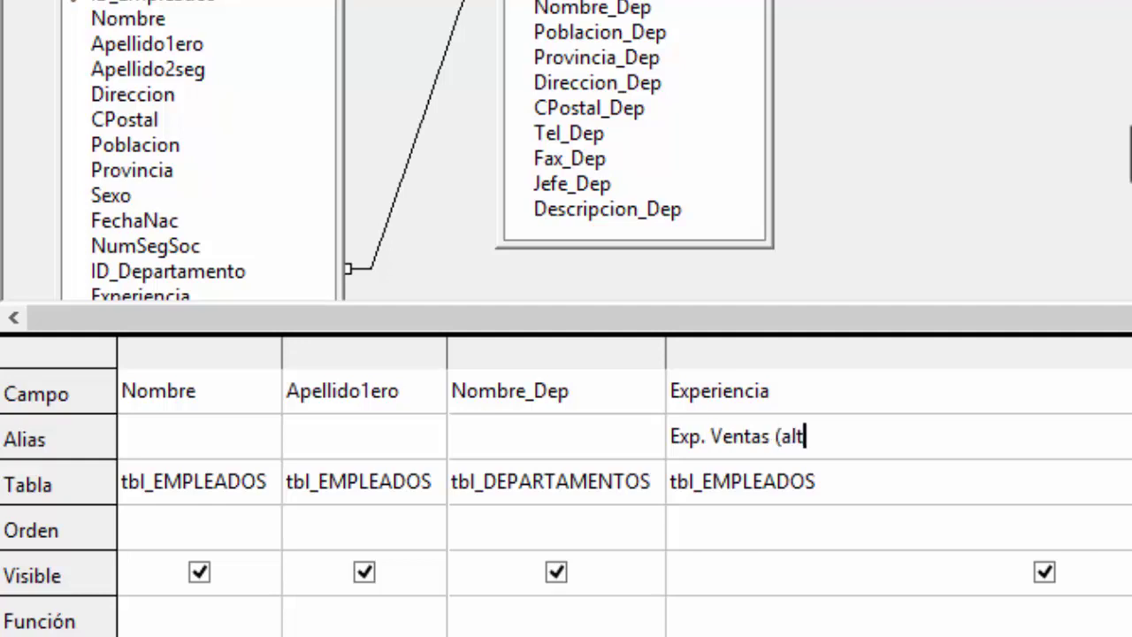
text(a) Exp. Conta. ()
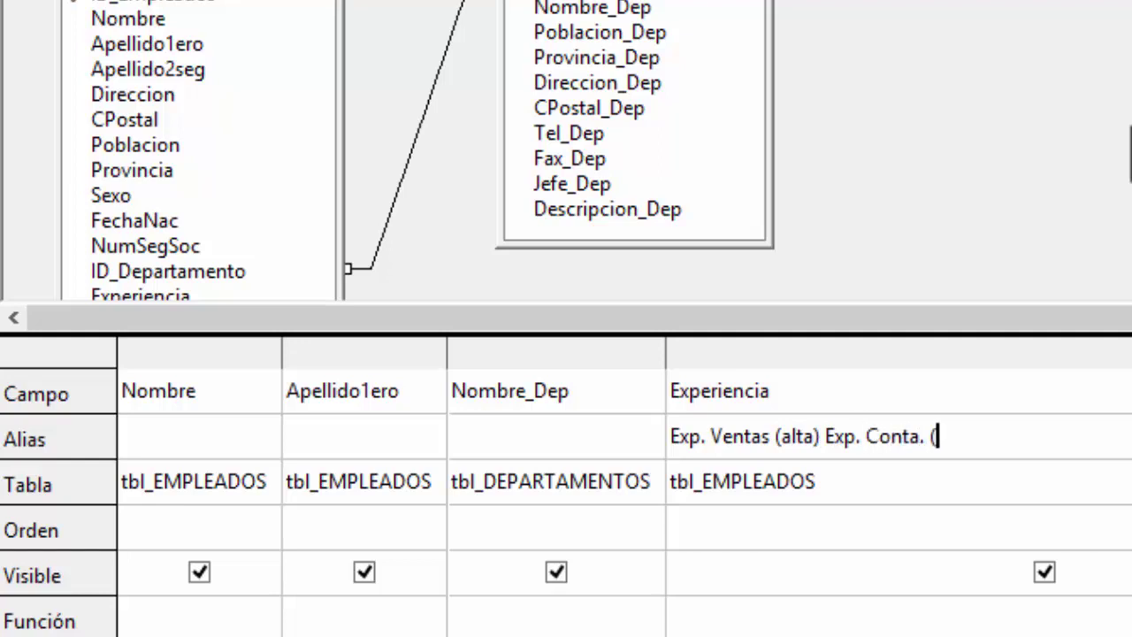
text(baj)
key(BackSpace)
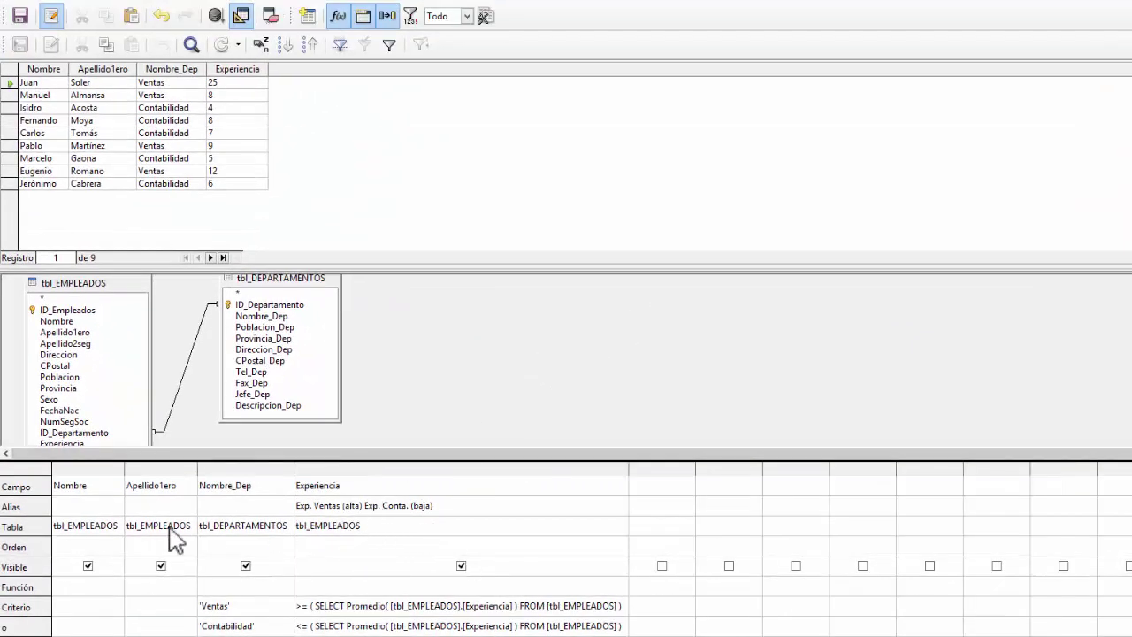
click(220, 14)
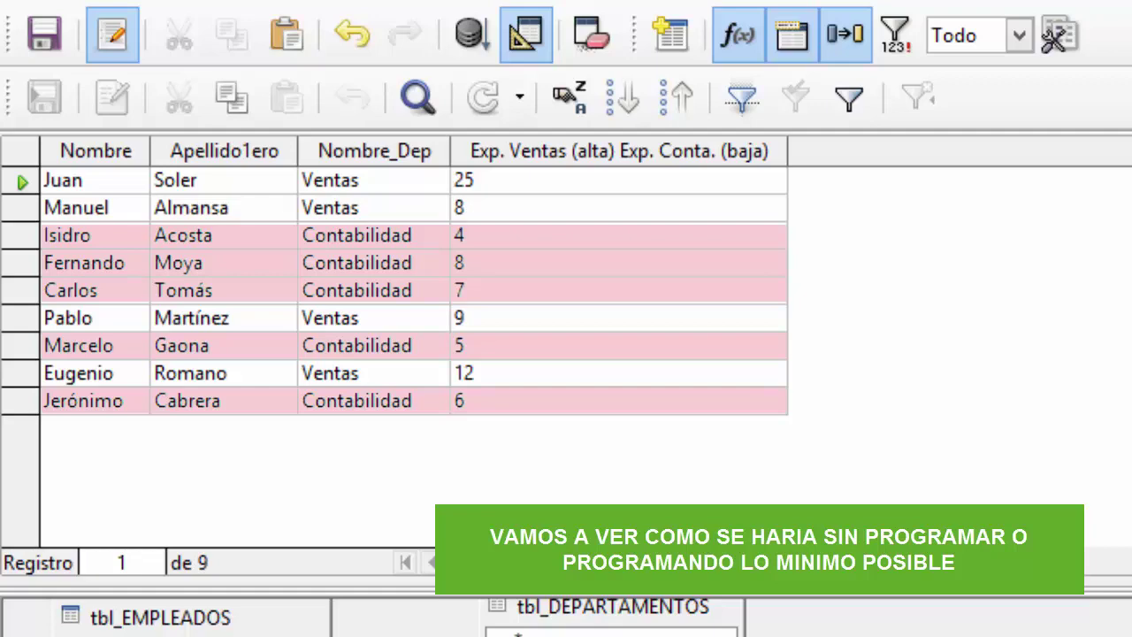
In the query's SQL view, put each selected field on its own indented line and insert AS before the Experiencia alias
click(525, 35)
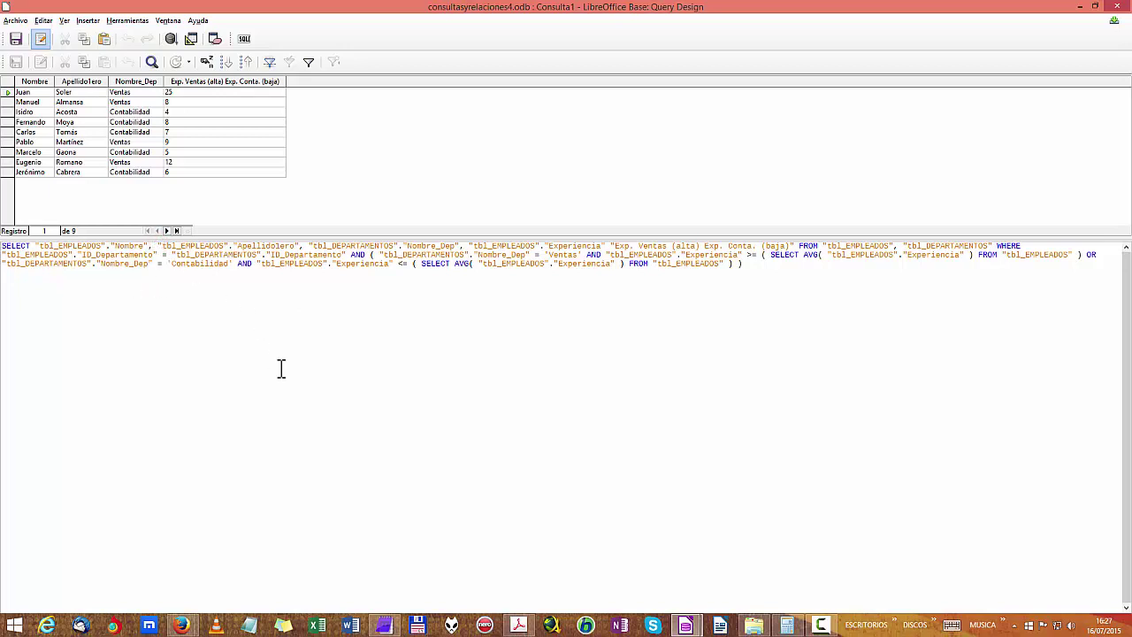
key(Return)
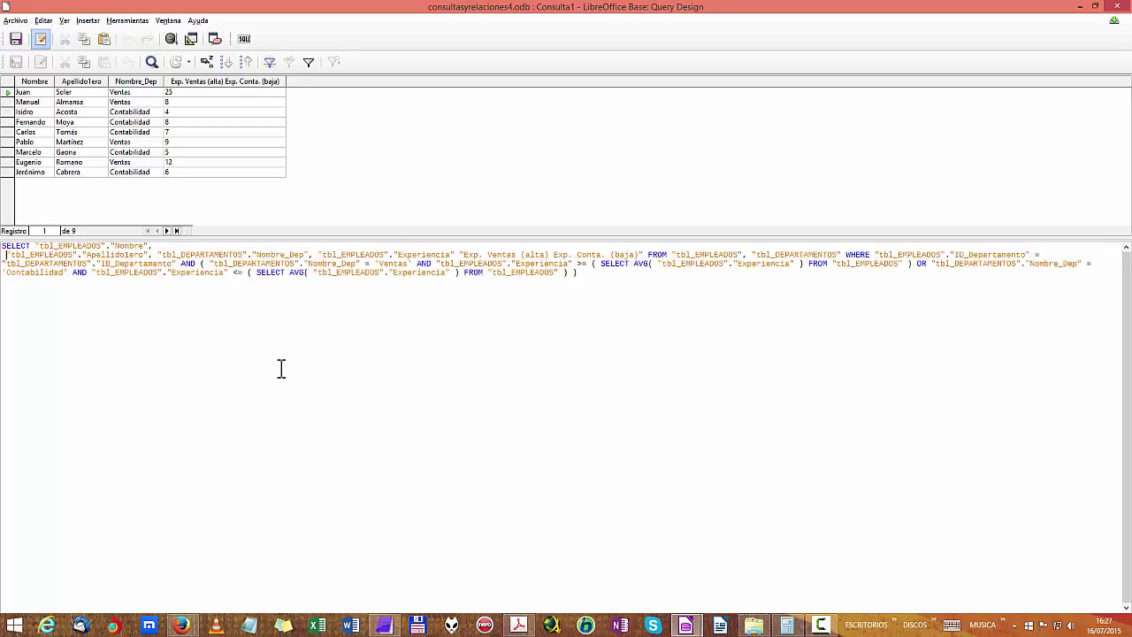
key(Right)
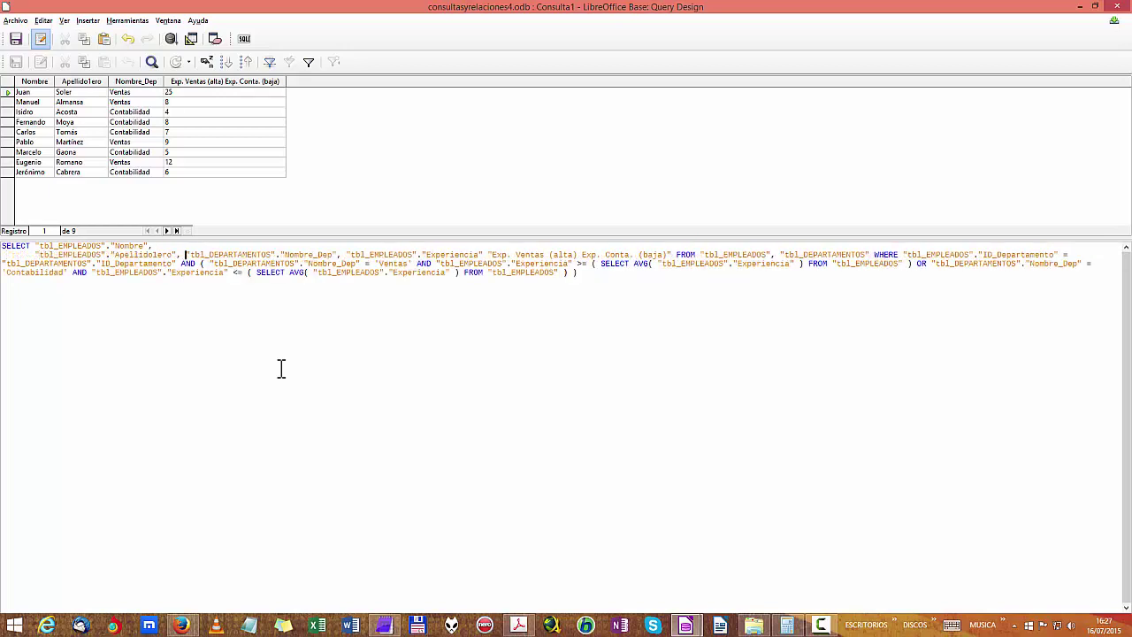
key(Return)
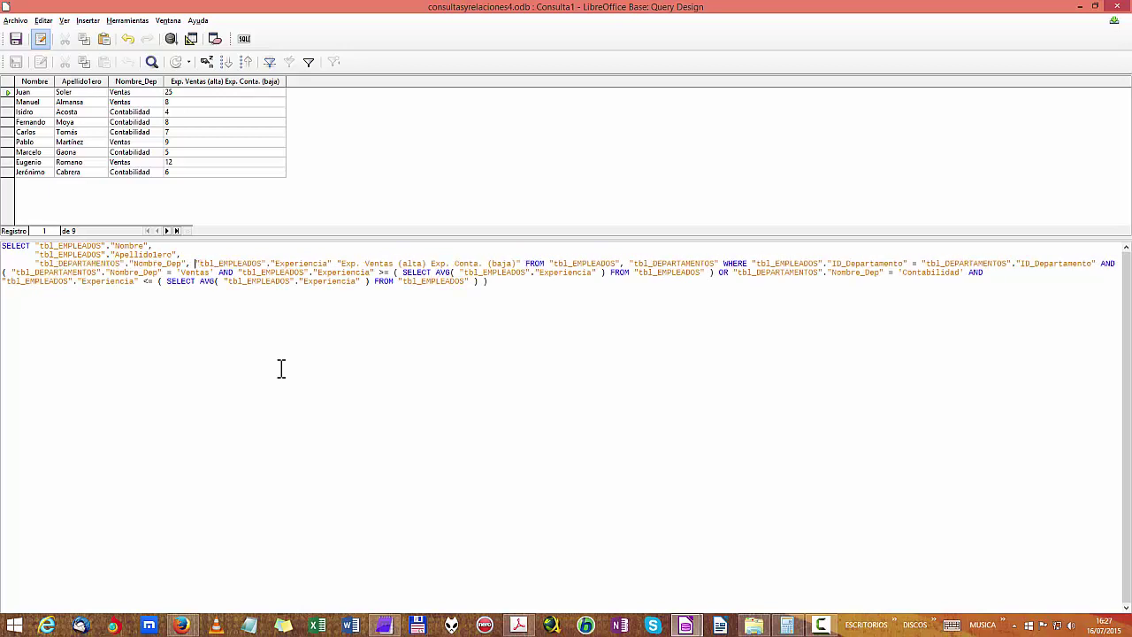
key(Return)
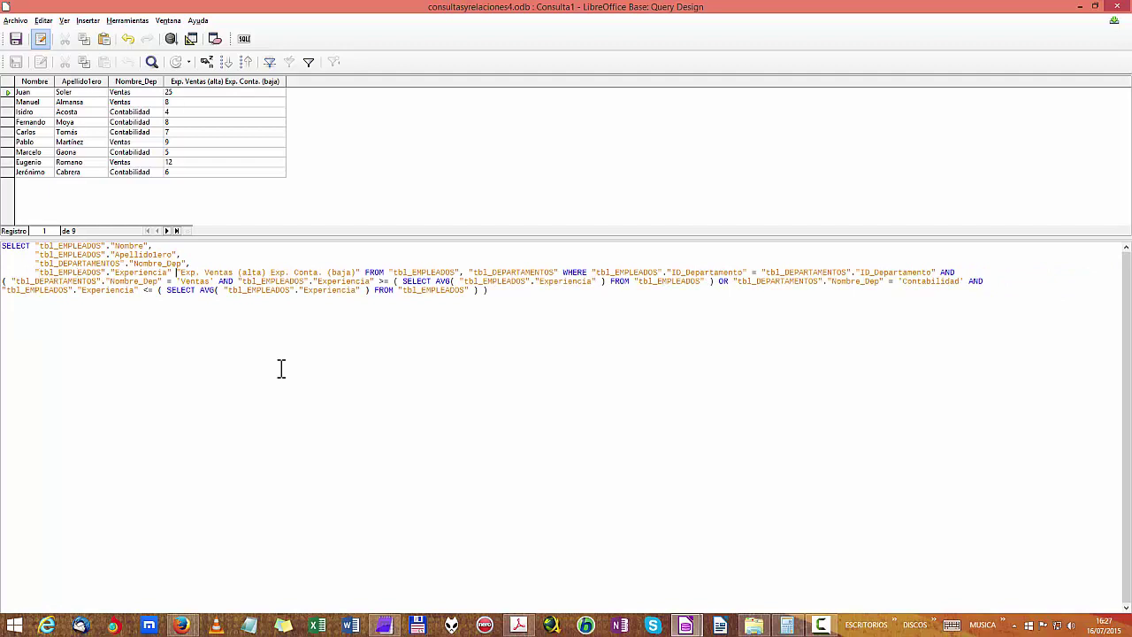
key(Caps_Lock)
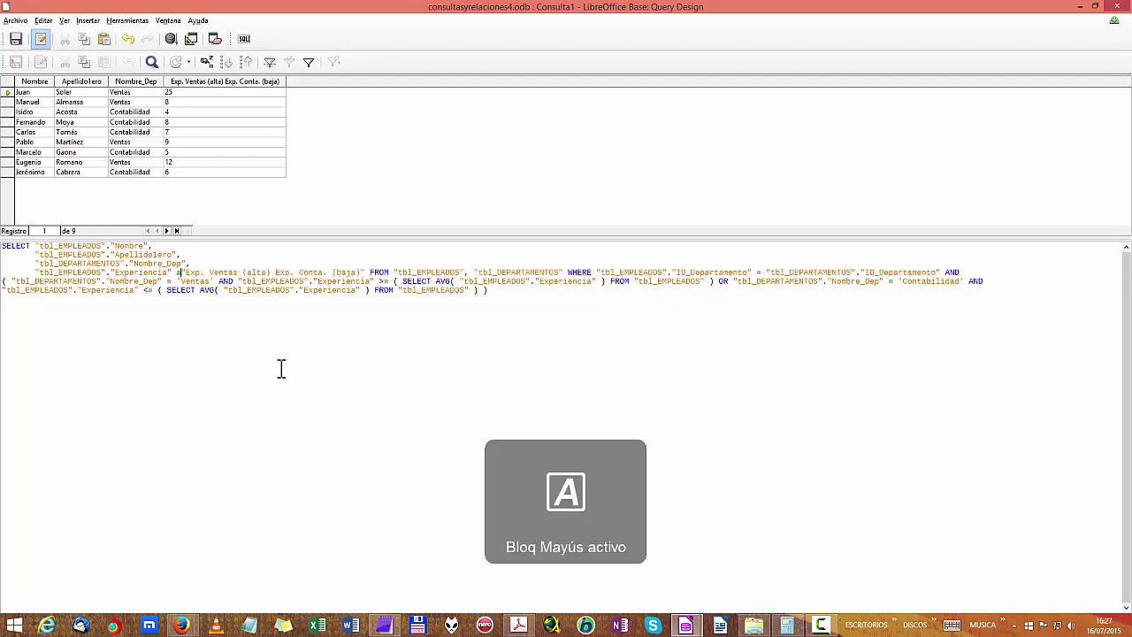
text(AS)
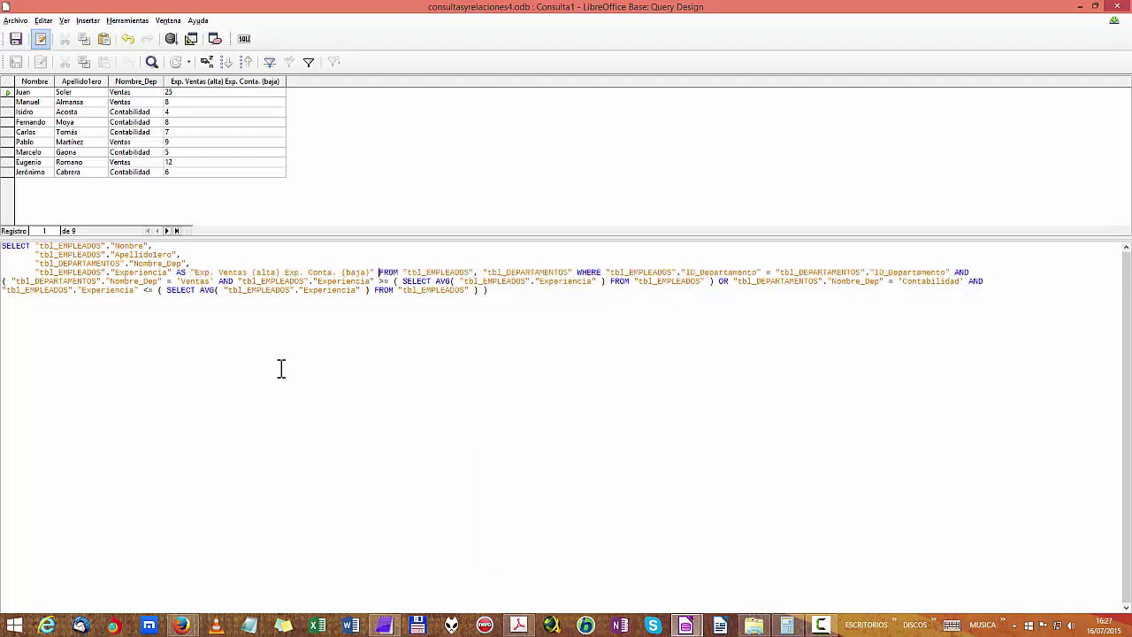
Separate the FROM clause, the WHERE clause and the first AND condition with line breaks and blank lines
key(Return)
key(Return)
key(Right)
key(Right)
key(Right)
key(Right)
key(Right)
key(Right)
key(Right)
key(Right)
key(Right)
key(Right)
key(Right)
key(Right)
key(Right)
key(Right)
key(Right)
key(Right)
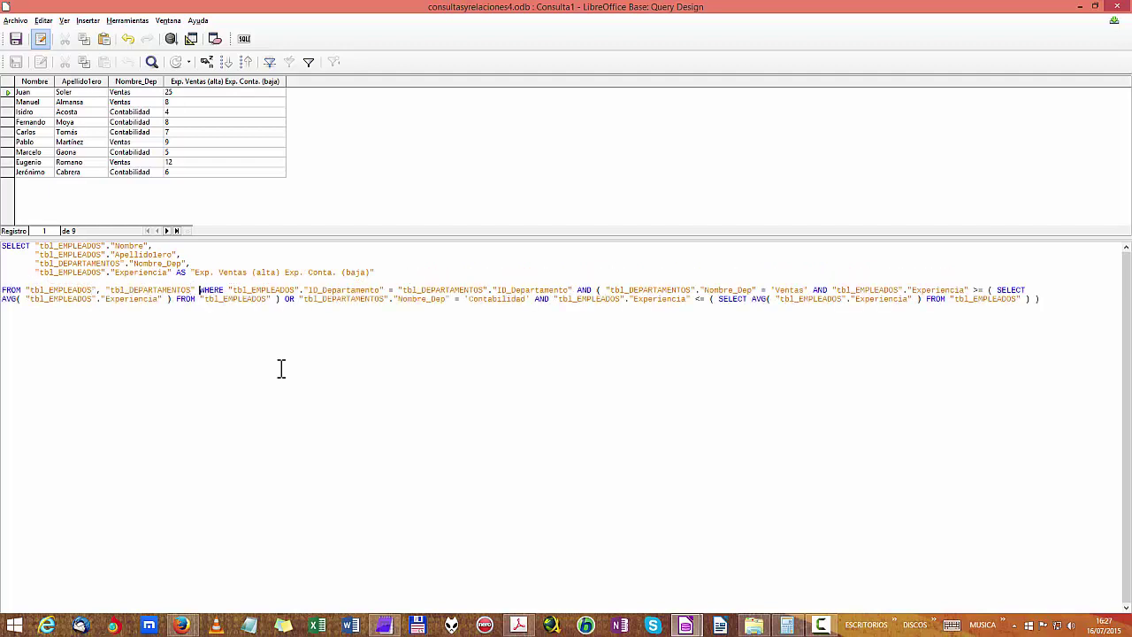
key(Return)
key(Return)
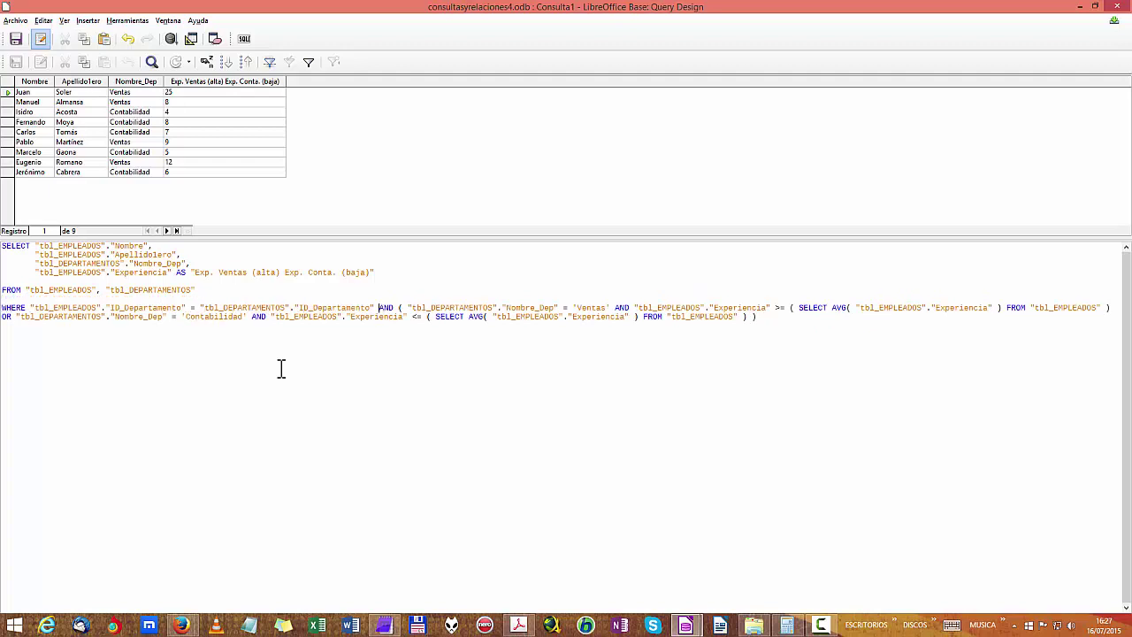
key(Return)
key(Return)
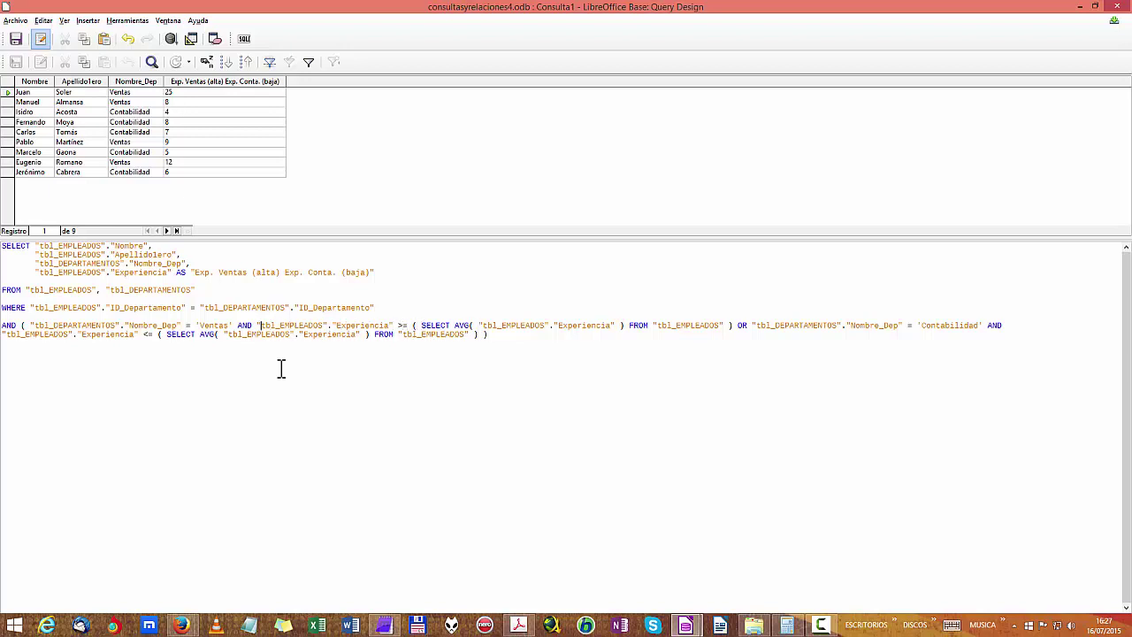
Move the AND condition with Experiencia >= onto its own slightly indented line, below a blank line
key(Return)
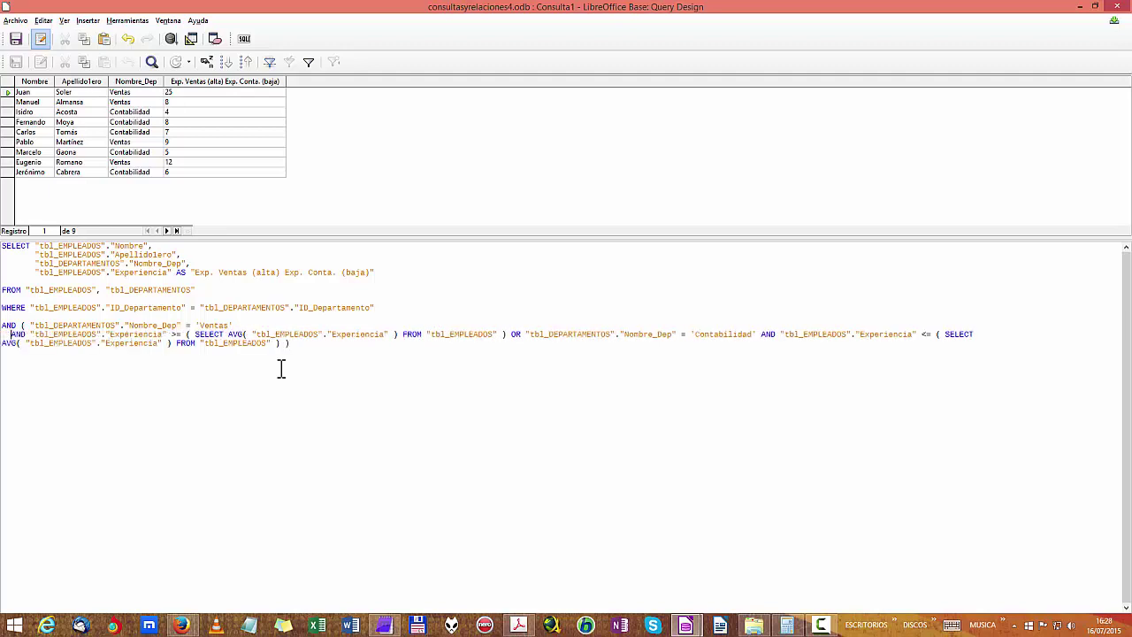
key(BackSpace)
key(BackSpace)
key(Return)
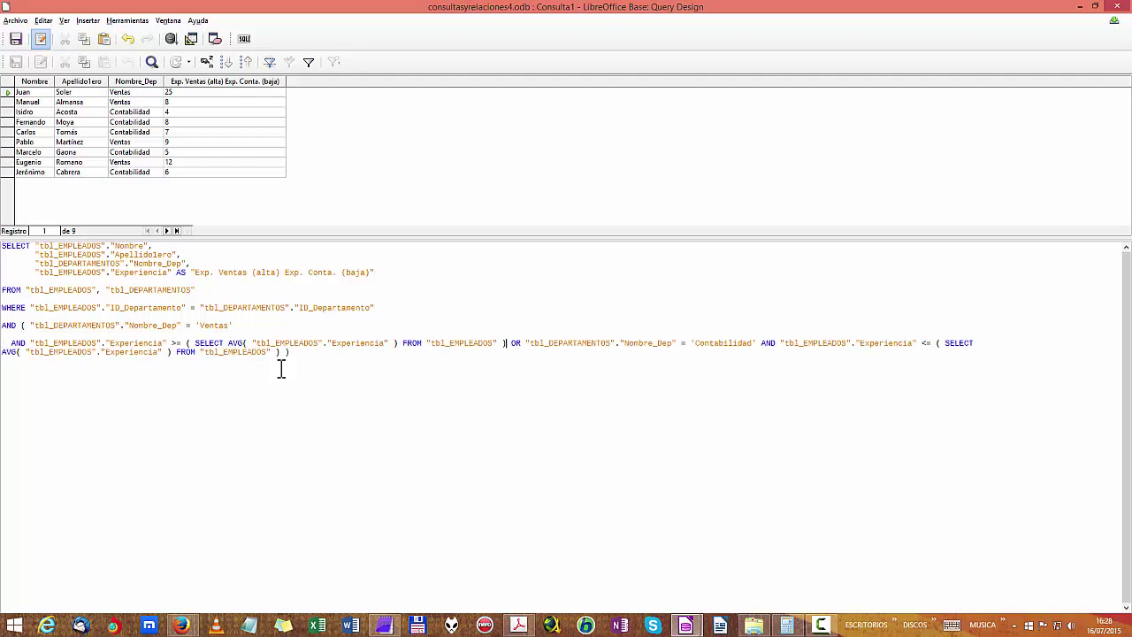
Place the OR 'Contabilidad' condition and its AND Experiencia <= condition on separate lines aligned under the first subquery's SELECT
key(Return)
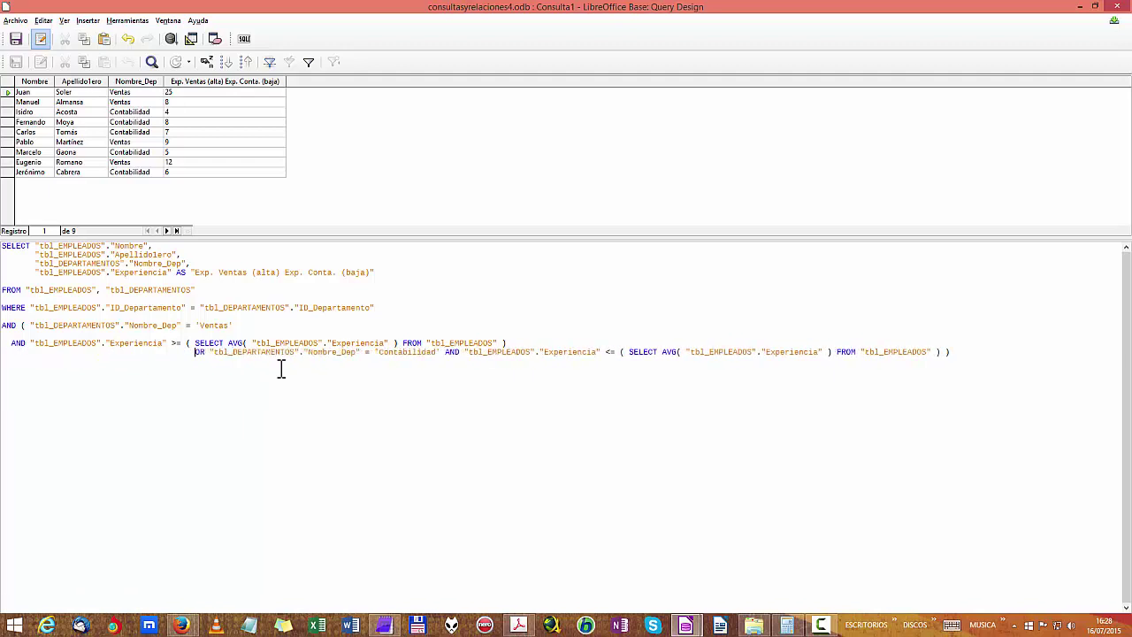
key(Return)
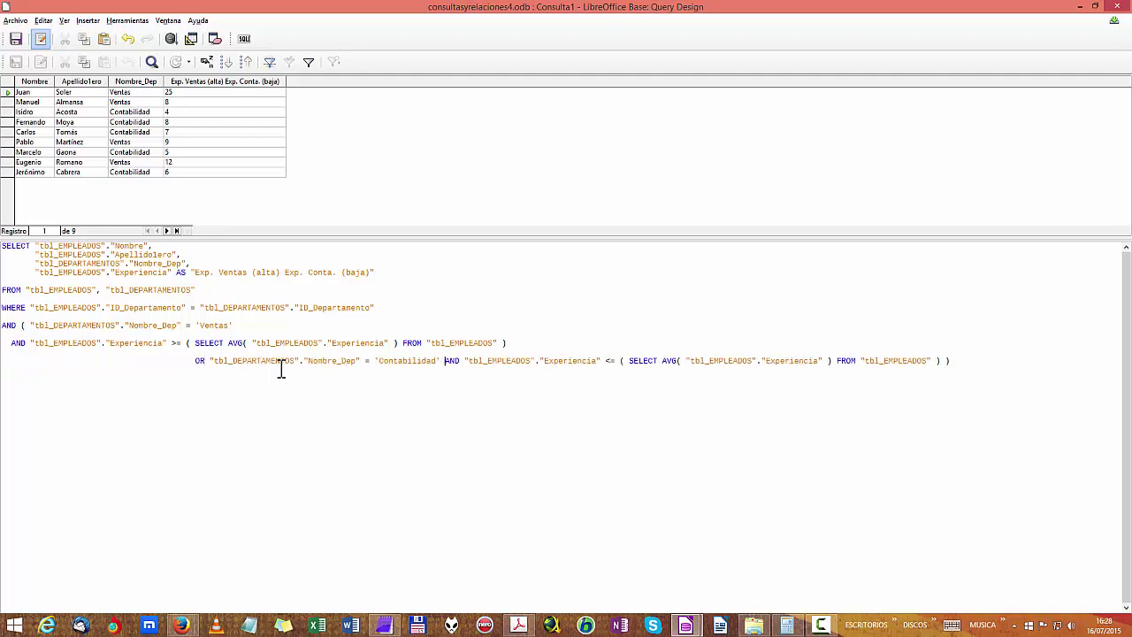
key(Return)
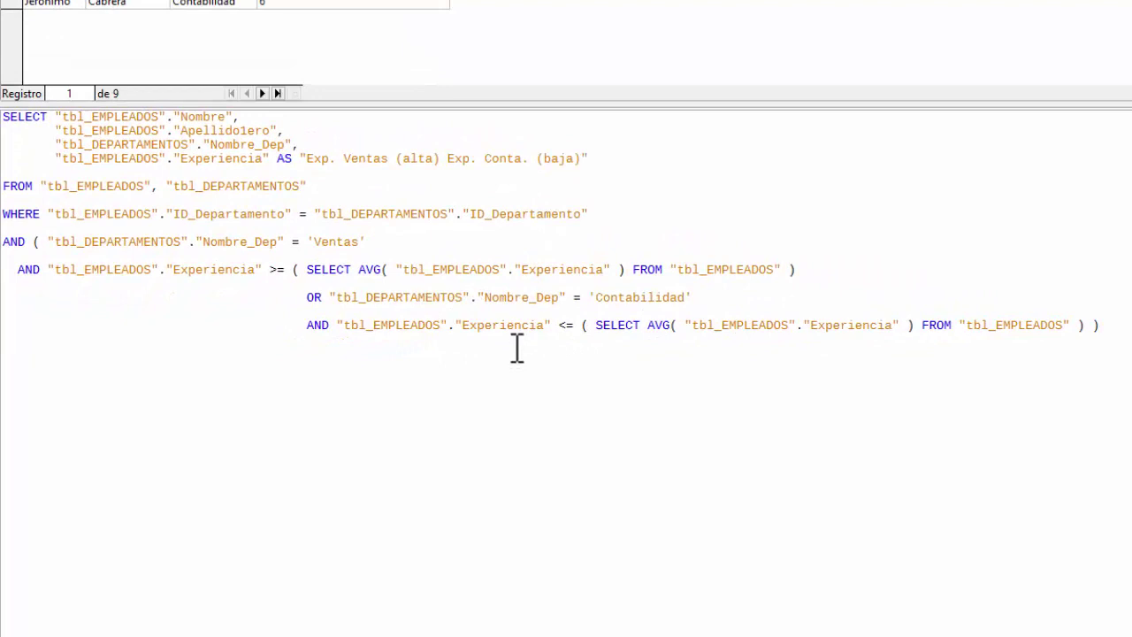
Align the AND Experiencia <= condition with its subquery under the AND Experiencia >= line by reducing its indentation
click(304, 269)
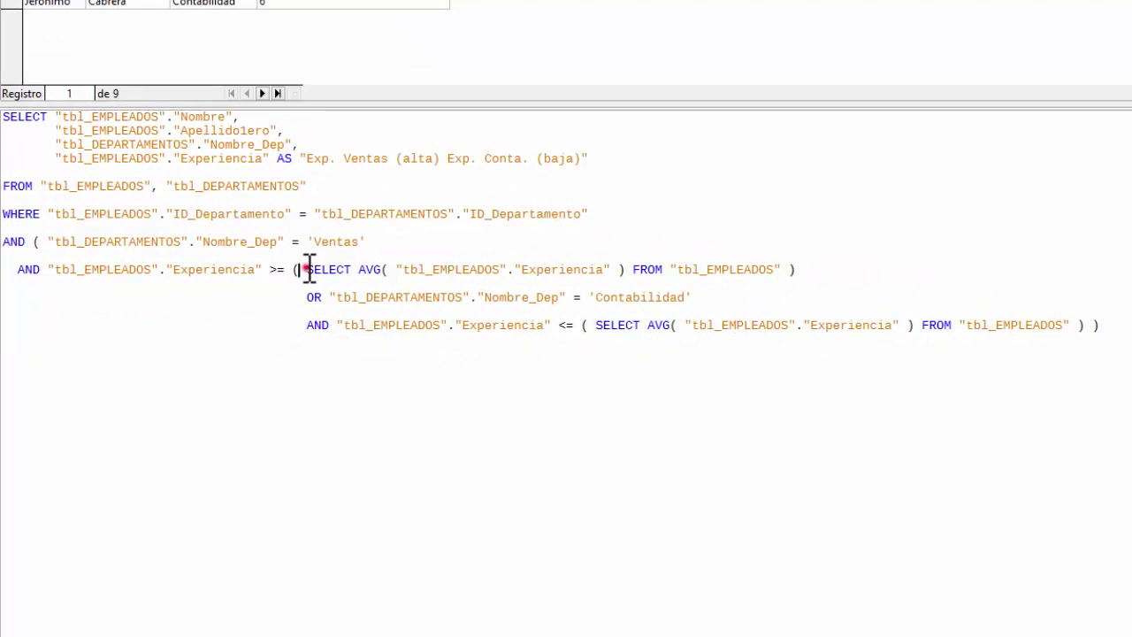
drag(308, 269, 788, 268)
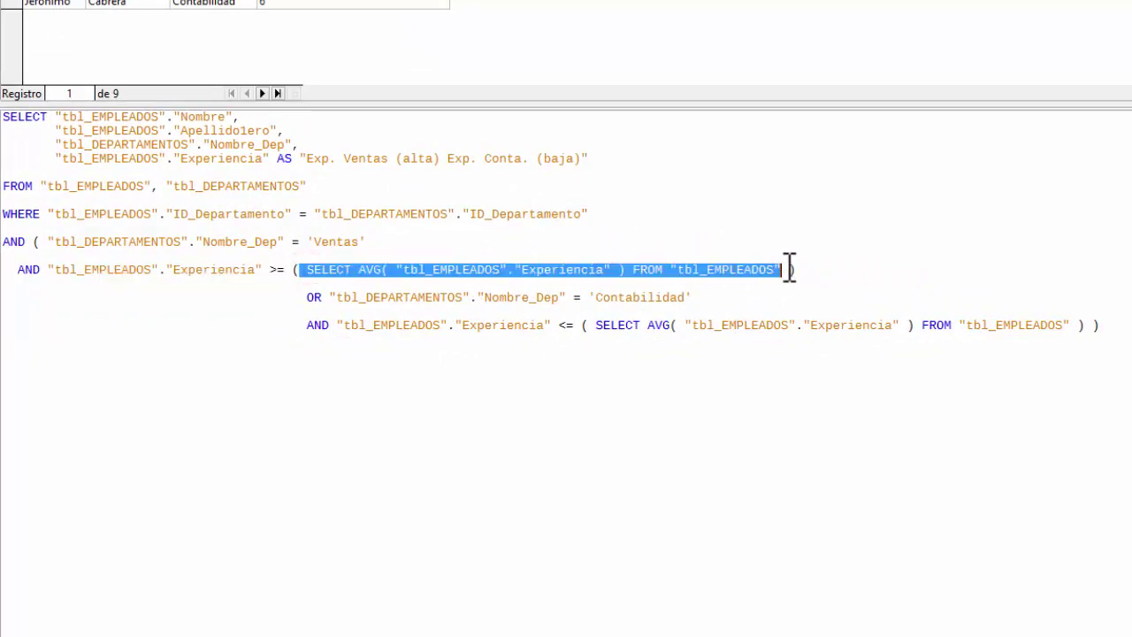
drag(596, 325, 1084, 326)
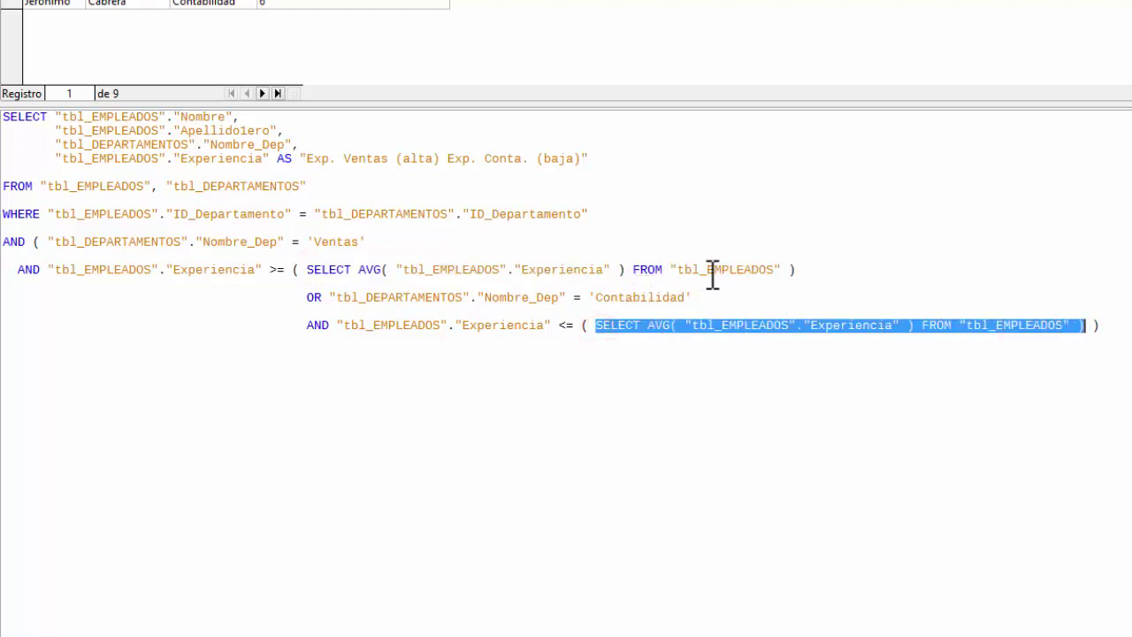
click(759, 241)
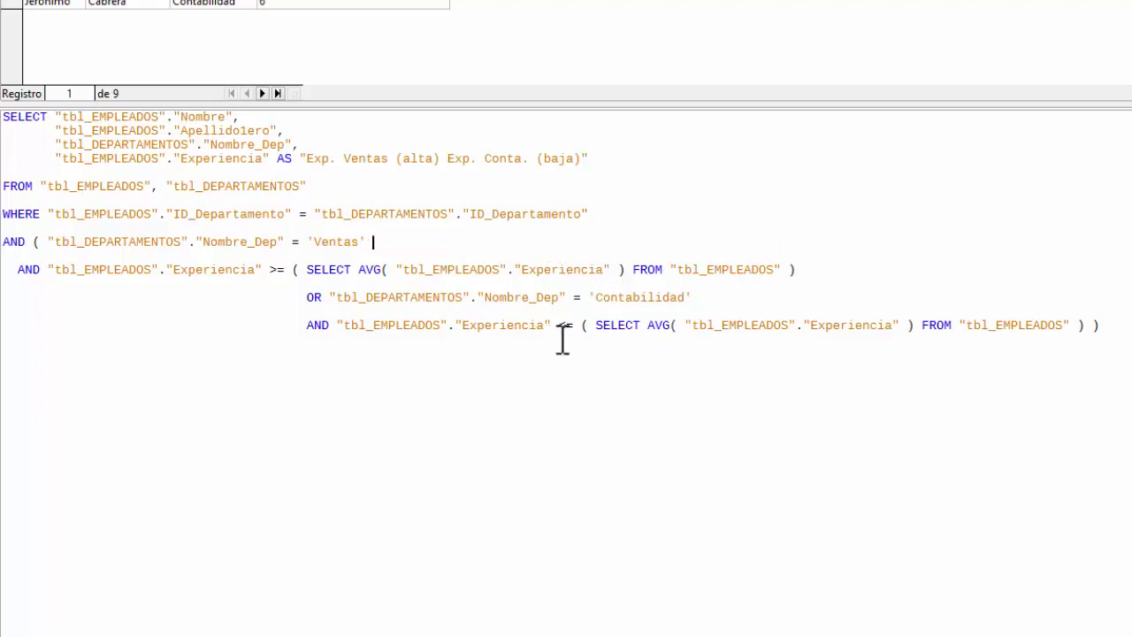
click(309, 325)
key(BackSpace)
key(BackSpace)
key(BackSpace)
key(BackSpace)
key(BackSpace)
key(BackSpace)
key(BackSpace)
key(BackSpace)
key(BackSpace)
key(BackSpace)
key(BackSpace)
key(BackSpace)
key(BackSpace)
key(BackSpace)
key(BackSpace)
key(BackSpace)
key(BackSpace)
key(BackSpace)
key(BackSpace)
key(BackSpace)
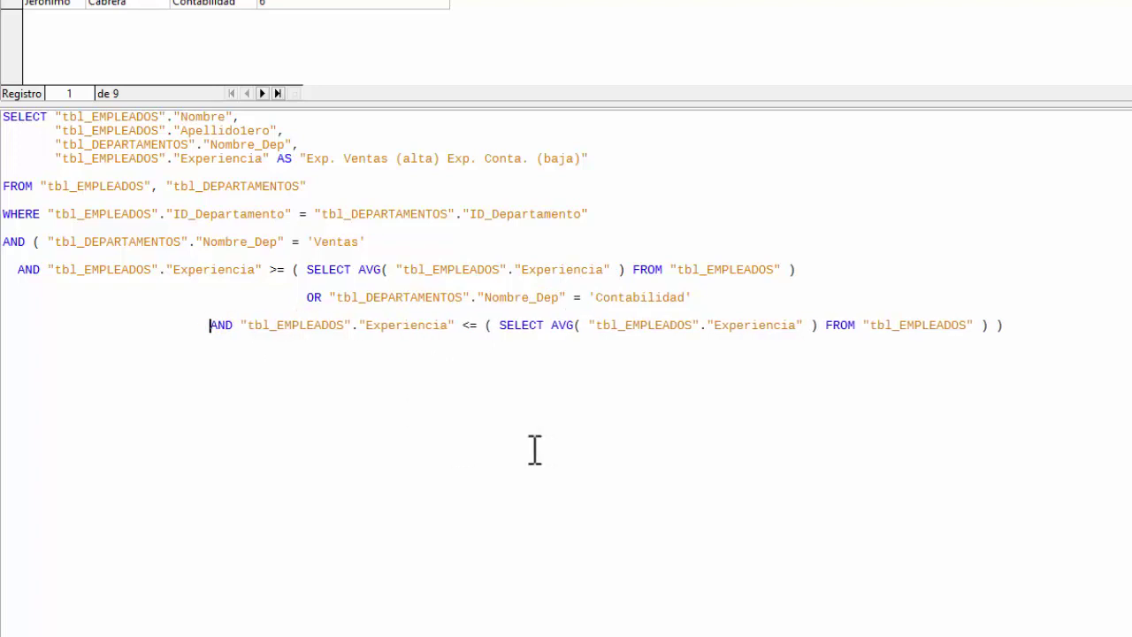
key(BackSpace)
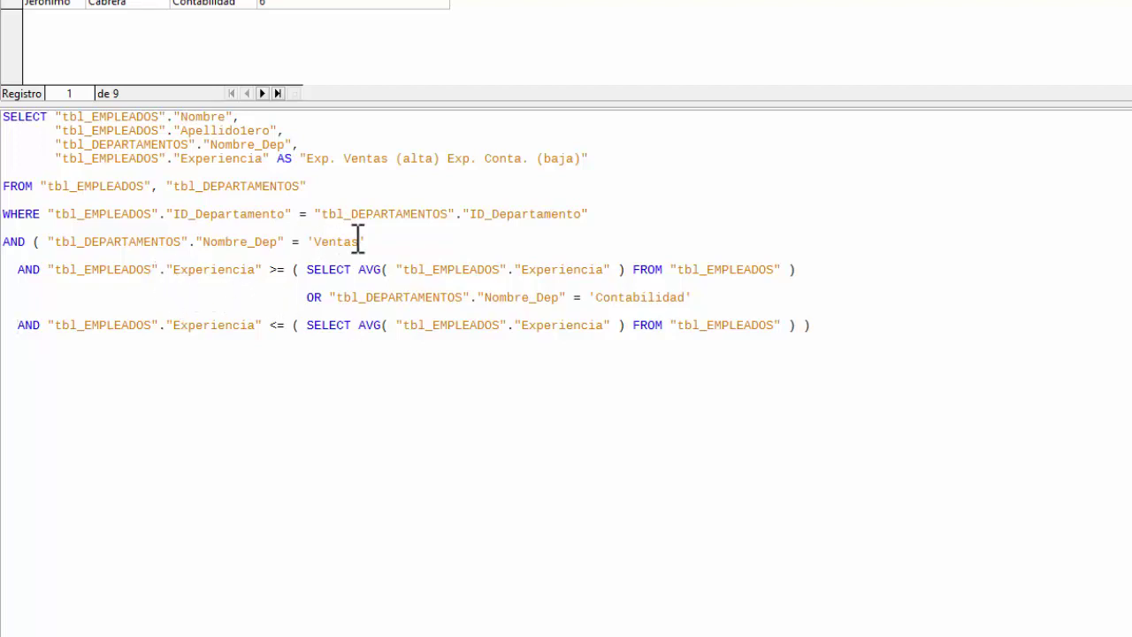
Review the fields in the SELECT list with their source tables, and the alias given to the Experiencia field
click(92, 130)
click(122, 115)
click(200, 116)
click(235, 116)
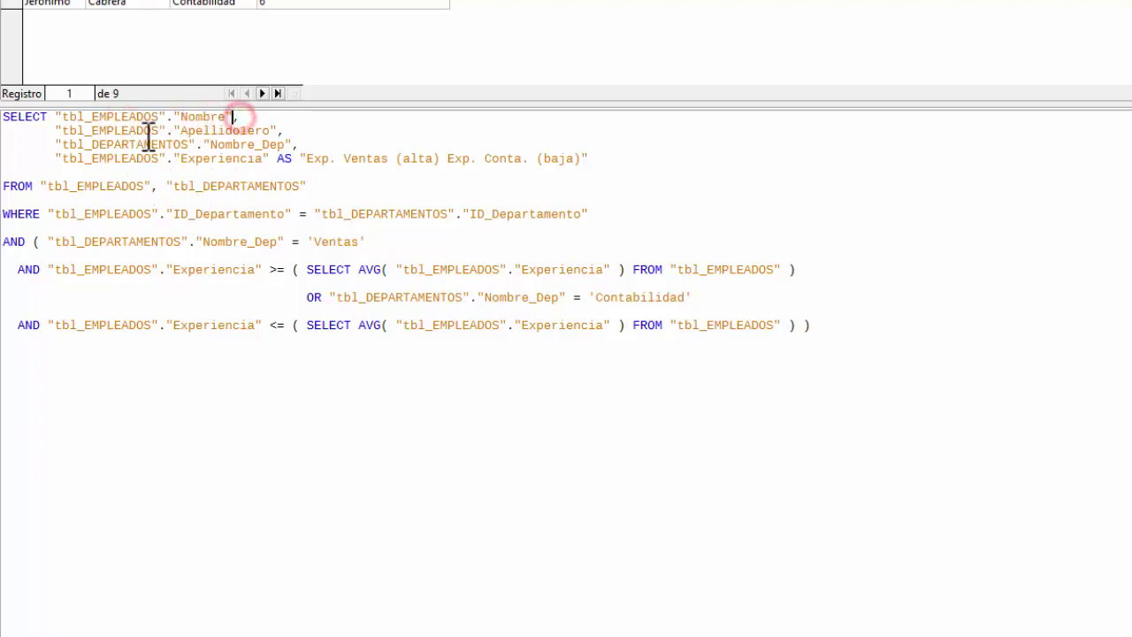
click(140, 132)
click(228, 127)
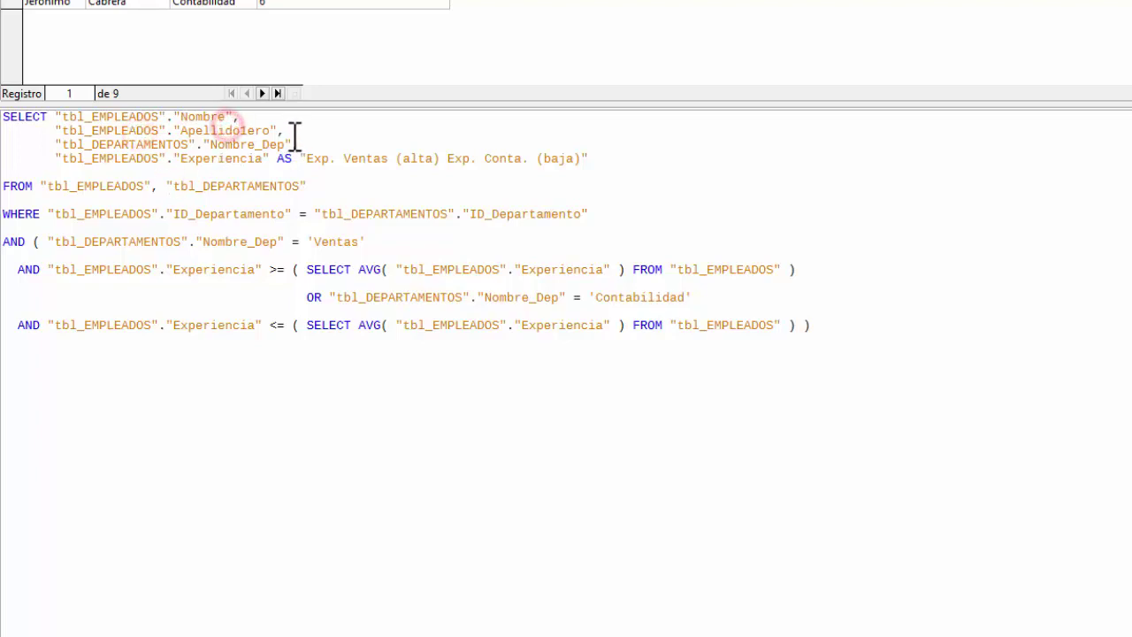
click(282, 130)
click(115, 144)
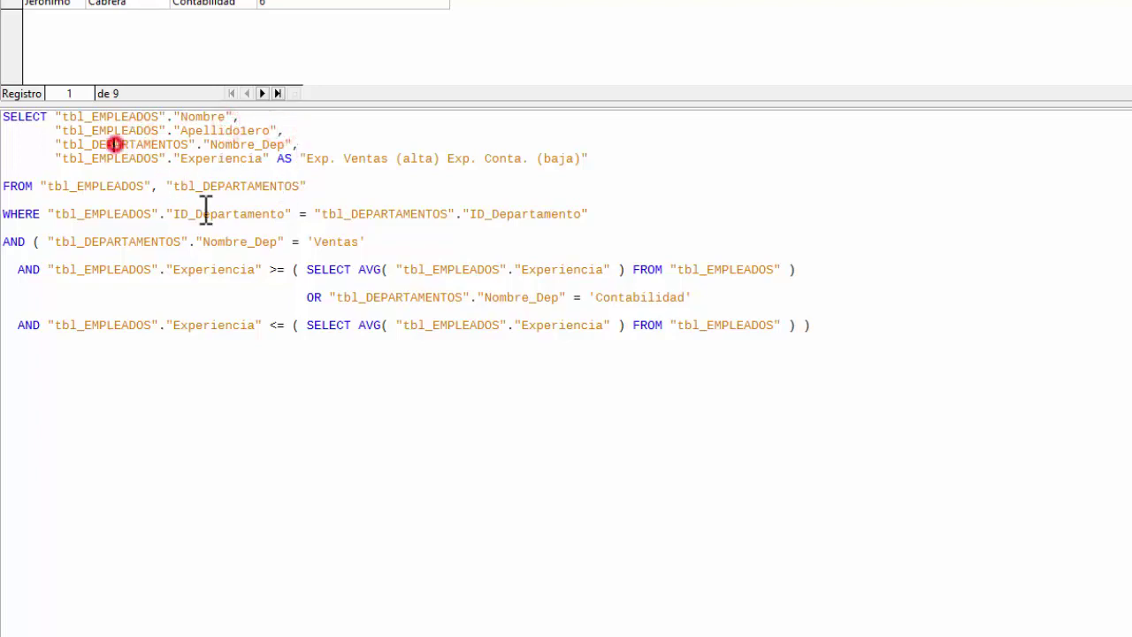
click(226, 142)
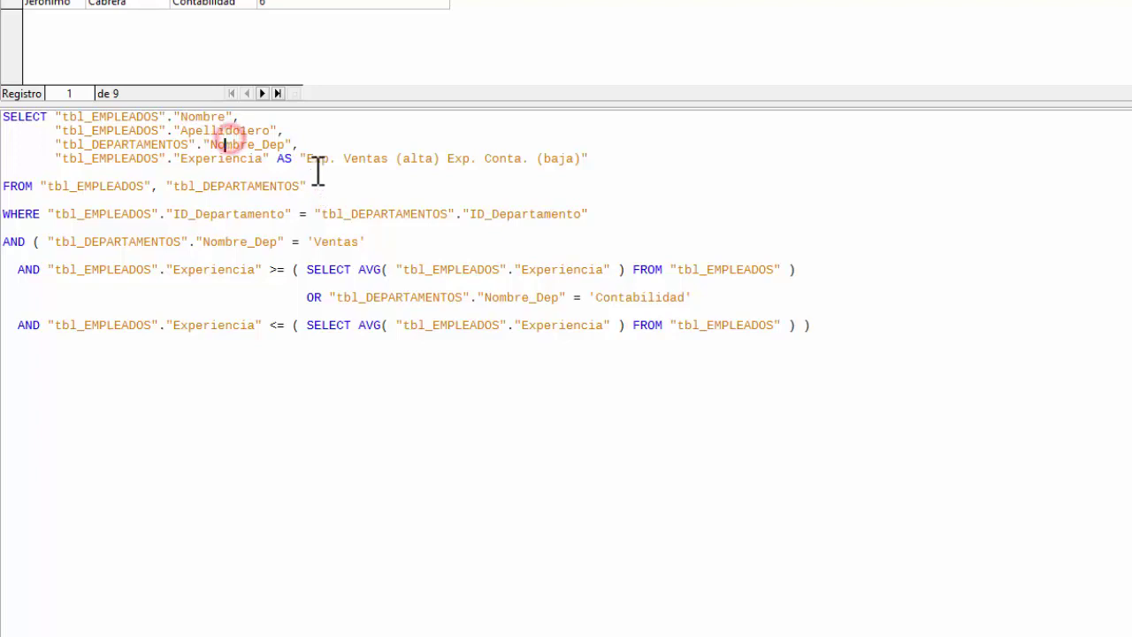
click(293, 144)
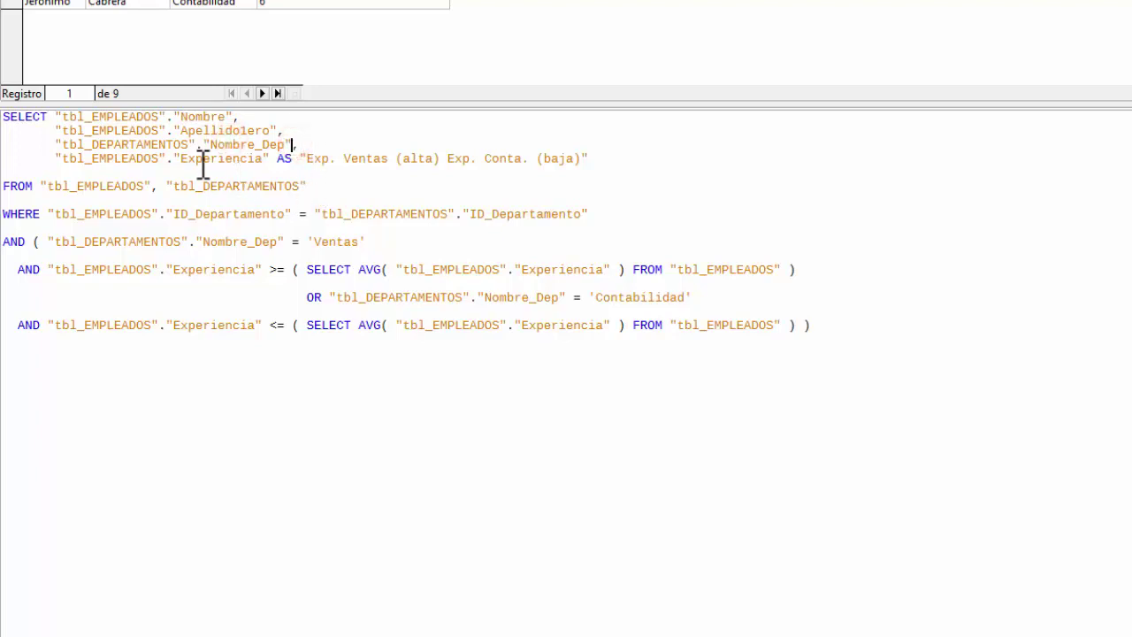
click(128, 158)
click(216, 158)
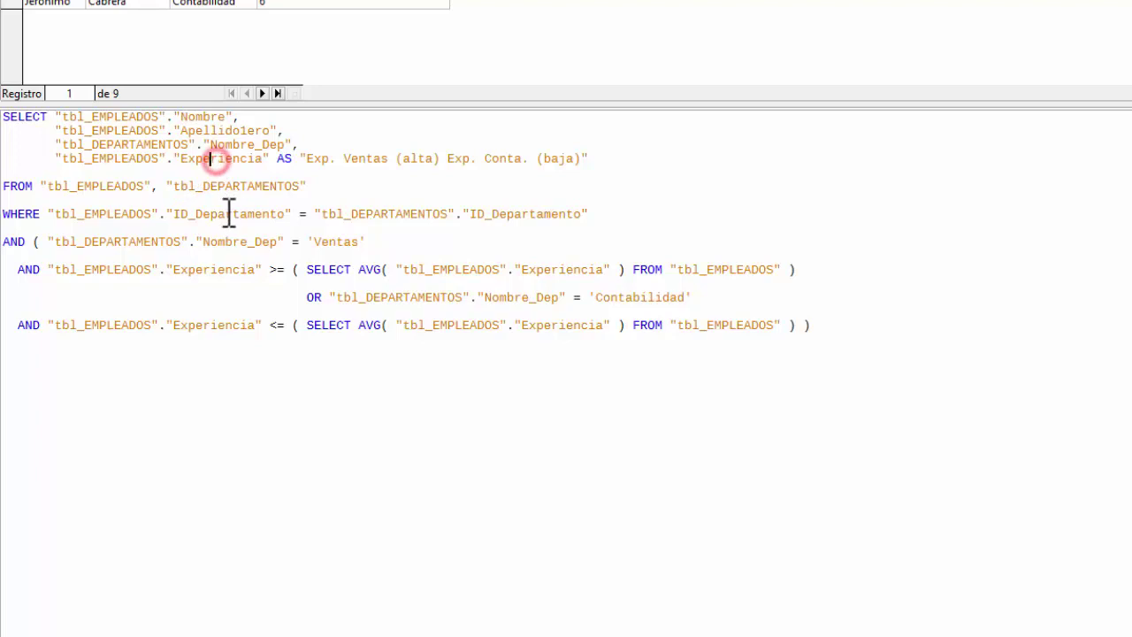
click(279, 159)
drag(303, 159, 590, 160)
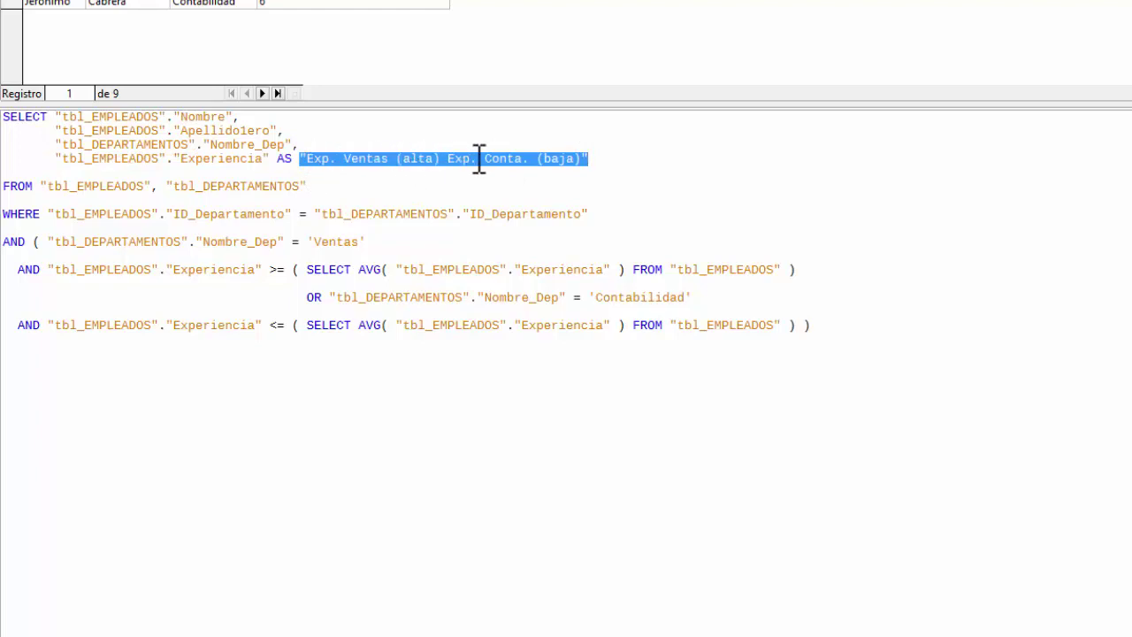
click(607, 157)
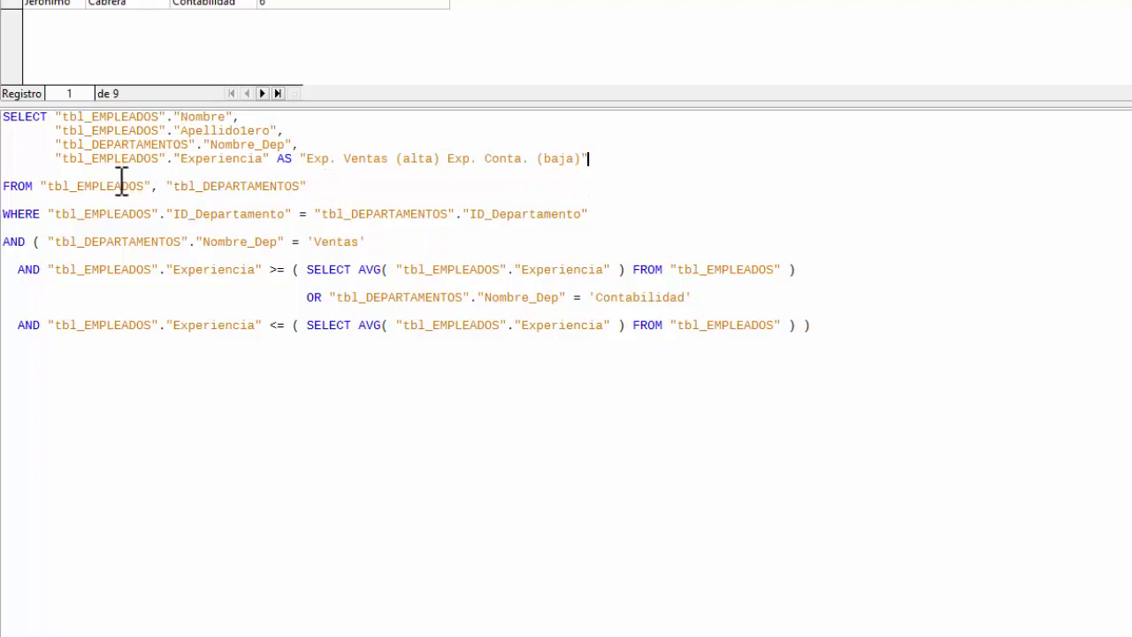
Place "tbl_DEPARTAMENTOS" on its own indented line within the FROM clause
click(170, 186)
key(Return)
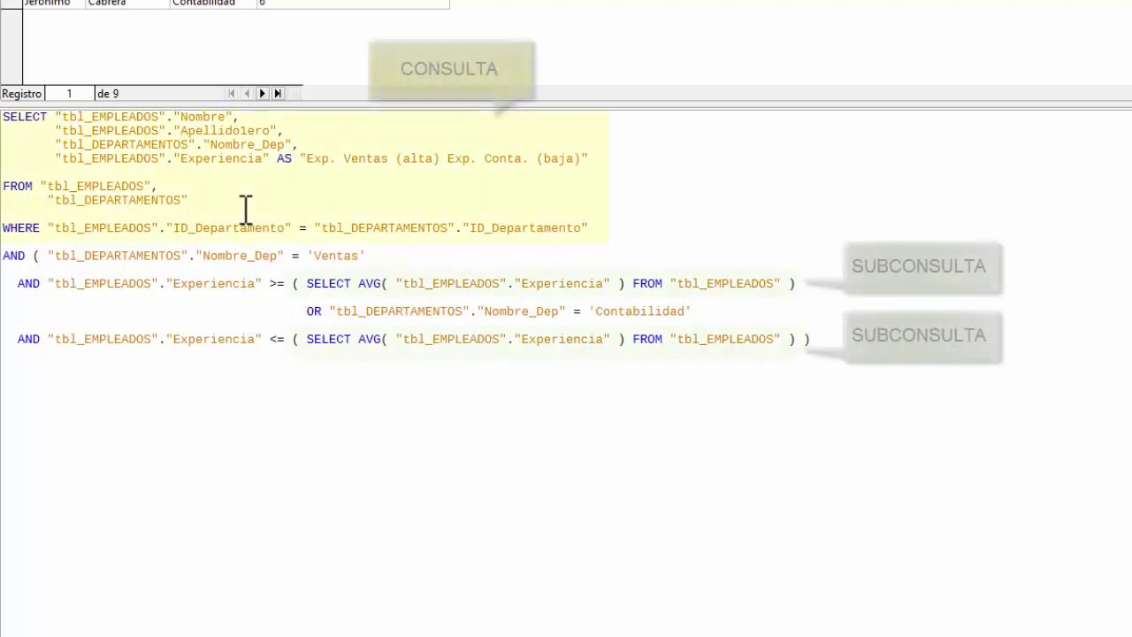
Examine the WHERE clause linking both tables by ID_Departamento and the extent of the main query from SELECT through WHERE
click(123, 228)
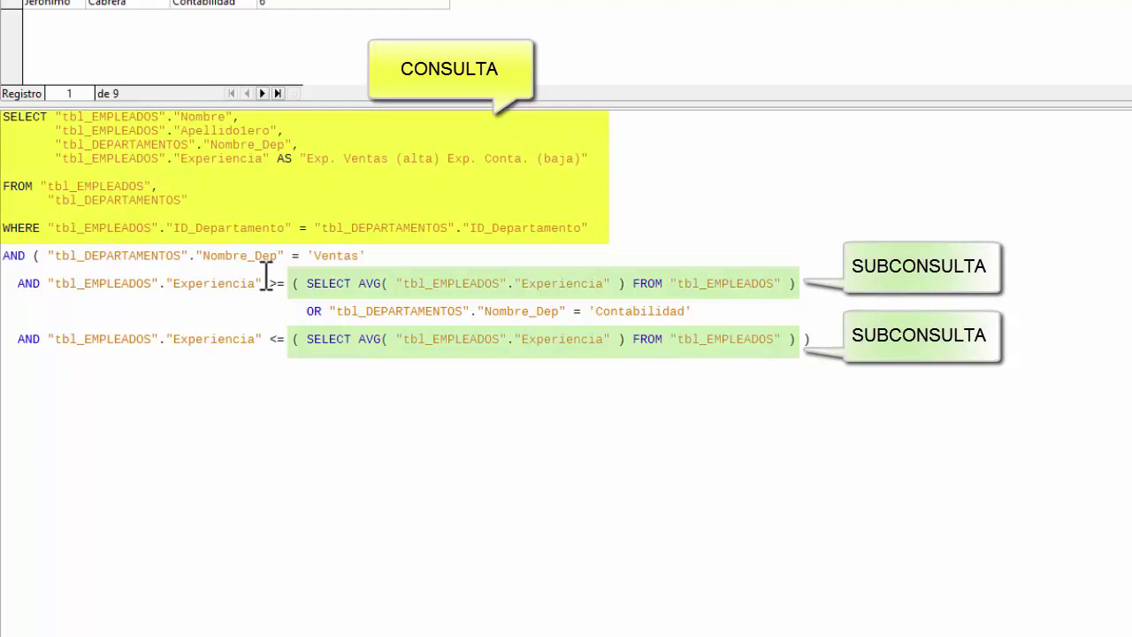
click(78, 227)
click(221, 228)
click(498, 228)
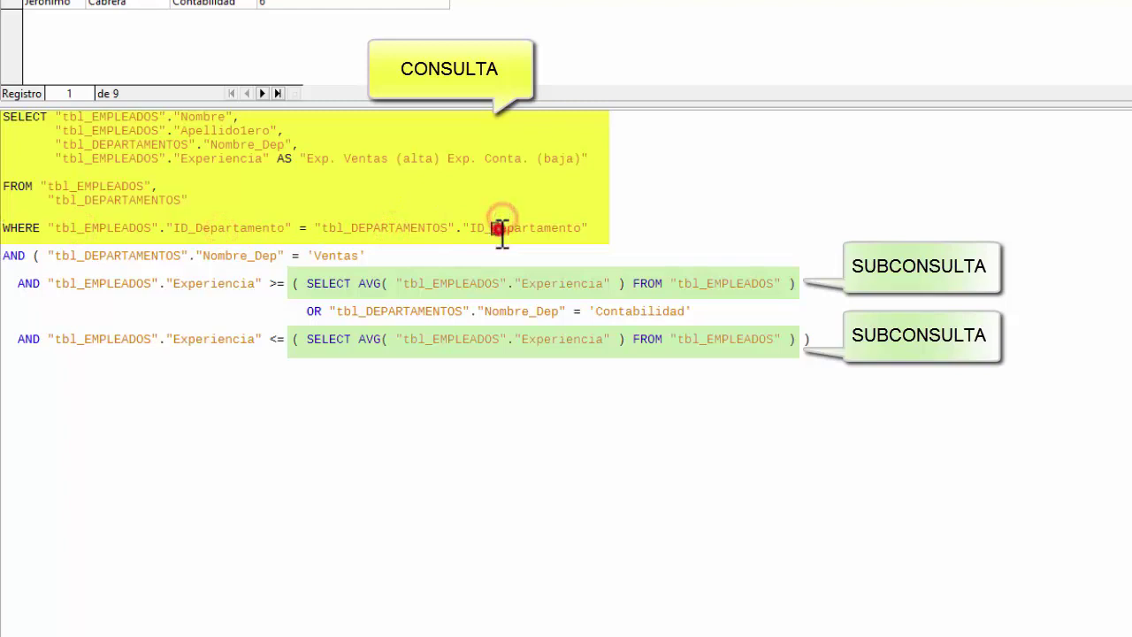
click(247, 228)
drag(292, 228, 316, 228)
click(399, 247)
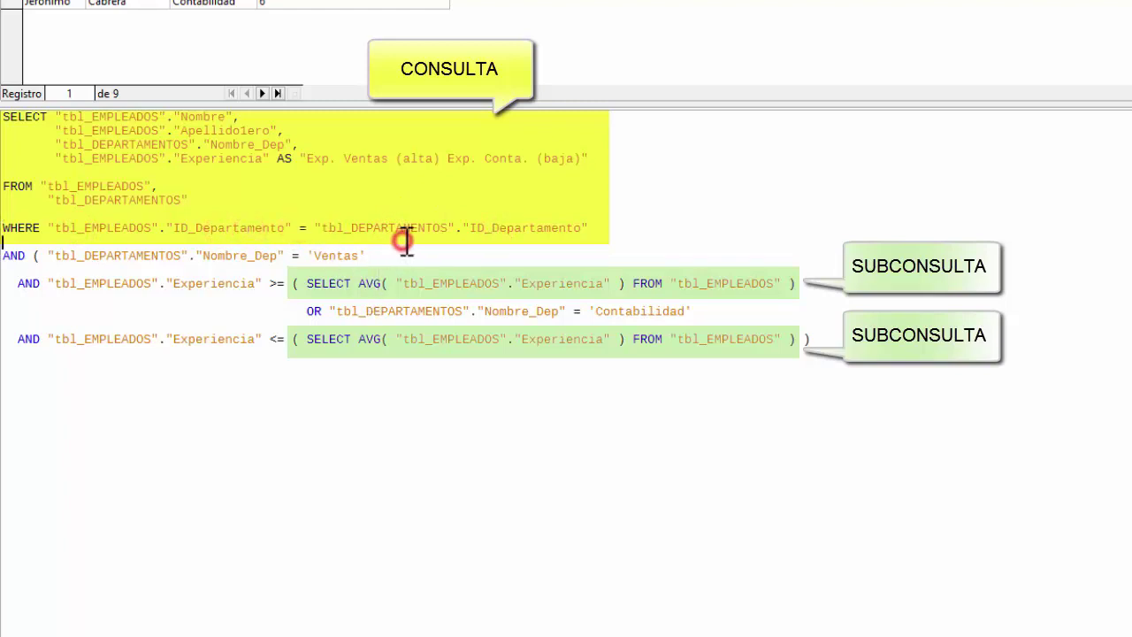
click(612, 227)
drag(612, 227, 4, 115)
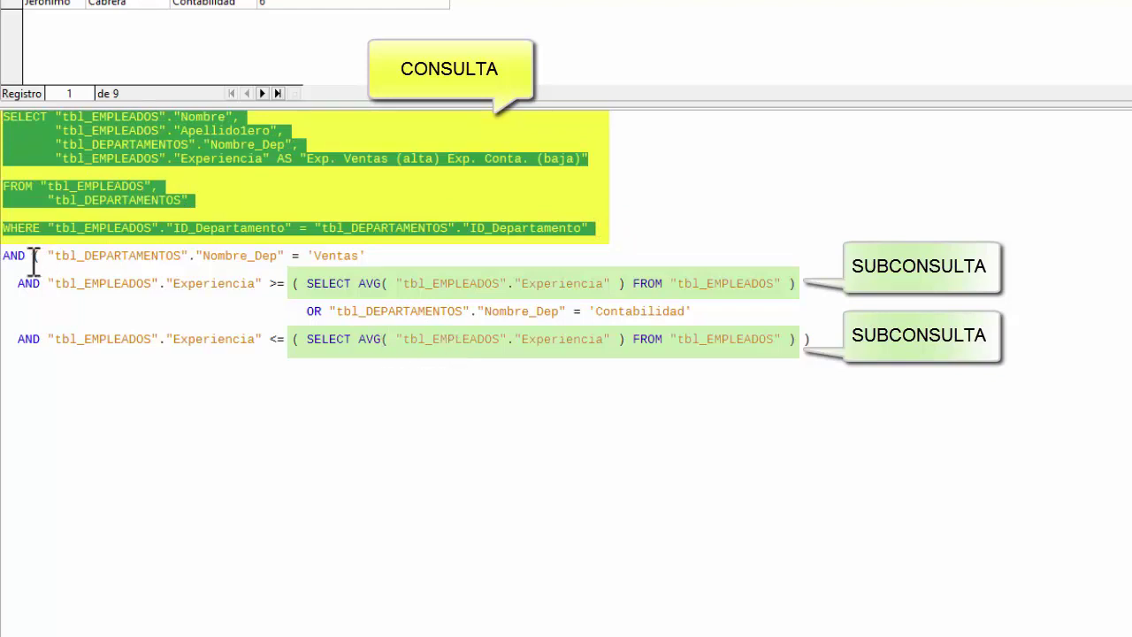
Indent both AND Experiencia conditions further, so they sit inside the parenthesis opened by the 'Ventas' condition
click(7, 259)
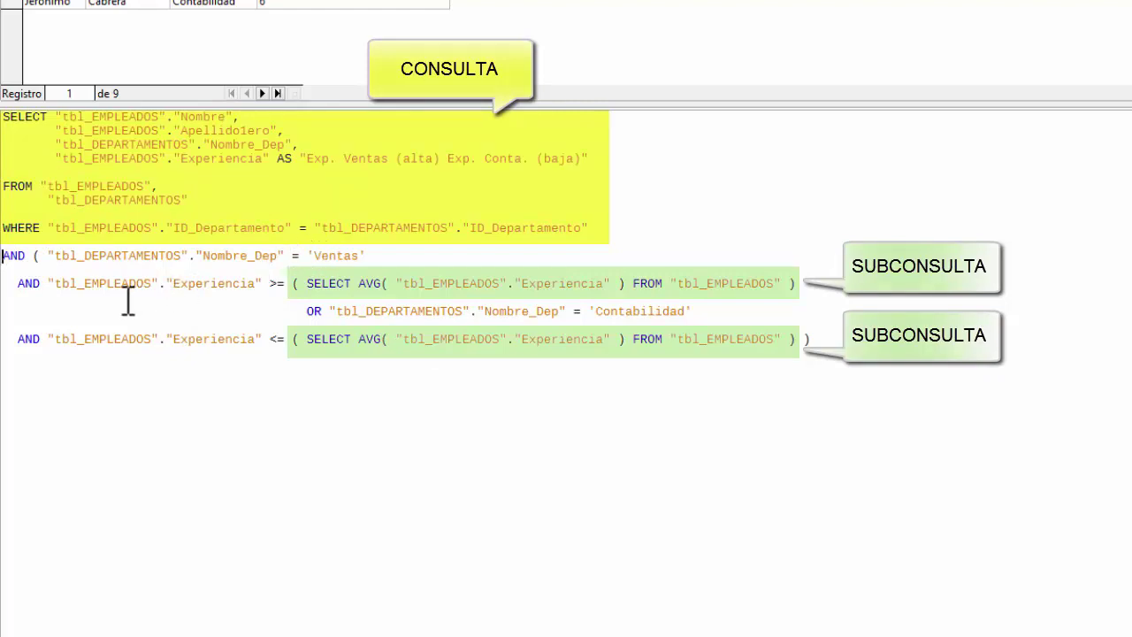
click(18, 283)
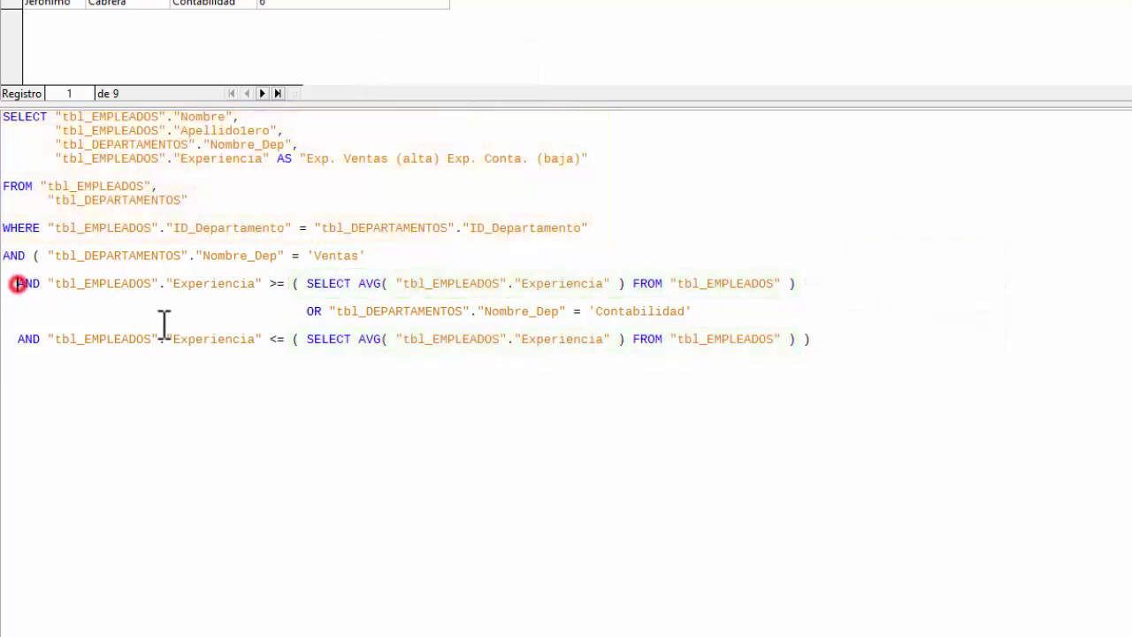
click(26, 338)
click(18, 339)
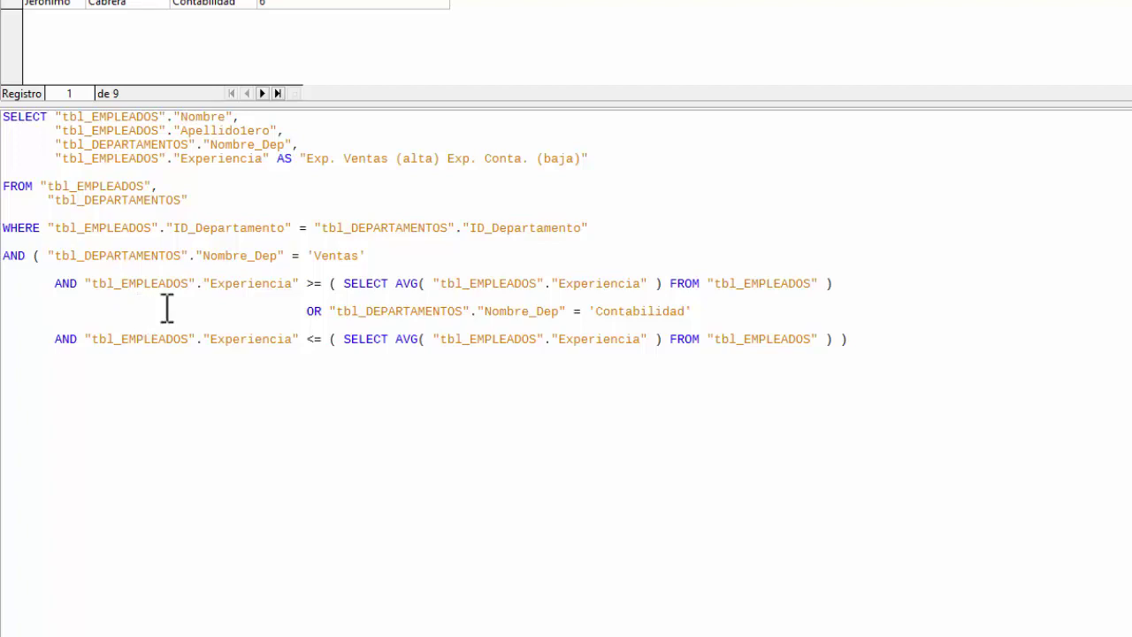
Reposition the OR 'Contabilidad' condition between the two AND Experiencia lines, indented slightly more than they are
click(214, 312)
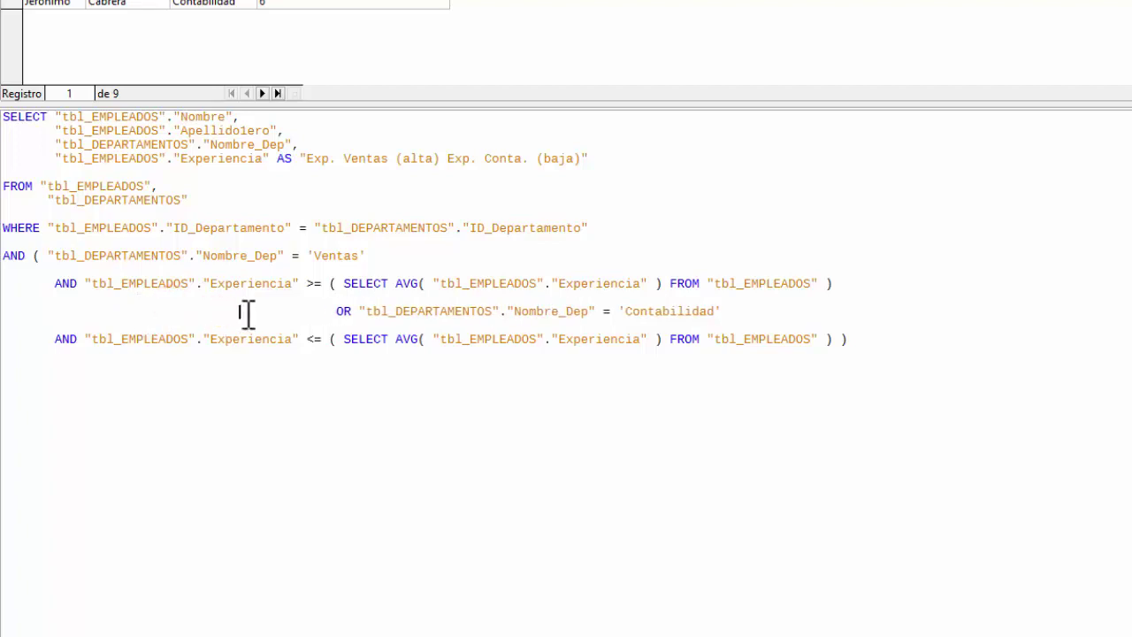
drag(48, 256, 864, 344)
click(51, 262)
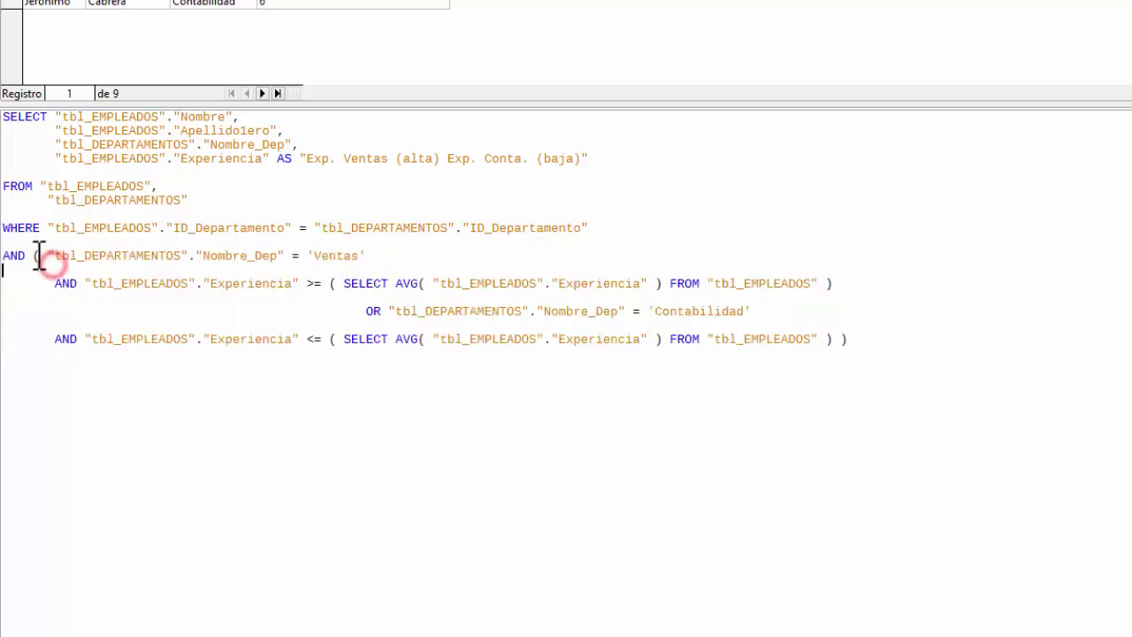
drag(35, 255, 876, 344)
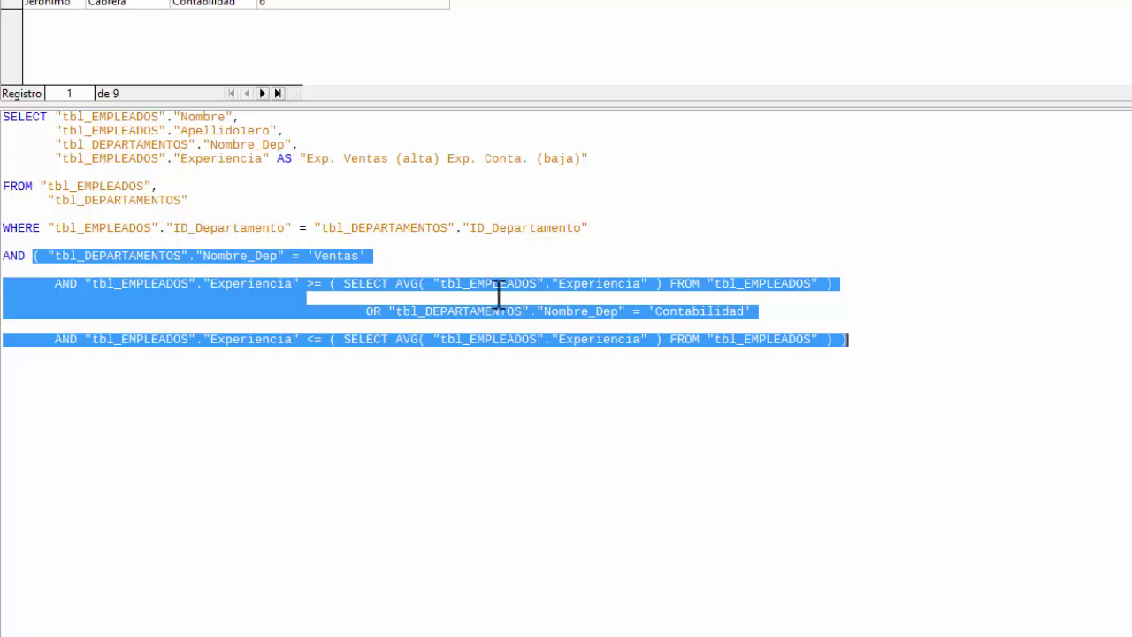
click(370, 312)
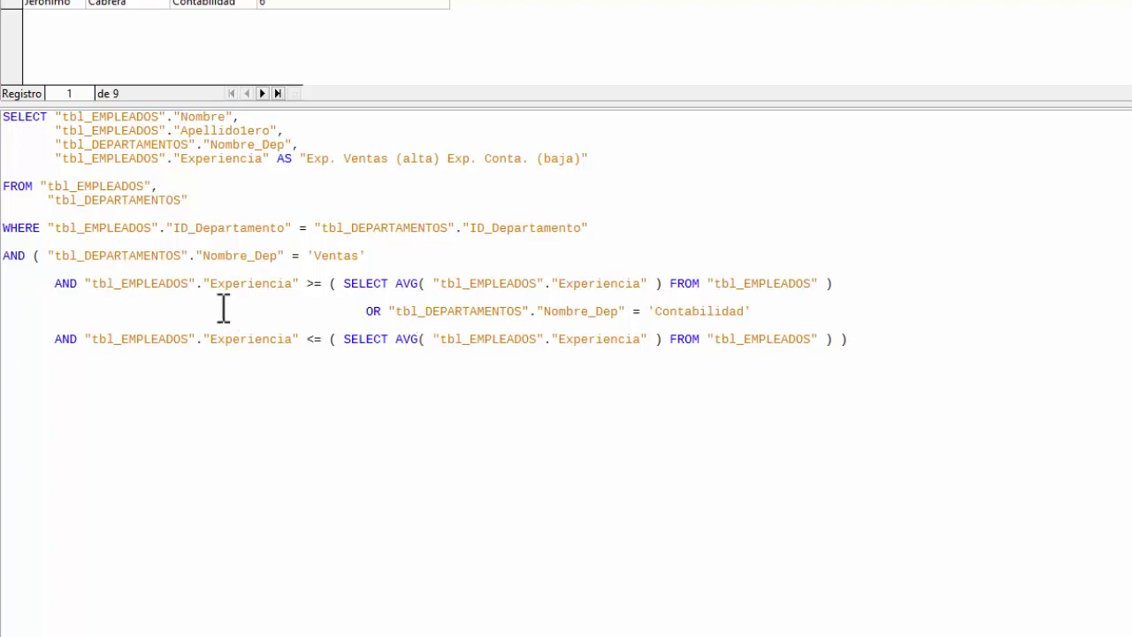
key(BackSpace)
key(BackSpace)
key(BackSpace)
key(BackSpace)
key(BackSpace)
key(BackSpace)
key(BackSpace)
key(BackSpace)
key(BackSpace)
key(BackSpace)
key(BackSpace)
key(BackSpace)
key(BackSpace)
key(BackSpace)
key(BackSpace)
key(BackSpace)
key(BackSpace)
key(BackSpace)
key(BackSpace)
key(BackSpace)
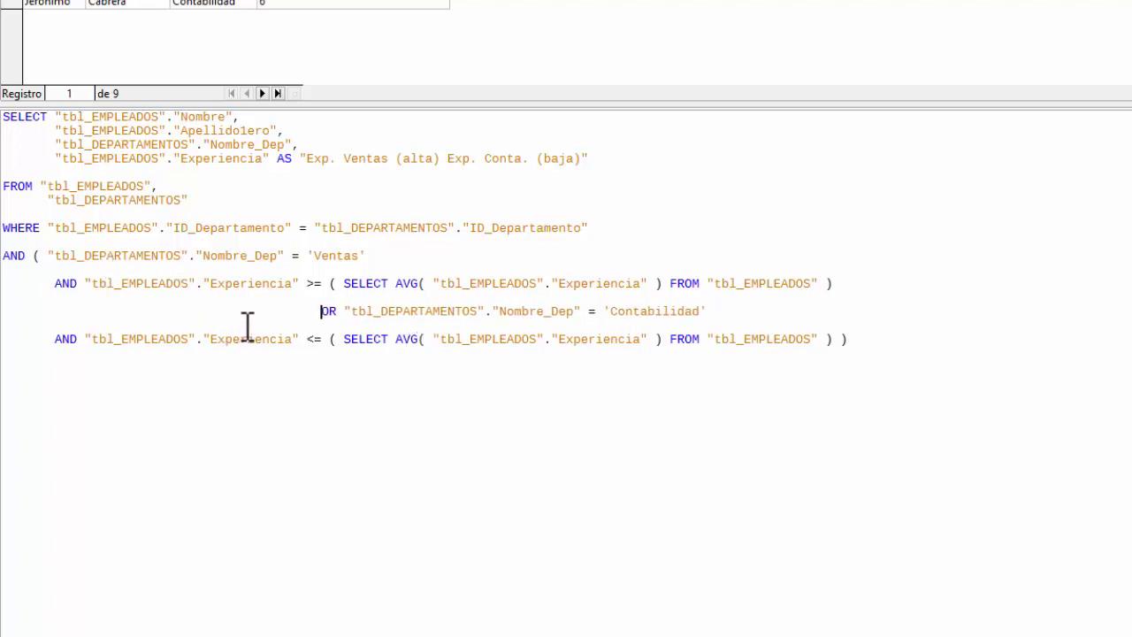
key(BackSpace)
key(BackSpace)
key(BackSpace)
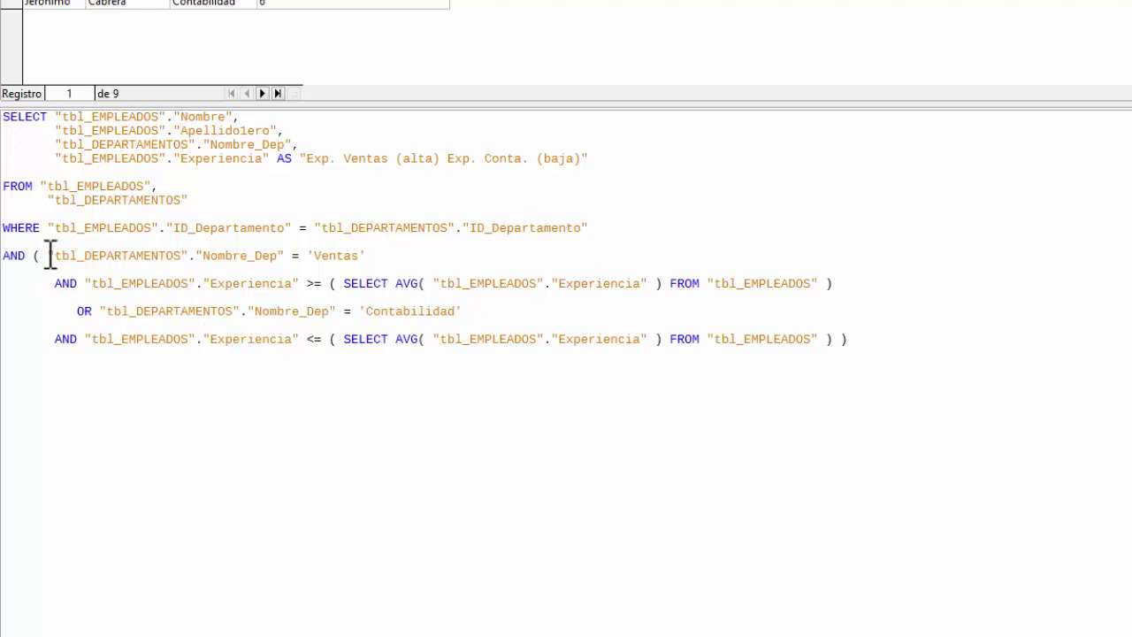
Review the 'Ventas' condition, the >= and <= comparisons on Experiencia, and their AVG subqueries within the parenthesised conditions
click(97, 256)
click(220, 254)
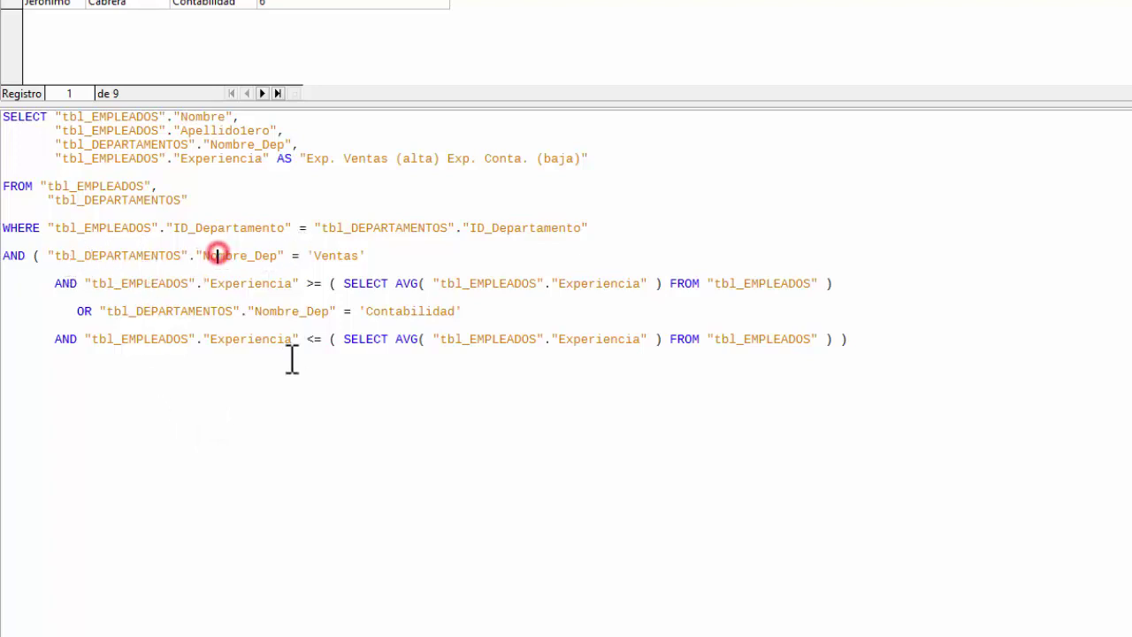
click(332, 254)
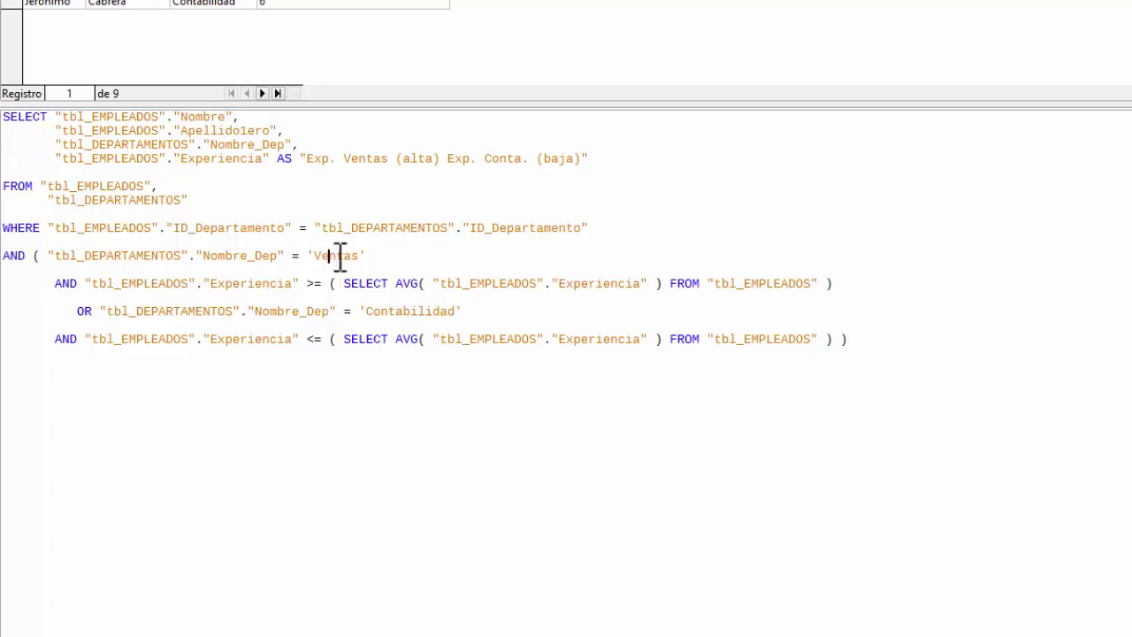
click(258, 285)
drag(345, 284, 577, 292)
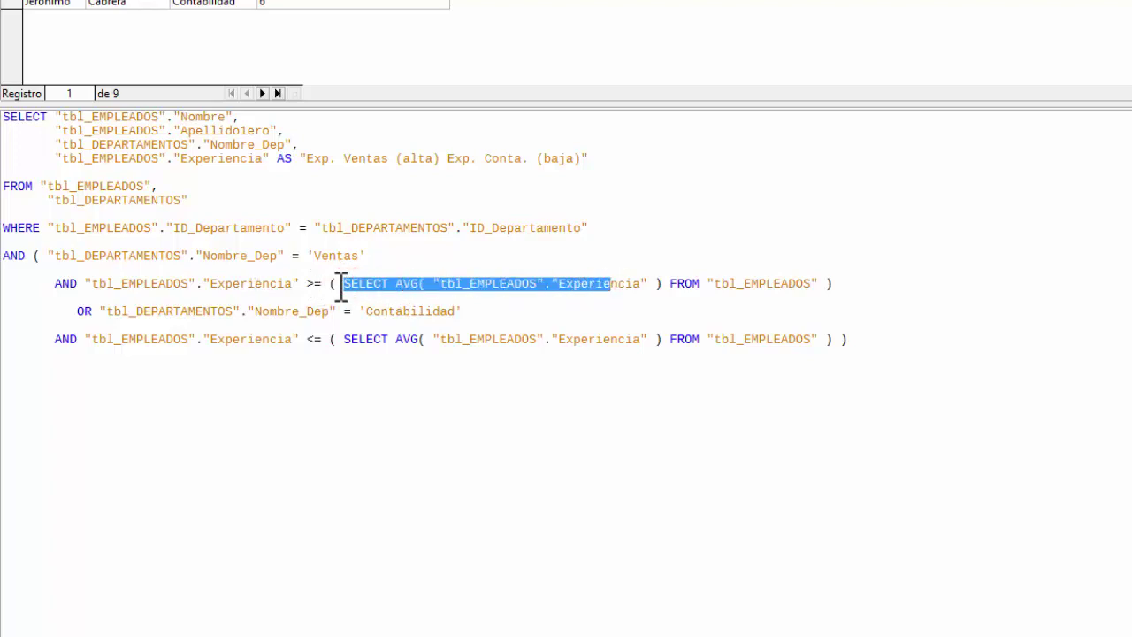
drag(333, 284, 3, 116)
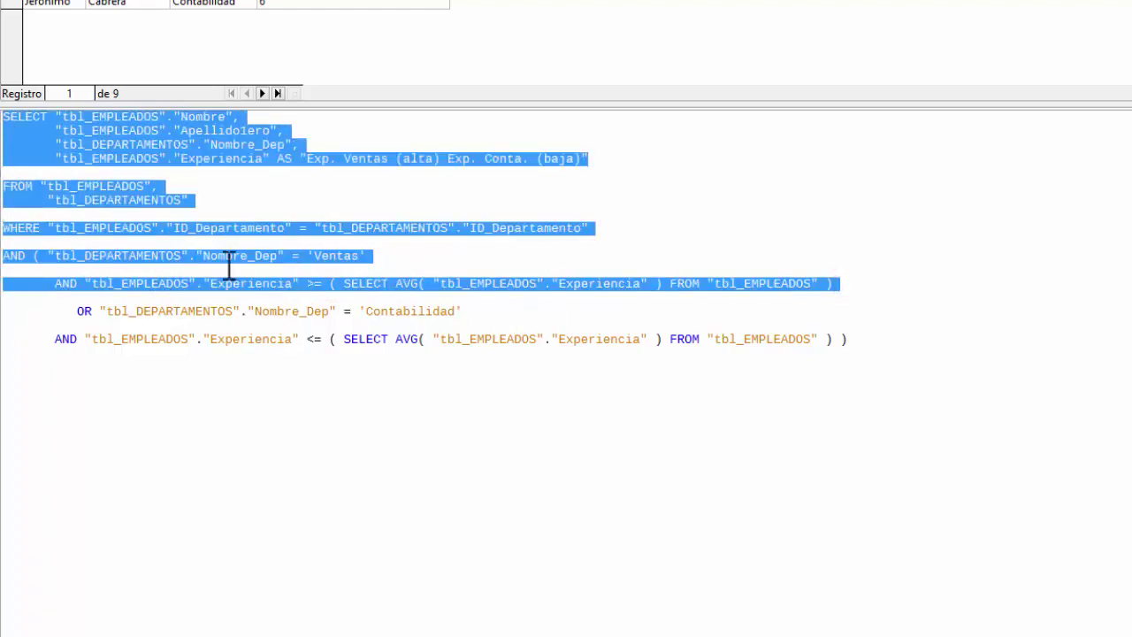
click(379, 285)
click(316, 283)
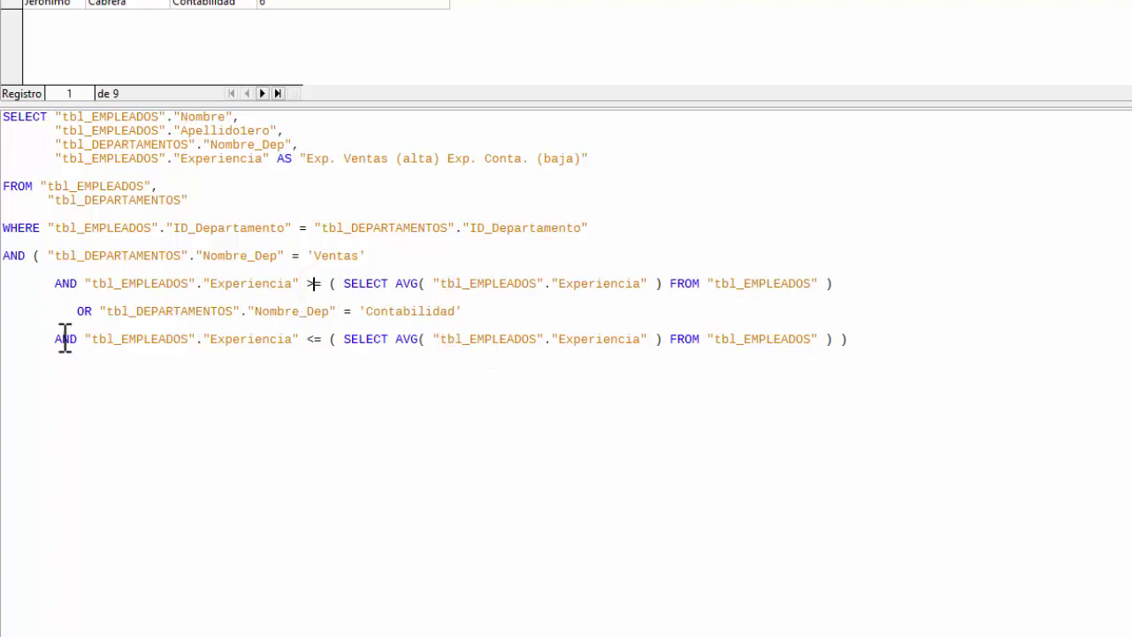
drag(60, 336, 876, 350)
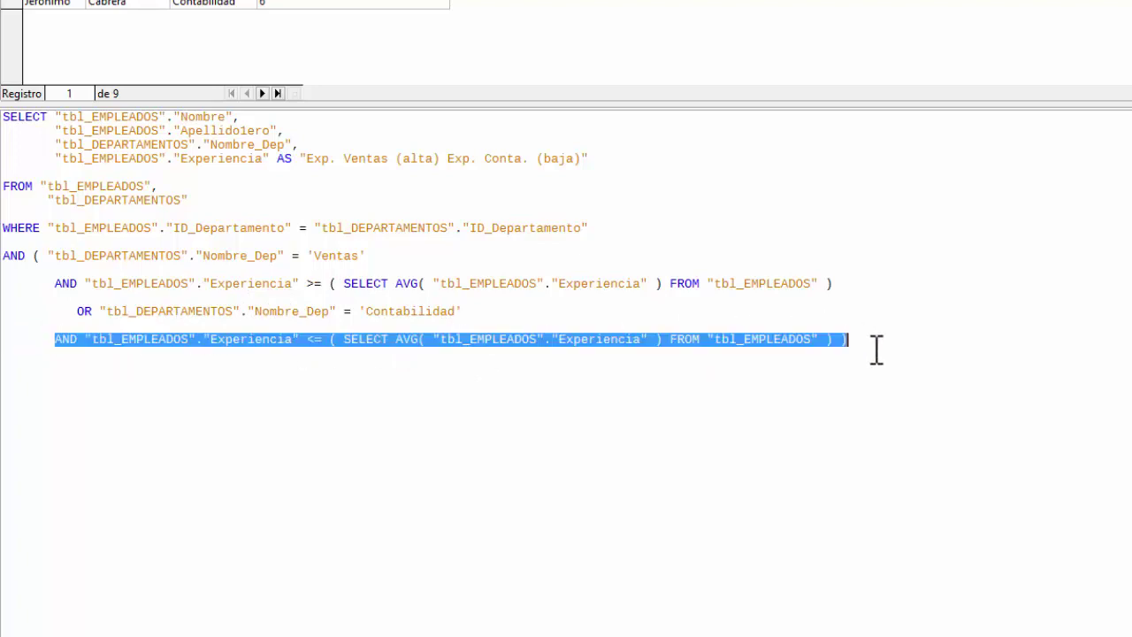
click(316, 344)
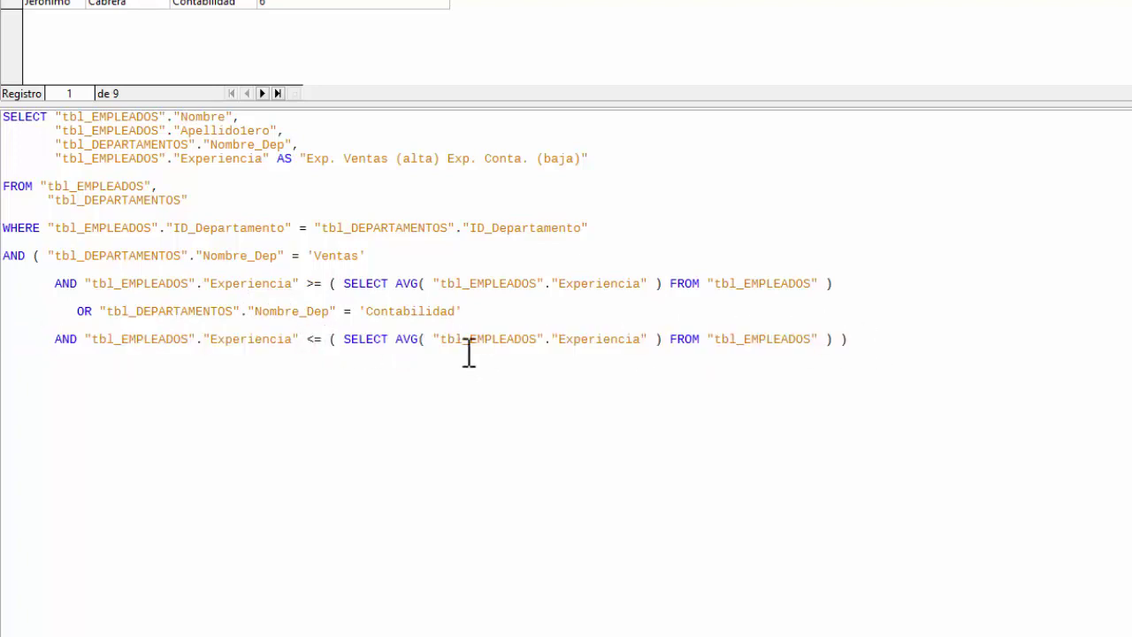
Examine the extent of the main query, the 'Ventas' and 'Contabilidad' conditions, and the two AVG subqueries in the SQL statement
click(849, 339)
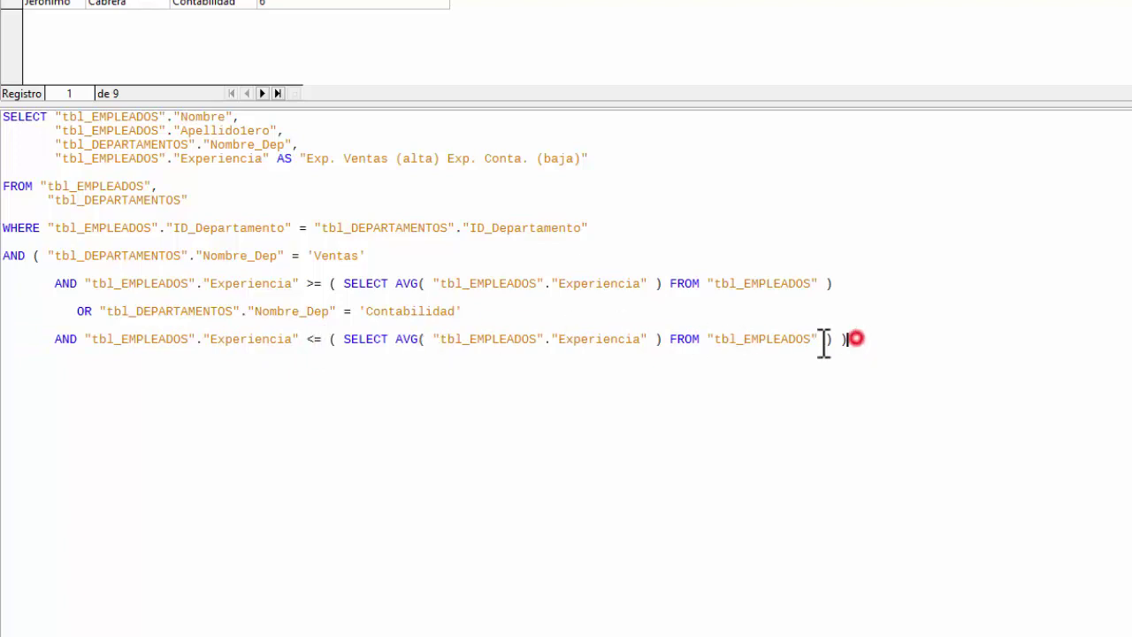
shift+click(18, 344)
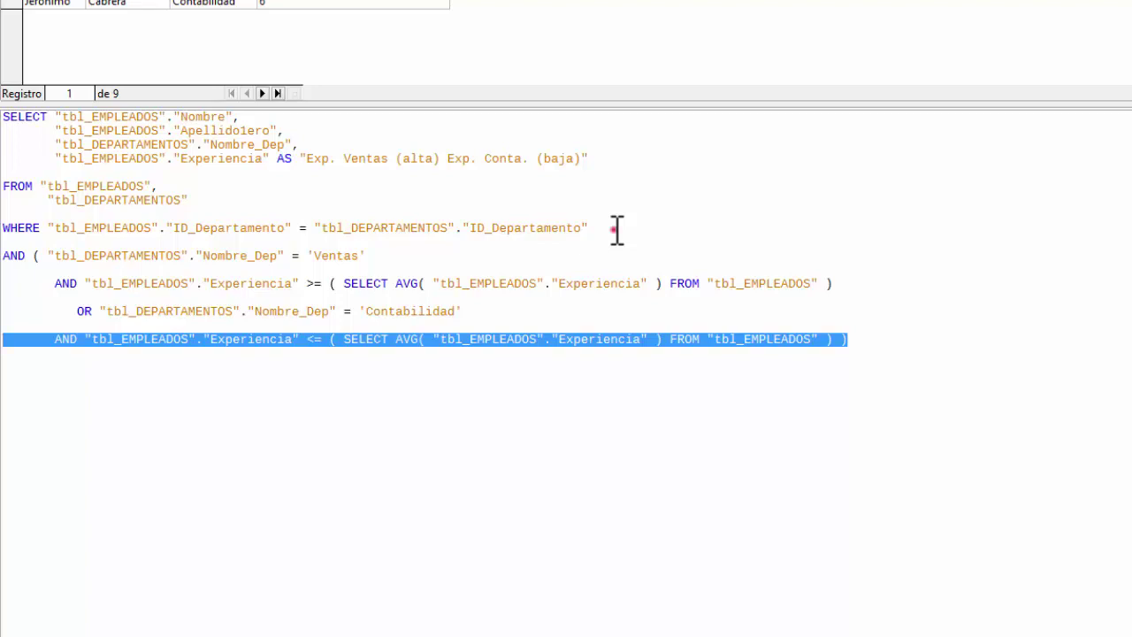
drag(615, 230, 5, 115)
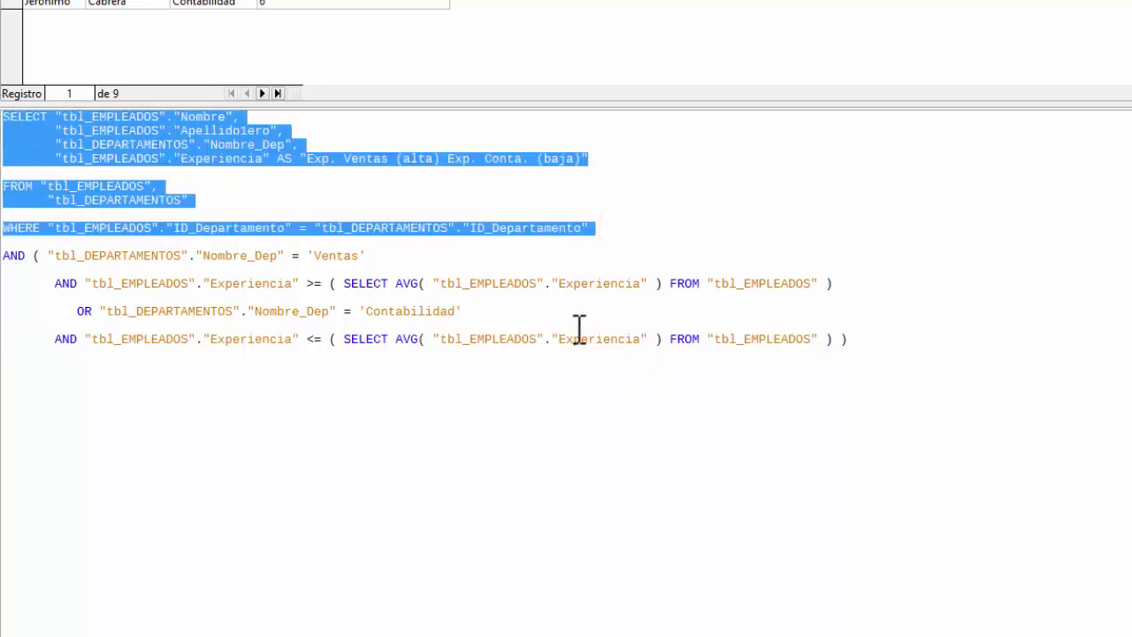
drag(468, 311, 5, 255)
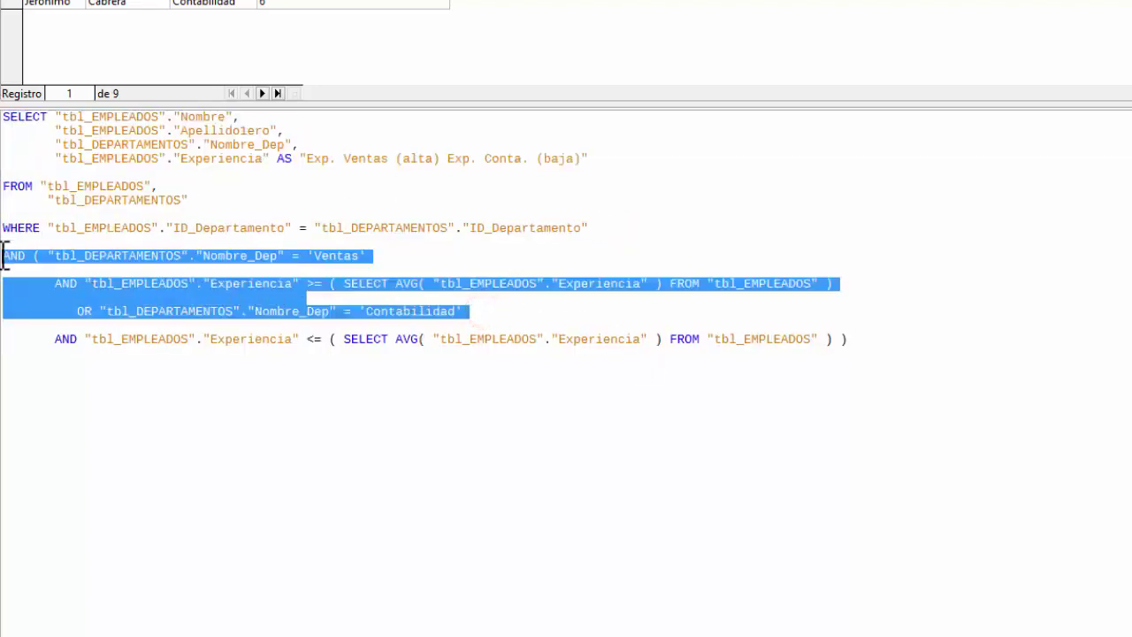
click(788, 283)
drag(864, 291, 5, 256)
drag(619, 233, 5, 110)
click(452, 230)
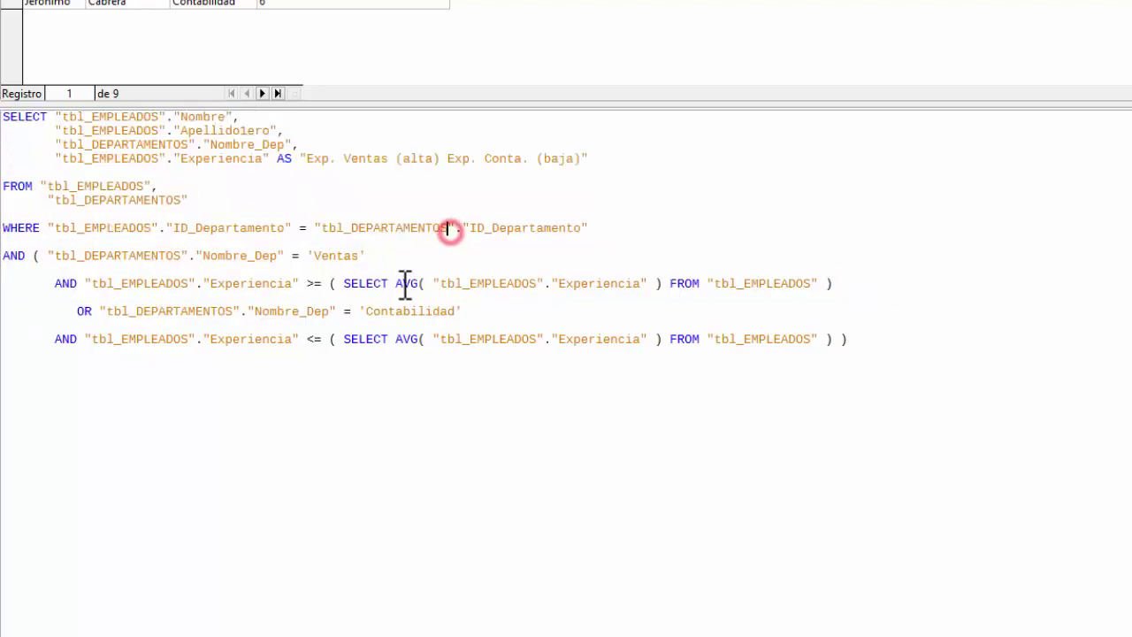
click(394, 281)
click(380, 345)
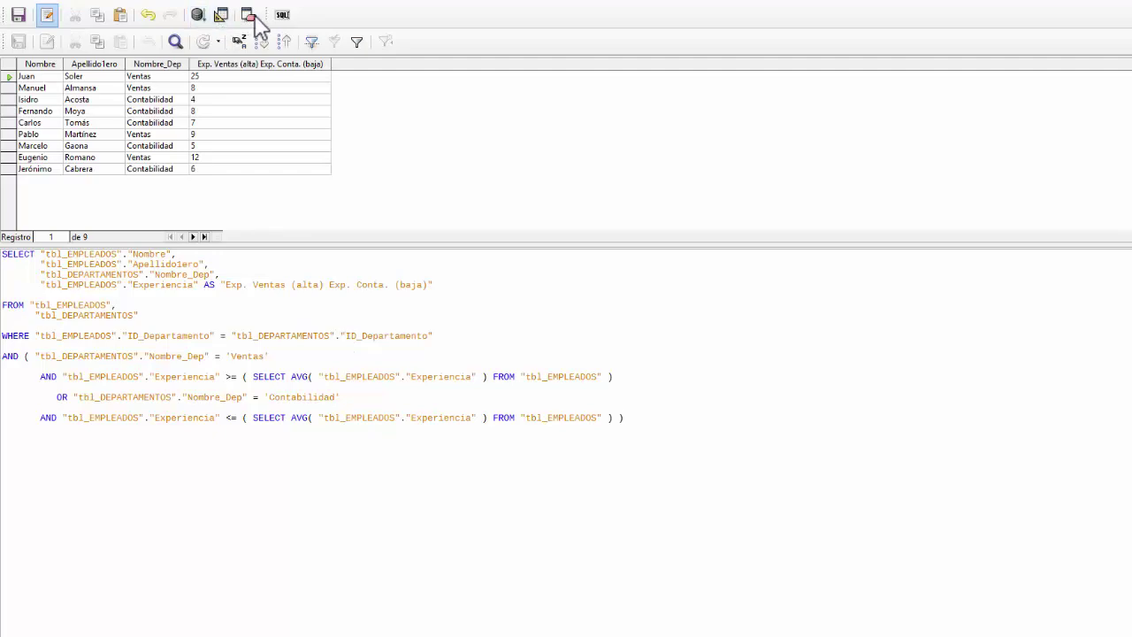
Show the query in design view and fit the Nombre_Dep and Experiencia columns to their full criteria
click(222, 14)
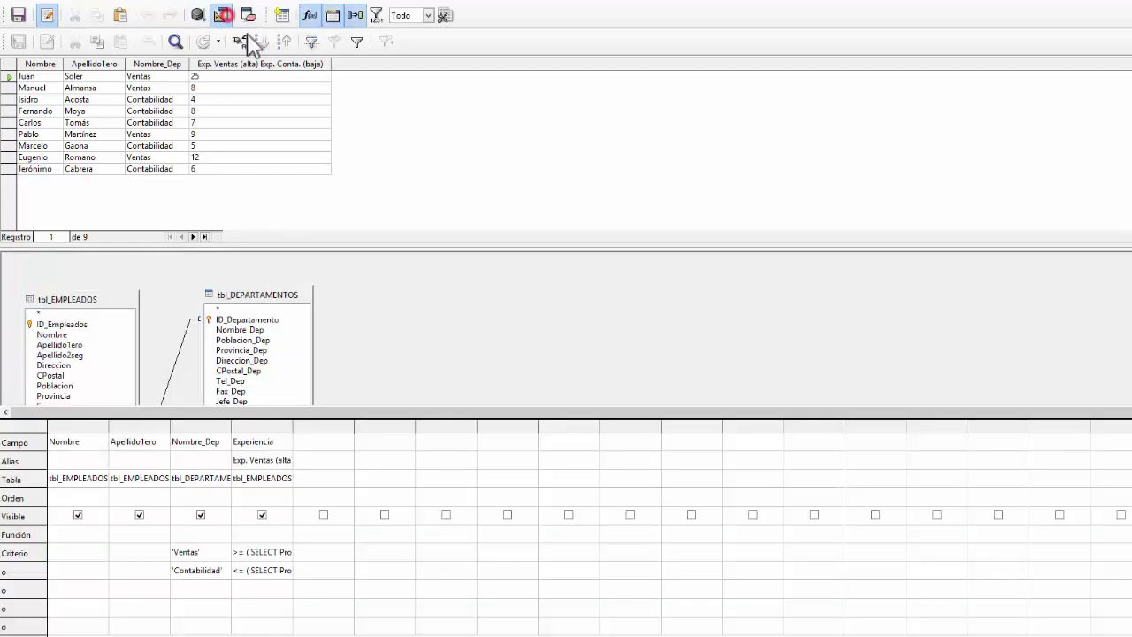
click(294, 431)
double_click(294, 430)
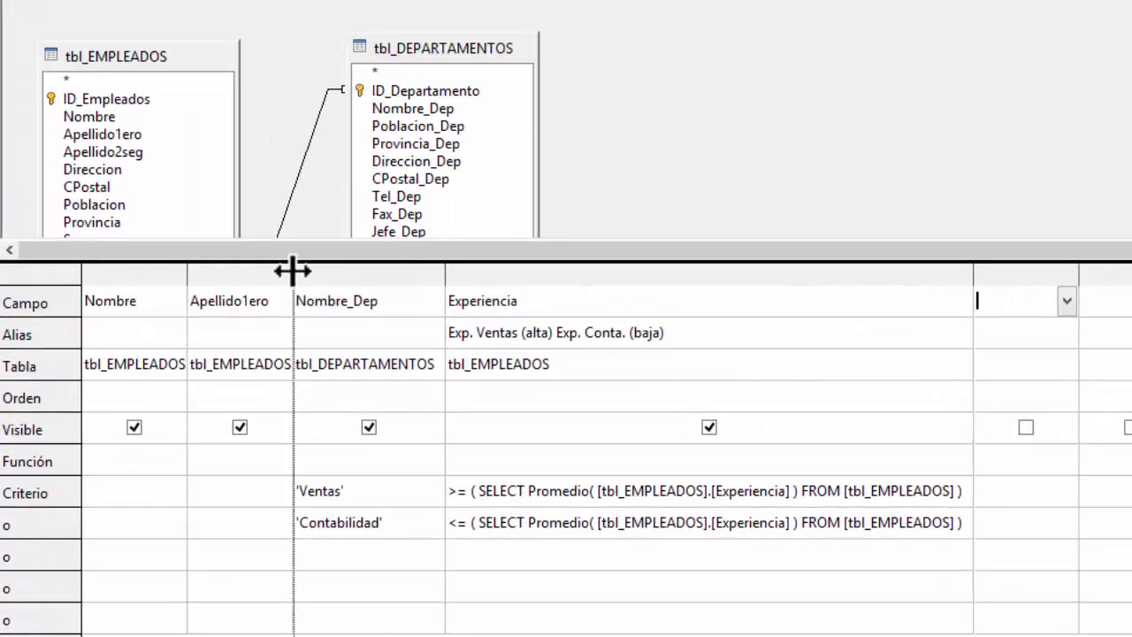
drag(249, 327, 254, 327)
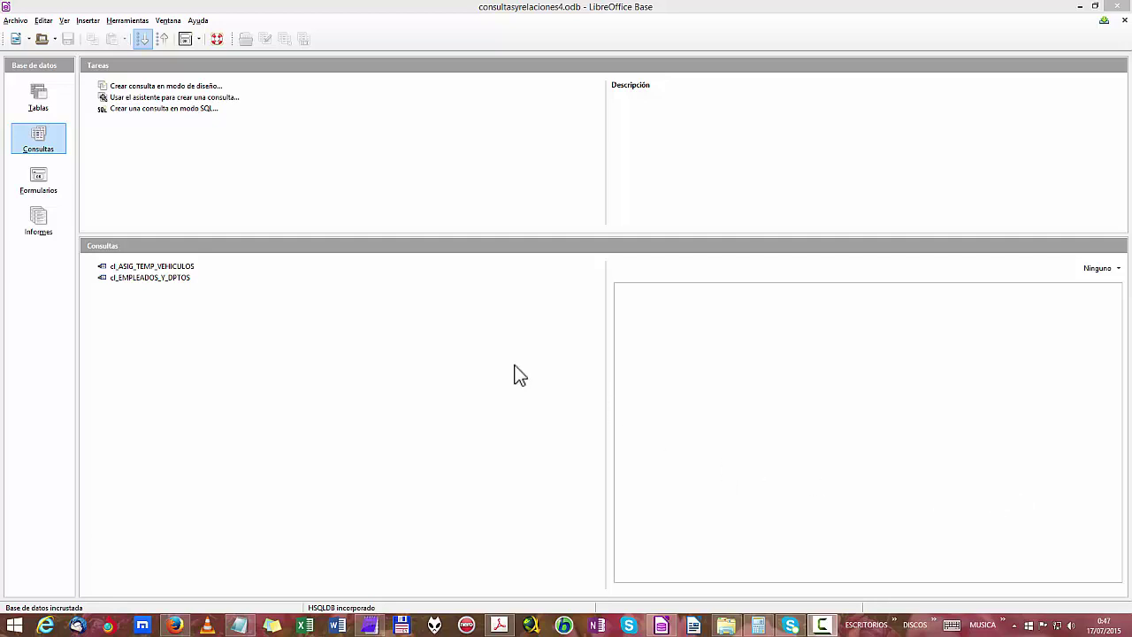
Create a commented SQL query selecting Ventas or Contabilidad employees with Experiencia <= the overall AVG and FechaInicContrato > {d '2008-01-01' }
click(151, 108)
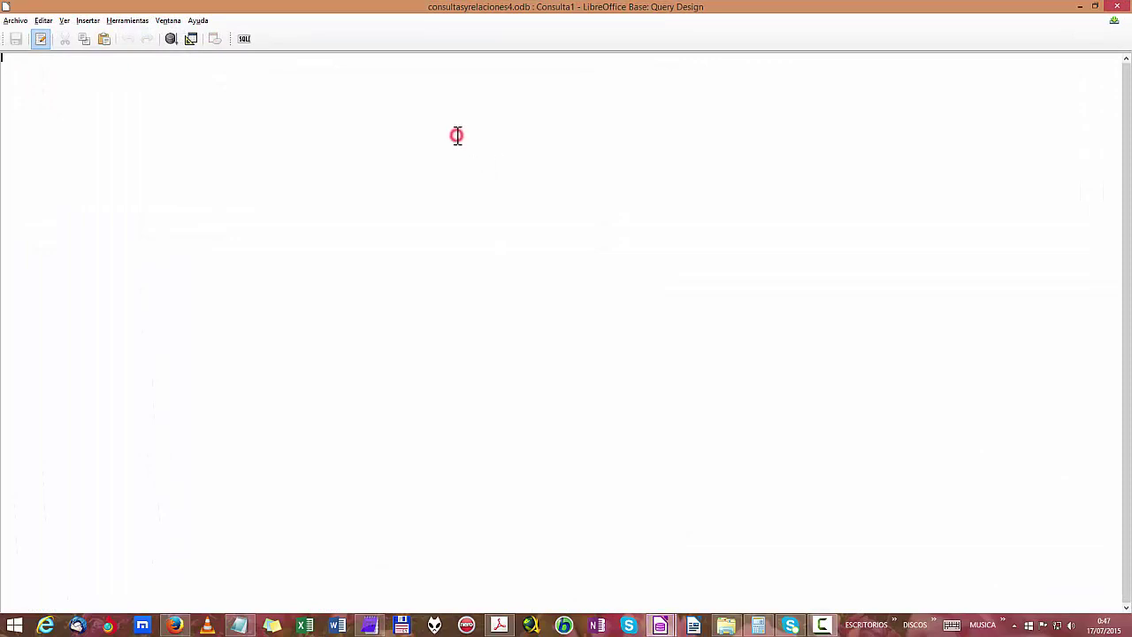
text(// SELECCIONA SOLO AQUELLOS EMPLEADOS CUYA EXPERIENCIA SEA IGUAL // O INFERIOR AL PROMEDIO GENERAL DE EXPERIENCIA DE LA EMPRESA // SELECCIONANDO SOLO AQUELLOS QUE TRABAJEN EN EL DEPARTAMENTO DE // VENTAS O CONTABILIDAD, MOSTRANDONOS EL DEPARTAMENTO EN EL QUE // TRABAJAN Y ADEMAS SU EXPERIENCIA, SELECCIONANDO SOLO AQUELLOS // CUYO CONTRATO COMIENCE A PARTIR DEL AÑO 2008  SELECT "tbl_EMPLEADOS"."Nombre",        "tbl_EMPLEADOS"."Apellido1ero",        "tbl_DEPARTAMENTOS"."Nombre_Dep",        "tbl_EMPLEADOS"."Experiencia",        "tbl_EMPLEADOS"."FechaInicContrato"  FROM "tbl_EMPLEADOS", "tbl_DEPARTAMENTOS"  WHERE "tbl_EMPLEADOS"."ID_Departamento" = "tbl_DEPARTAMENTOS"."ID_Departamento"  AND "tbl_EMPLEADOS"."FechaInicContrato" > {d '2008-01-01' }  AND ( "tbl_DEPARTAMENTOS"."Nombre_Dep" = 'Ventas'        AND ("tbl_EMPLEADOS"."Experiencia" <= ( SELECT AVG( "tbl_EMPLEADOS"."Experiencia" )                                              FROM "tbl_EMPLEADOS" ) )        OR  ("tbl_DEPARTAMENTOS"."Nombre_Dep" = 'Contabilidad' )        AND ("tbl_EMPLEADOS"."Experiencia" <= ( SELECT AVG( "tbl_EMPLEADOS"."Experiencia" )                                              FROM "tbl_EMPLEADOS" ) ) ))
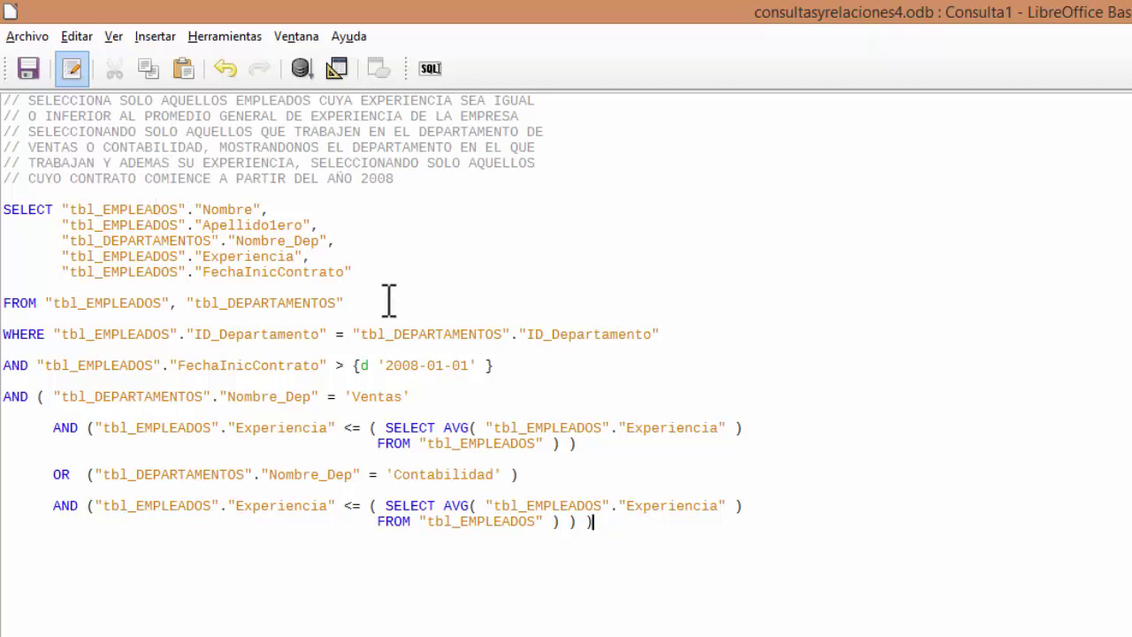
Review both SELECT AVG subqueries on Experiencia and the full statement from SELECT to the last parenthesis
click(427, 410)
click(399, 505)
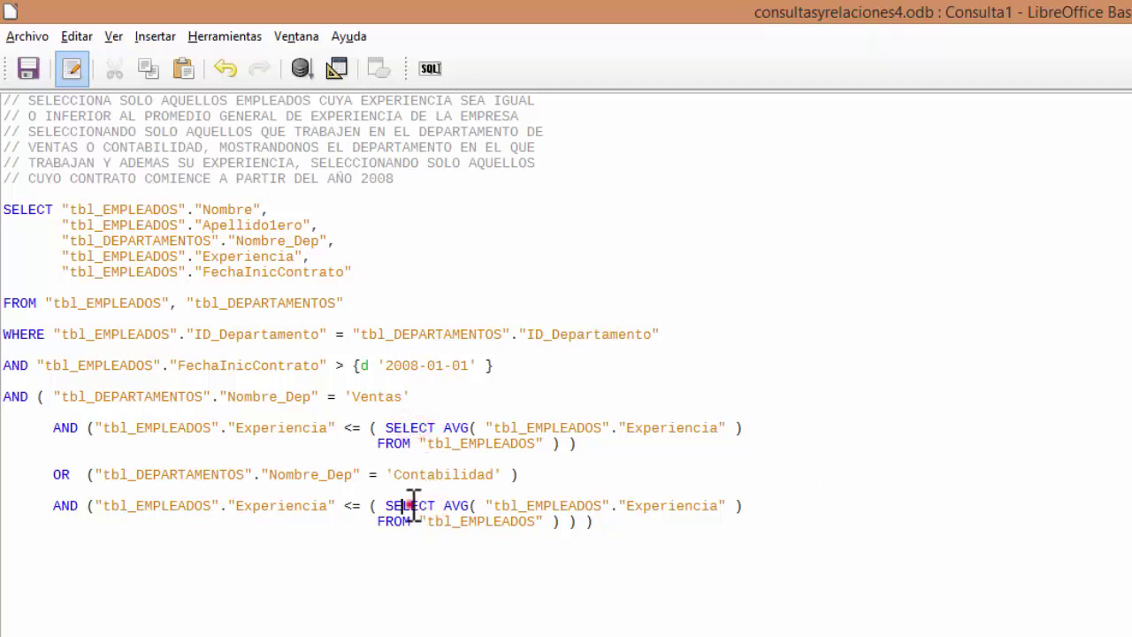
click(453, 424)
click(447, 502)
drag(630, 534, 3, 211)
click(395, 246)
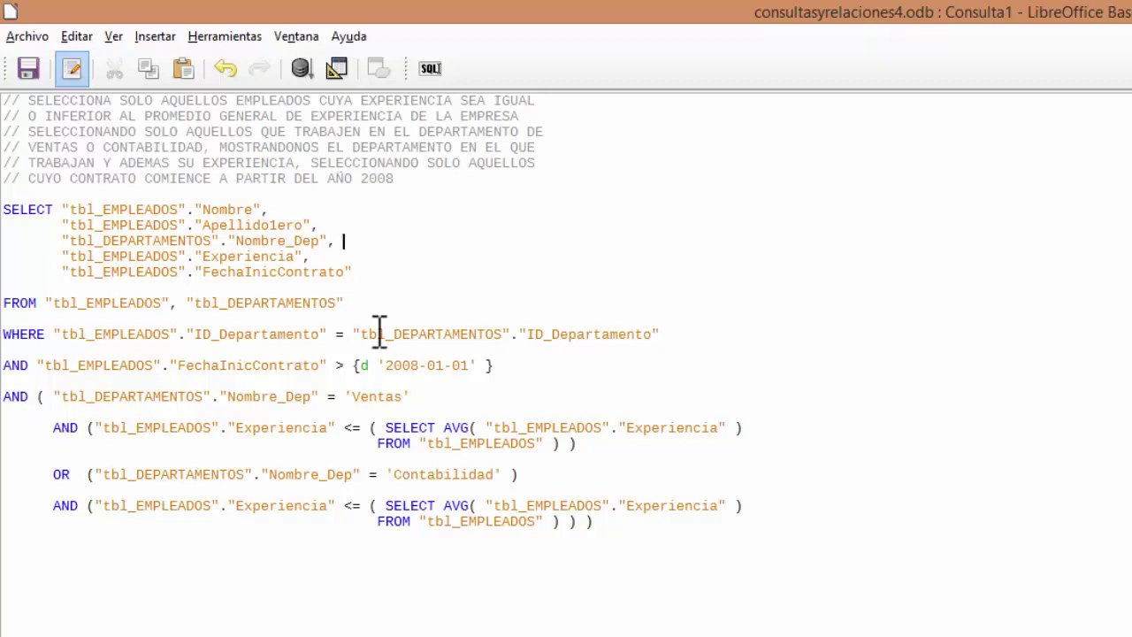
Check the opening // comment lines that describe the selection and run the query
click(47, 113)
click(28, 100)
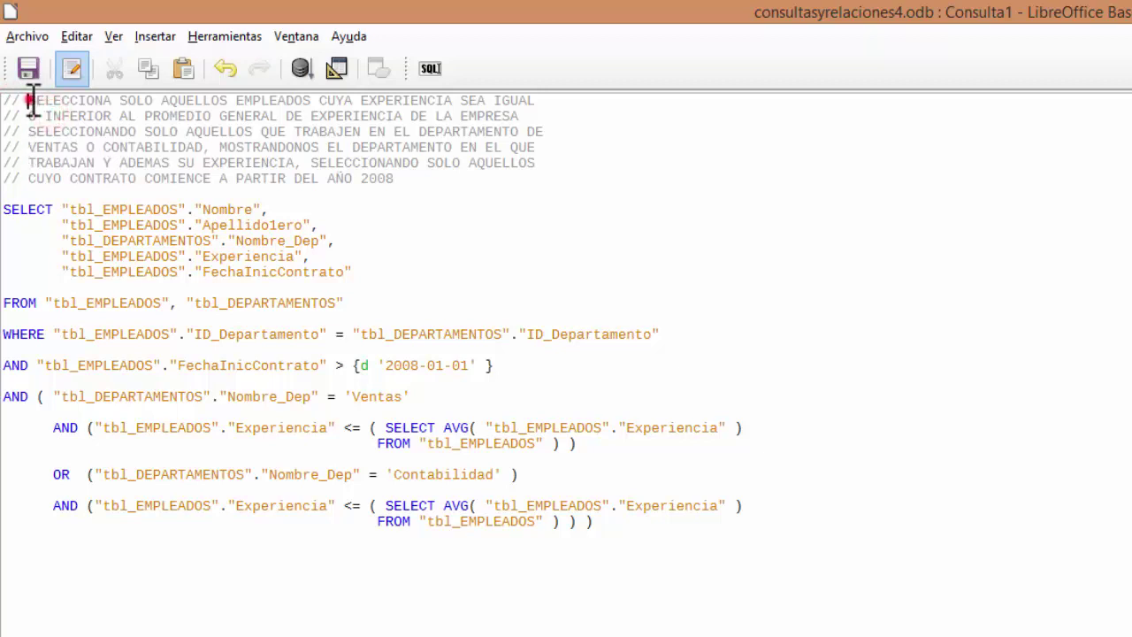
click(412, 193)
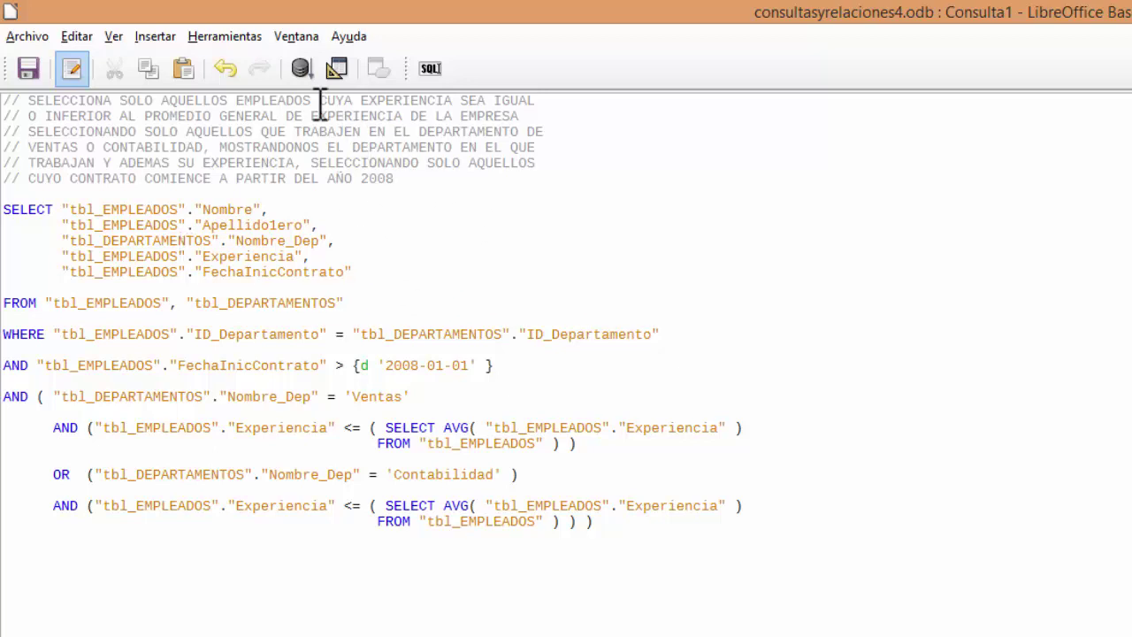
click(301, 70)
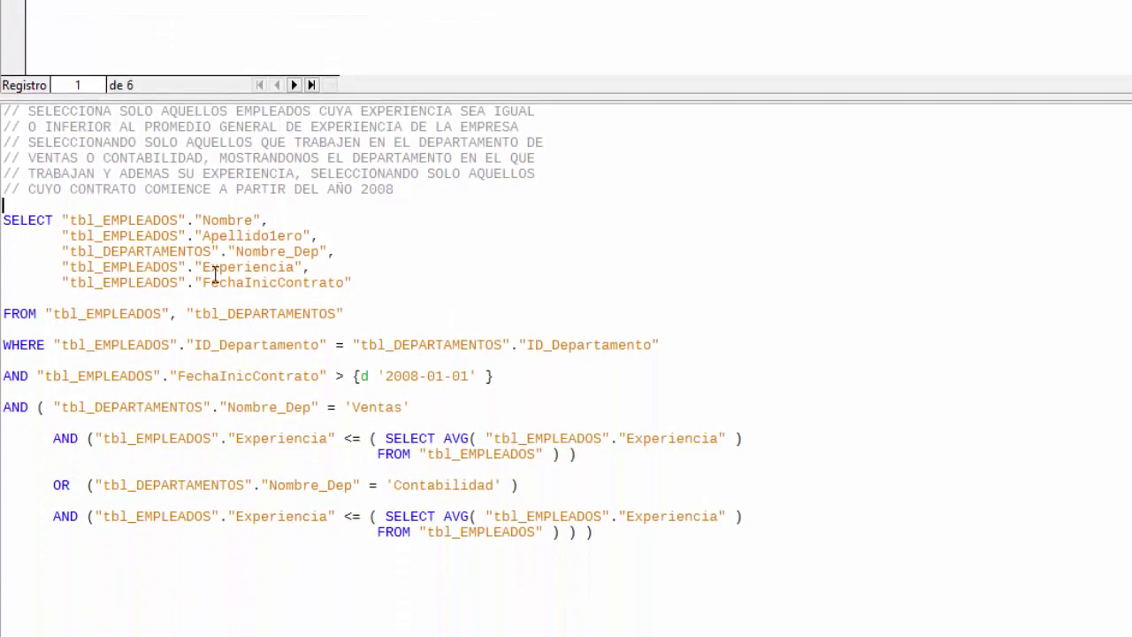
Compare the main query from SELECT through WHERE with the AND/OR conditions and the two AVG subqueries inside them
drag(671, 343, 3, 222)
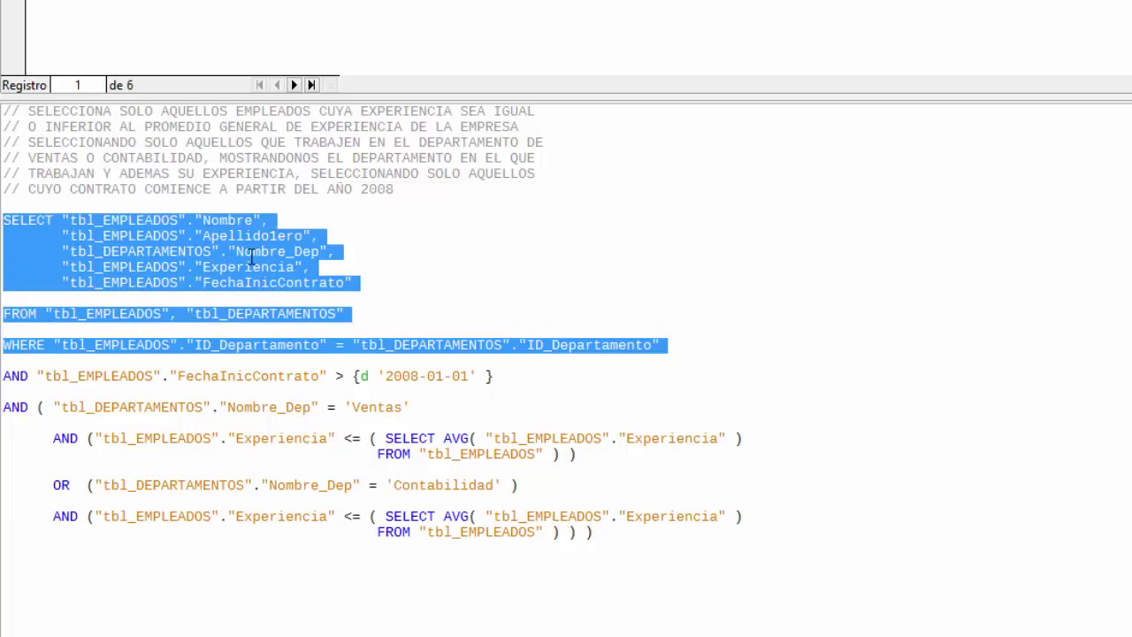
drag(12, 382, 608, 539)
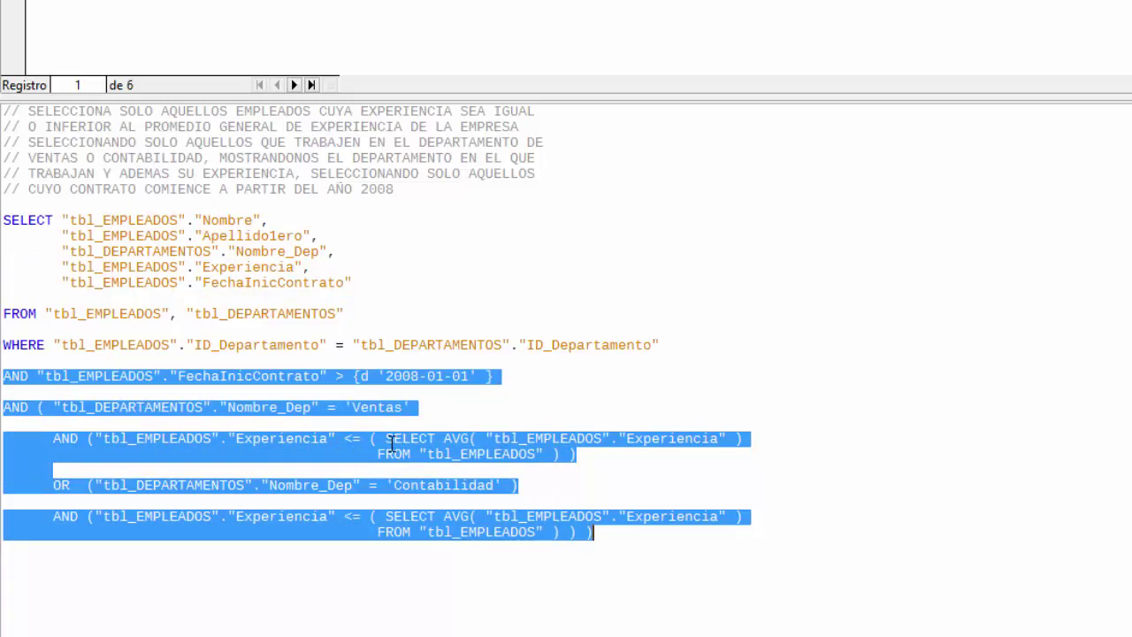
drag(387, 440, 545, 456)
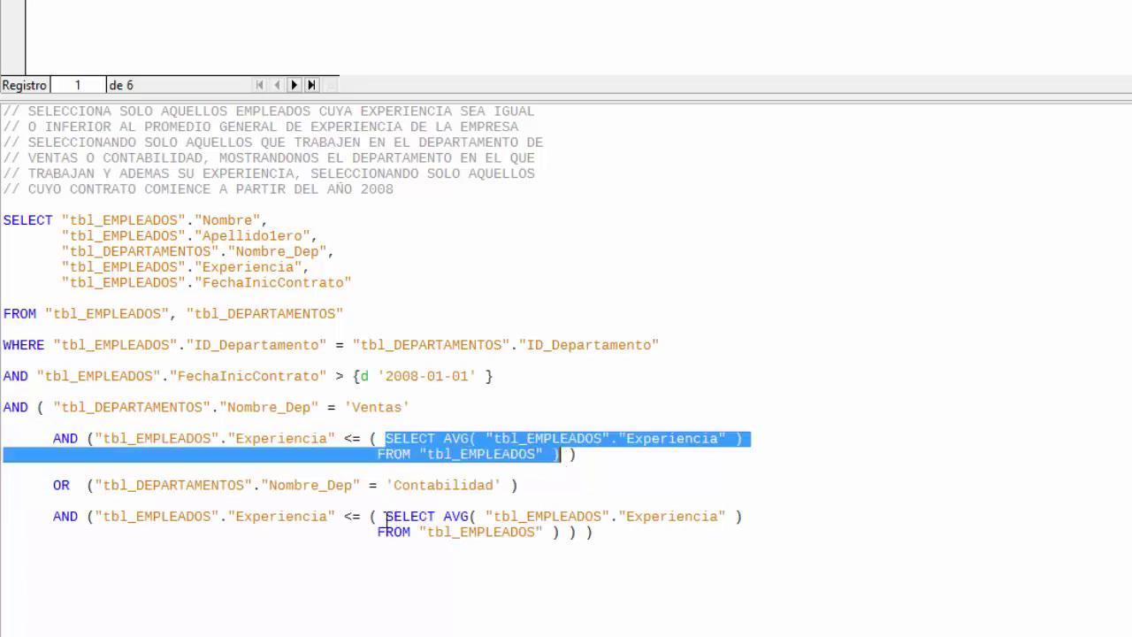
drag(386, 518, 575, 532)
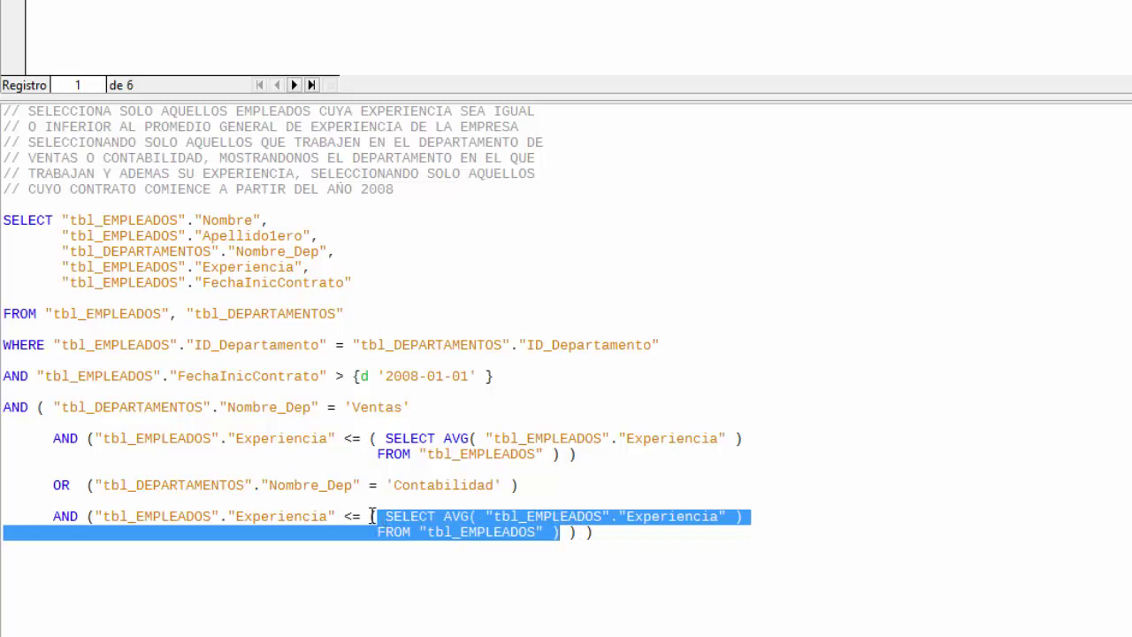
drag(373, 516, 561, 539)
click(814, 475)
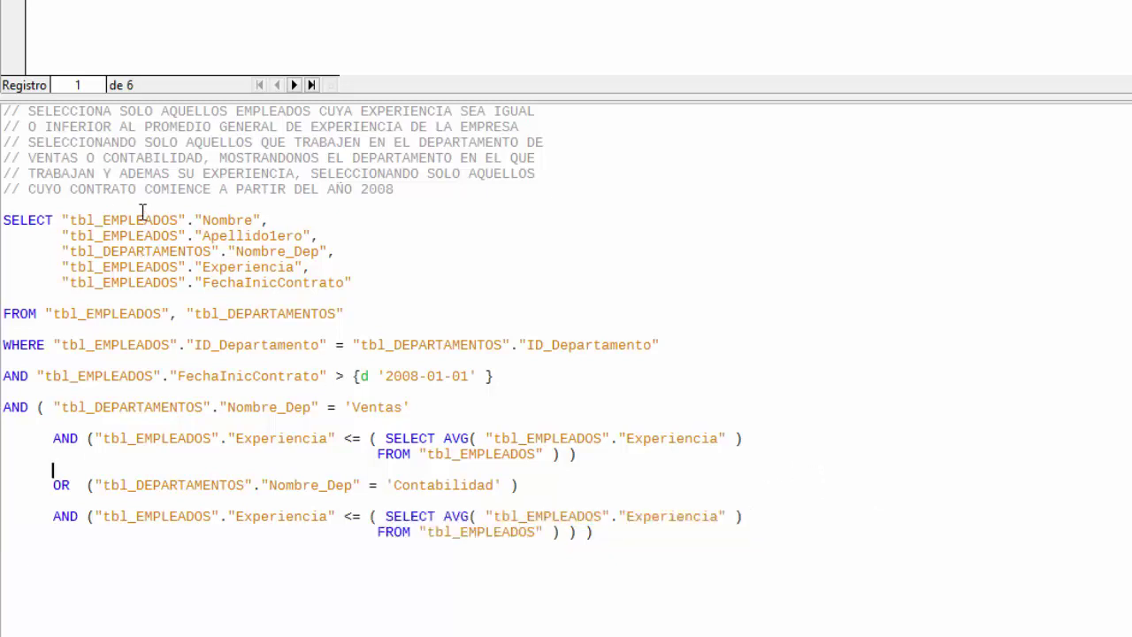
Examine how "tbl_EMPLEADOS"."Nombre" is written in the SELECT clause, including its quotation marks, separating dot and closing comma
click(72, 220)
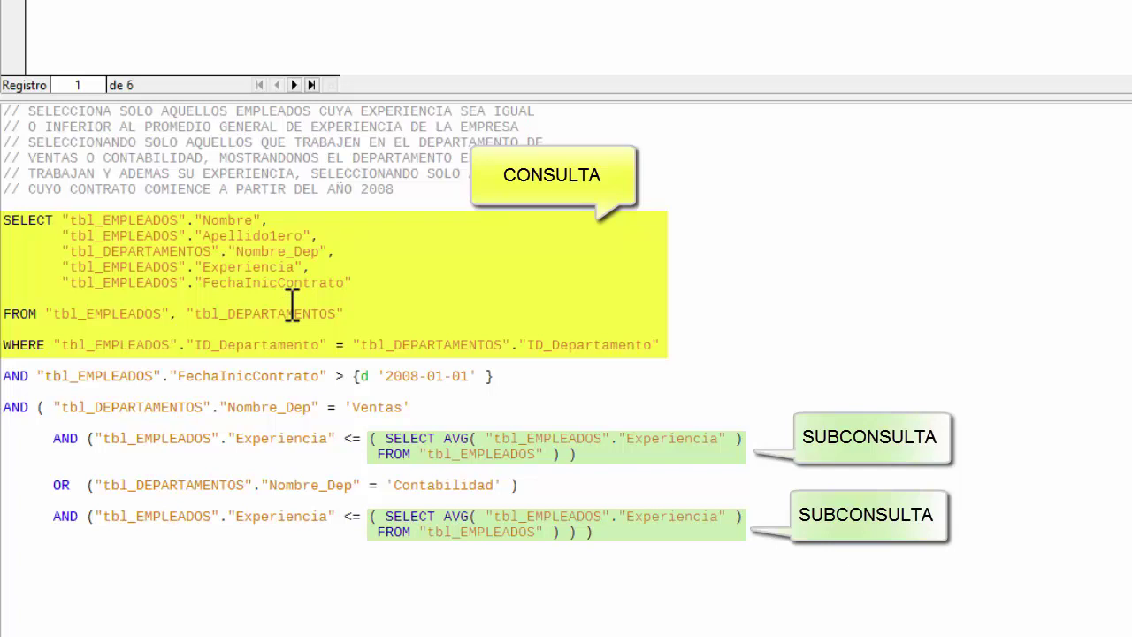
click(73, 219)
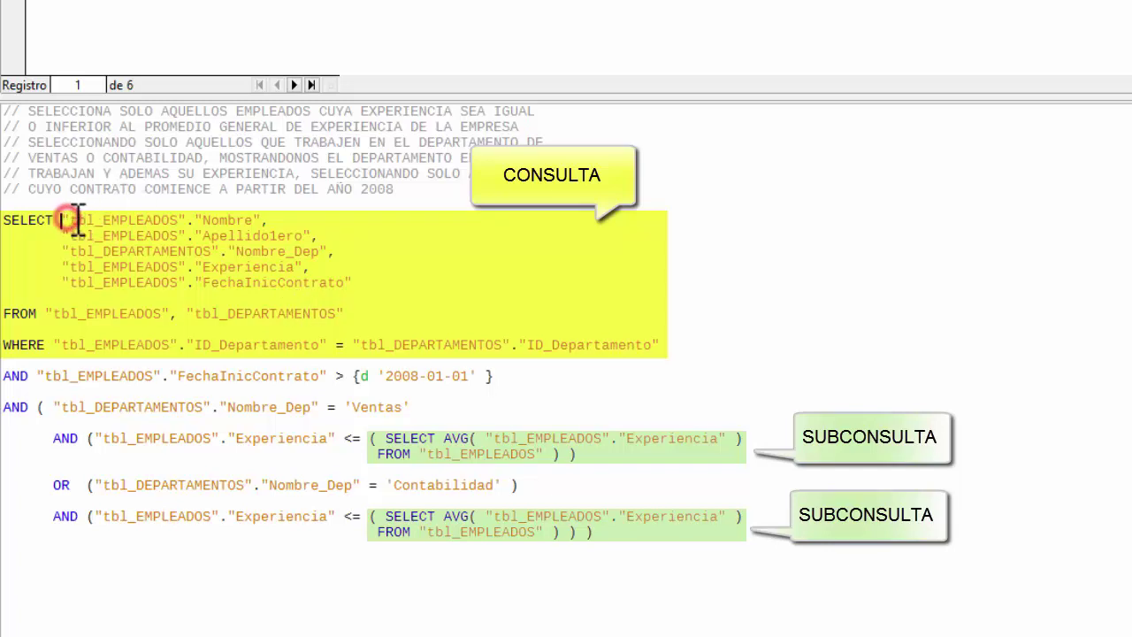
drag(75, 220, 269, 221)
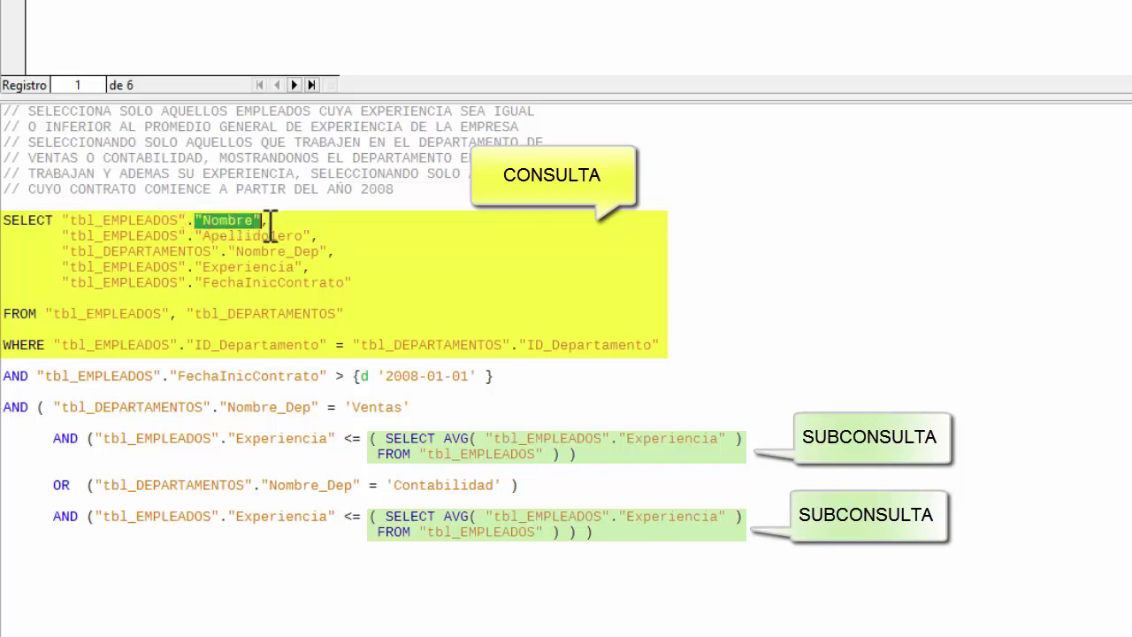
click(160, 207)
click(63, 219)
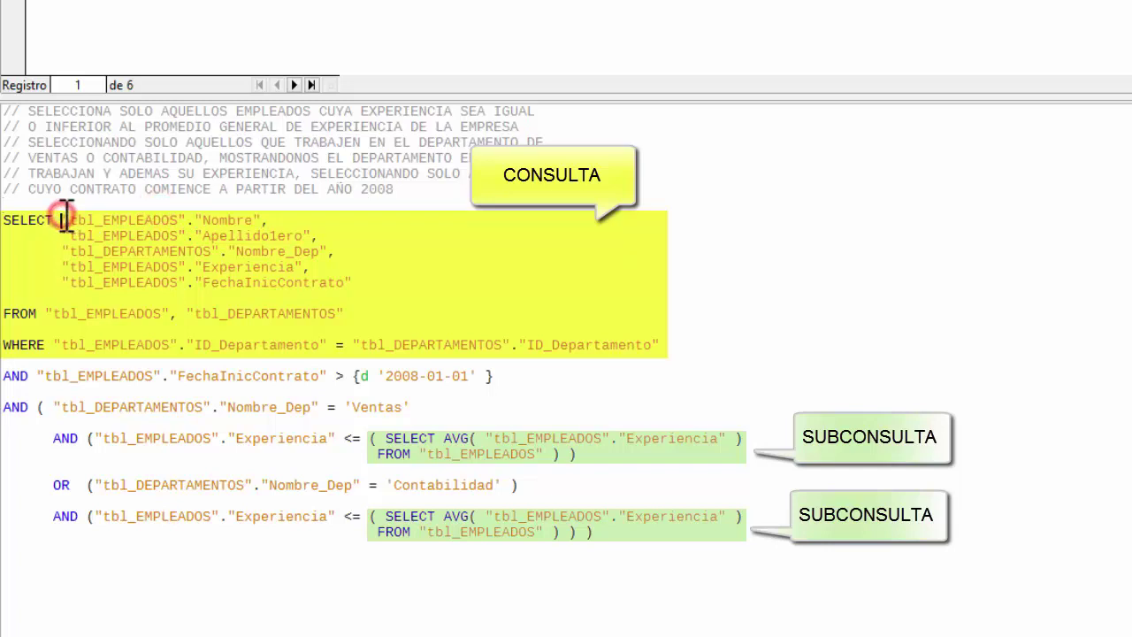
click(228, 220)
click(203, 217)
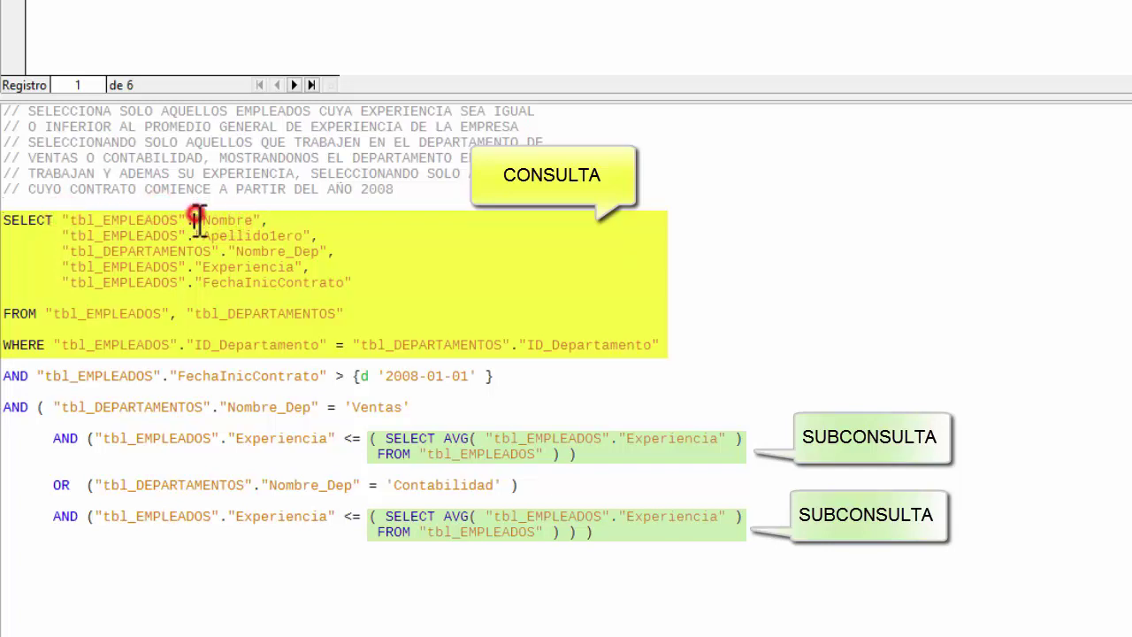
drag(185, 222, 197, 221)
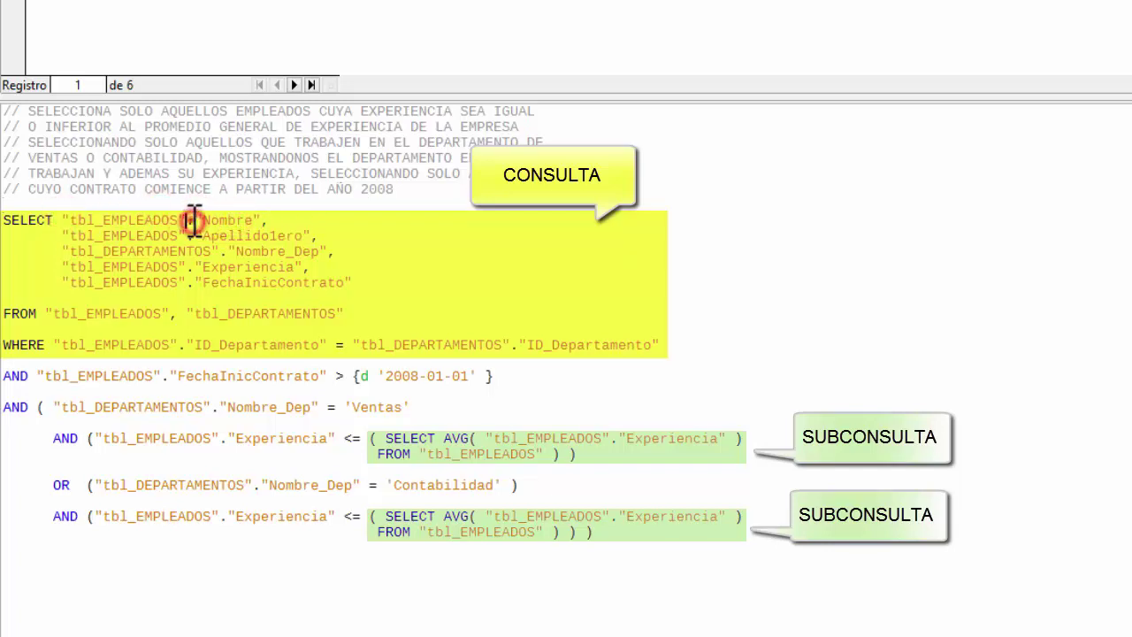
click(240, 210)
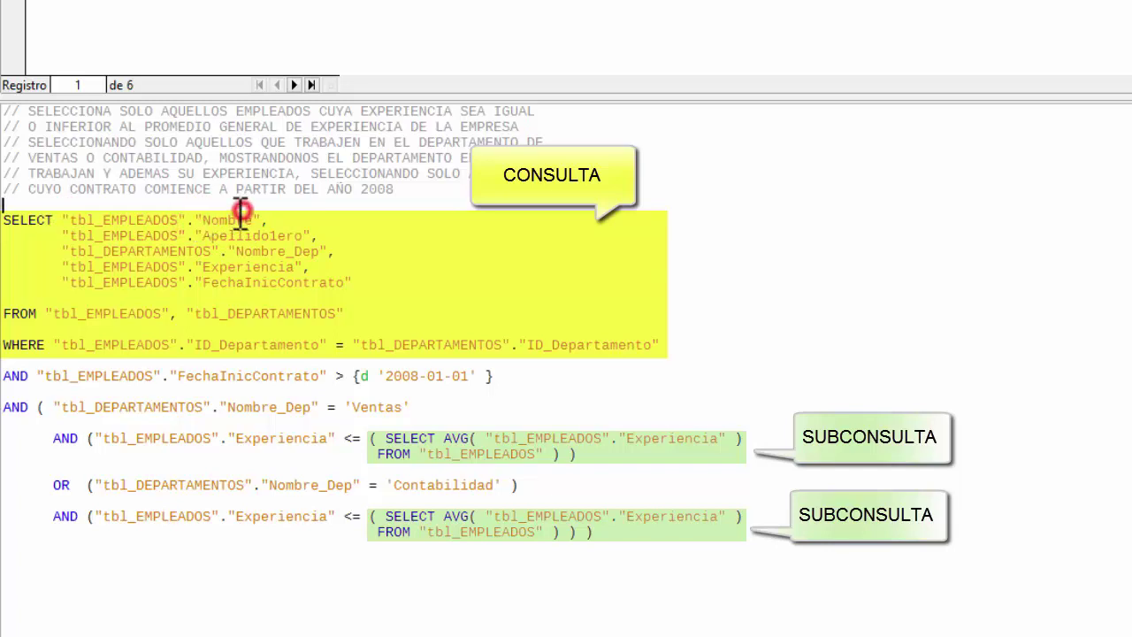
click(83, 218)
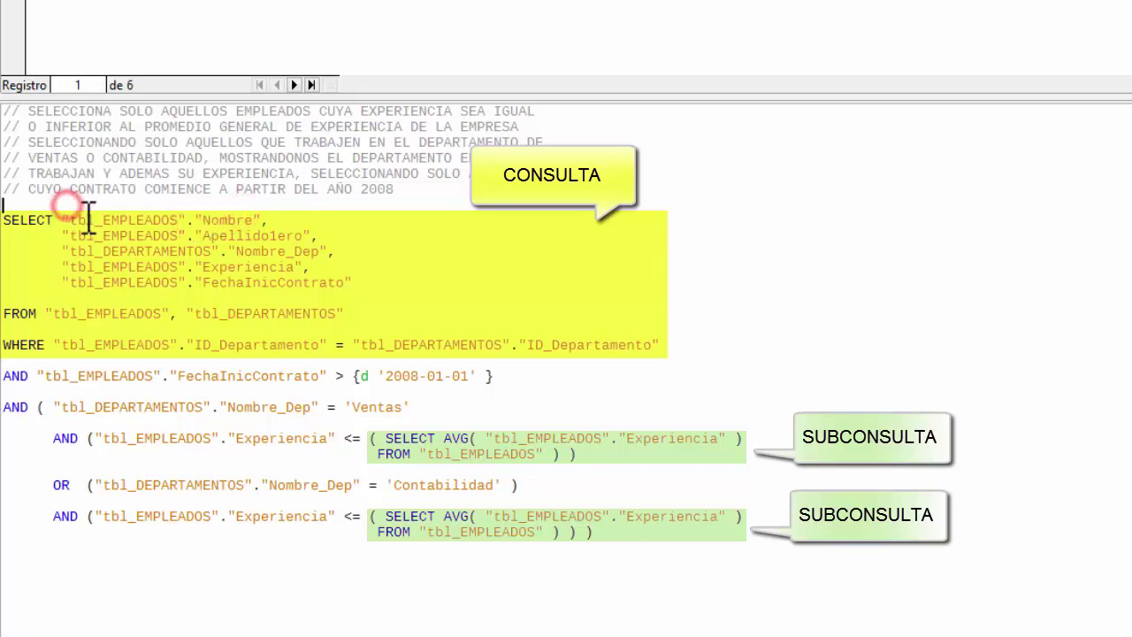
click(202, 212)
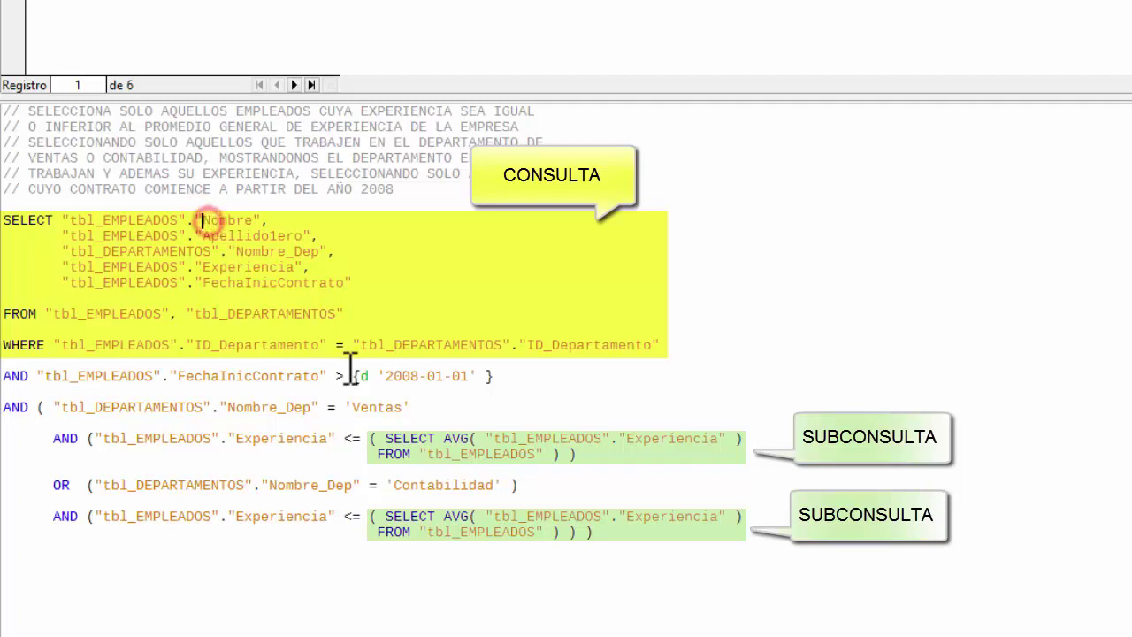
click(261, 221)
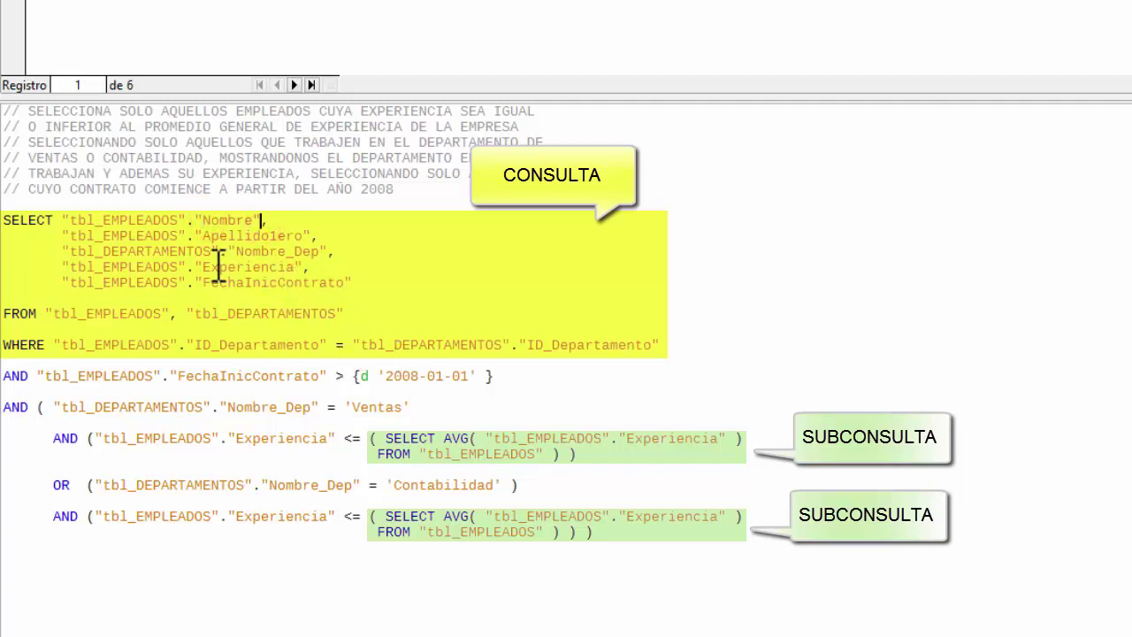
Examine the table, field and comma of the Apellido1ero, Nombre_Dep, Experiencia and FechaInicContrato entries, and the extent of the SELECT clause
click(134, 233)
click(225, 238)
click(306, 235)
click(312, 236)
click(141, 252)
click(262, 251)
click(330, 252)
click(103, 267)
click(303, 266)
click(149, 277)
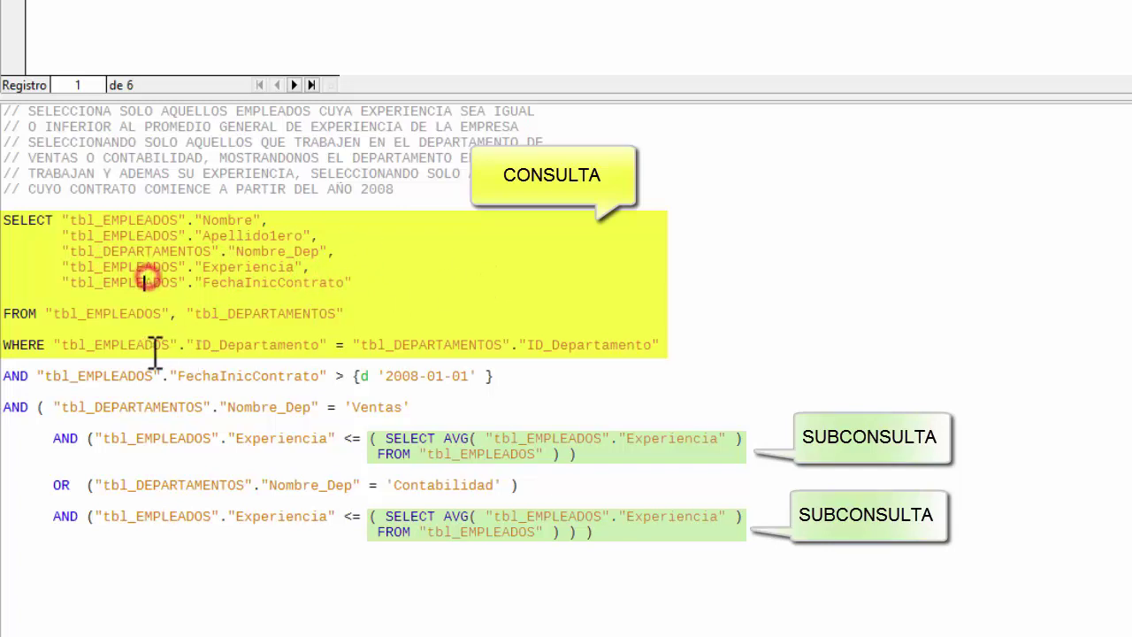
click(227, 282)
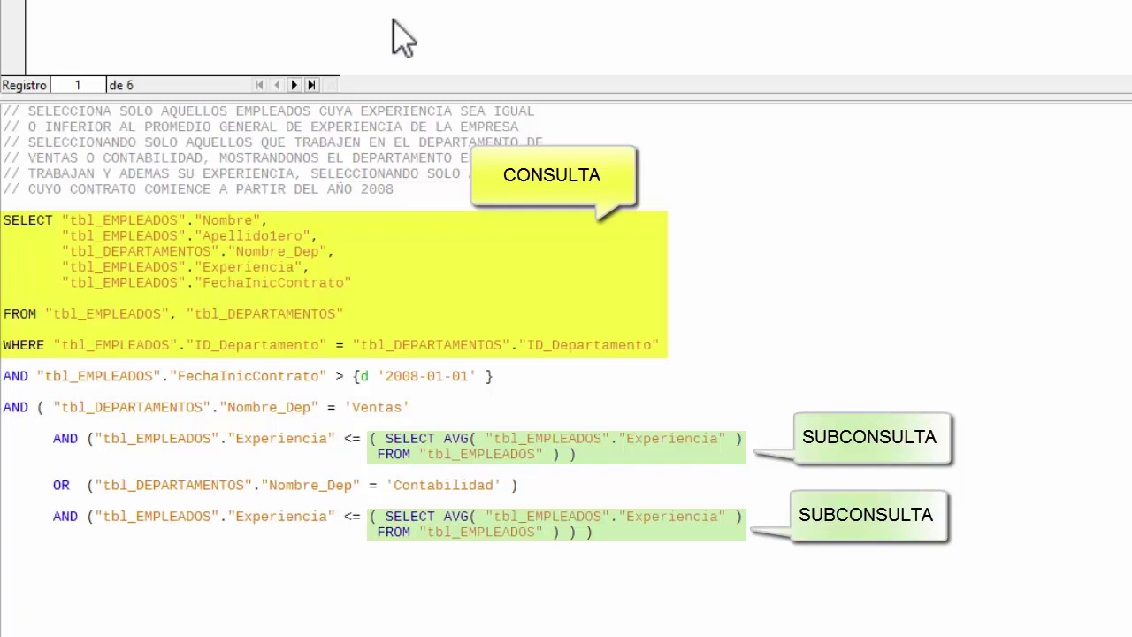
drag(365, 282, 3, 219)
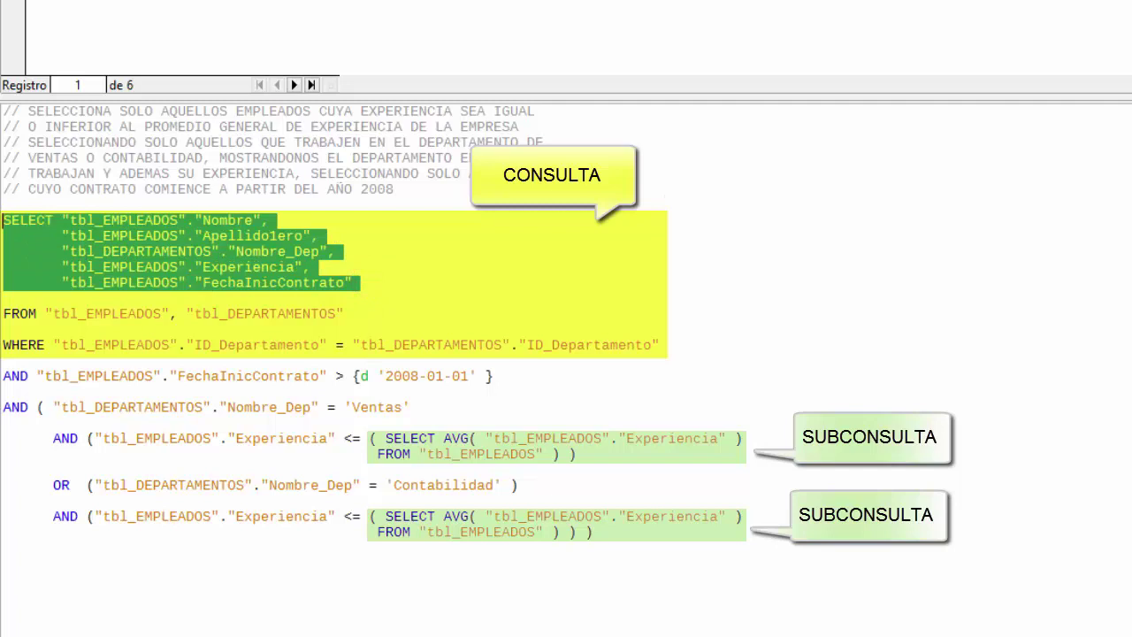
click(432, 284)
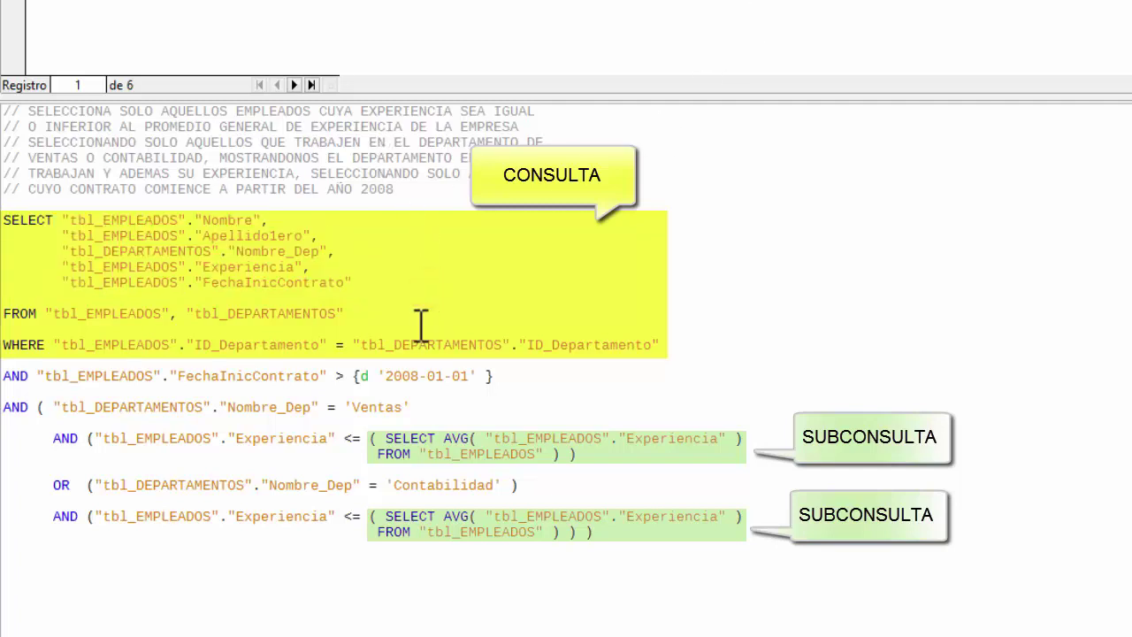
Examine the FROM clause, checking how "tbl_EMPLEADOS" and "tbl_DEPARTAMENTOS" are listed and separated by a comma
click(18, 298)
click(26, 312)
click(86, 314)
key(shift+End)
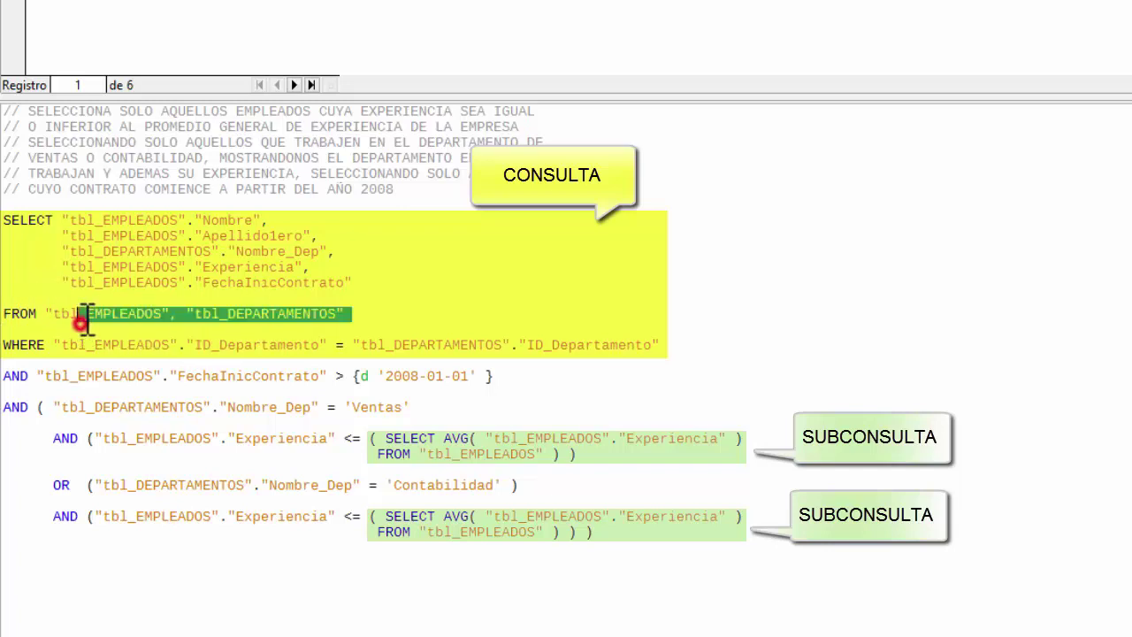
click(92, 311)
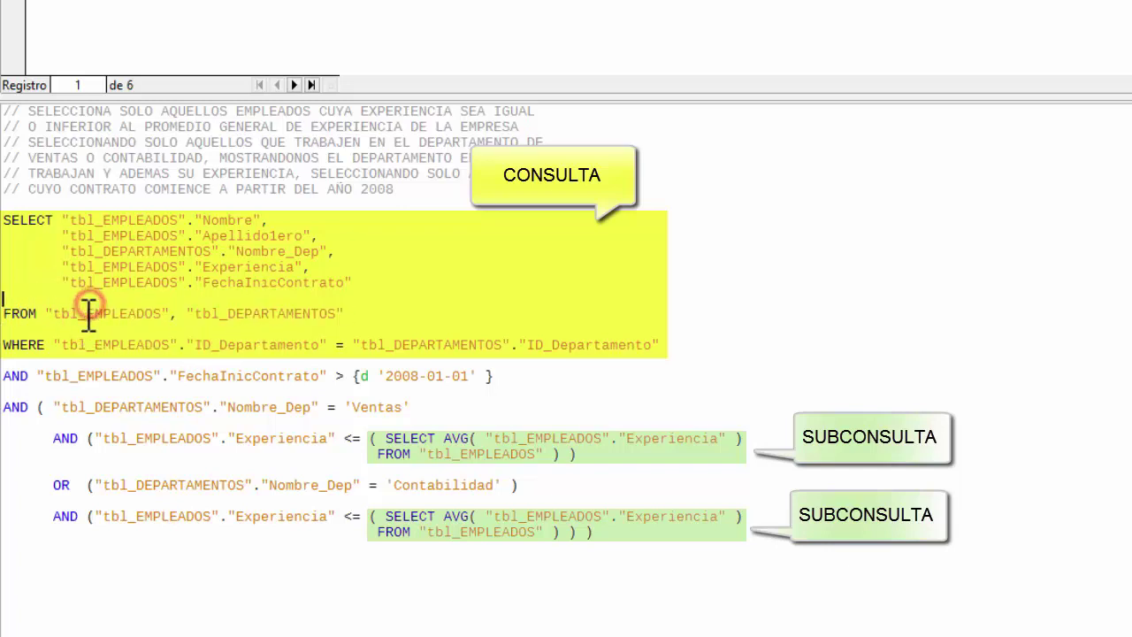
click(168, 316)
click(232, 313)
click(101, 312)
click(284, 320)
Examine how the WHERE clause matches the ID_Departamento field of "tbl_EMPLEADOS" with that of "tbl_DEPARTAMENTOS", including the equals sign
click(11, 345)
click(60, 345)
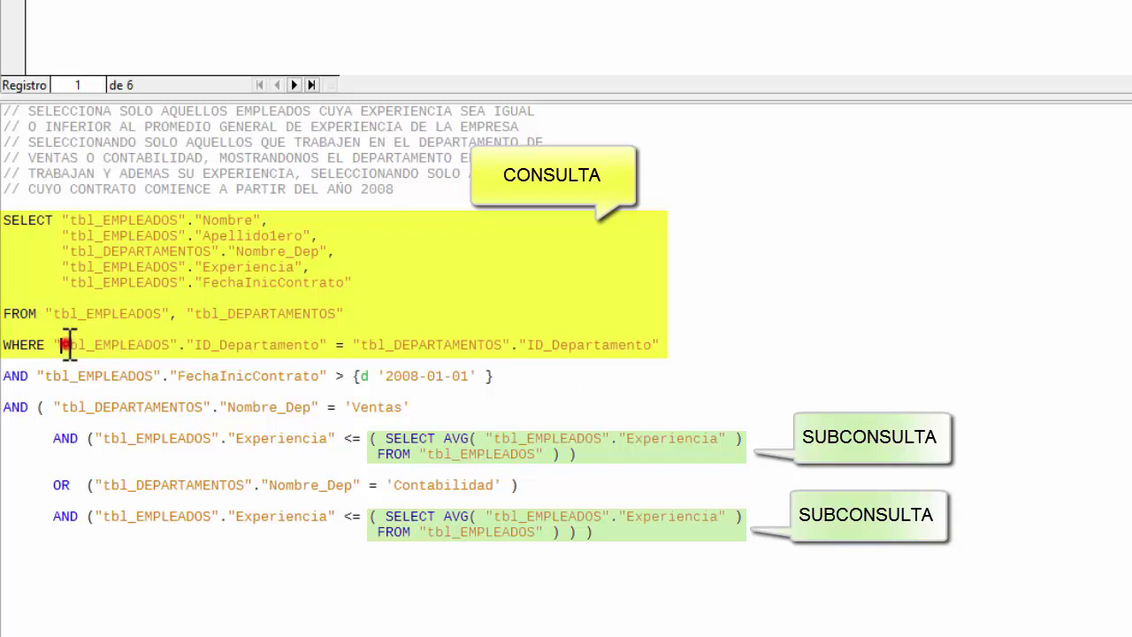
click(466, 344)
click(262, 345)
click(607, 345)
click(264, 345)
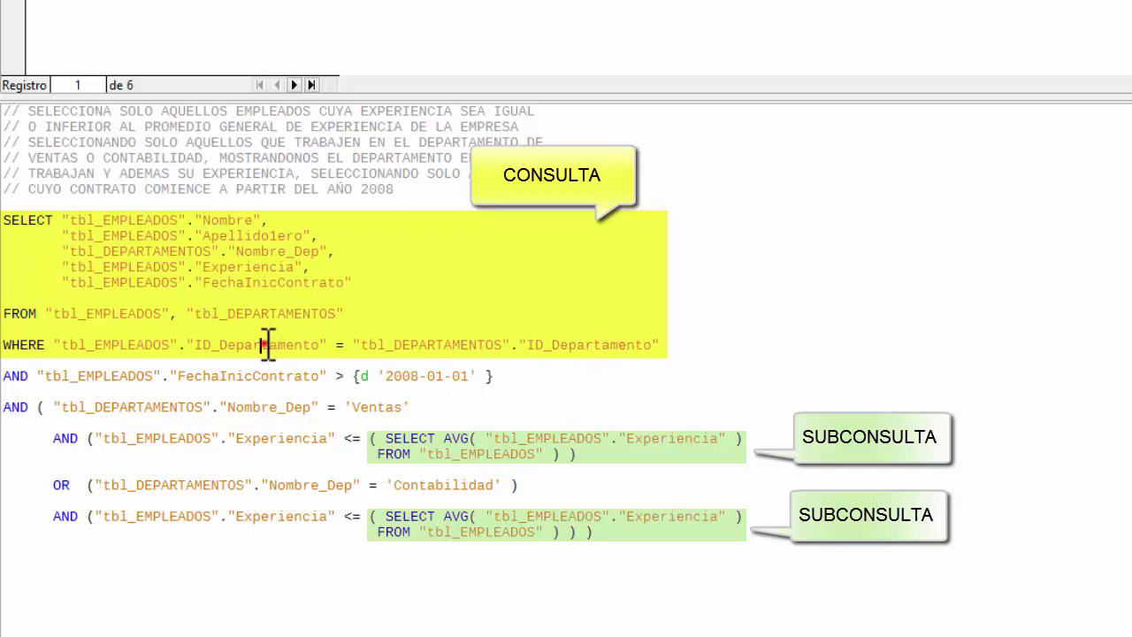
click(567, 345)
click(324, 345)
drag(328, 345, 358, 347)
click(682, 345)
Compare the extent of the main query, from SELECT through WHERE, with the block of AND/OR conditions below it
drag(699, 347, 5, 205)
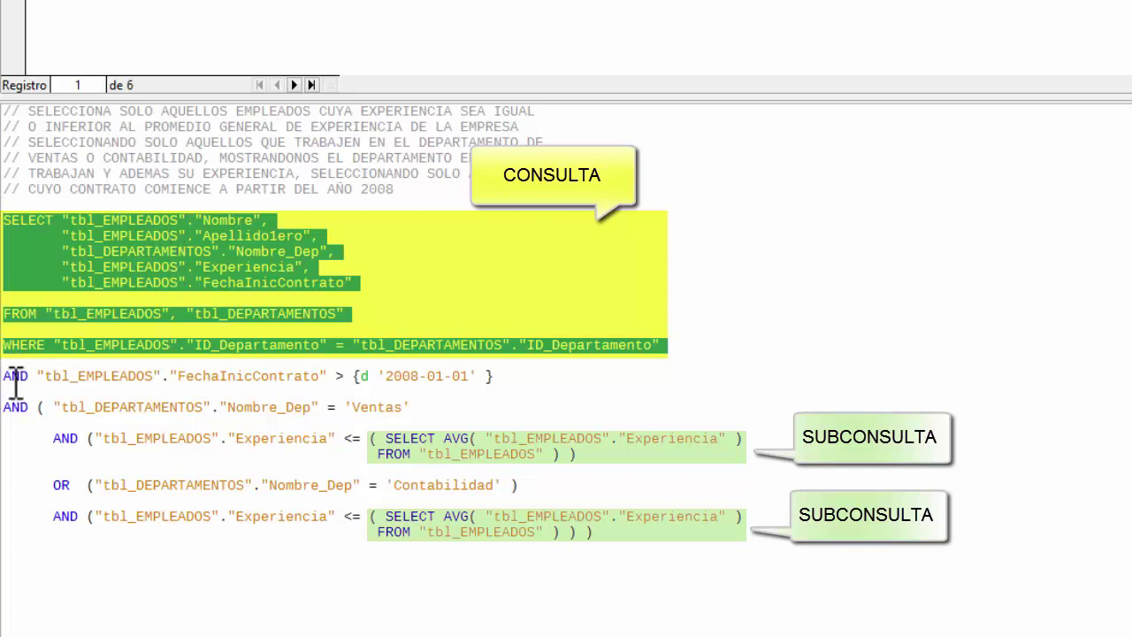
drag(13, 379, 713, 535)
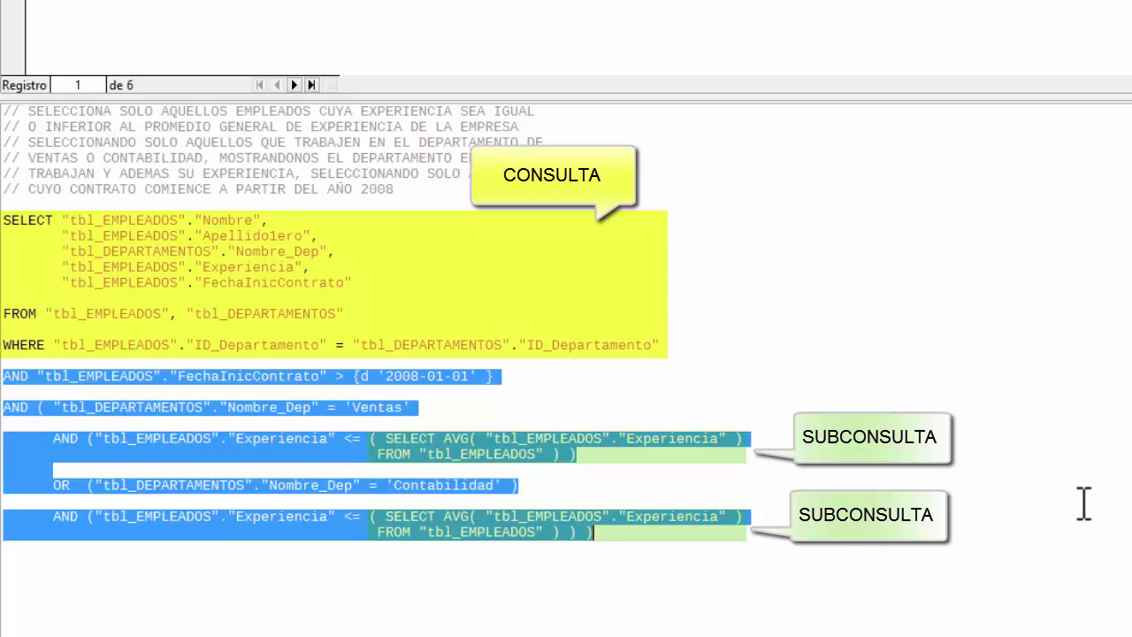
click(201, 362)
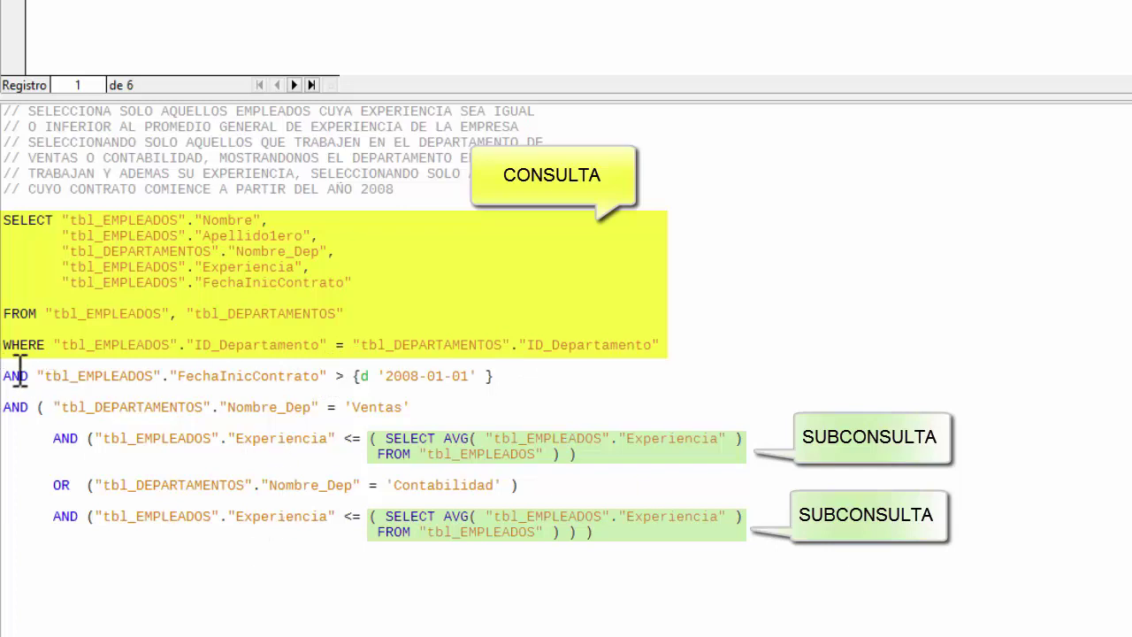
click(678, 346)
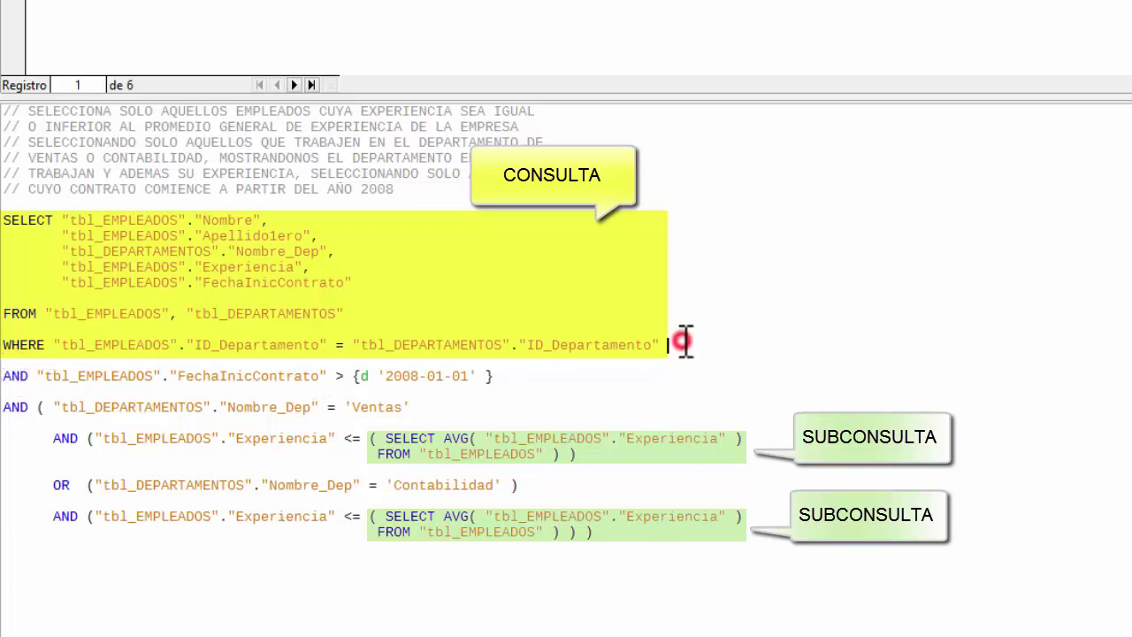
key(shift+Home)
key(shift+Up)
key(shift+Up)
key(shift+Up)
key(shift+Up)
key(shift+Up)
key(shift+Up)
key(shift+Up)
key(shift+Up)
key(shift+Up)
key(shift+Down)
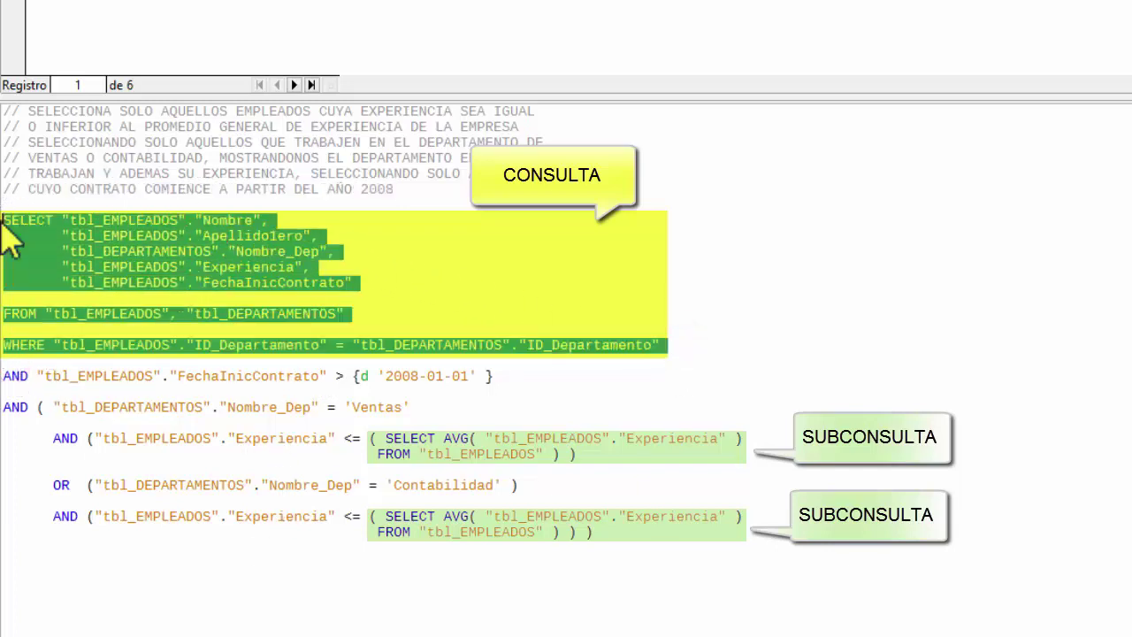
Examine the first AND condition on "tbl_EMPLEADOS"."FechaInicContrato", including the curly braces and the letter d of its date value
click(3, 375)
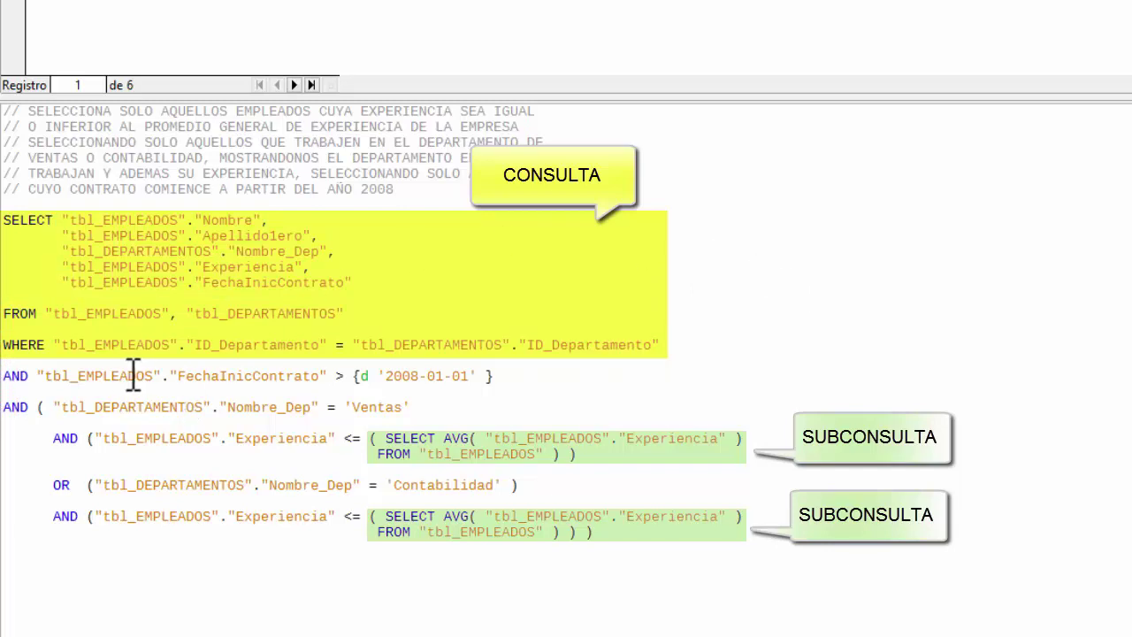
click(101, 376)
click(222, 376)
drag(364, 376, 343, 376)
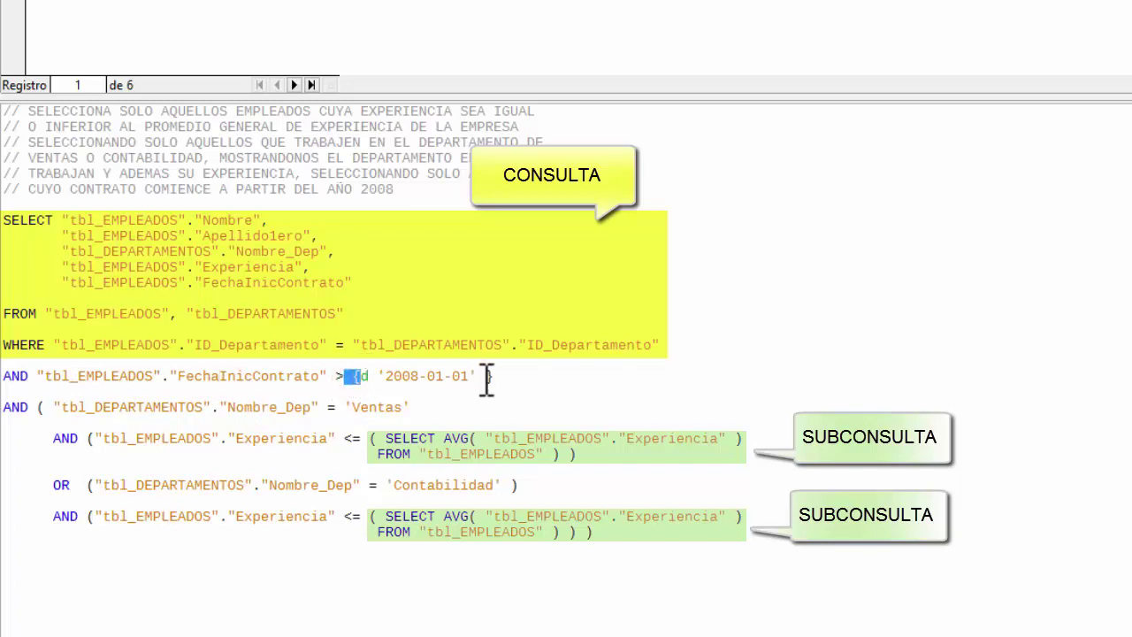
drag(483, 376, 501, 379)
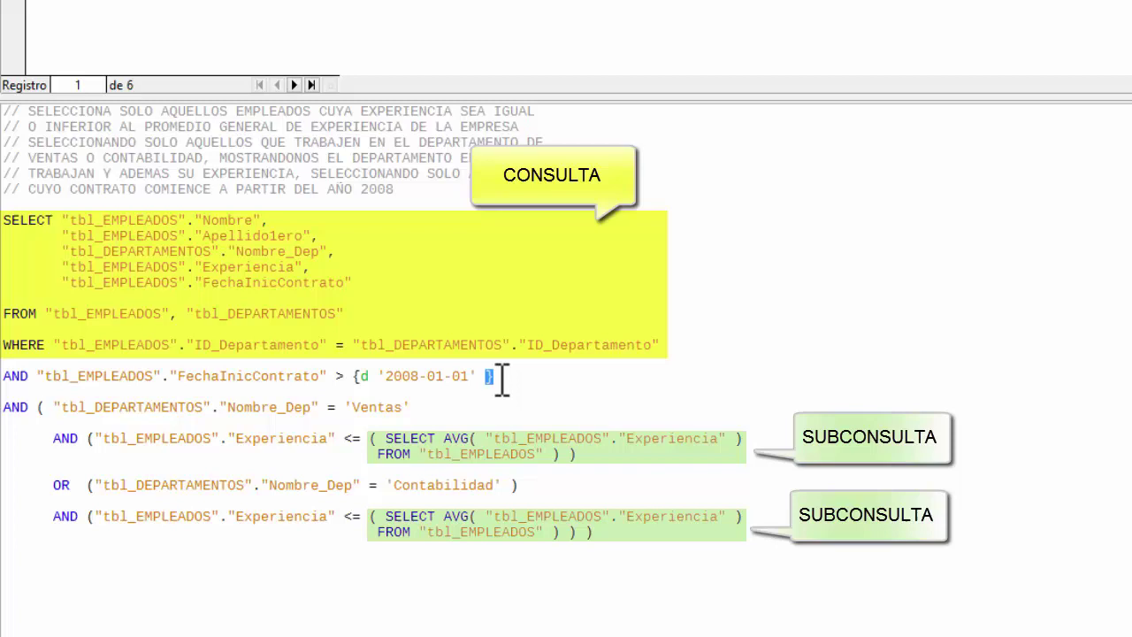
double_click(363, 376)
click(502, 378)
click(356, 377)
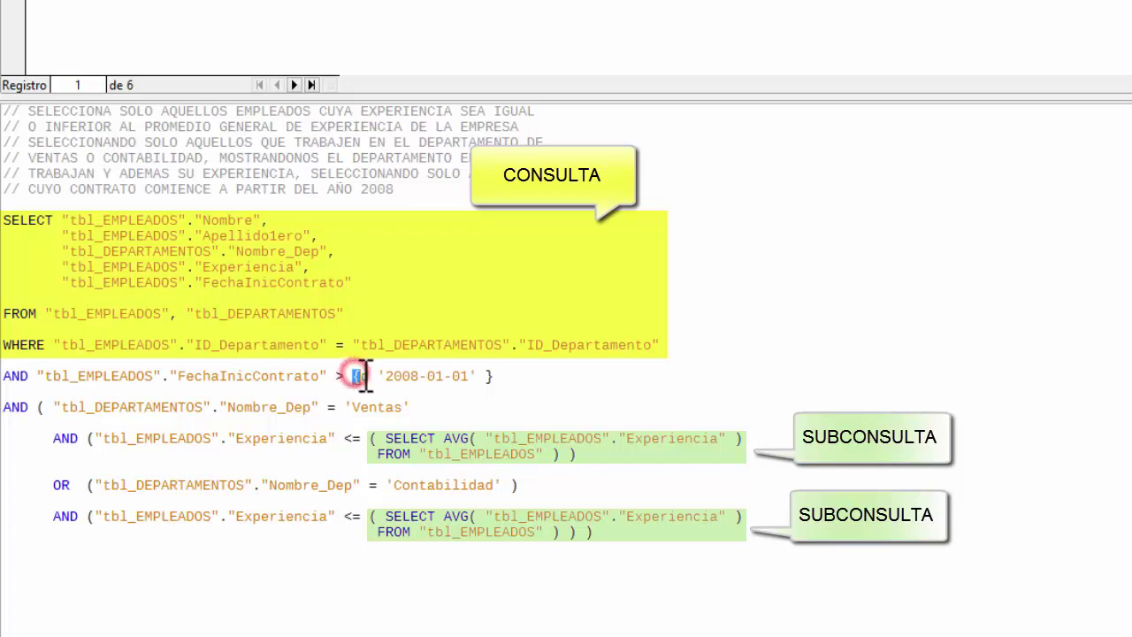
Check the date syntax after FechaInicContrato: opening and closing braces, the d marker and the single quotes around 2008-01-01
click(198, 377)
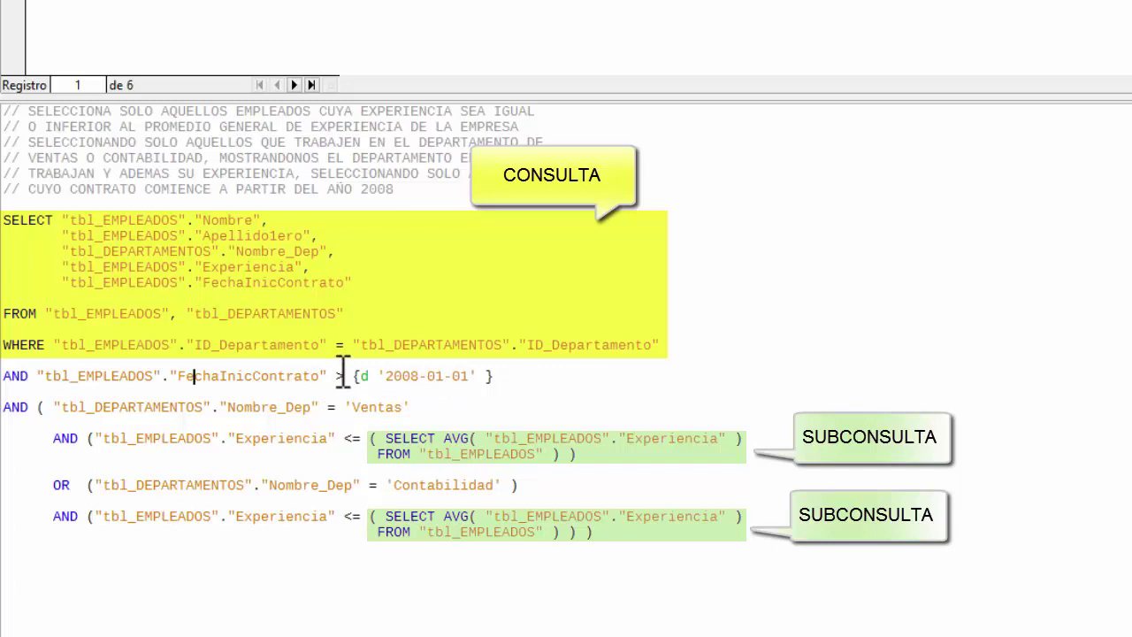
drag(354, 375, 365, 375)
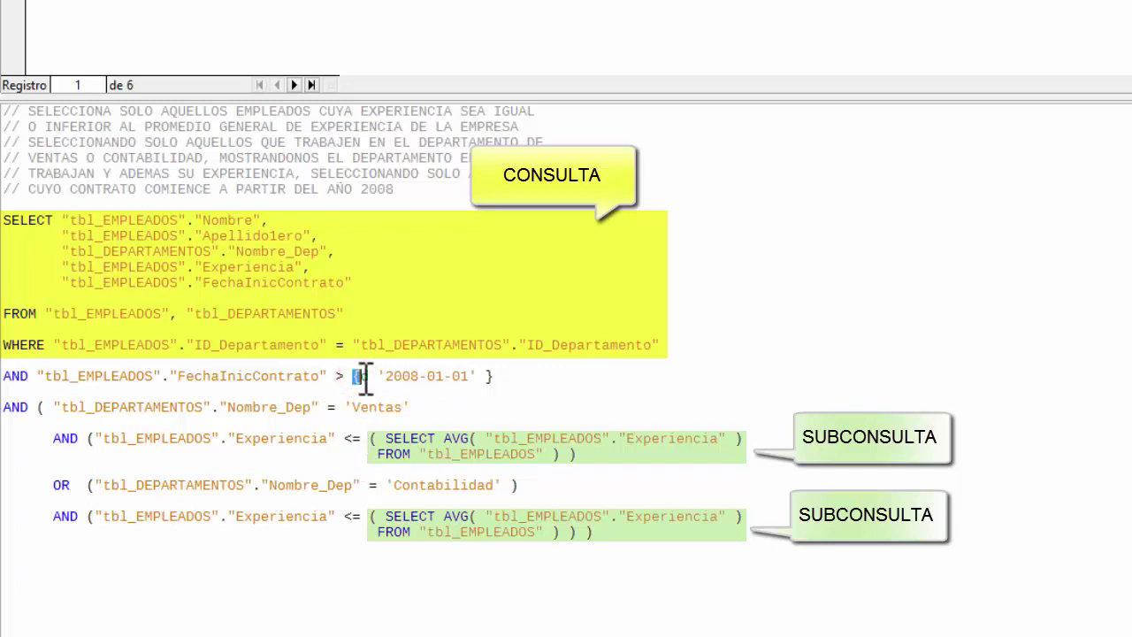
drag(497, 376, 482, 376)
double_click(364, 376)
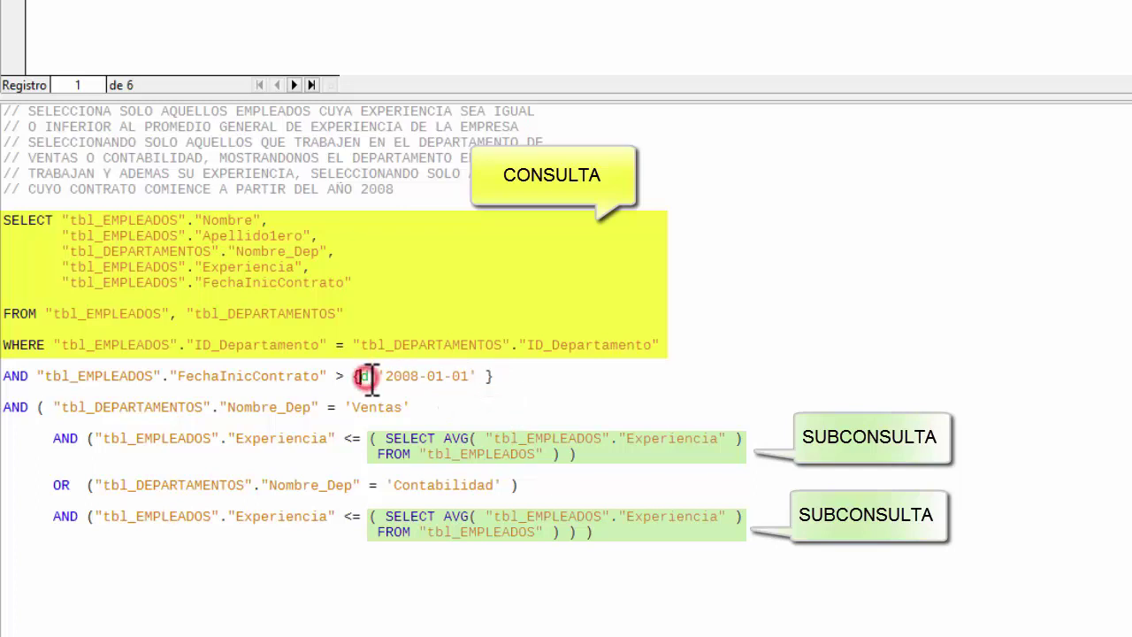
click(379, 375)
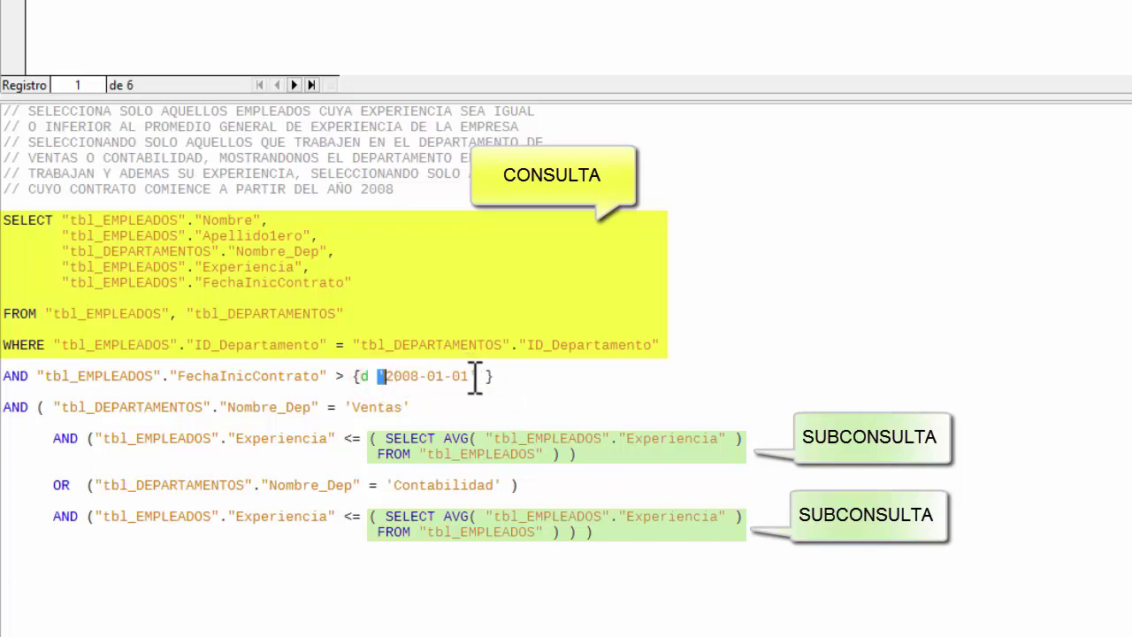
click(475, 376)
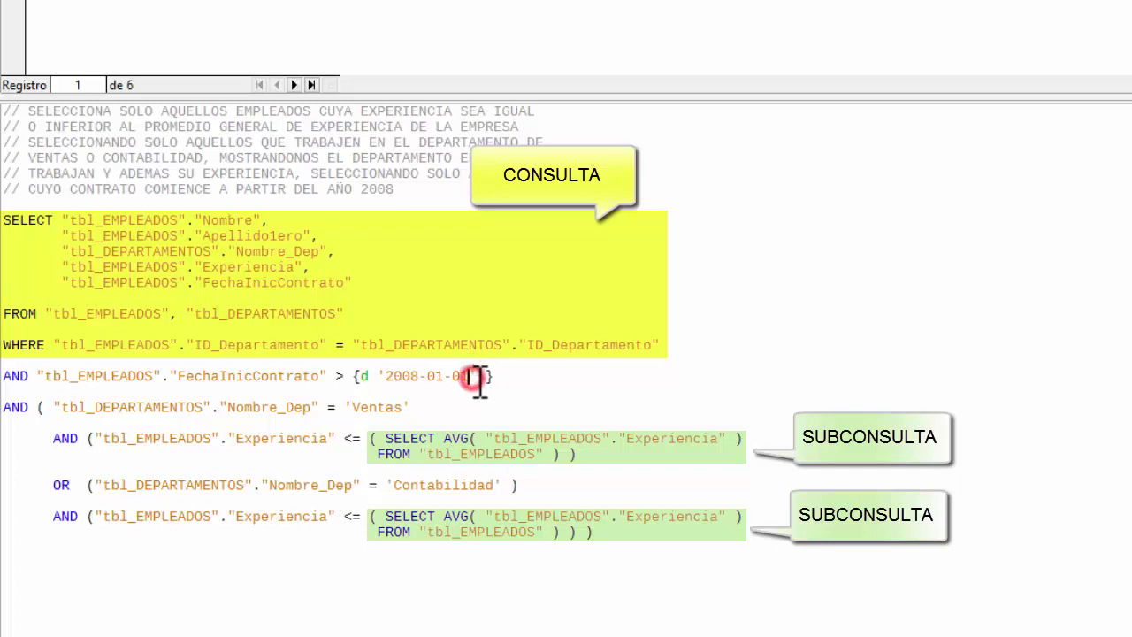
Review FechaInicContrato in the SELECT list and its AND condition, examining the > operator, the quoted date '2008-01-01' and the braces
click(67, 279)
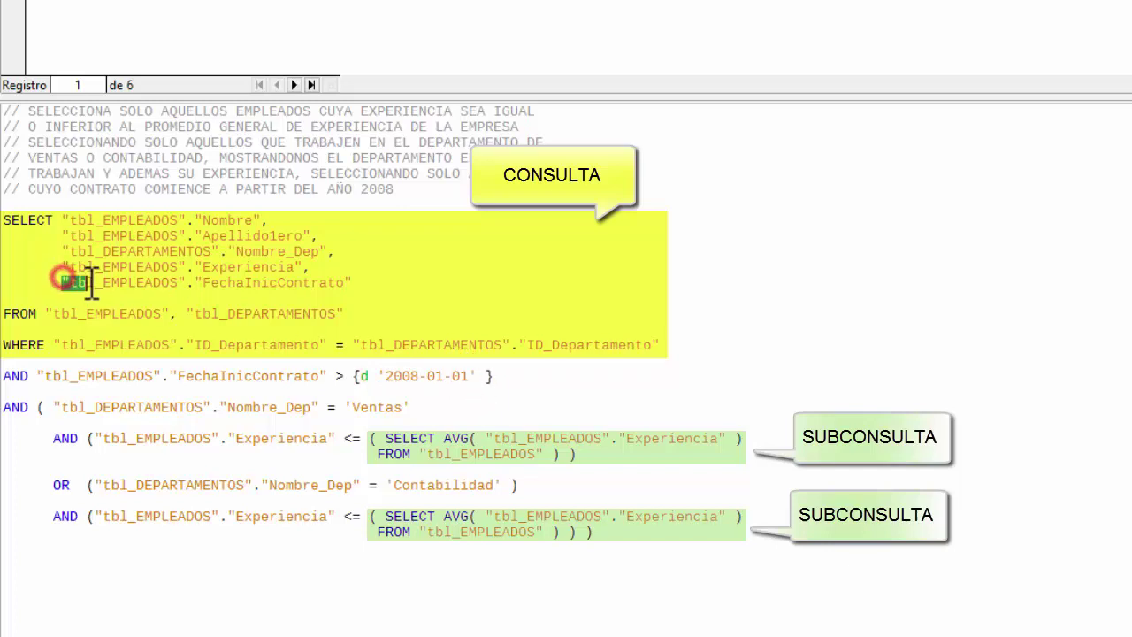
click(383, 376)
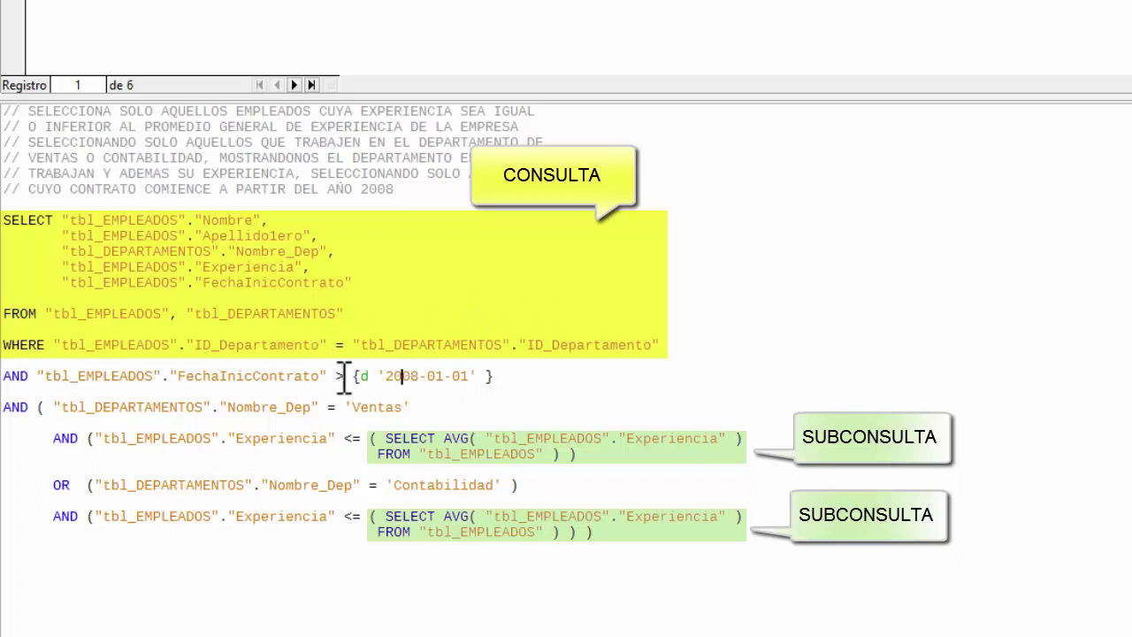
click(219, 378)
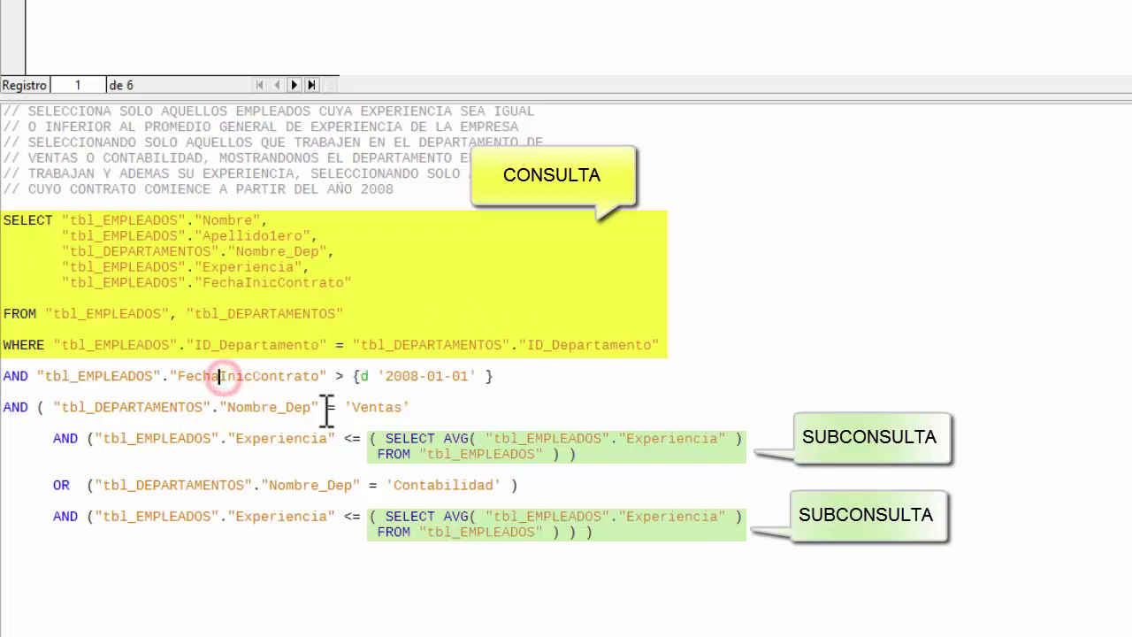
click(341, 376)
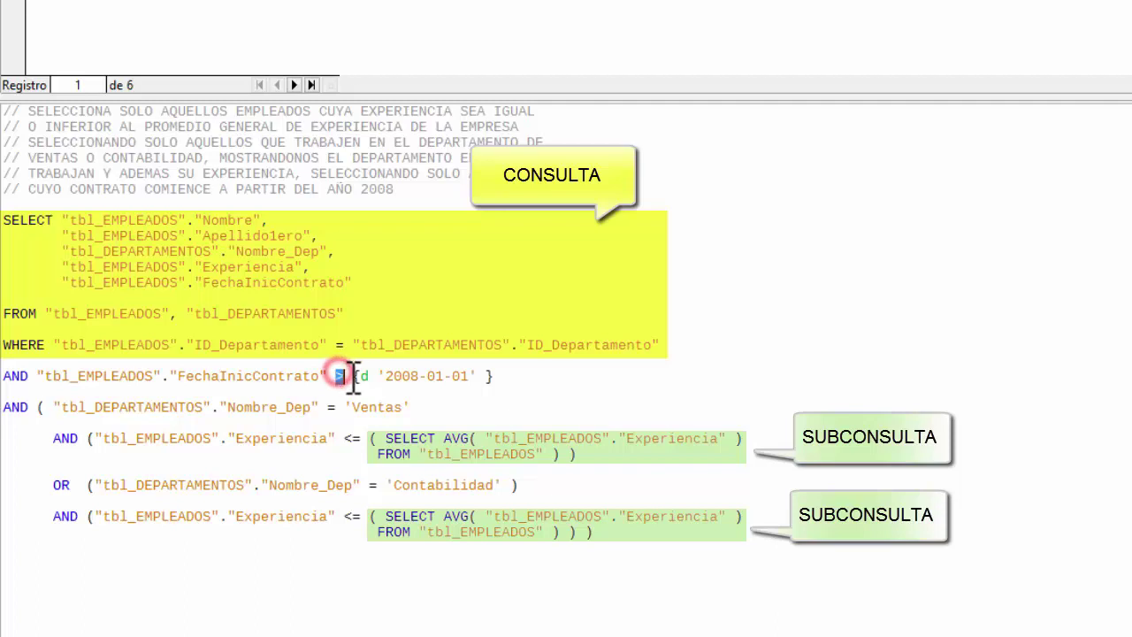
click(387, 376)
drag(387, 375, 484, 376)
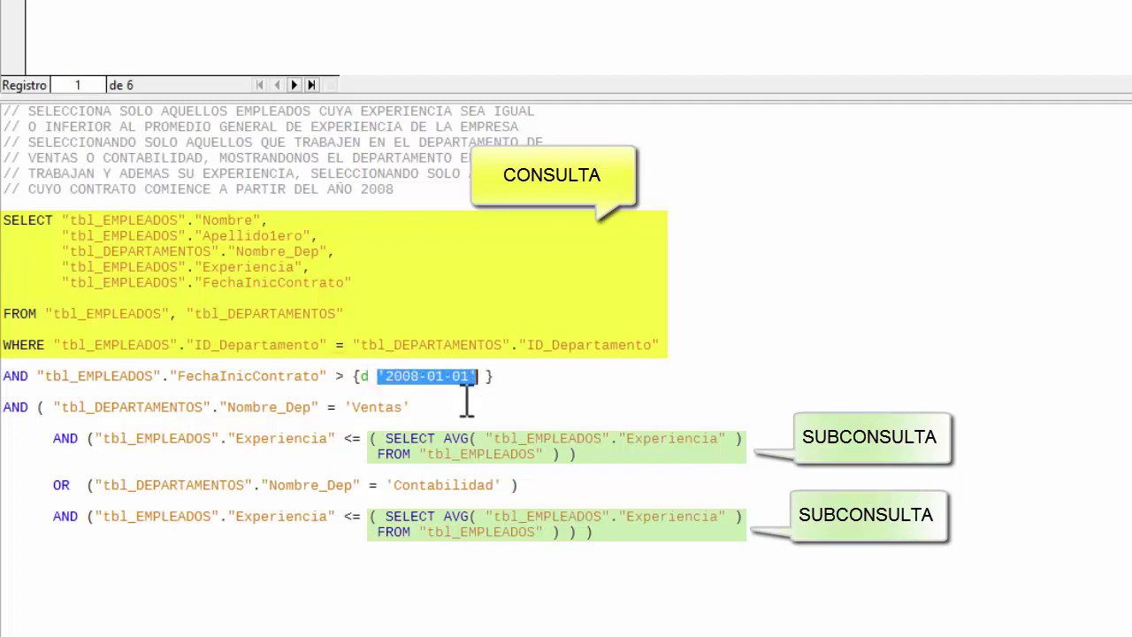
double_click(363, 376)
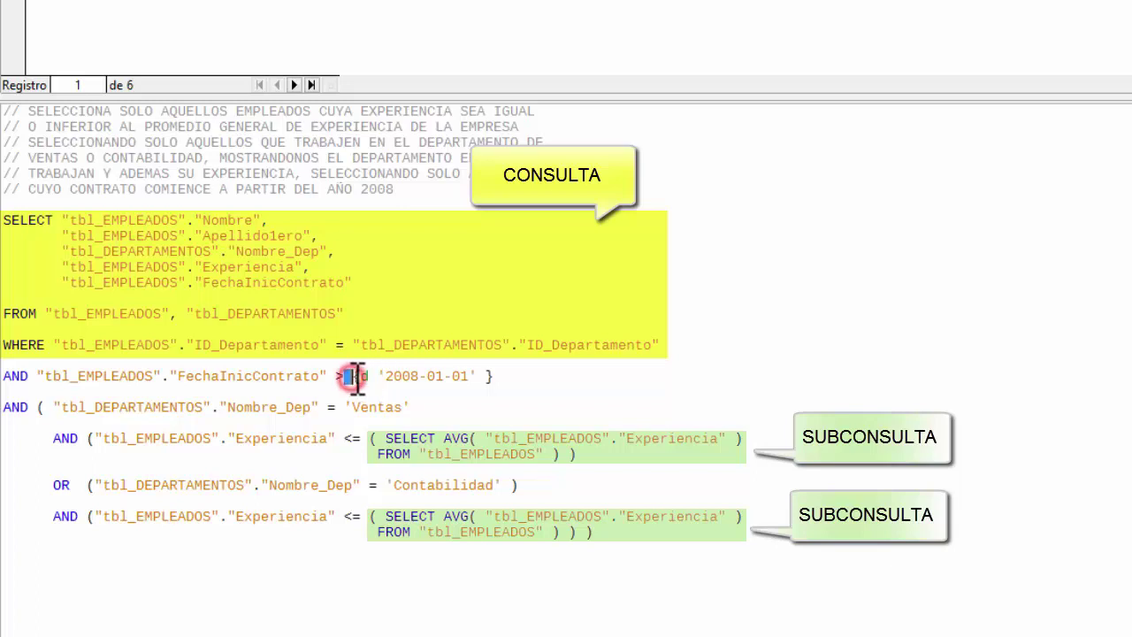
double_click(353, 375)
triple_click(491, 376)
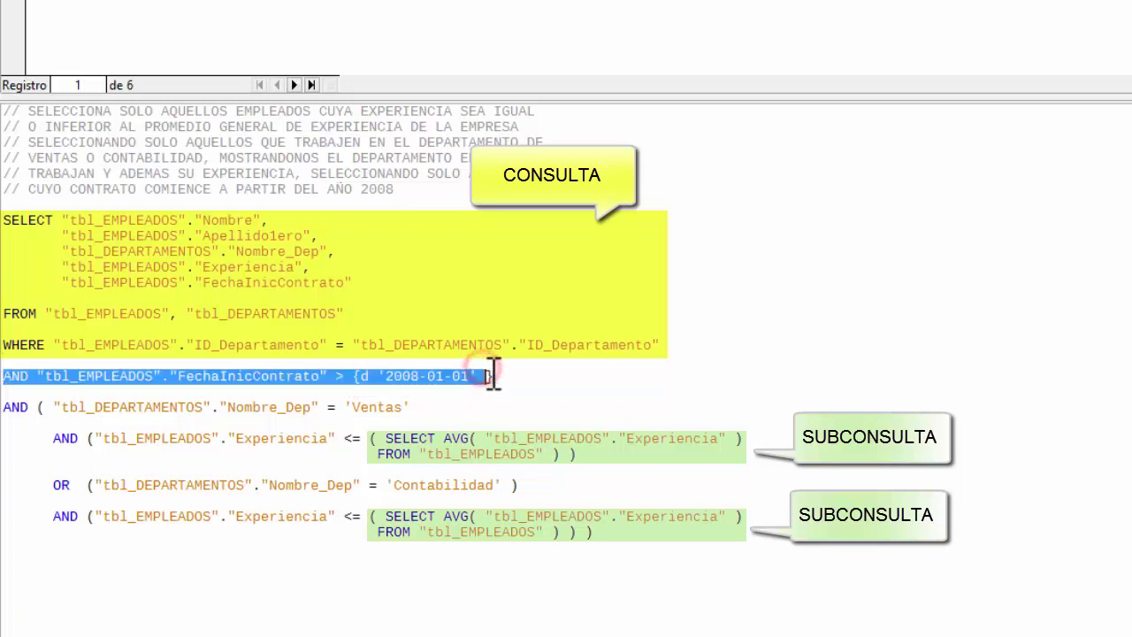
click(499, 376)
Review the main query up to the end of WHERE and the position of the first AND that follows it
drag(678, 336, 245, 251)
click(684, 345)
drag(467, 305, 6, 206)
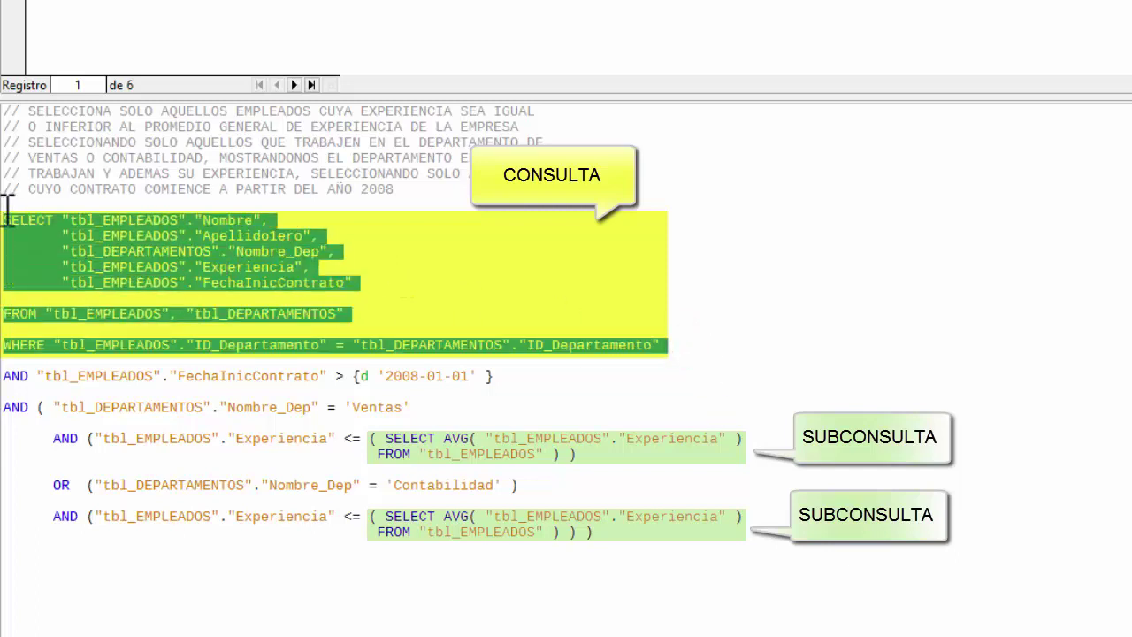
click(9, 376)
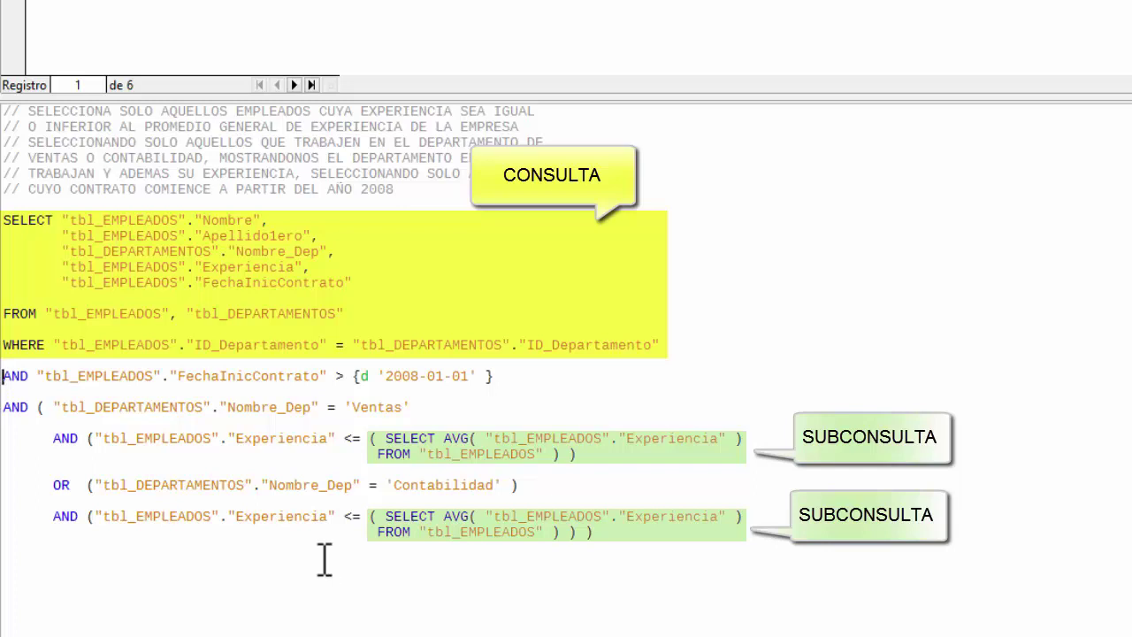
Examine the second AND and the outer parentheses that enclose the Ventas and Contabilidad conditions, from opening to final closing parenthesis
double_click(10, 409)
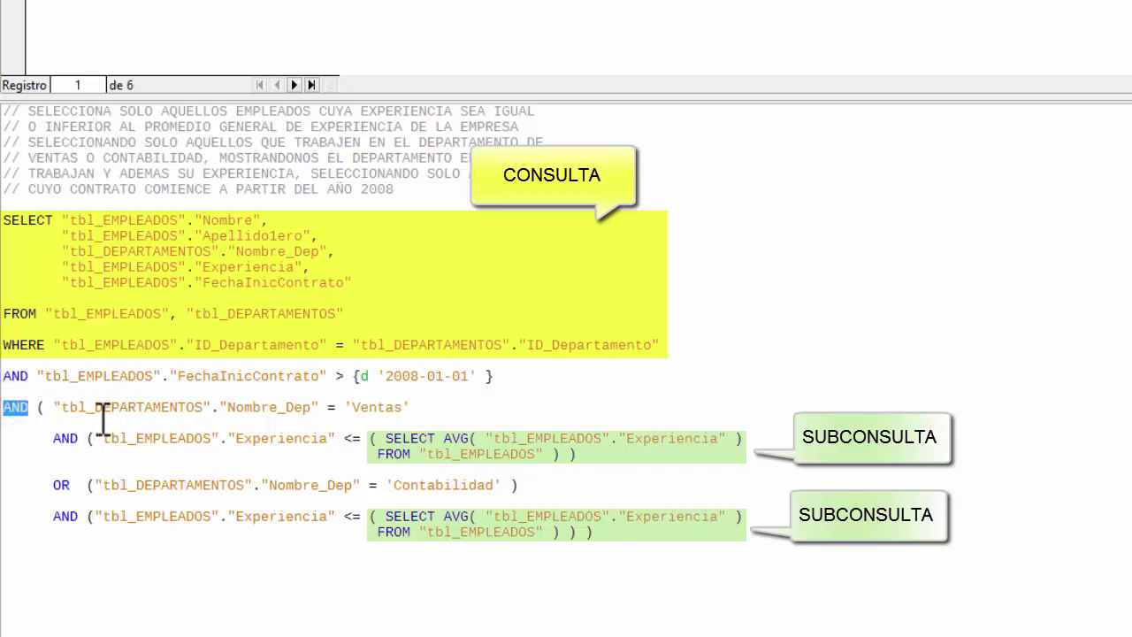
click(38, 412)
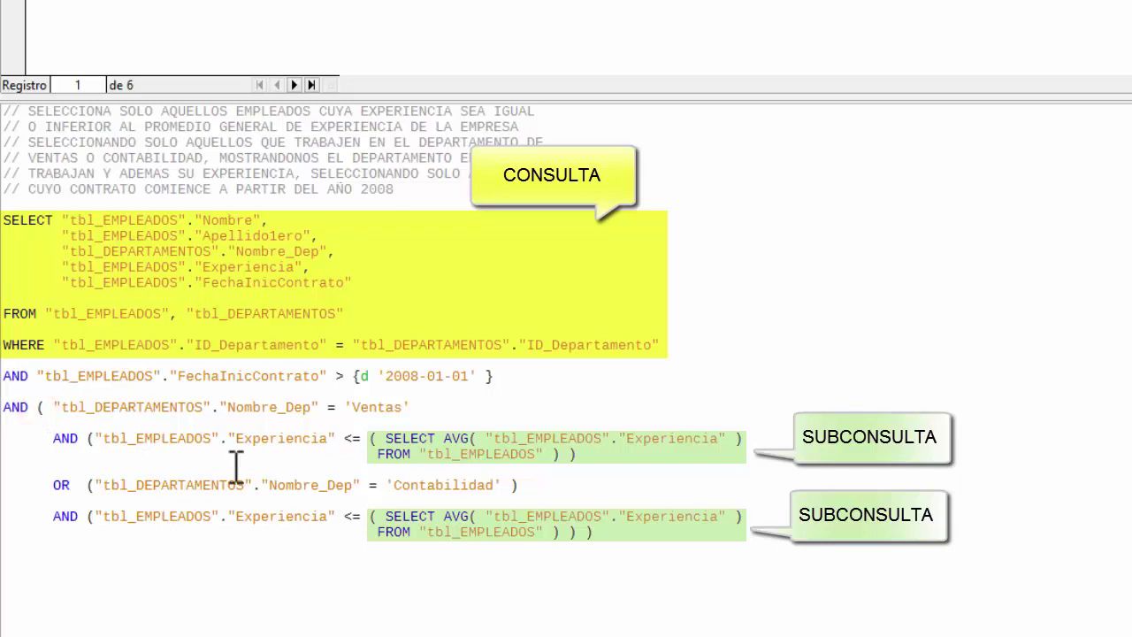
click(591, 533)
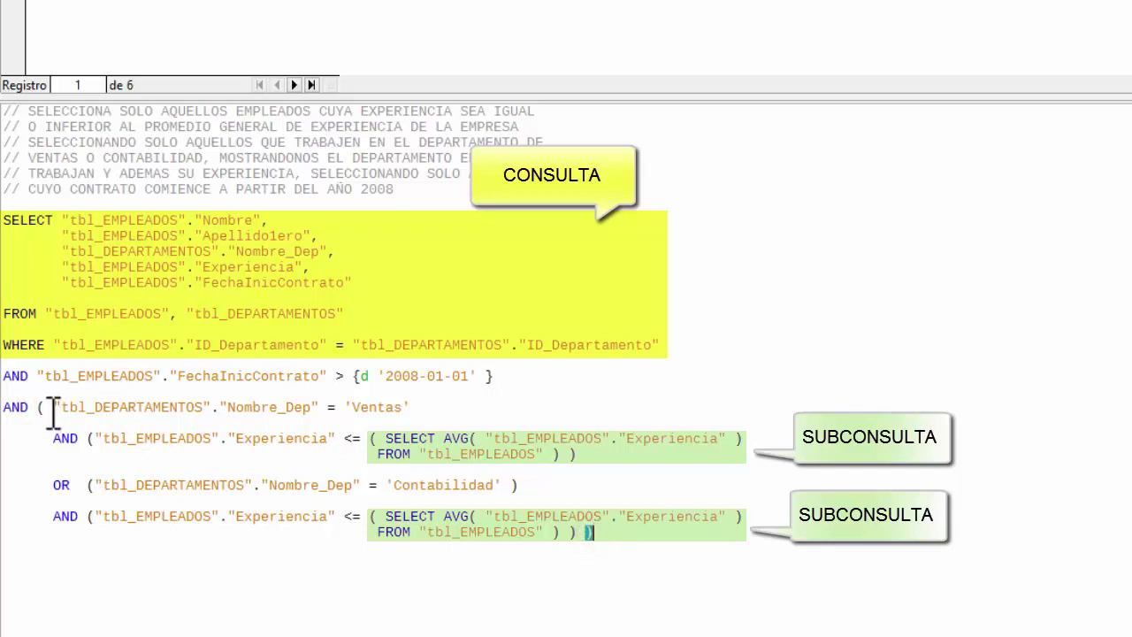
drag(37, 406, 622, 536)
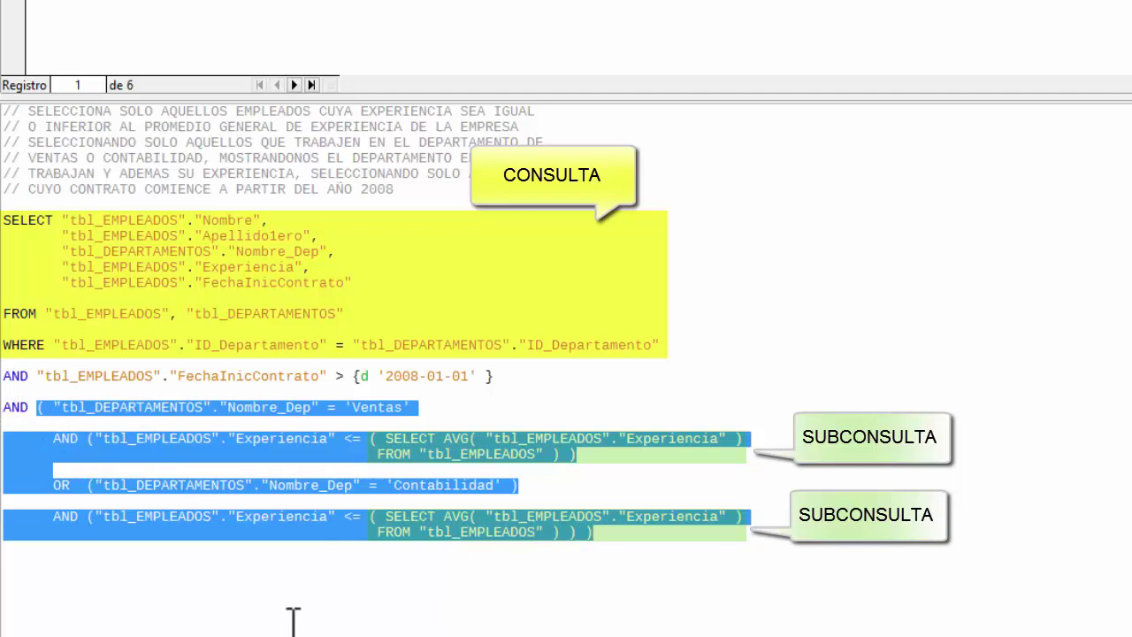
click(181, 409)
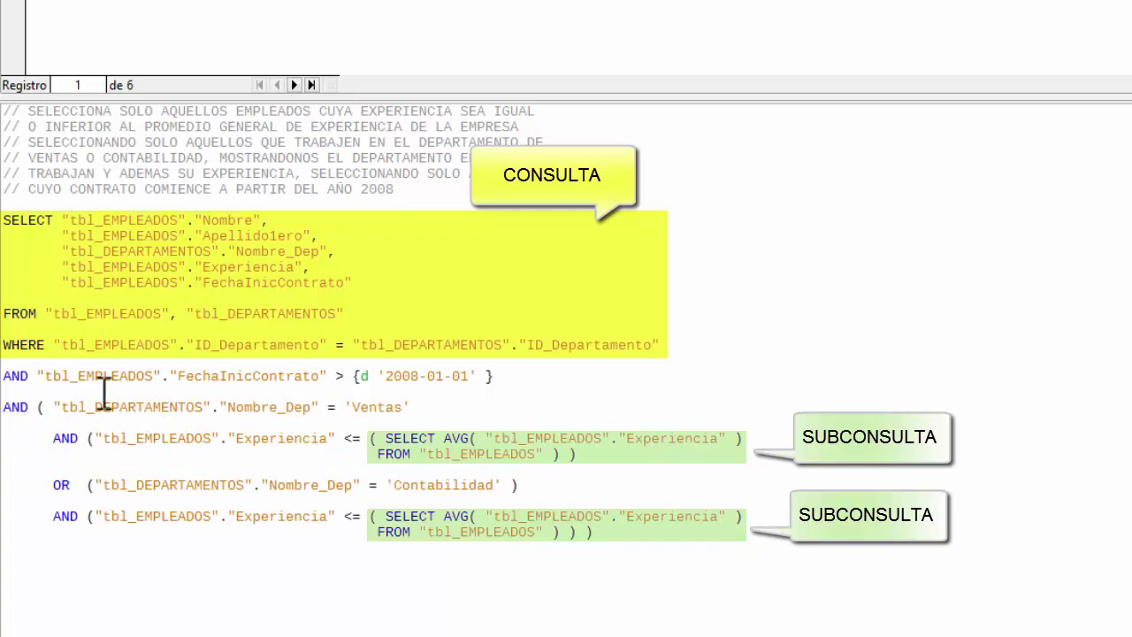
click(38, 407)
text(()
click(646, 537)
Examine the Nombre_Dep = 'Ventas' condition with its Experiencia <= AVG subquery, and its place within the outer parentheses
click(165, 405)
click(262, 407)
click(377, 408)
click(129, 436)
click(163, 437)
drag(386, 434, 733, 434)
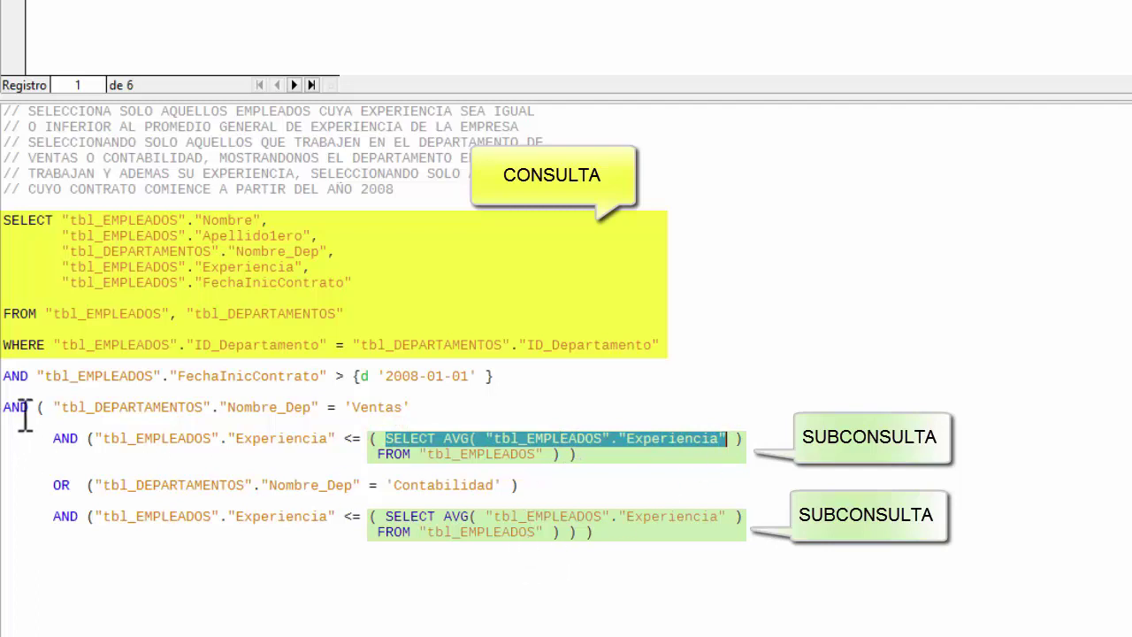
drag(5, 407, 609, 462)
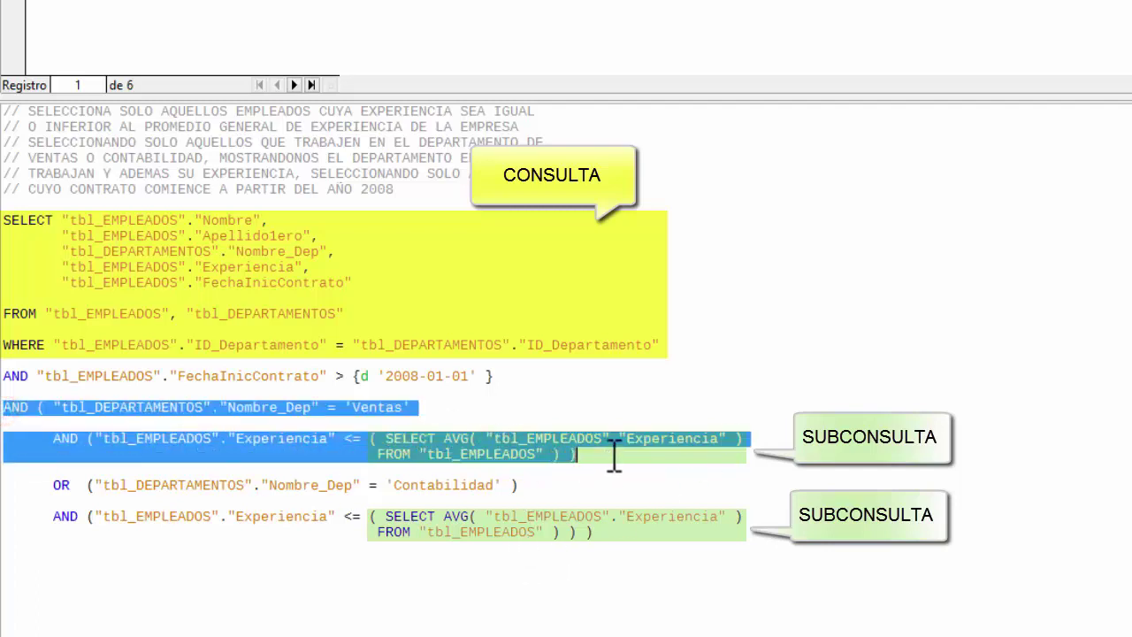
drag(39, 407, 608, 546)
click(248, 449)
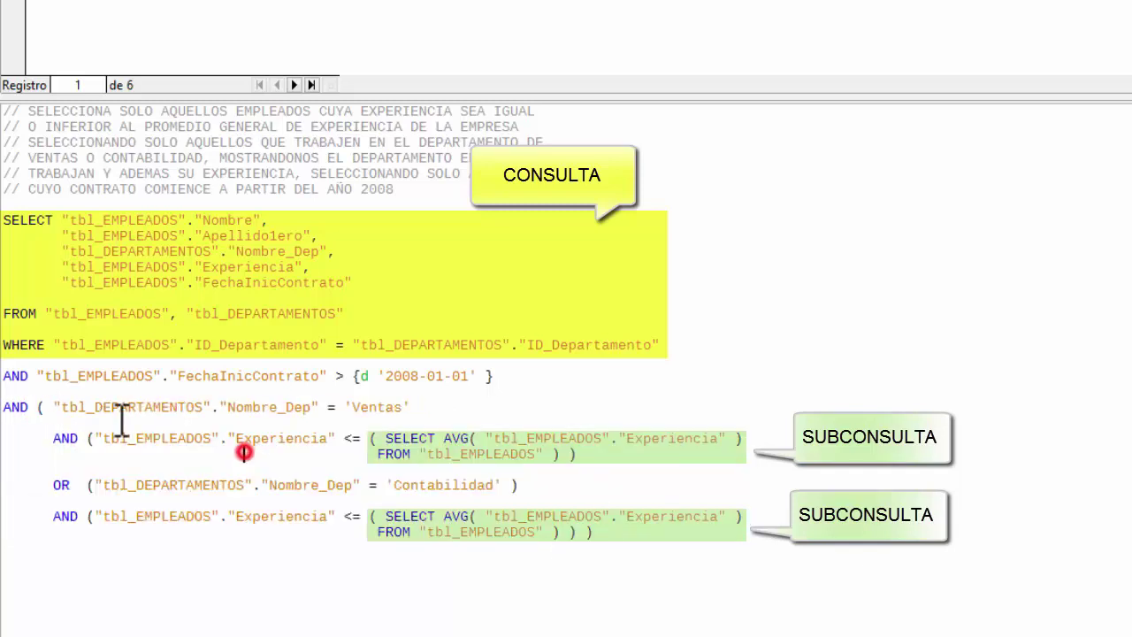
Reduce the indentation of the OR line with the Contabilidad condition so it starts before the inner AND lines
drag(39, 407, 536, 485)
click(562, 485)
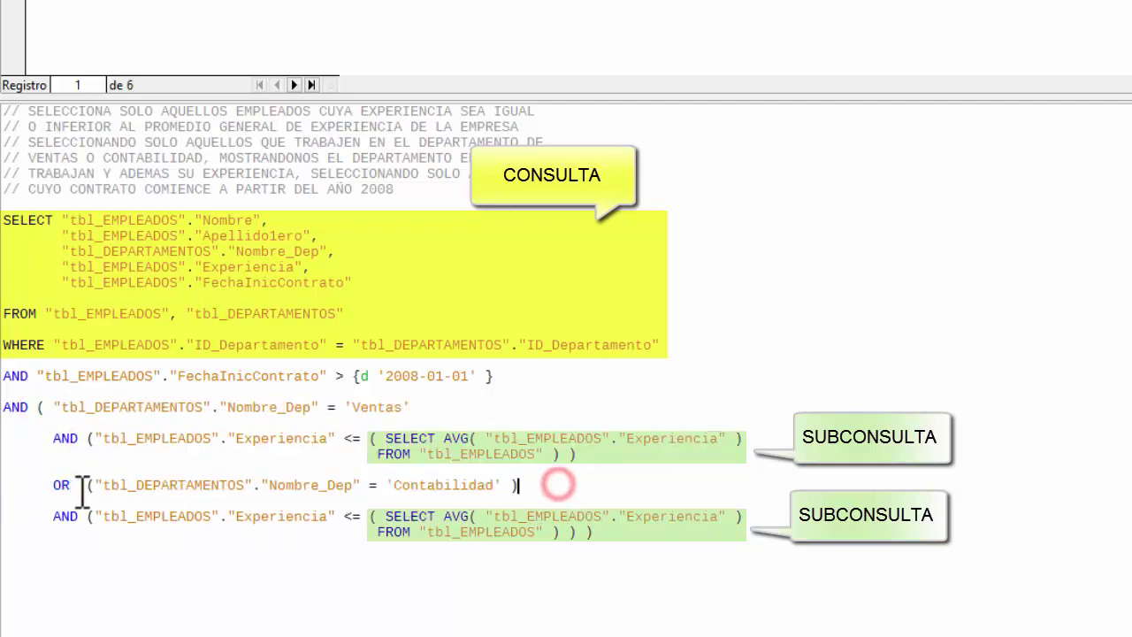
click(45, 485)
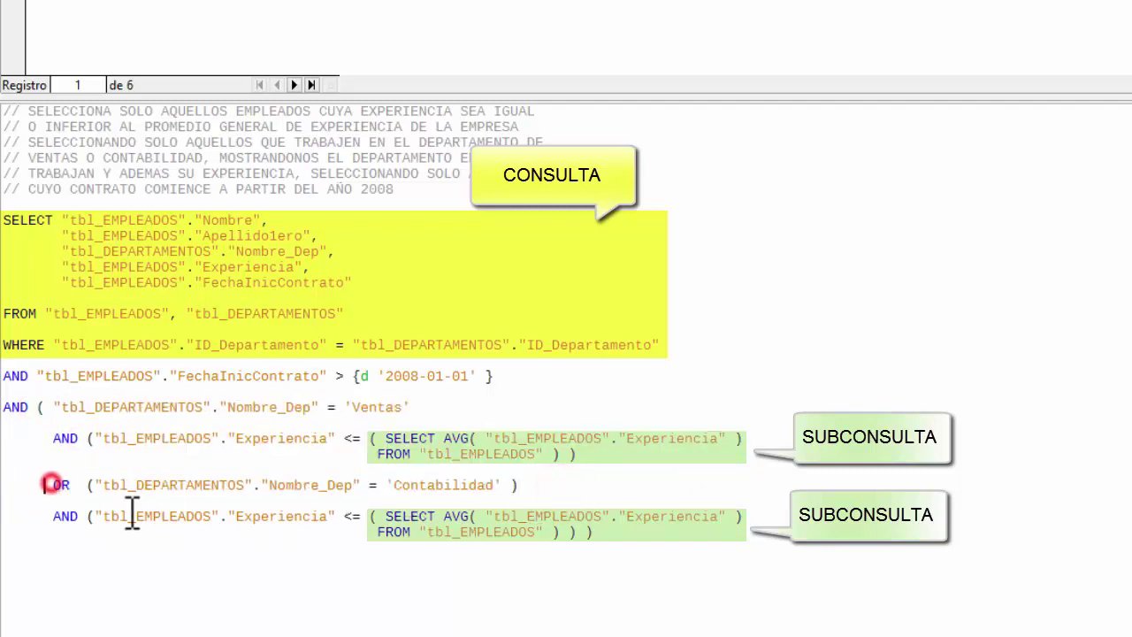
click(54, 485)
key(BackSpace)
key(BackSpace)
key(BackSpace)
key(BackSpace)
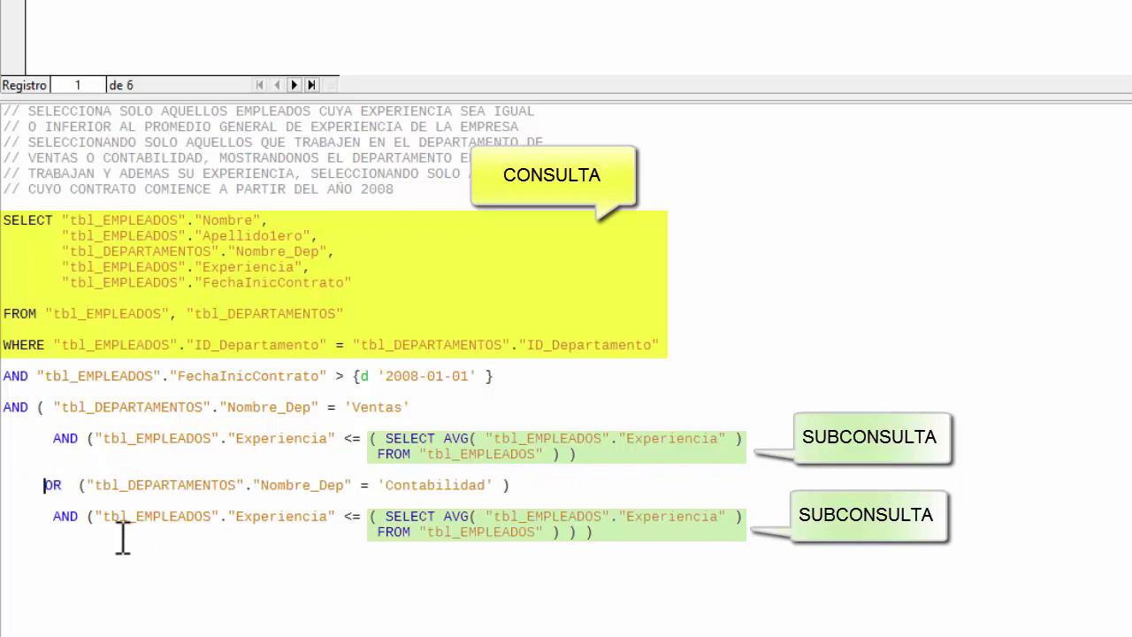
click(53, 517)
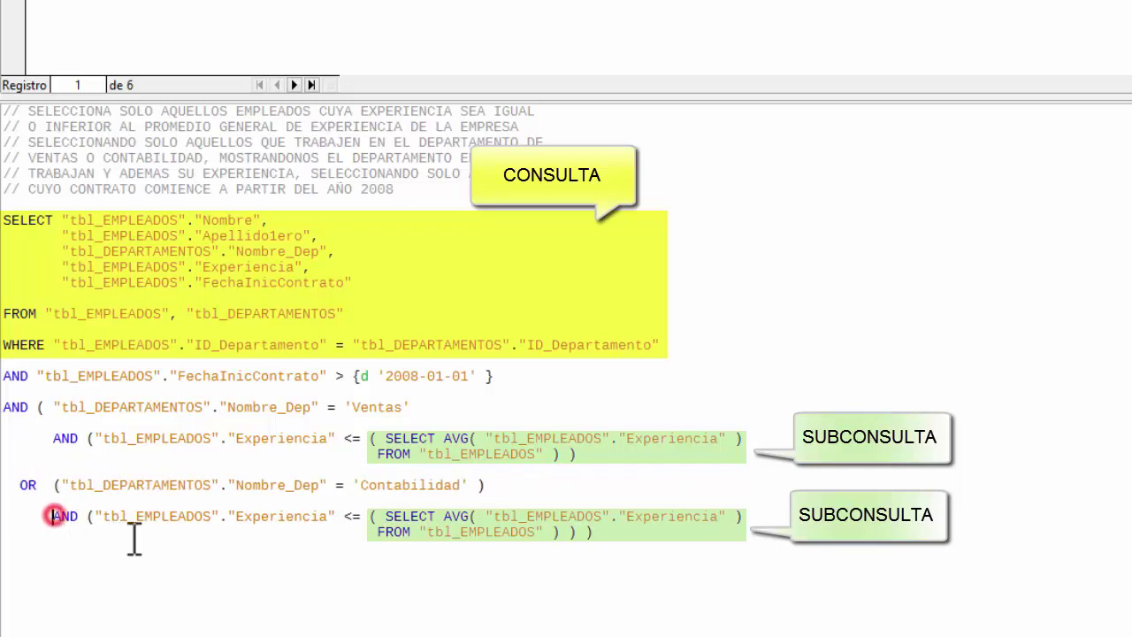
key(BackSpace)
key(BackSpace)
key(BackSpace)
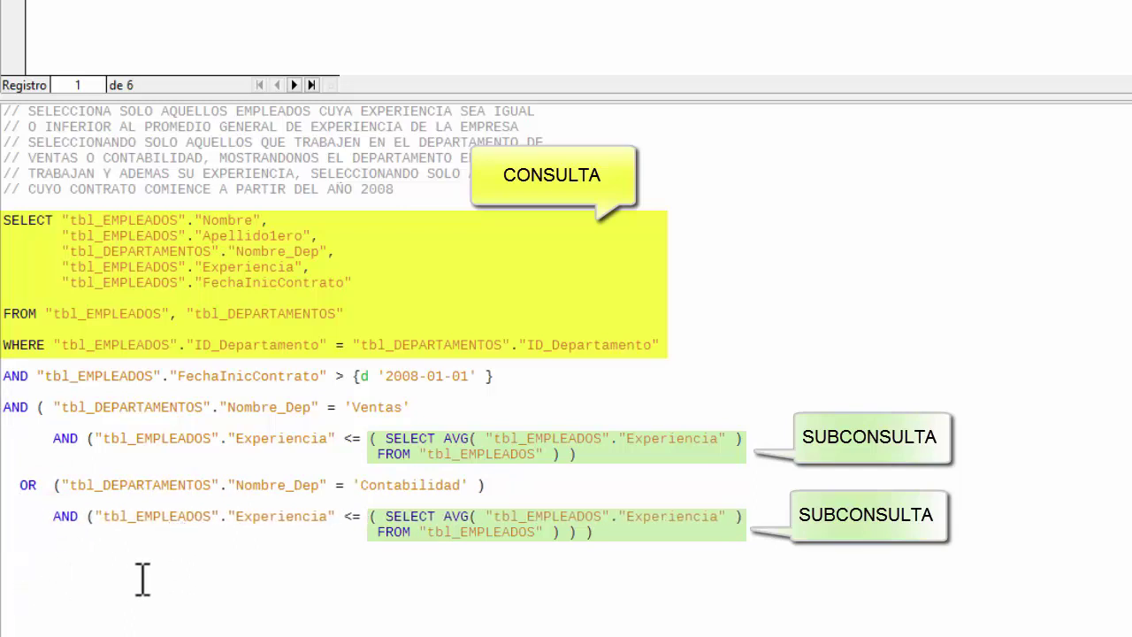
Examine the group in the outer parentheses and its two parts, the Ventas condition and the Contabilidad condition with their subqueries
drag(7, 407, 597, 460)
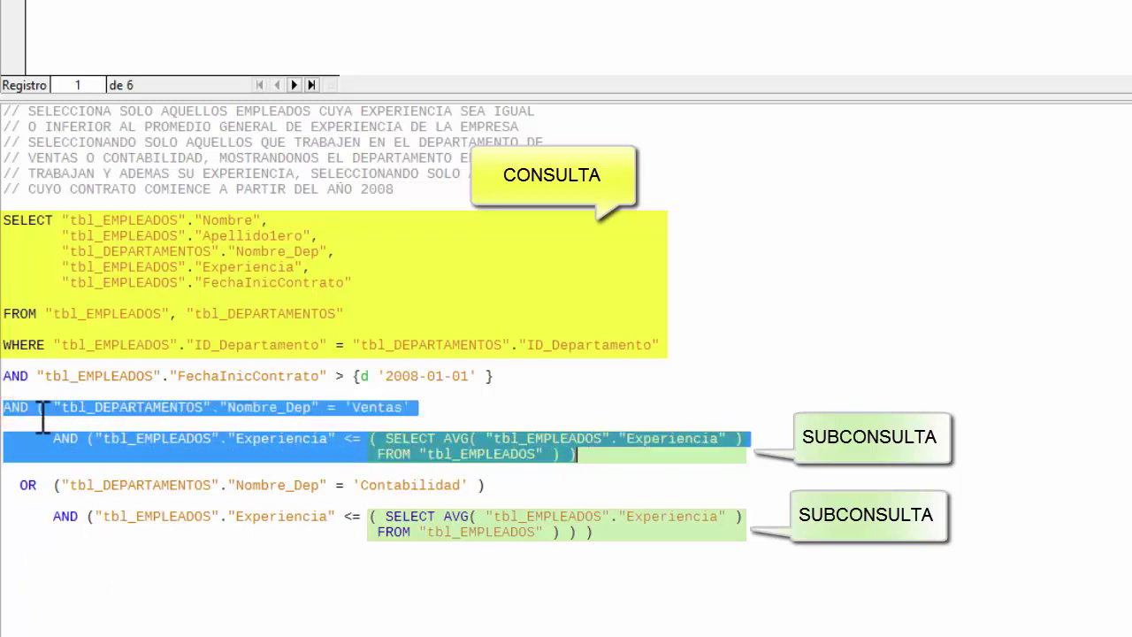
drag(39, 407, 3, 423)
drag(540, 501, 593, 532)
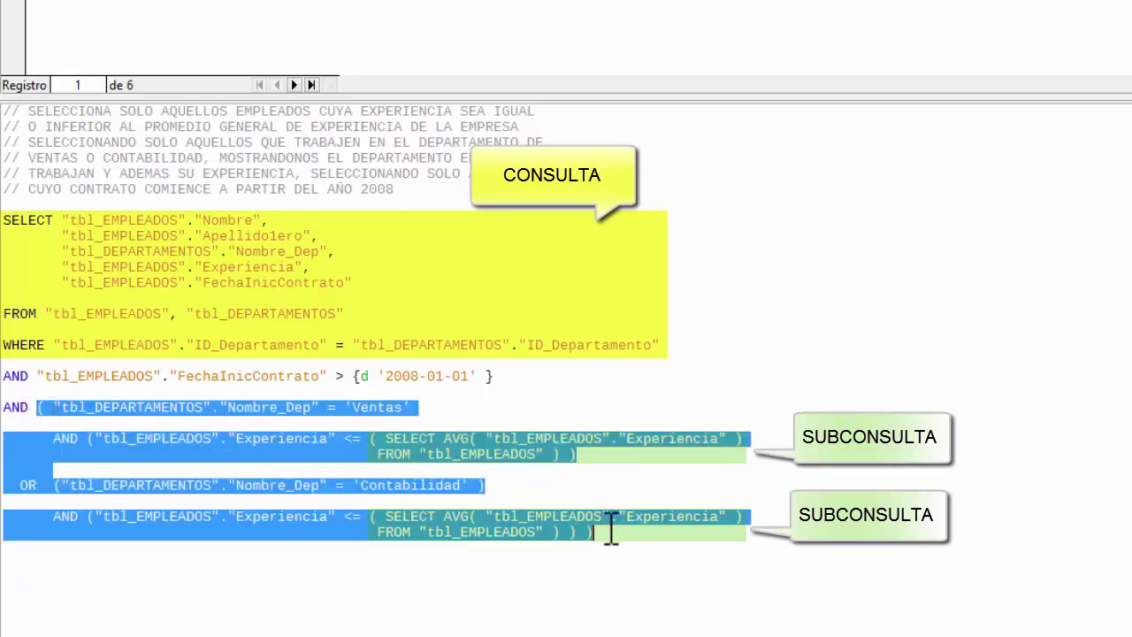
click(456, 455)
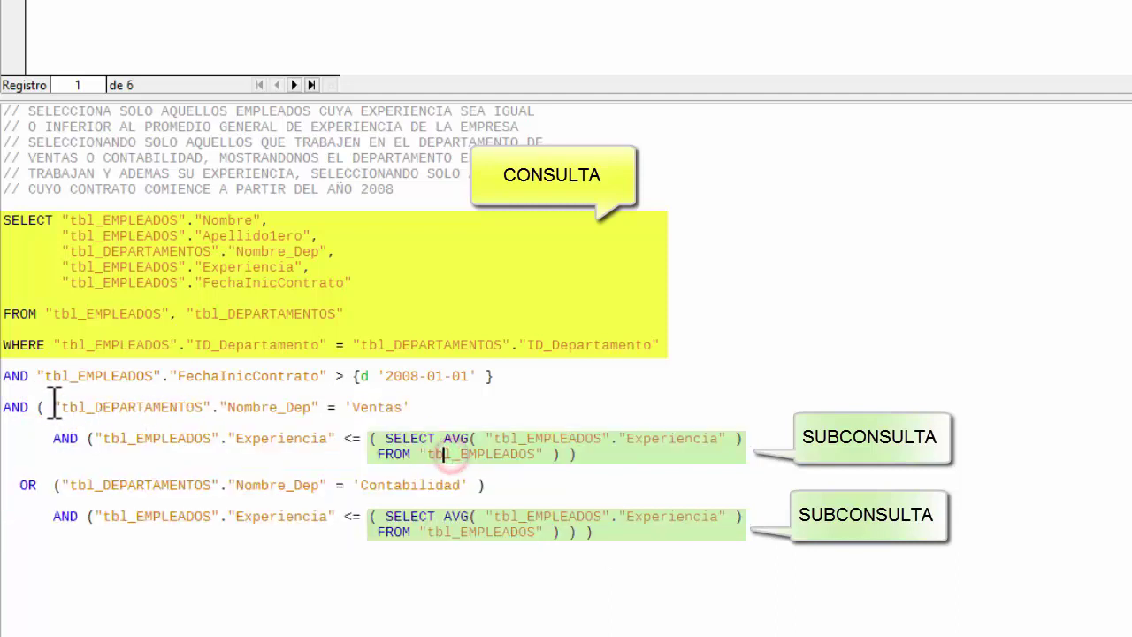
drag(39, 406, 611, 457)
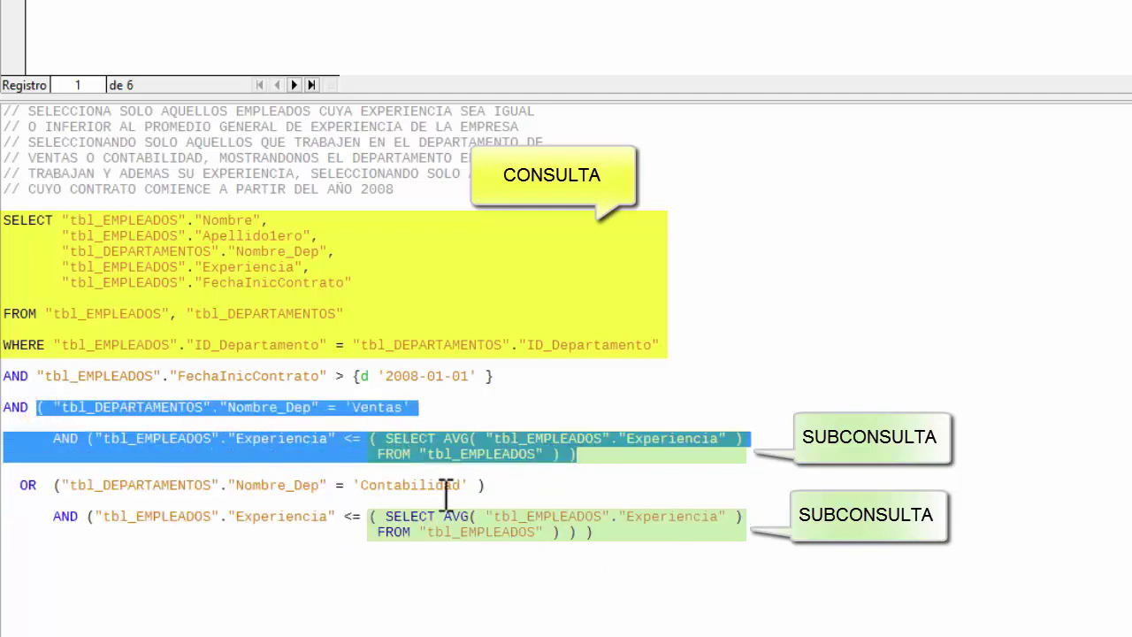
drag(15, 486, 18, 489)
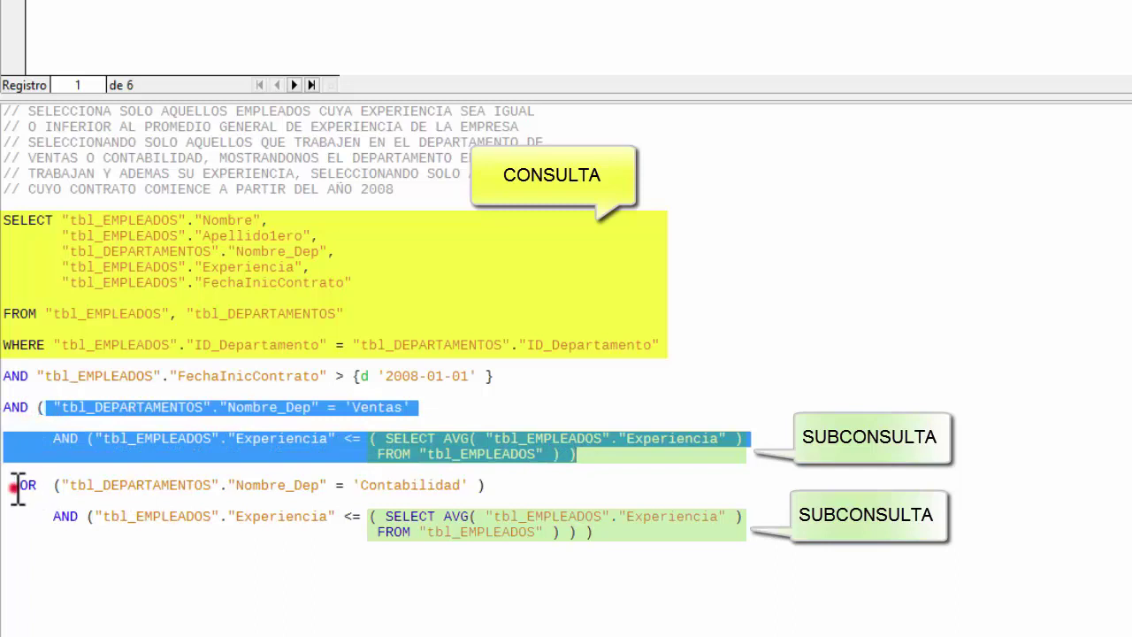
click(92, 516)
drag(166, 517, 673, 565)
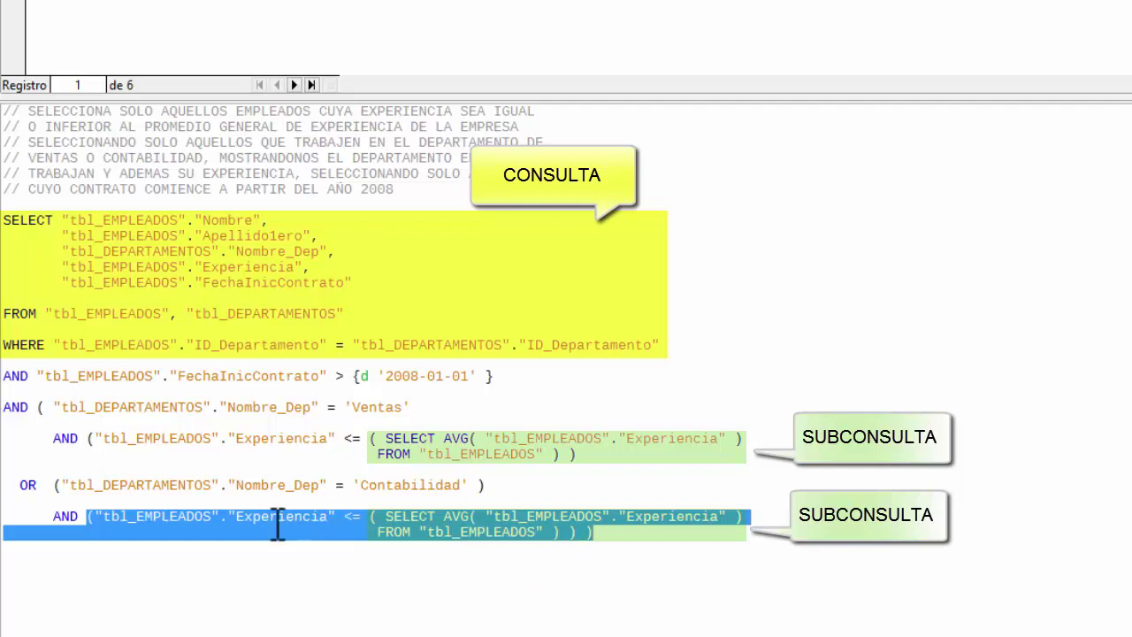
Compare the AND before the outer parentheses with the OR, and the inner AND of Ventas with that of Contabilidad
click(18, 494)
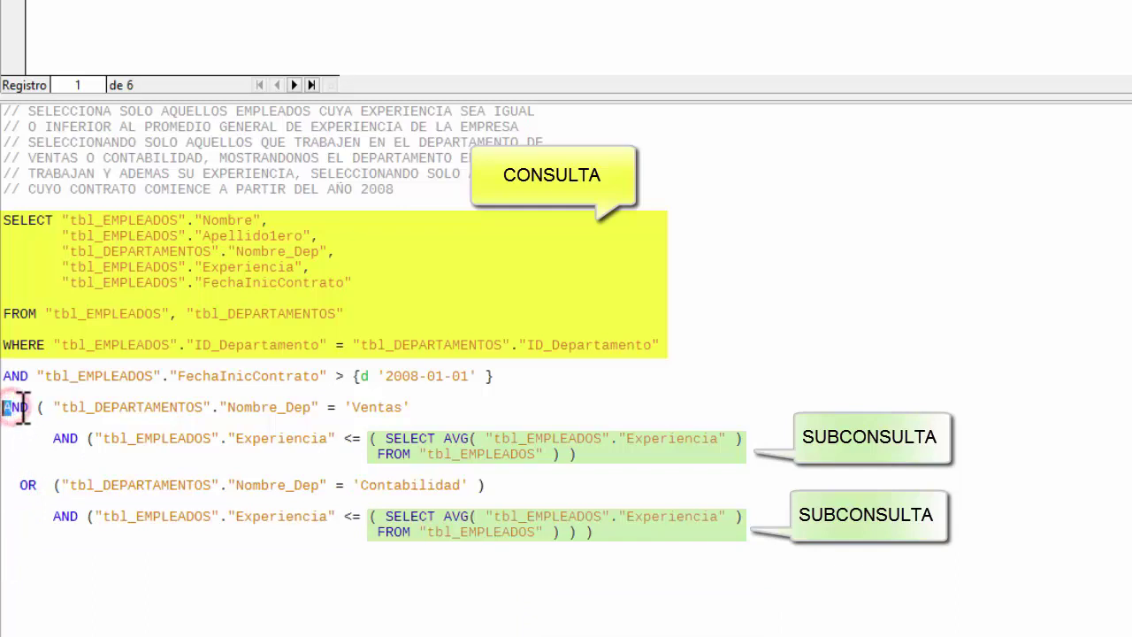
click(34, 485)
click(15, 407)
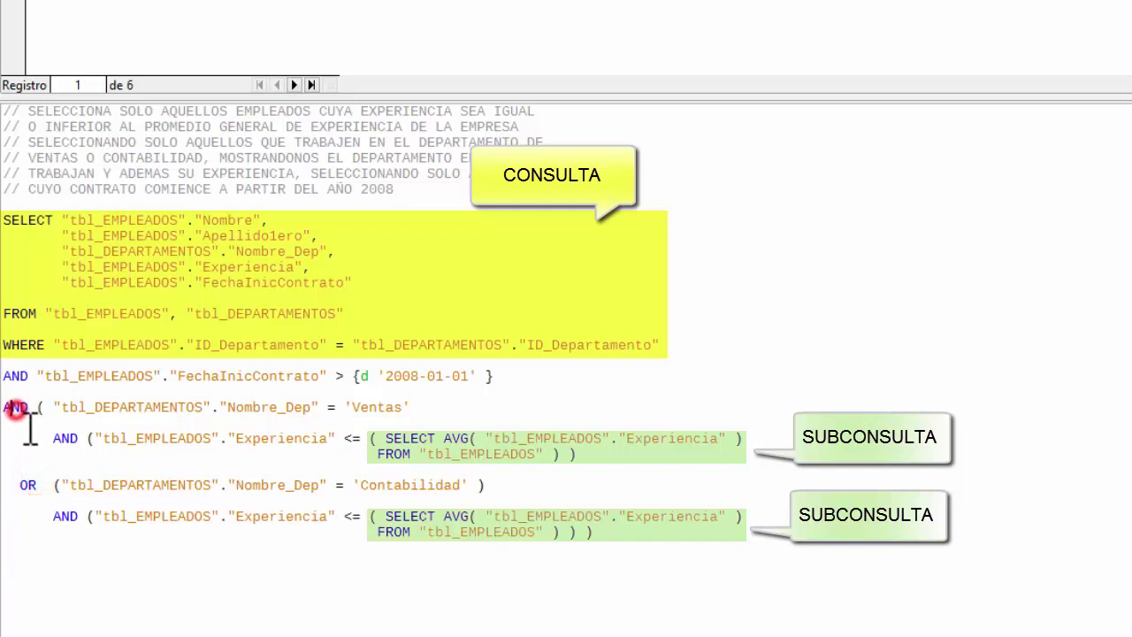
click(22, 484)
click(68, 438)
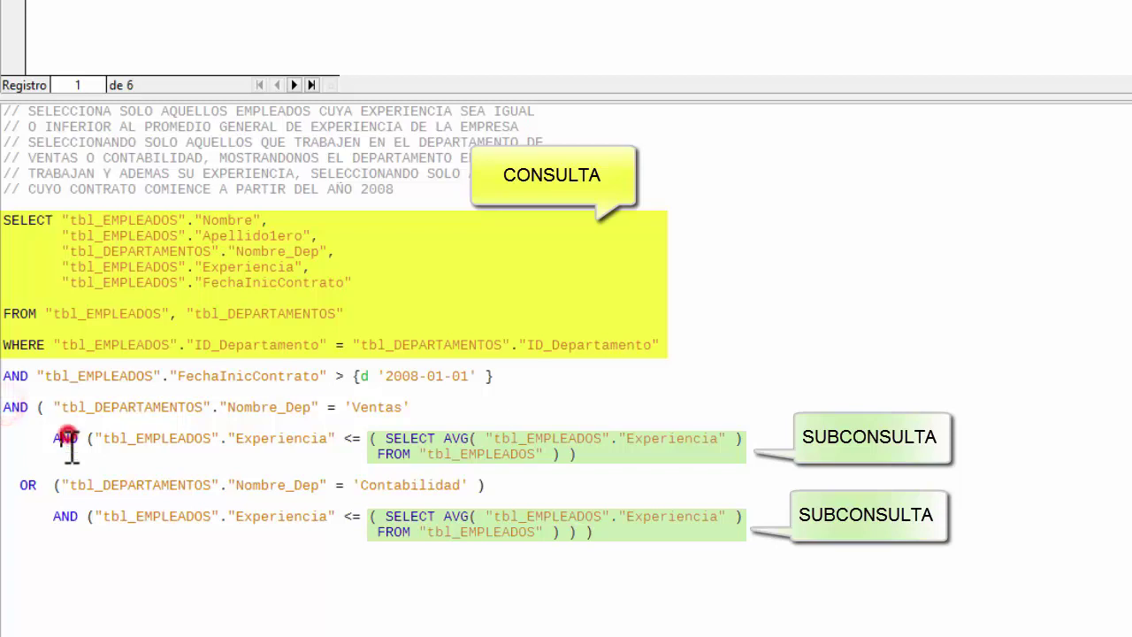
click(68, 518)
click(64, 439)
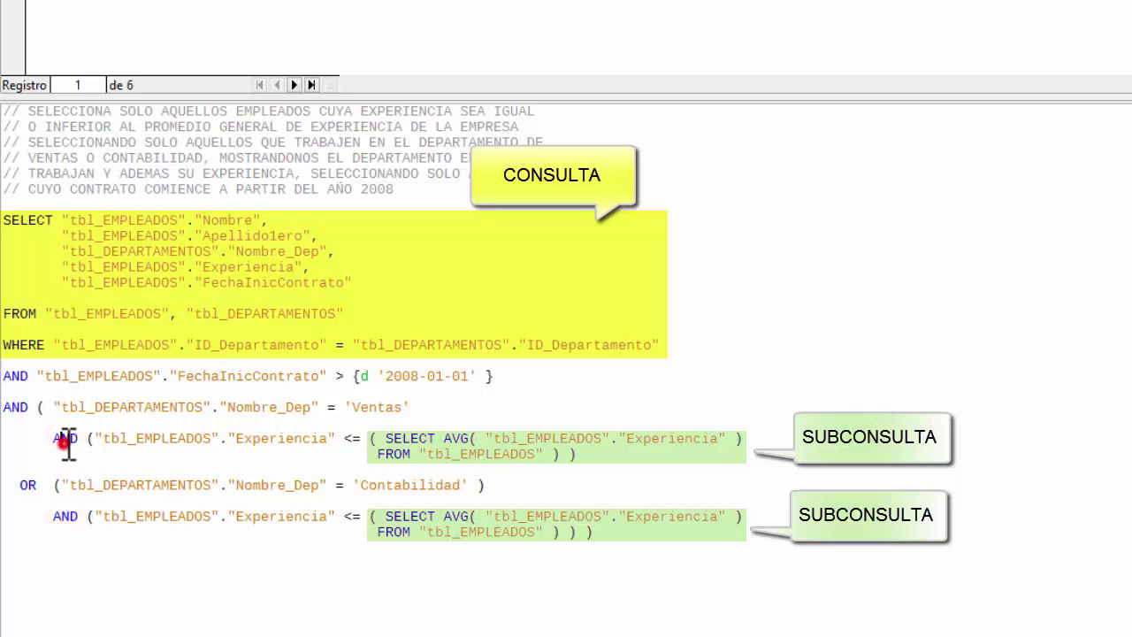
click(74, 518)
Review the Ventas condition's table, department value and inner AND, and the SELECT AVG subquery on Experiencia
click(128, 405)
click(165, 407)
click(391, 406)
click(69, 437)
click(161, 438)
drag(369, 438, 570, 458)
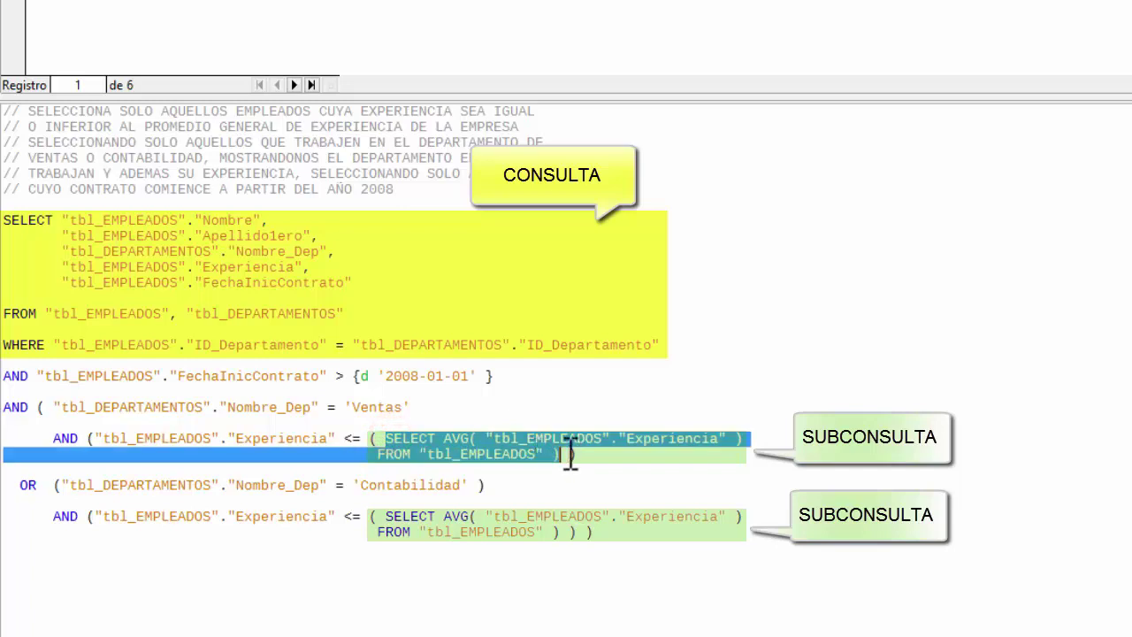
click(420, 434)
click(657, 438)
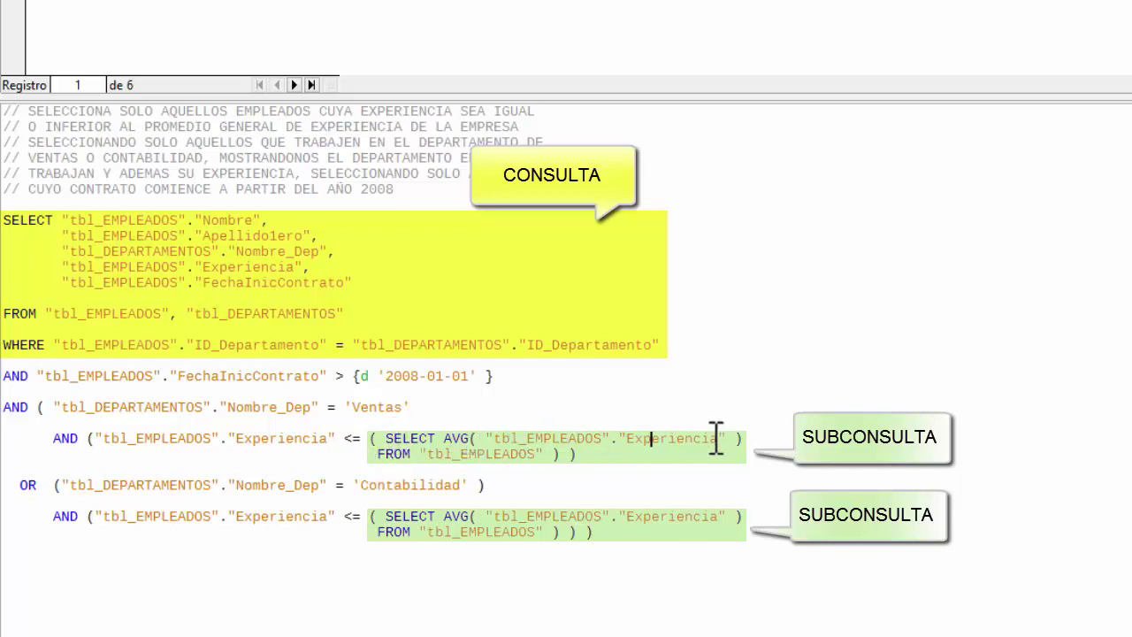
Examine the parentheses around the Ventas Experiencia comparison and those enclosing its SELECT AVG subquery
double_click(55, 438)
double_click(92, 437)
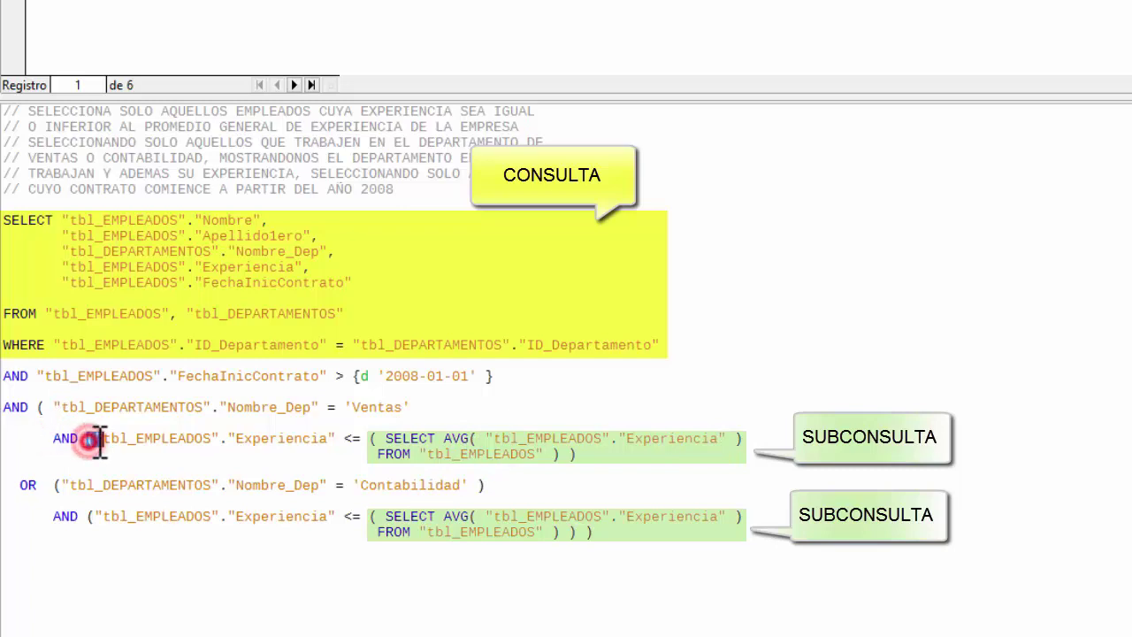
click(228, 448)
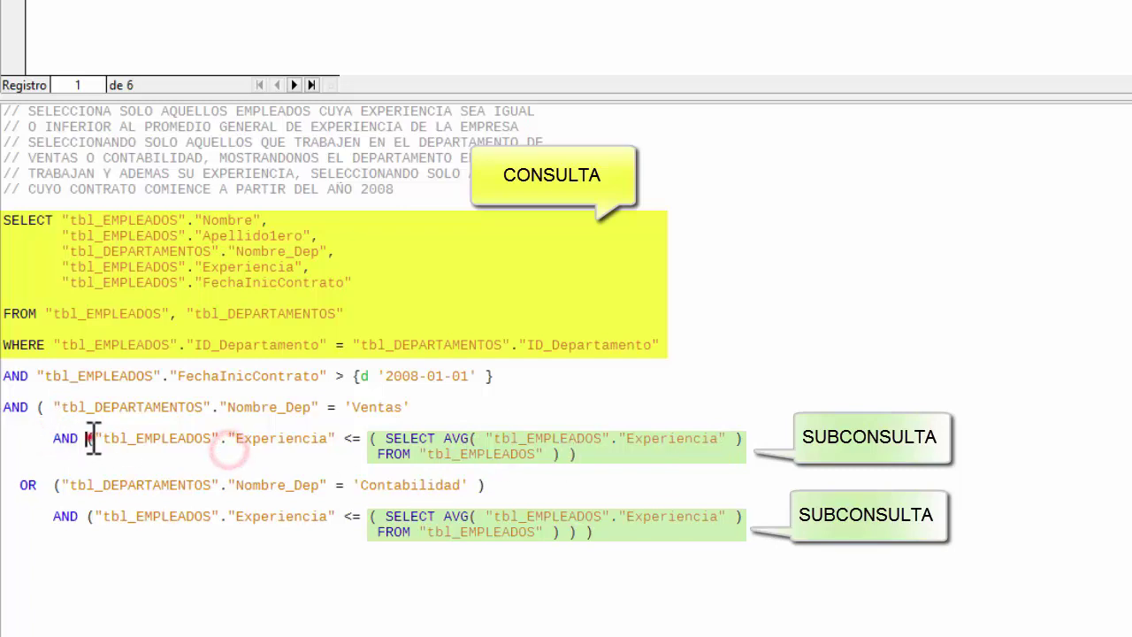
double_click(91, 438)
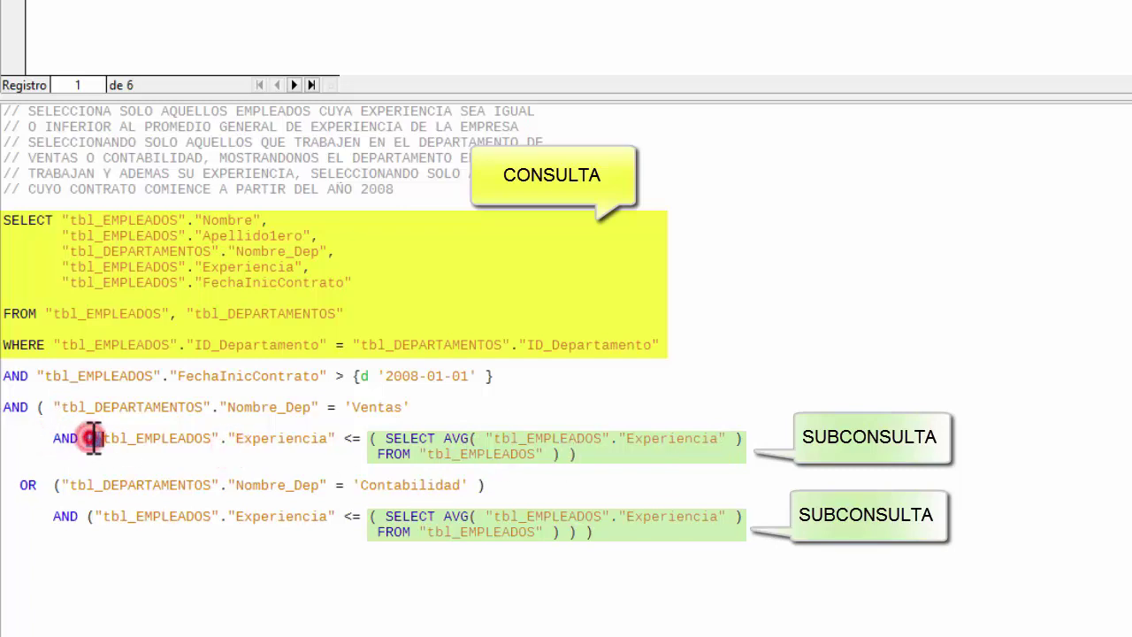
shift+click(577, 454)
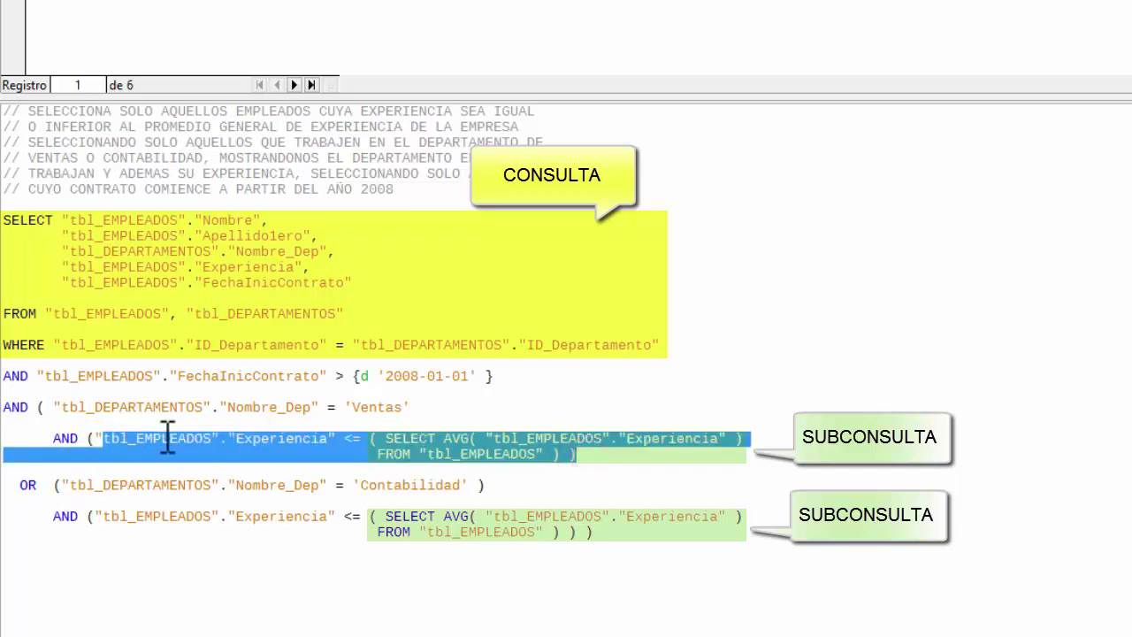
click(386, 438)
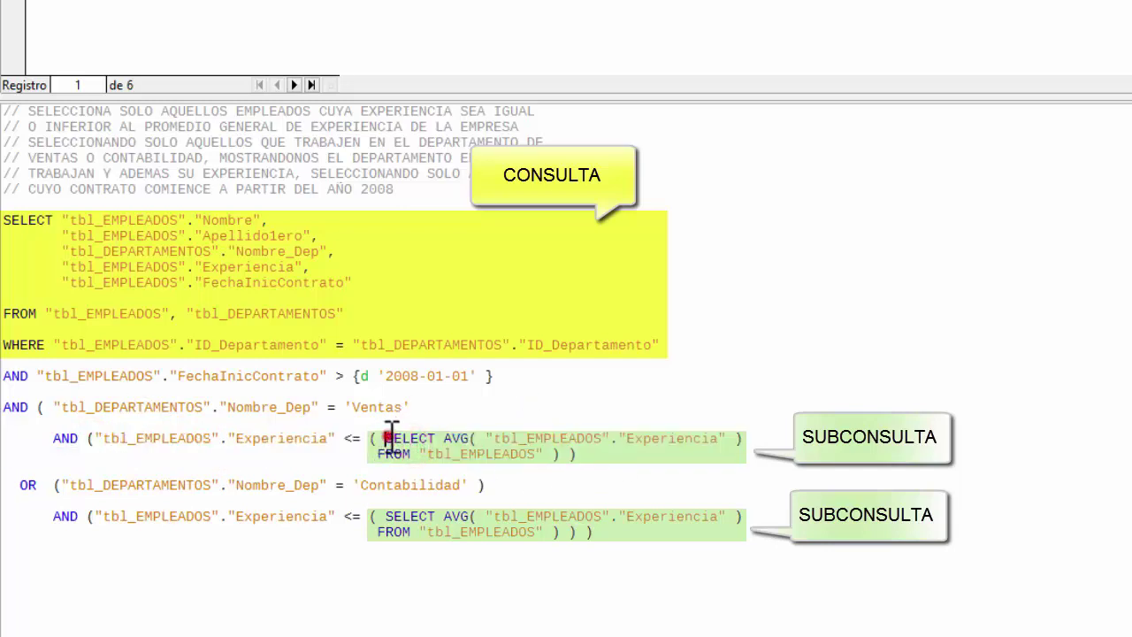
drag(387, 438, 575, 455)
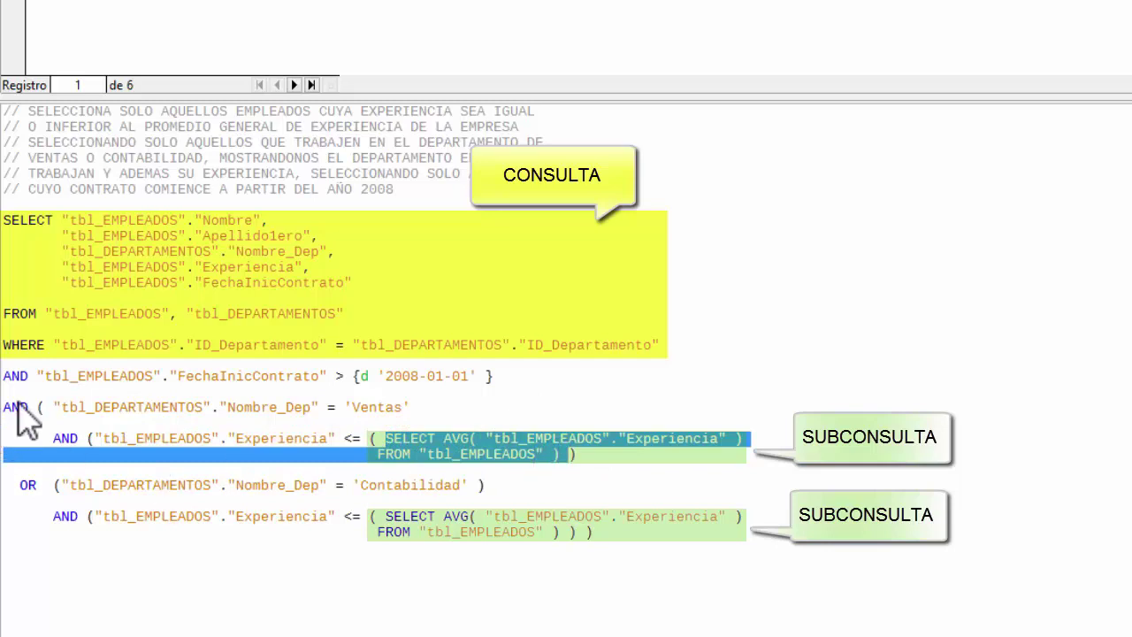
click(241, 442)
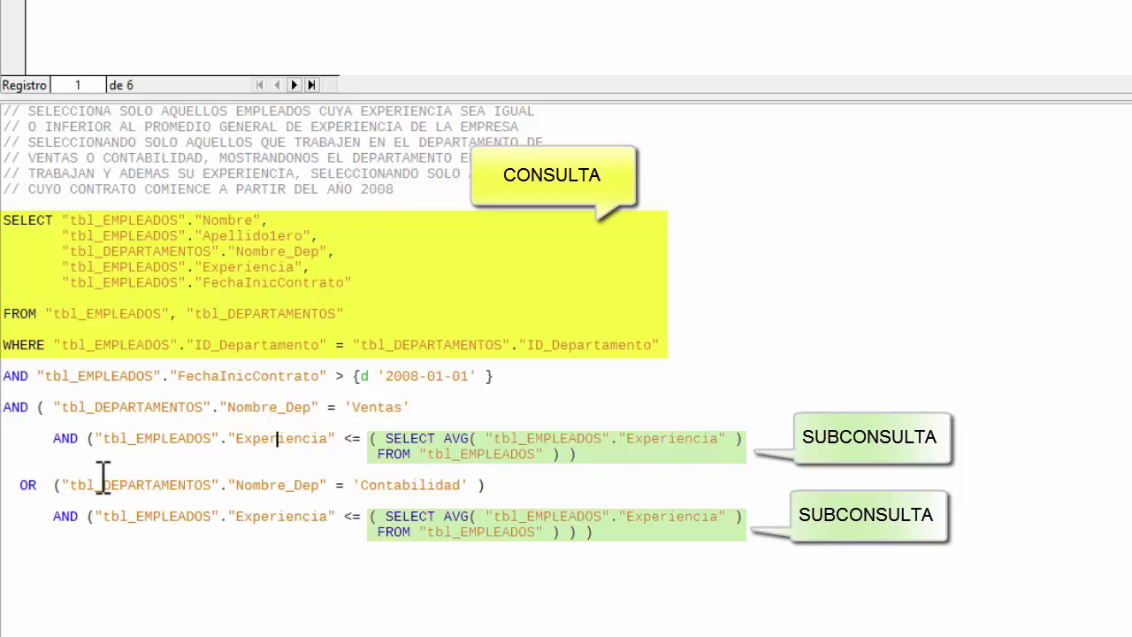
Review the OR condition Nombre_Dep = 'Contabilidad', its Experiencia comparison, and the <= operator in both experience conditions
click(24, 484)
click(109, 484)
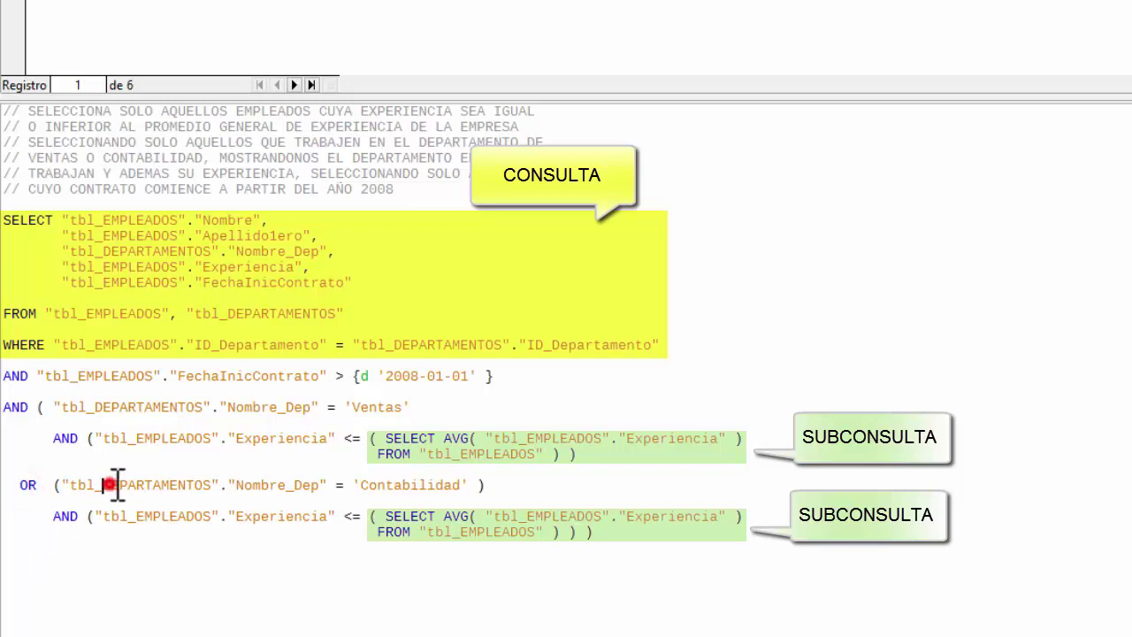
click(283, 484)
click(380, 484)
click(286, 518)
click(165, 520)
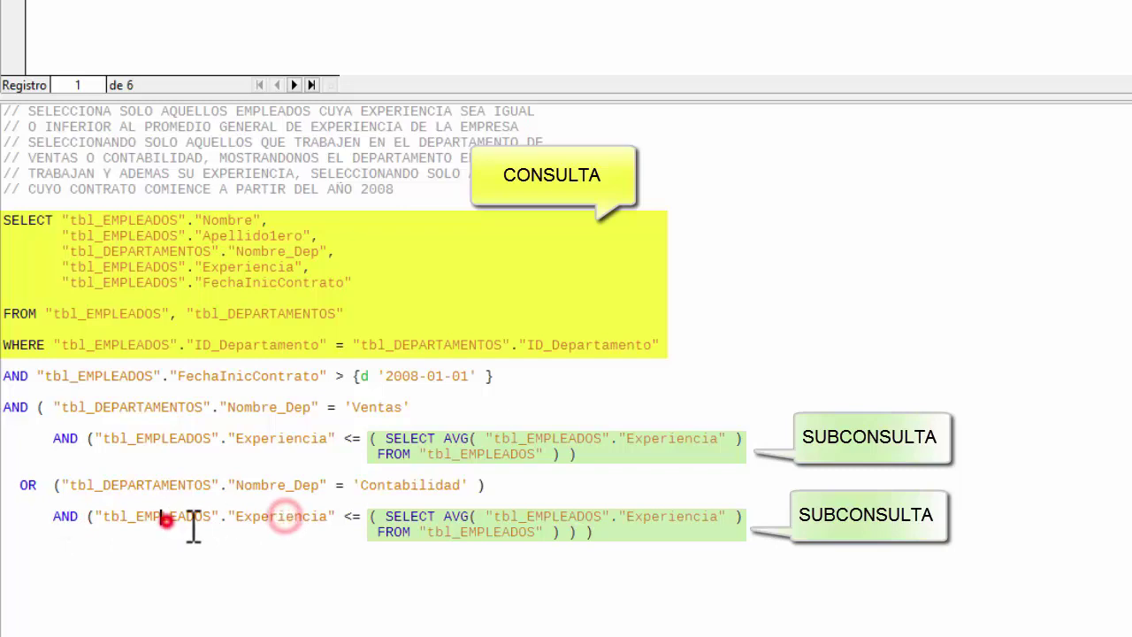
click(288, 518)
click(159, 522)
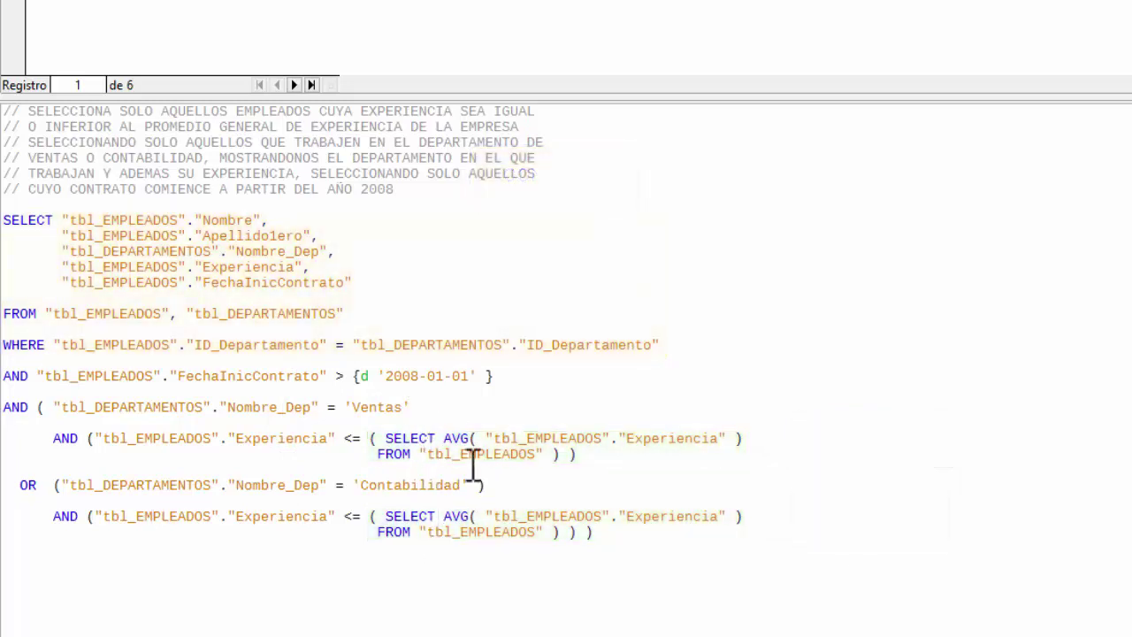
double_click(352, 438)
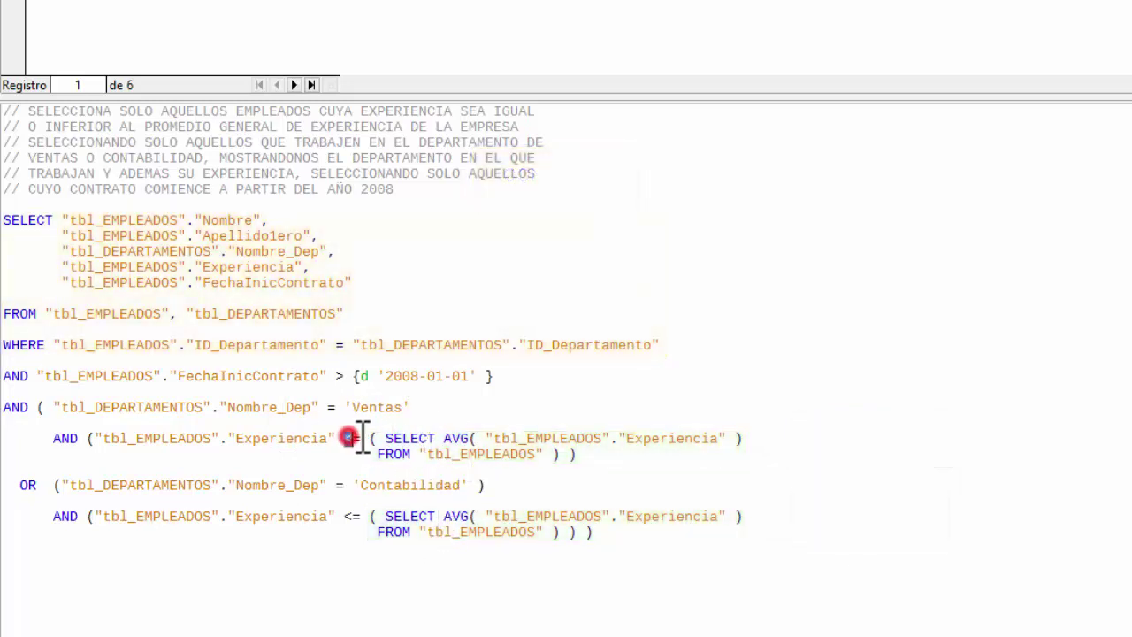
double_click(351, 516)
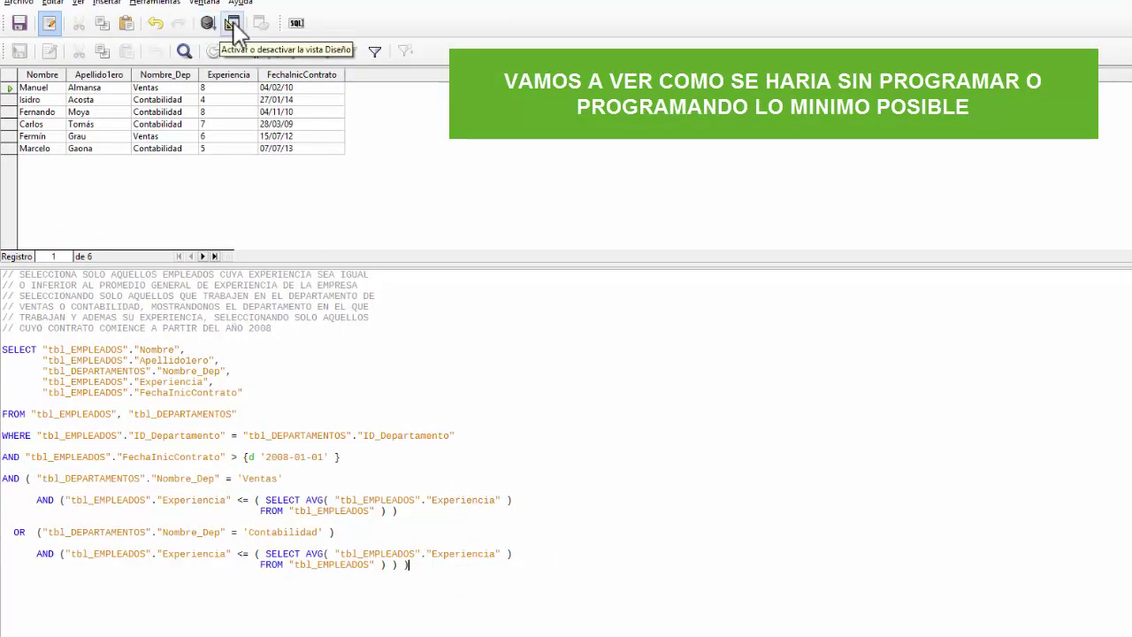
Switch the query to design view and fit the Nombre_Dep, Experiencia and FechaInicContrato columns to their contents
click(232, 24)
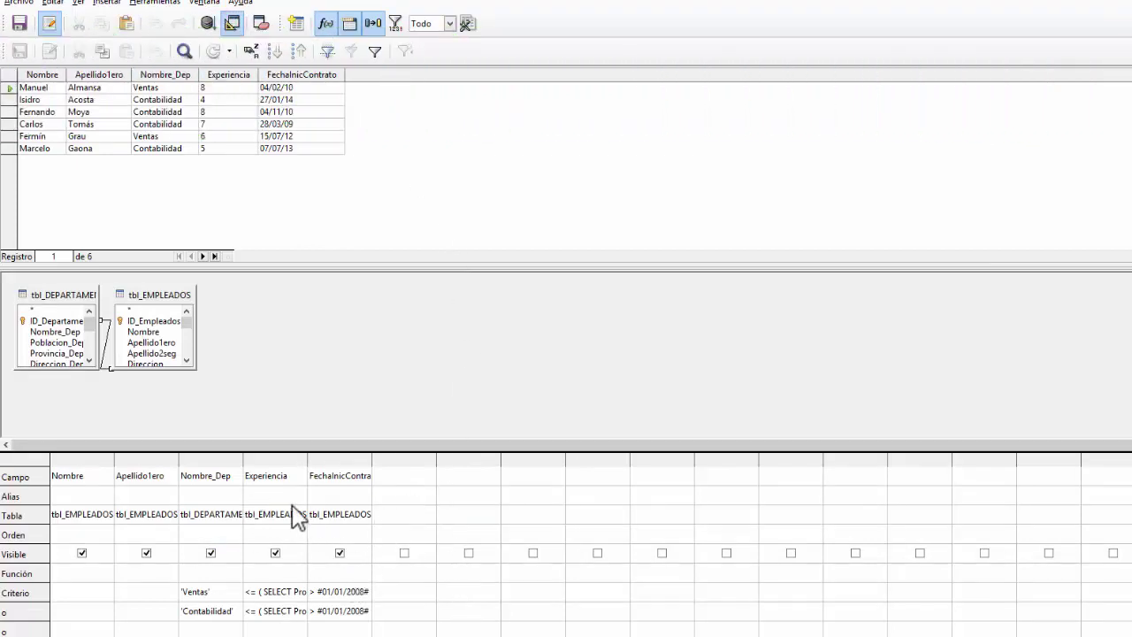
double_click(245, 462)
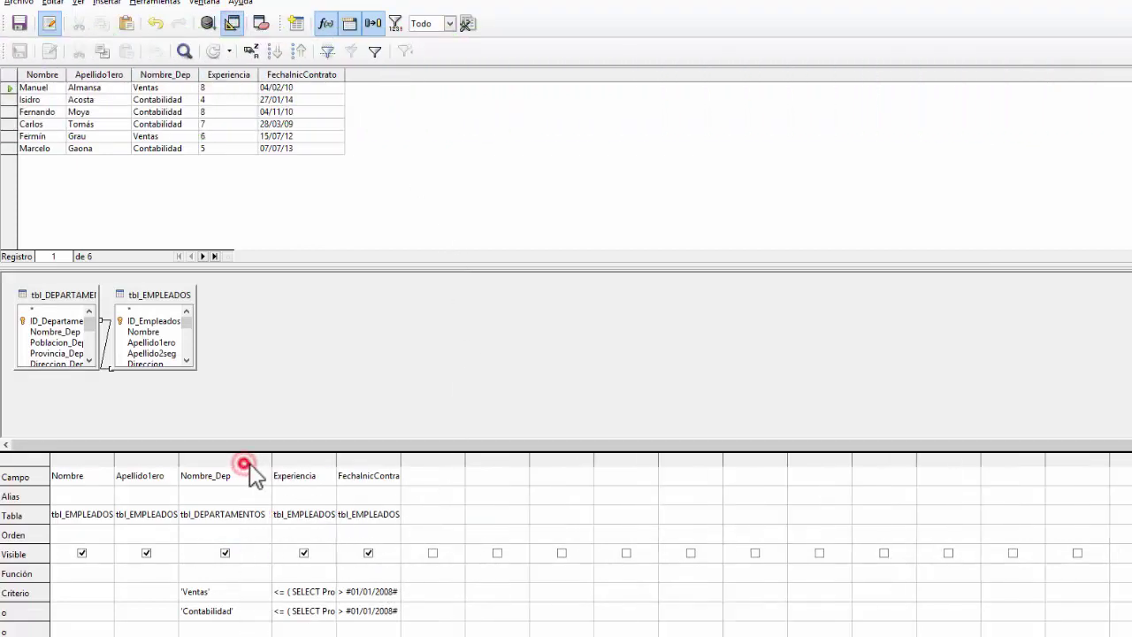
double_click(336, 462)
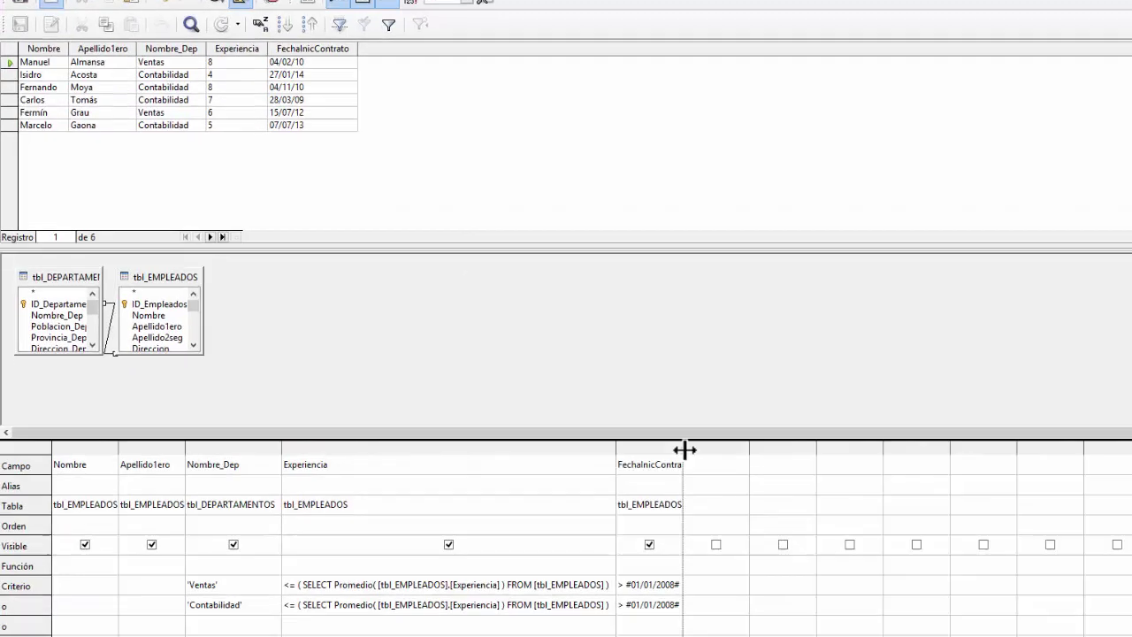
double_click(658, 460)
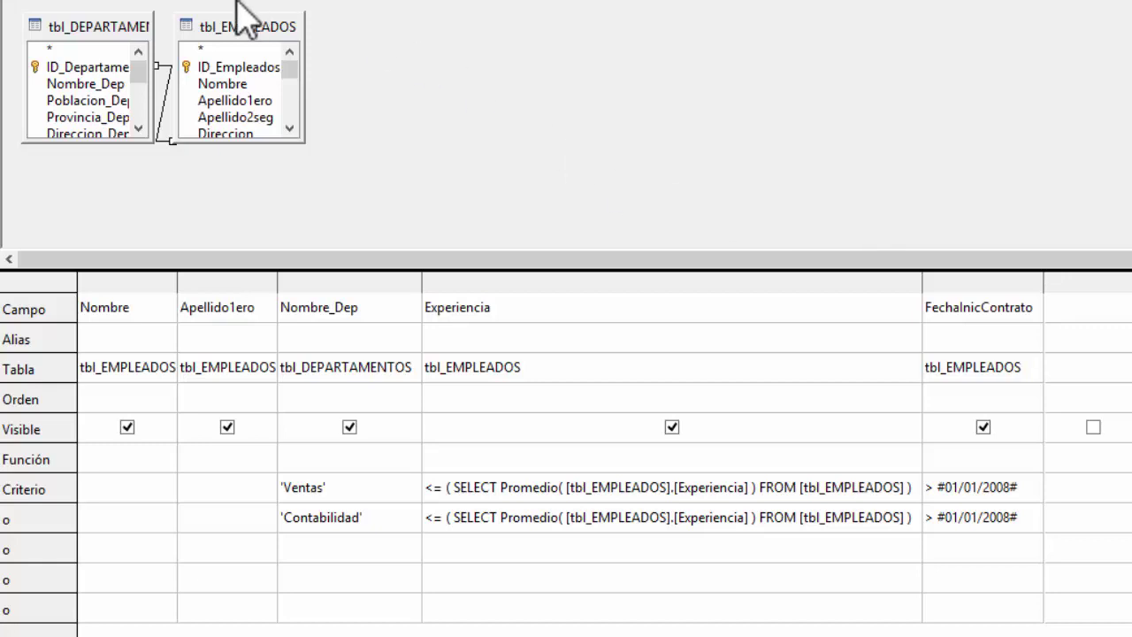
Place tbl_EMPLEADOS to the left of tbl_DEPARTAMENTOS in the design area and enlarge it to show its fields down to ID_Departamento
drag(228, 30, 137, 80)
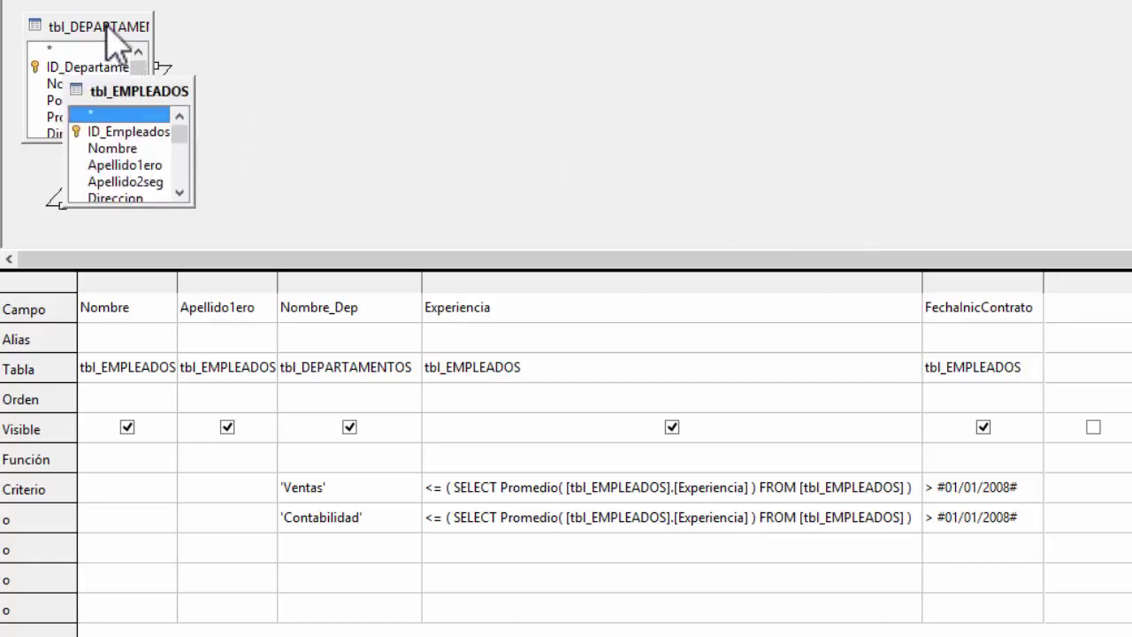
drag(106, 27, 367, 32)
drag(153, 92, 120, 21)
drag(159, 135, 203, 246)
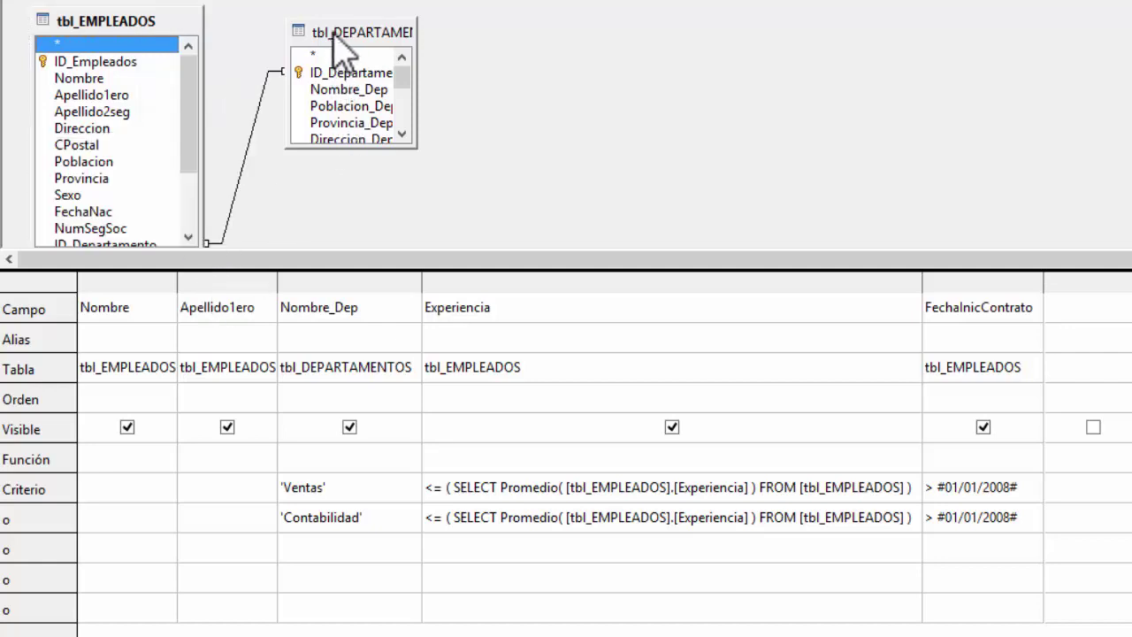
Enlarge tbl_DEPARTAMENTOS to show all its fields and place it slightly apart from tbl_EMPLEADOS
drag(336, 33, 306, 20)
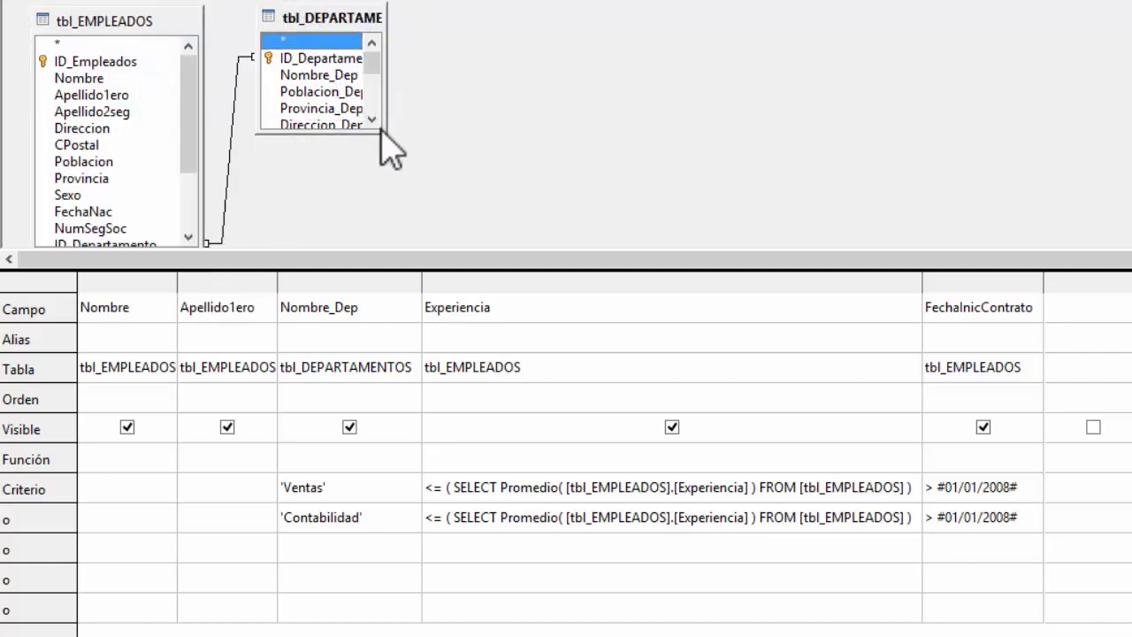
drag(384, 132, 418, 232)
drag(338, 20, 376, 21)
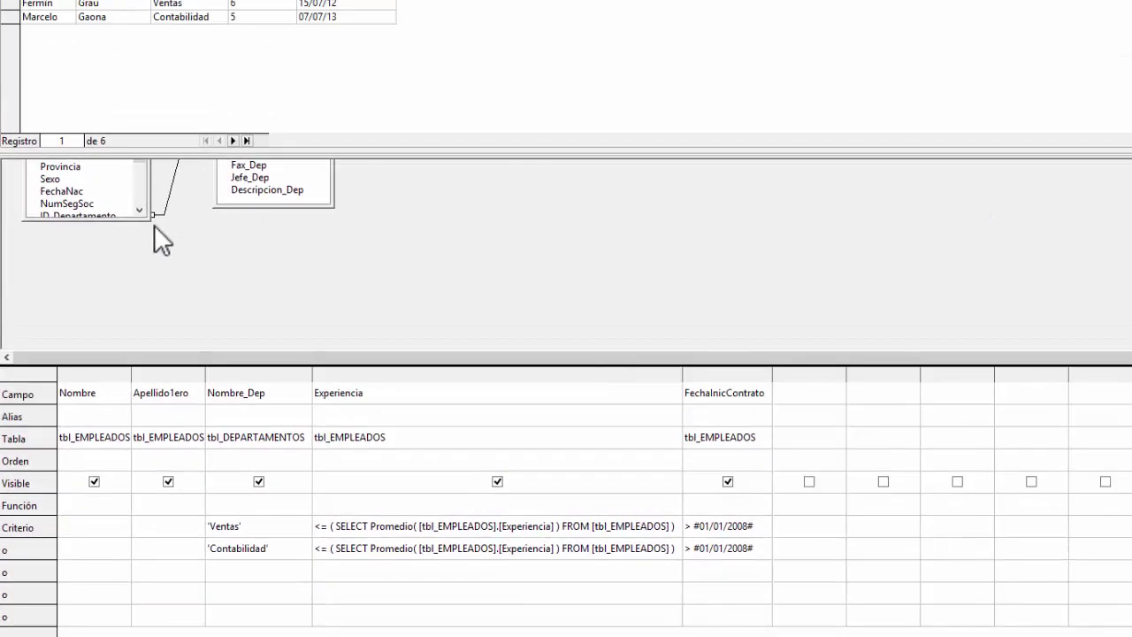
Enlarge tbl_EMPLEADOS to show its fields down to ¿Trabajaría_los_Sábados?, and widen the Nombre and Apellido1ero columns
drag(150, 218, 178, 302)
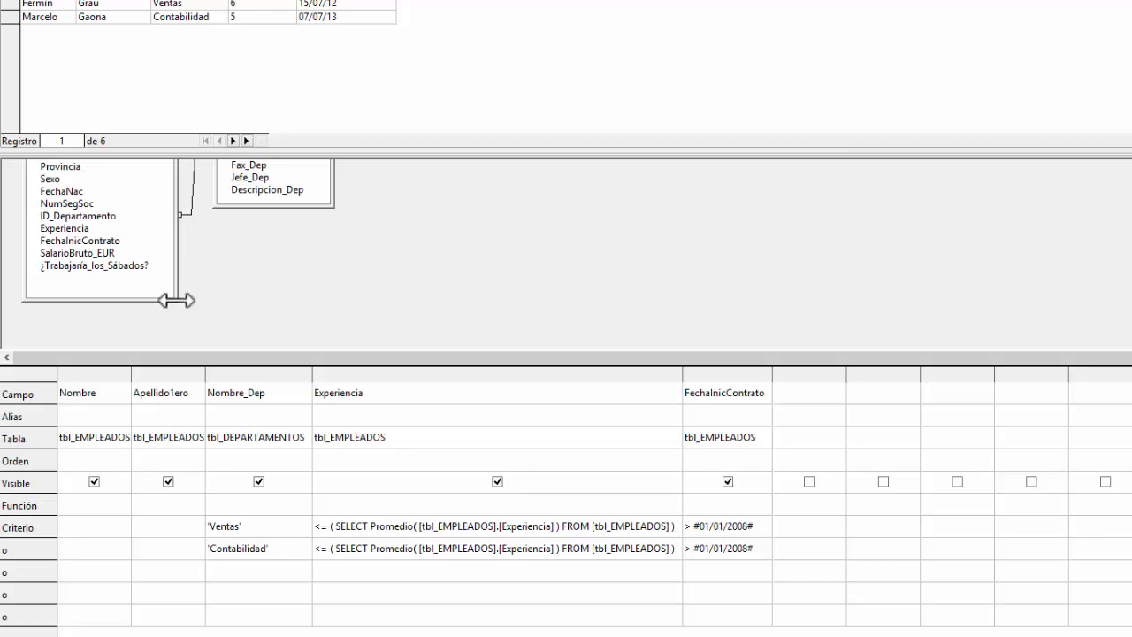
drag(177, 300, 163, 283)
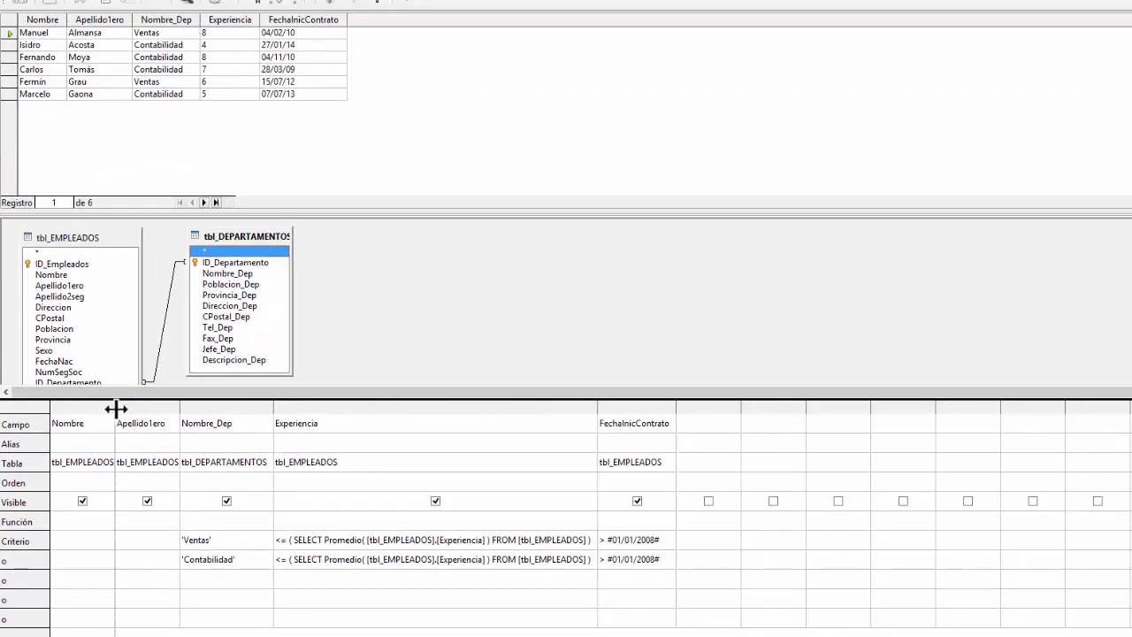
drag(161, 307, 170, 307)
drag(187, 409, 193, 408)
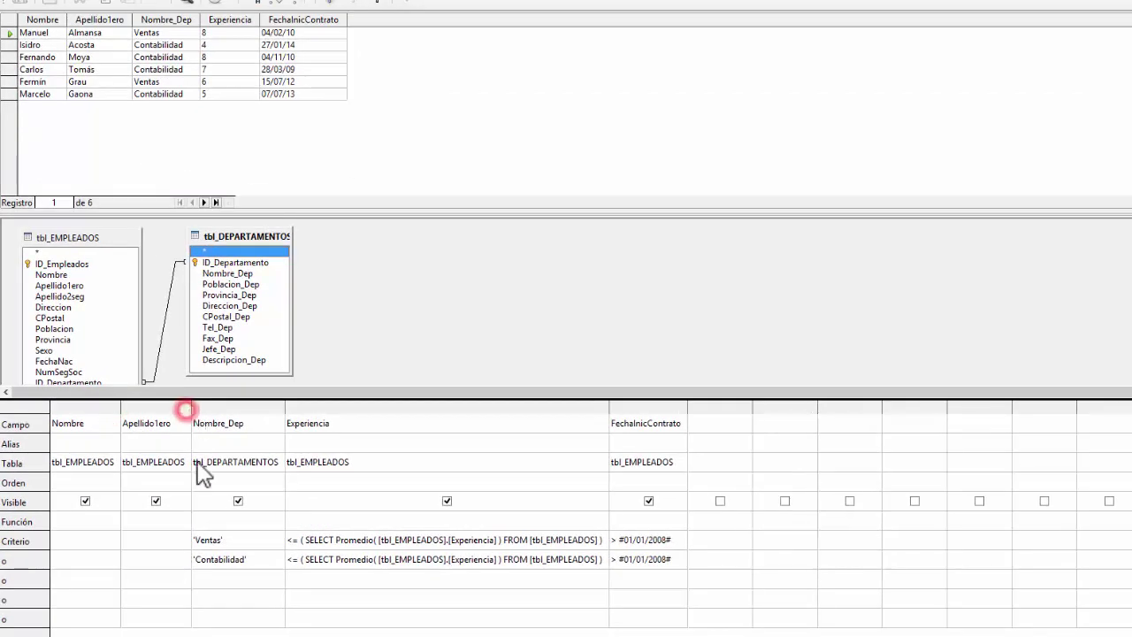
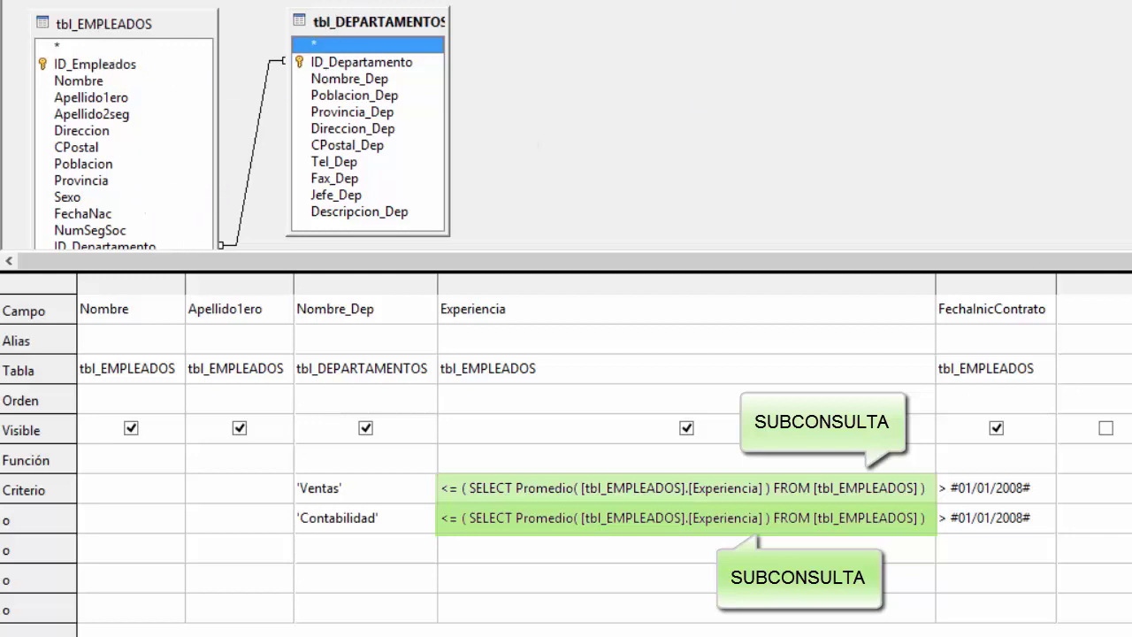
Examine the FechaInicContrato field in tbl_EMPLEADOS and its date criteria for the Ventas and Contabilidad rows
scroll(238, 124, down, 3)
click(126, 159)
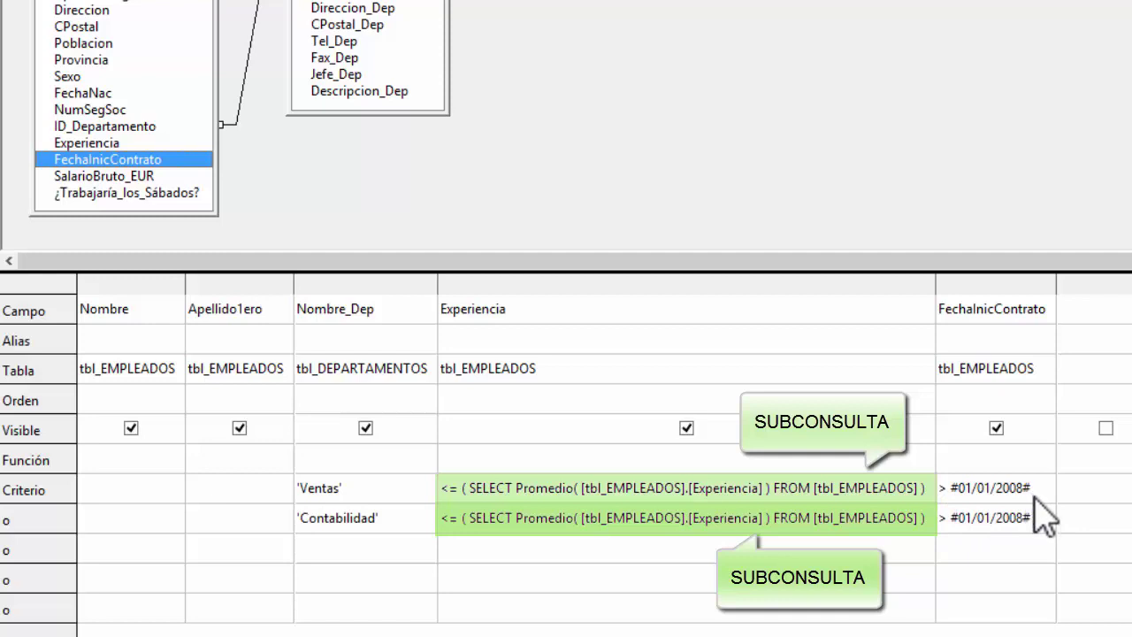
click(960, 518)
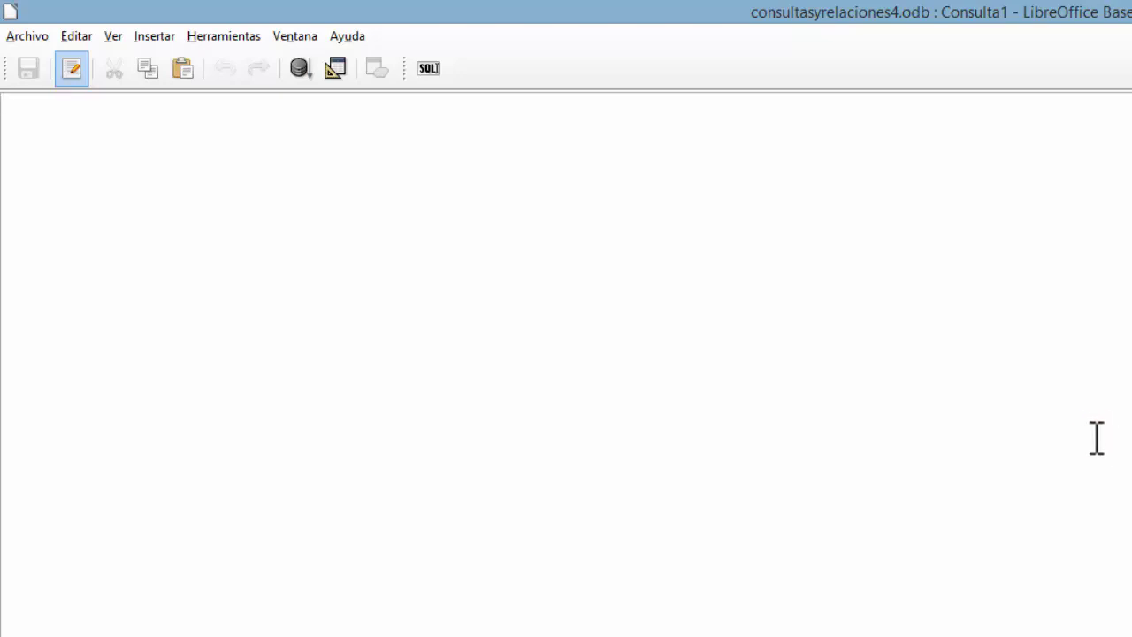
Paste the SQL query with FechaInicContrato <= {d '2008-12-31'} into the empty query and reduce the indentation of its OR condition
key(ctrl+v)
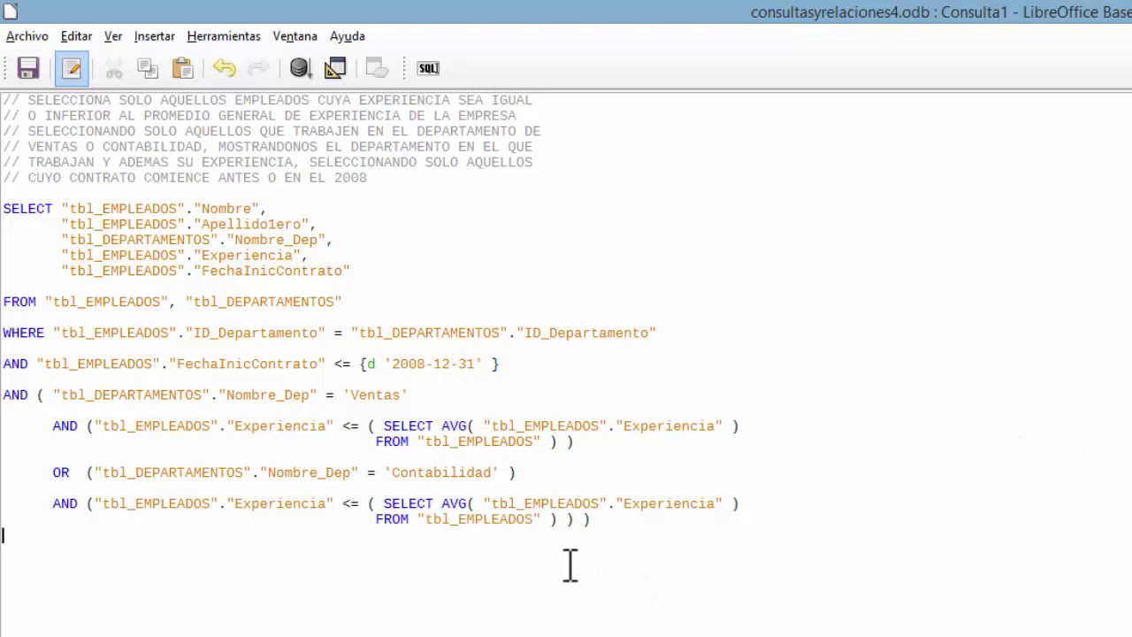
click(54, 472)
key(BackSpace)
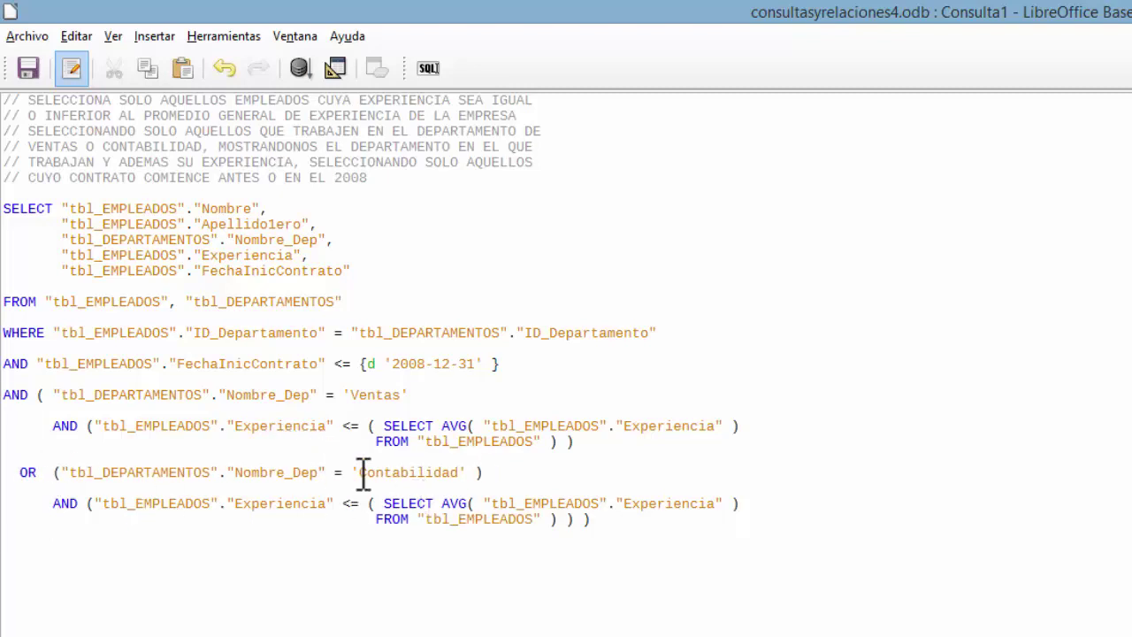
Review the d marker and the year, month and day parts of the date '2008-12-31' in the FechaInicContrato condition
click(378, 366)
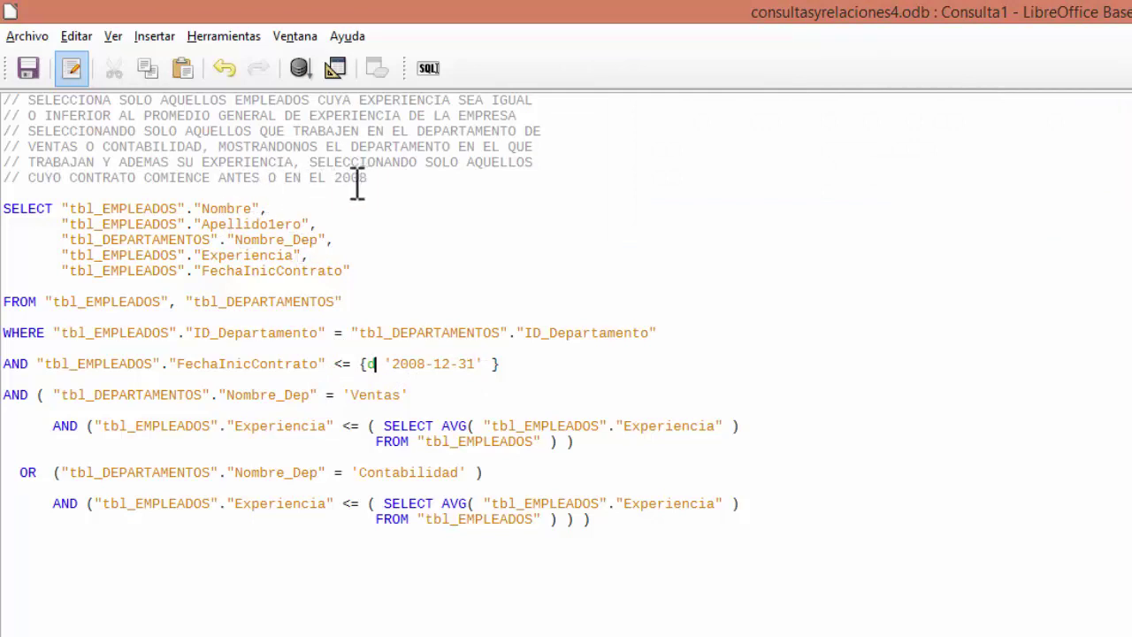
click(407, 363)
click(444, 363)
click(463, 363)
click(405, 362)
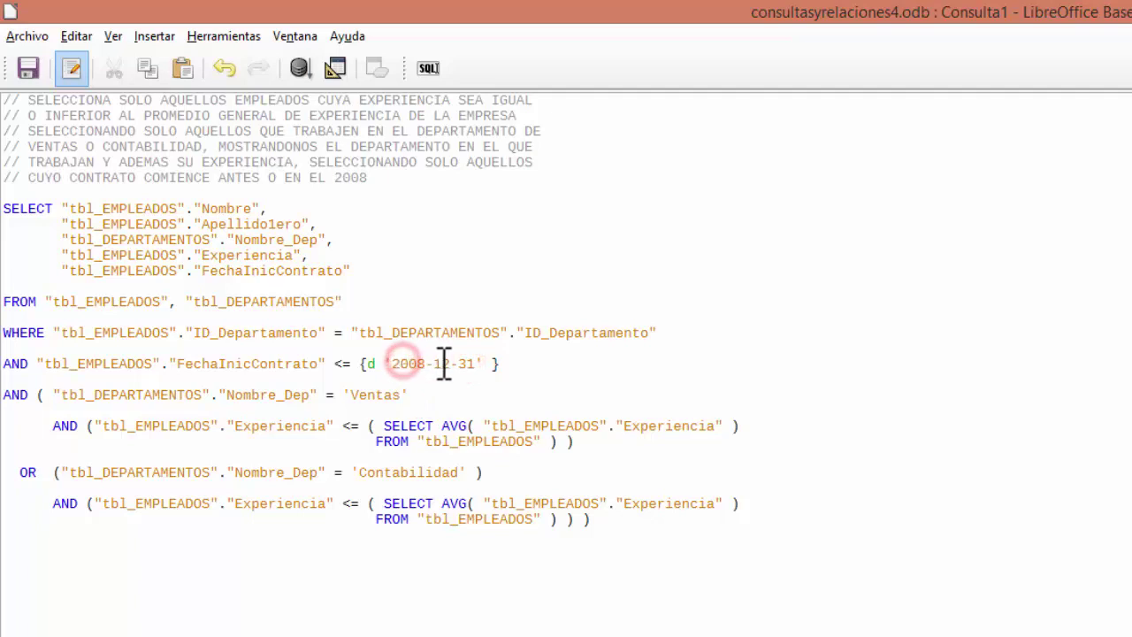
click(441, 363)
click(469, 362)
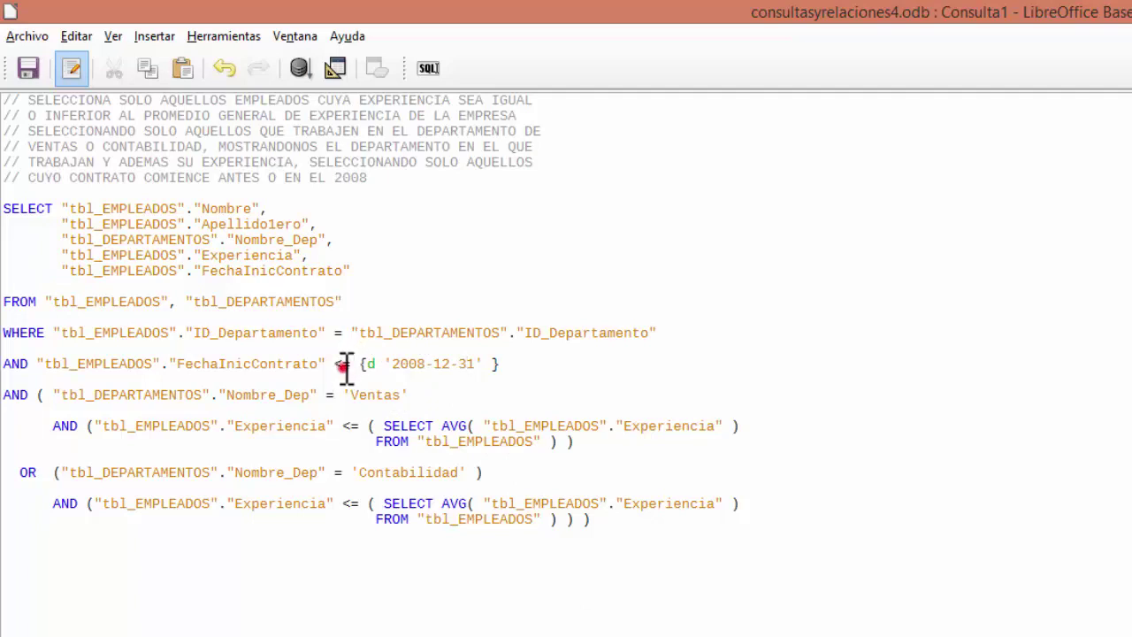
Check the <= operator in the FechaInicContrato condition and run the query
drag(345, 365, 353, 365)
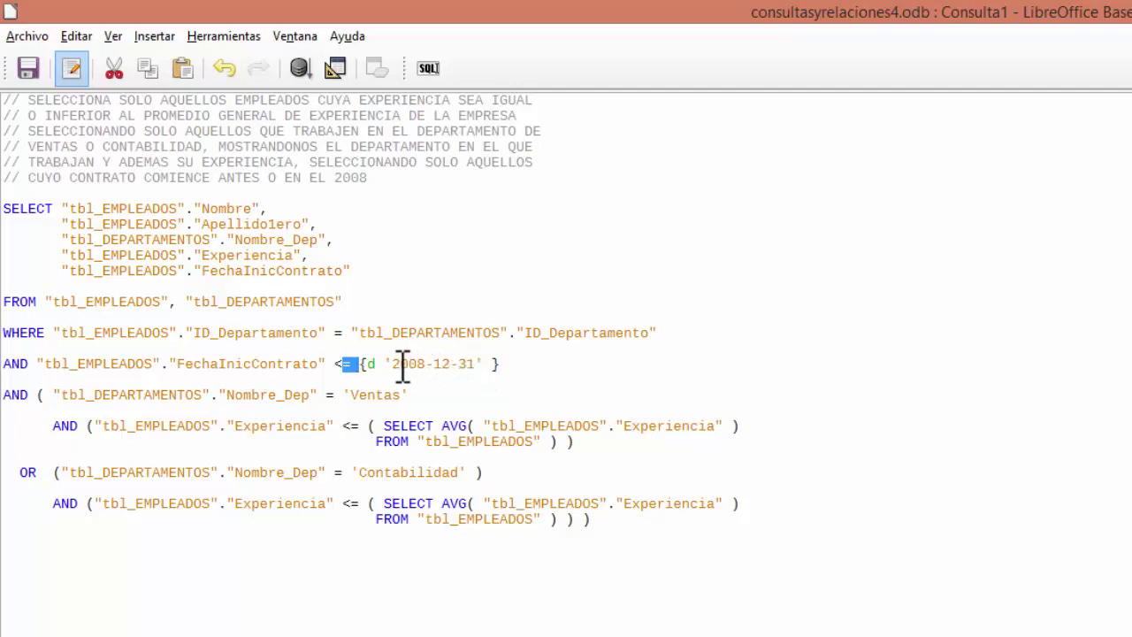
click(478, 363)
click(300, 69)
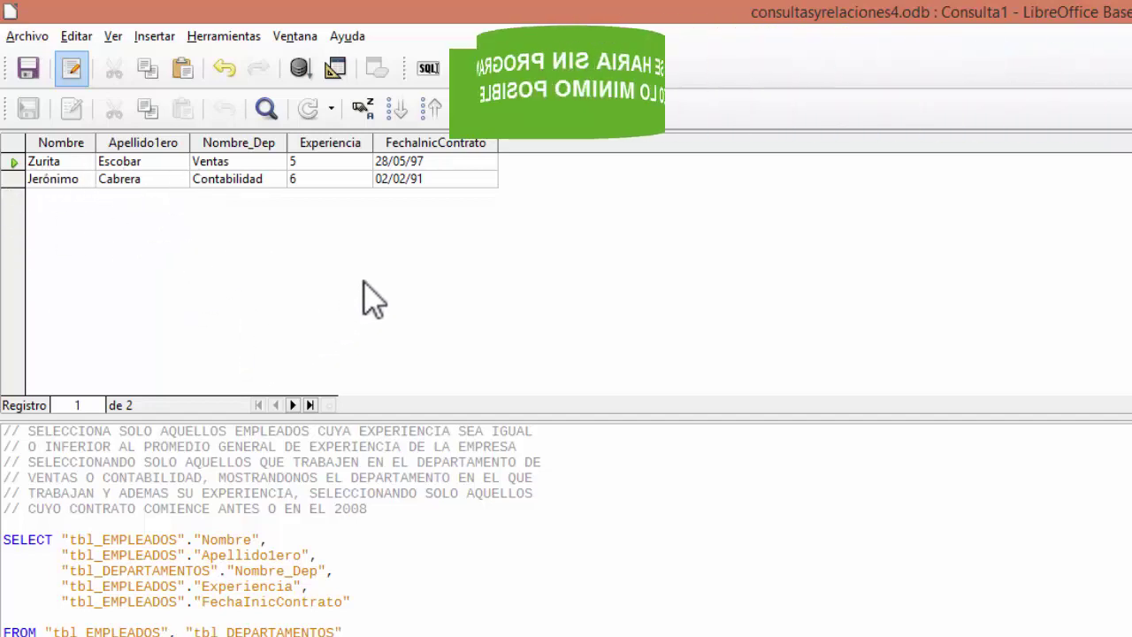
Switch the query to design view and fit the Nombre, Apellido1ero, Nombre_Dep, Experiencia and FechaInicContrato columns to their contents
click(303, 78)
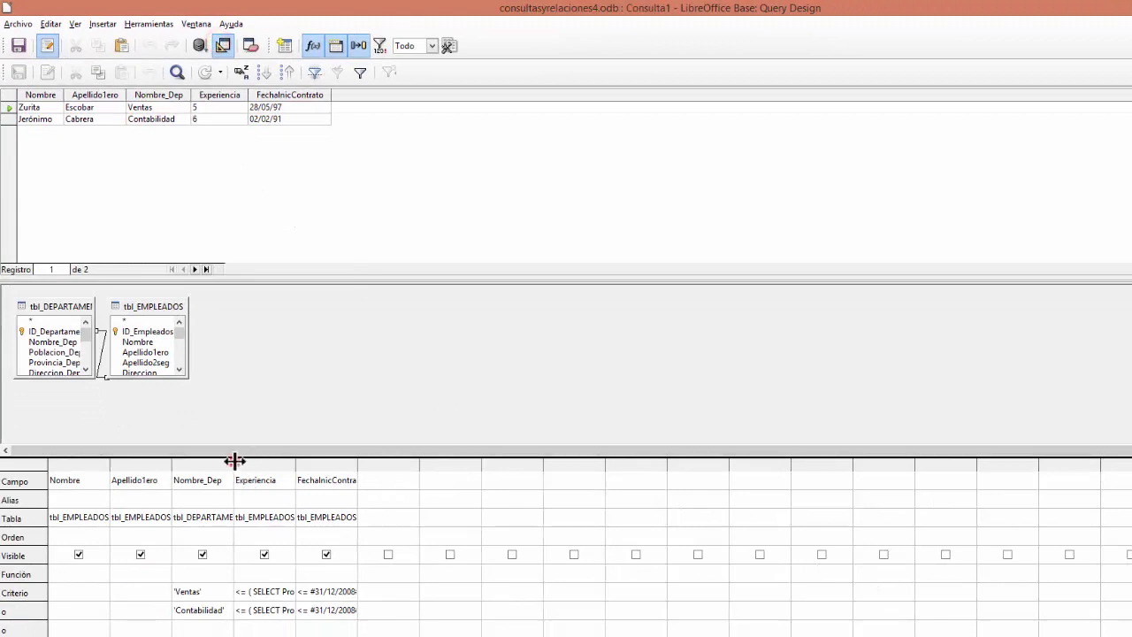
double_click(234, 460)
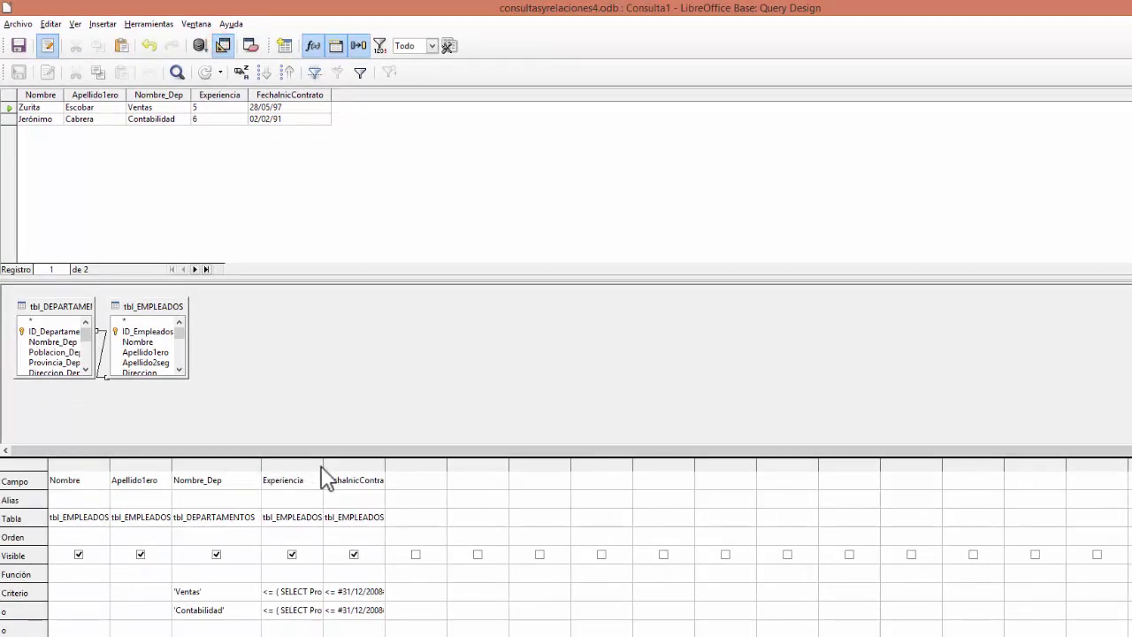
double_click(323, 467)
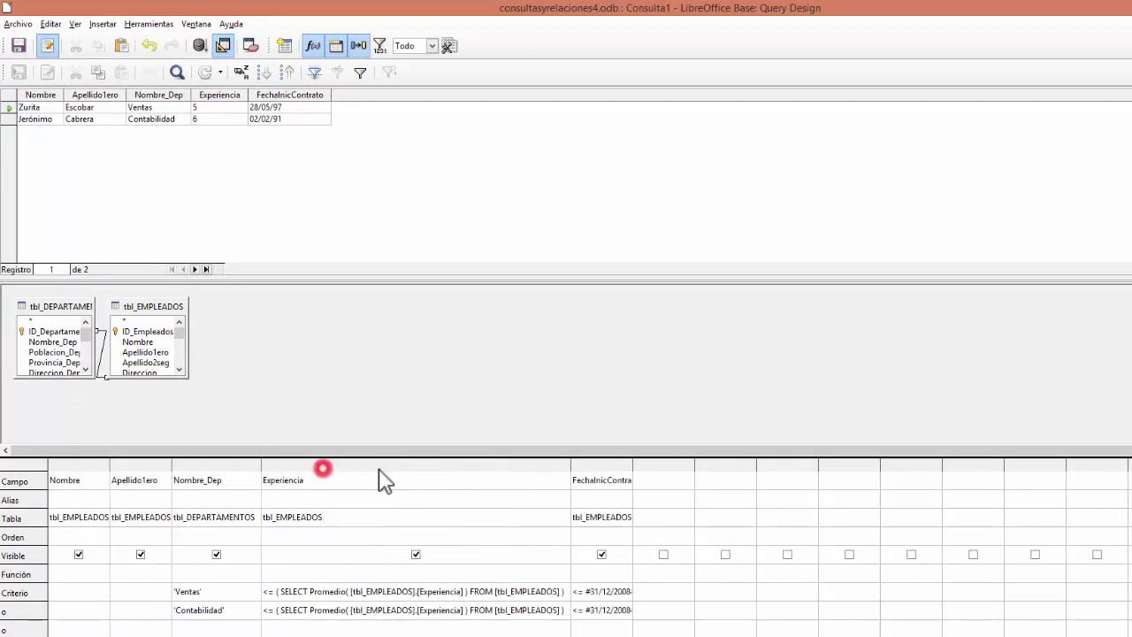
double_click(634, 466)
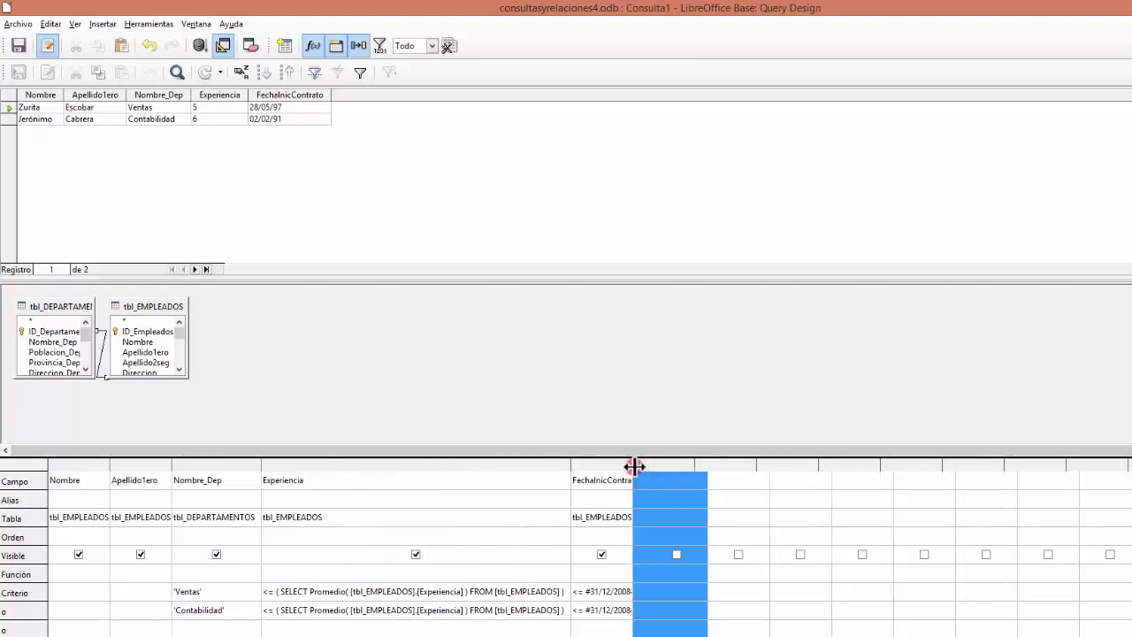
click(678, 489)
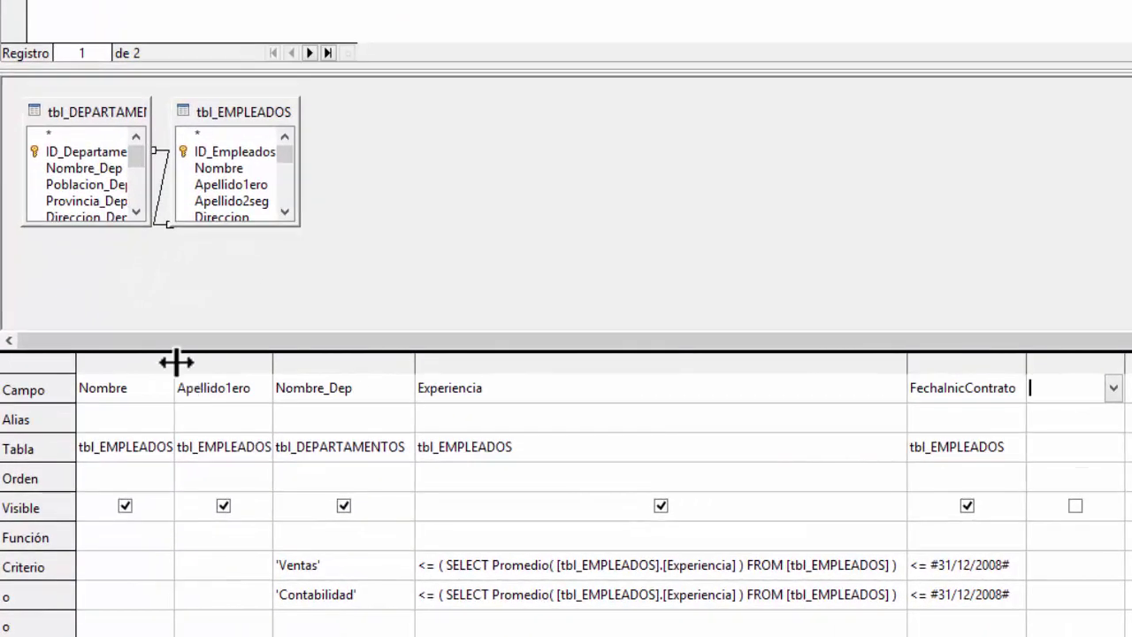
double_click(175, 361)
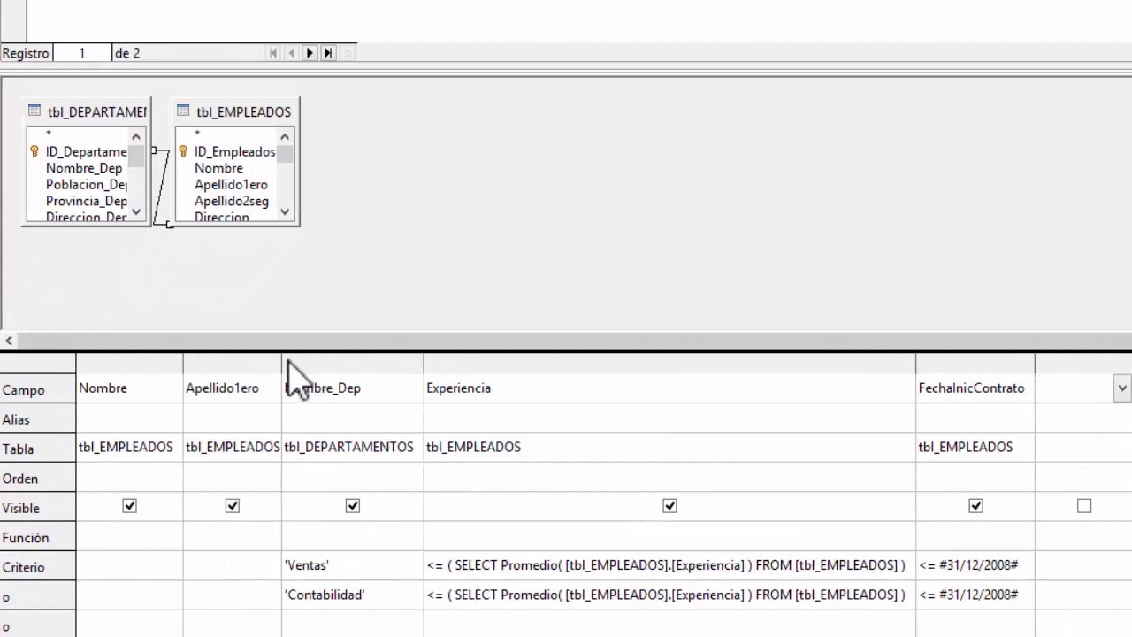
double_click(280, 361)
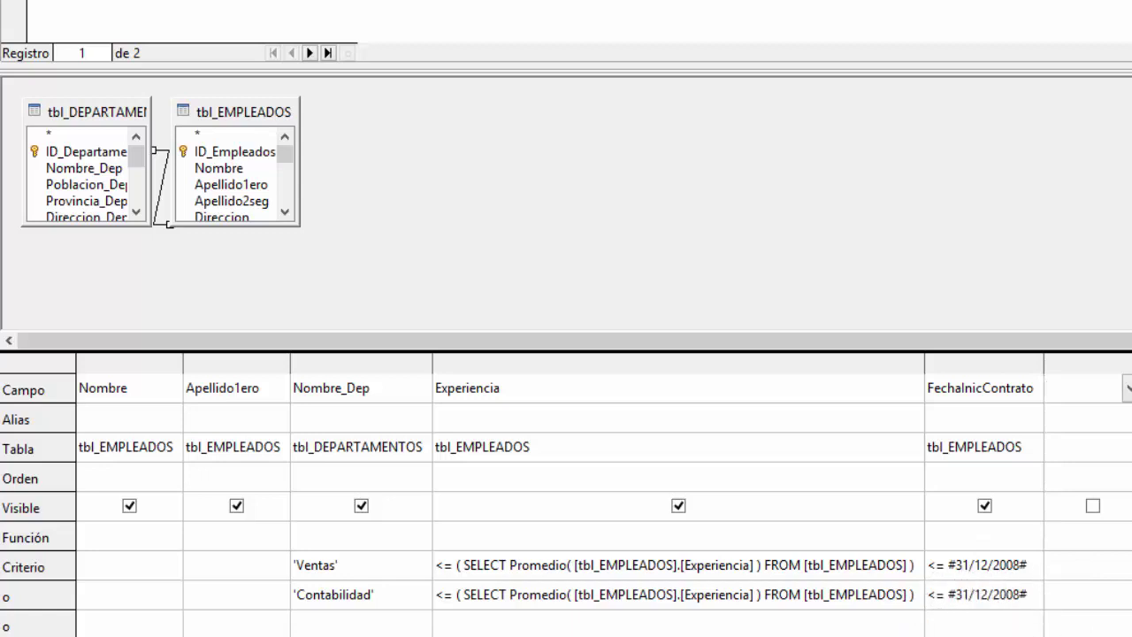
Set the FechaInicContrato criterion in the Contabilidad row to >= #01/01/2009# and run the query
click(940, 596)
key(BackSpace)
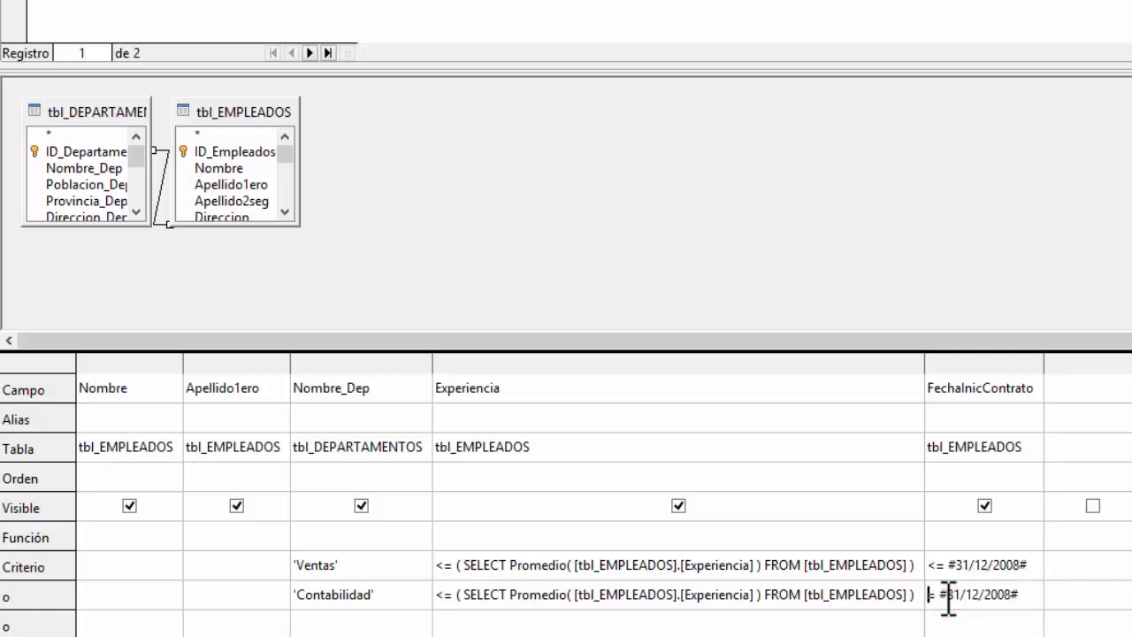
text(>)
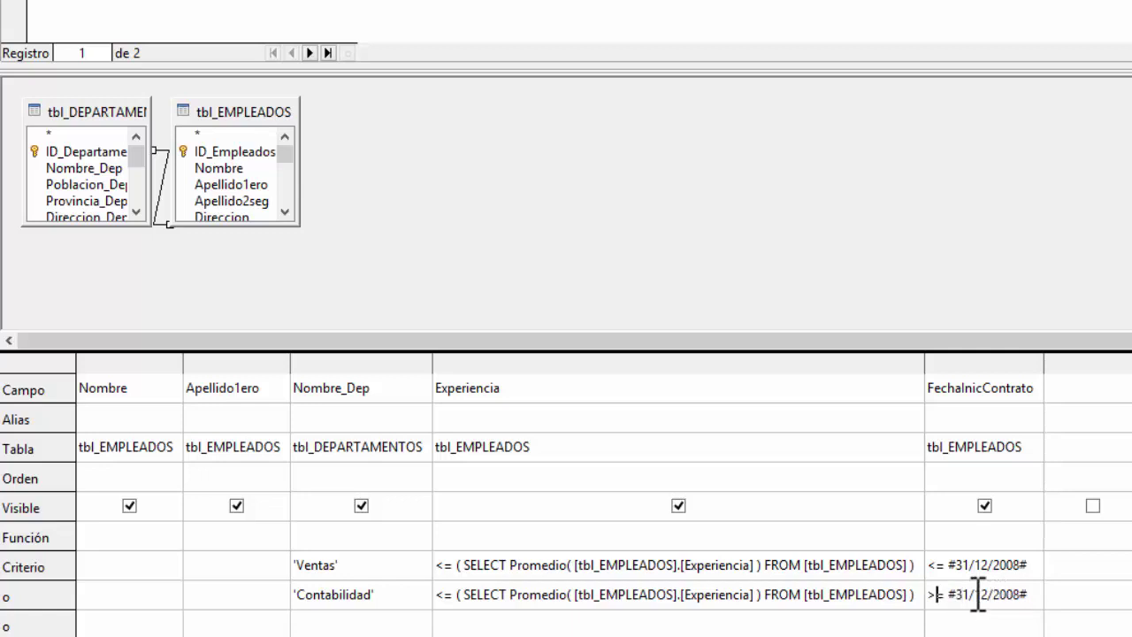
double_click(974, 596)
text(01)
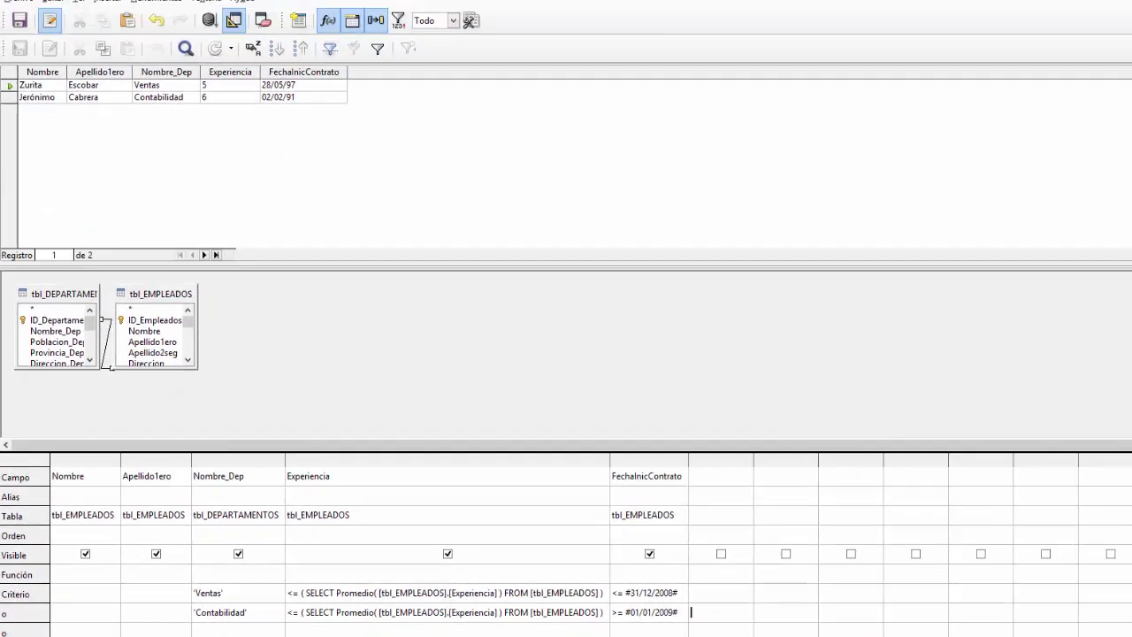
click(209, 20)
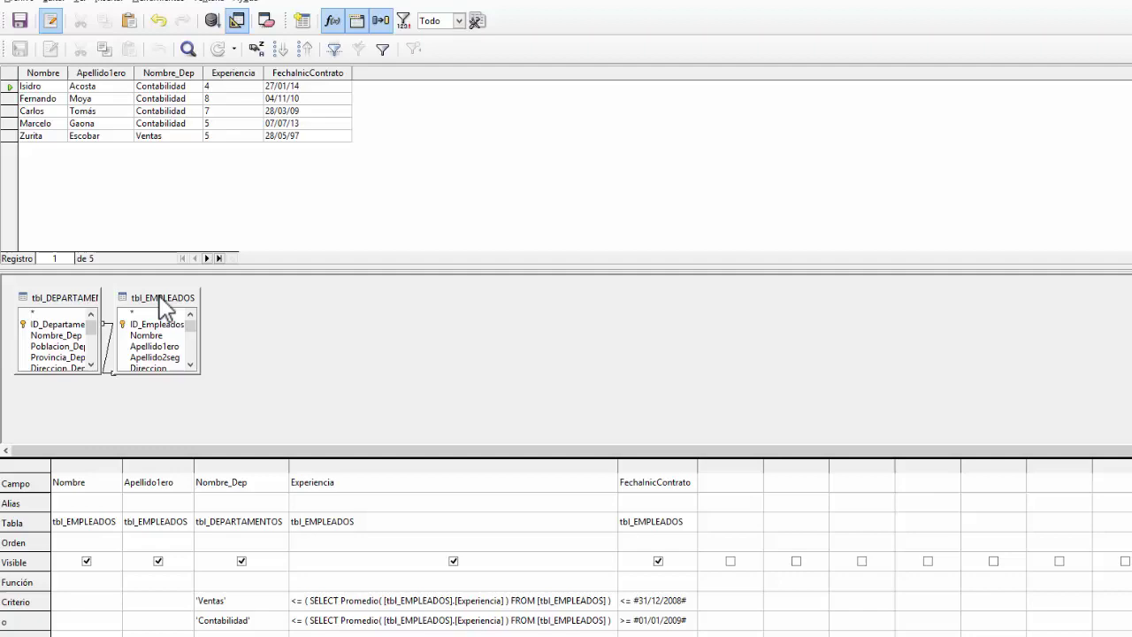
Move tbl_EMPLEADOS away from tbl_DEPARTAMENTOS and enlarge tbl_DEPARTAMENTOS to show all its fields and full title
drag(161, 305, 241, 316)
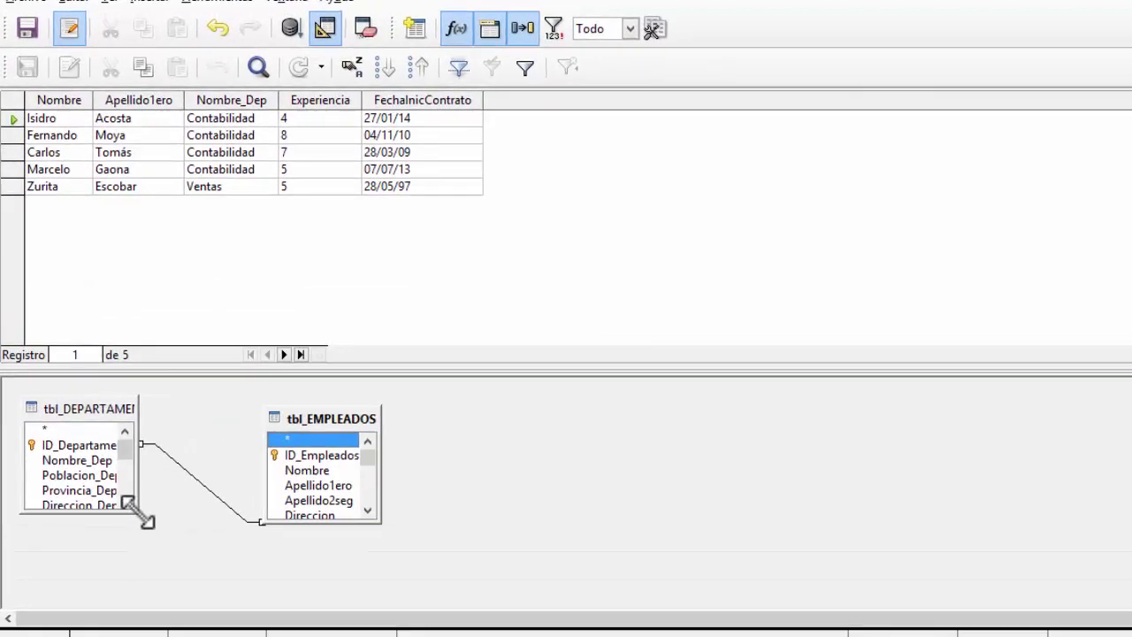
drag(137, 511, 156, 599)
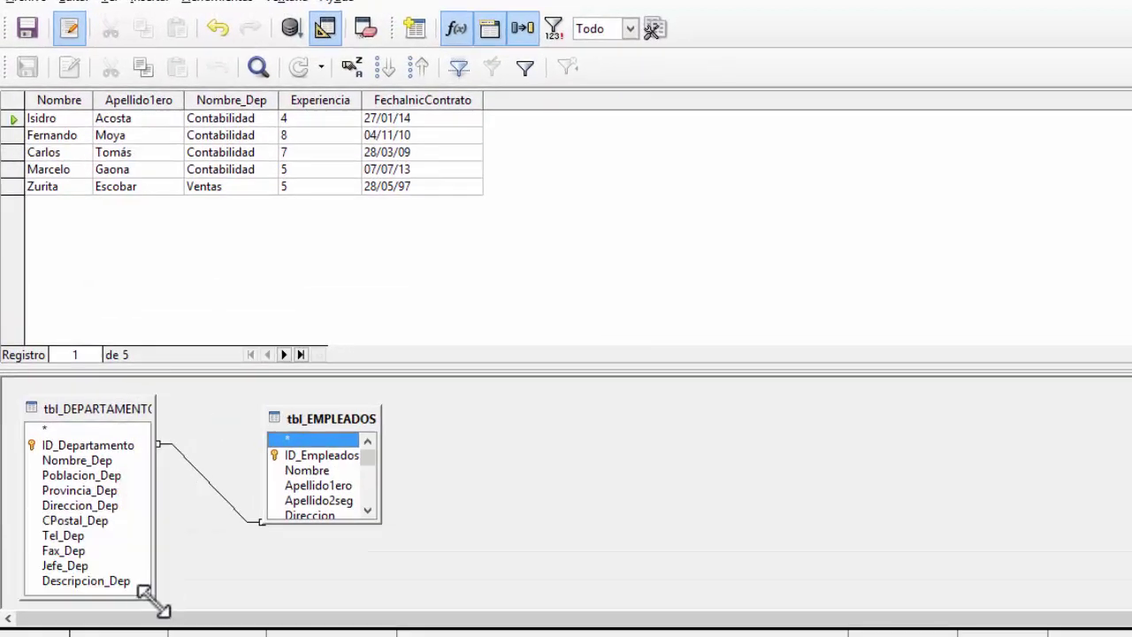
drag(153, 599, 163, 607)
Place tbl_EMPLEADOS close beside tbl_DEPARTAMENTOS and enlarge it to show its fields down to ¿Trabajaría_los_Sábados?
drag(325, 419, 275, 408)
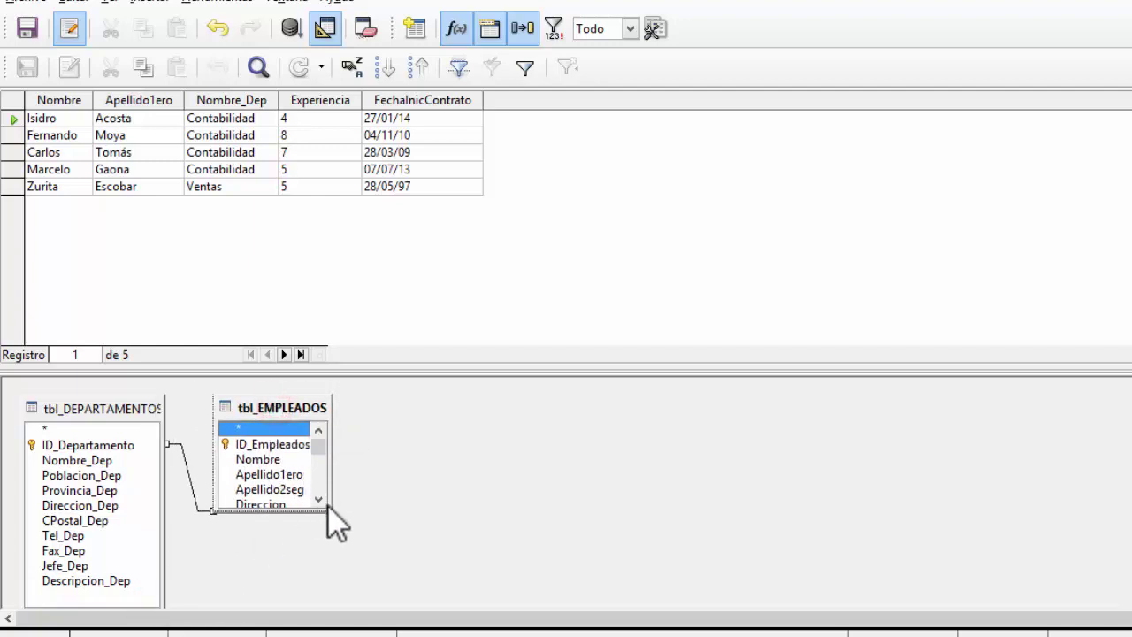
drag(328, 507, 357, 607)
drag(352, 518, 351, 547)
scroll(335, 580, down, 3)
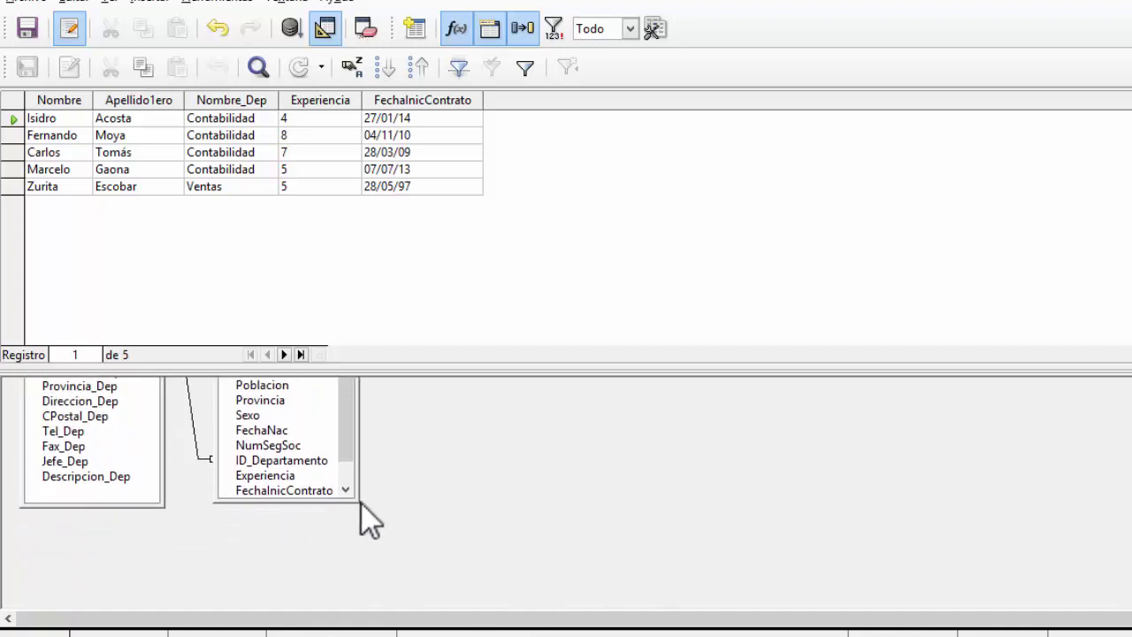
drag(360, 503, 403, 546)
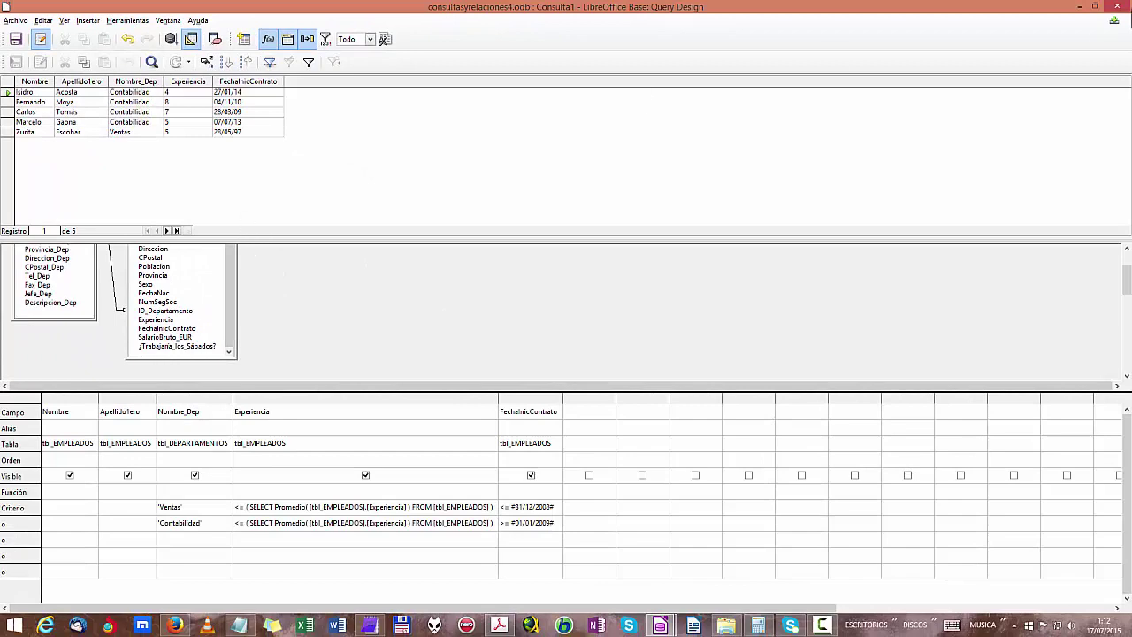
Close the query without saving its changes
click(1117, 5)
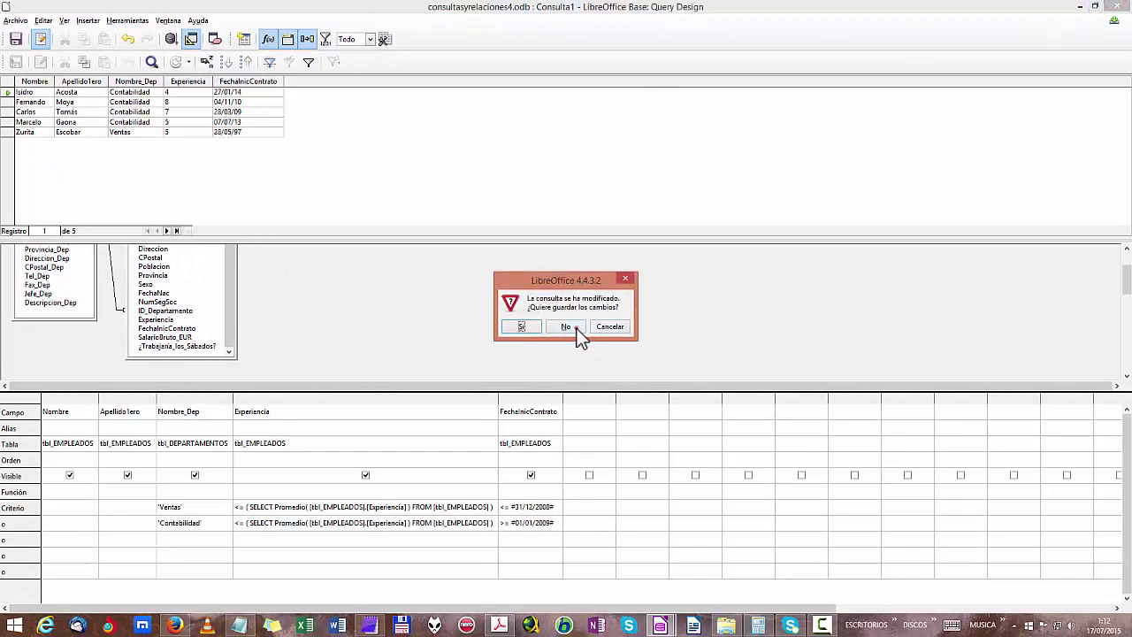
click(575, 329)
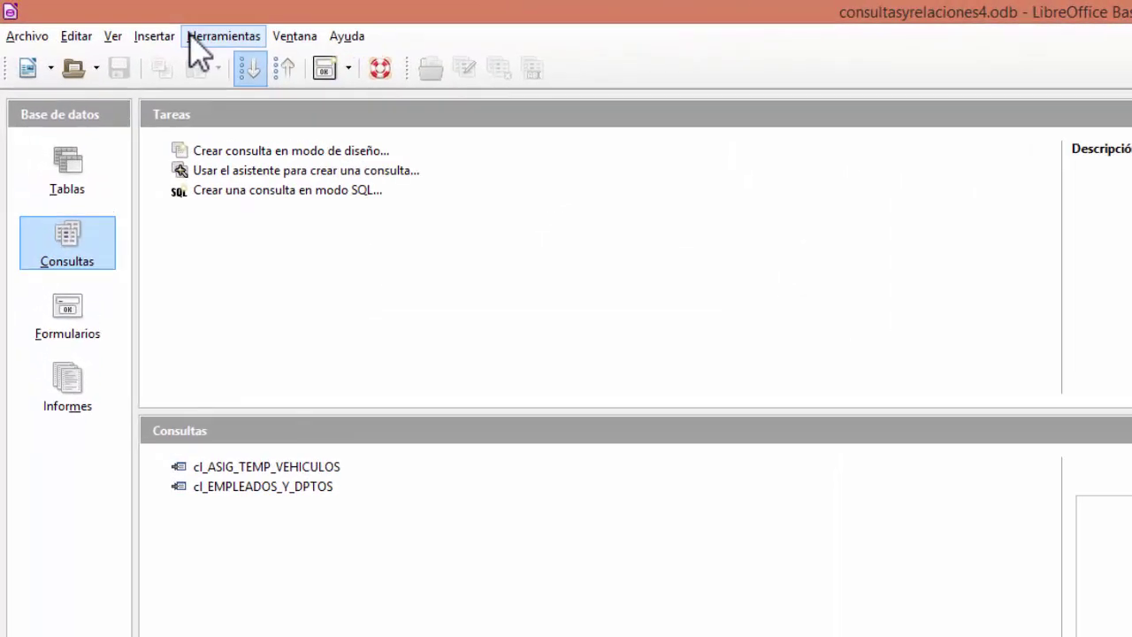
View the relationships between the database's tables and close the relation design
click(224, 35)
click(257, 56)
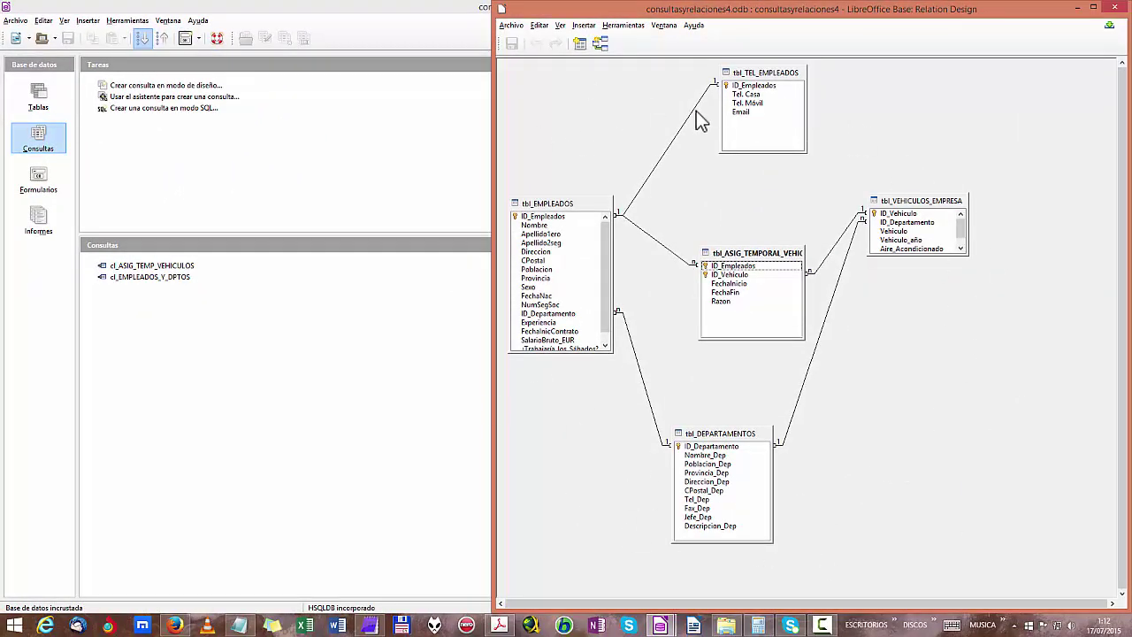
click(1116, 10)
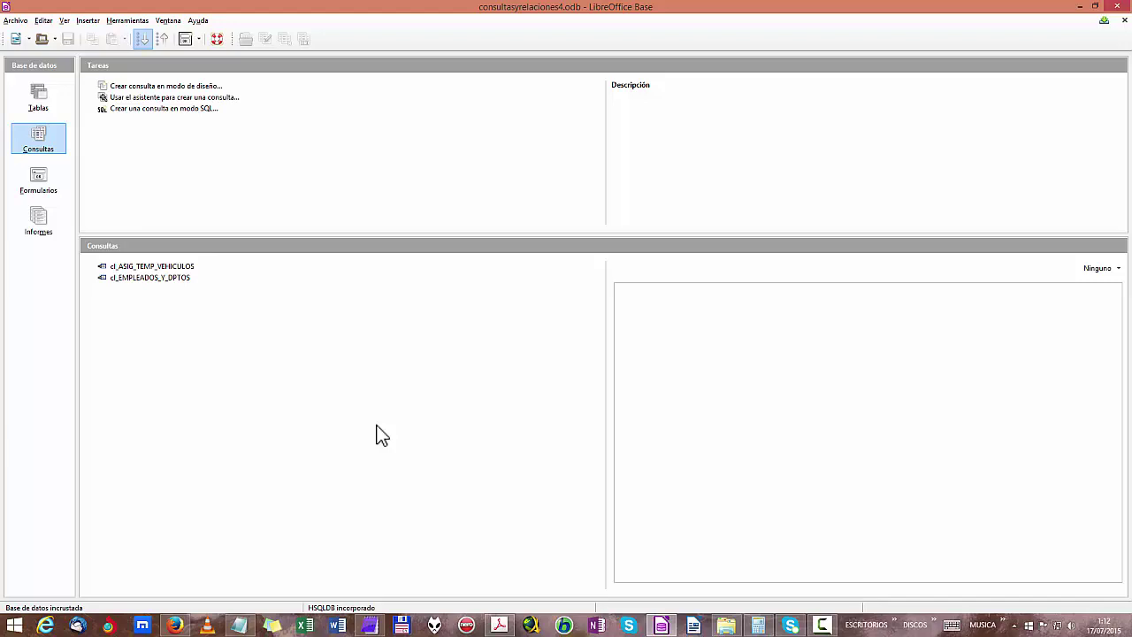
Review the relationship diagram linking employees, departments and vehicles once more, and close it
click(115, 19)
click(132, 37)
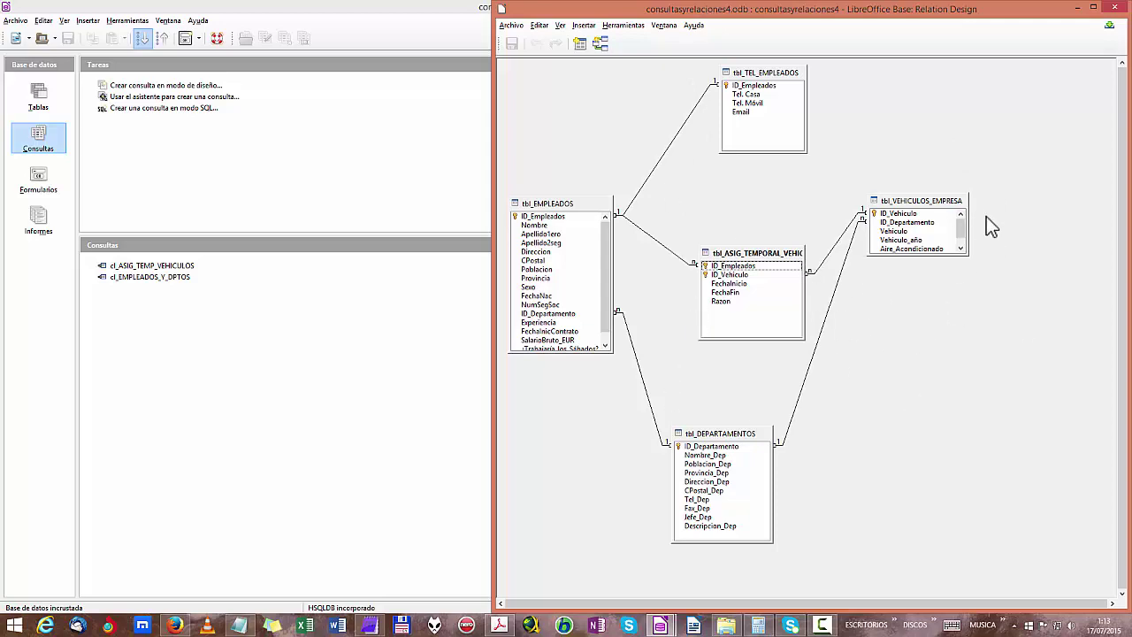
click(1115, 7)
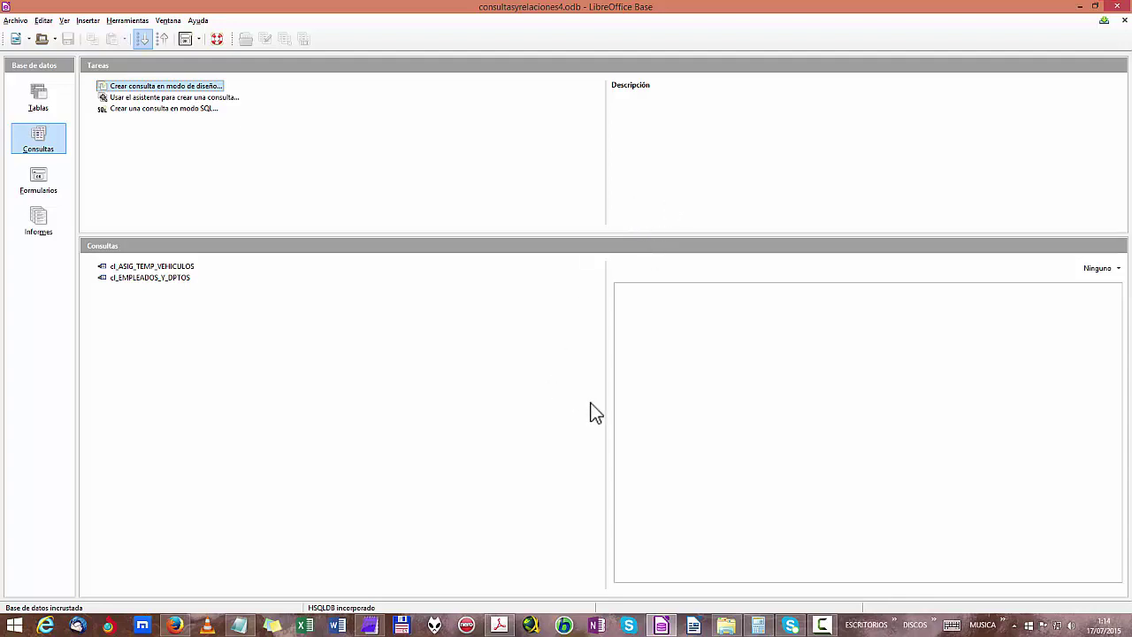
Write and run a commented SQL query averaging DATEDIFF( 'YEAR', FechaInicContrato, CURDATE( ) ) as Promedio_Tiempo_Empresa, joining tbl_EMPLEADOS and tbl_DEPARTAMENTOS on ID_Departamento
click(344, 218)
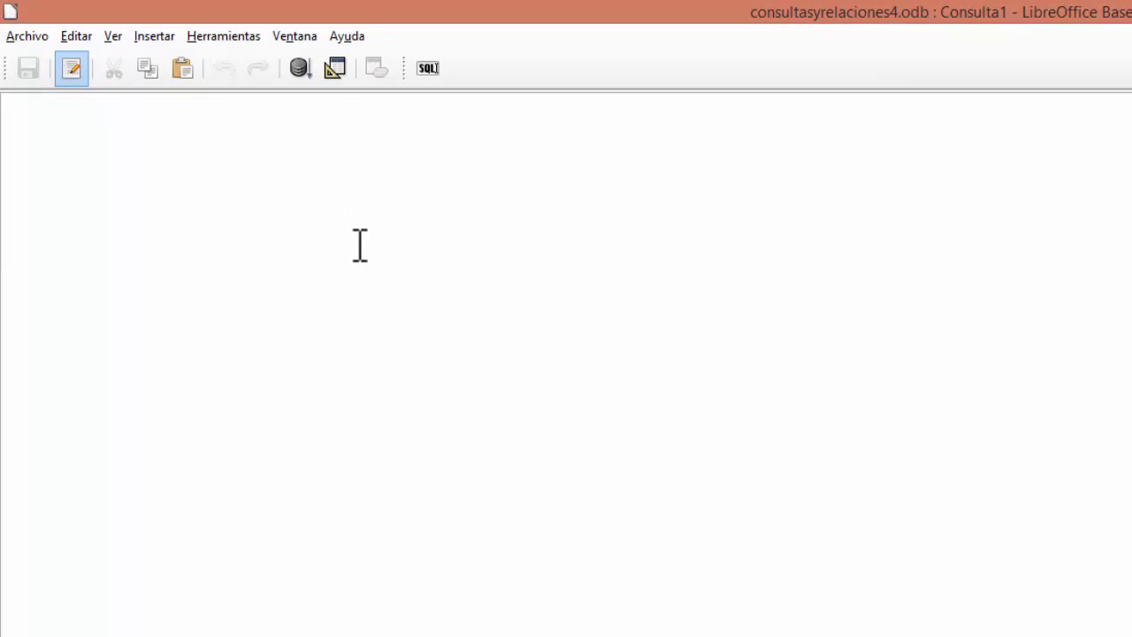
text(// CALCULA EL PROMEDIO DE TIEMPO DE ESTANCIA EN LA EMPRESA // DESDE LA FECHA DE INICIO DEL CONTRATO HASTA LA FECHA // ACTUAL DEL SISTEMA, DE TODOS LOS TRABAJADORES EN PLANTILLA // DE LA EMPRESA  SELECT AVG( DATEDIFF( 'YEAR', "FechaInicContrato", CURDATE( ) ) ) AS "Promedio_Tiempo_Empresa"  FROM "tbl_EMPLEADOS", "tbl_DEPARTAMENTOS"  WHERE "tbl_EMPLEADOS"."ID_Departamento" = "tbl_DEPARTAMENTOS"."ID_Departamento")
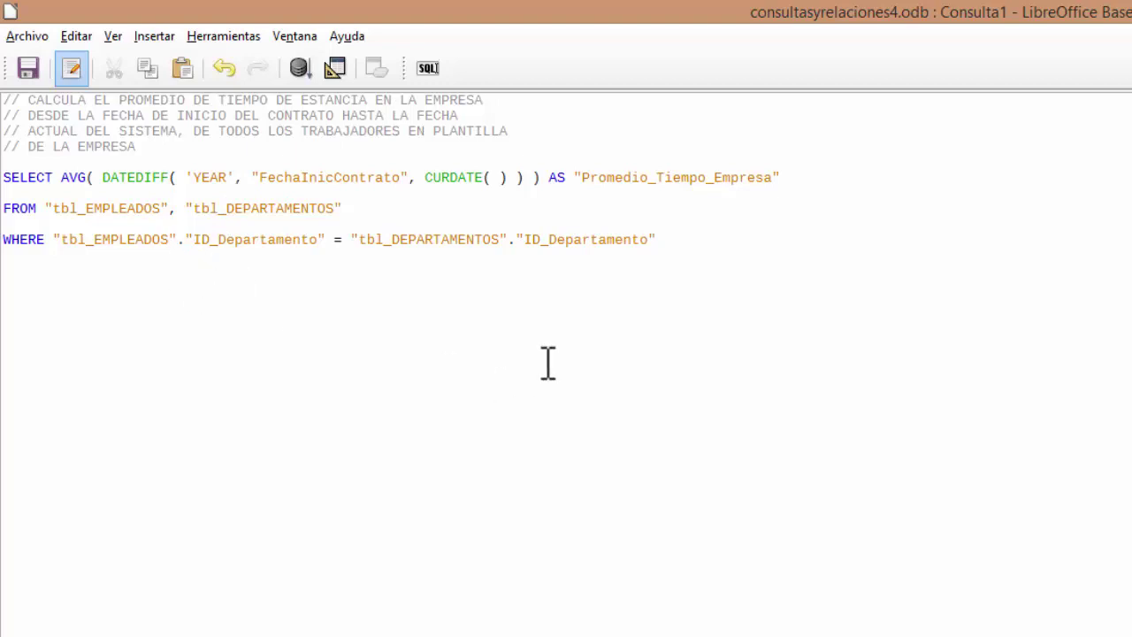
click(299, 68)
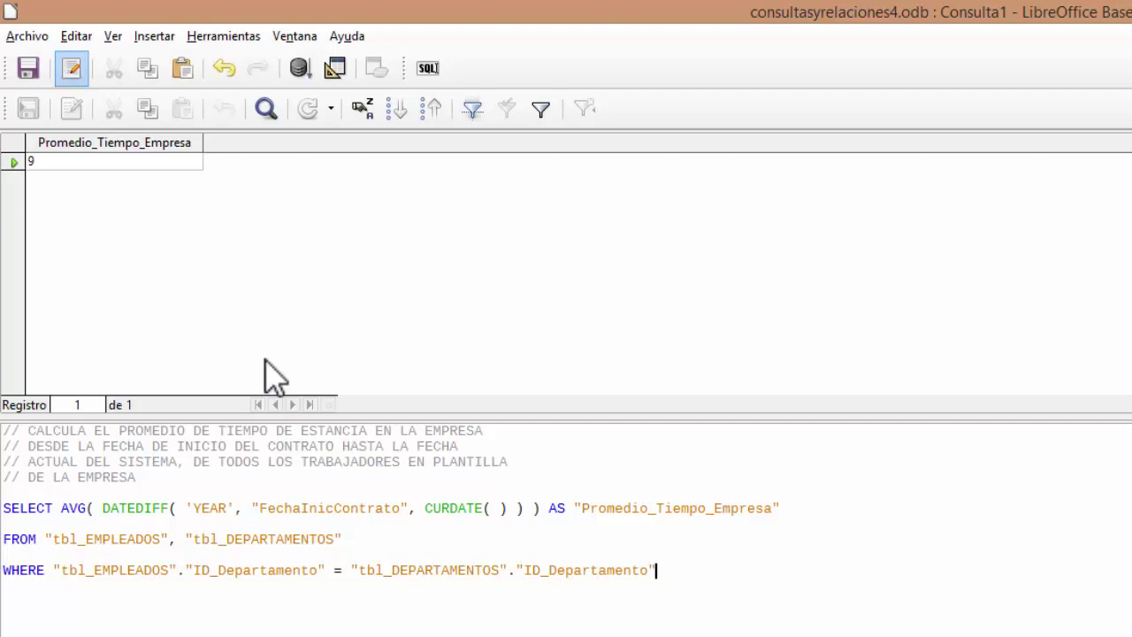
Examine the SELECT AVG part of the query and the full expression enclosed in its parentheses
click(20, 509)
click(61, 508)
click(89, 508)
key(ctrl+shift+Right)
key(ctrl+shift+Right)
key(shift+Home)
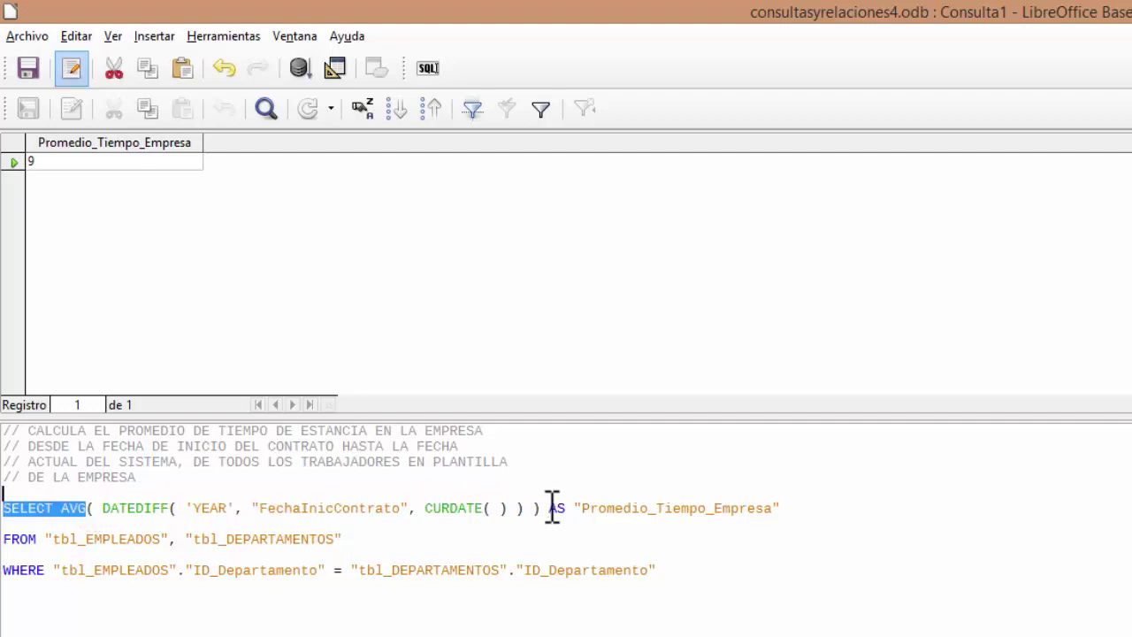
shift+click(543, 508)
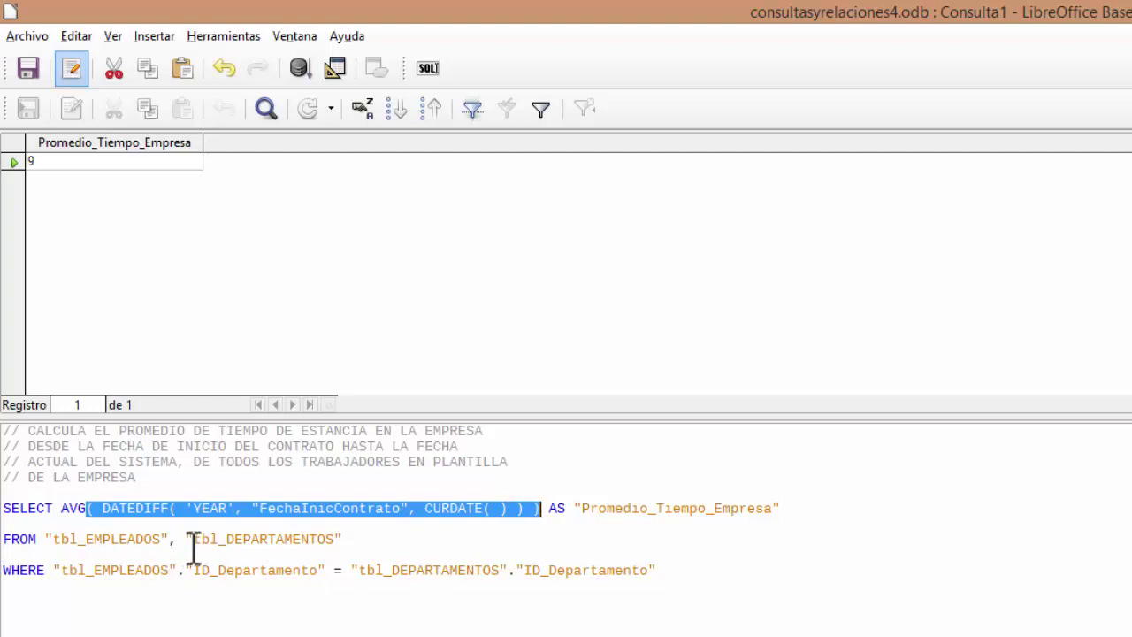
click(283, 508)
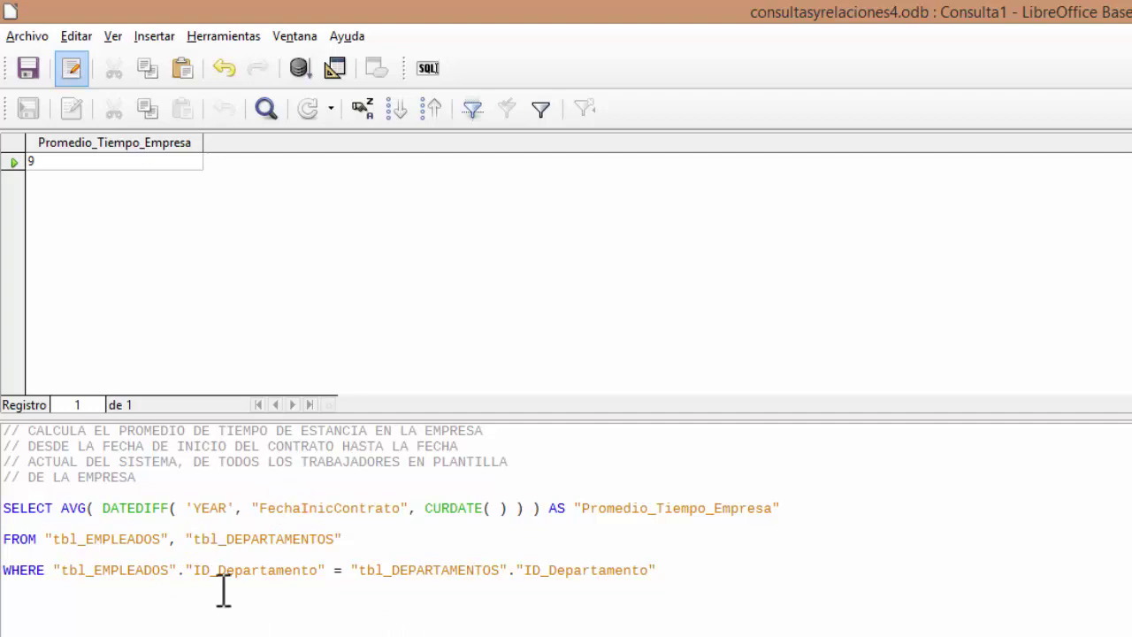
Examine the DATEDIFF function nested in the average and its FechaInicContrato argument
drag(103, 508, 526, 508)
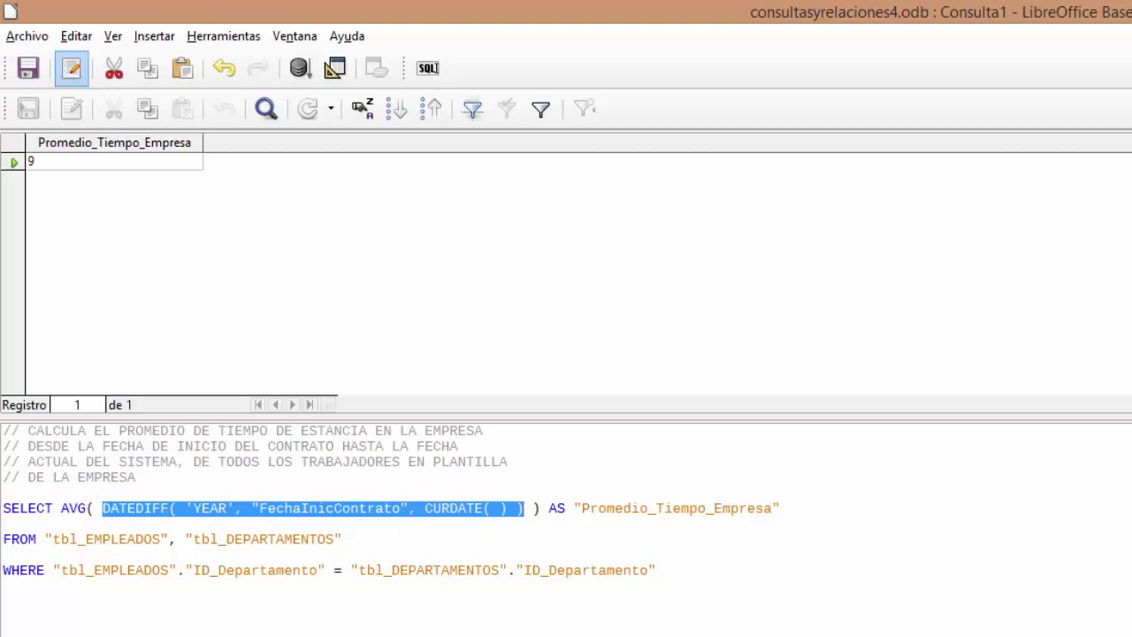
click(137, 507)
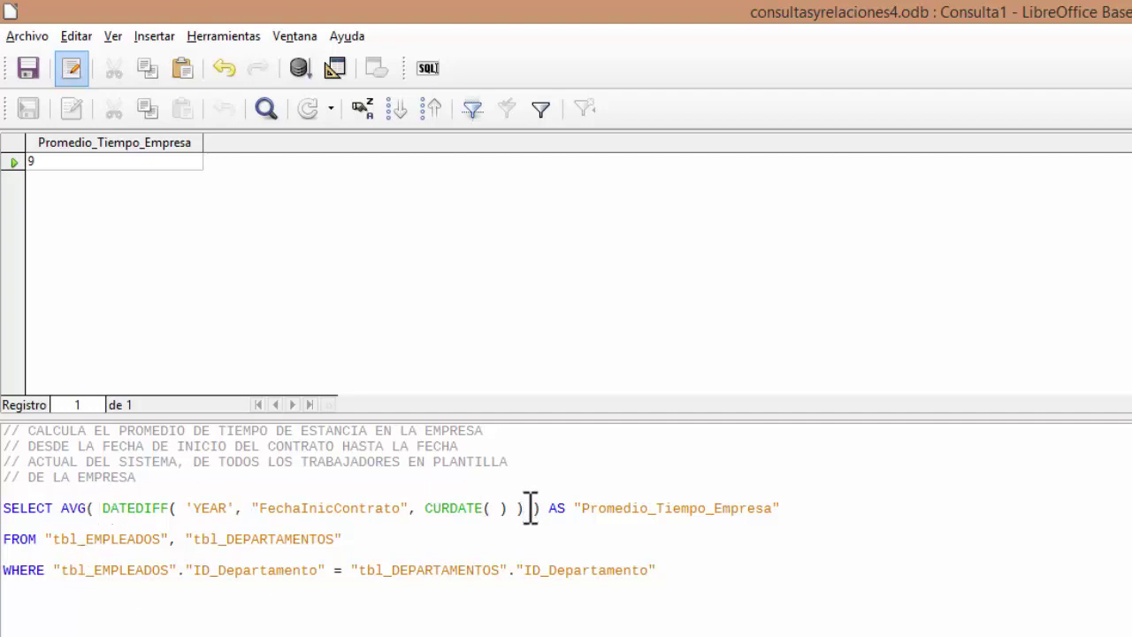
click(339, 496)
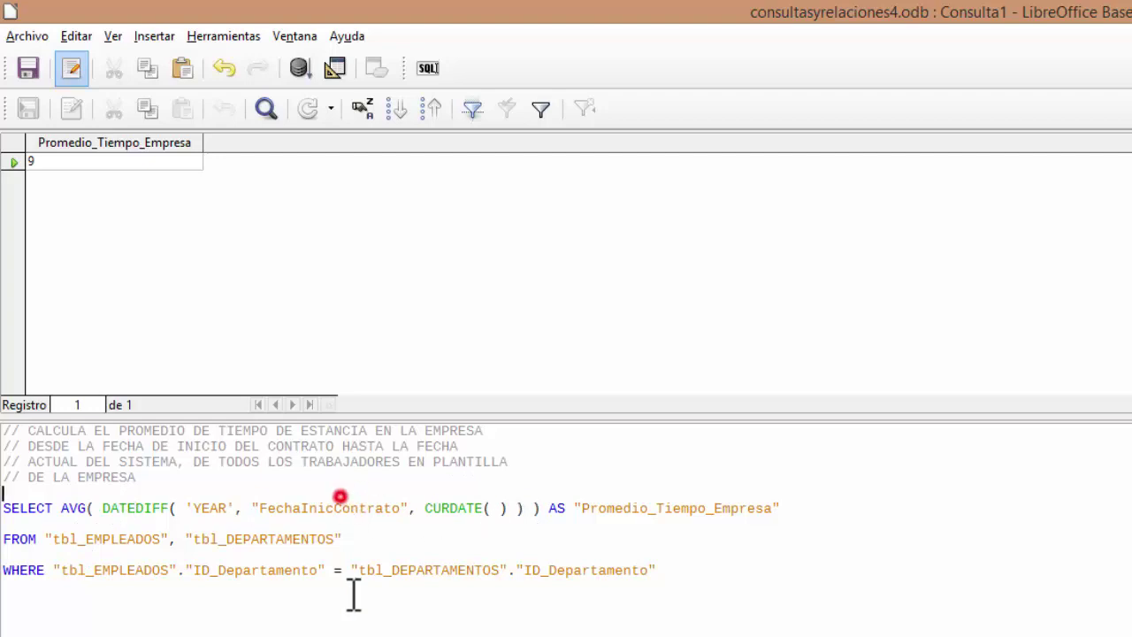
shift+click(328, 507)
click(328, 508)
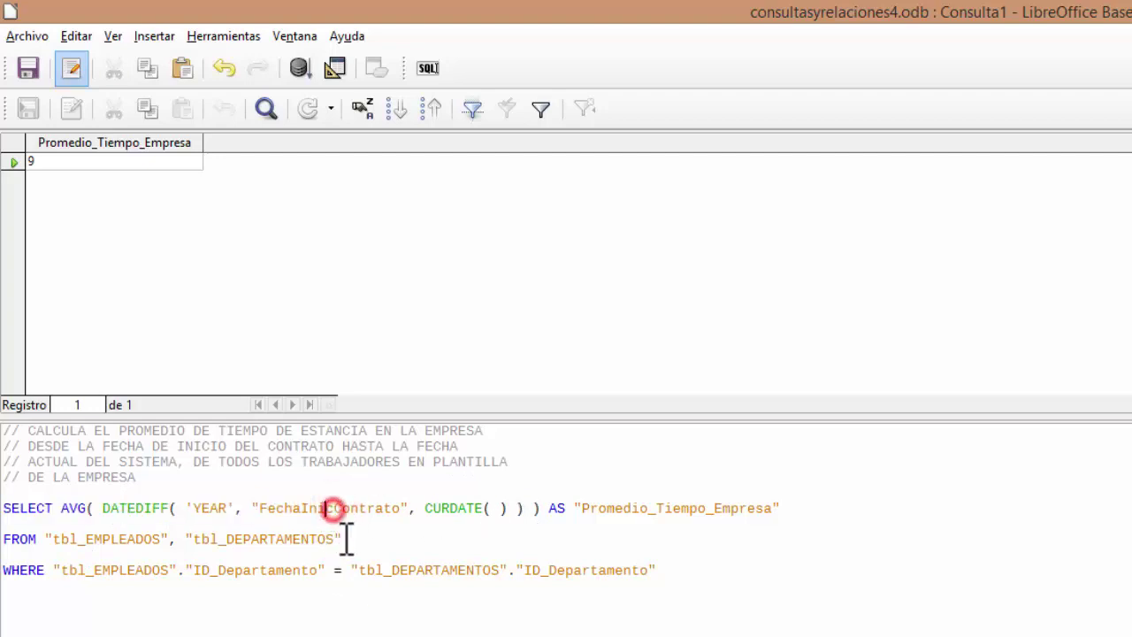
Examine the CURDATE( ) argument alongside FechaInicContrato and 'YEAR', and highlight the whole AVG expression
click(447, 507)
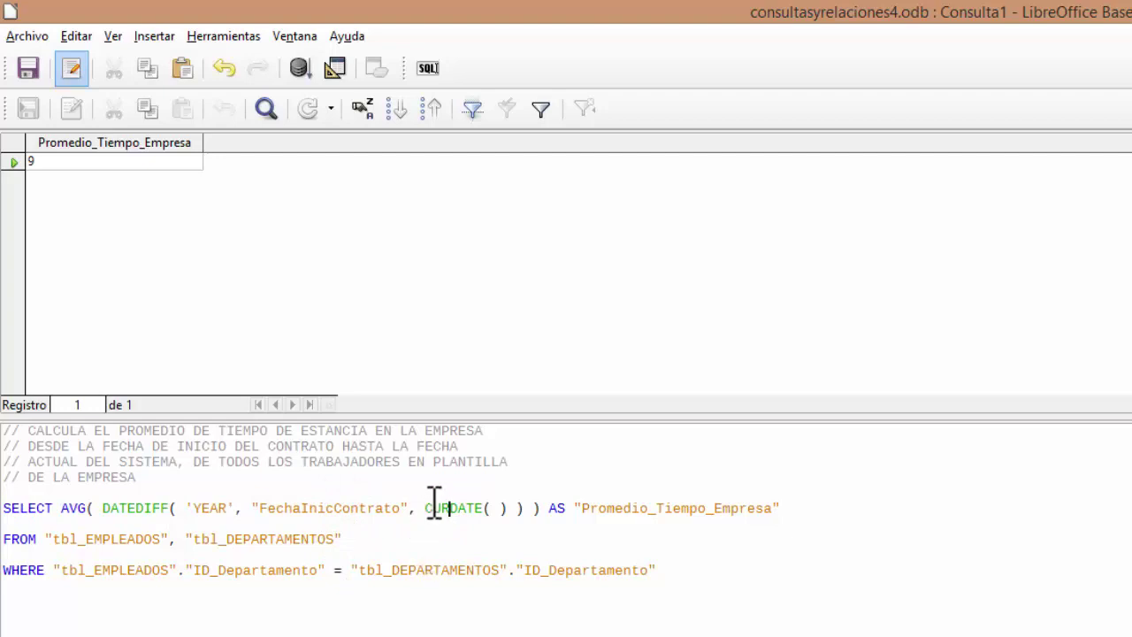
click(424, 507)
shift+click(507, 508)
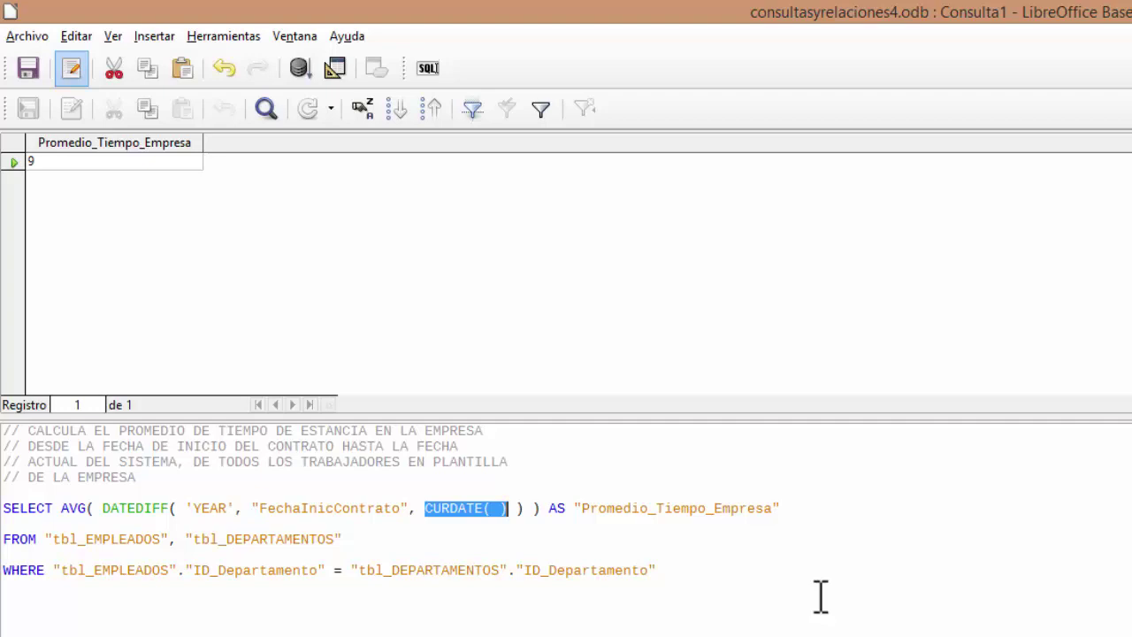
click(465, 517)
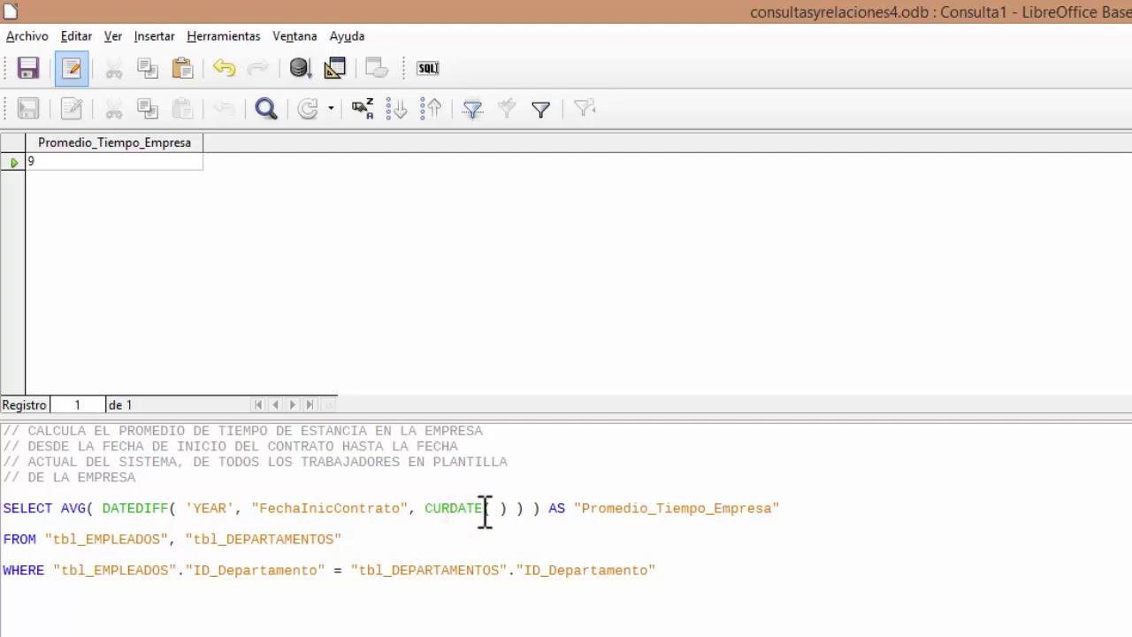
drag(424, 508, 509, 509)
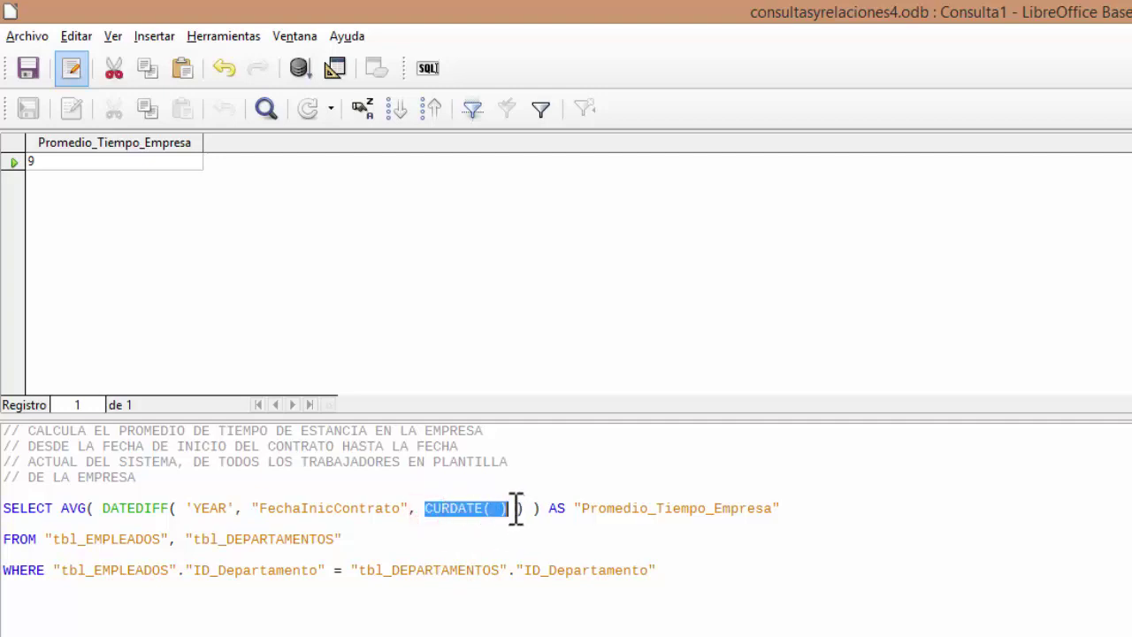
click(301, 510)
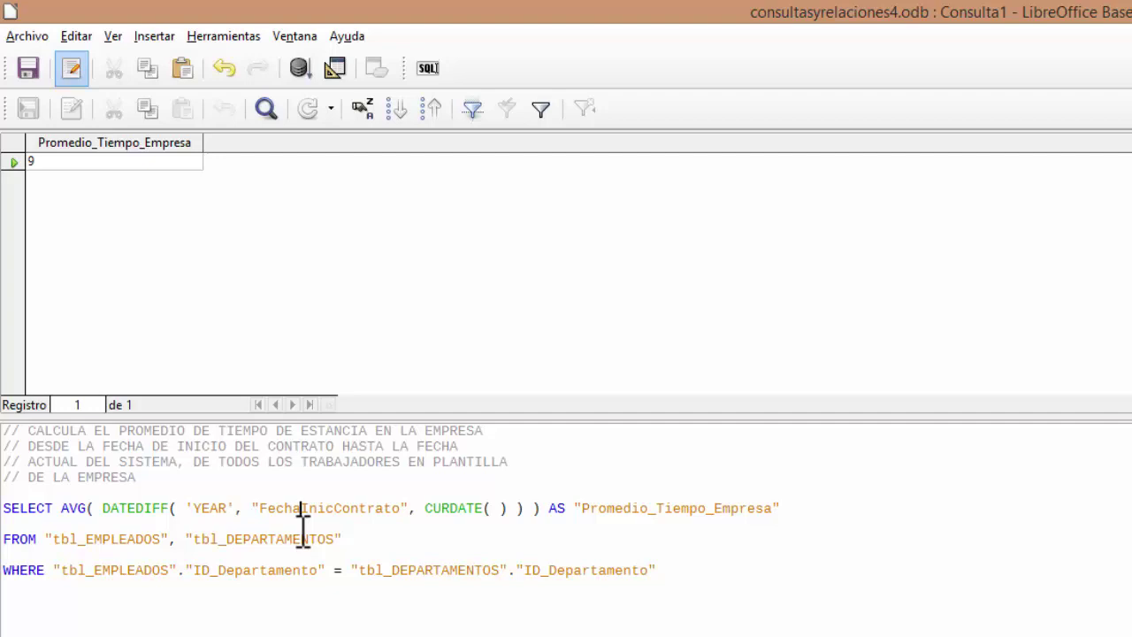
click(455, 511)
click(215, 509)
drag(60, 509, 551, 510)
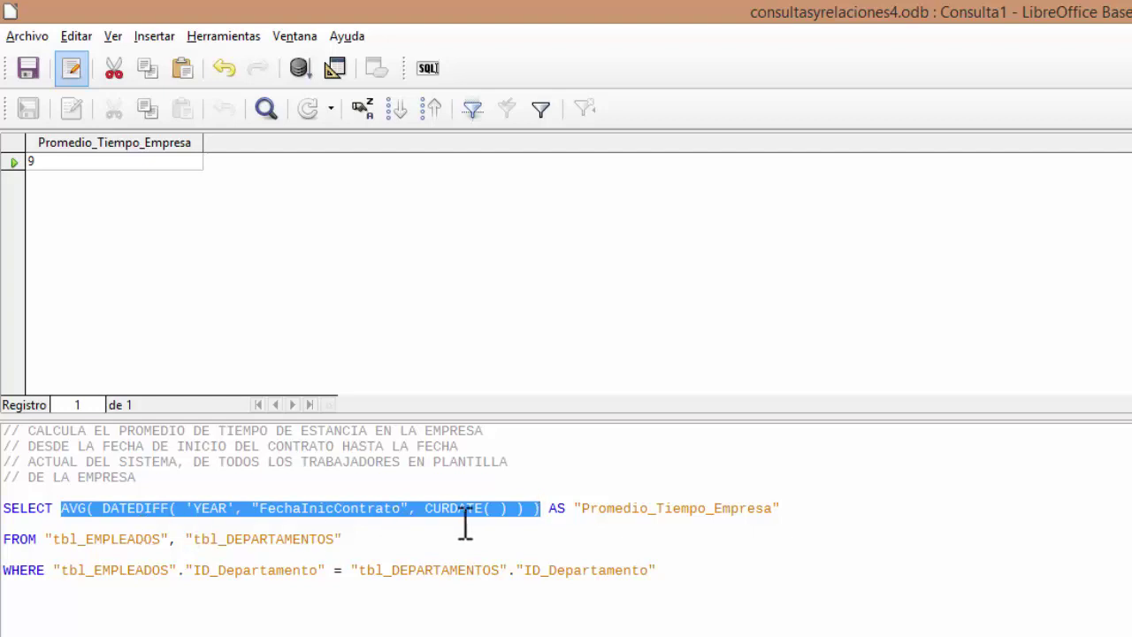
Examine the AS keyword with the Promedio_Tiempo_Empresa alias and the two tables in the FROM clause
click(555, 508)
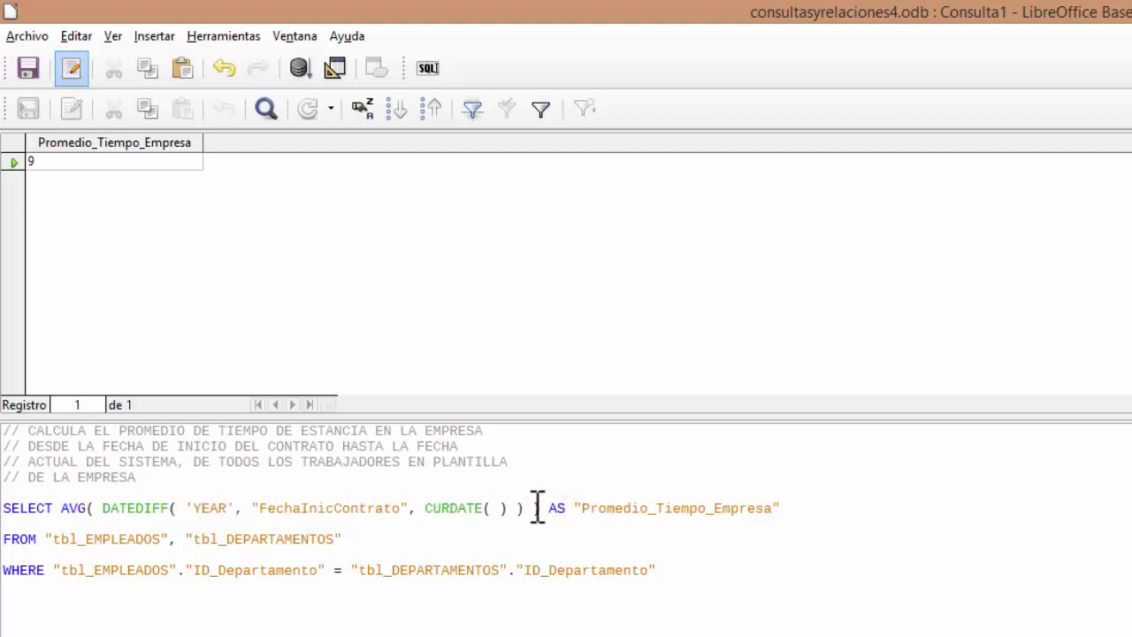
click(537, 508)
drag(551, 507, 585, 510)
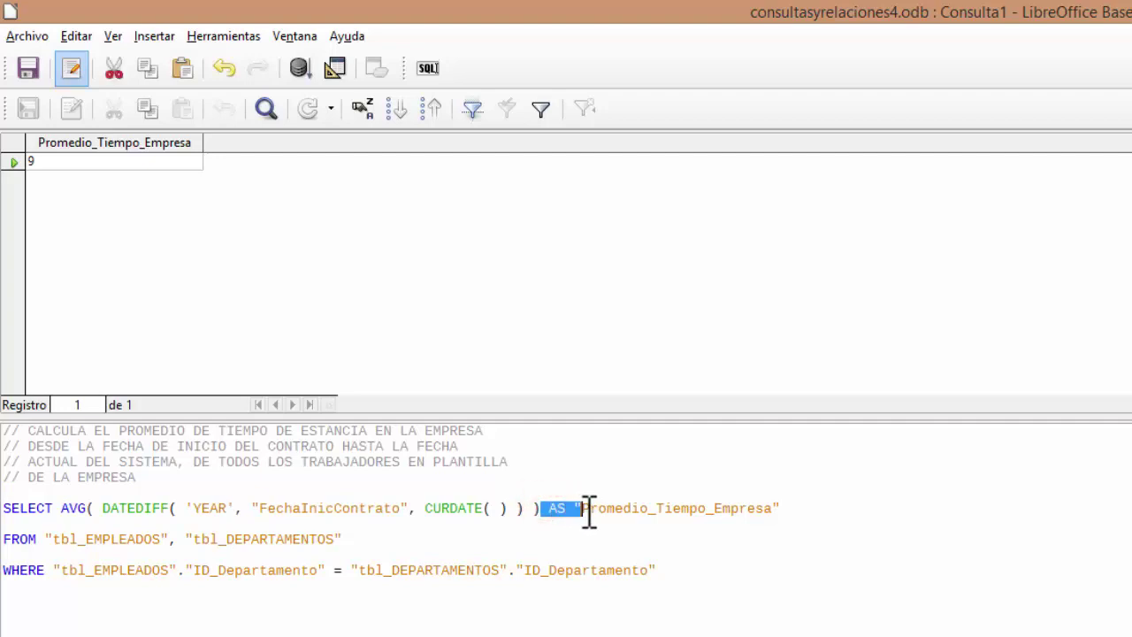
click(582, 508)
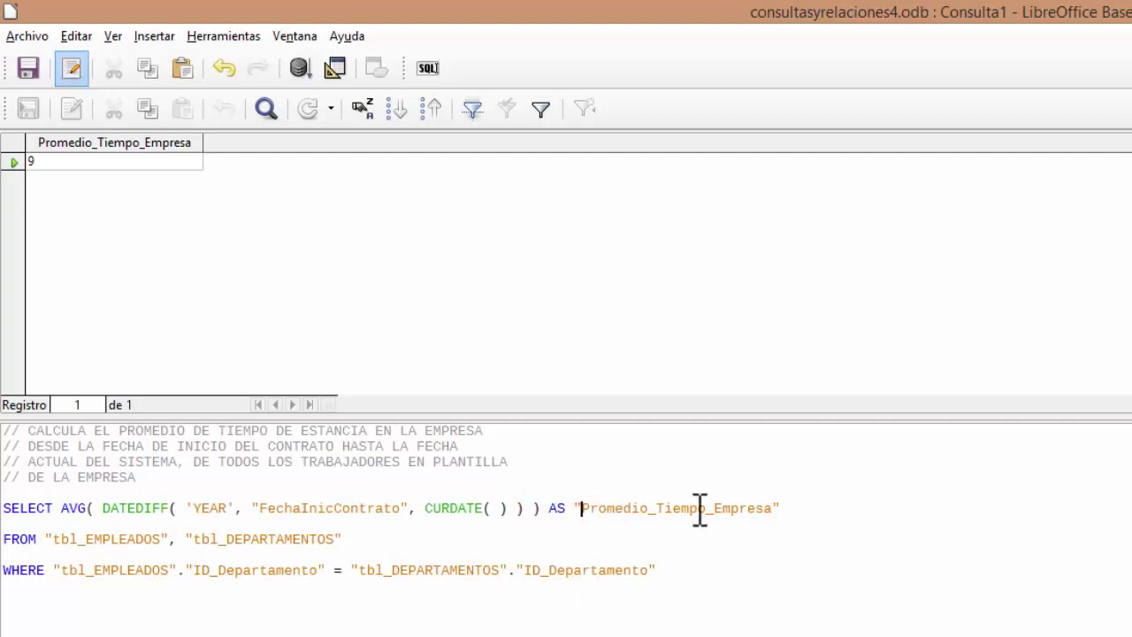
drag(545, 509, 579, 509)
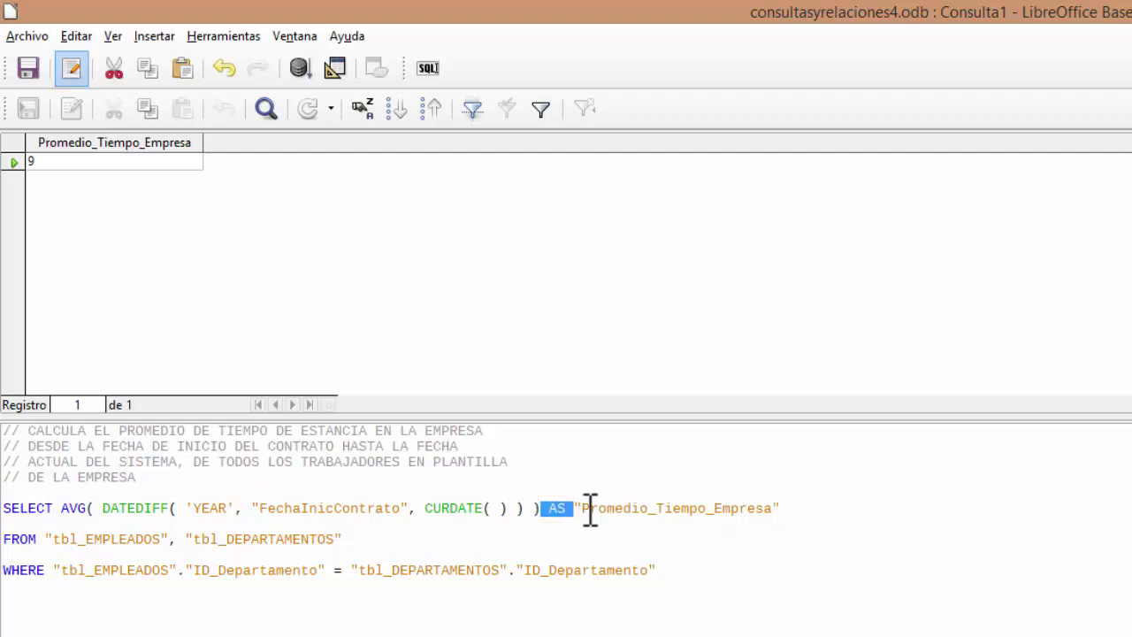
click(593, 510)
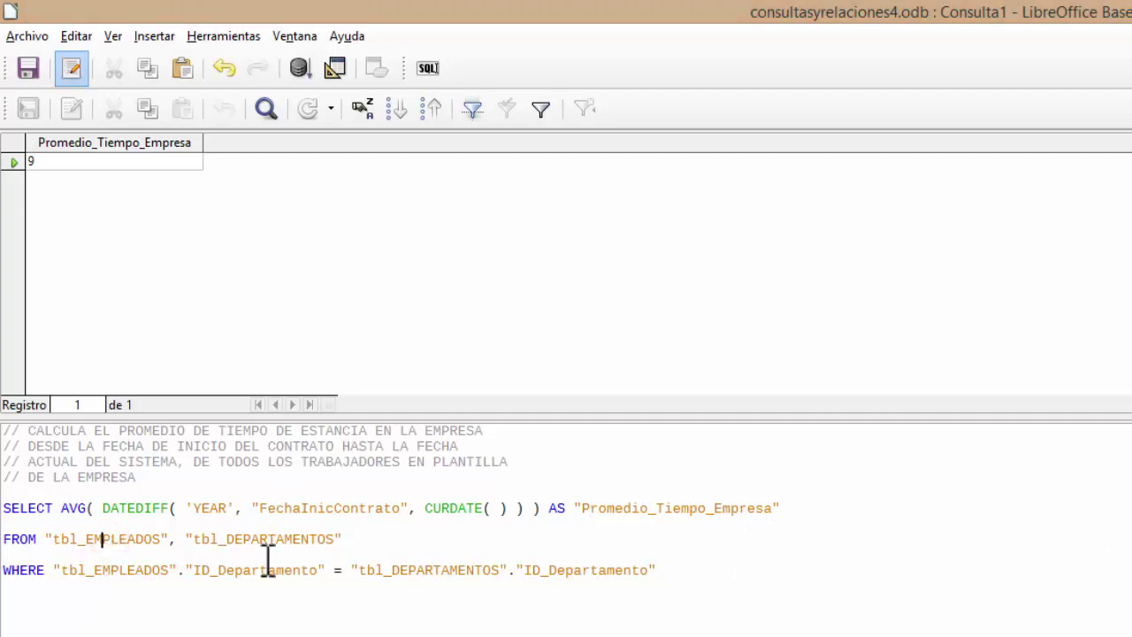
click(265, 537)
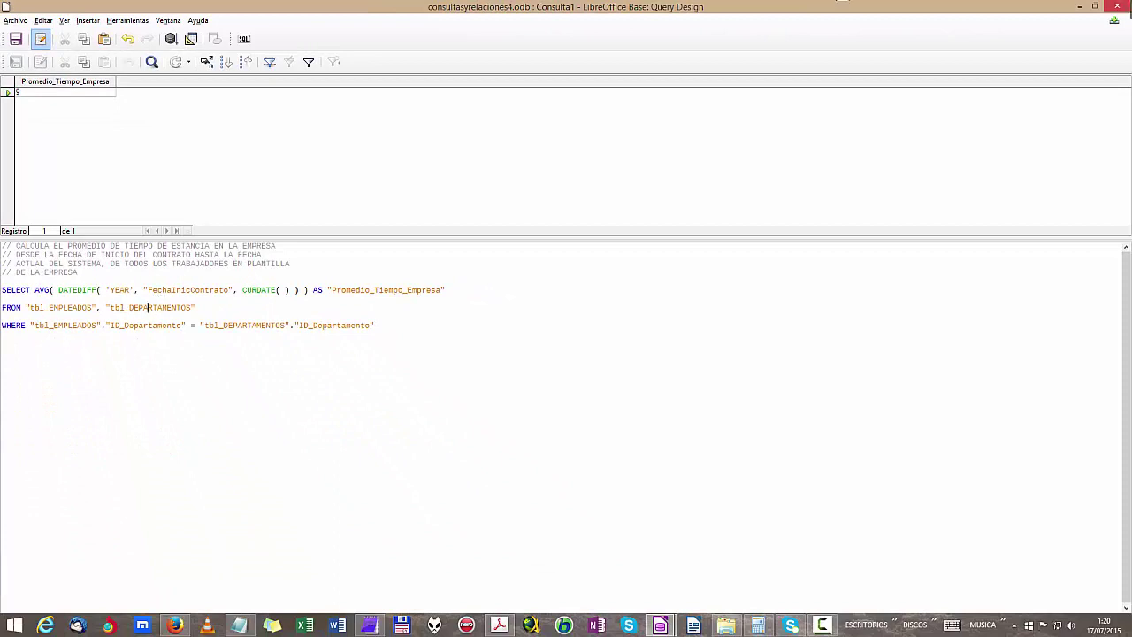
Open the data of tbl_EMPLEADOS and compare its FechaInicContrato column with the field used in the query
click(1079, 11)
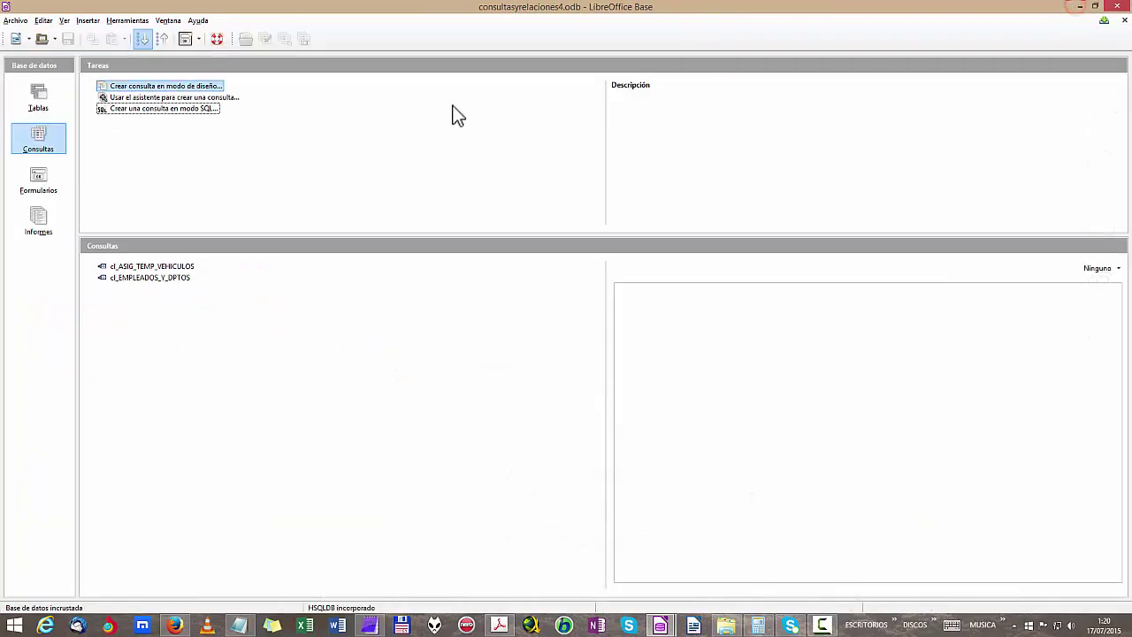
click(39, 102)
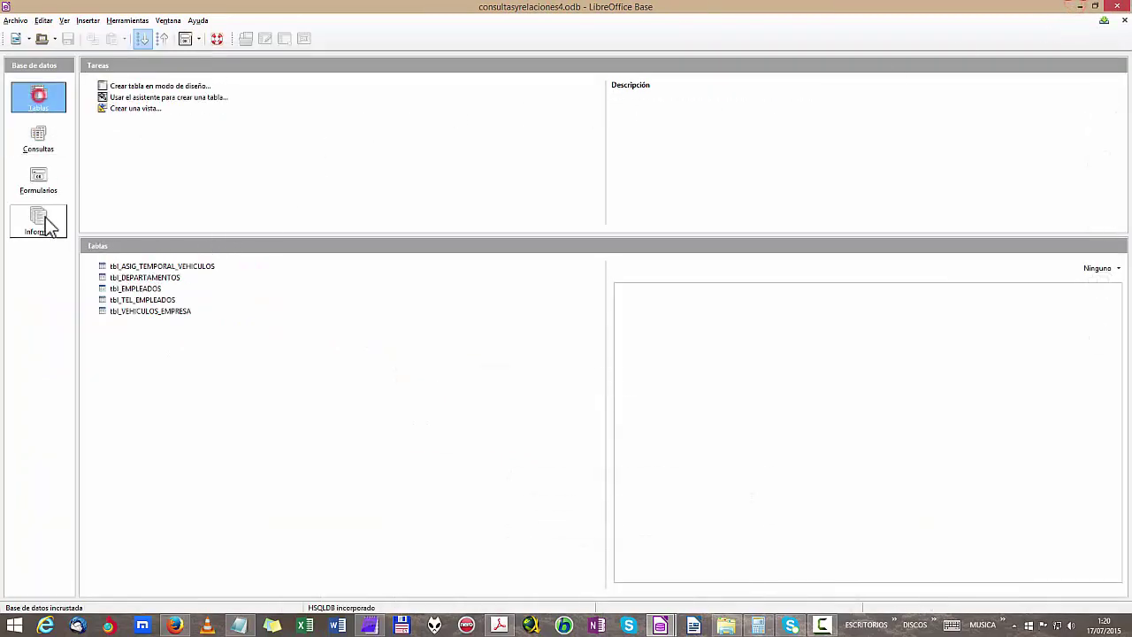
click(142, 290)
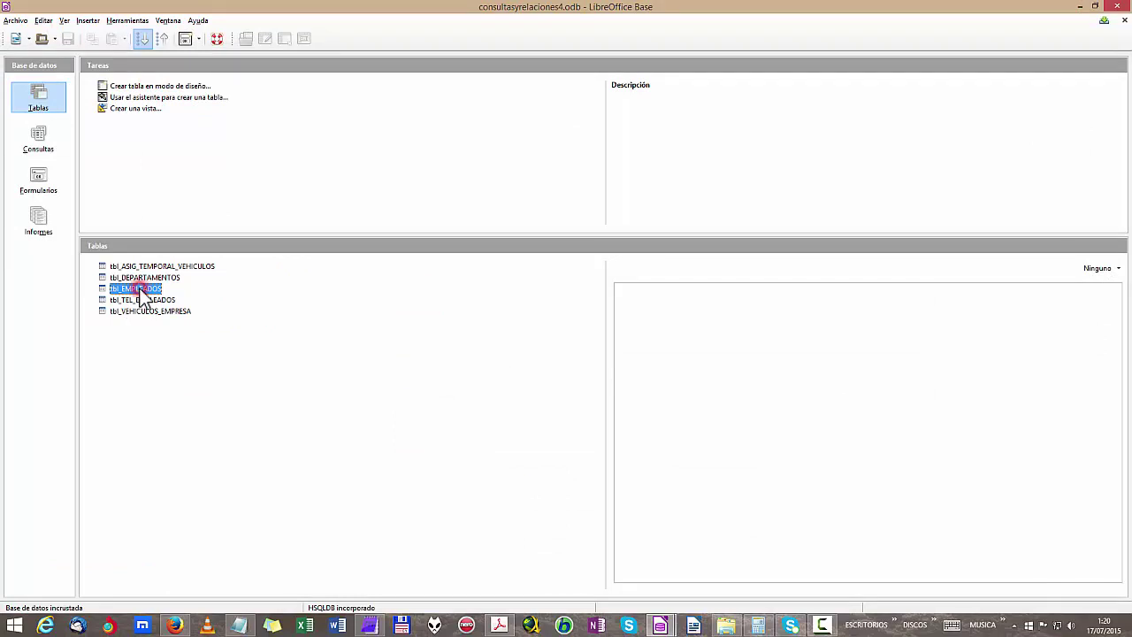
double_click(142, 292)
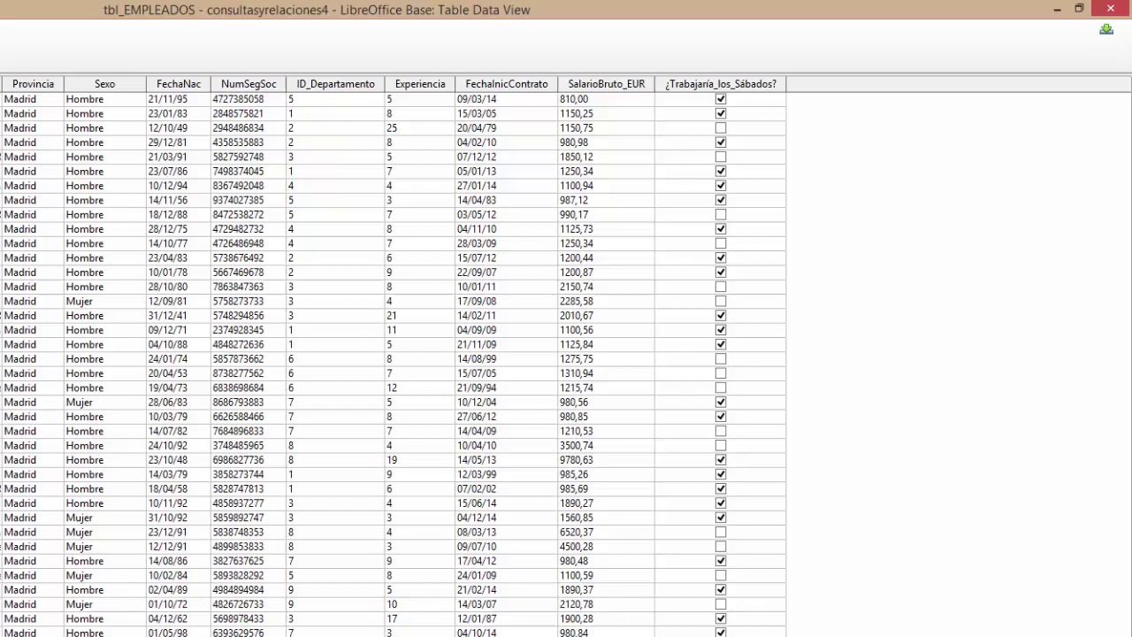
mouse_move(659, 625)
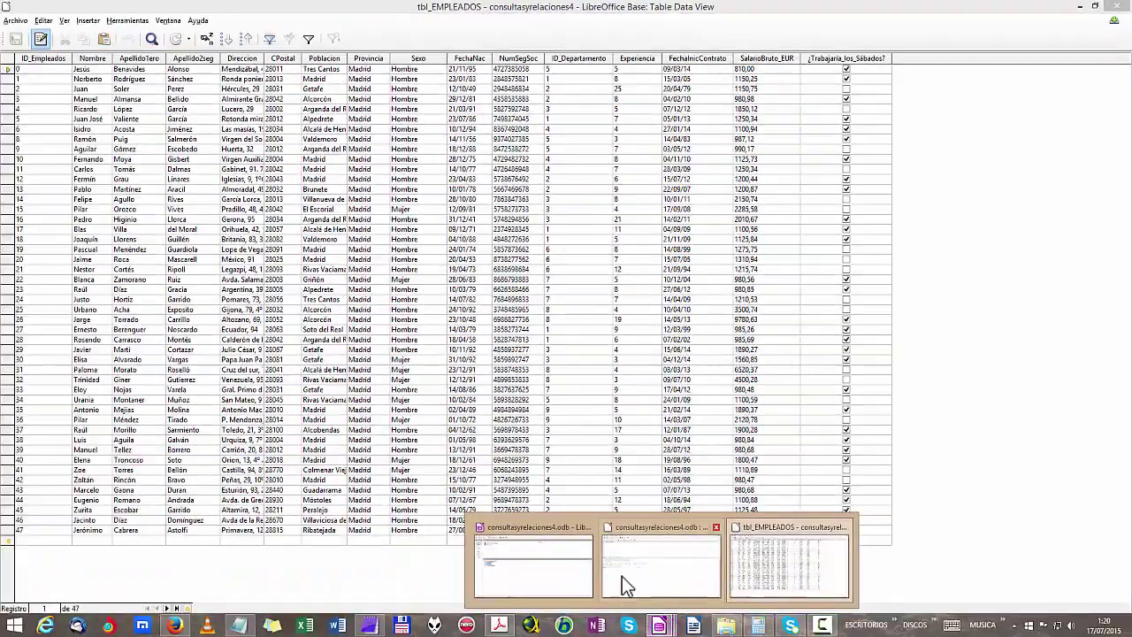
click(623, 570)
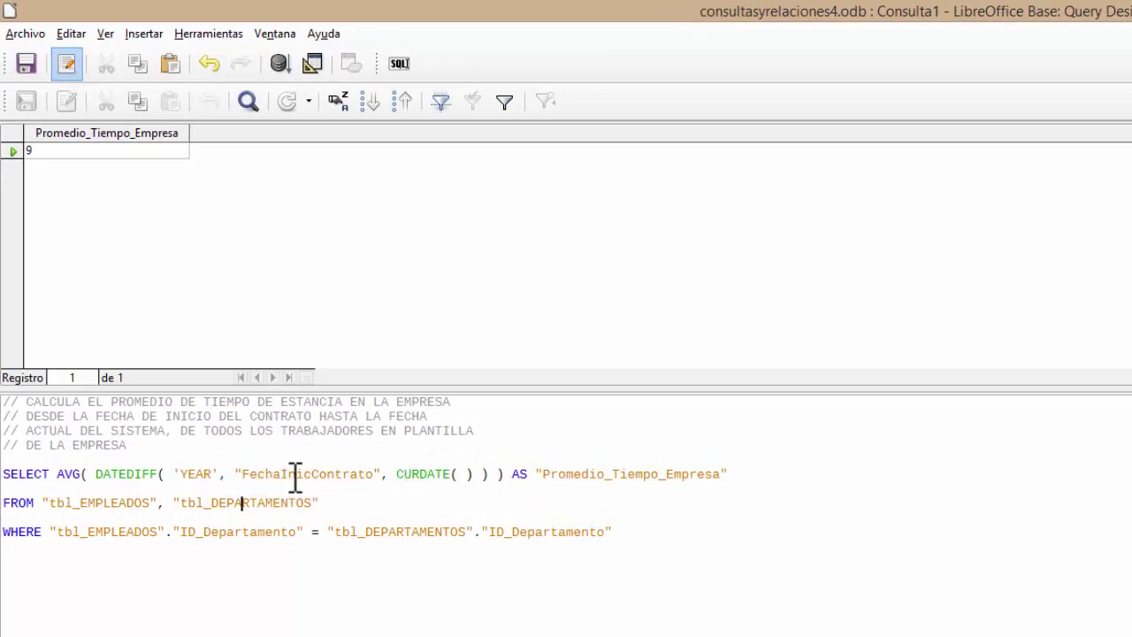
mouse_move(1085, 636)
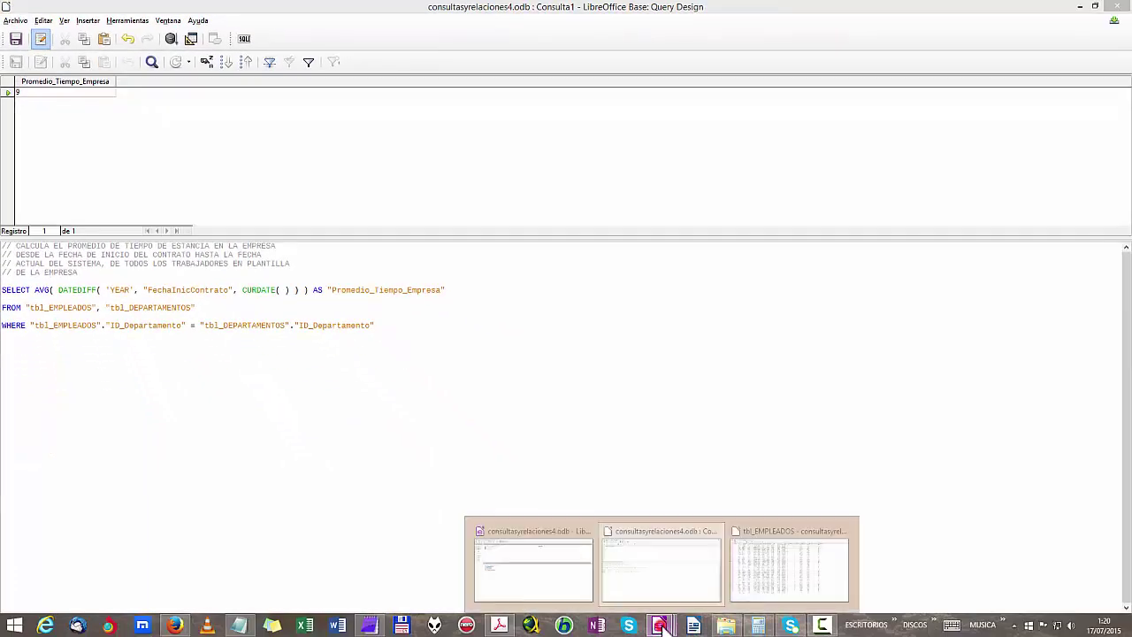
click(813, 573)
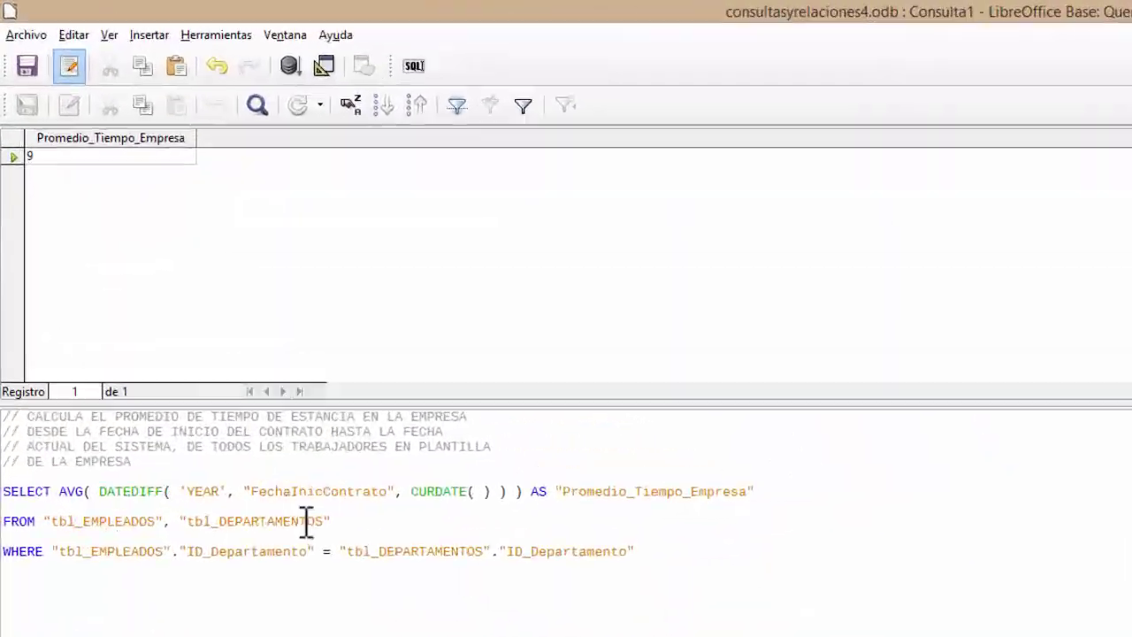
Copy and remove tbl_DEPARTAMENTOS and the whole WHERE clause from the query, leaving only tbl_EMPLEADOS in FROM
click(252, 524)
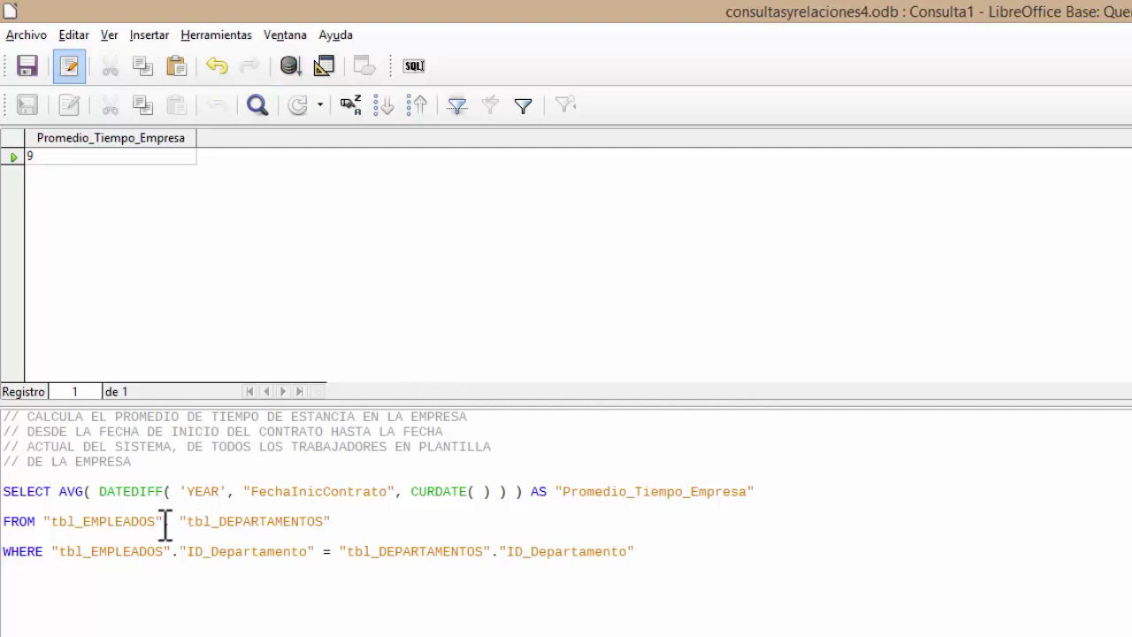
drag(168, 524, 752, 619)
key(ctrl+c)
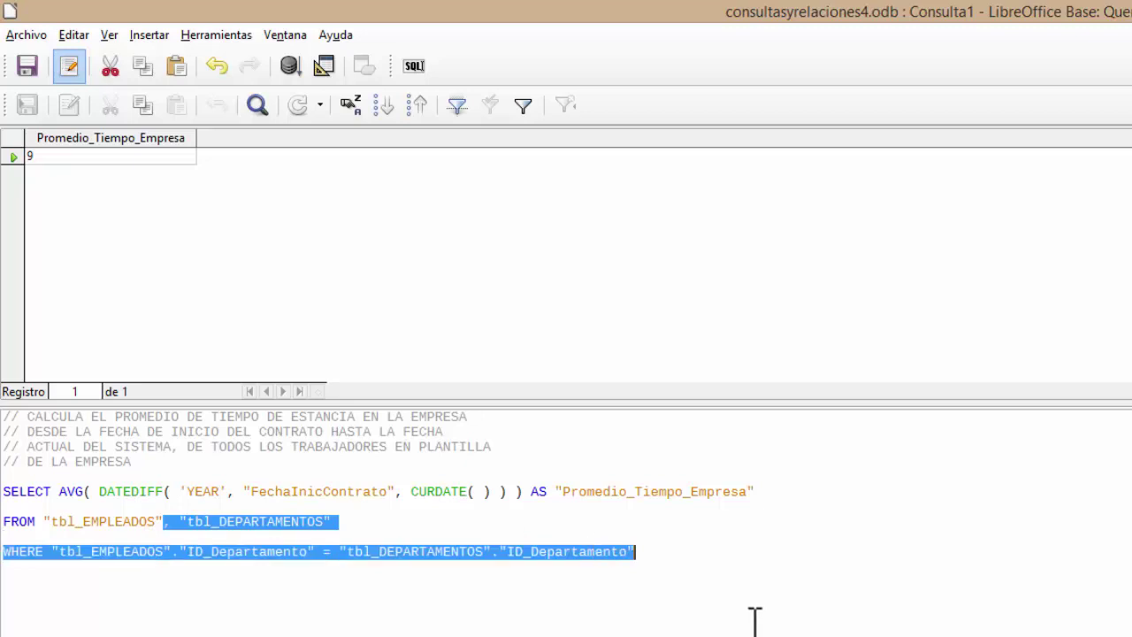
key(Delete)
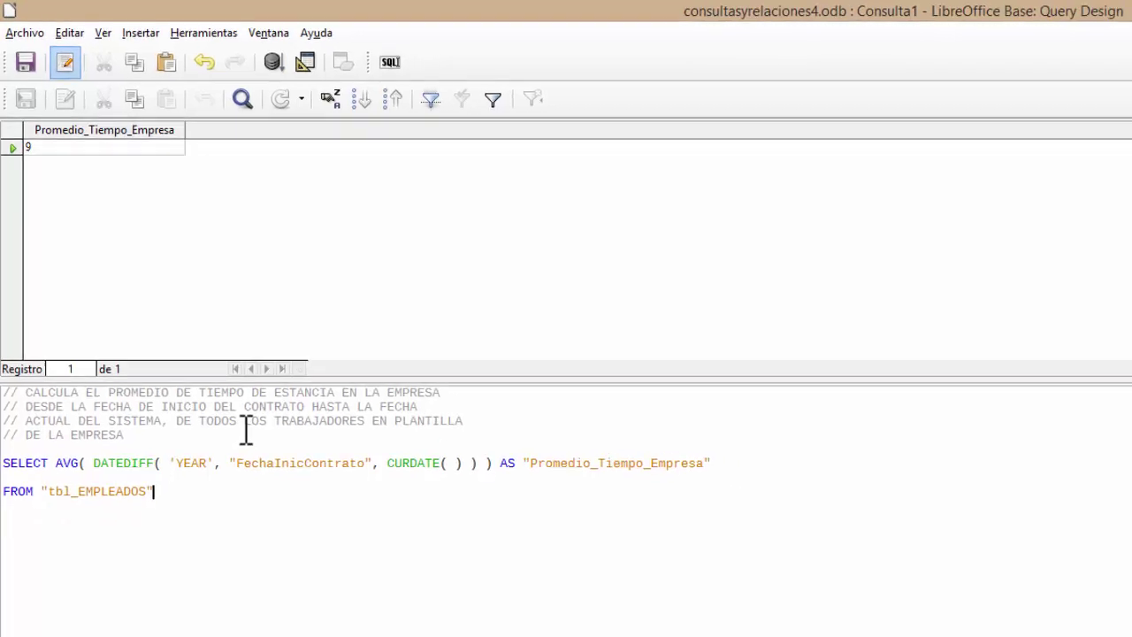
Restore the complete query text with tbl_DEPARTAMENTOS in FROM and the WHERE clause joining both tables on ID_Departamento
text(// CALCULA EL PROMEDIO DE TIEMPO DE ESTANCIA EN LA EMPRESA // DESDE LA FECHA DE INICIO DEL CONTRATO HASTA LA FECHA // ACTUAL DEL SISTEMA, DE TODOS LOS TRABAJADORES EN PLANTILLA // DE LA EMPRESA  SELECT AVG( DATEDIFF( 'YEAR', "FechaInicContrato", CURDATE( ) ) ) AS "Promedio_Tiempo_Empresa"  FROM "tbl_EMPLEADOS", "tbl_DEPARTAMENTOS"  WHERE "tbl_EMPLEADOS"."ID_Departamento" = "tbl_DEPARTAMENTOS"."ID_Departamento")
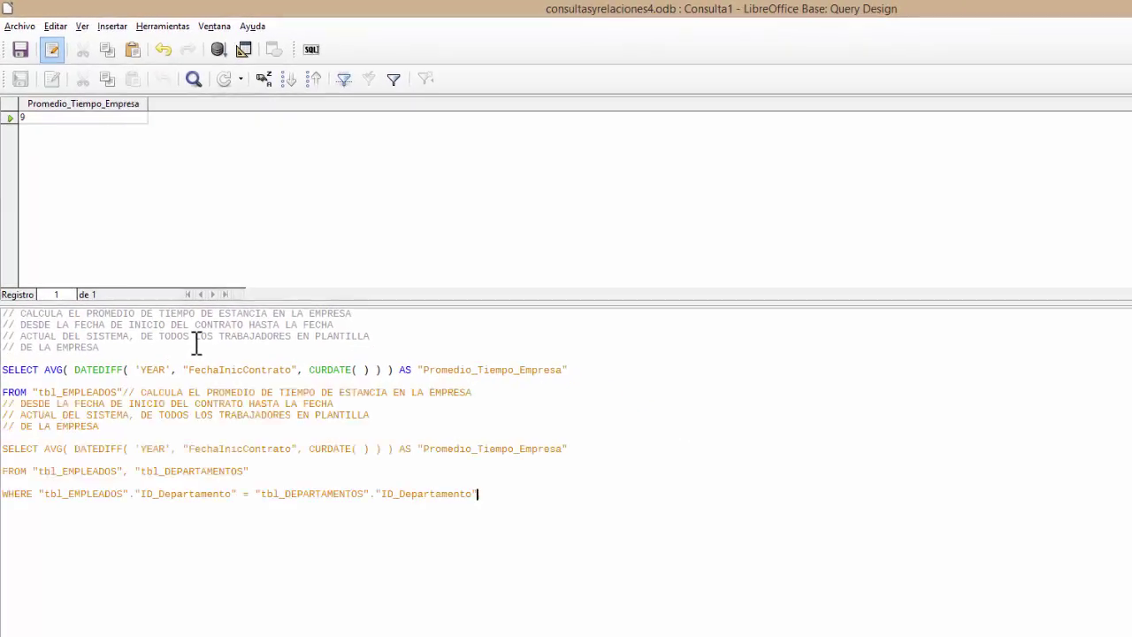
key(ctrl+z)
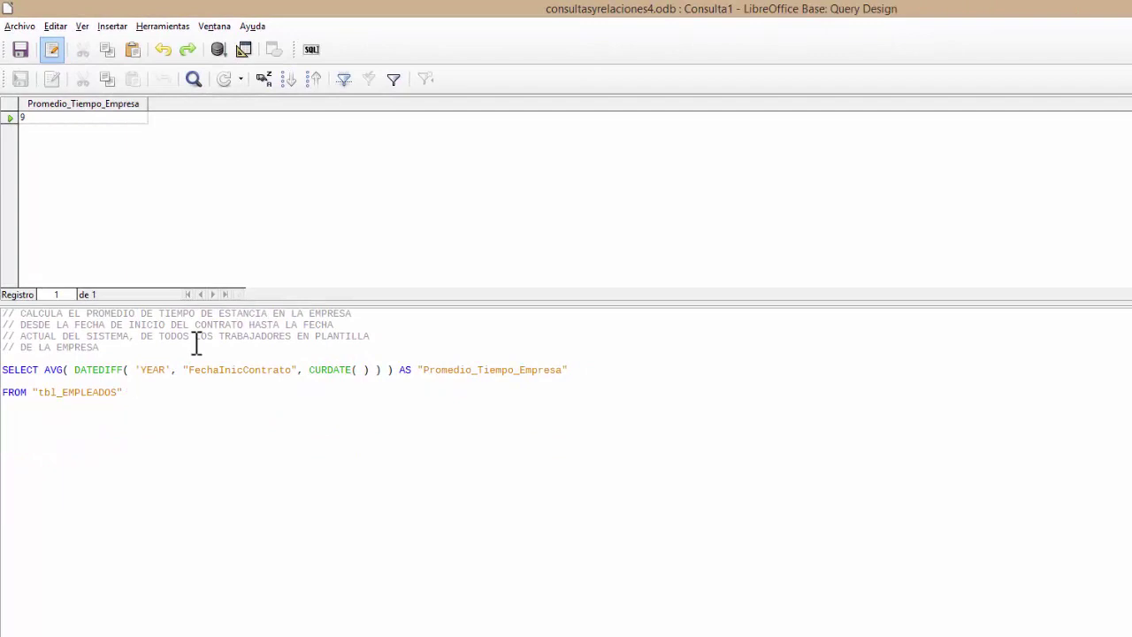
key(ctrl+v)
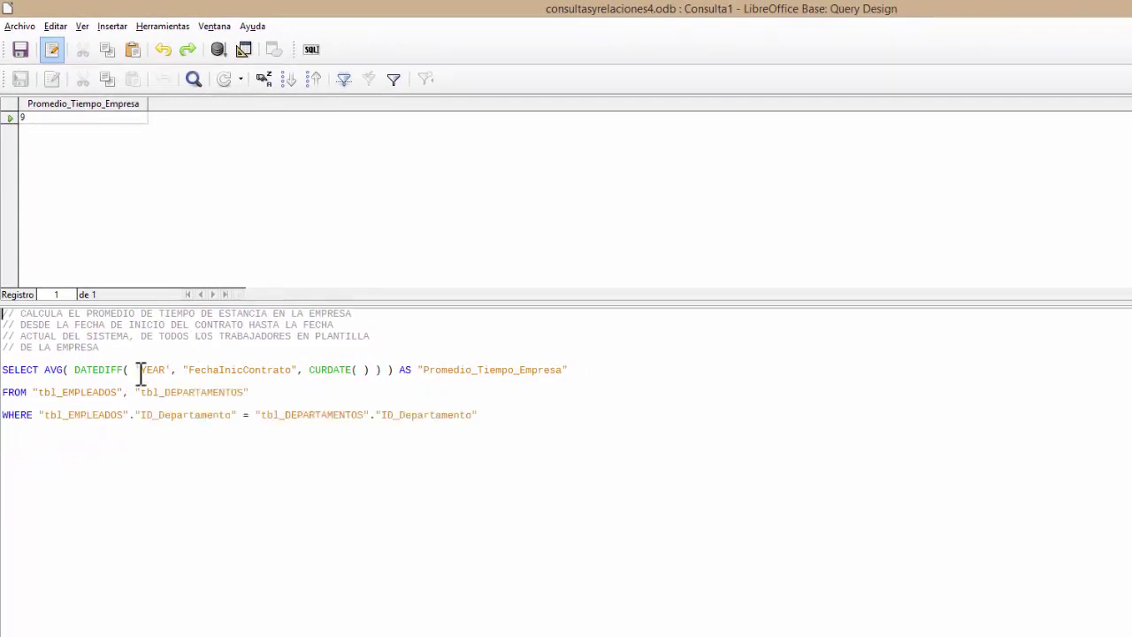
Try the query without tbl_DEPARTAMENTOS and the WHERE clause, undo that removal, and run the complete version
drag(122, 392, 505, 416)
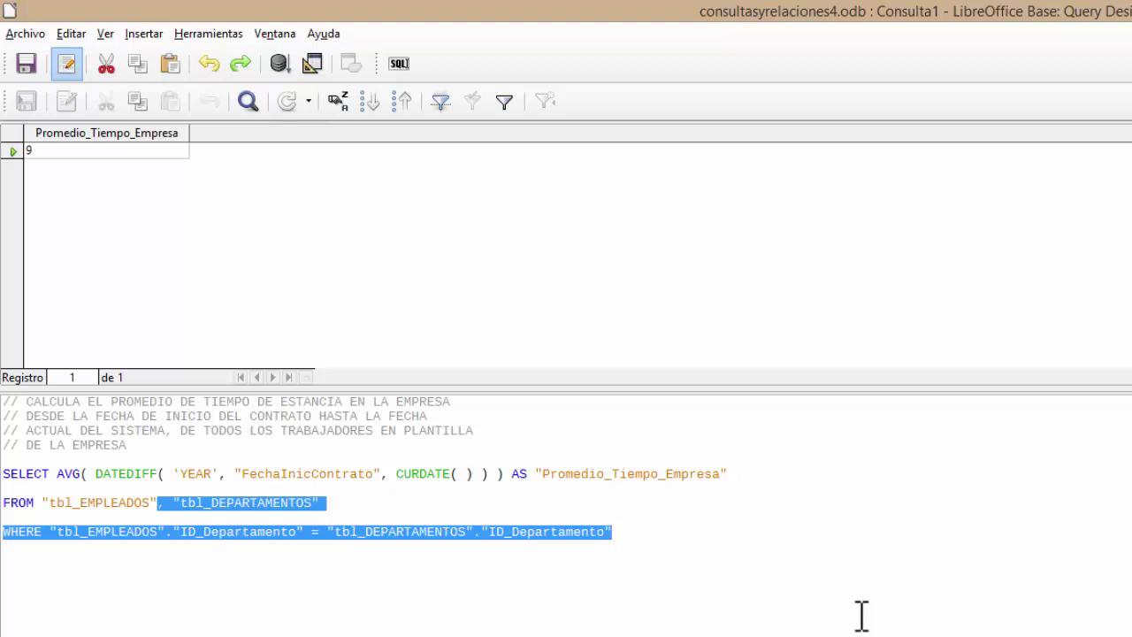
key(Delete)
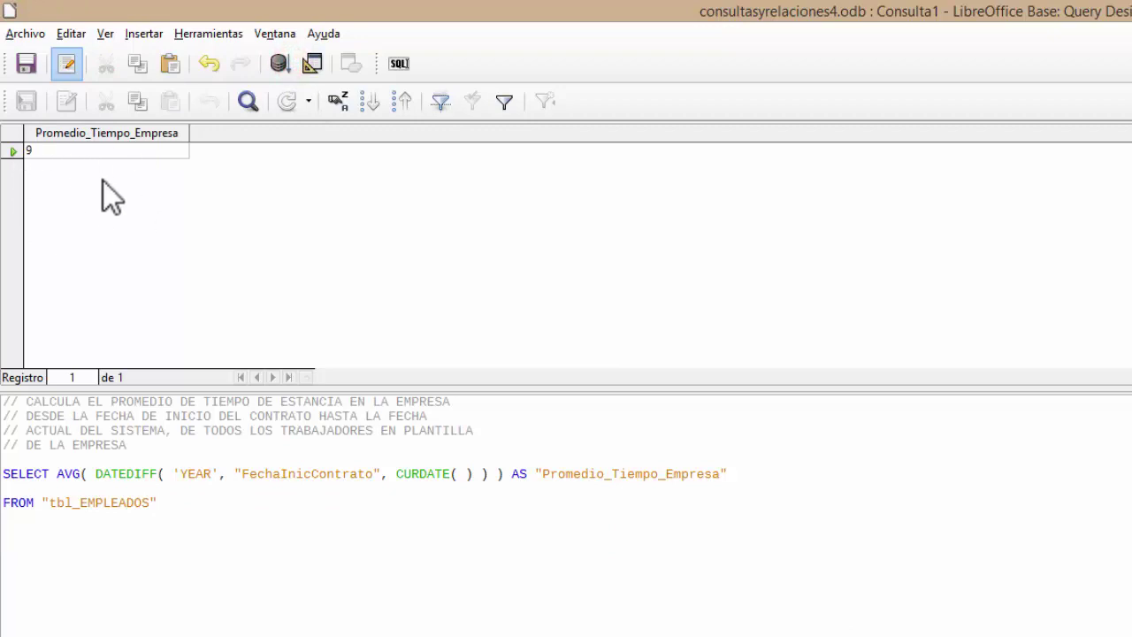
key(ctrl+z)
click(276, 64)
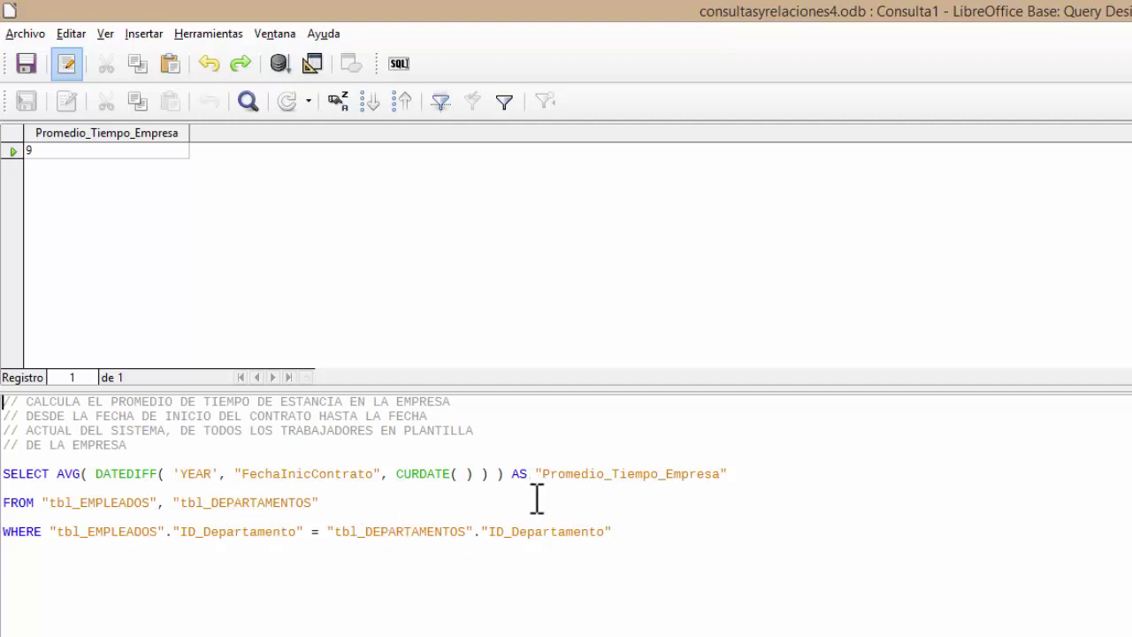
Remove tbl_DEPARTAMENTOS and the WHERE clause from the query and run it with only tbl_EMPLEADOS in FROM
drag(149, 502, 577, 548)
double_click(170, 504)
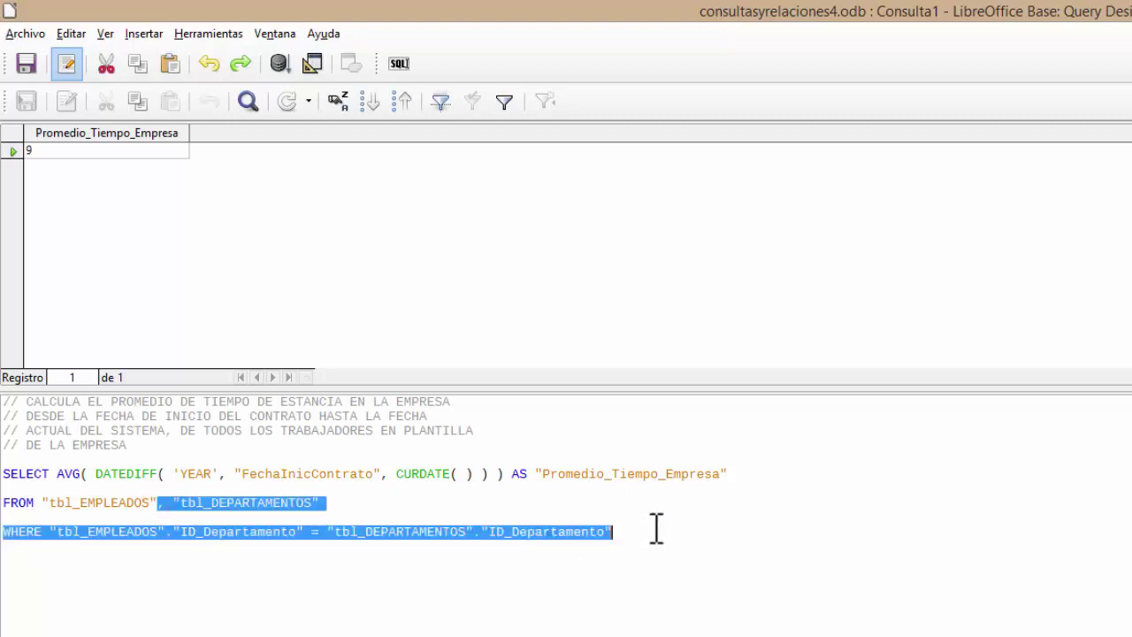
key(Delete)
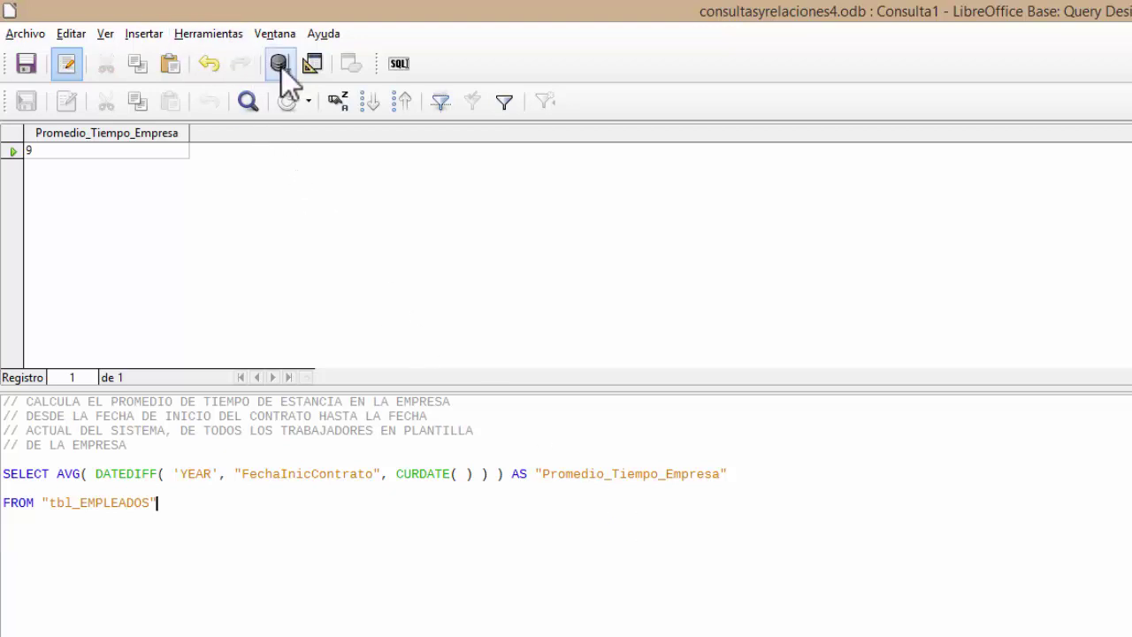
click(282, 67)
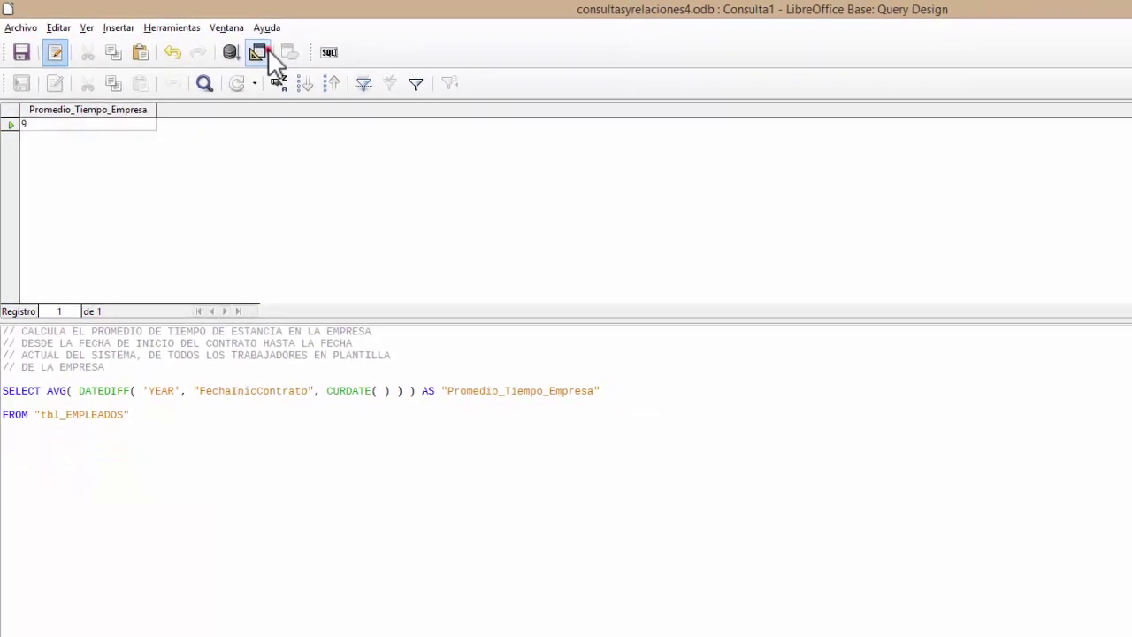
Examine the query in design view with its DATEDIFF column widened to fit, and display the SQL generated from it
click(264, 53)
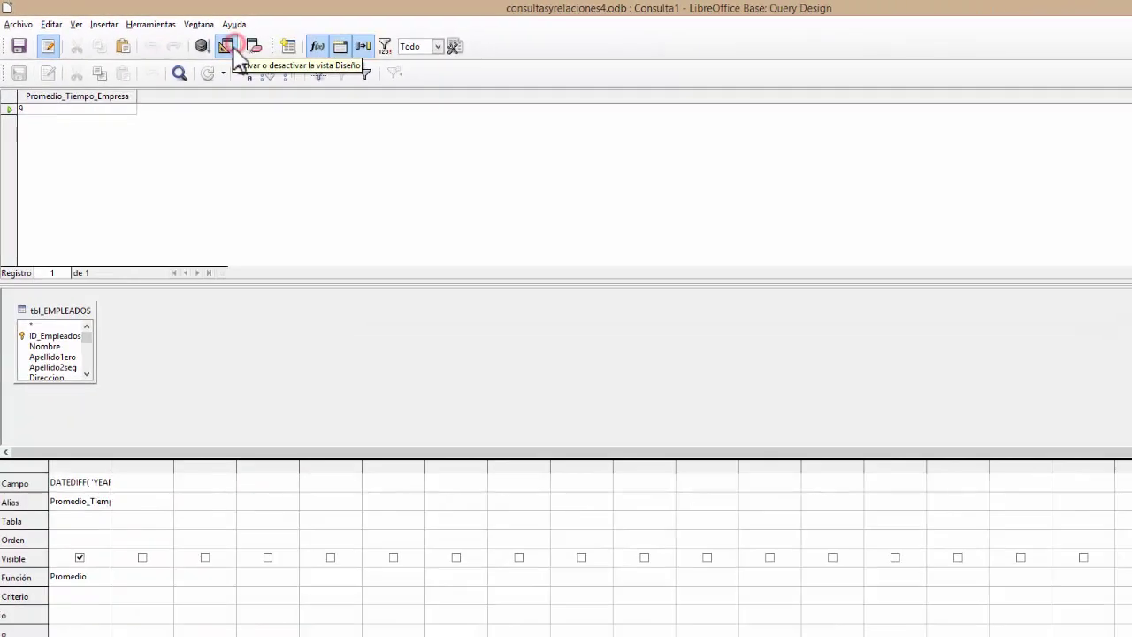
double_click(111, 468)
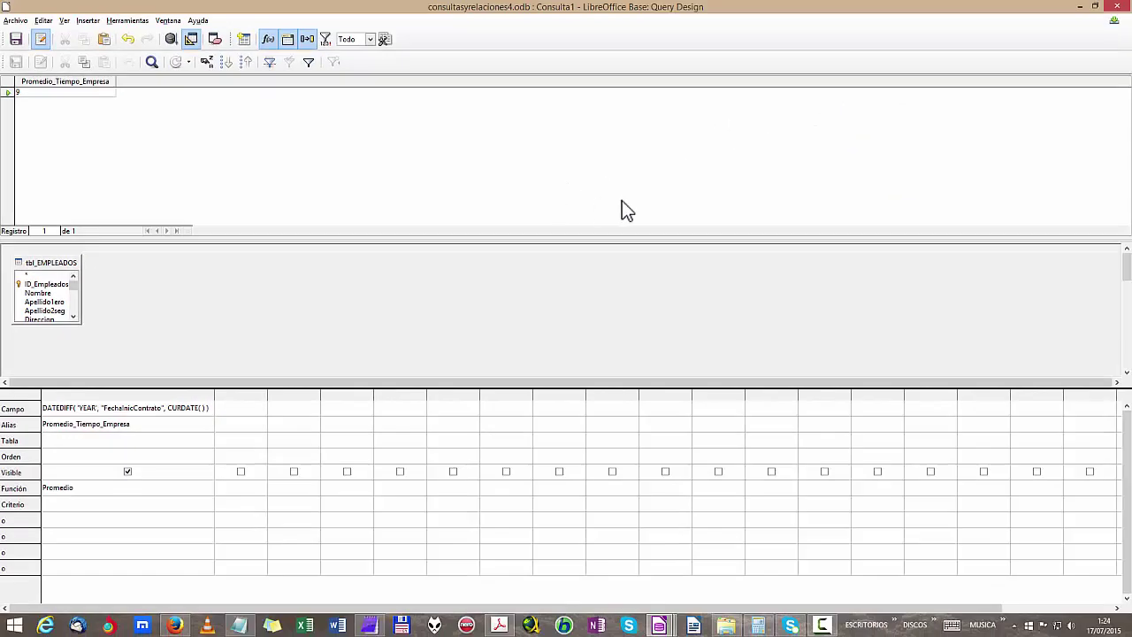
click(193, 42)
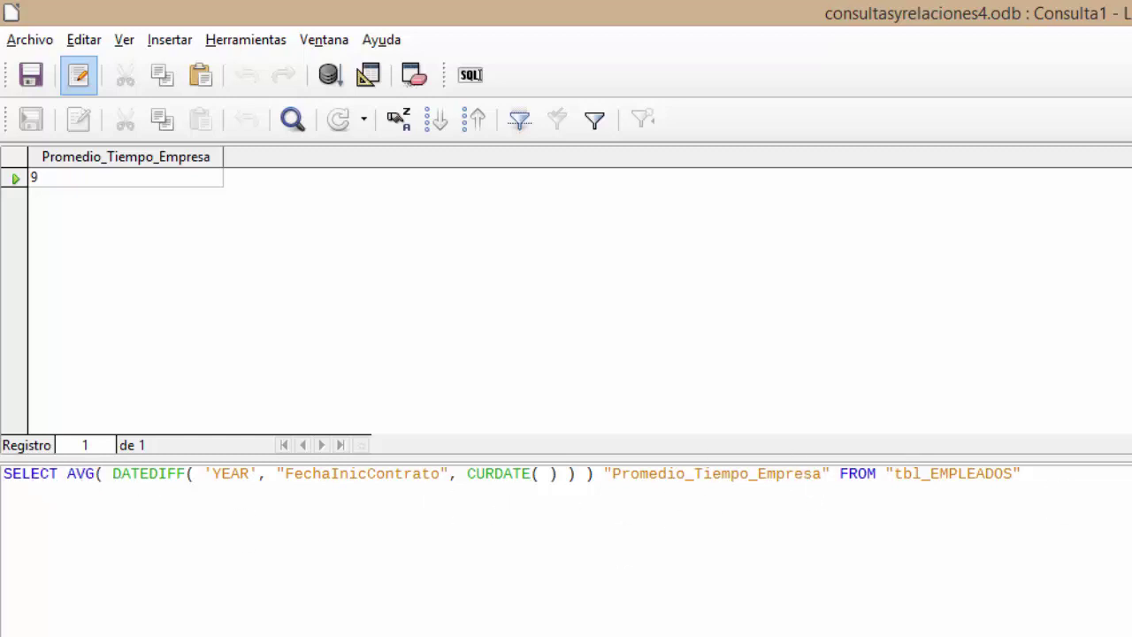
Return to design view, widen the DATEDIFF column, and look at the tables available to add without adding any
click(368, 74)
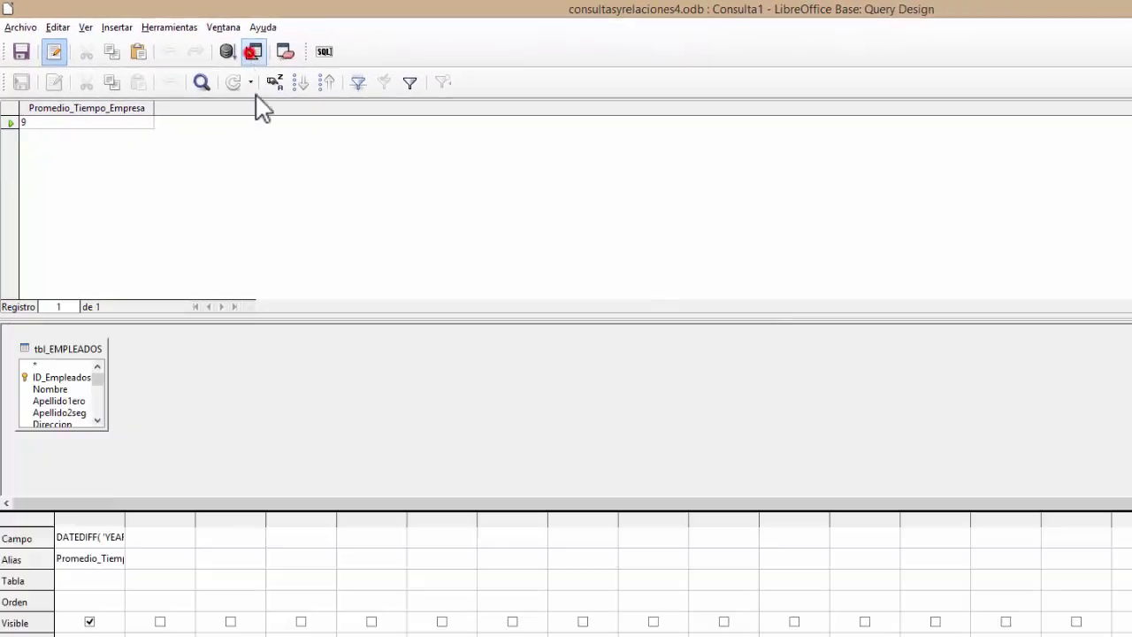
double_click(124, 520)
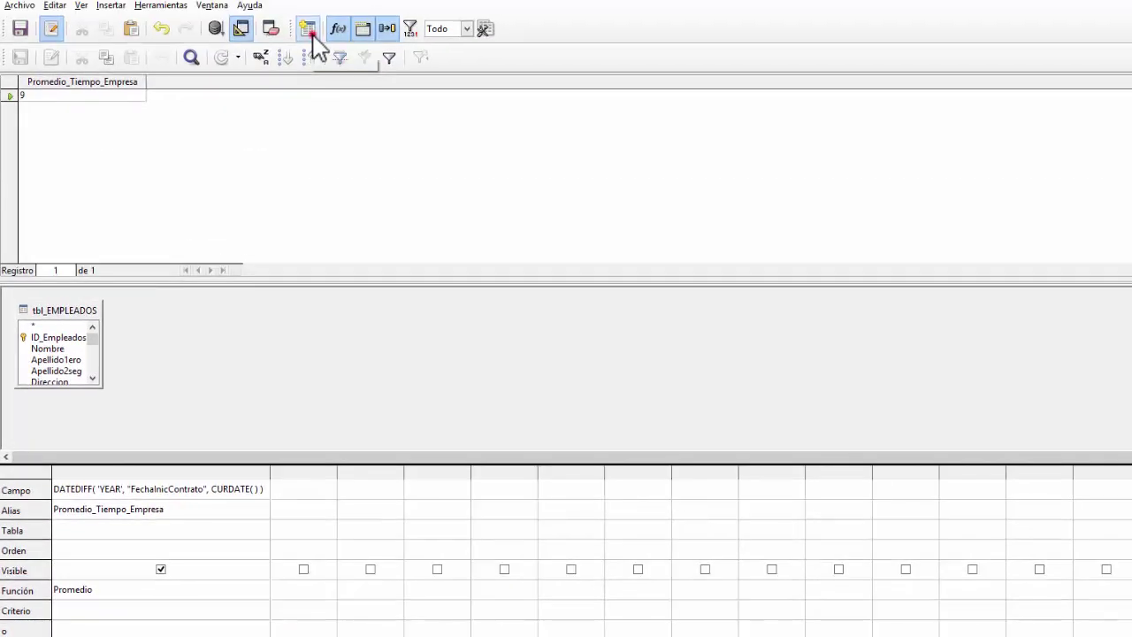
click(311, 37)
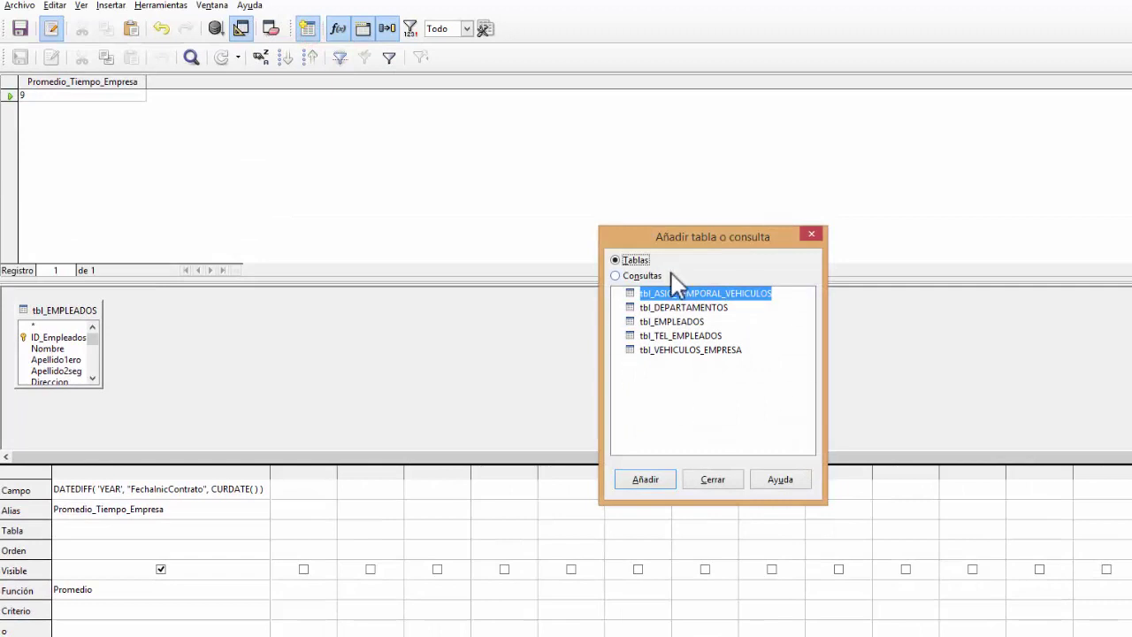
click(811, 236)
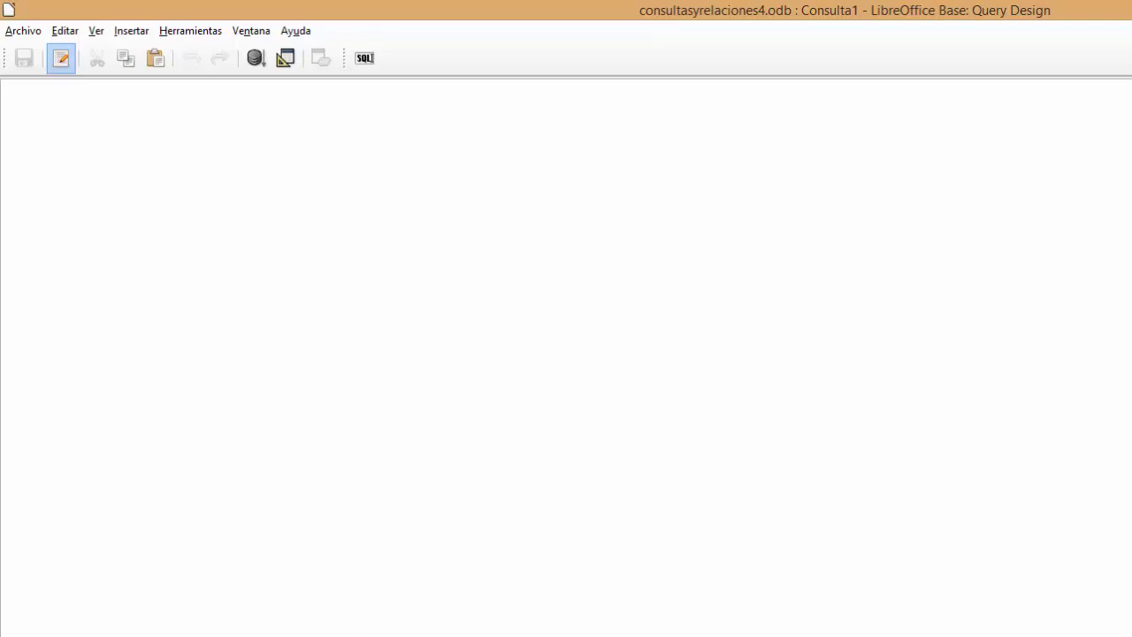
Write and run a commented query for employees' Nombre, Apellido1ero, Nombre_Dep and Experiencia, with Experiencia <= an AVG( DATEDIFF ) subquery on tbl_EMPLEADOS
text(// SELECCIONA SOLO AQUELLOS EMPLEADOS CUYA ESTANCIA EN LA EMPRESA SEA IGUAL // O INFERIOR AL PROMEDIO GENERAL DE ESTANCIA EN LA EMPRESA, MOSTRANDONOS // EL DEPARTAMENTO EN EL QUE TRABAJAN Y ADEMAS SU EXPERIENCIA   SELECT "tbl_EMPLEADOS"."Nombre",        "tbl_EMPLEADOS"."Apellido1ero",        "tbl_DEPARTAMENTOS"."Nombre_Dep",        "tbl_EMPLEADOS"."Experiencia"  FROM "tbl_EMPLEADOS", "tbl_DEPARTAMENTOS"  WHERE "tbl_EMPLEADOS"."ID_Departamento" = "tbl_DEPARTAMENTOS"."ID_Departamento"  AND "tbl_EMPLEADOS"."Experiencia" <= ( SELECT AVG( DATEDIFF( 'YEAR', "FechaInicContrato", CURDATE( ) ) )                                        FROM "tbl_EMPLEADOS" ))
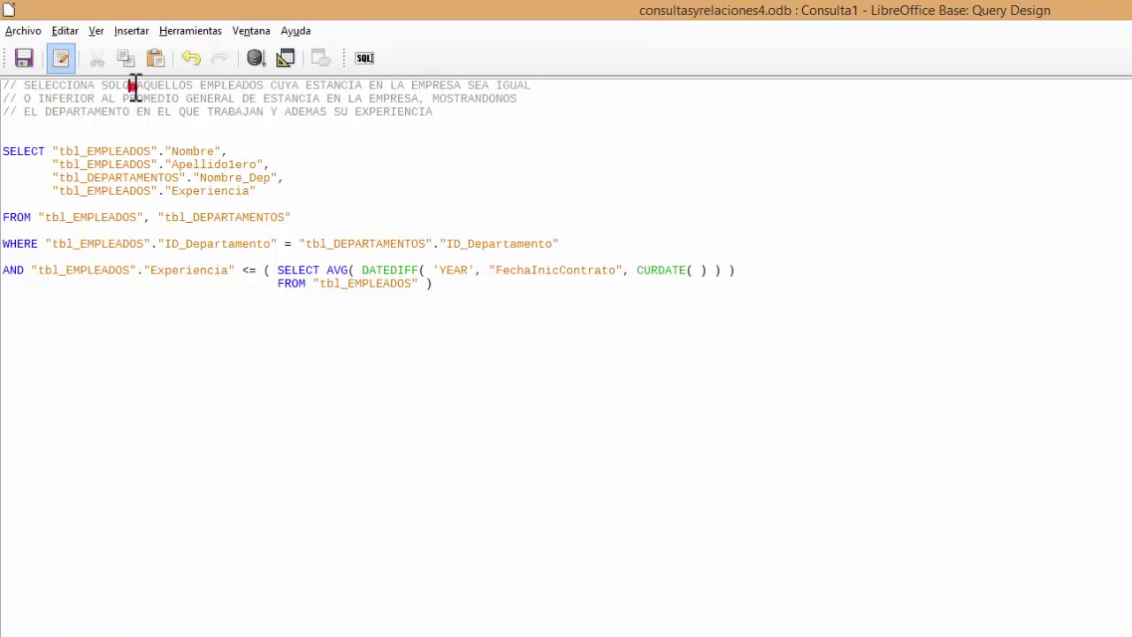
click(26, 86)
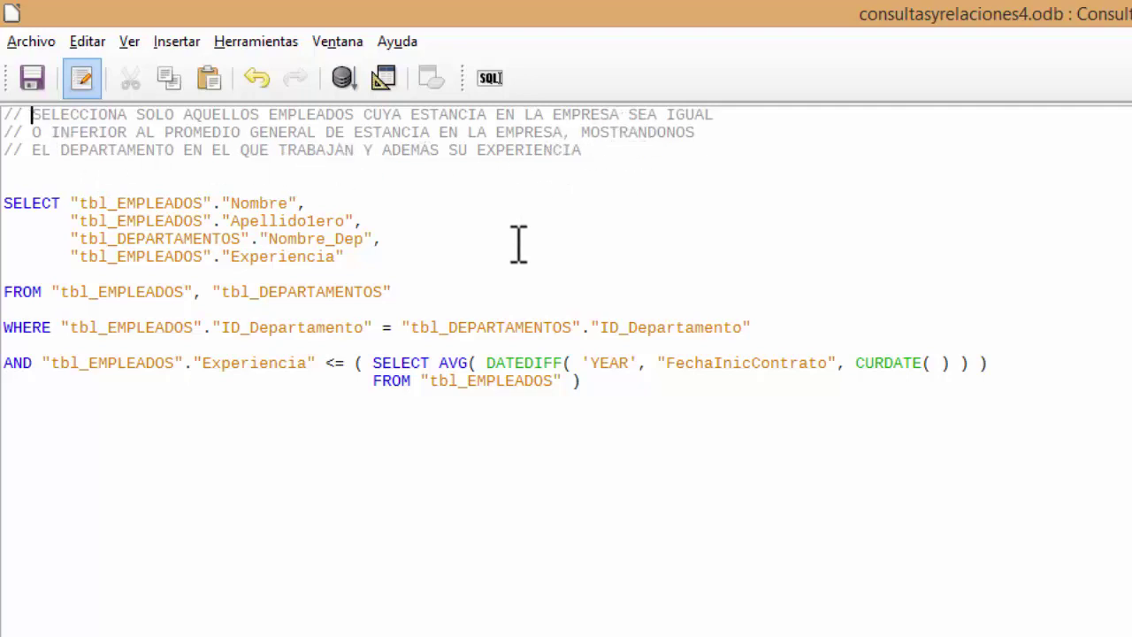
click(345, 80)
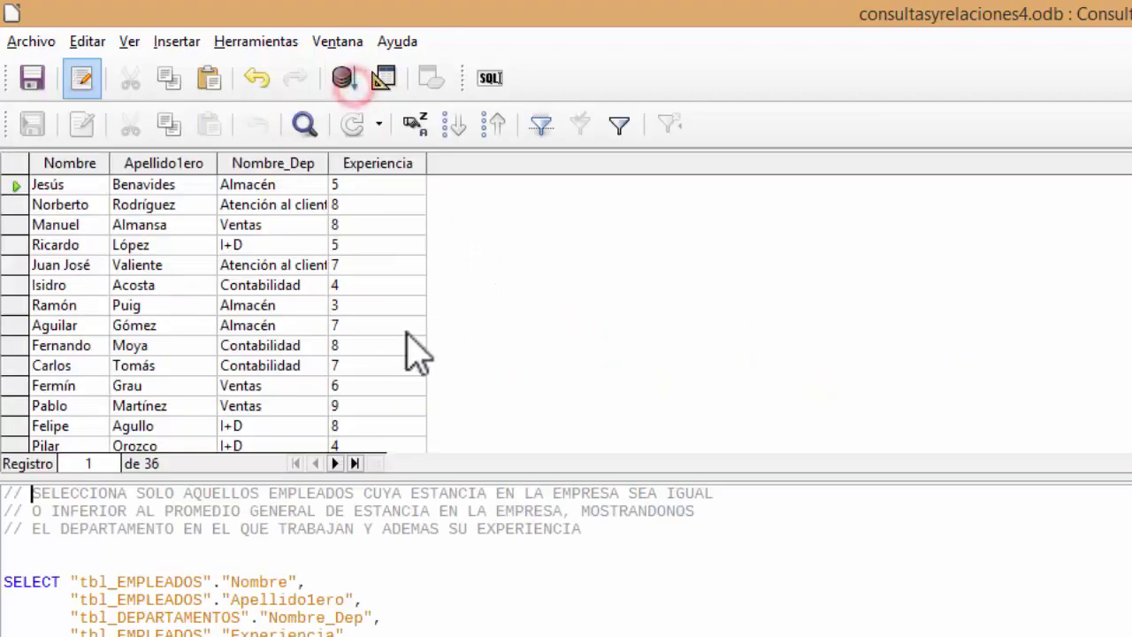
Look through all the result rows, checking the Experiencia values, and widen the Nombre_Dep column to fit its contents
scroll(459, 243, down, 7)
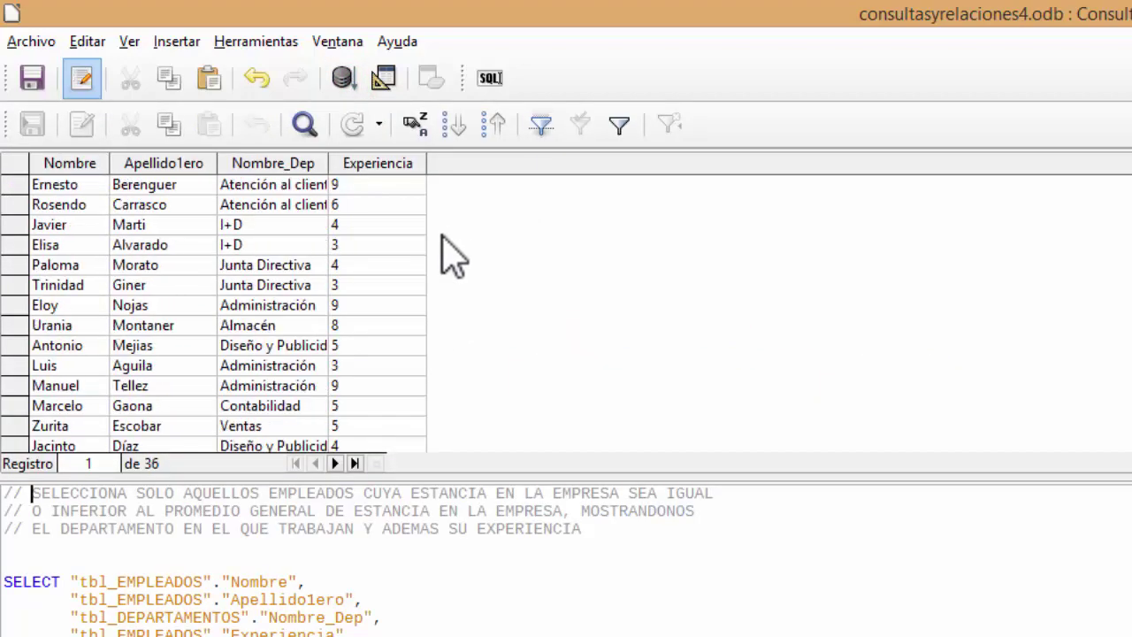
scroll(447, 252, down, 1)
scroll(334, 400, up, 7)
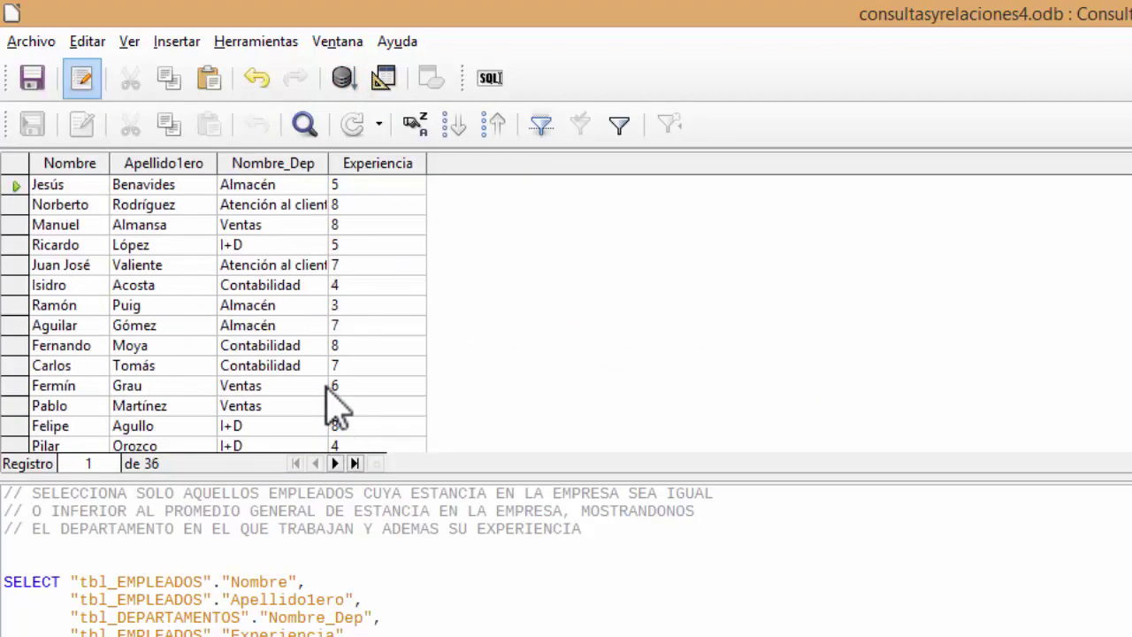
scroll(384, 230, down, 8)
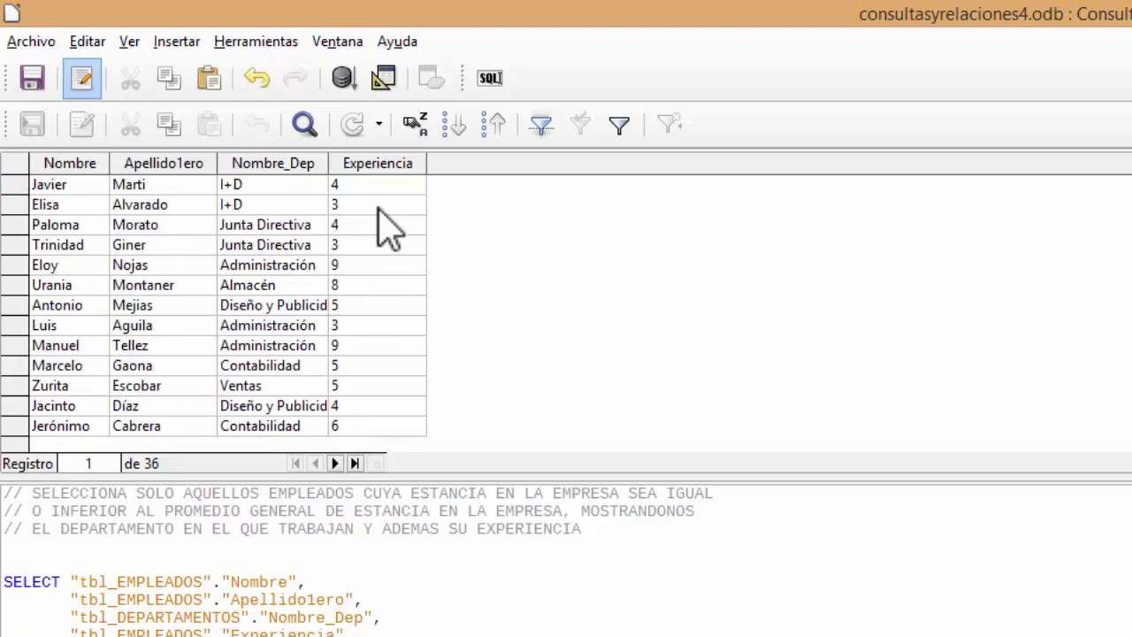
scroll(362, 398, up, 8)
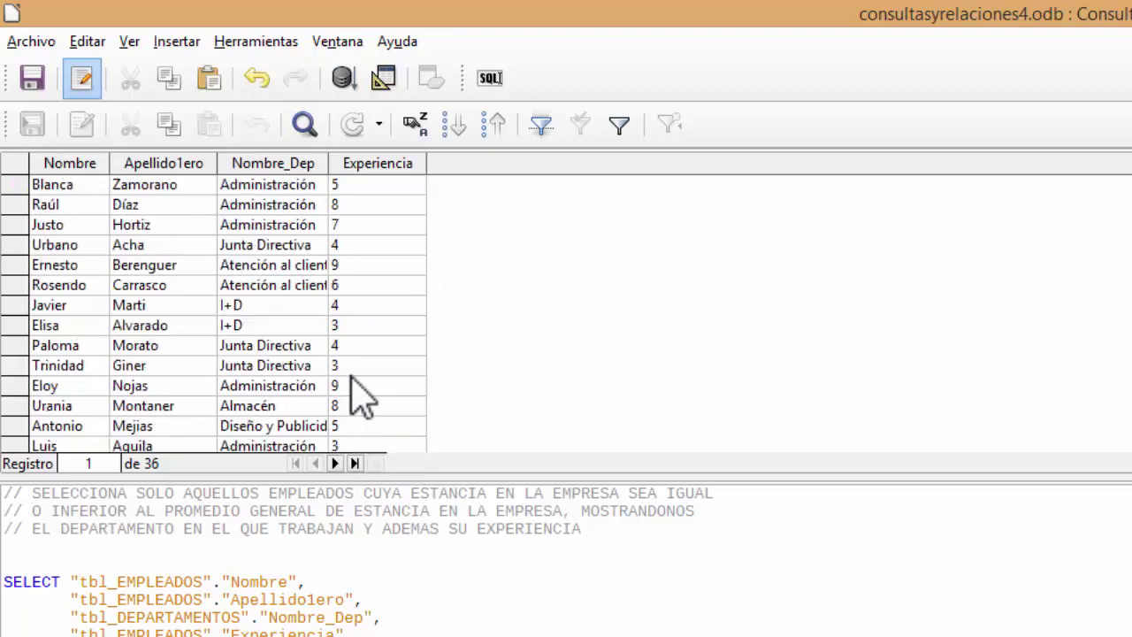
double_click(328, 165)
scroll(329, 334, down, 8)
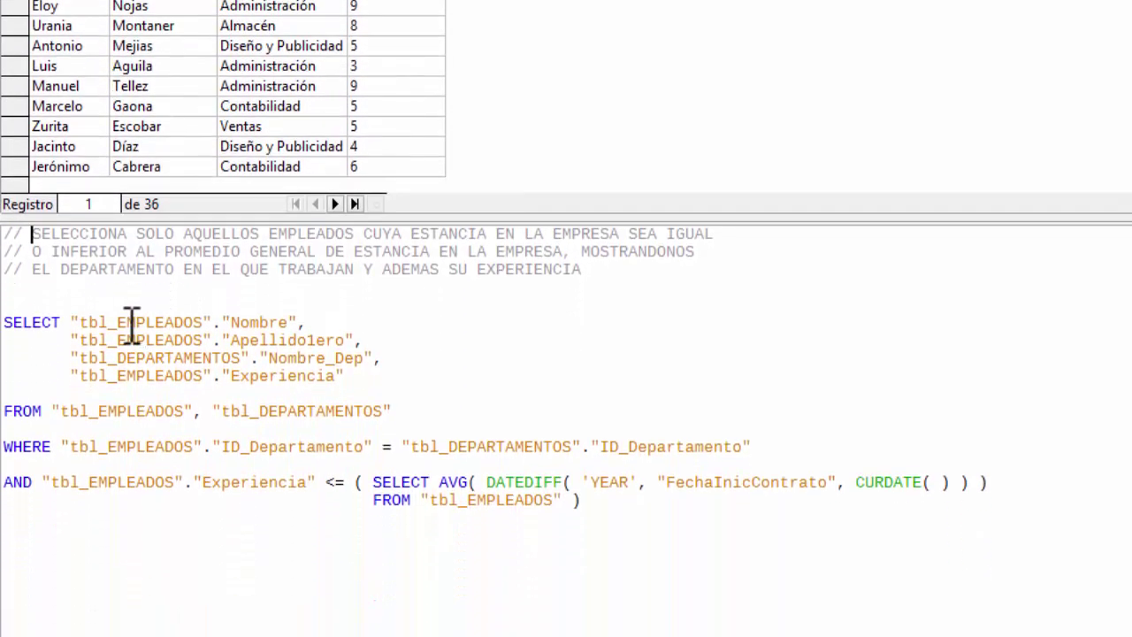
Examine the SELECT keyword and its first field, "tbl_EMPLEADOS"."Nombre", including the table prefix and the separating comma
click(27, 318)
drag(126, 341, 116, 323)
click(247, 319)
click(121, 323)
click(228, 324)
click(152, 323)
click(253, 316)
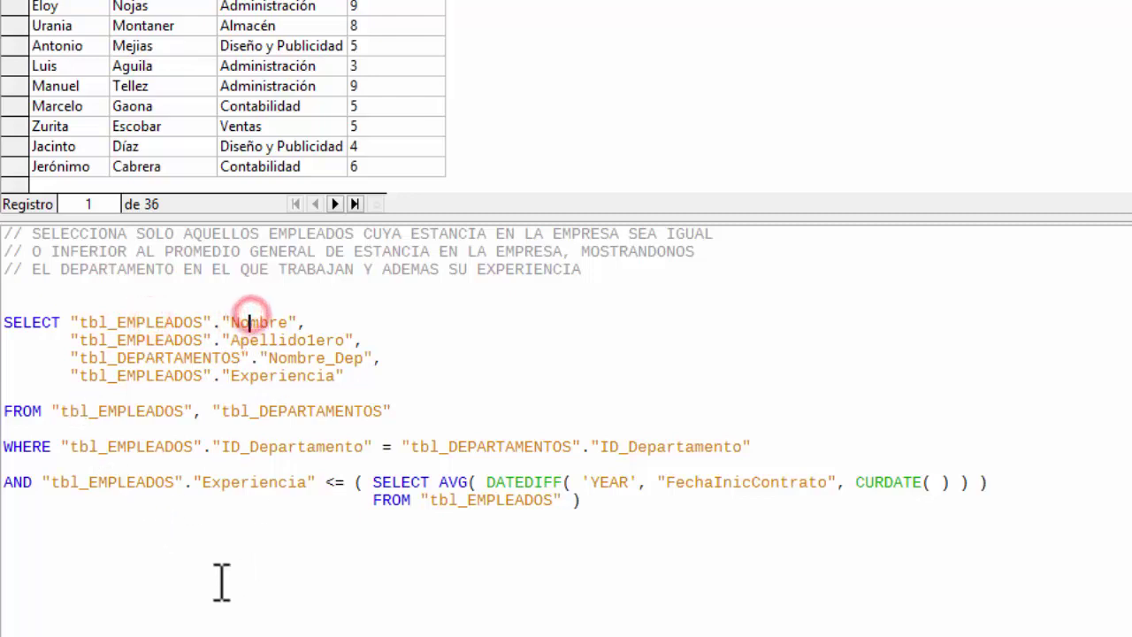
click(300, 321)
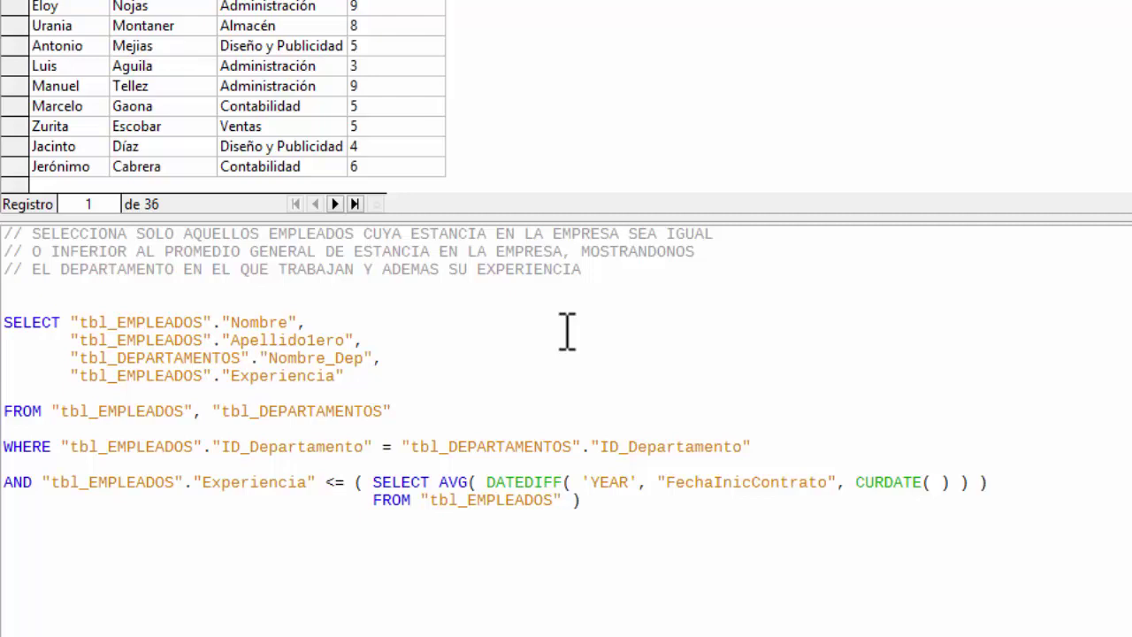
Examine the Apellido1ero field of tbl_EMPLEADOS and the Nombre_Dep field of tbl_DEPARTAMENTOS in the SELECT list
click(161, 341)
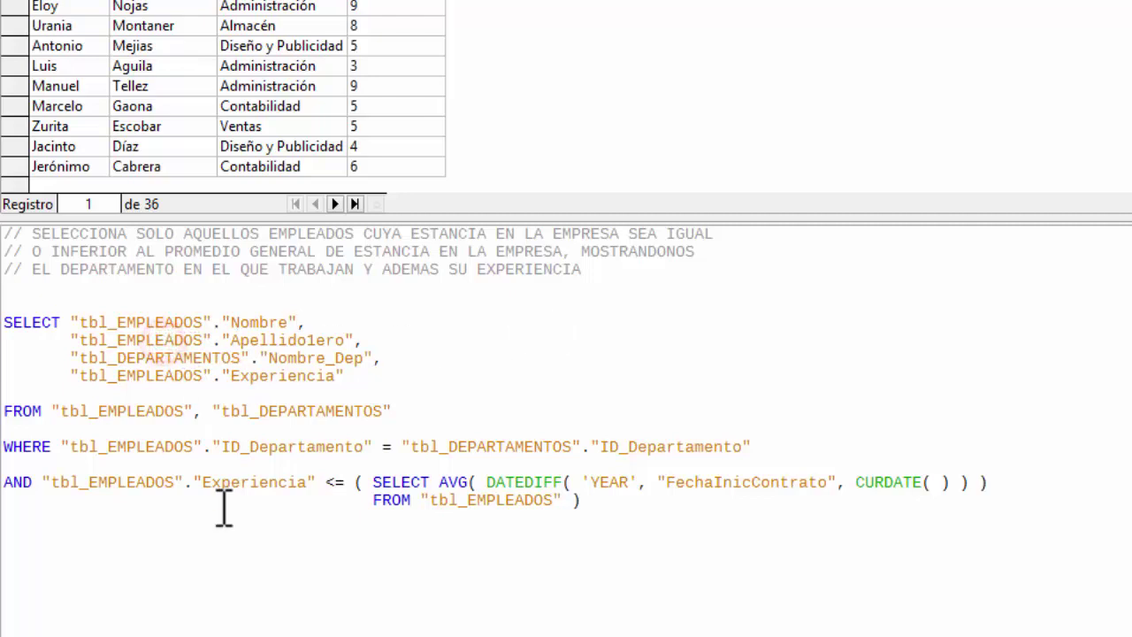
click(285, 340)
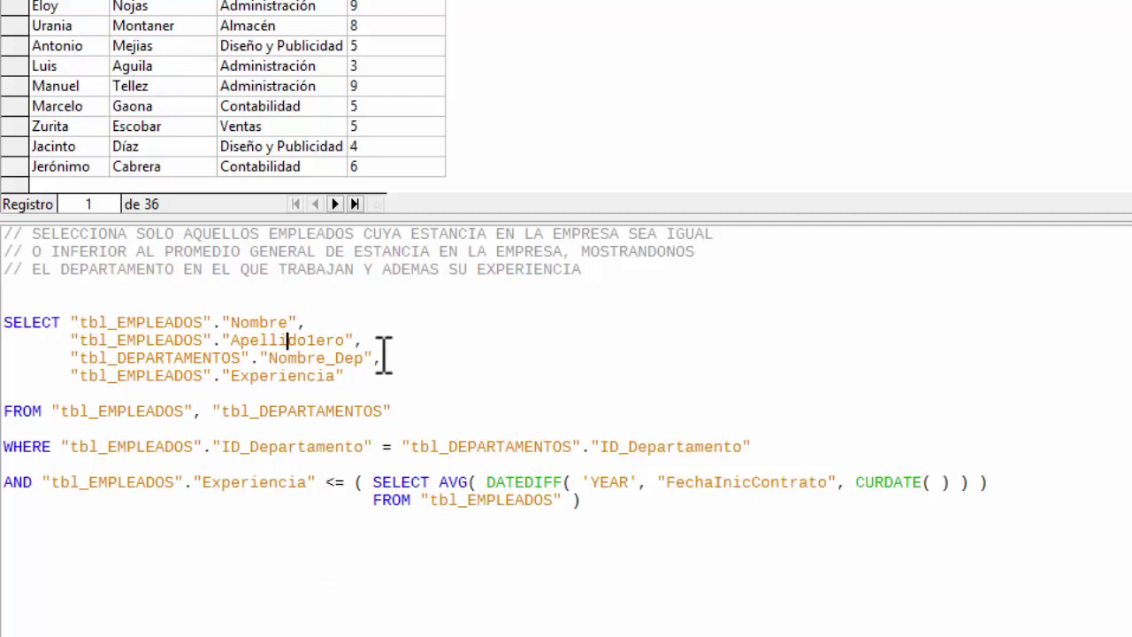
click(360, 338)
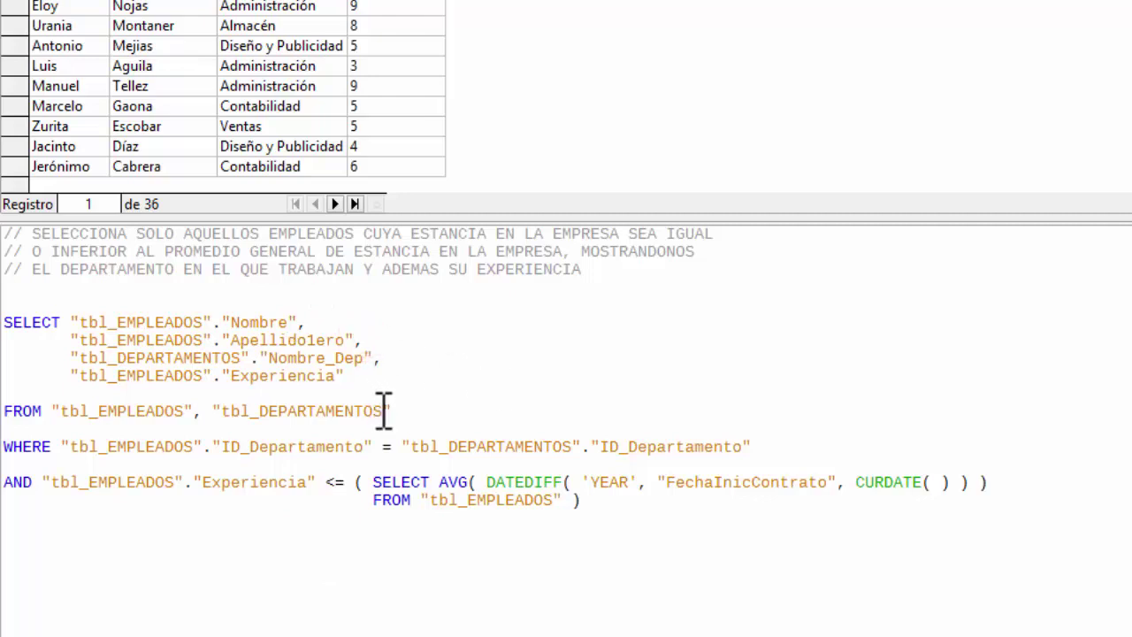
click(152, 352)
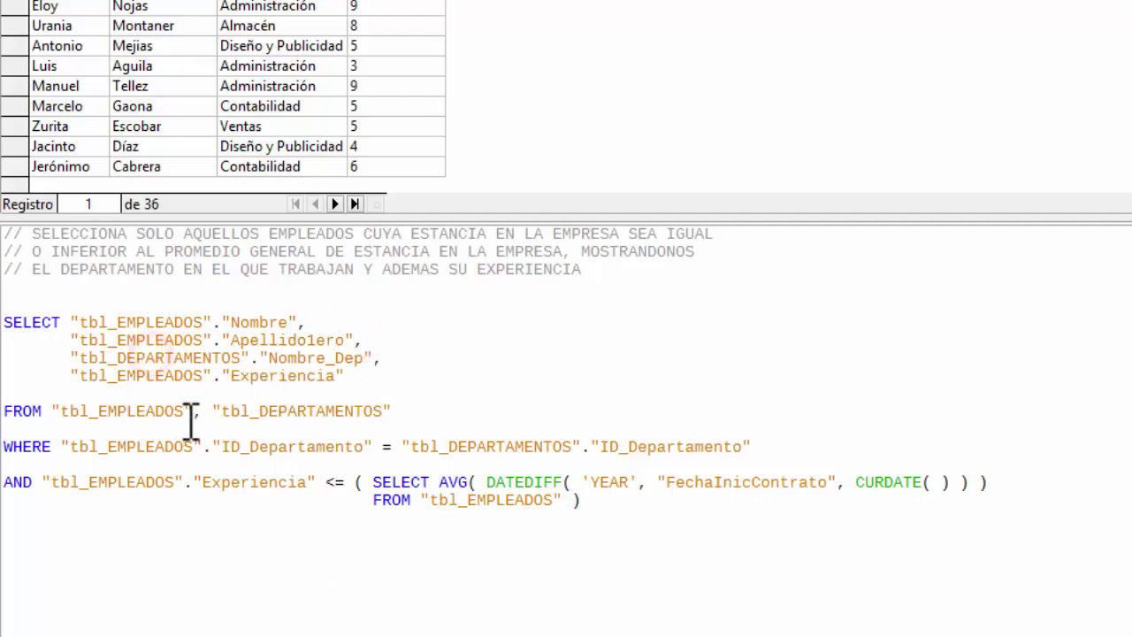
click(301, 357)
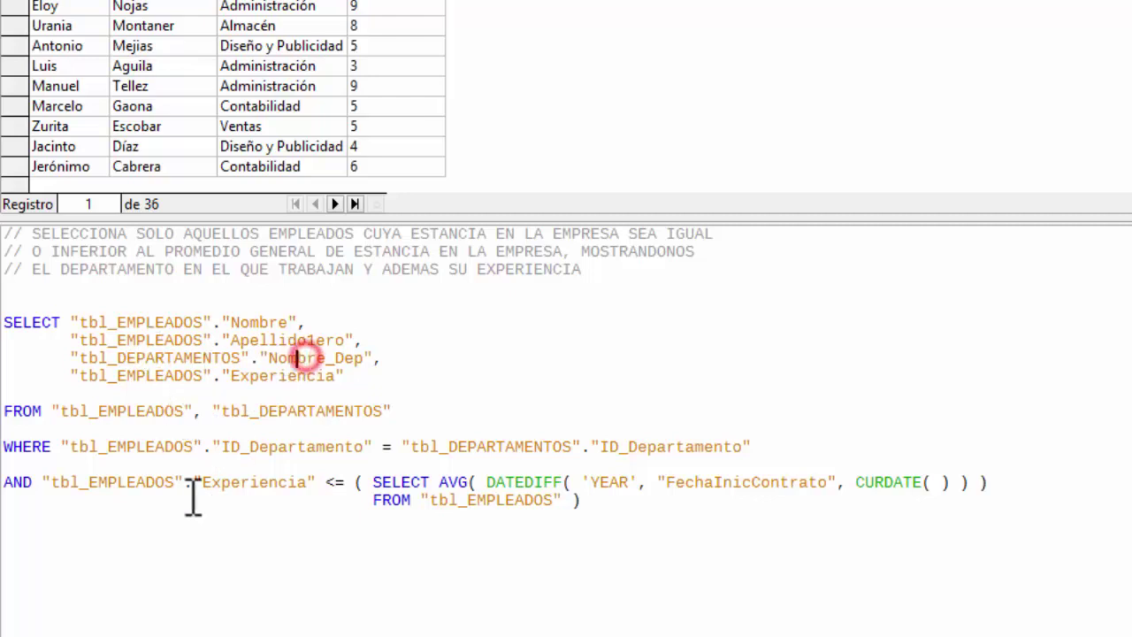
click(375, 358)
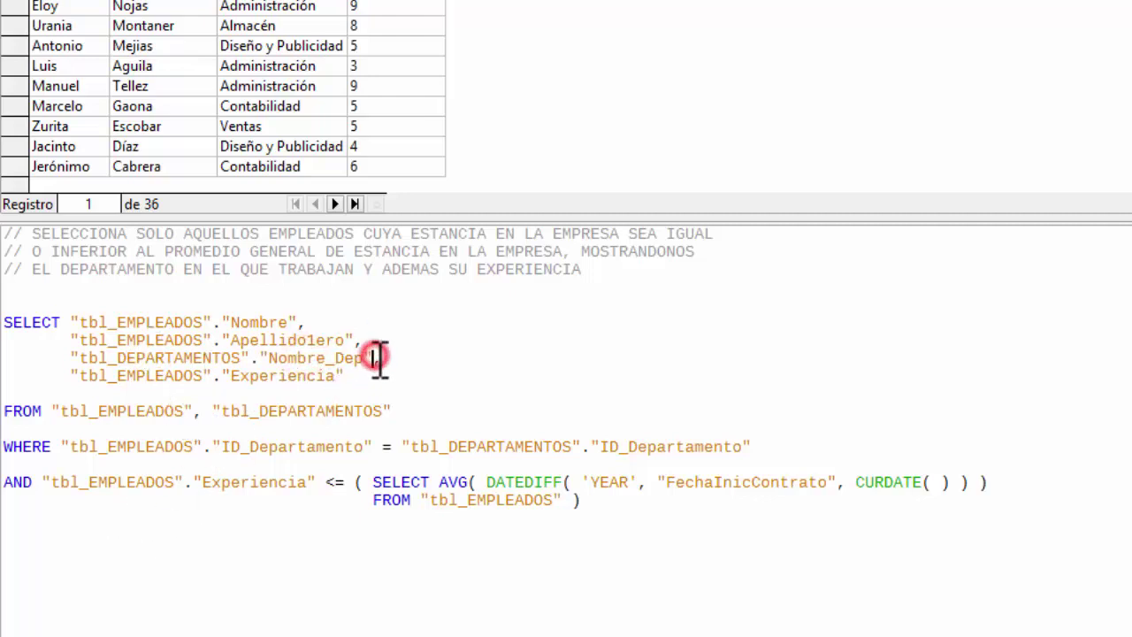
Examine the final SELECT field, Experiencia from tbl_EMPLEADOS, and the two tables named in the FROM clause
drag(145, 375, 101, 398)
click(148, 375)
click(277, 375)
click(362, 375)
click(39, 400)
click(28, 409)
click(425, 408)
Highlight the WHERE clause and examine how it relates tbl_EMPLEADOS and tbl_DEPARTAMENTOS through ID_Departamento
drag(3, 446, 781, 456)
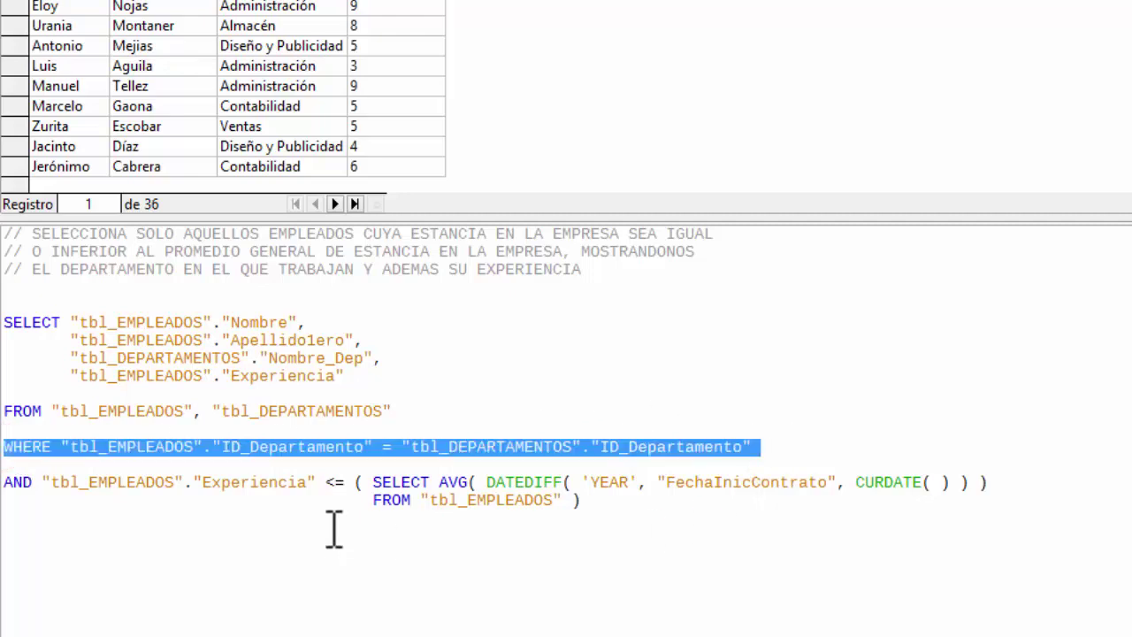
click(128, 446)
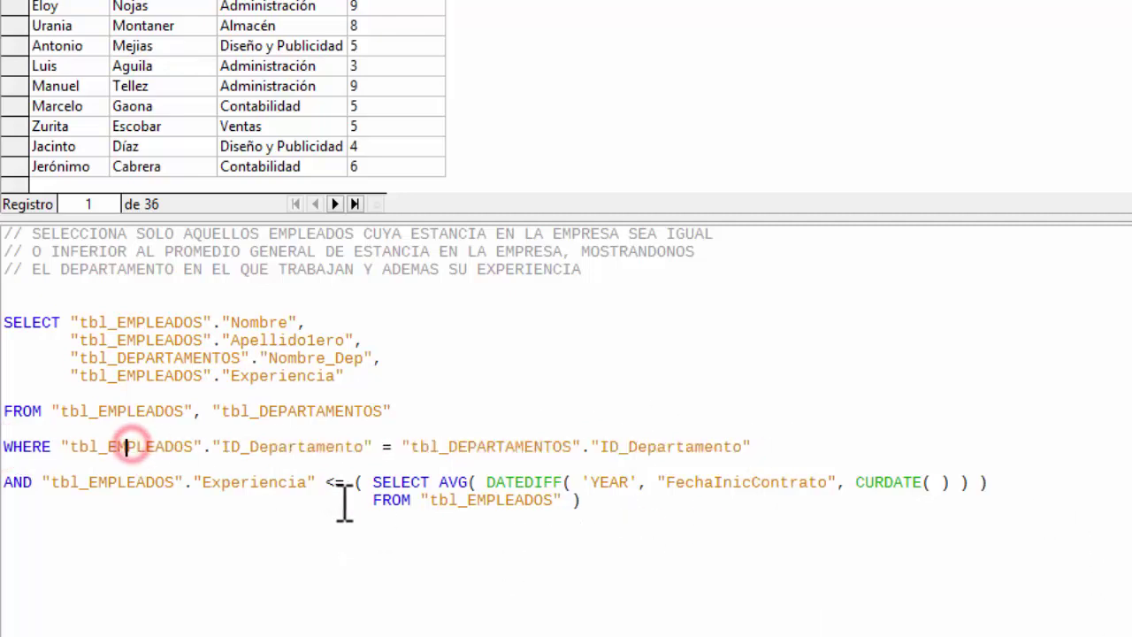
click(478, 446)
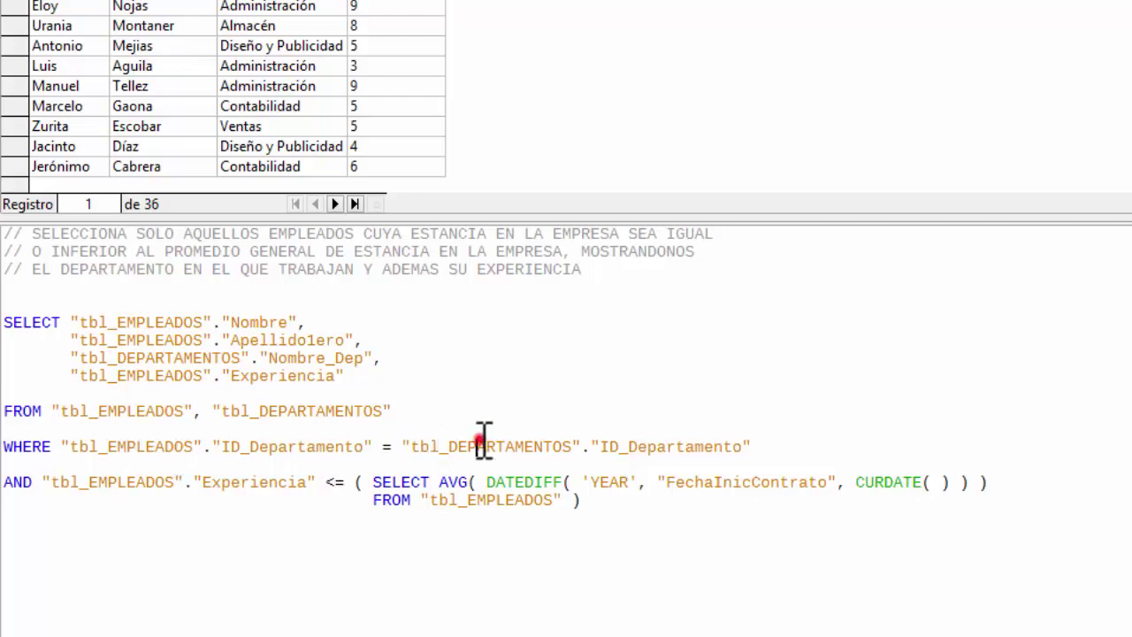
Examine the equality between both ID_Departamento fields and highlight the main query from SELECT through WHERE
click(268, 448)
click(677, 447)
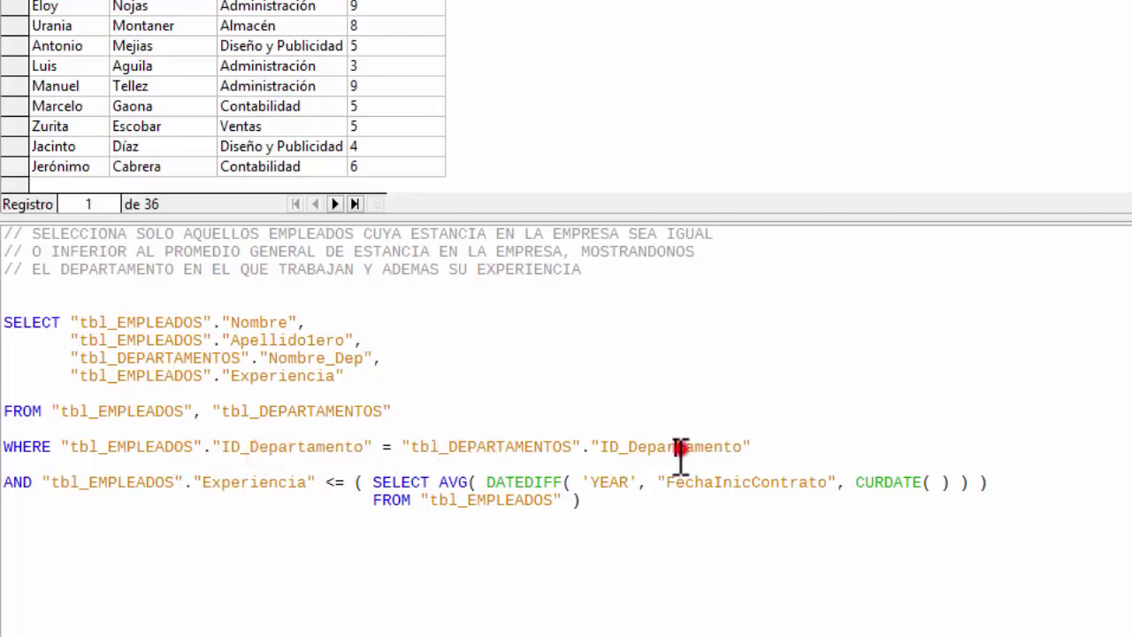
double_click(386, 447)
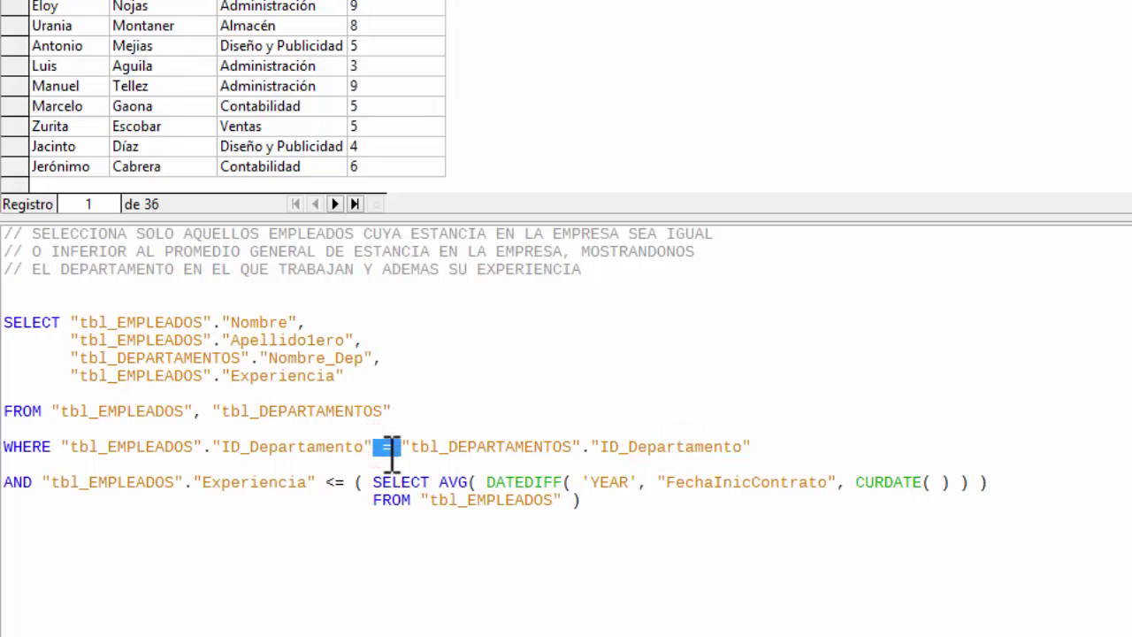
drag(814, 447, 6, 322)
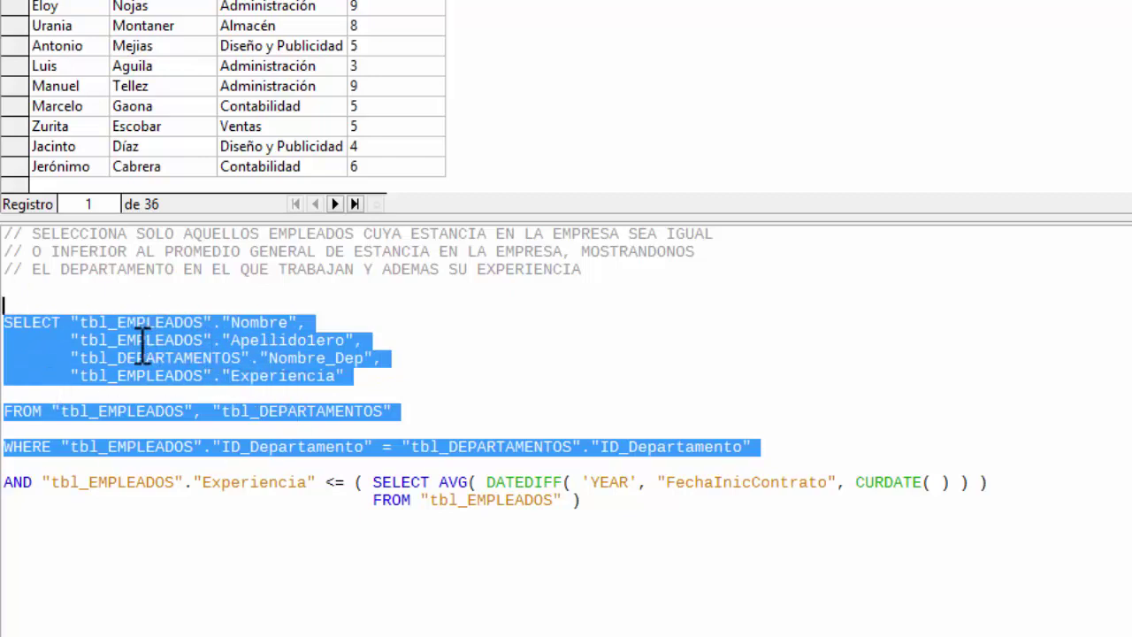
click(164, 323)
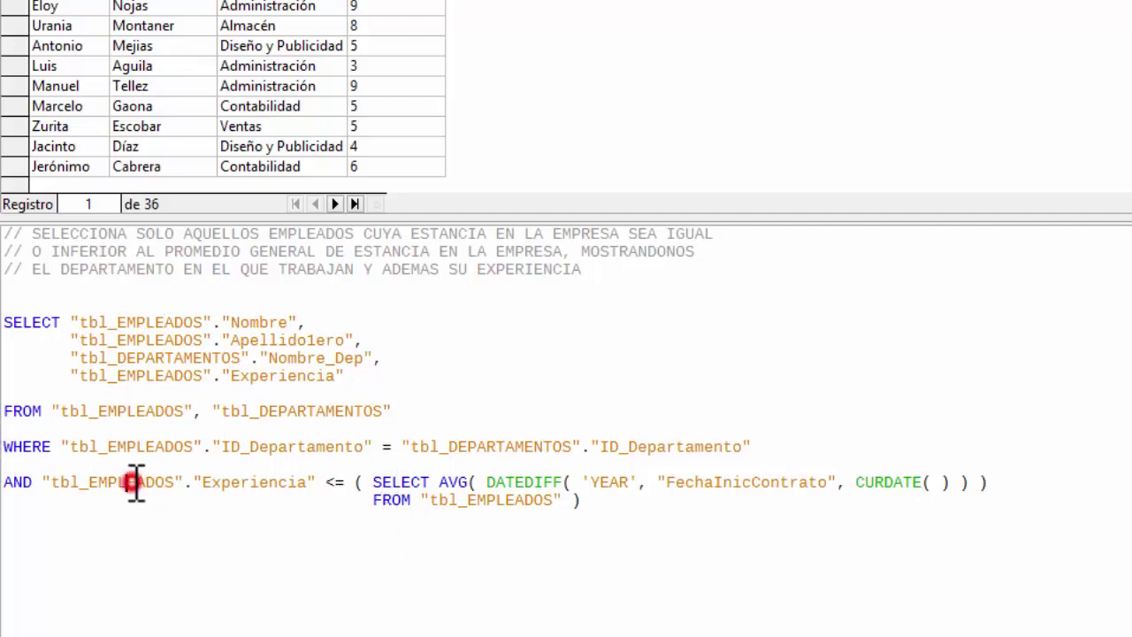
Examine the AND condition on tbl_EMPLEADOS Experiencia, its <= operator and the parenthesised subquery it is compared with
click(278, 482)
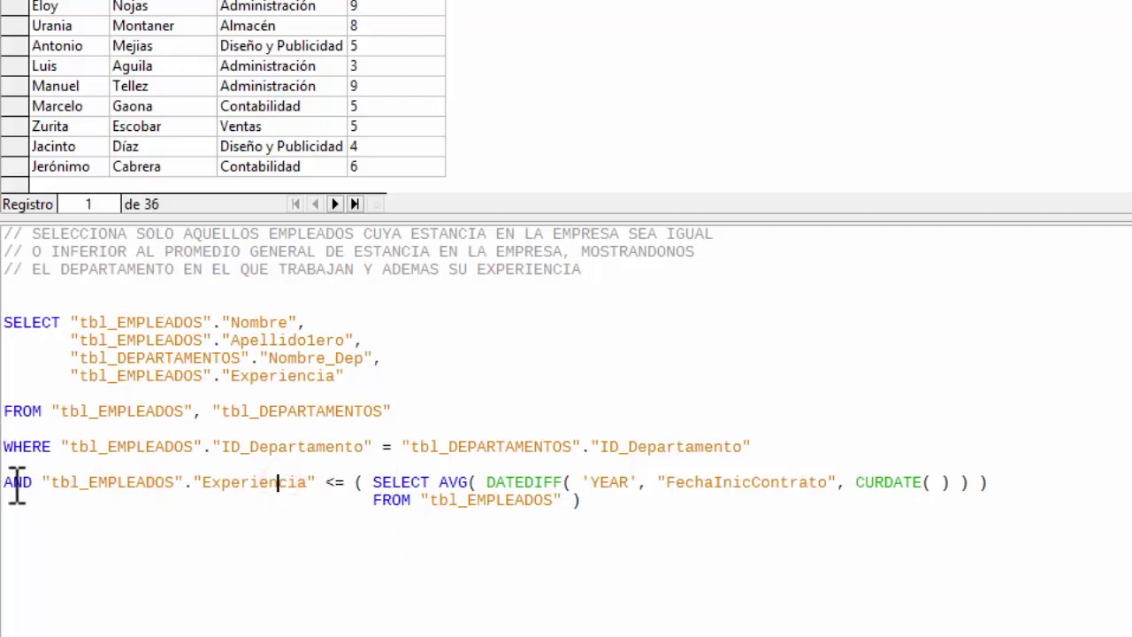
click(133, 482)
click(226, 484)
click(326, 482)
drag(354, 482, 602, 529)
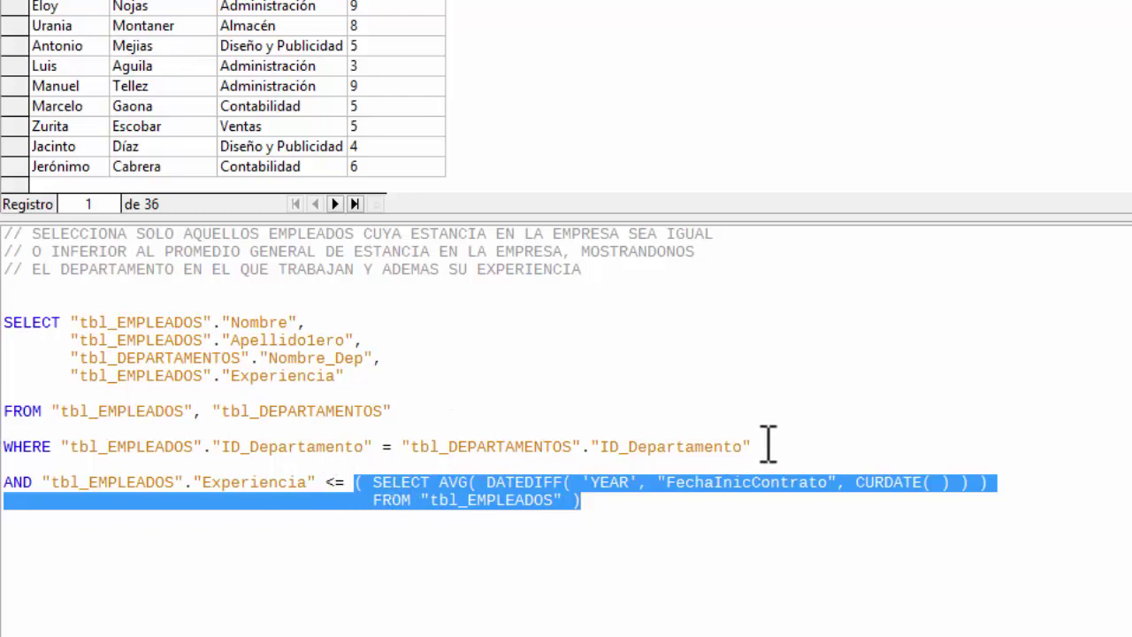
Highlight the main query and the AND condition with its subquery in turn to contrast the two parts
drag(758, 446, 4, 291)
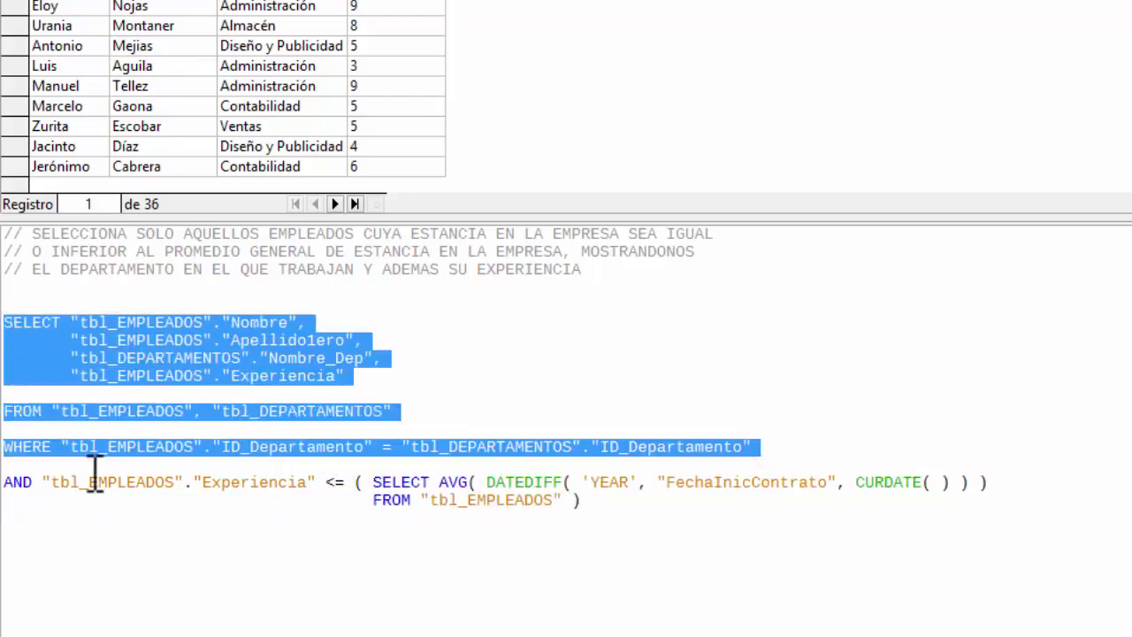
drag(7, 482, 619, 502)
drag(758, 447, 6, 322)
click(442, 482)
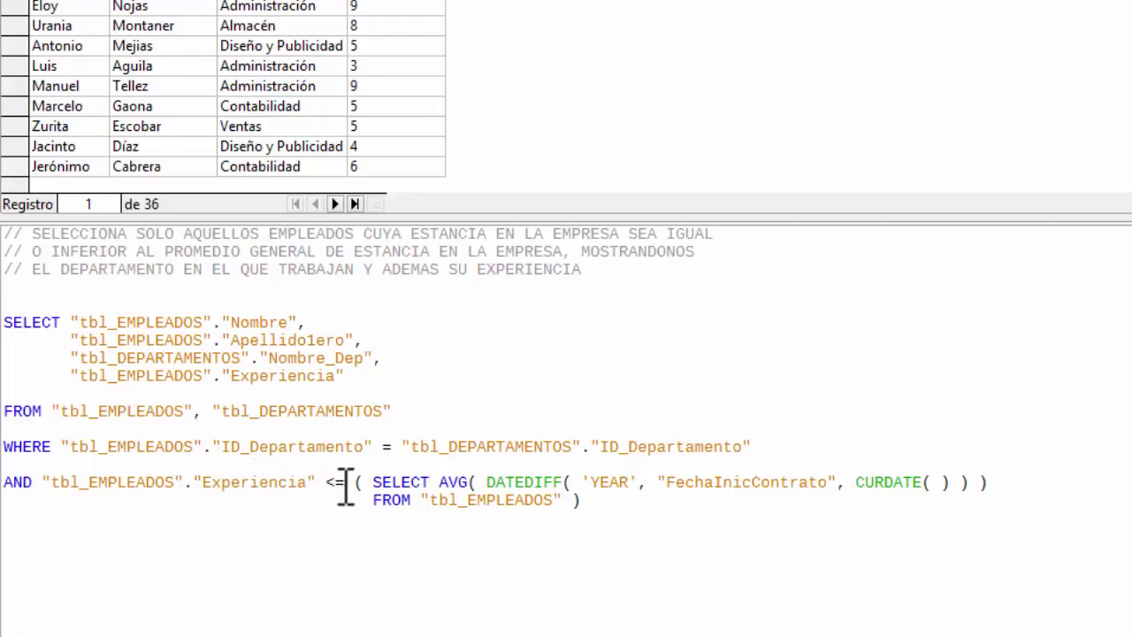
Examine the subquery's AVG and DATEDIFF functions with their 'YEAR', "FechaInicContrato" and CURDATE() arguments, then highlight the statement inside the parentheses
click(397, 480)
click(887, 478)
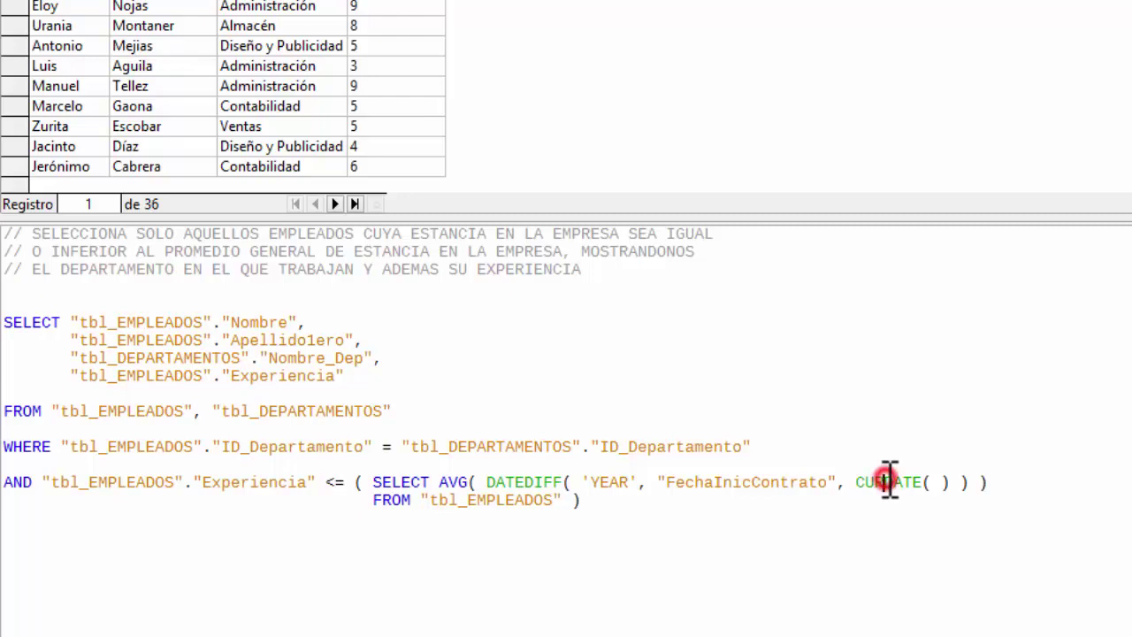
click(443, 481)
click(489, 482)
click(757, 480)
click(528, 482)
click(881, 482)
click(757, 482)
click(607, 482)
drag(374, 482, 564, 499)
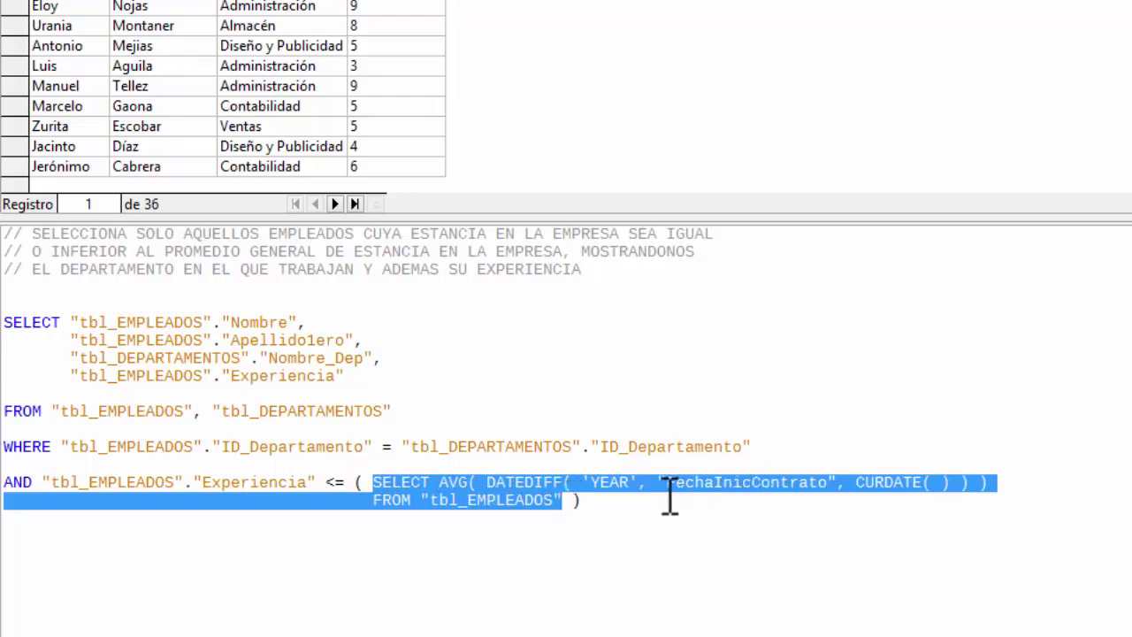
Review the subquery's date arguments, AVG function and FROM "tbl_EMPLEADOS" source, and highlight it including its parentheses
click(718, 487)
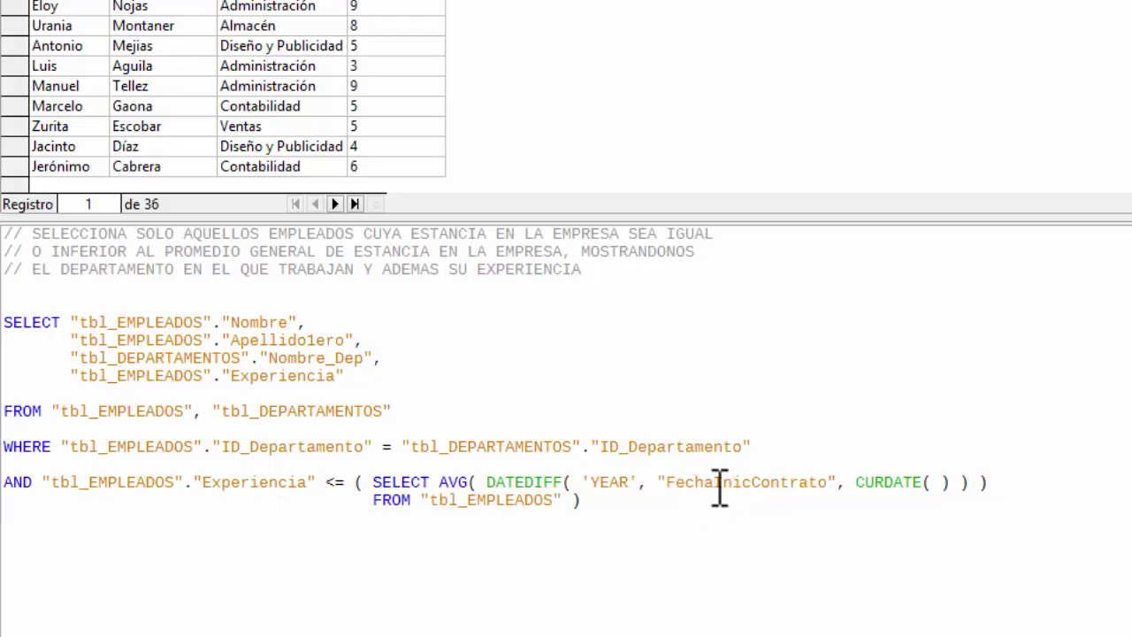
click(895, 482)
drag(444, 482, 475, 482)
click(529, 478)
drag(428, 502, 566, 500)
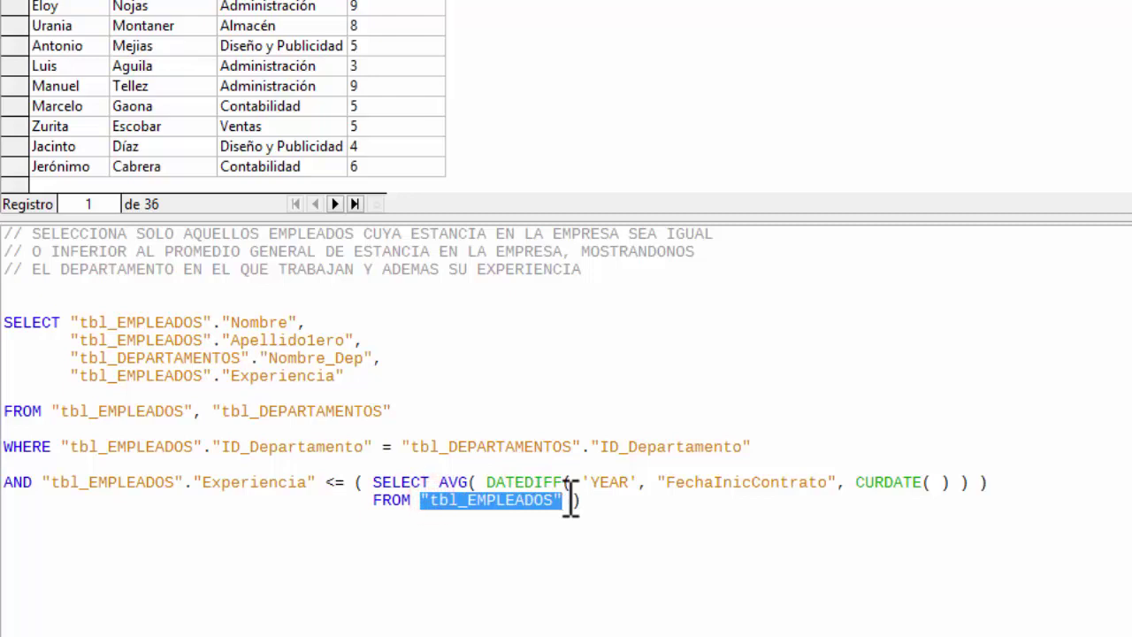
drag(355, 482, 589, 501)
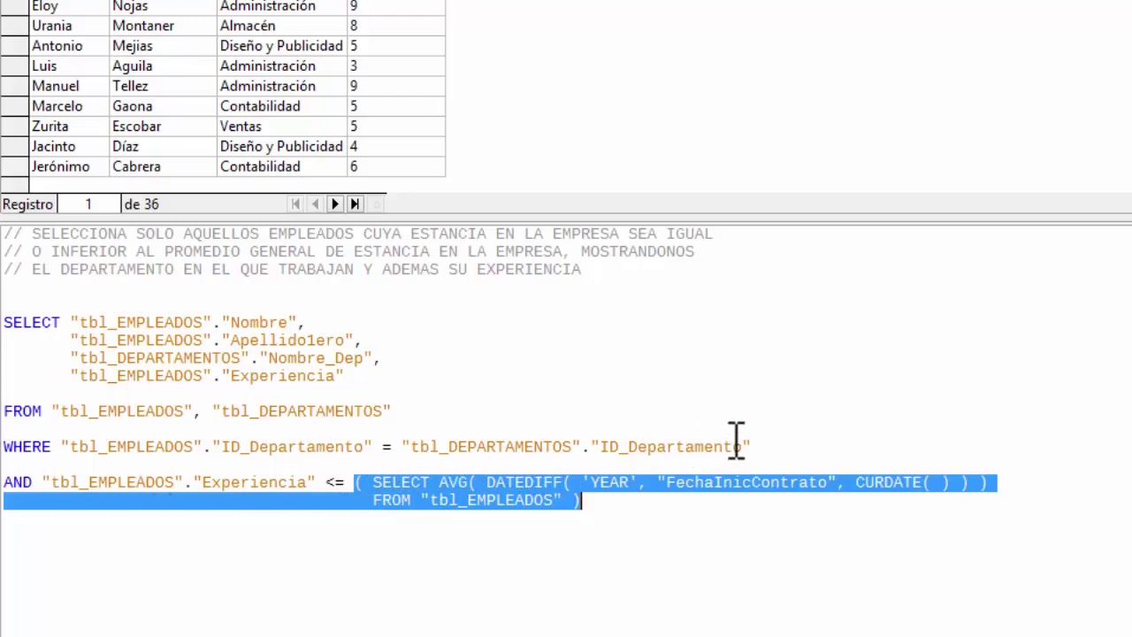
Highlight in sequence the main query, the Experiencia <= comparison and the average subquery to recap the statement's structure
drag(759, 447, 4, 328)
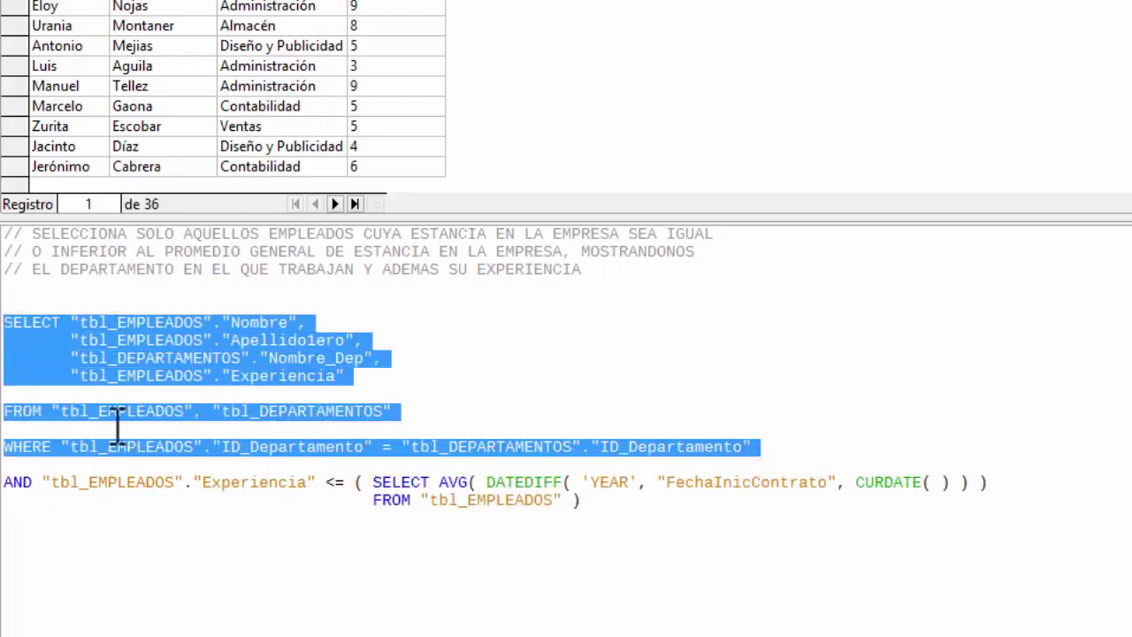
drag(5, 482, 346, 488)
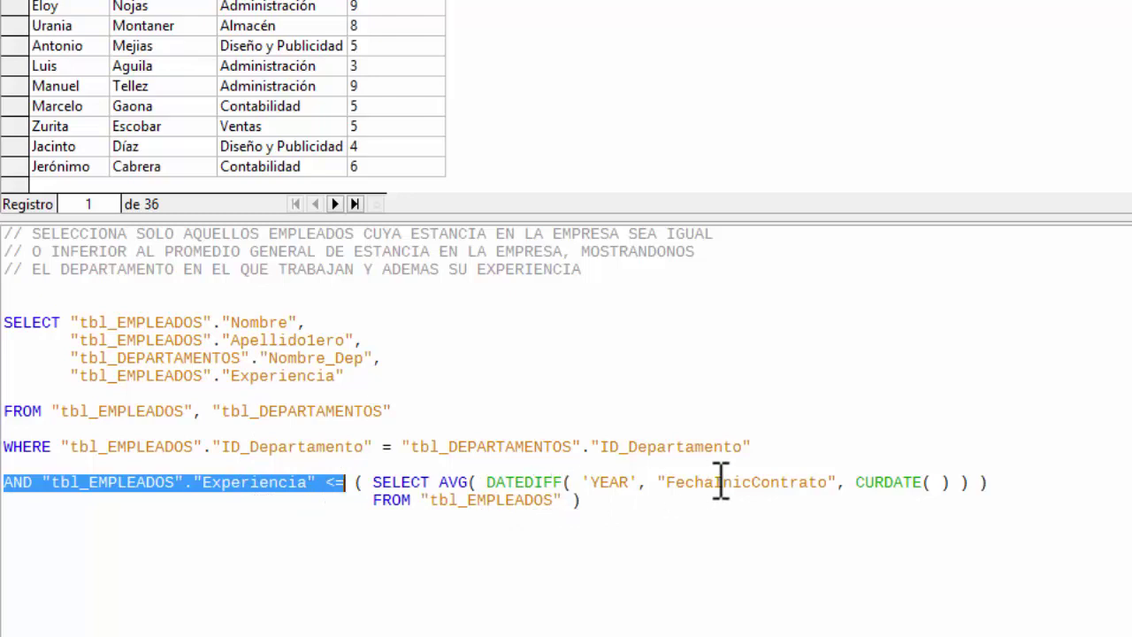
click(372, 480)
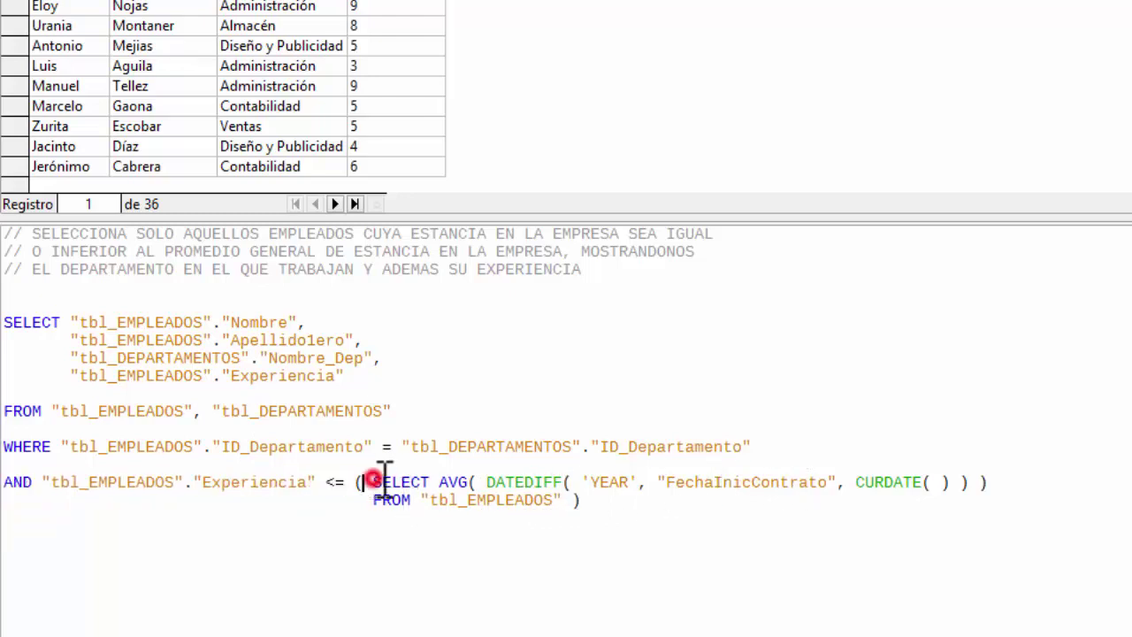
drag(383, 480, 586, 504)
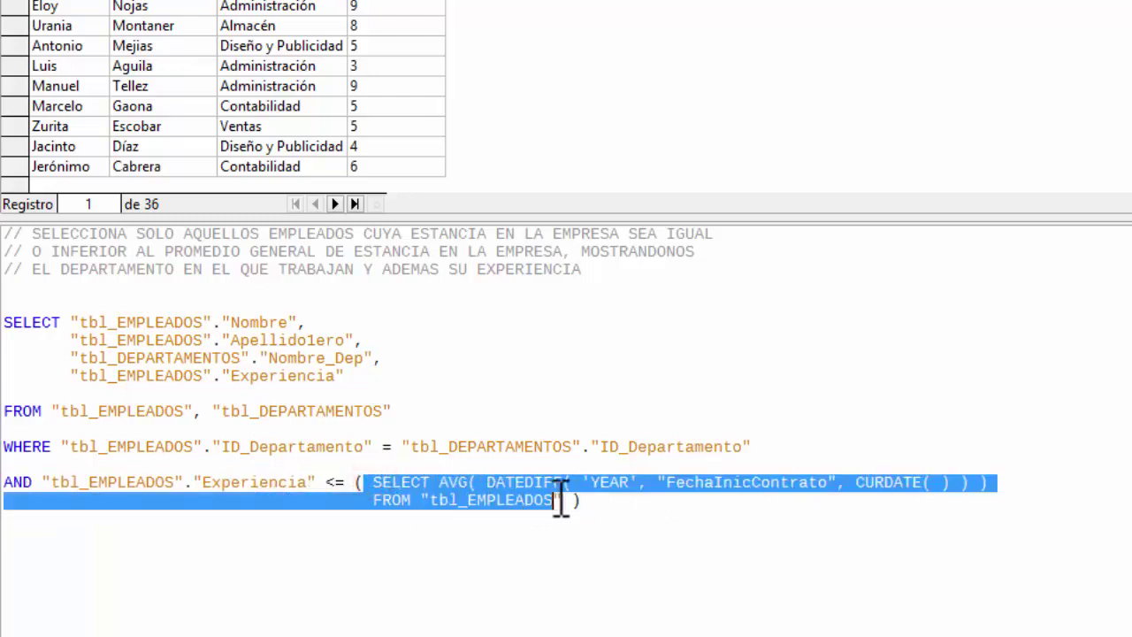
click(625, 355)
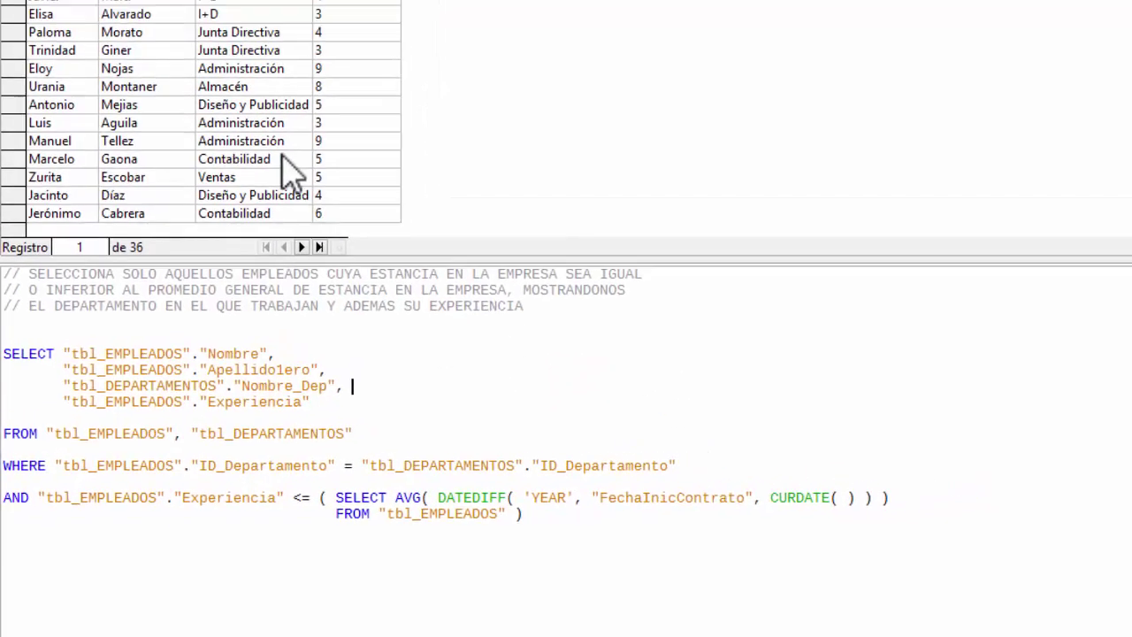
Examine the Experiencia values of the listed employees from the first to the last record of the query results
scroll(292, 172, up, 8)
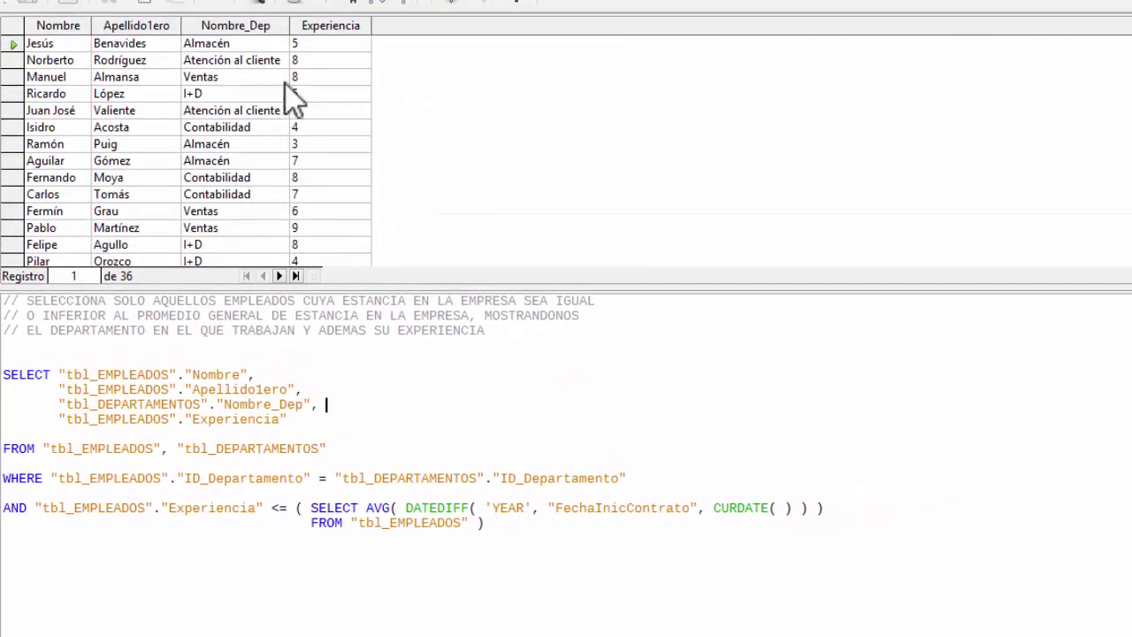
scroll(298, 79, down, 8)
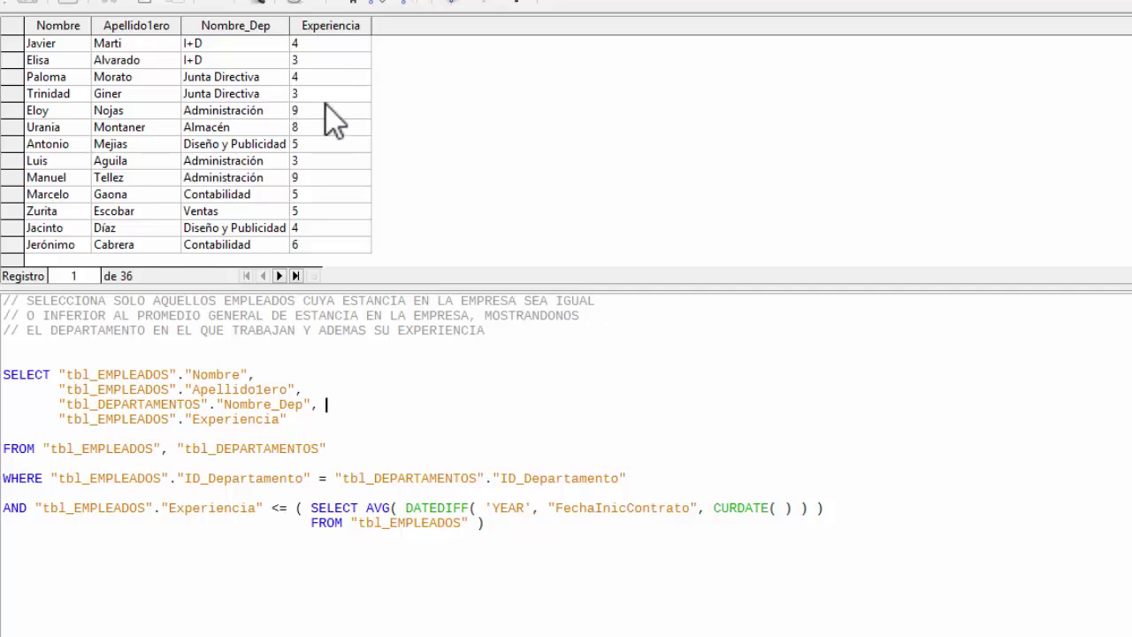
scroll(326, 105, up, 8)
scroll(326, 115, down, 8)
scroll(325, 105, up, 8)
scroll(325, 105, down, 8)
scroll(325, 105, up, 8)
scroll(325, 105, down, 8)
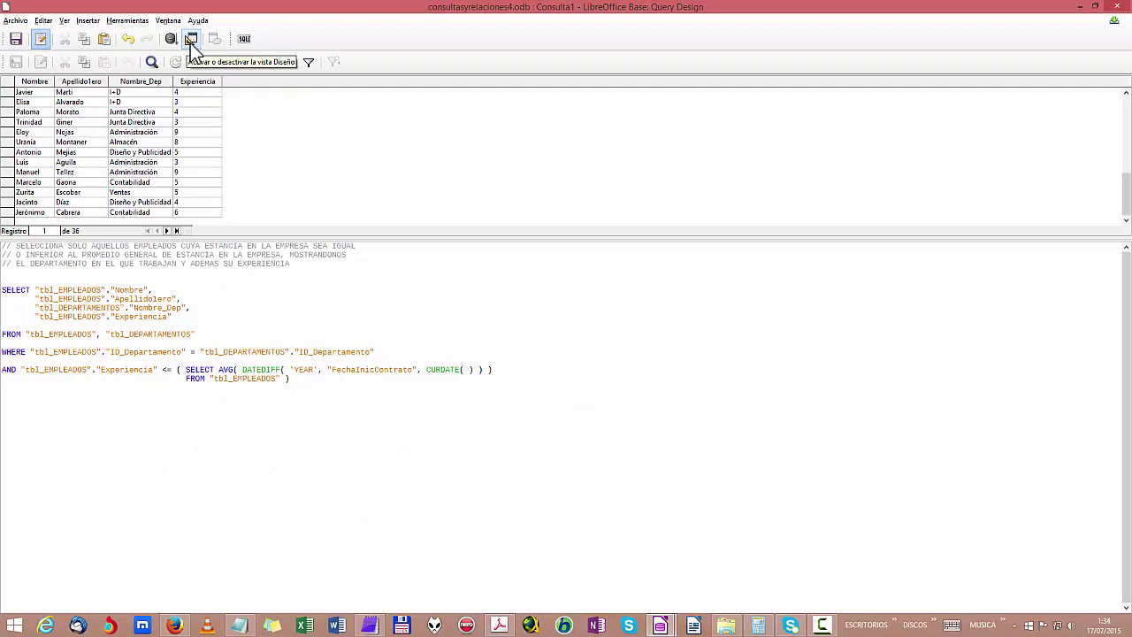
Switch the query to design view and fit the Experiencia column to the full width of its criterion
click(191, 40)
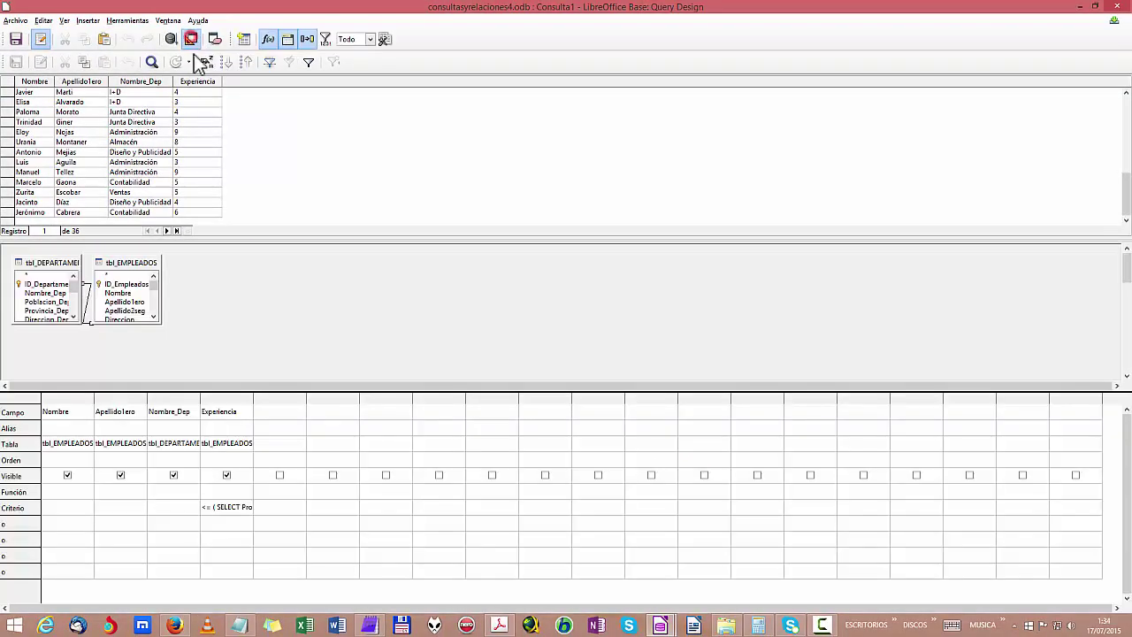
double_click(253, 398)
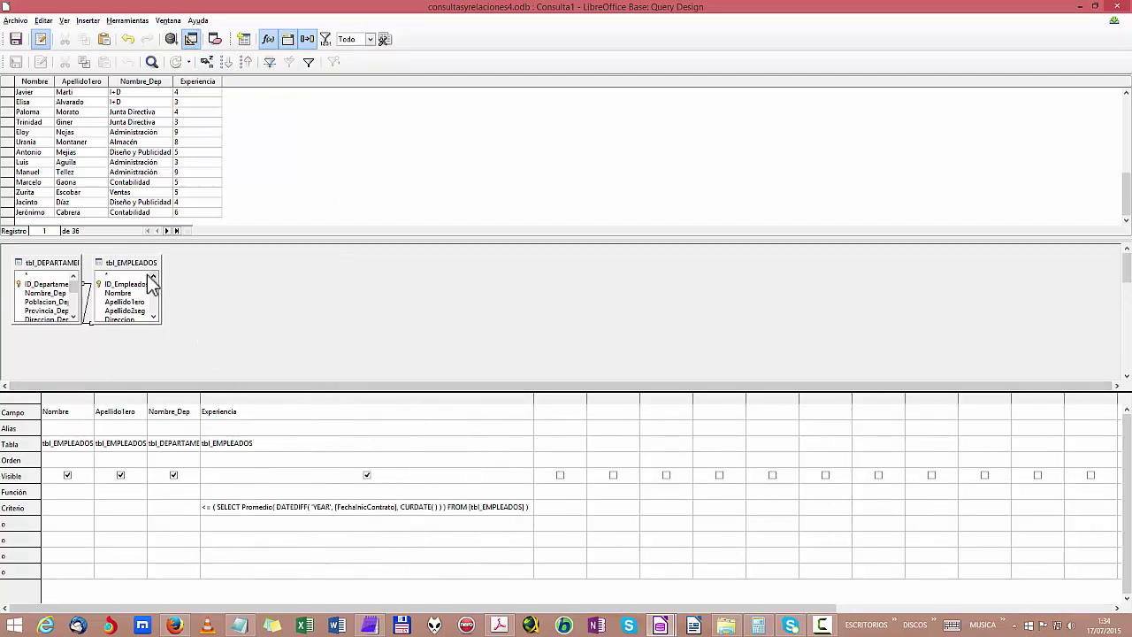
Rearrange the design area so tbl_EMPLEADOS comes first with tbl_DEPARTAMENTOS beside it
drag(62, 262, 239, 269)
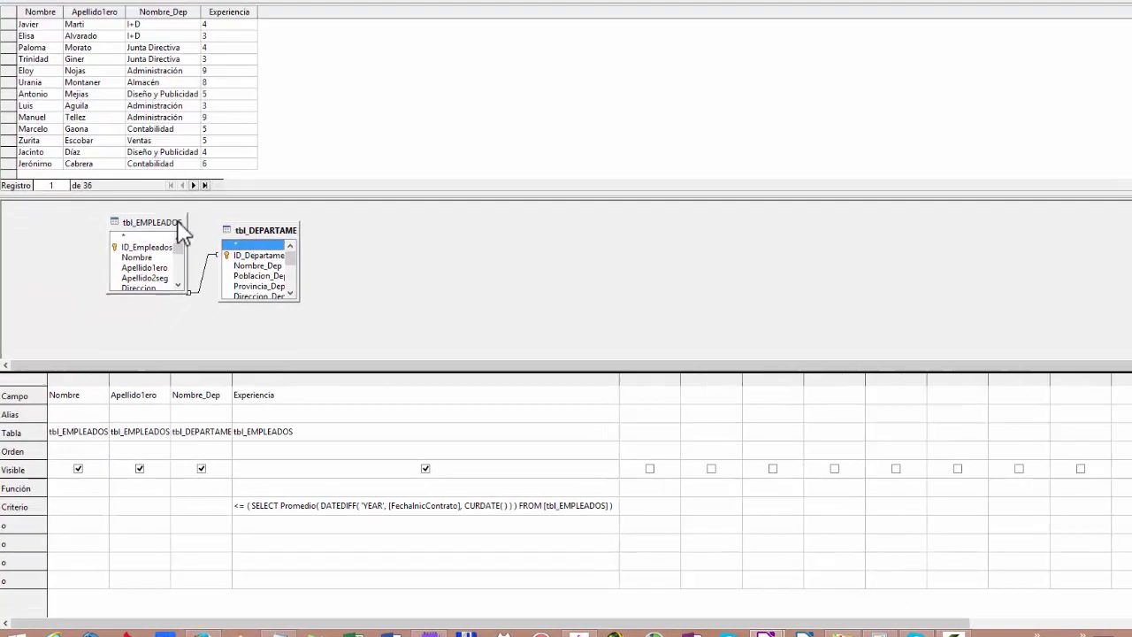
drag(148, 263, 84, 270)
drag(129, 140, 99, 124)
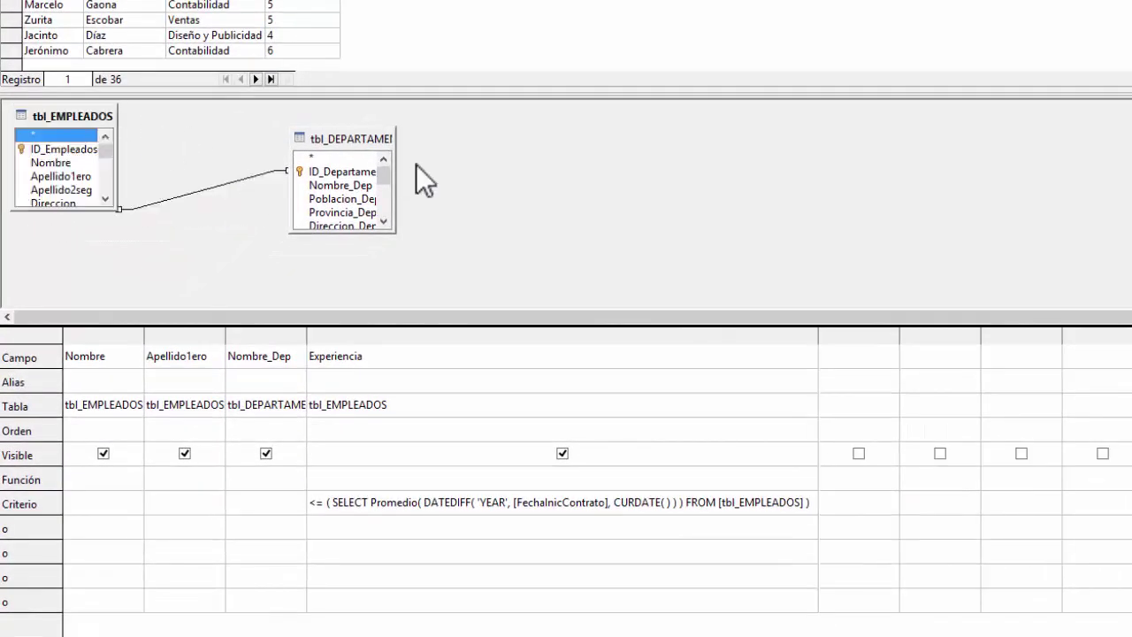
drag(354, 141, 244, 120)
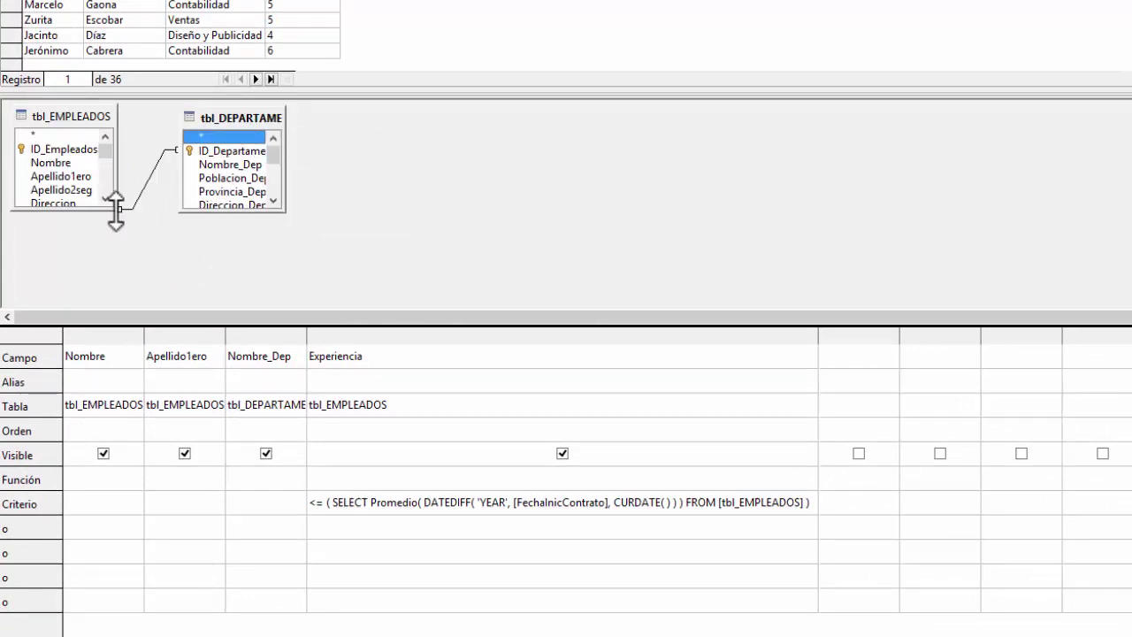
Enlarge the tbl_EMPLEADOS and tbl_DEPARTAMENTOS boxes to show all their fields, leaving space between them for the relationship line
drag(114, 220, 159, 348)
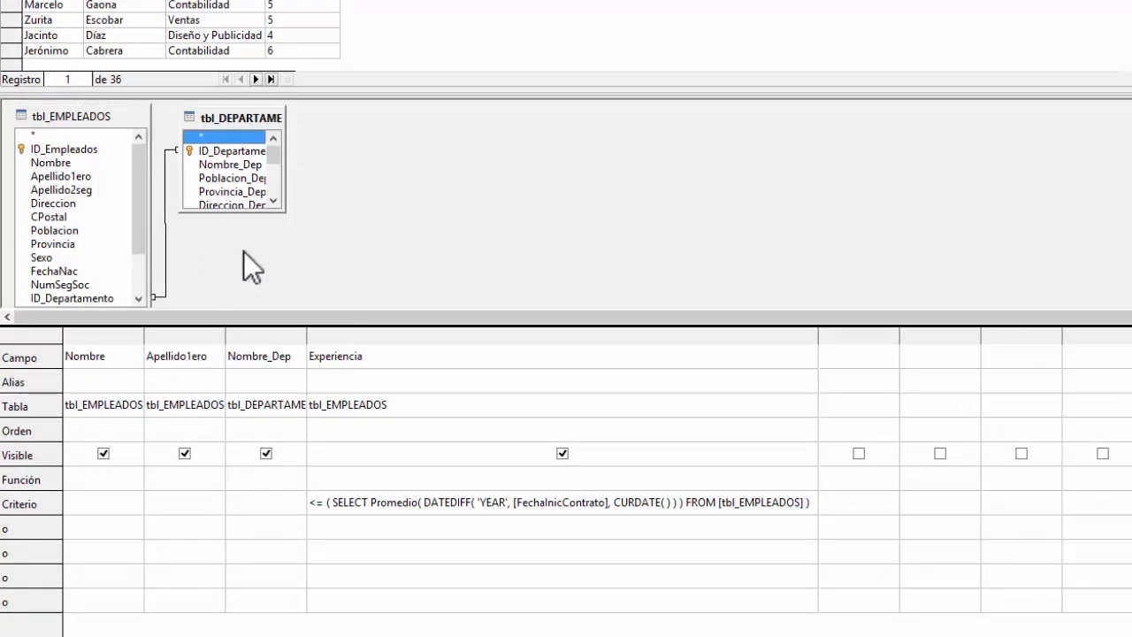
scroll(566, 203, down, 3)
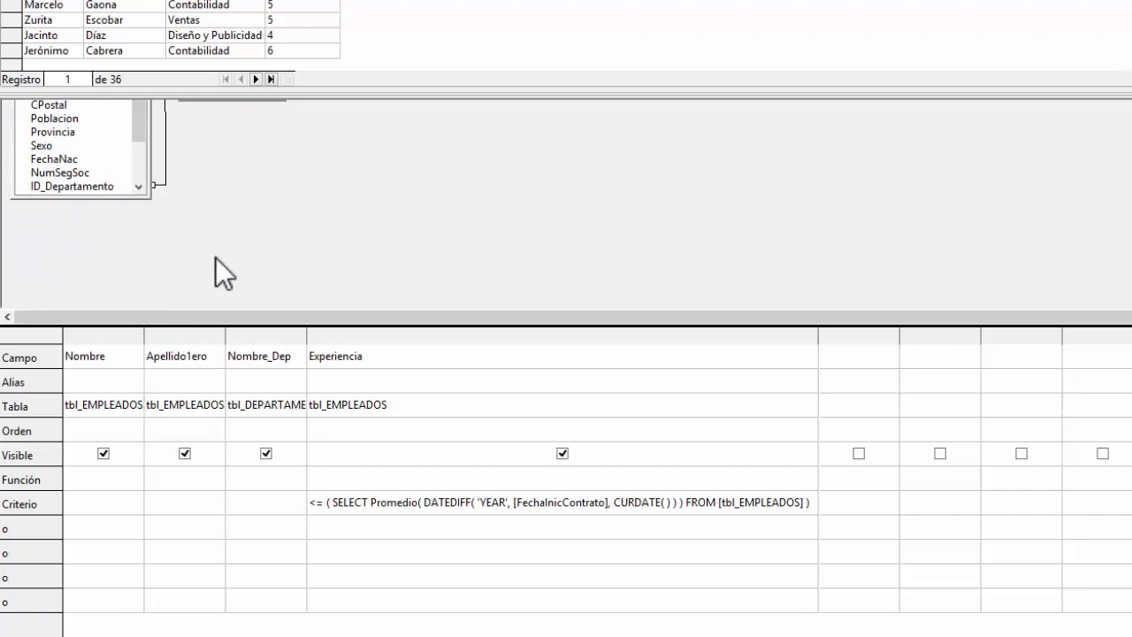
drag(150, 197, 169, 260)
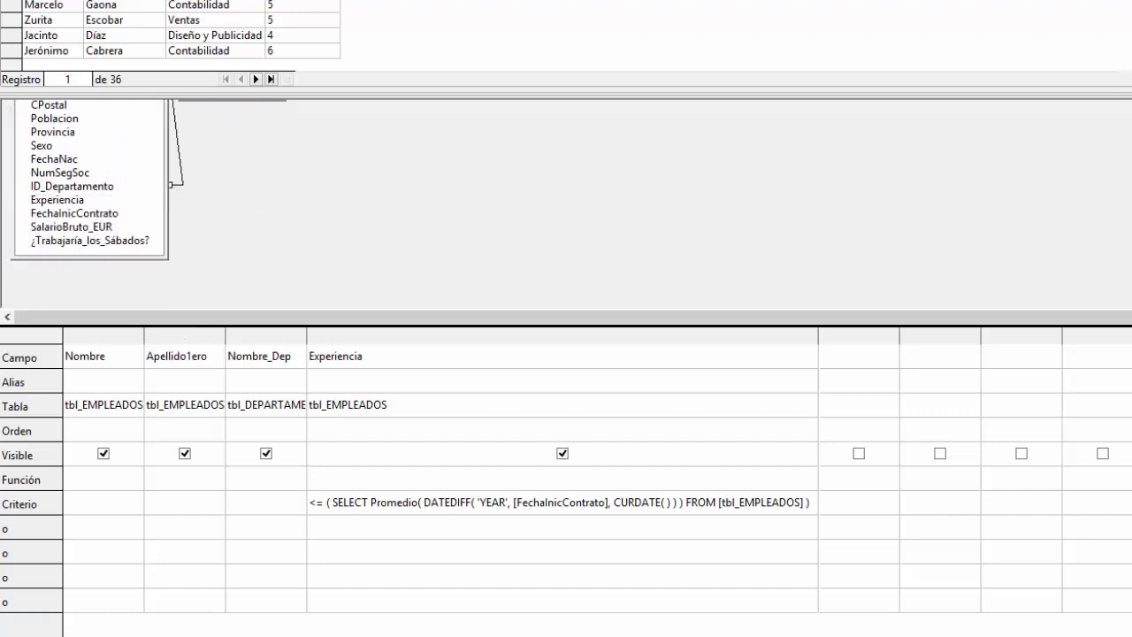
scroll(468, 213, up, 3)
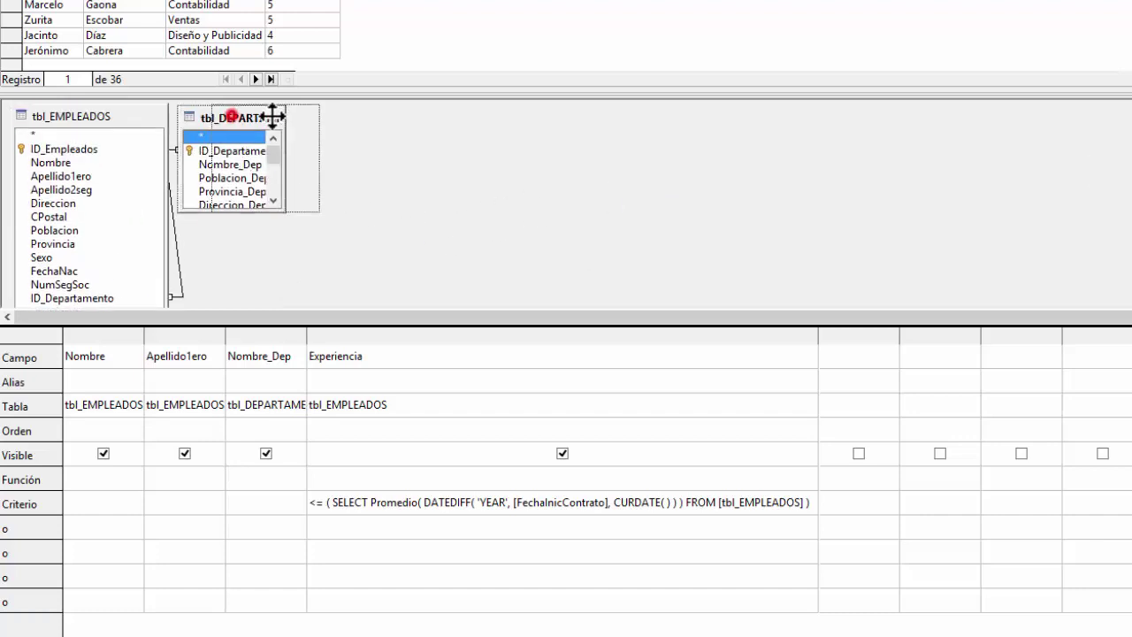
drag(253, 115, 293, 116)
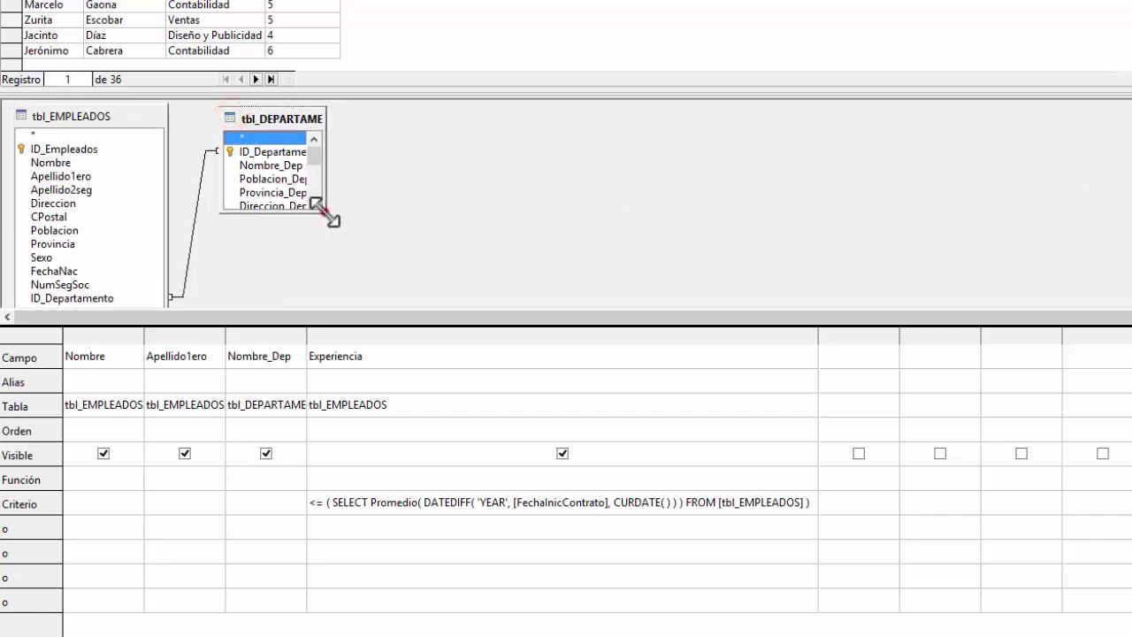
drag(324, 211, 384, 294)
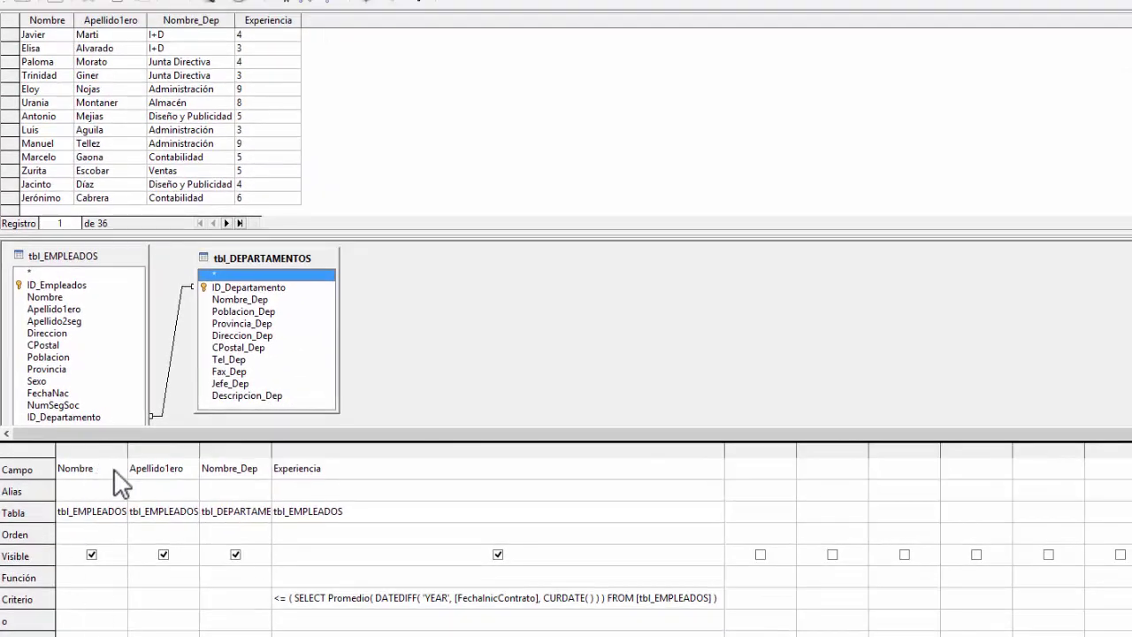
Widen the Nombre, Apellido1ero and Nombre_Dep columns of the design grid to show their full table names
drag(128, 451, 134, 453)
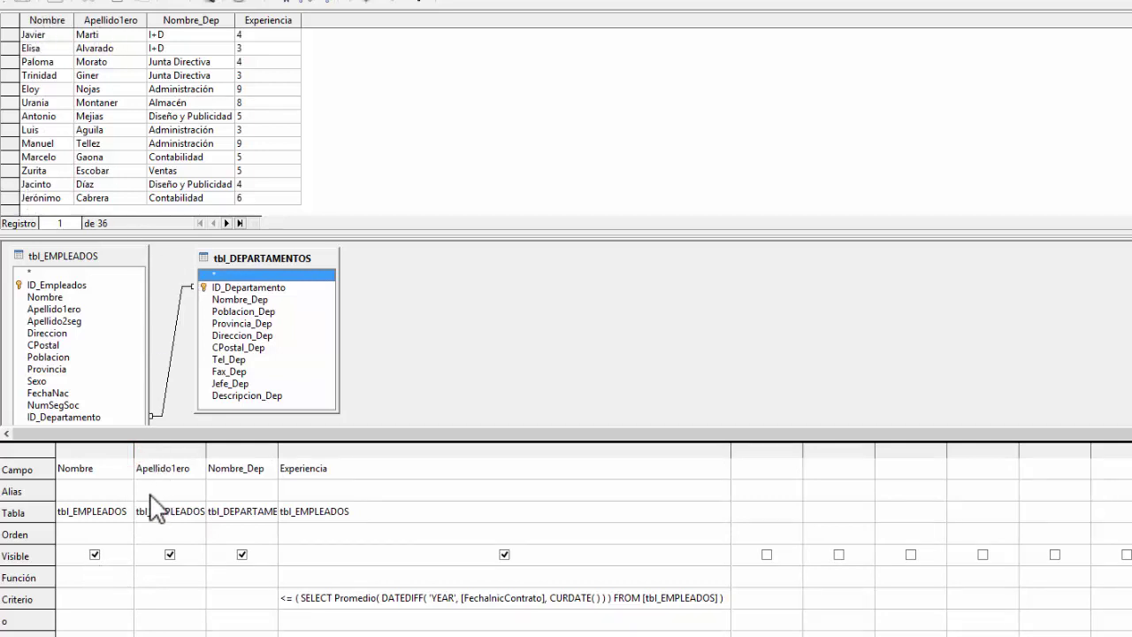
double_click(206, 449)
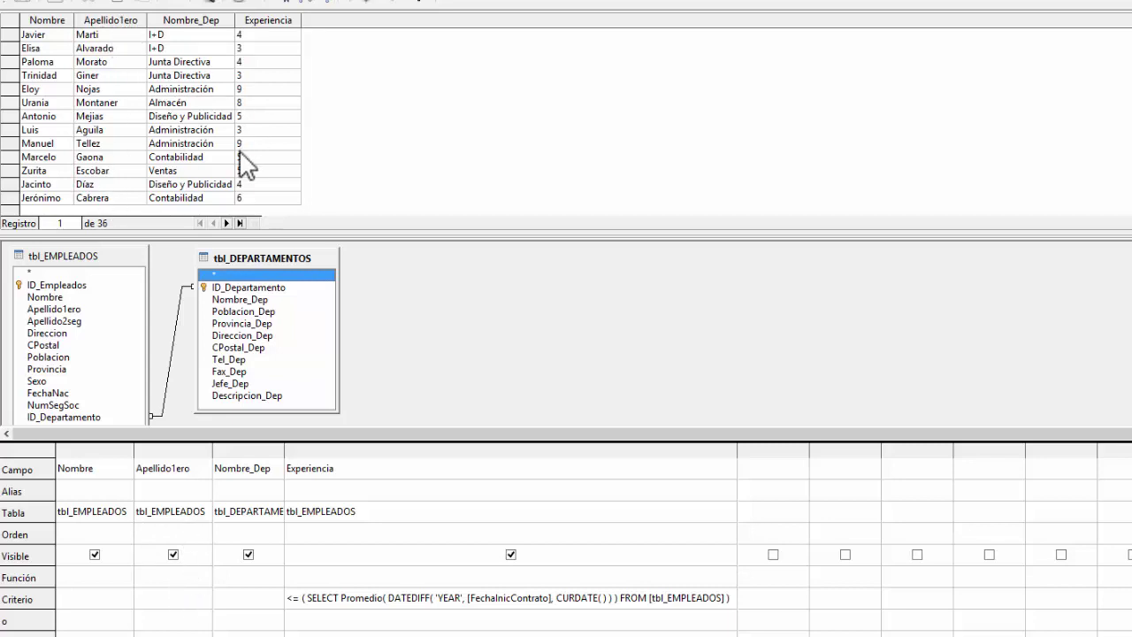
double_click(285, 455)
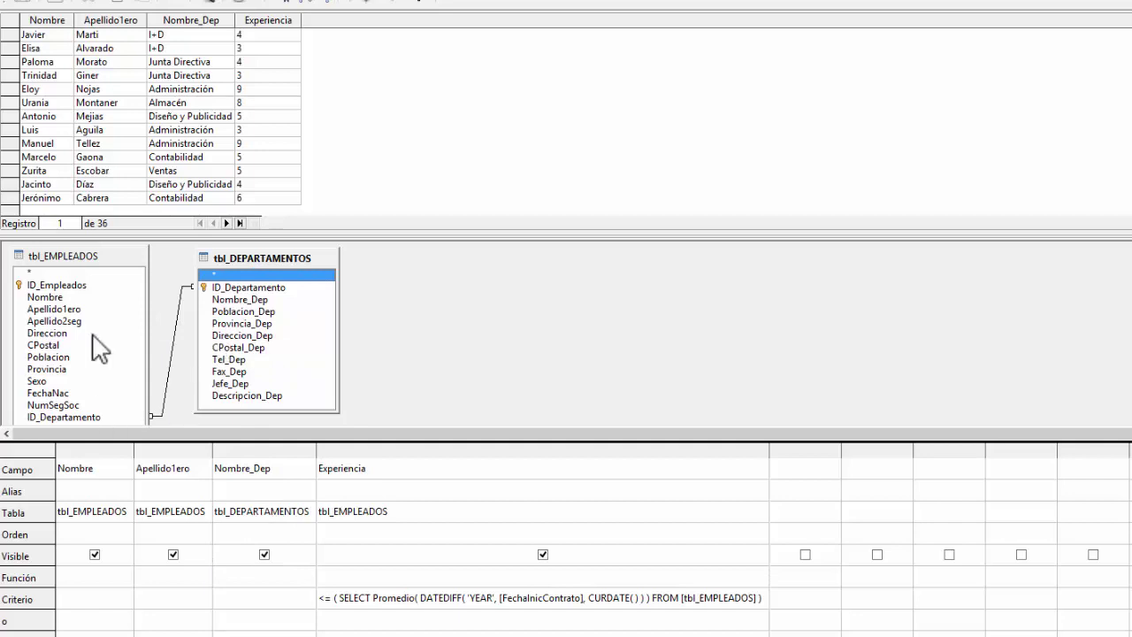
Nudge the tbl_EMPLEADOS box upward and inspect its ID_Departamento relationship line to tbl_DEPARTAMENTOS
drag(77, 260, 76, 256)
click(239, 258)
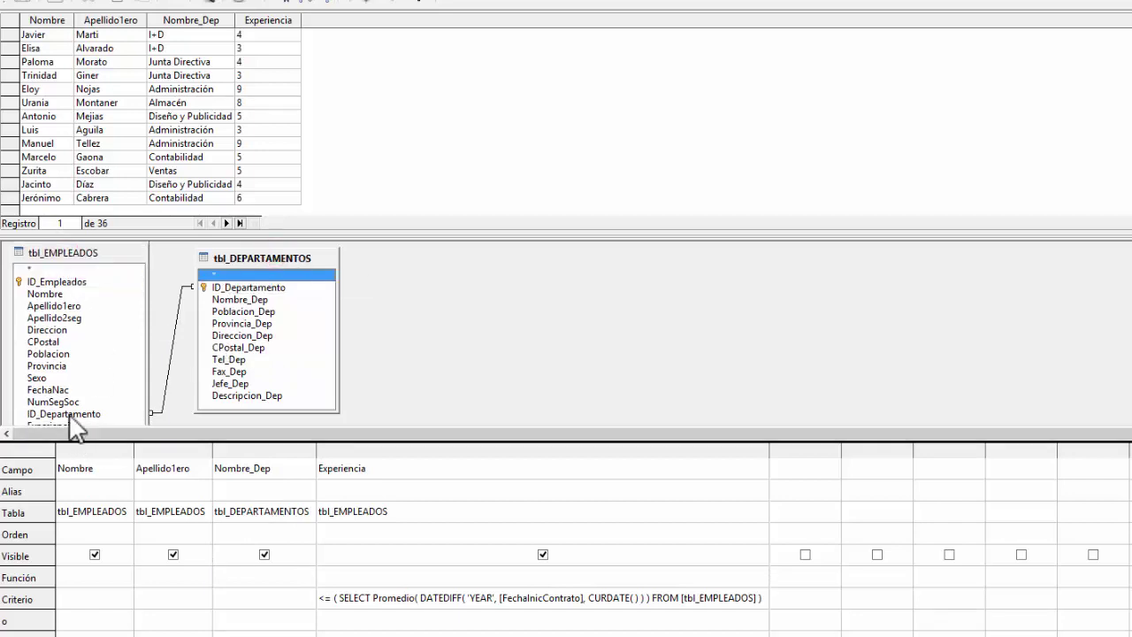
drag(83, 414, 166, 366)
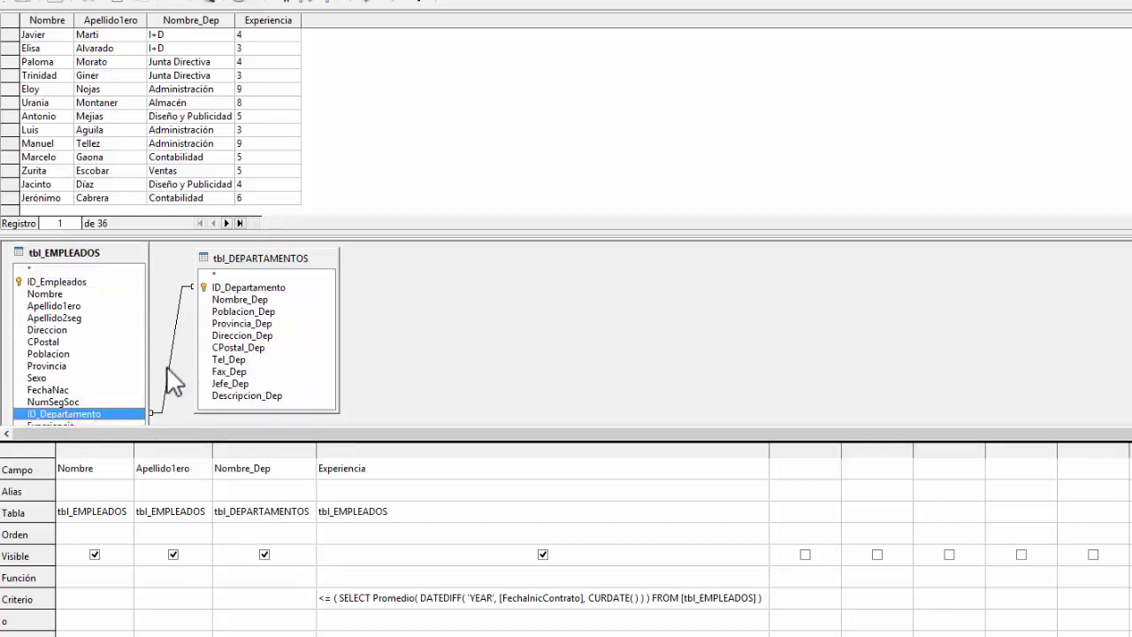
click(167, 366)
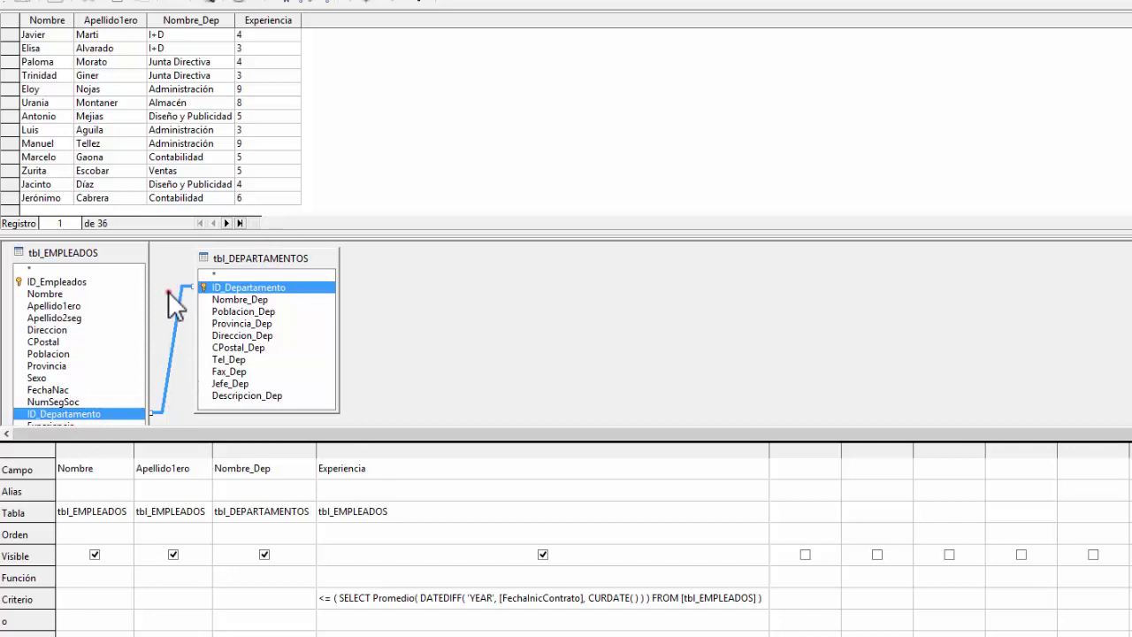
click(169, 291)
click(172, 346)
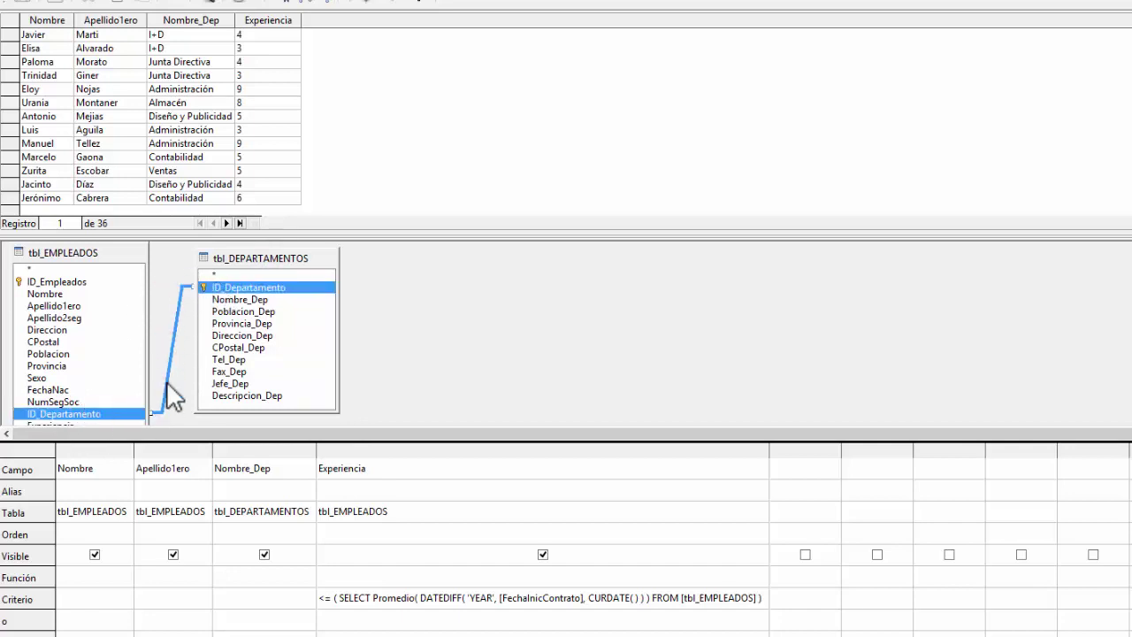
click(444, 286)
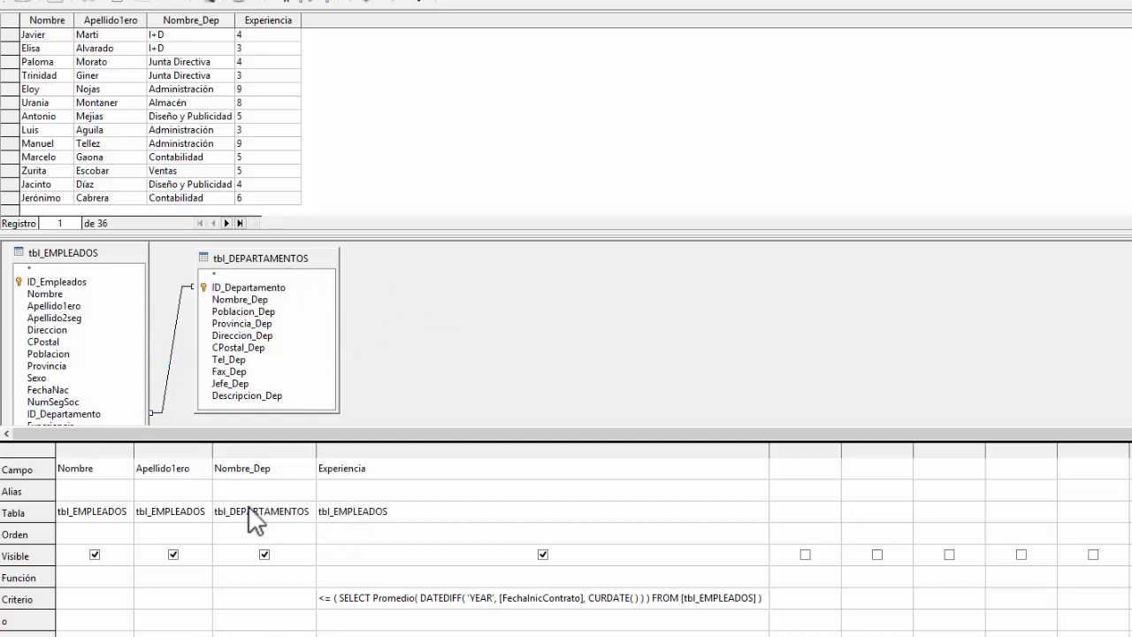
Locate the Nombre_Dep field in tbl_DEPARTAMENTOS and the Experiencia field in tbl_EMPLEADOS
click(216, 302)
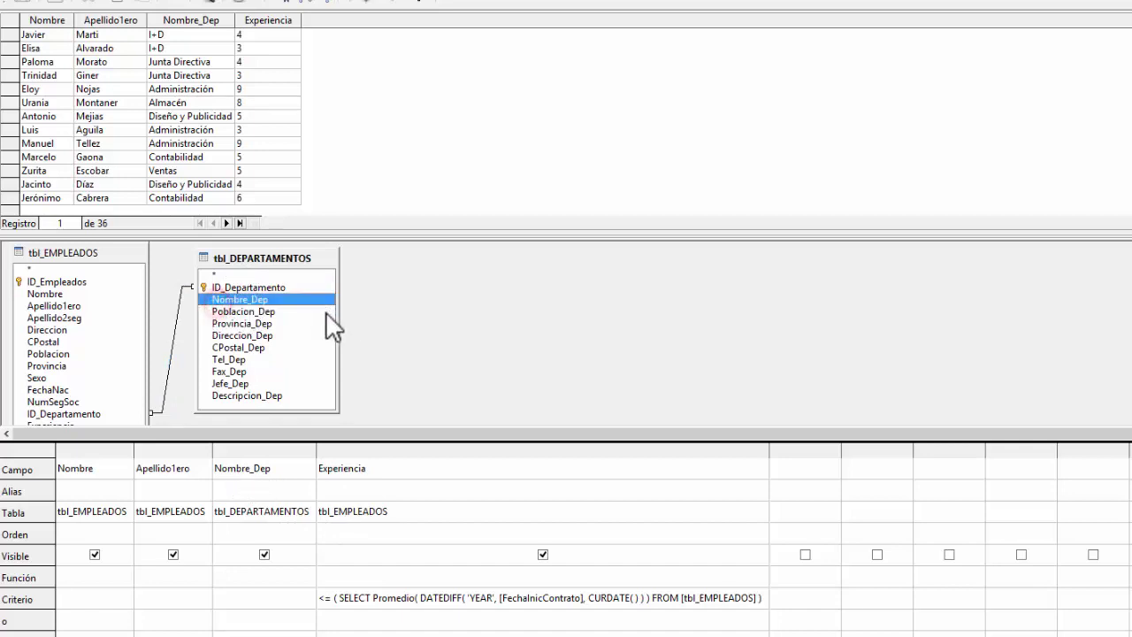
click(435, 324)
scroll(354, 336, down, 3)
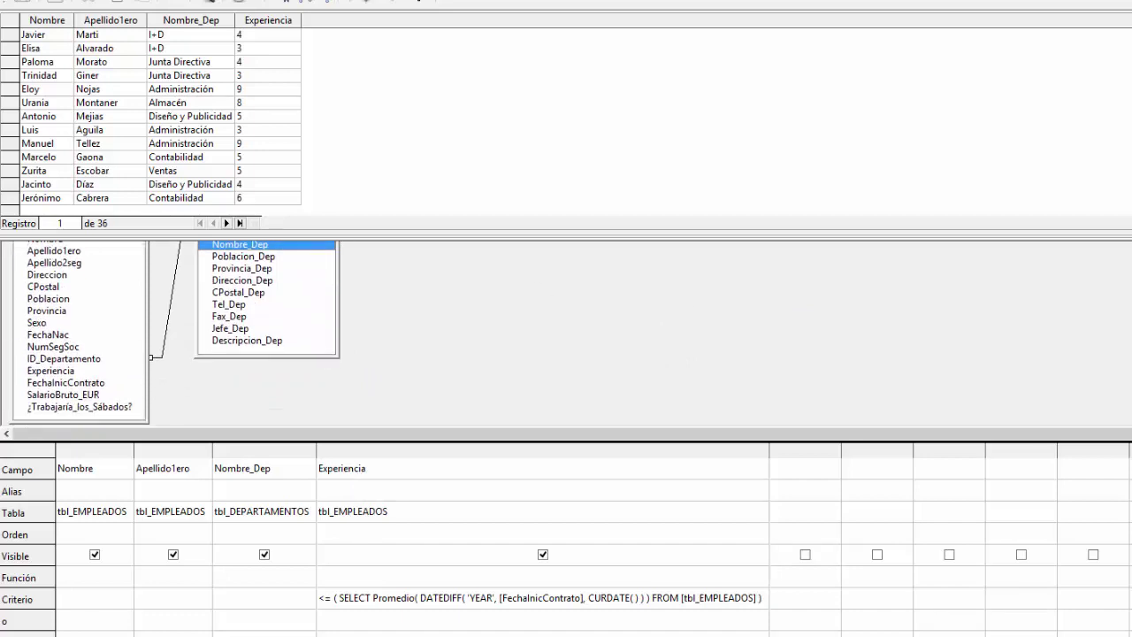
click(42, 372)
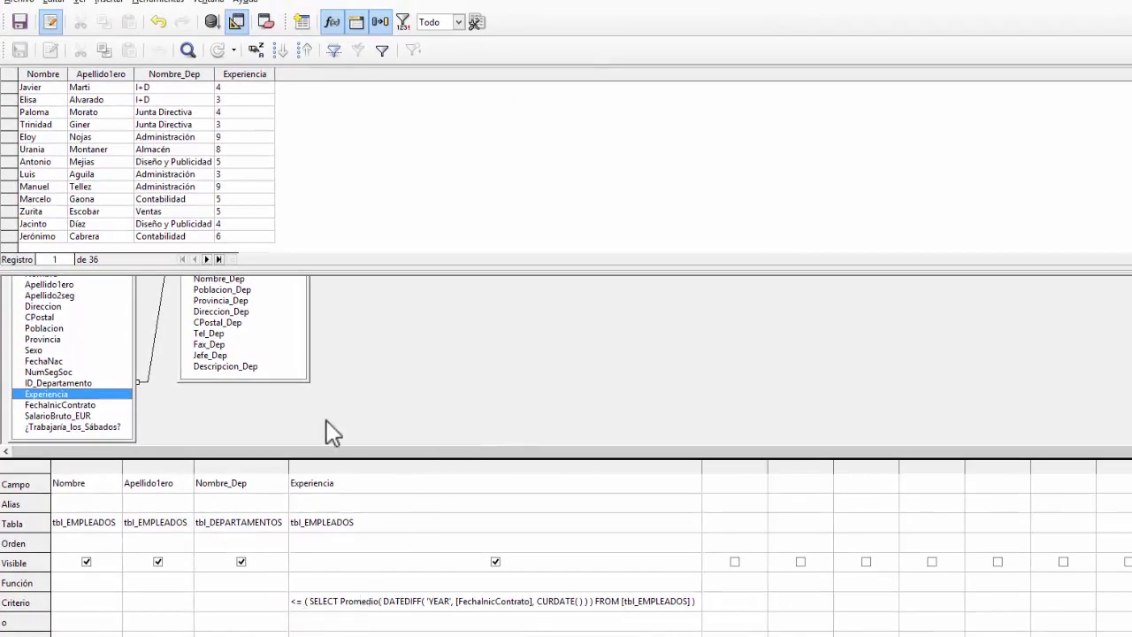
Run the query again and review the Experiencia values of the returned employees from first to last record
click(212, 23)
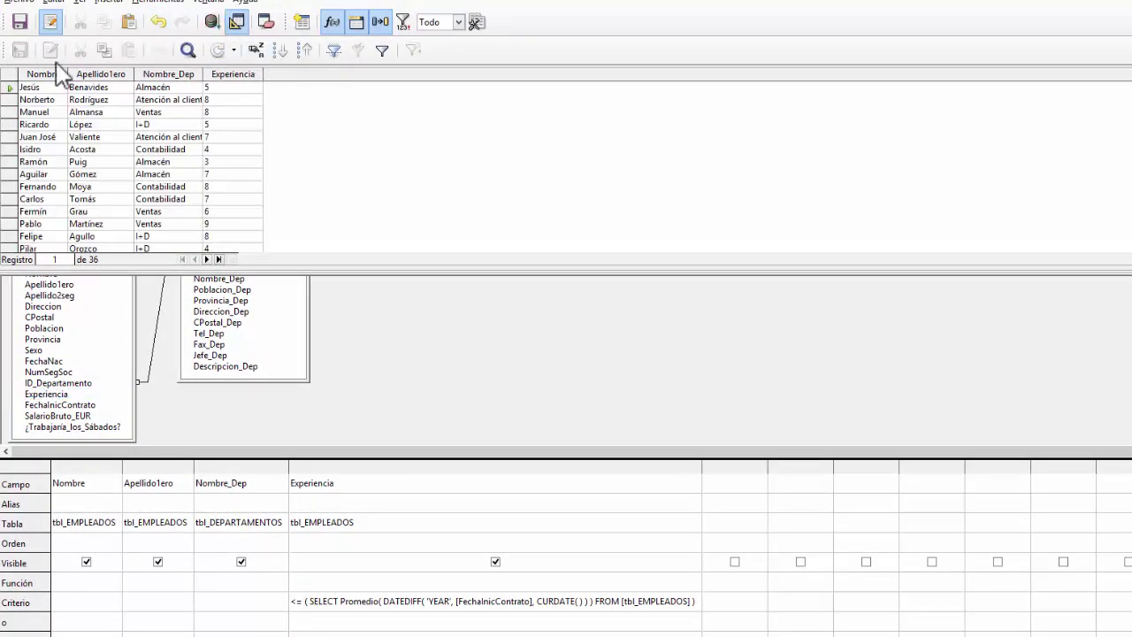
scroll(239, 168, down, 7)
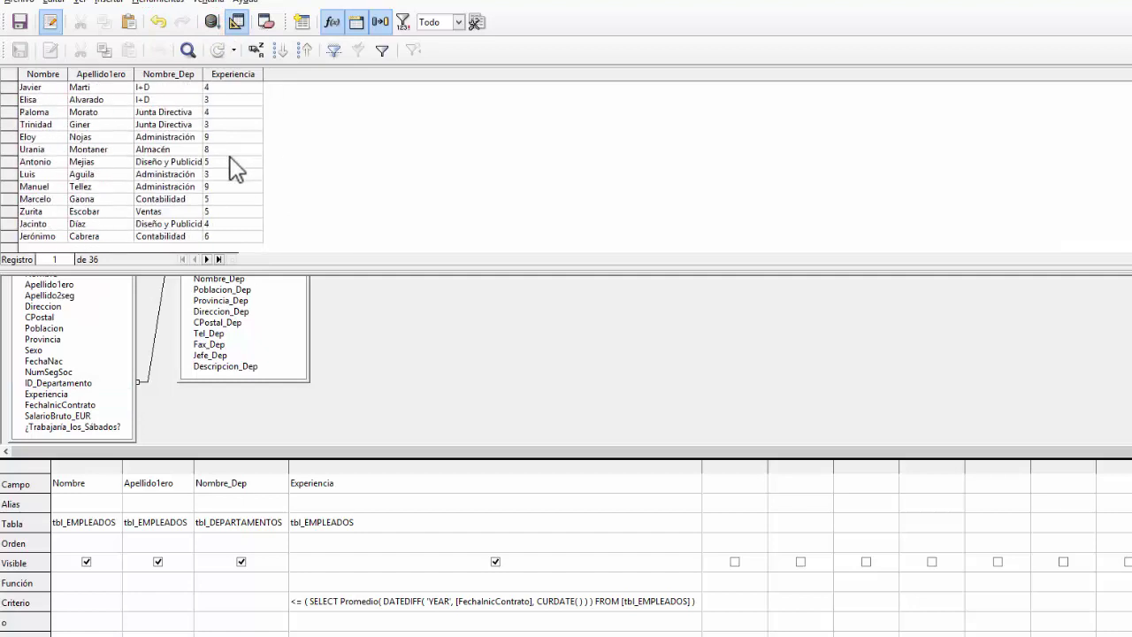
scroll(231, 181, up, 5)
scroll(232, 183, down, 5)
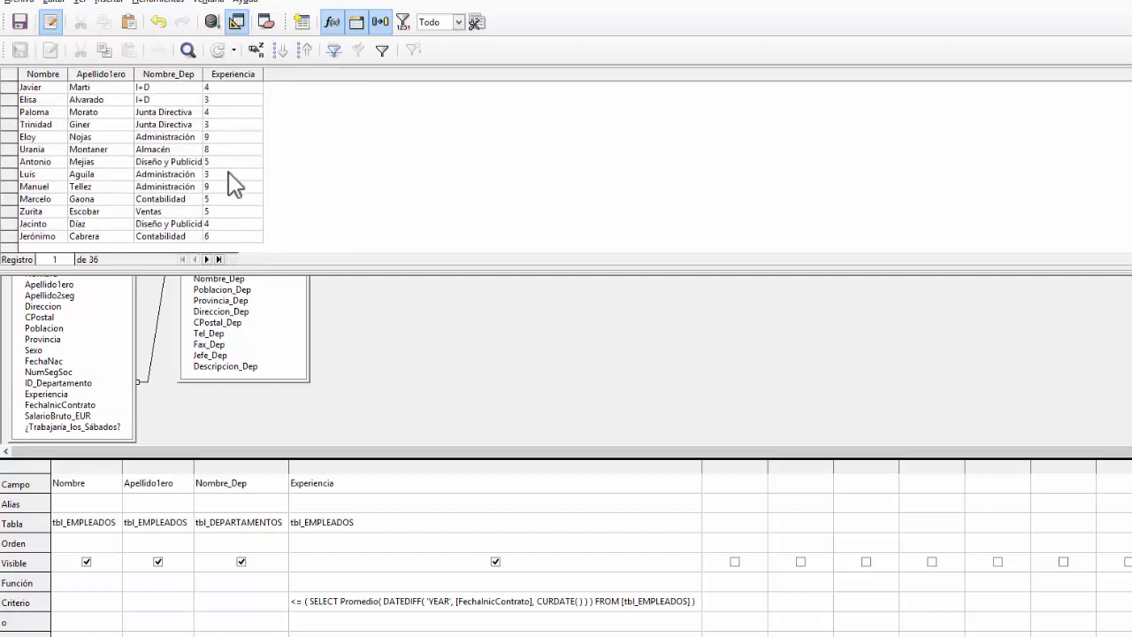
scroll(232, 183, up, 7)
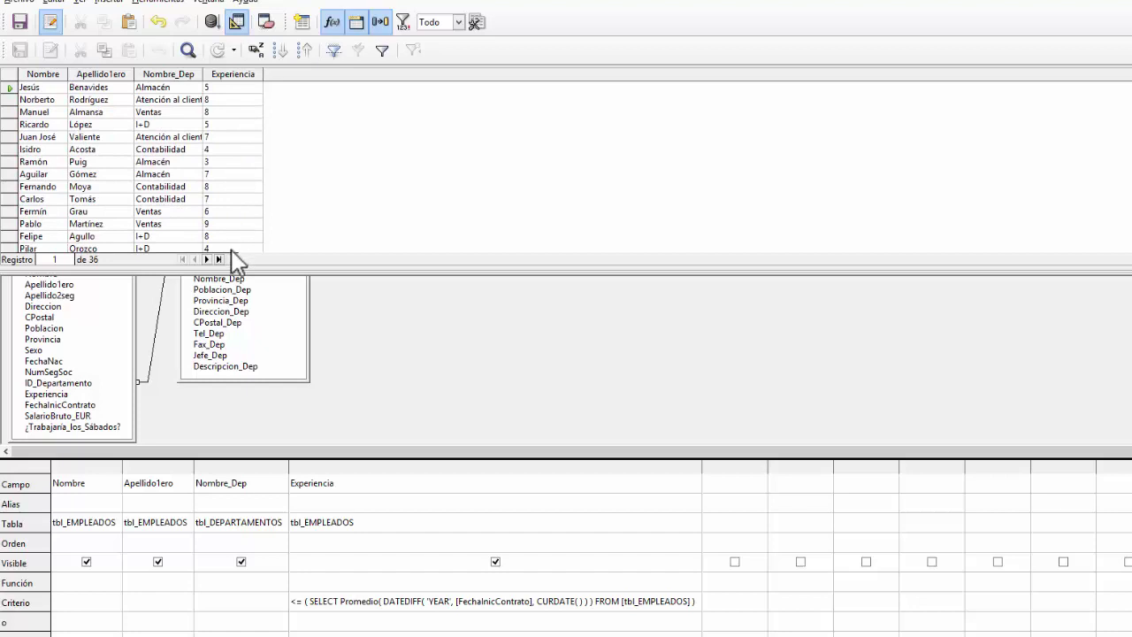
scroll(249, 146, down, 7)
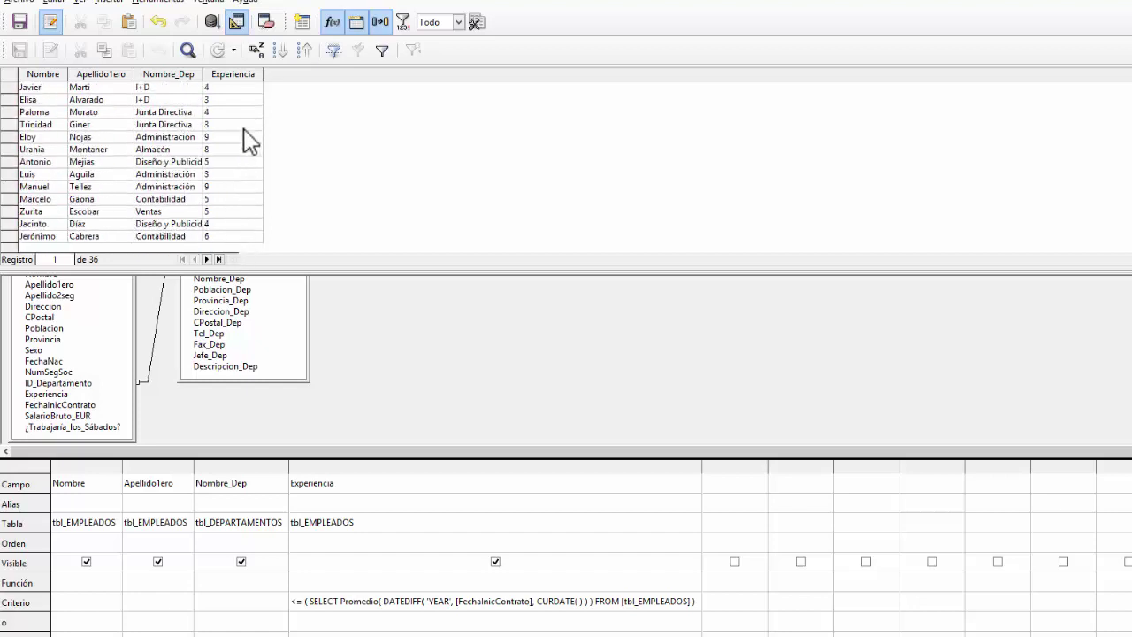
scroll(244, 141, up, 7)
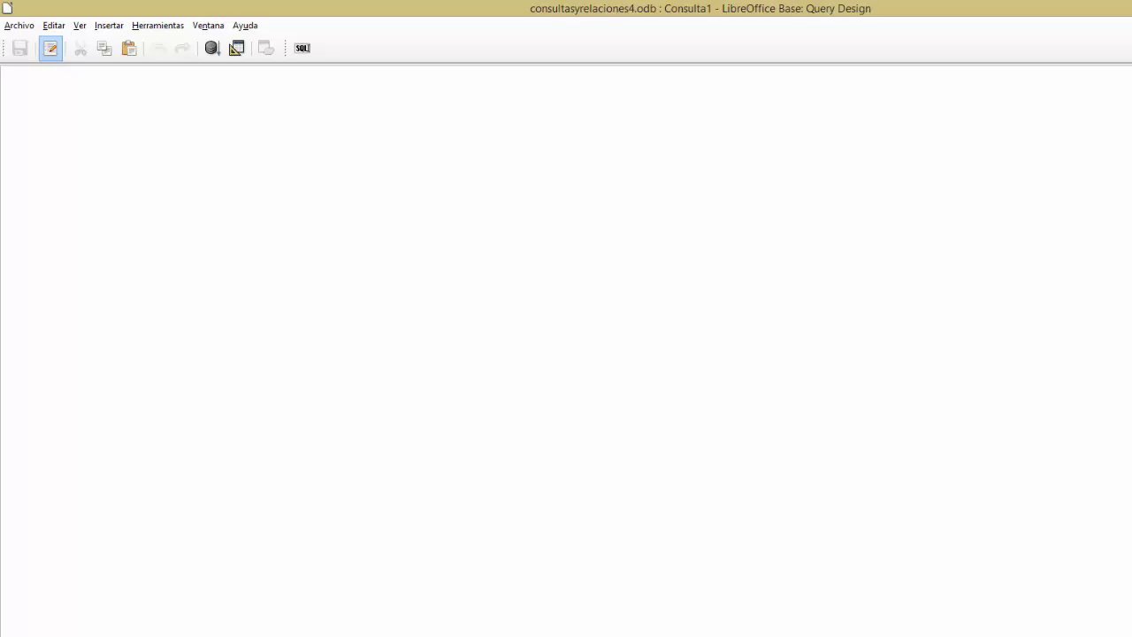
Write a commented SQL query joining tbl_EMPLEADOS and tbl_DEPARTAMENTOS on ID_Departamento, with Experiencia >= a subquery averaging the years since FechaInicContrato
text(// SELECCIONA SOLO AQUELLOS EMPLEADOS CUYA ESTANCIA EN LA EMPRESA SEA IGUAL // O SUPERIOR AL PROMEDIO GENERAL DE ESTANCIA EN LA EMPRESA, MOSTRANDONOS // EL DEPARTAMENTO EN EL QUE TRABAJAN Y ADEMAS SU EXPERIENCIA   SELECT "tbl_EMPLEADOS"."Nombre",        "tbl_EMPLEADOS"."Apellido1ero",        "tbl_DEPARTAMENTOS"."Nombre_Dep",        "tbl_EMPLEADOS"."Experiencia"  FROM "tbl_EMPLEADOS", "tbl_DEPARTAMENTOS"  WHERE "tbl_EMPLEADOS"."ID_Departamento" = "tbl_DEPARTAMENTOS"."ID_Departamento"  AND "tbl_EMPLEADOS"."Experiencia" >= ( SELECT AVG( DATEDIFF( 'YEAR', "FechaInicContrato", CURDATE( ) ) )                                        FROM "tbl_EMPLEADOS" ))
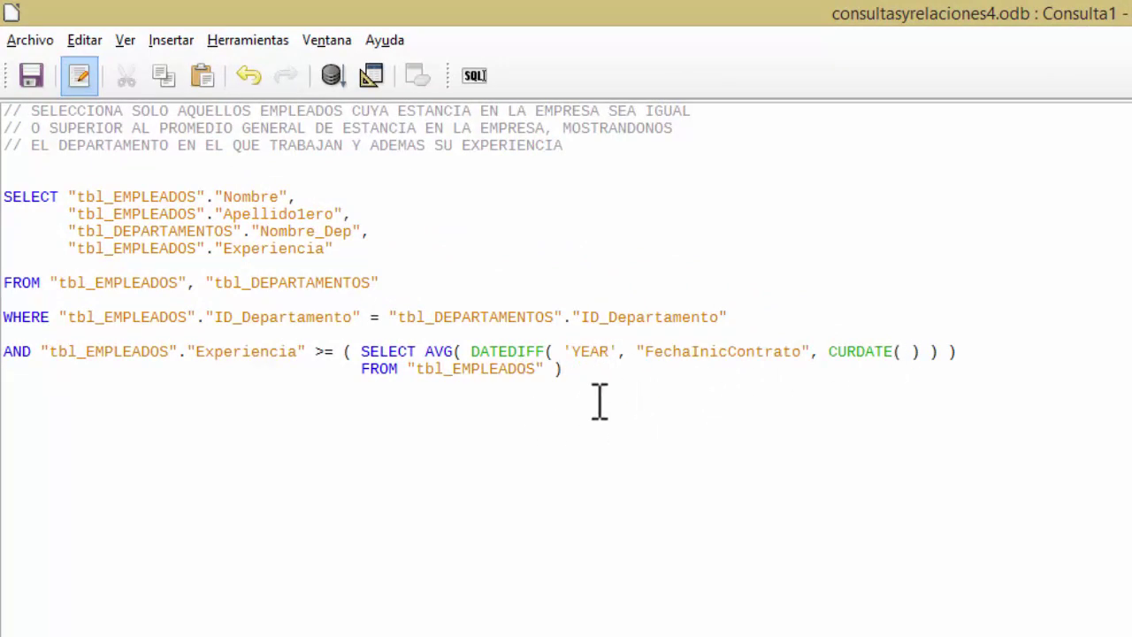
click(316, 345)
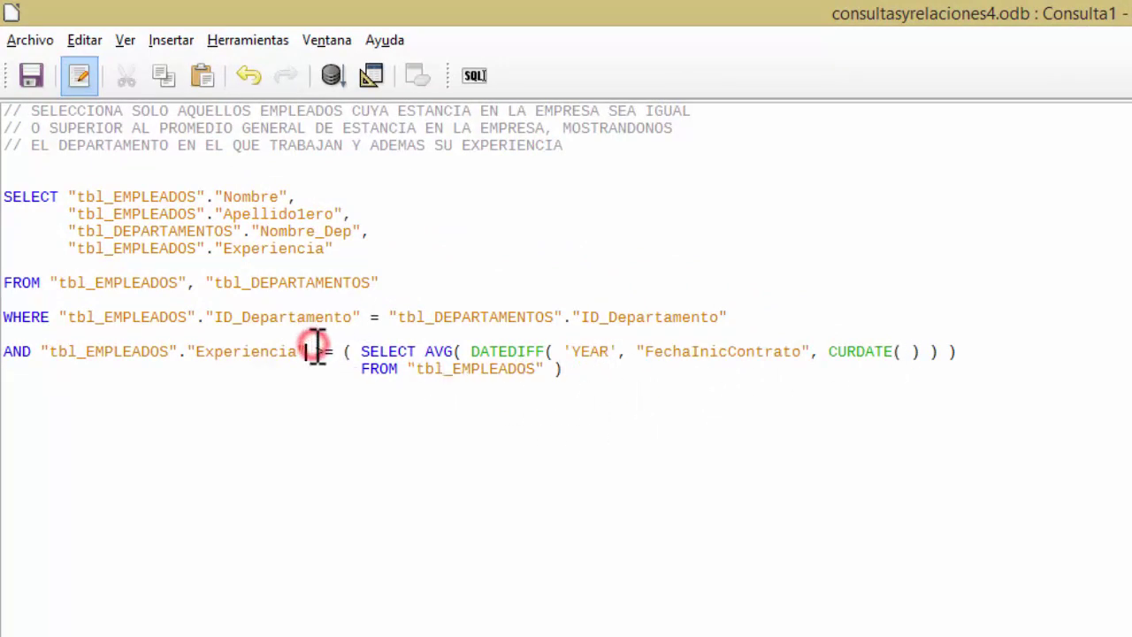
drag(320, 347, 340, 348)
click(538, 256)
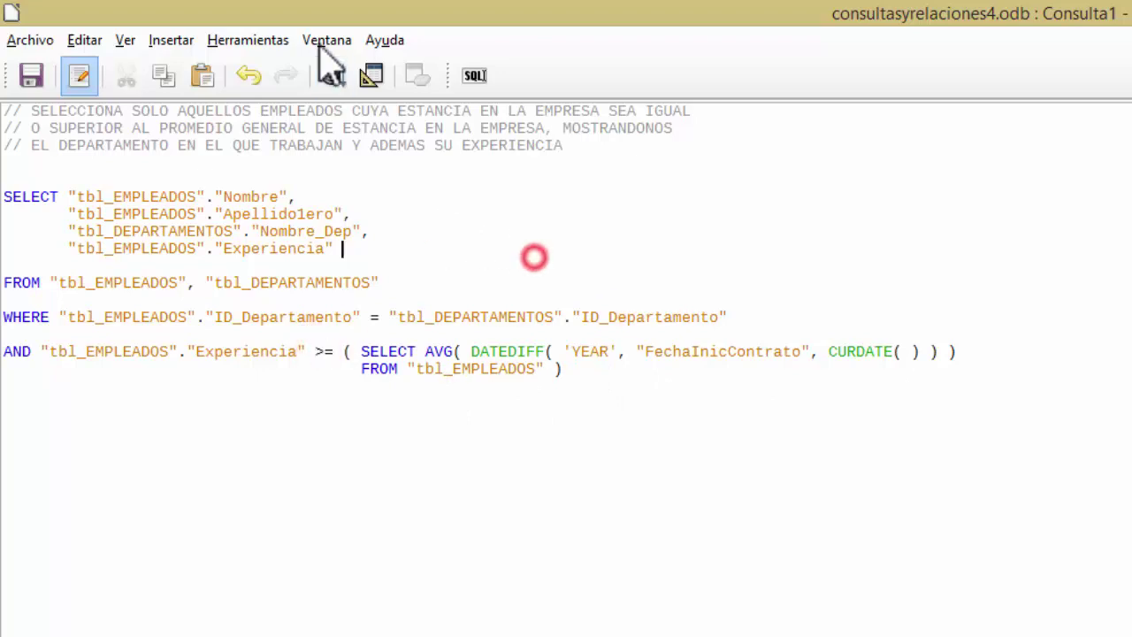
Run the at-or-above-average query and review the Experiencia values through the whole list of employees
click(331, 75)
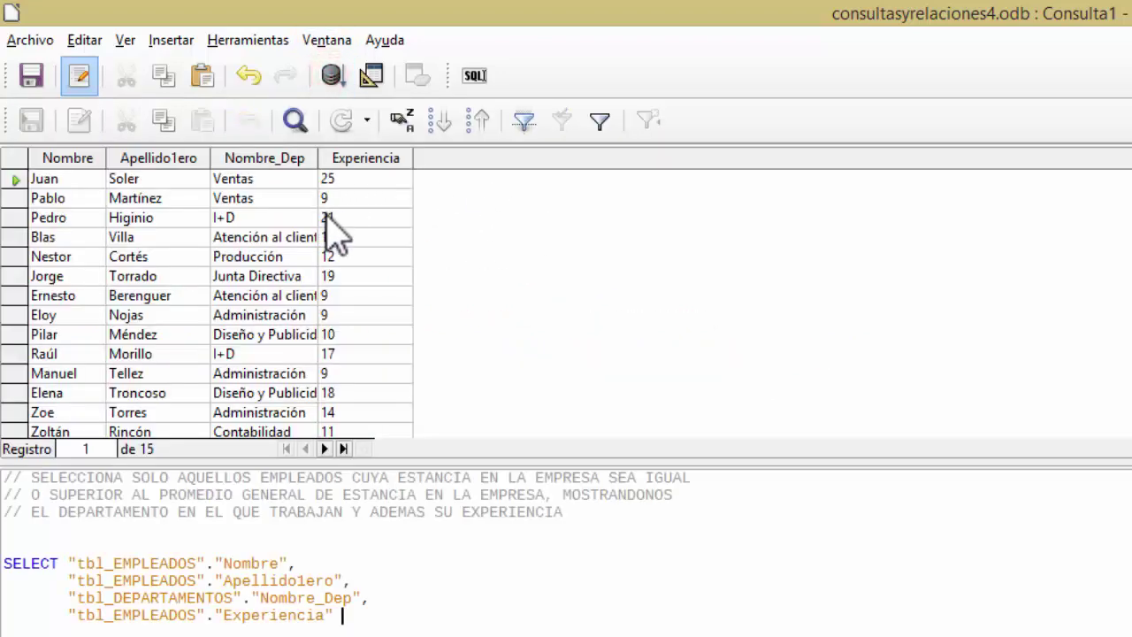
scroll(366, 212, down, 1)
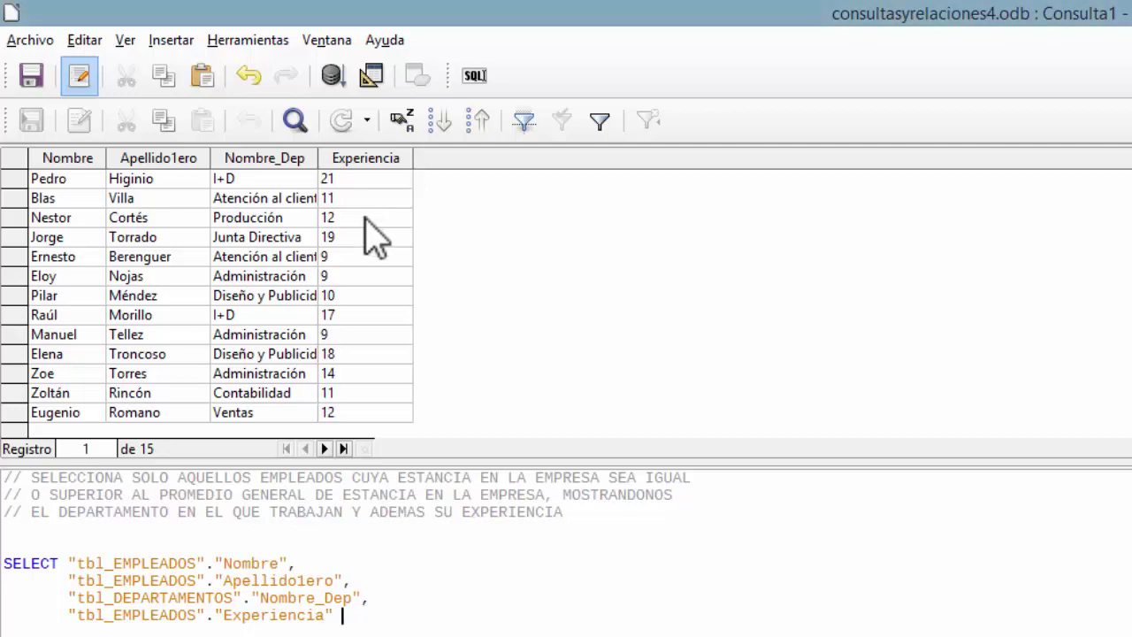
scroll(352, 320, up, 1)
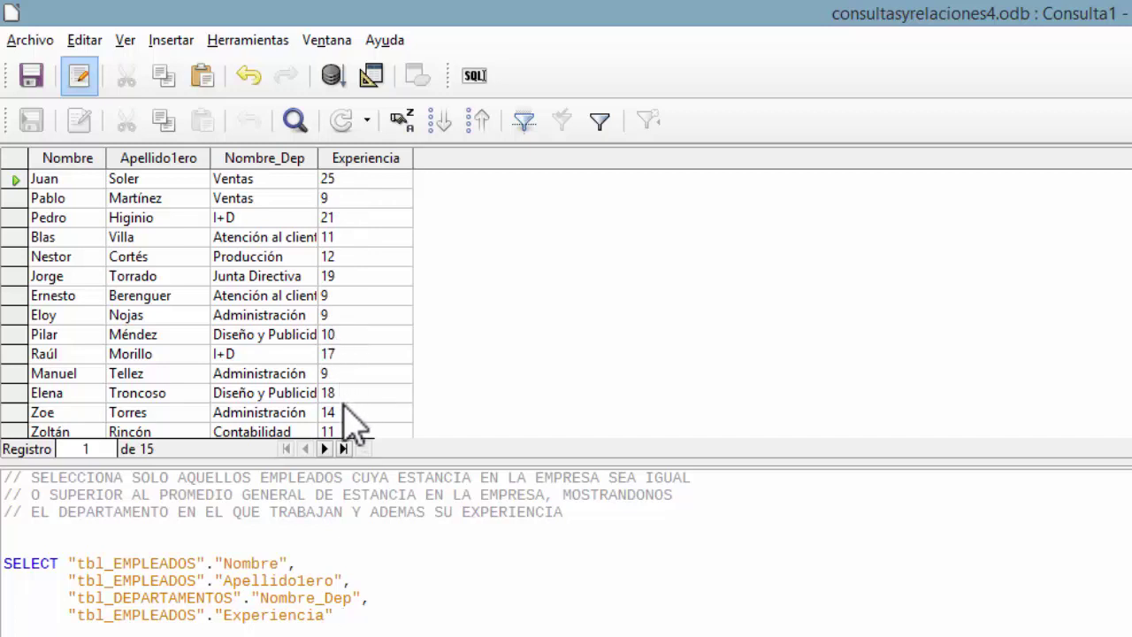
scroll(353, 424, down, 1)
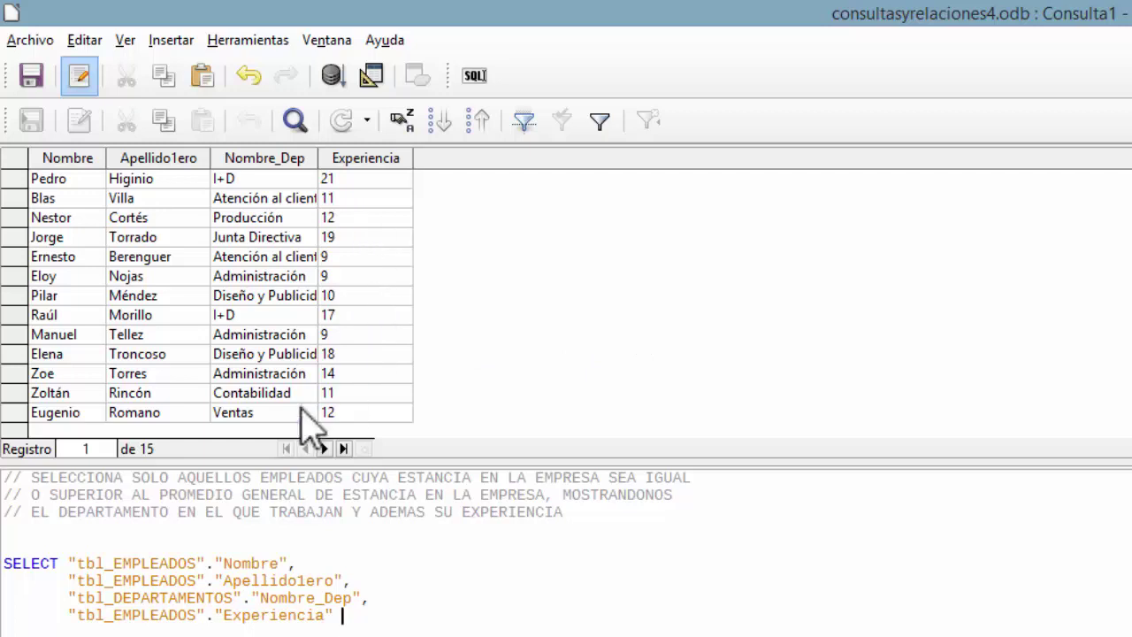
scroll(331, 389, up, 1)
scroll(338, 380, down, 1)
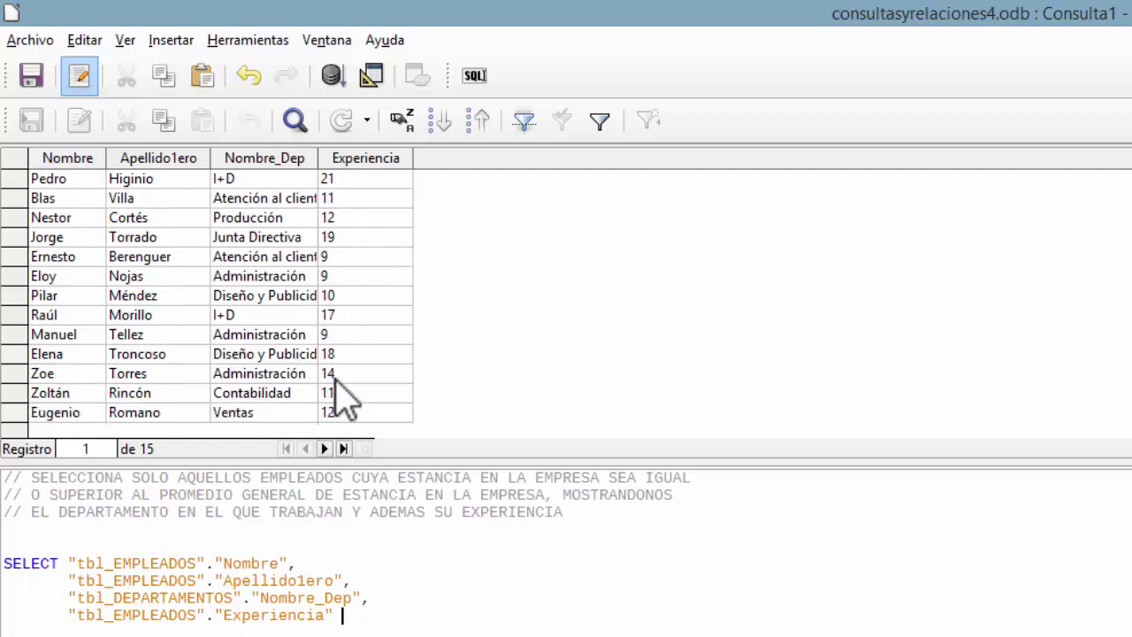
scroll(342, 400, up, 1)
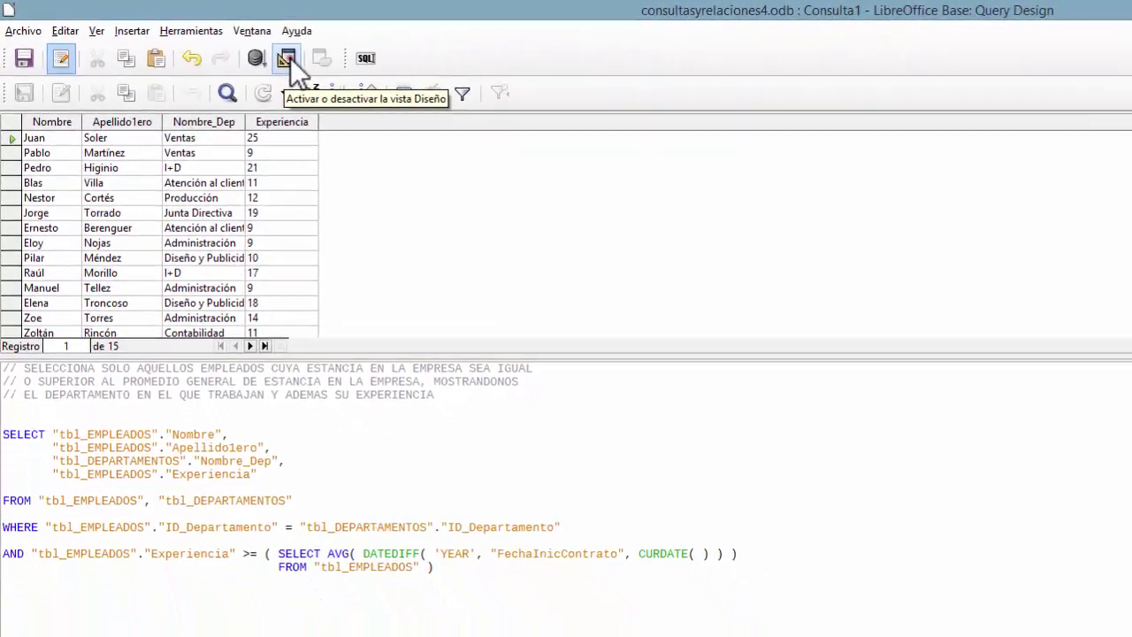
Switch the query to design view and fit the Experiencia, Nombre_Dep, Apellido1ero and Nombre columns to their contents
click(372, 78)
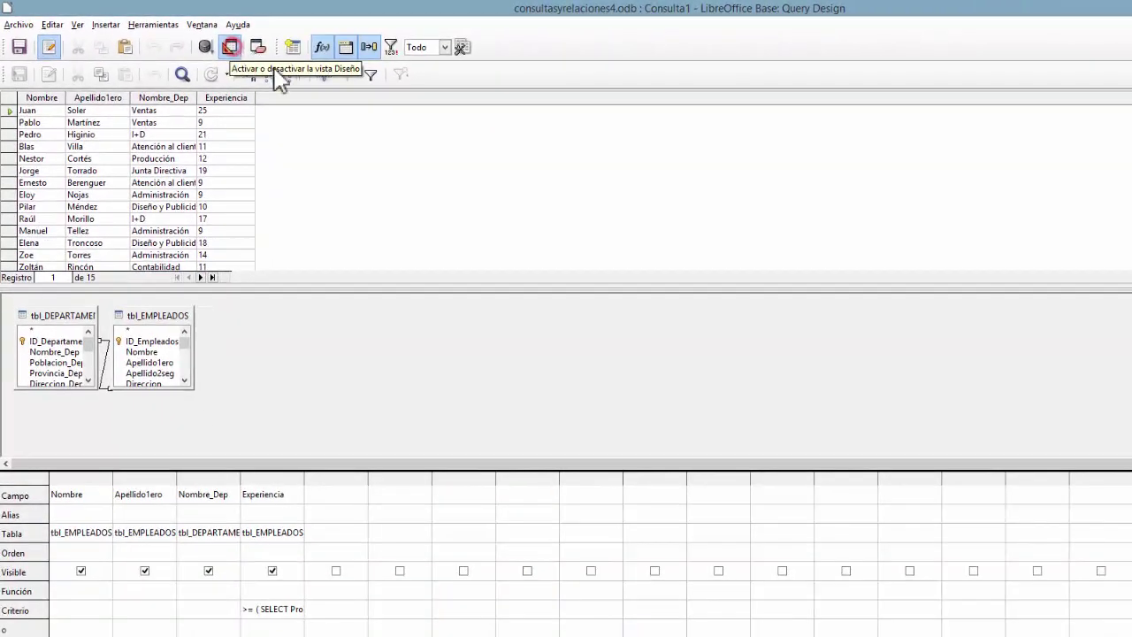
double_click(306, 480)
double_click(243, 478)
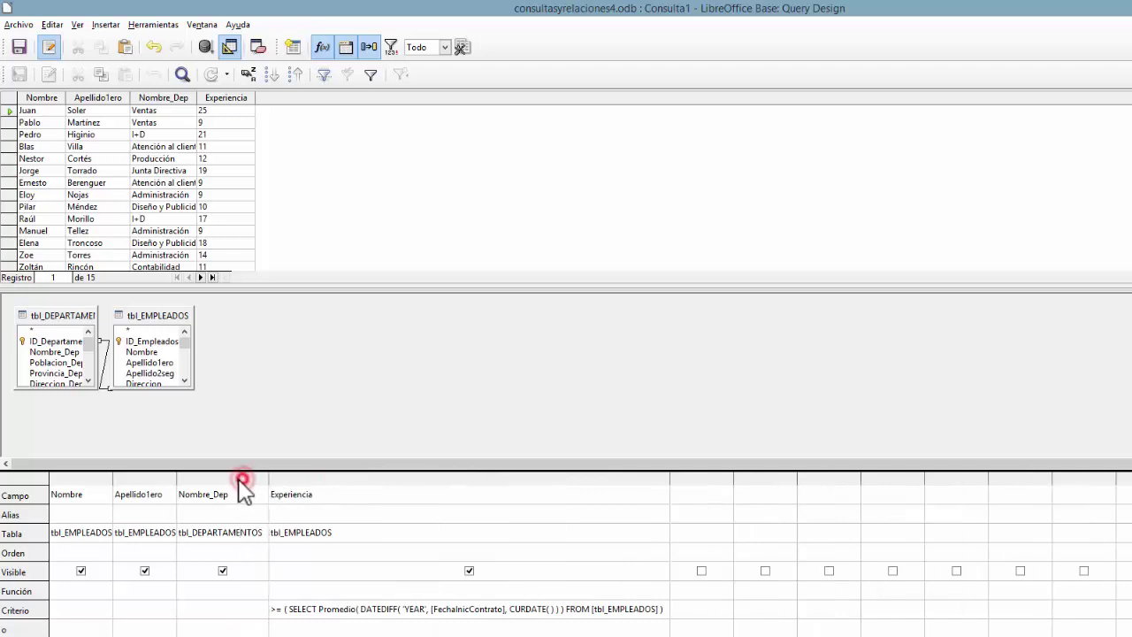
double_click(177, 480)
double_click(115, 479)
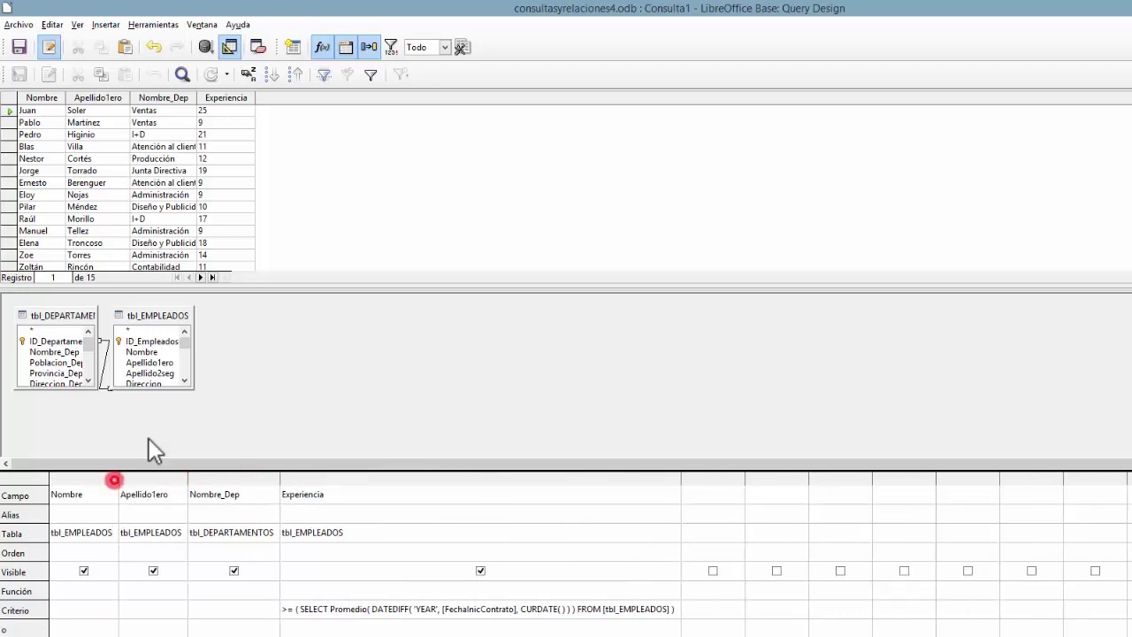
Move tbl_EMPLEADOS farther from tbl_DEPARTAMENTOS and enlarge both boxes to show all their fields
drag(161, 315, 210, 314)
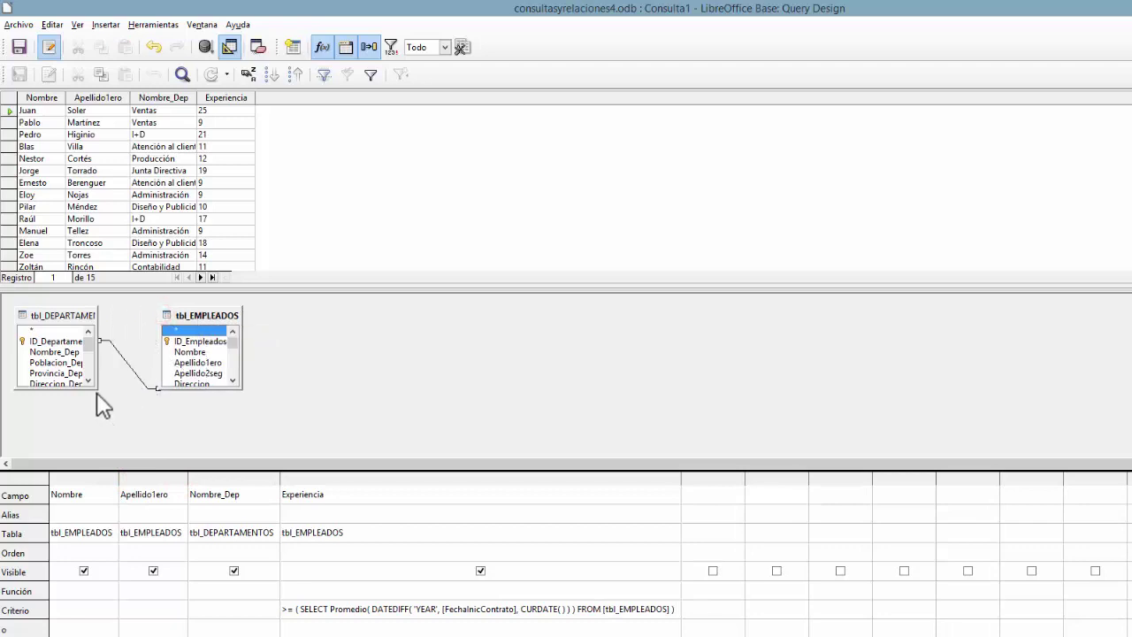
drag(98, 390, 108, 455)
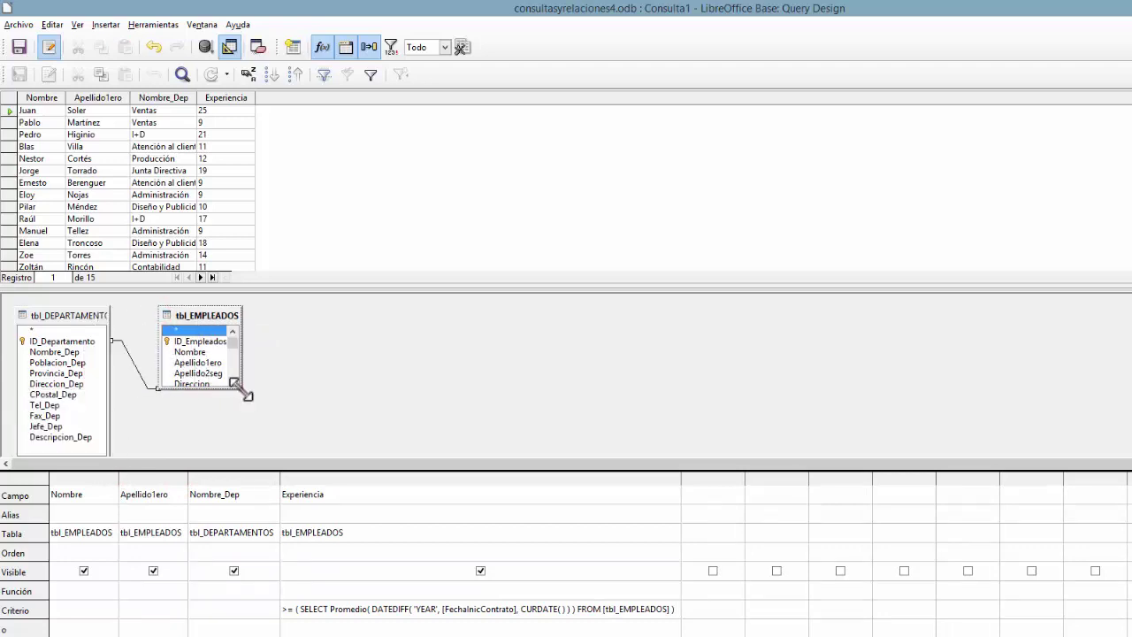
drag(238, 385, 265, 478)
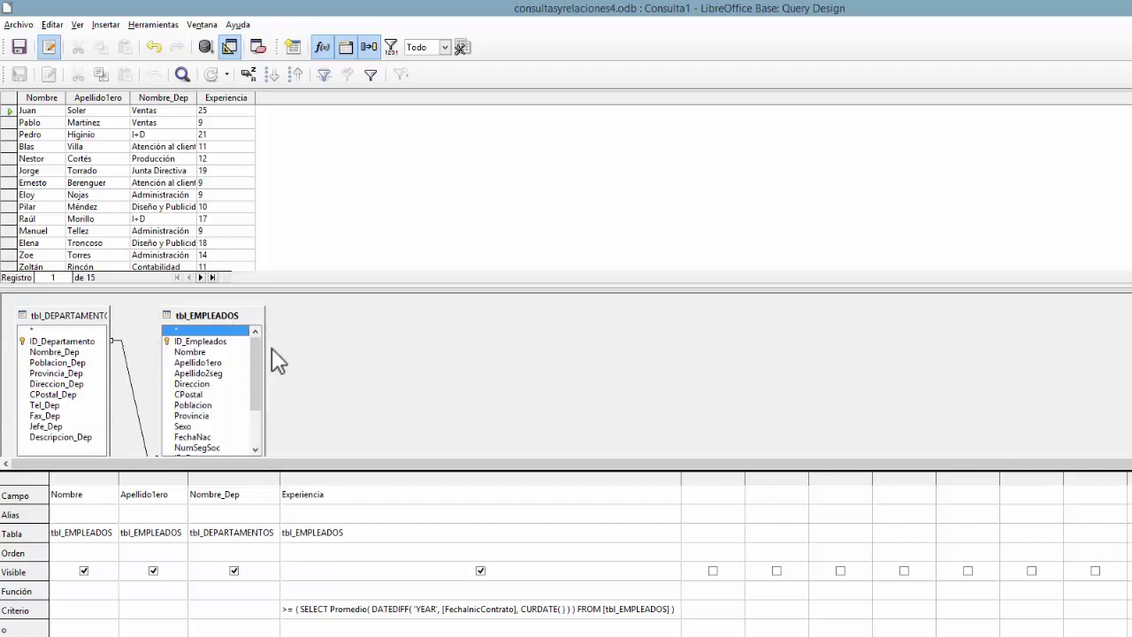
scroll(590, 387, down, 3)
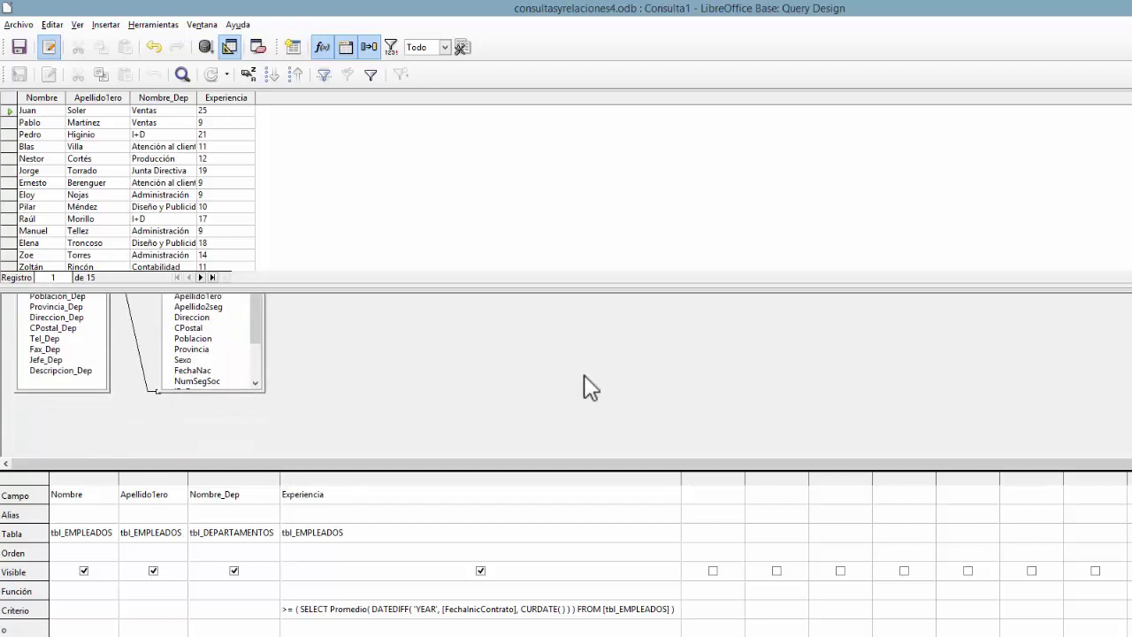
drag(235, 390, 230, 454)
drag(266, 405, 291, 407)
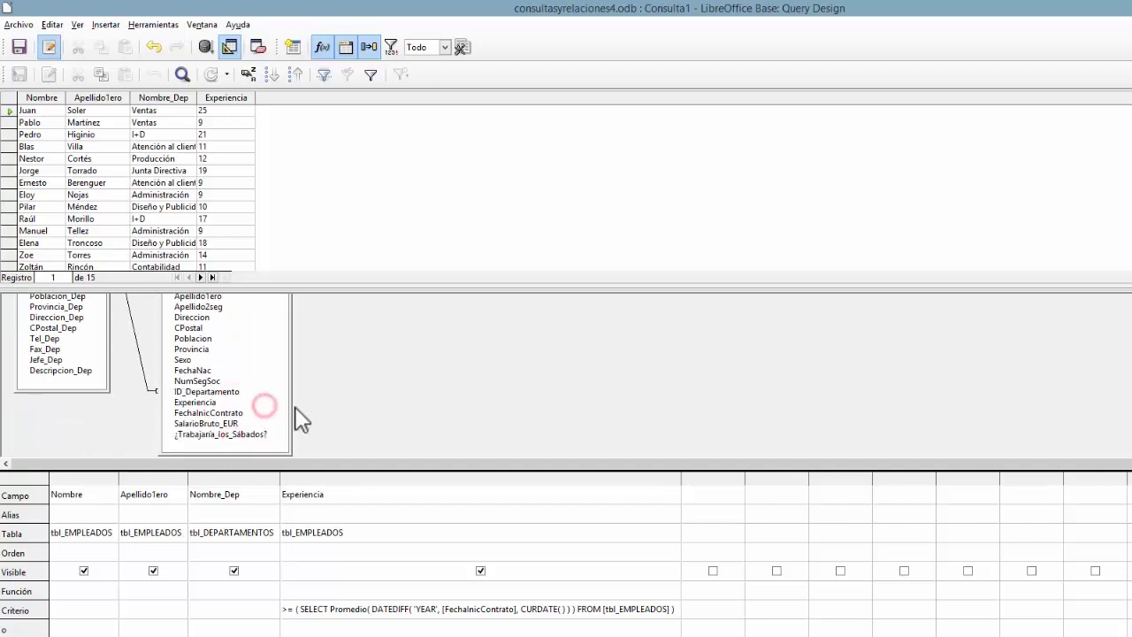
scroll(154, 375, up, 2)
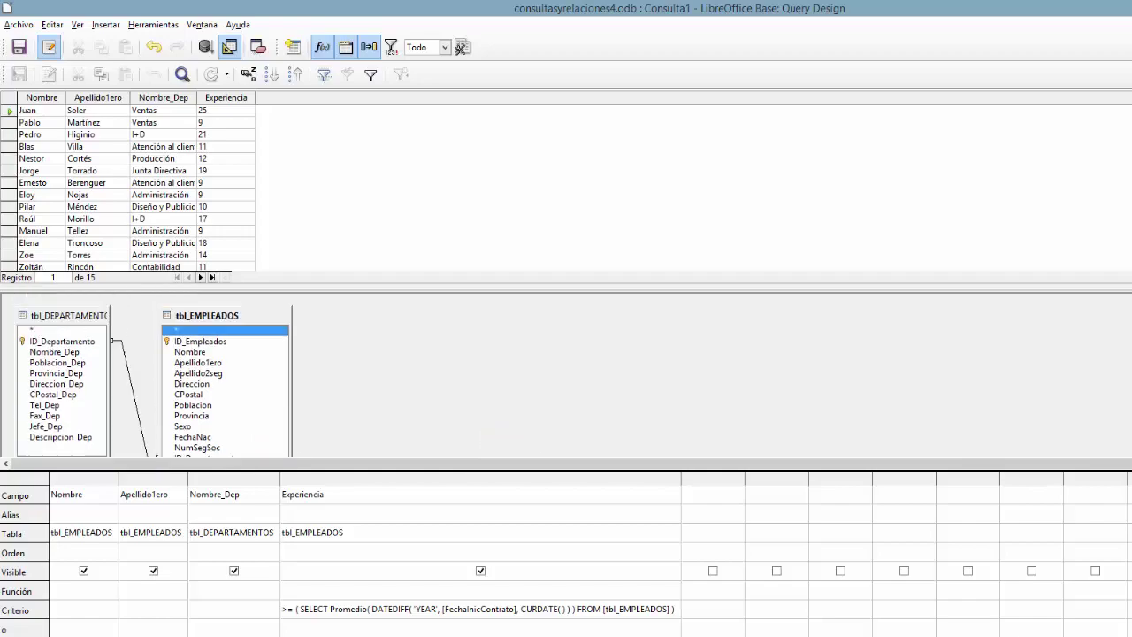
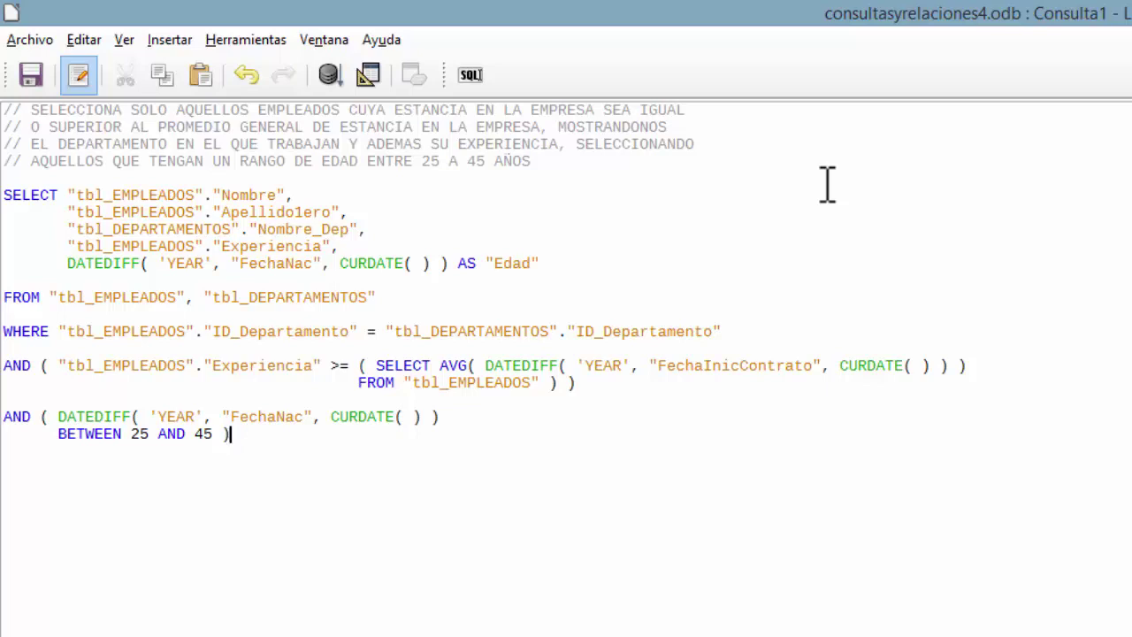
Run the query restricted to ages between 25 and 45 and widen the Nombre_Dep result column to show full department names
click(324, 66)
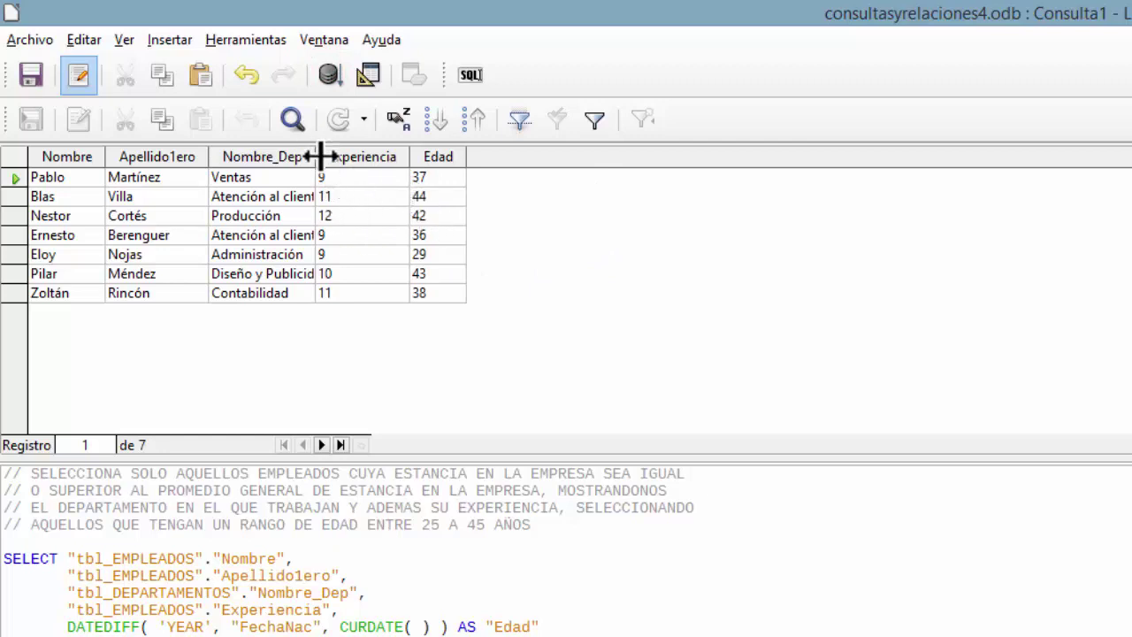
drag(317, 157, 340, 157)
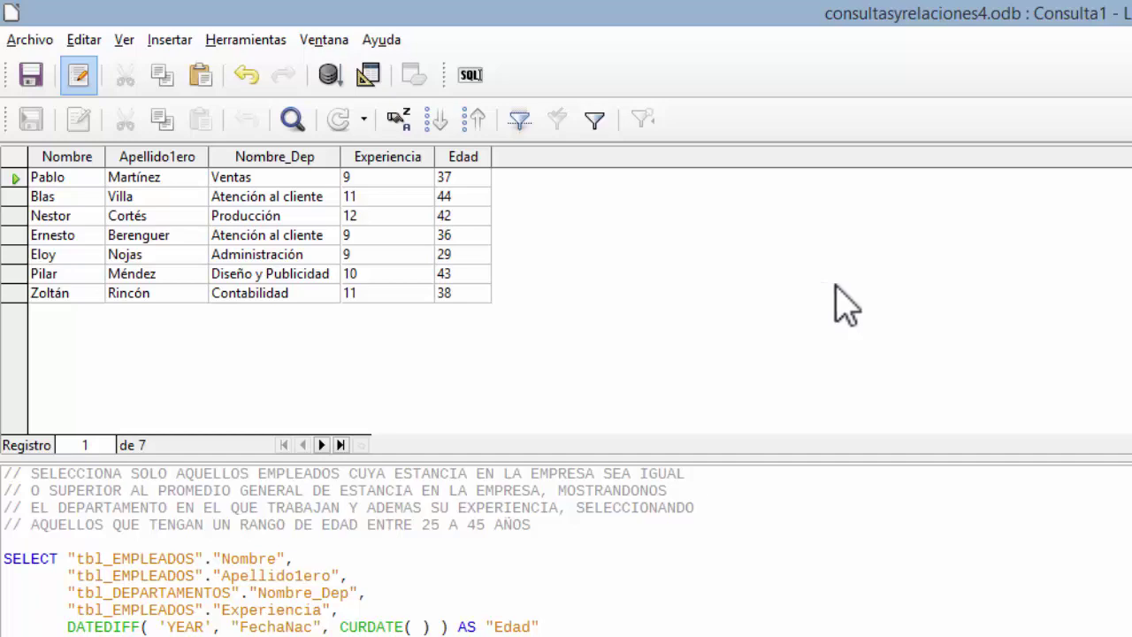
Open the tbl_EMPLEADOS table from the database window to examine its FechaNac and Experiencia columns
mouse_move(660, 626)
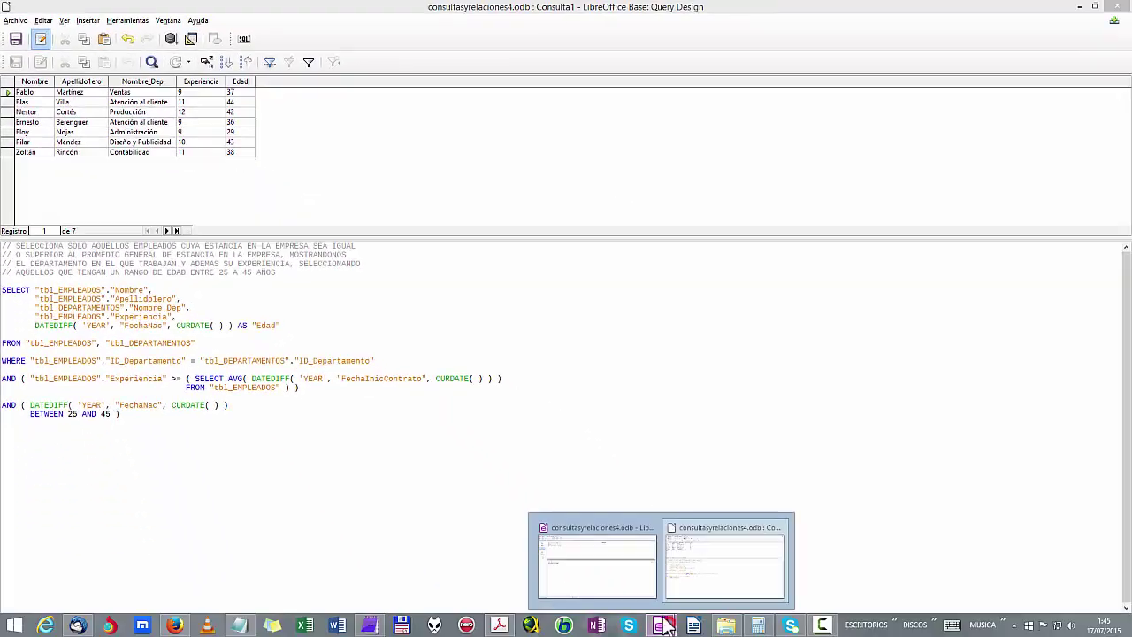
click(614, 570)
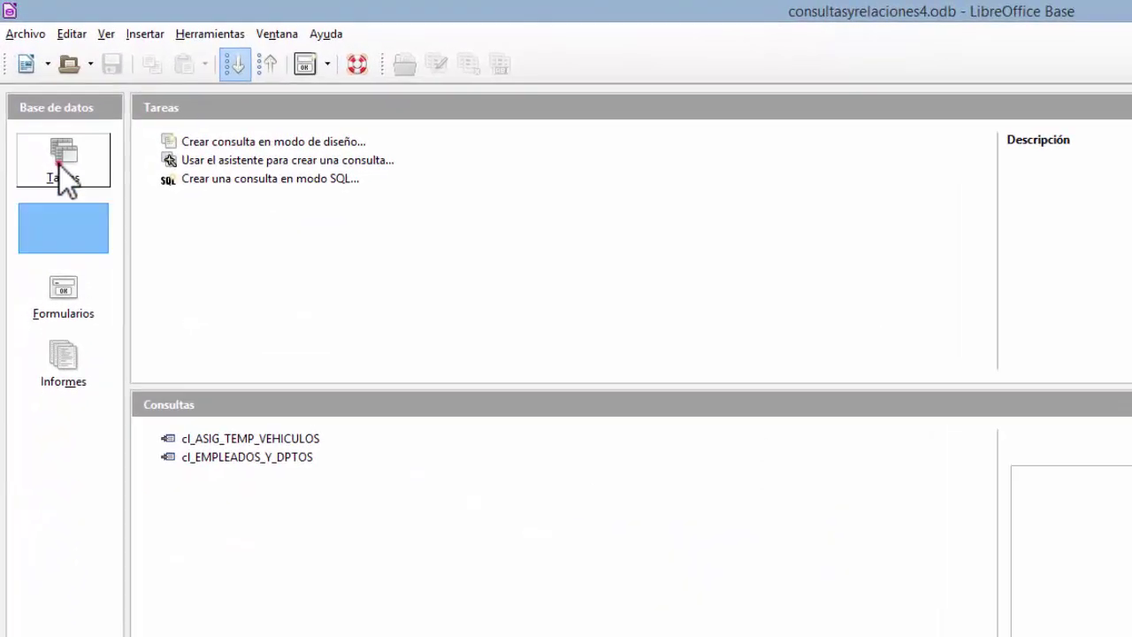
click(55, 141)
click(189, 398)
double_click(220, 475)
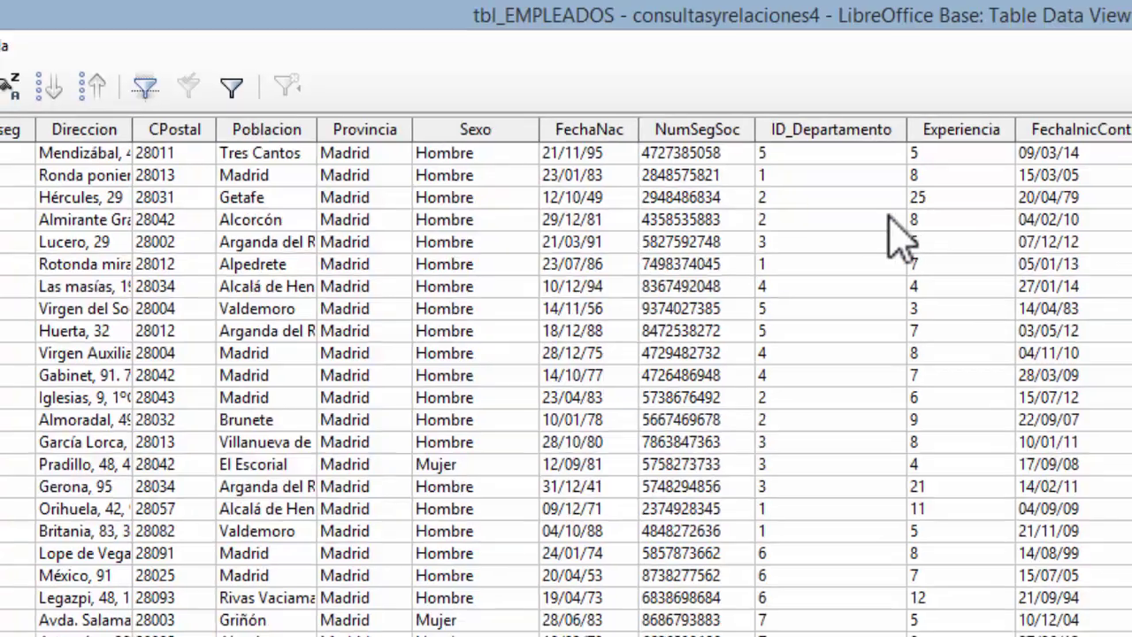
Close the tbl_EMPLEADOS data and return to the Consulta1 query window
click(1119, 7)
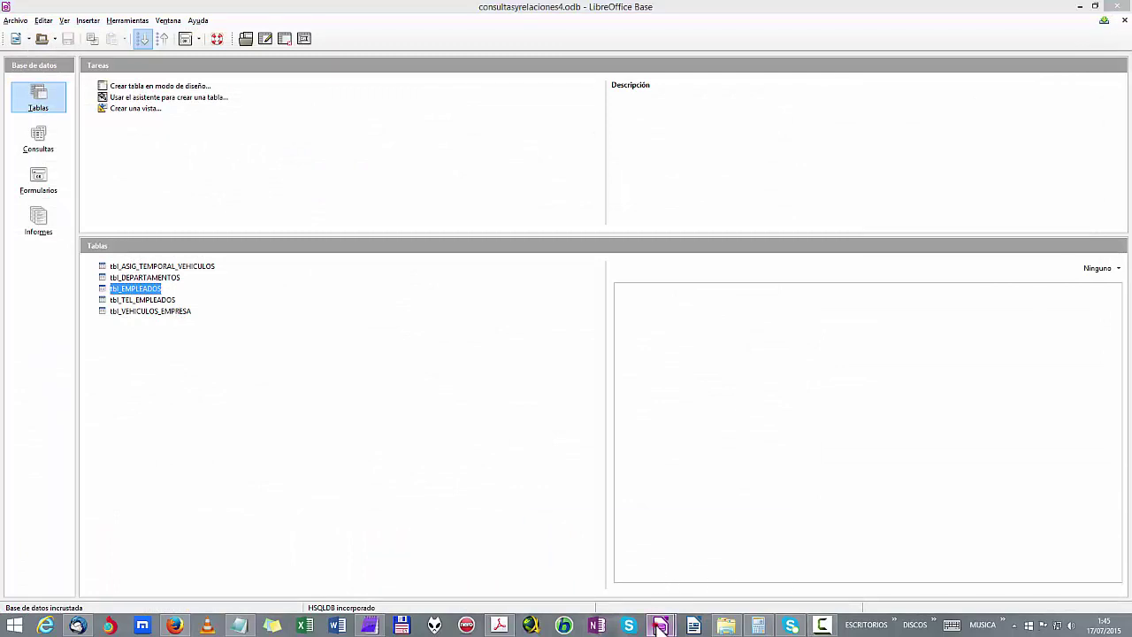
mouse_move(659, 626)
click(720, 555)
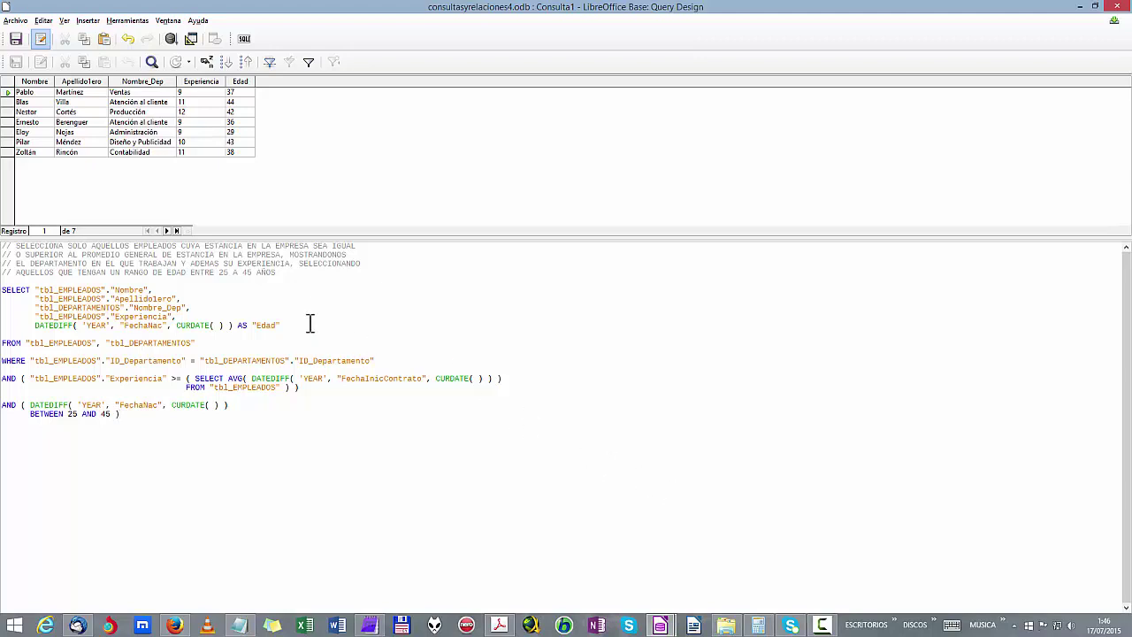
Examine the main clauses of the age-range query: SELECT, FROM and WHERE
click(7, 290)
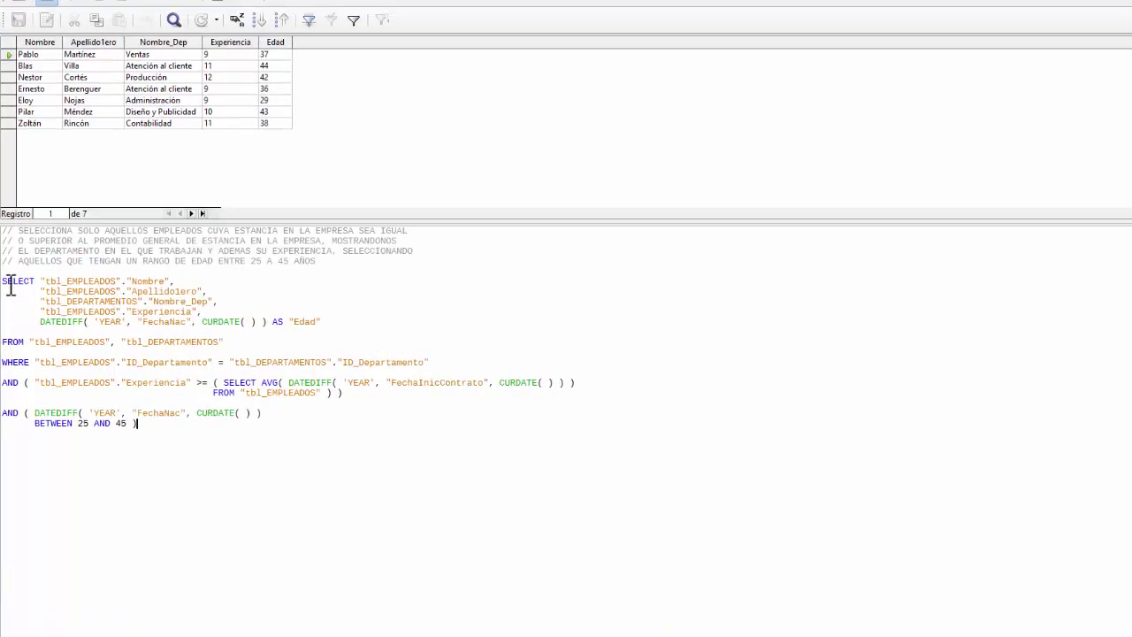
click(6, 342)
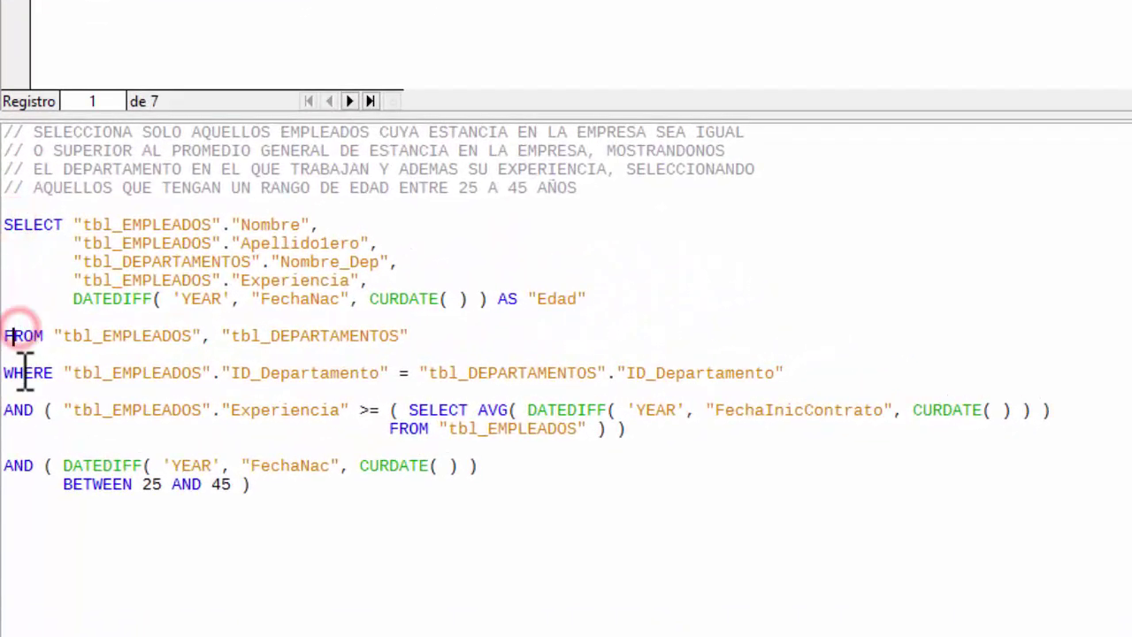
click(14, 372)
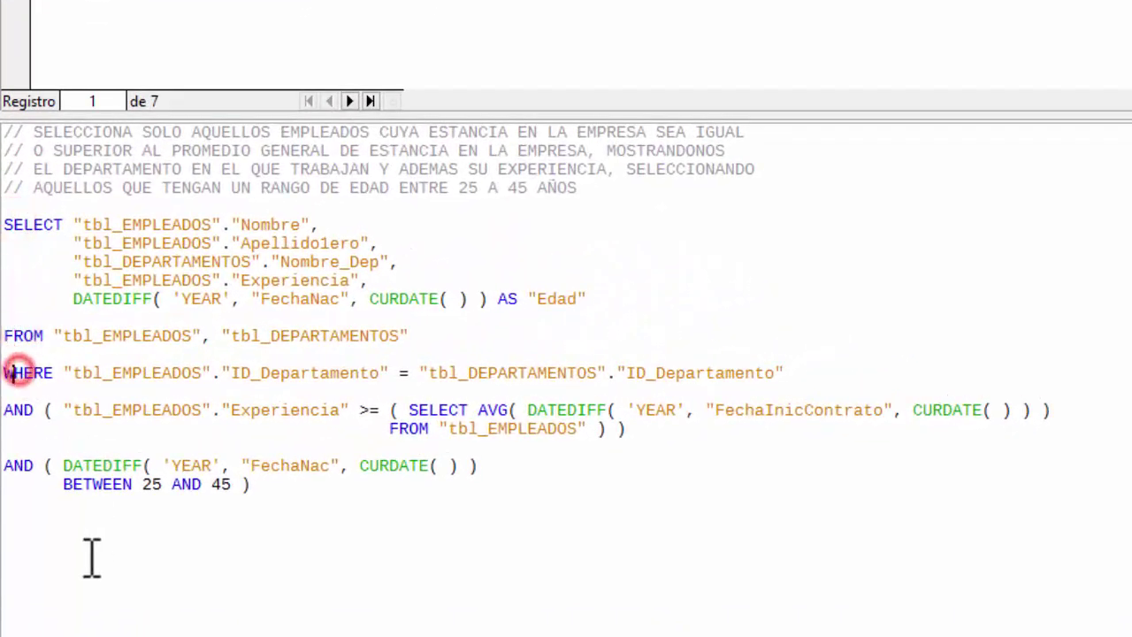
Examine the SELECT list field by field, from Nombre, Apellido1ero, Nombre_Dep and Experiencia to the DATEDIFF expression aliased as Edad
click(14, 226)
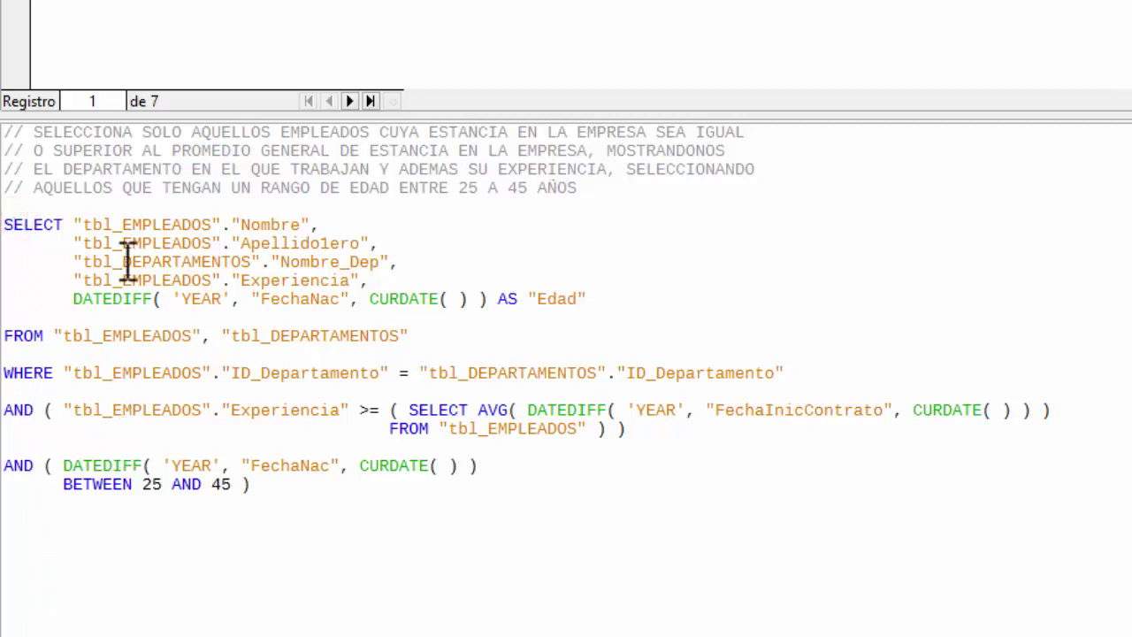
click(273, 210)
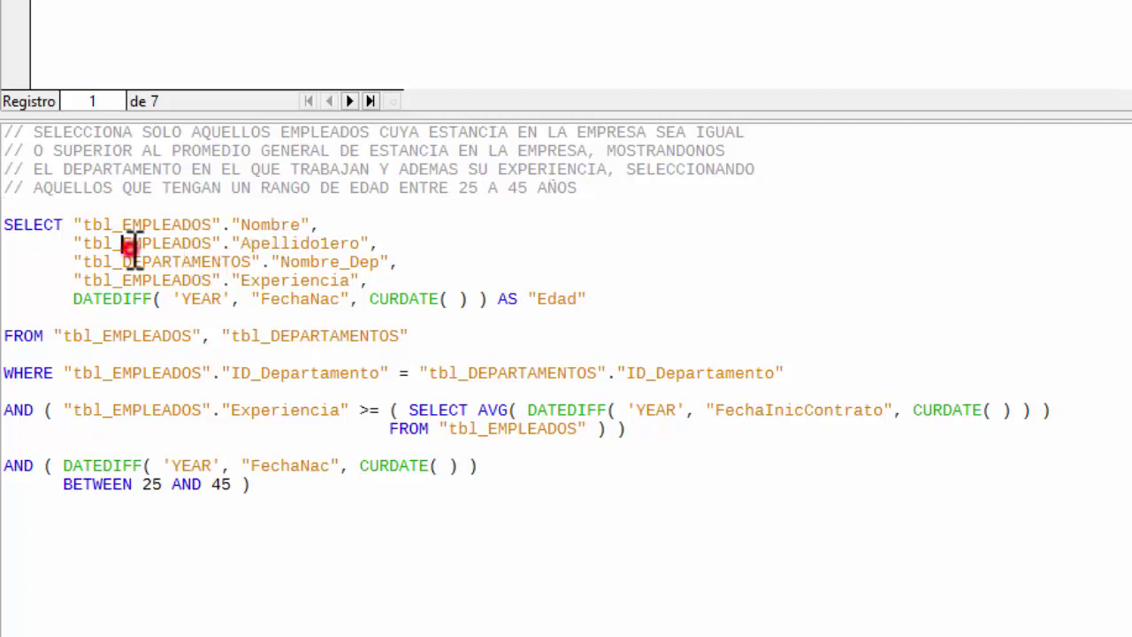
click(270, 243)
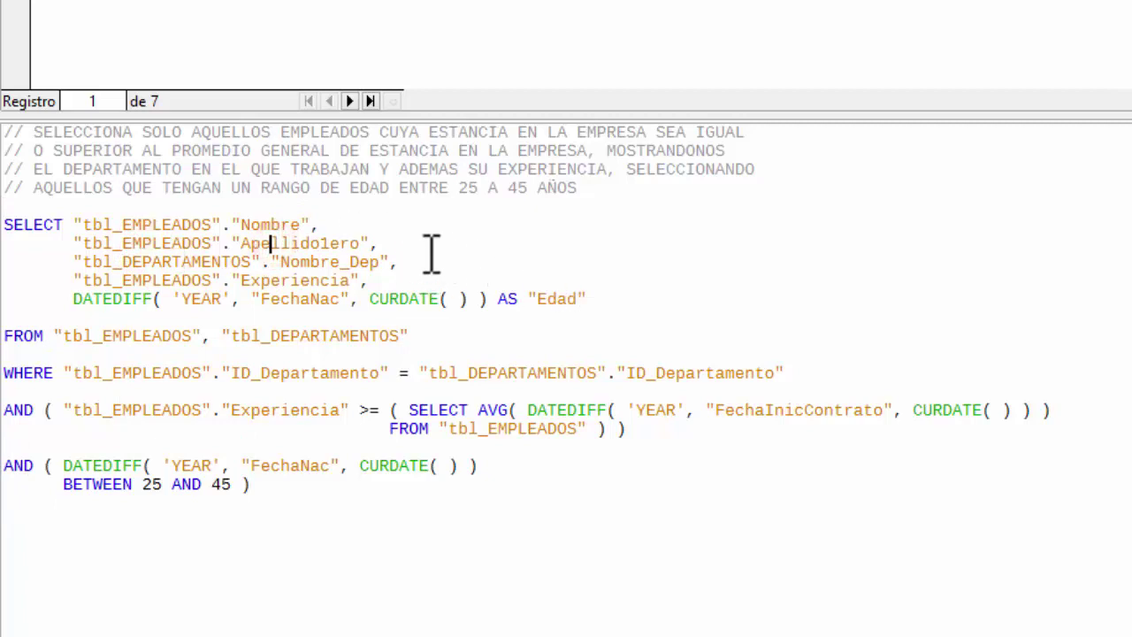
click(366, 242)
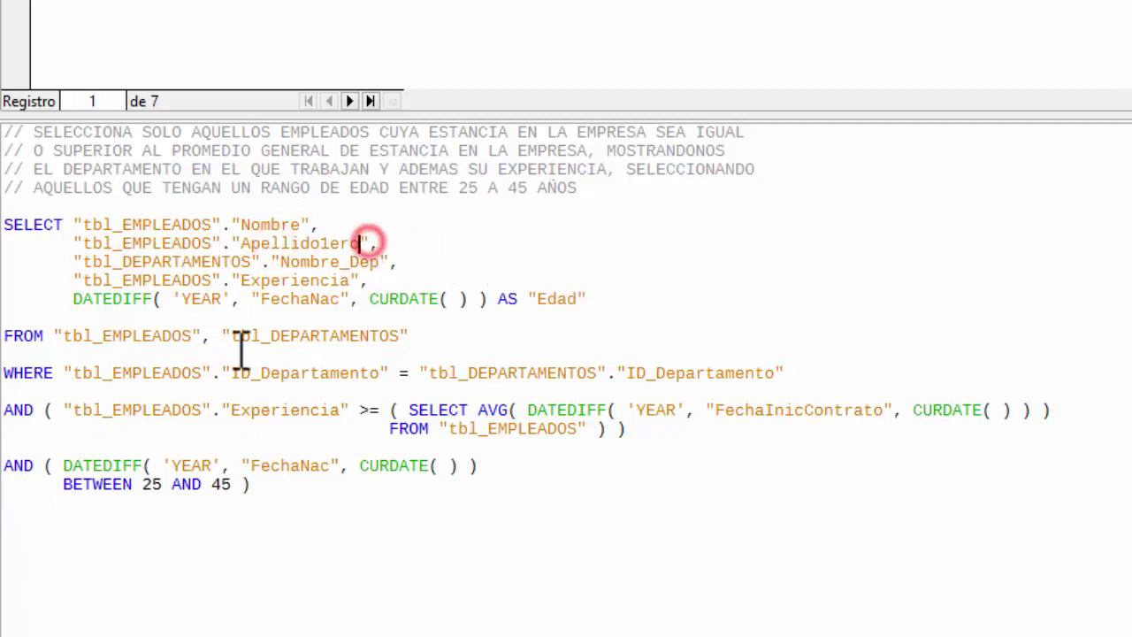
click(115, 245)
click(303, 255)
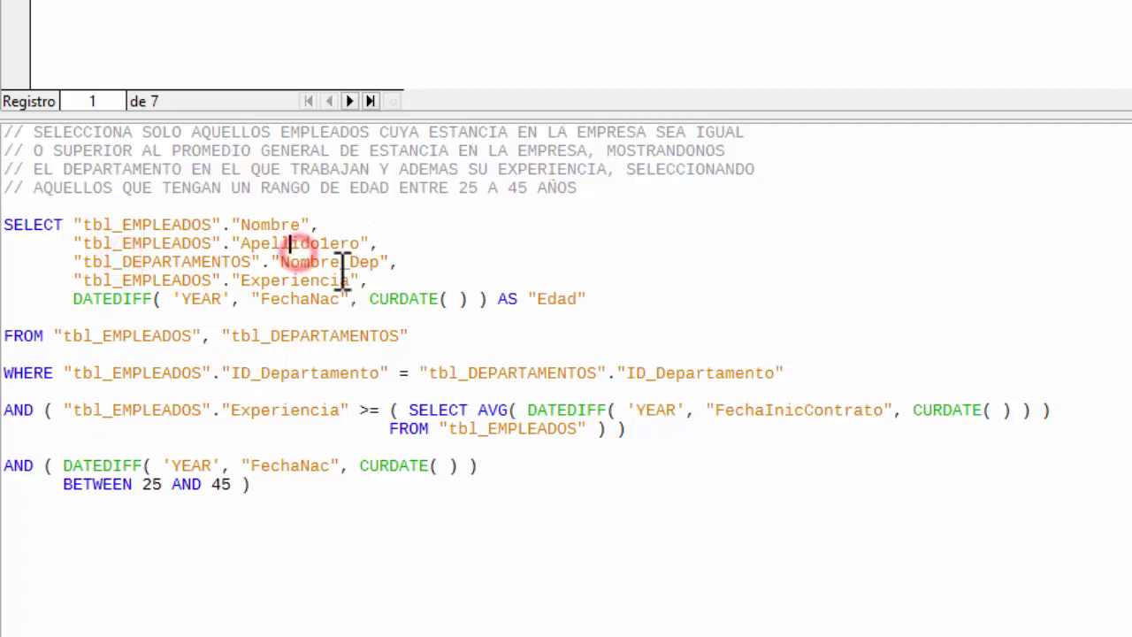
click(329, 264)
click(158, 281)
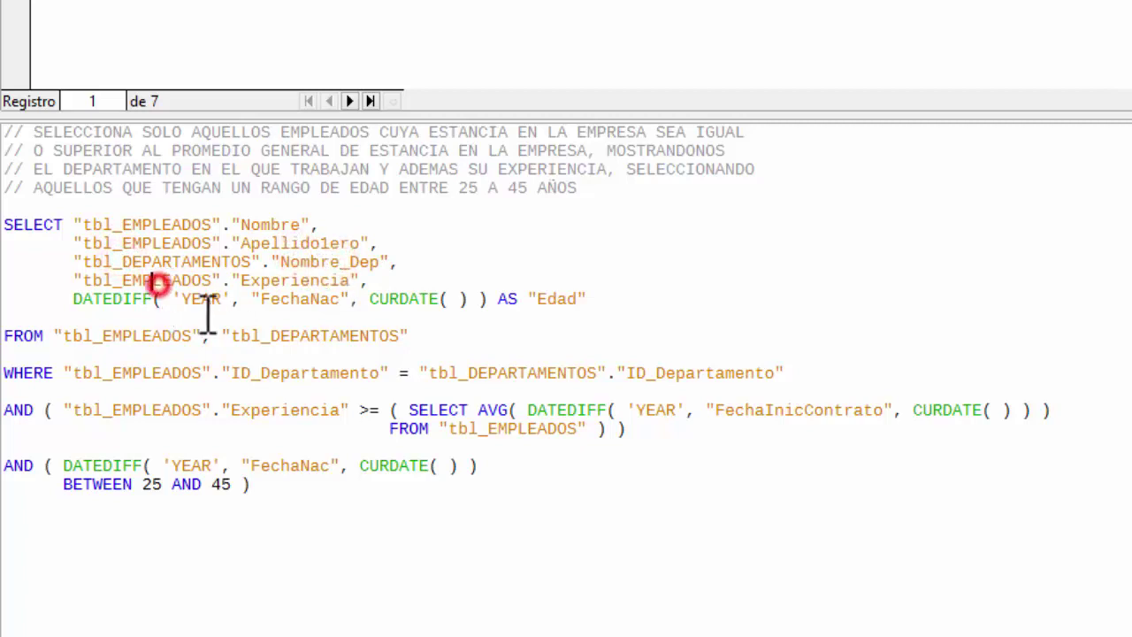
click(292, 281)
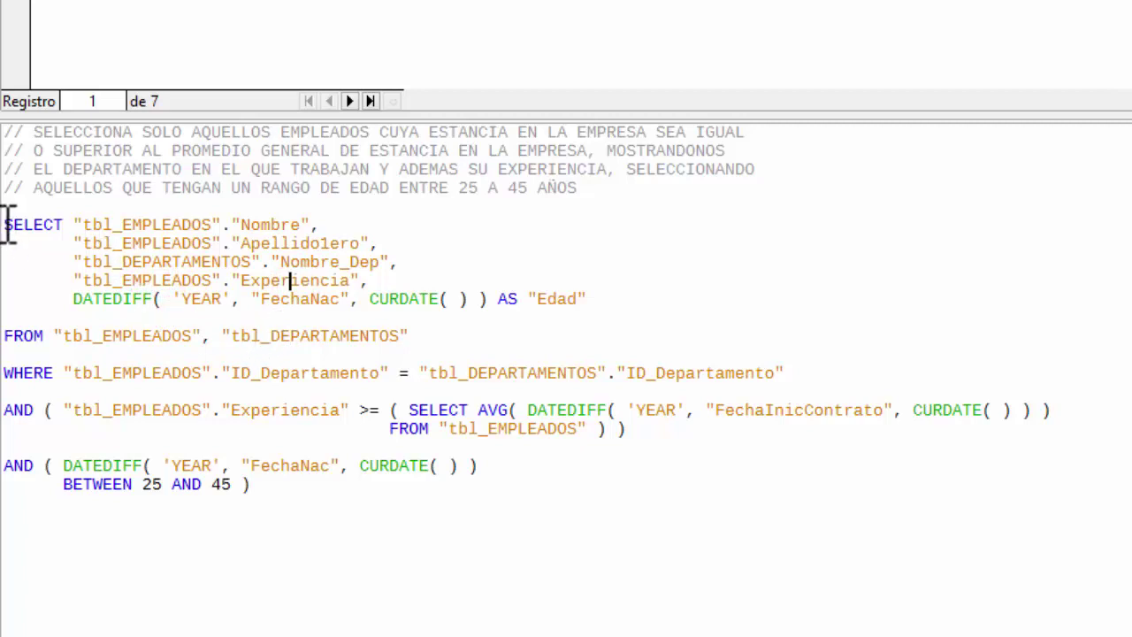
drag(5, 222, 603, 300)
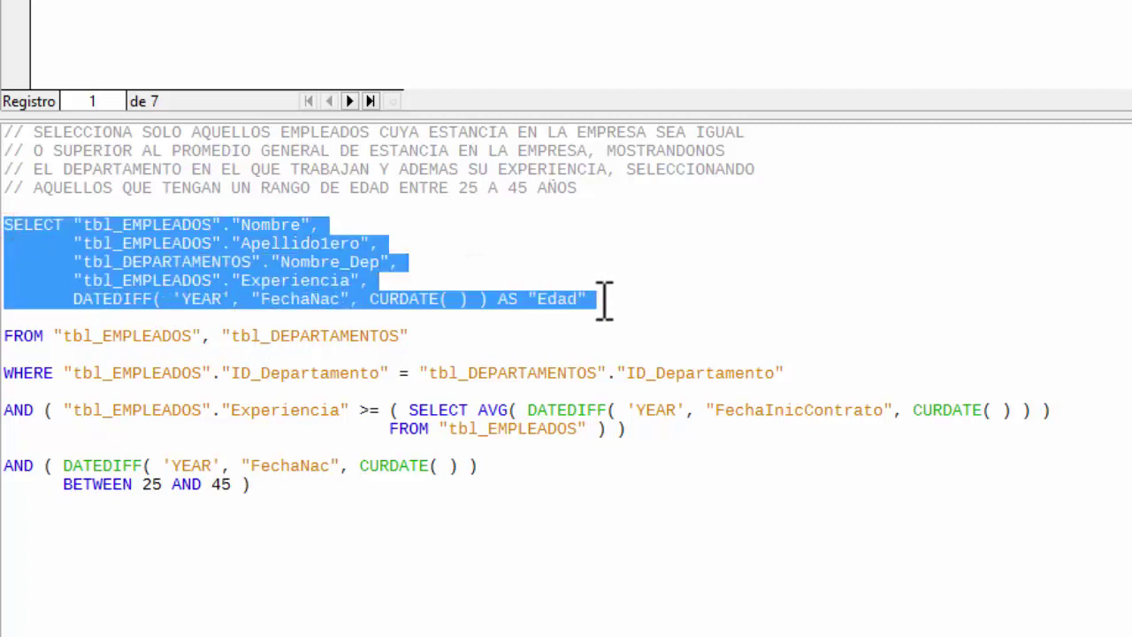
click(303, 301)
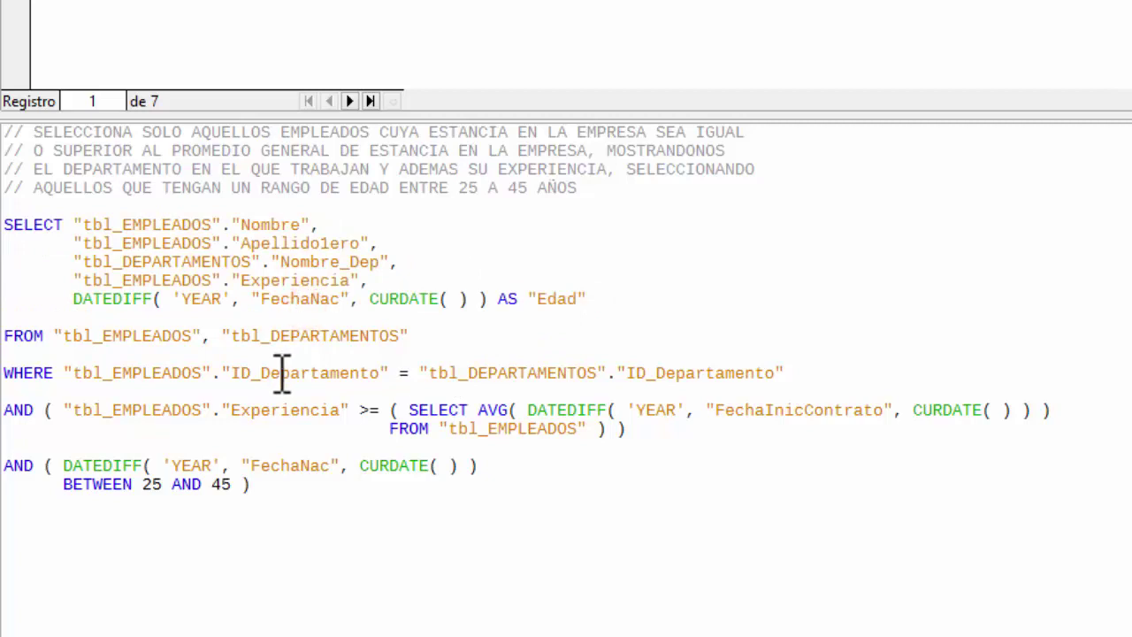